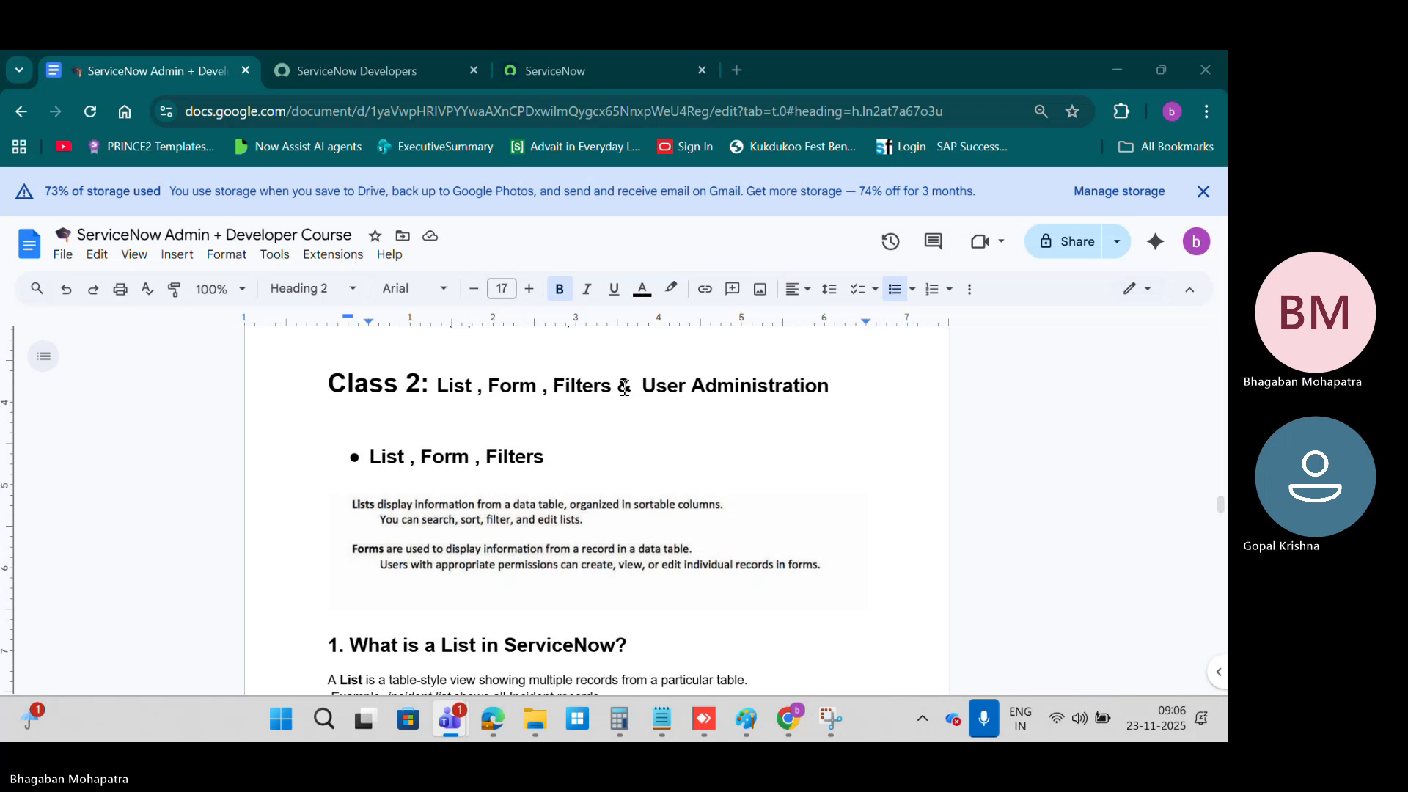
Step: Highlight "& User Administration" in the Class 2 heading of the course document and view the List, Form, Filters notes
drag(617, 386, 850, 391)
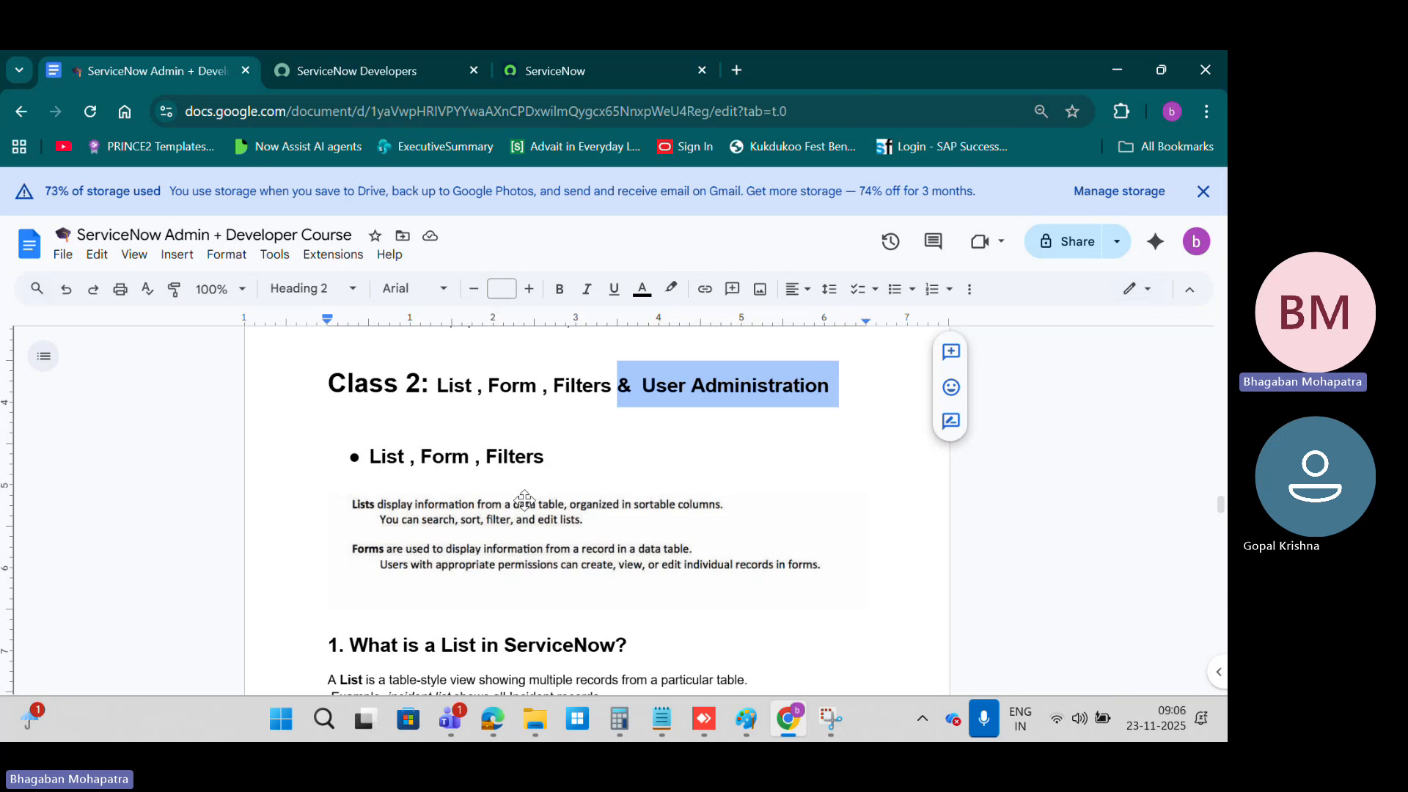
scroll(440, 434, down, 1)
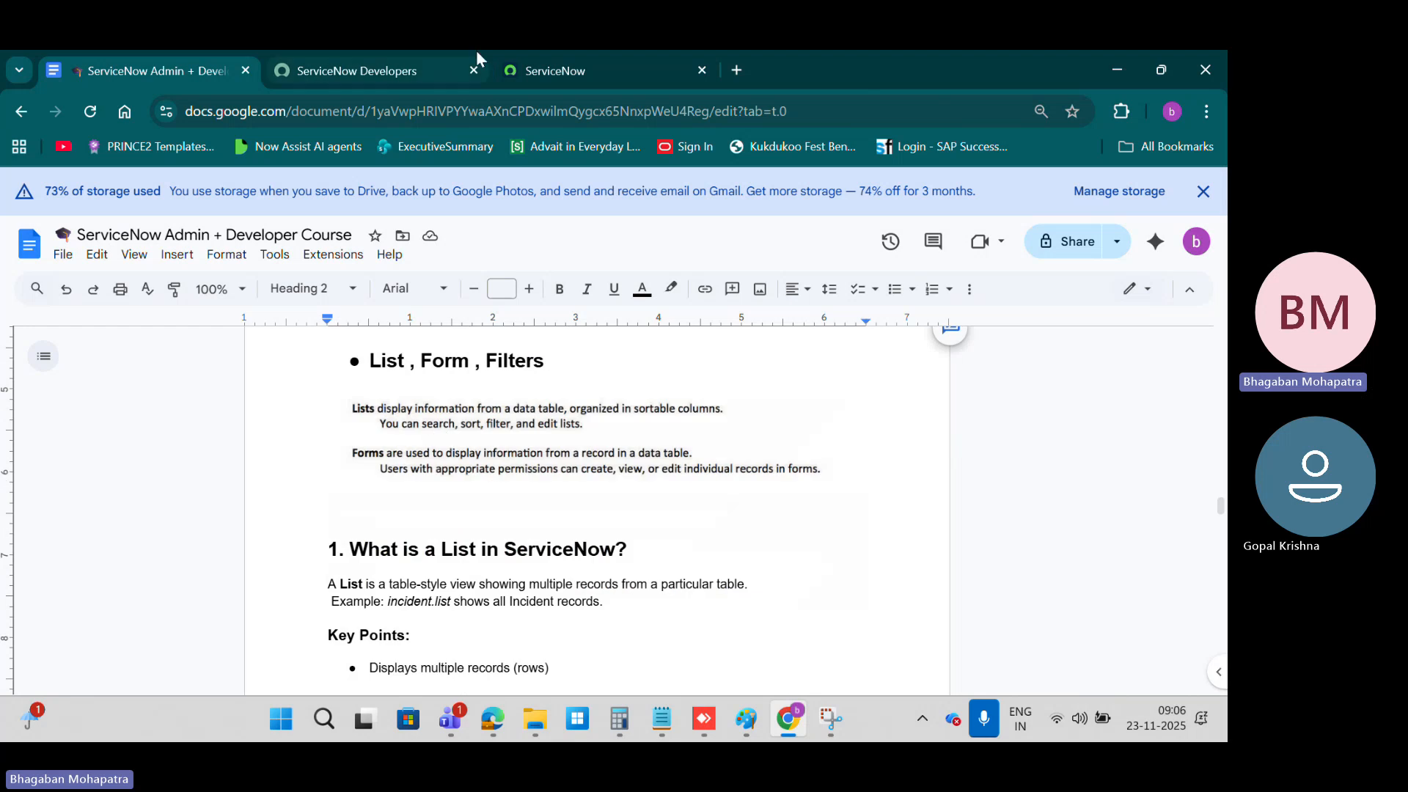
Step: Visit the home page of the ServiceNow Developers site, then open Manage my instance and review the instance details
click(507, 66)
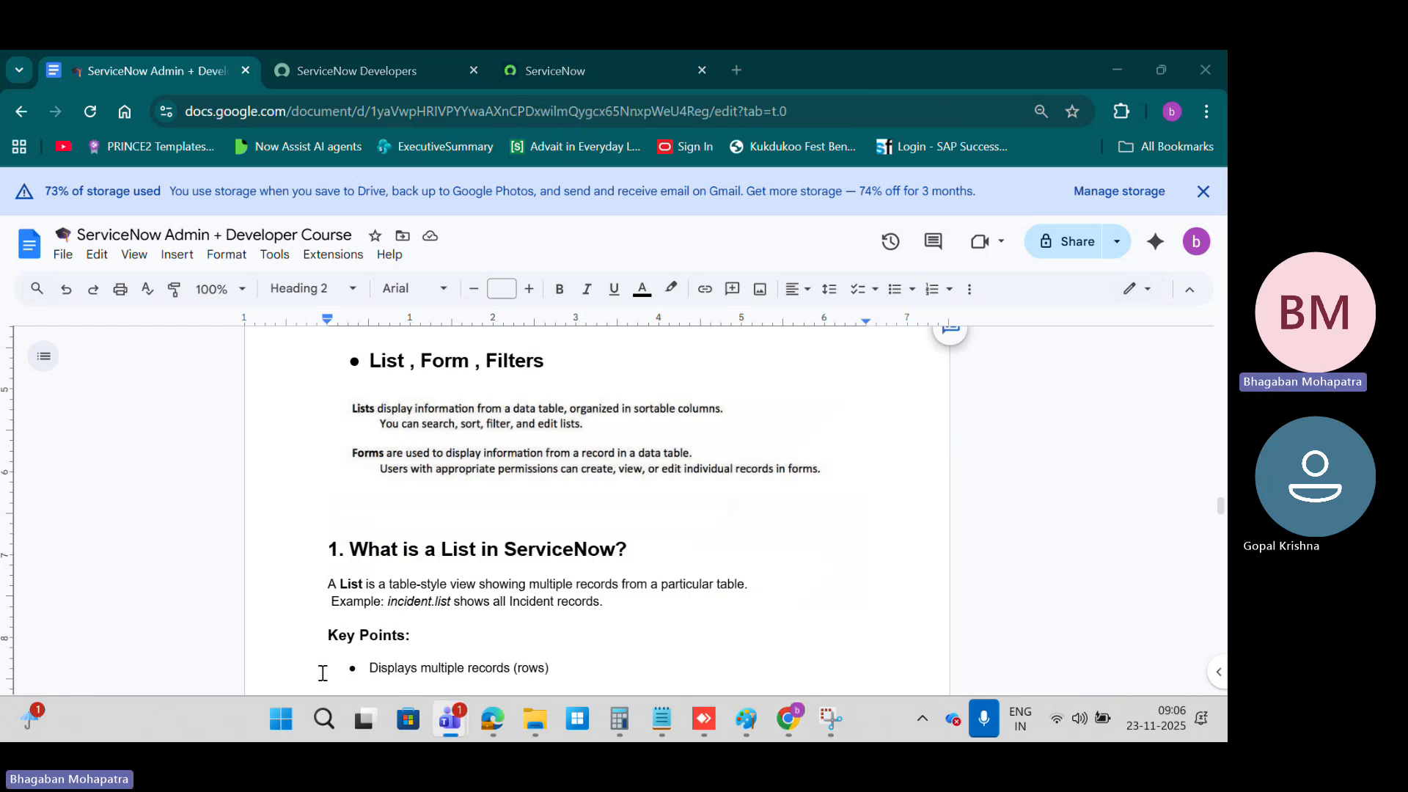
click(402, 70)
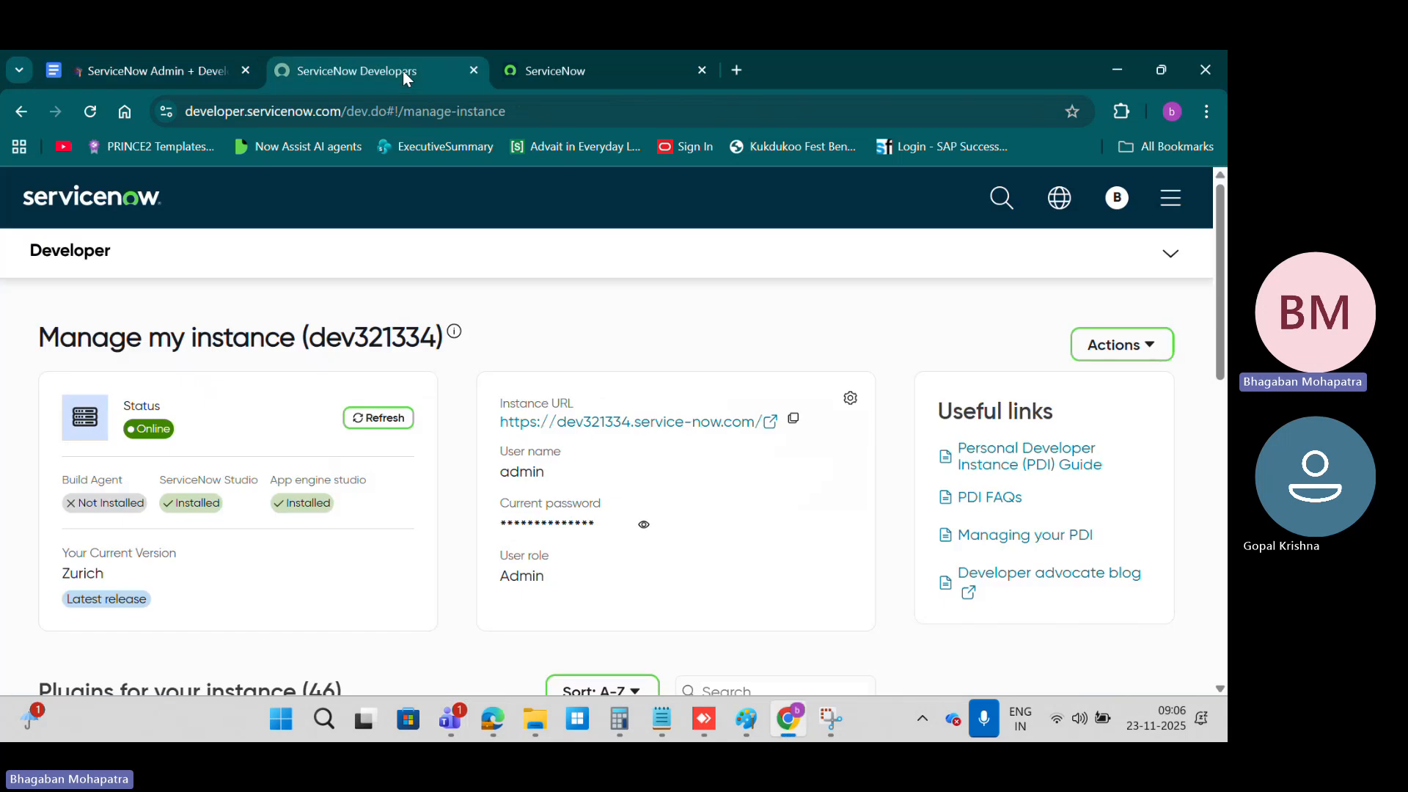
click(1171, 253)
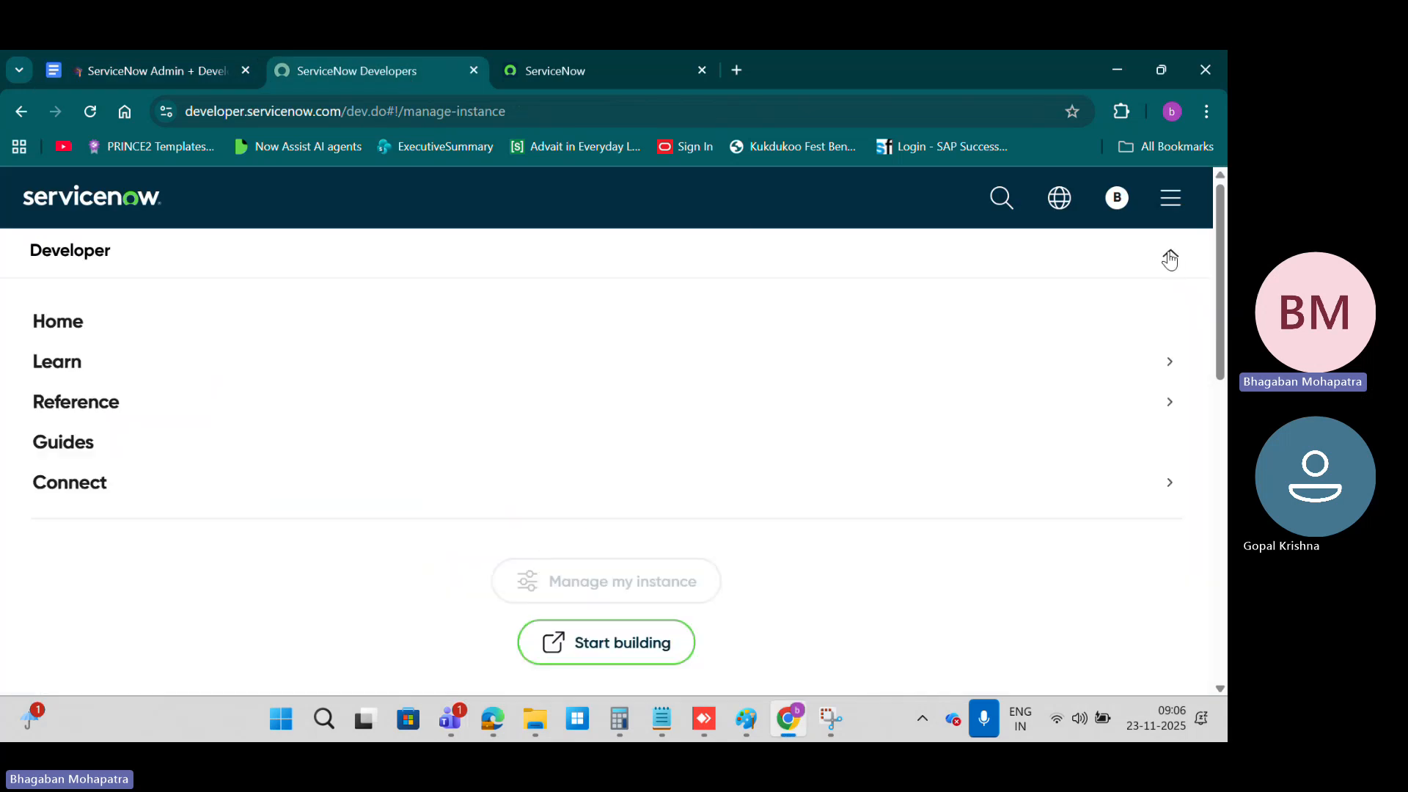
click(44, 323)
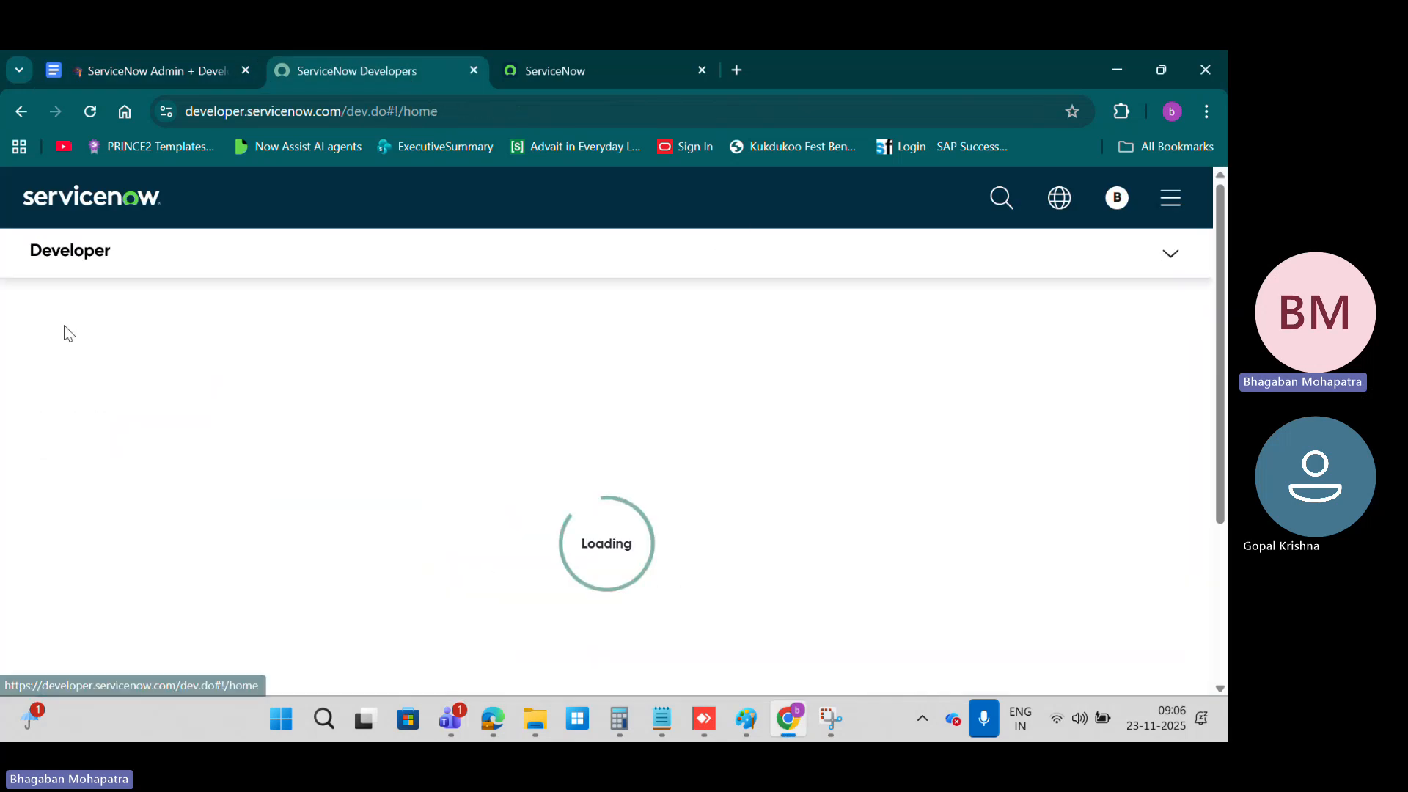
click(1170, 253)
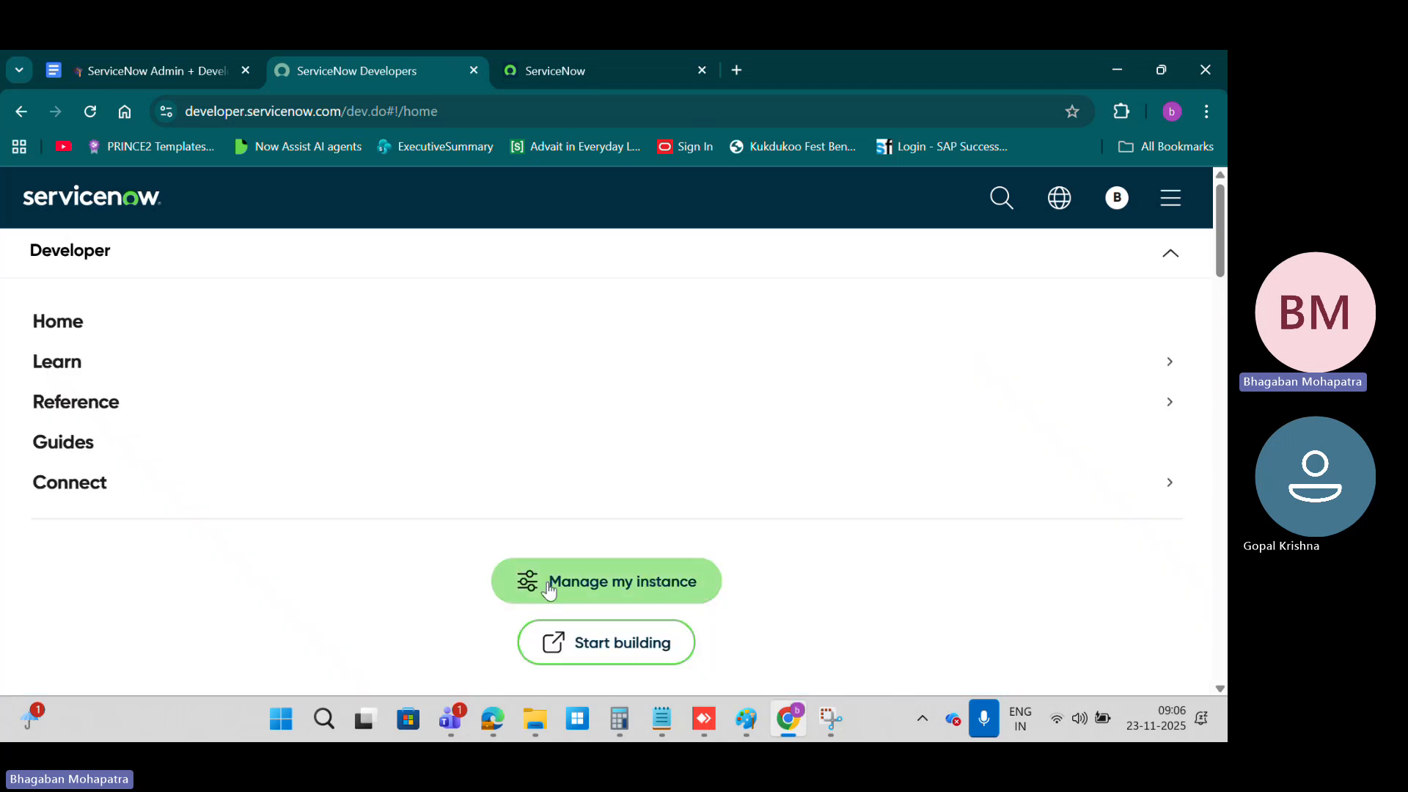
click(618, 583)
scroll(370, 389, down, 2)
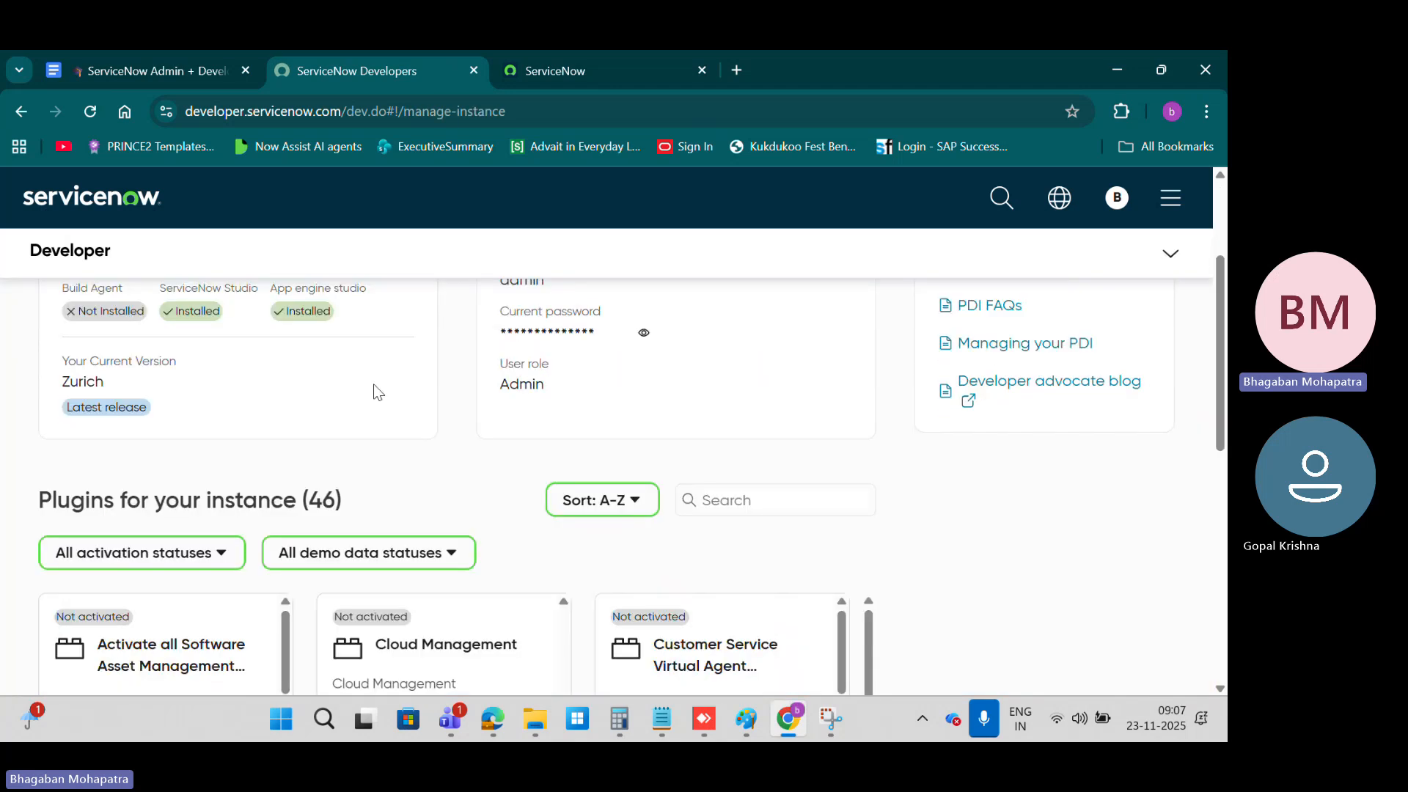
scroll(640, 427, up, 3)
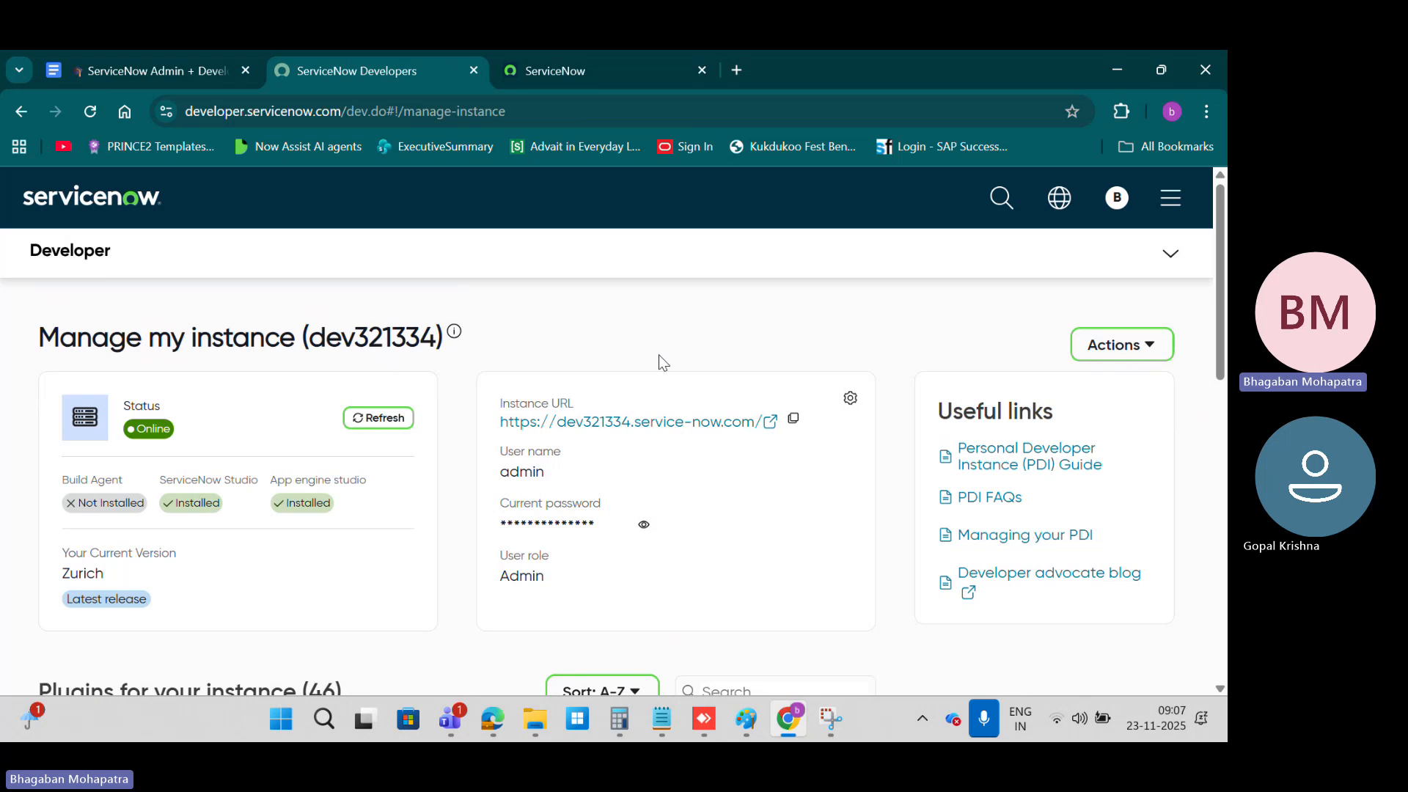
Step: In the ServiceNow instance, filter the navigator for "incident", open the Open incidents list and highlight "incident_list" in its URL
click(598, 66)
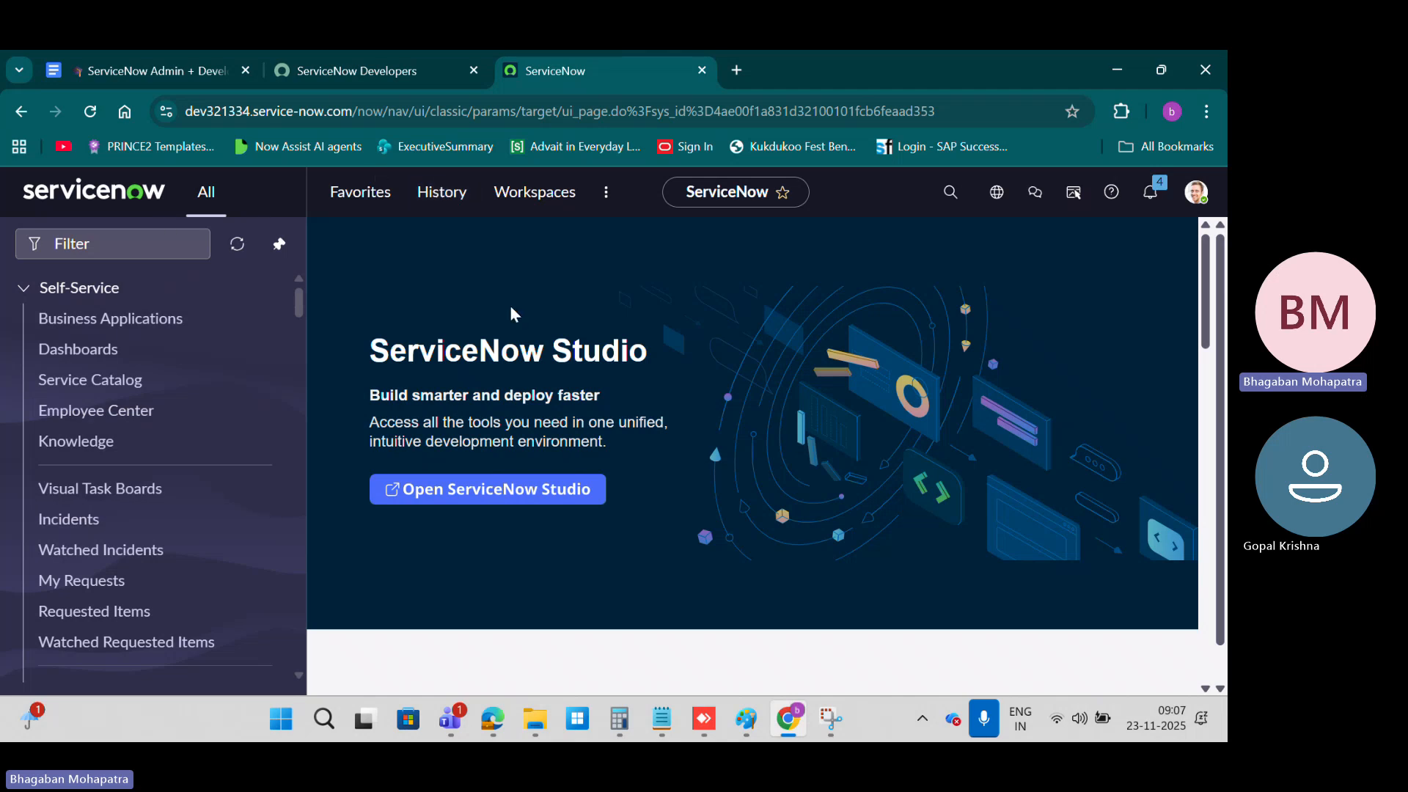
click(129, 243)
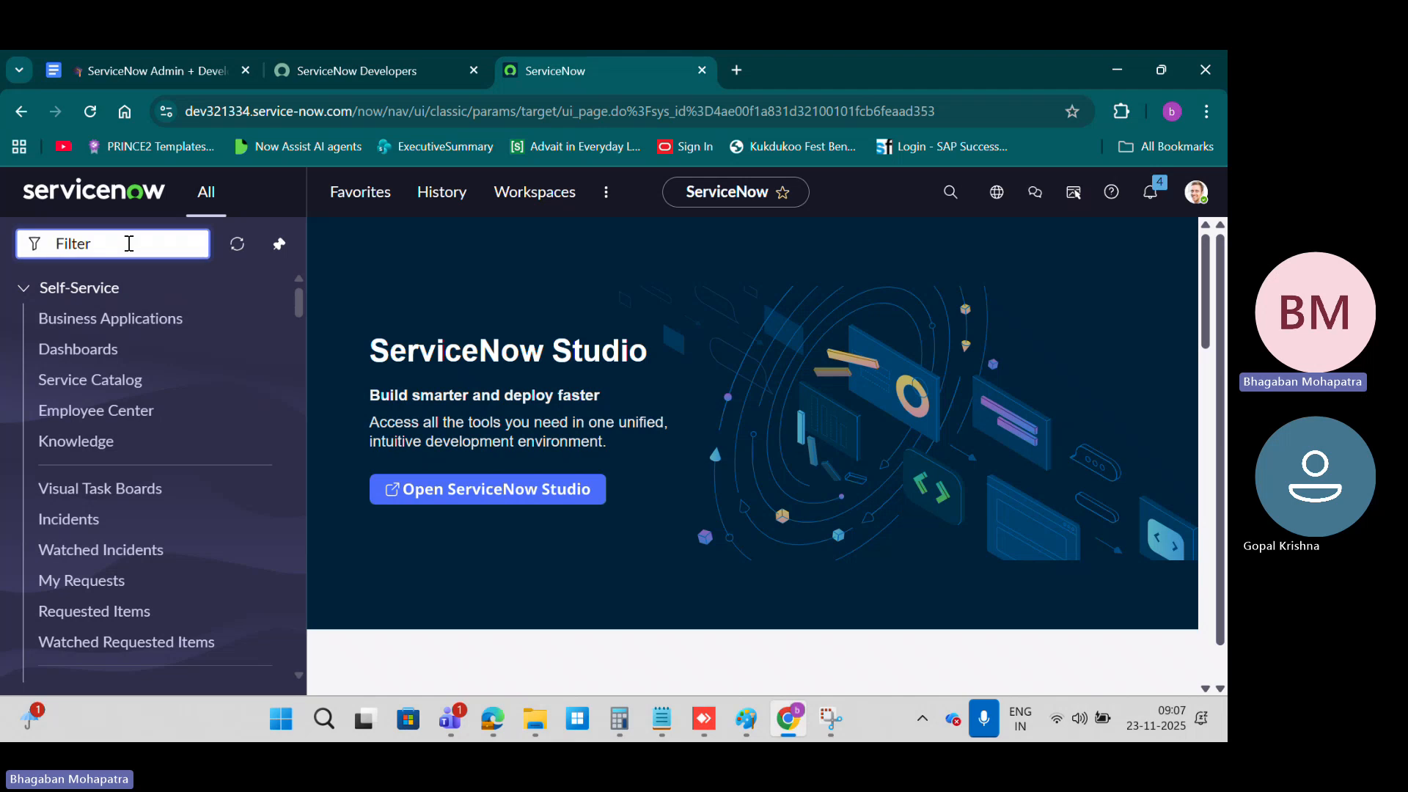
text(incident)
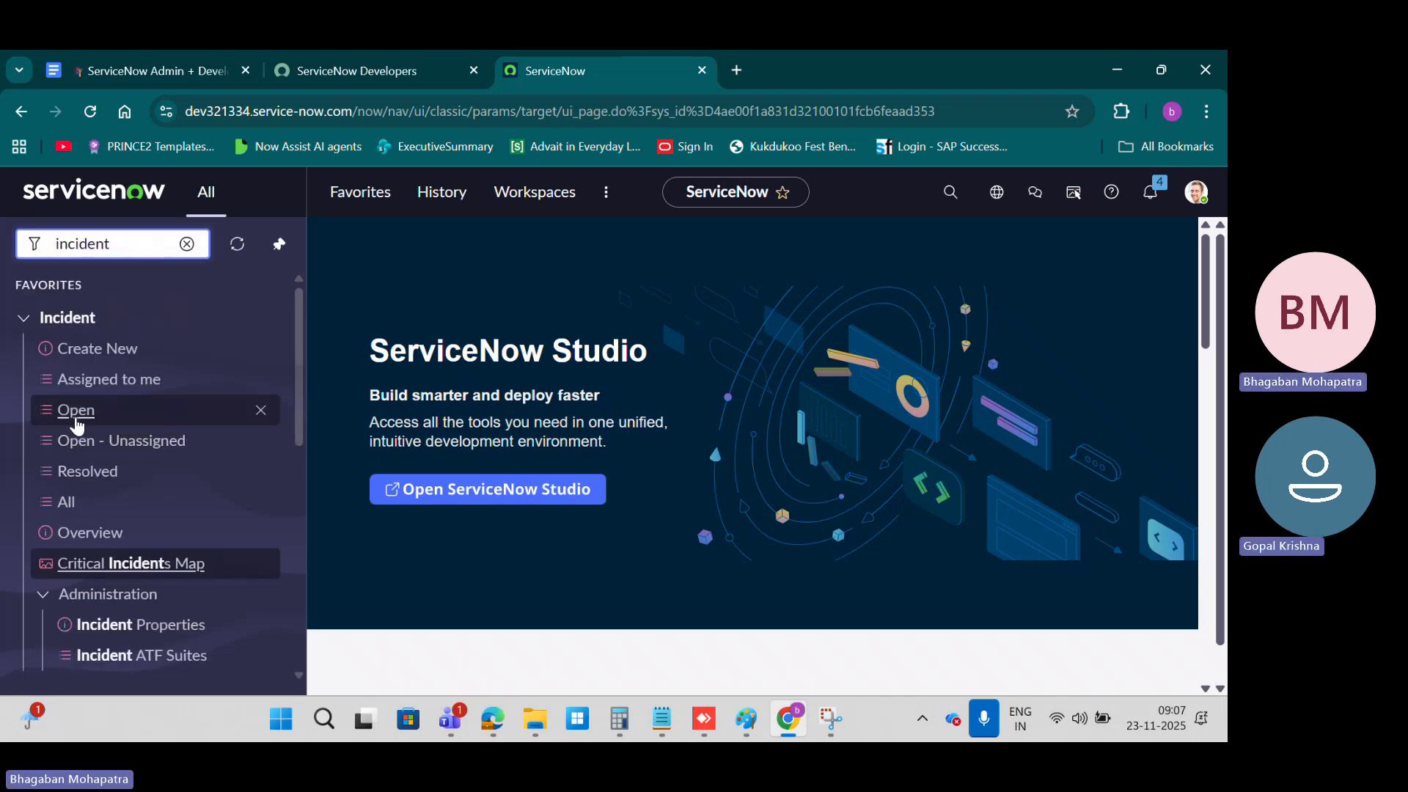
click(76, 415)
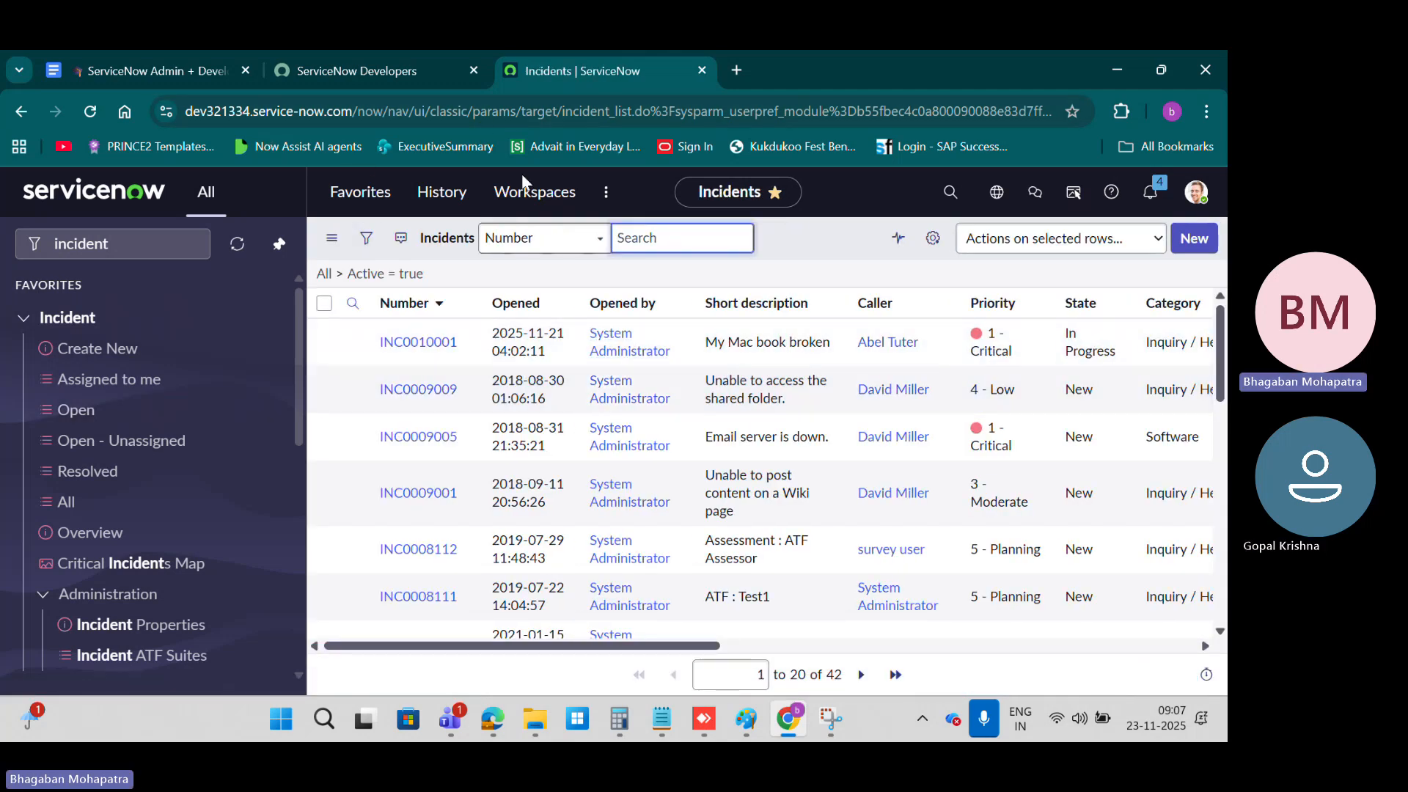
drag(561, 111, 628, 101)
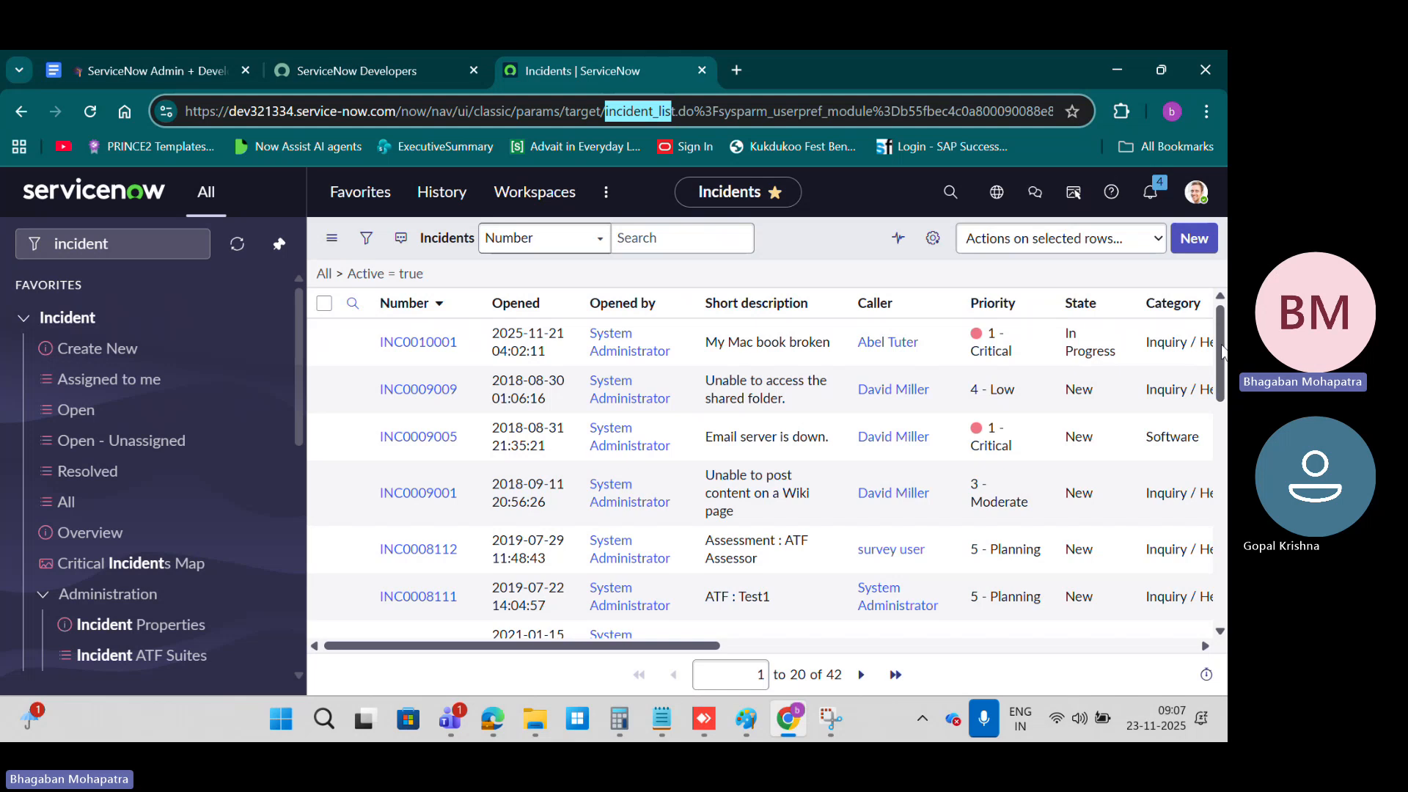
Step: Open the form of incident INC0010001 from the list to view its fields, and return to the incidents list
click(405, 343)
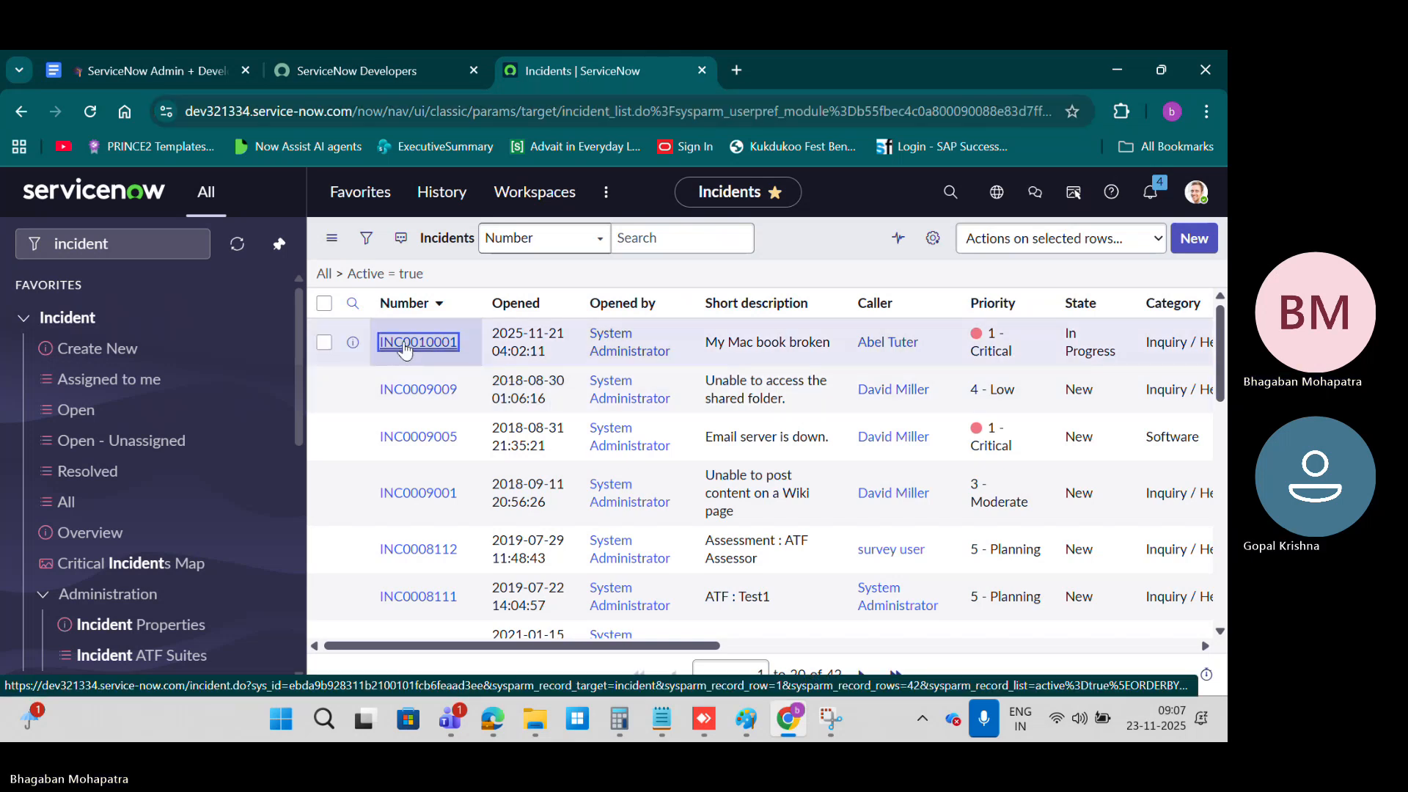
click(406, 346)
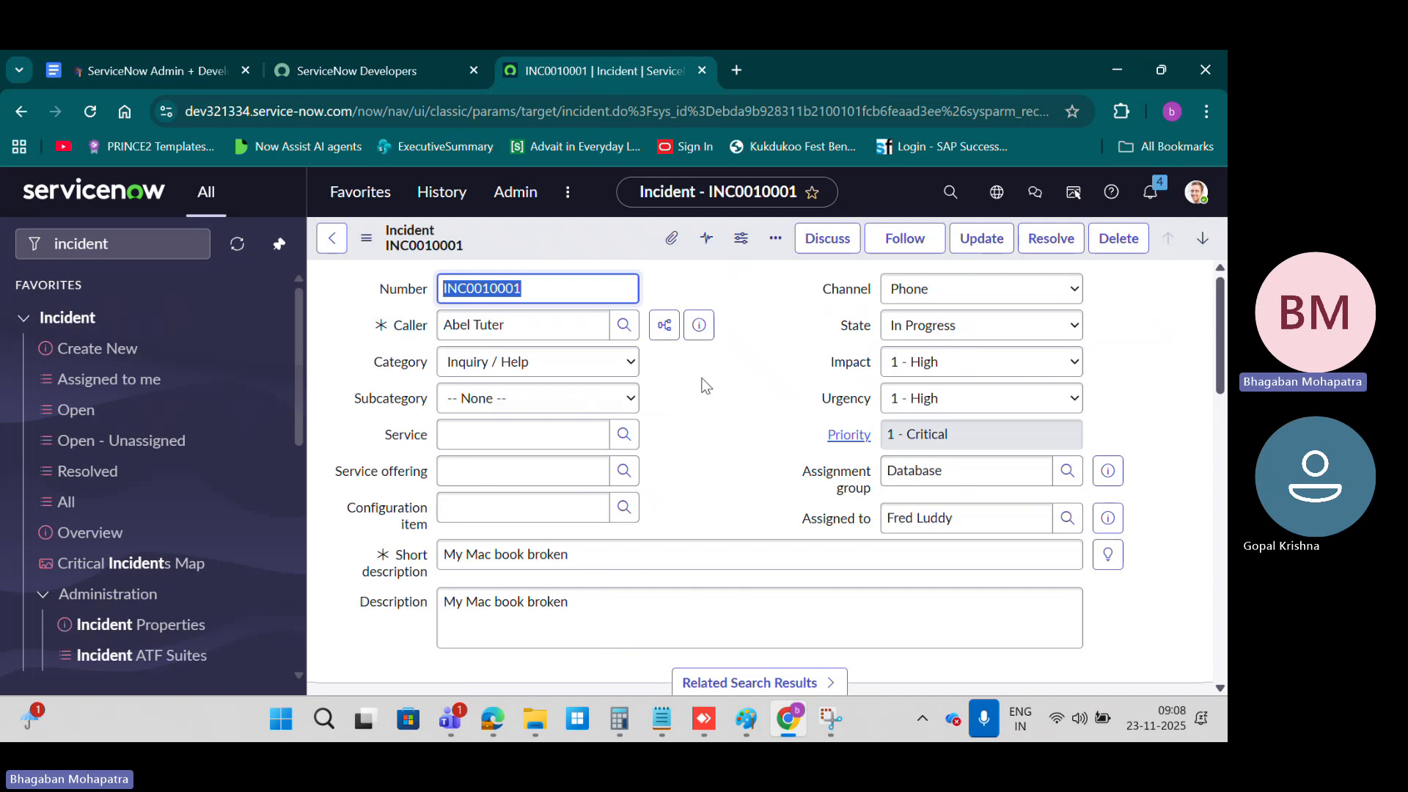
click(333, 244)
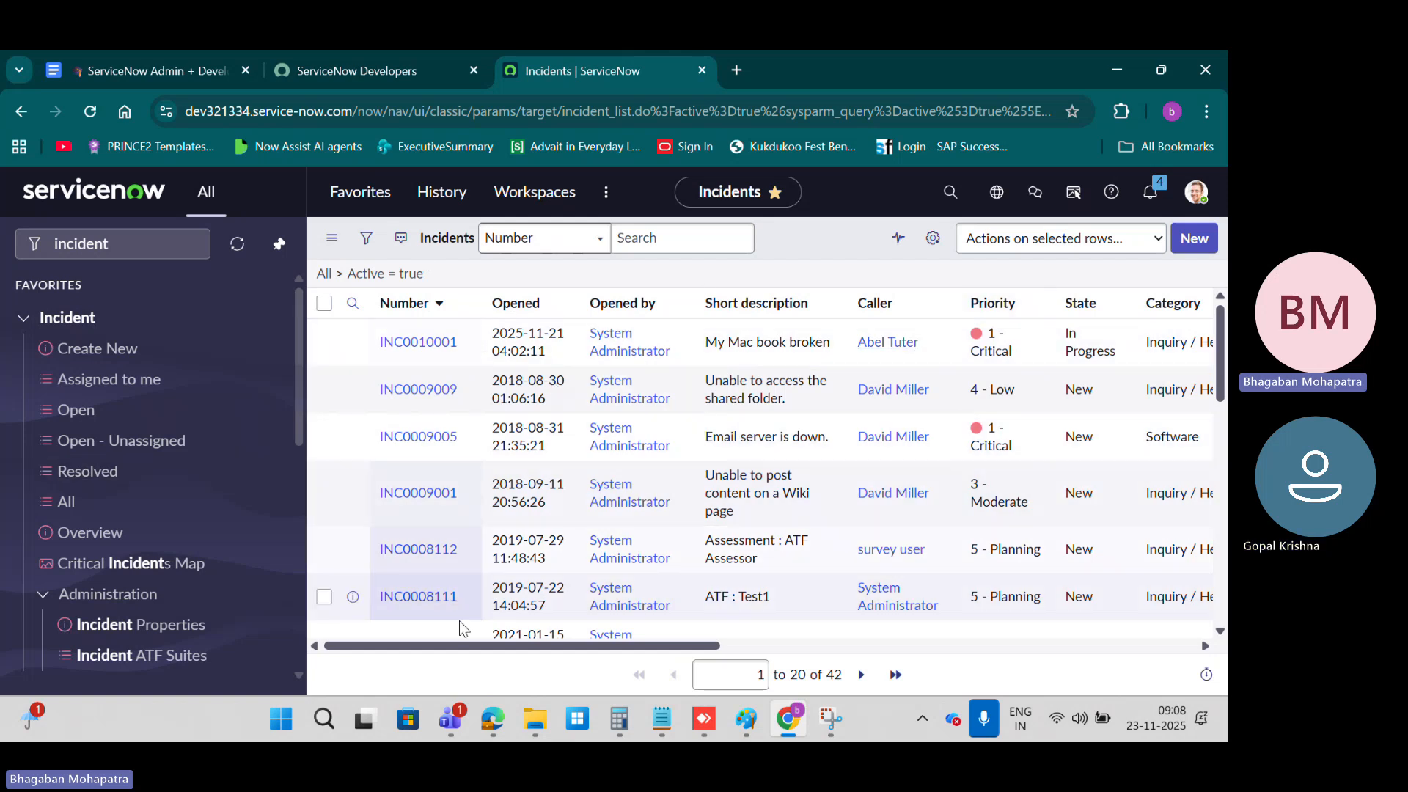
Step: Reopen incident INC0010001, examine its form down to the work notes and activities, and go back to the list
mouse_move(545, 647)
mouse_down()
mouse_move(1024, 649)
mouse_move(539, 645)
mouse_up()
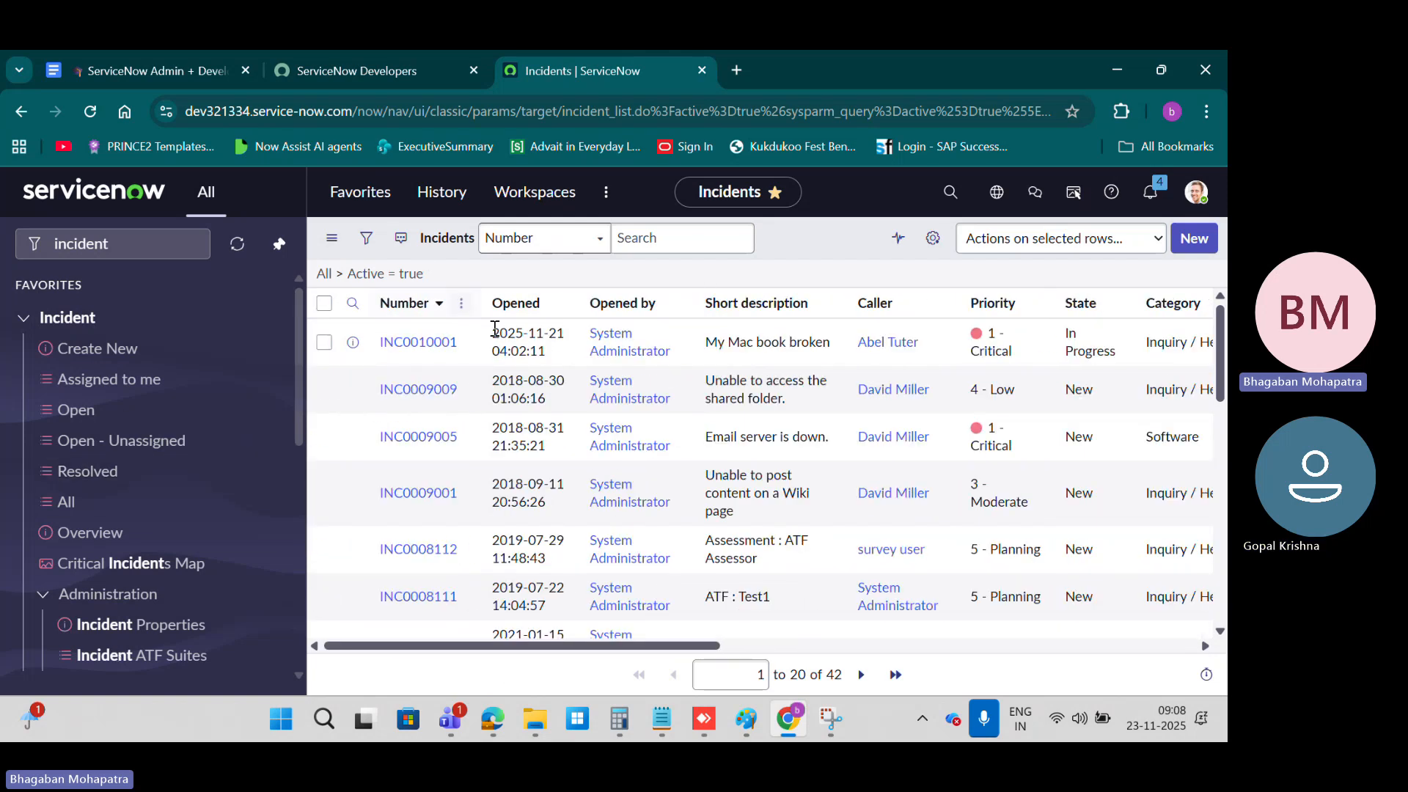
click(437, 349)
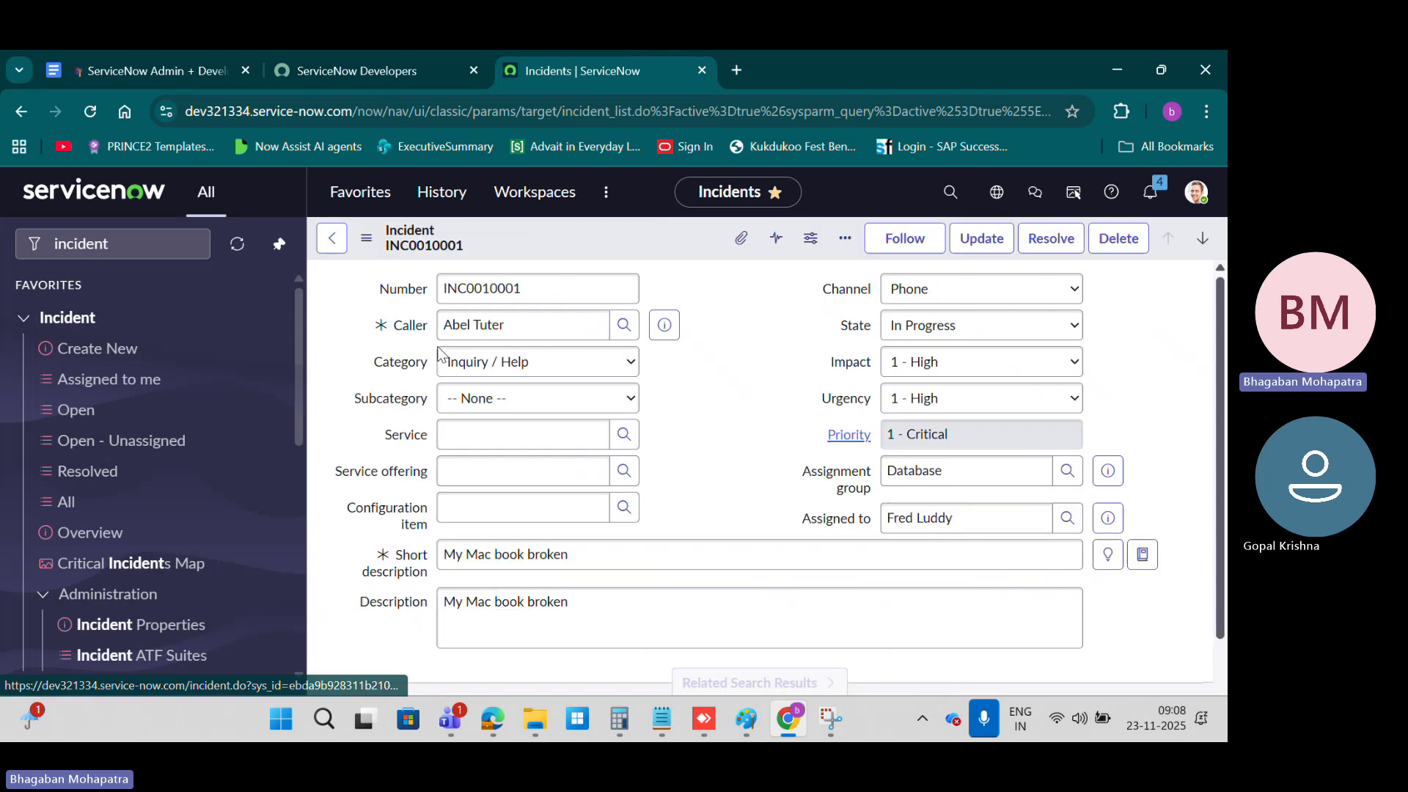
scroll(351, 538, down, 10)
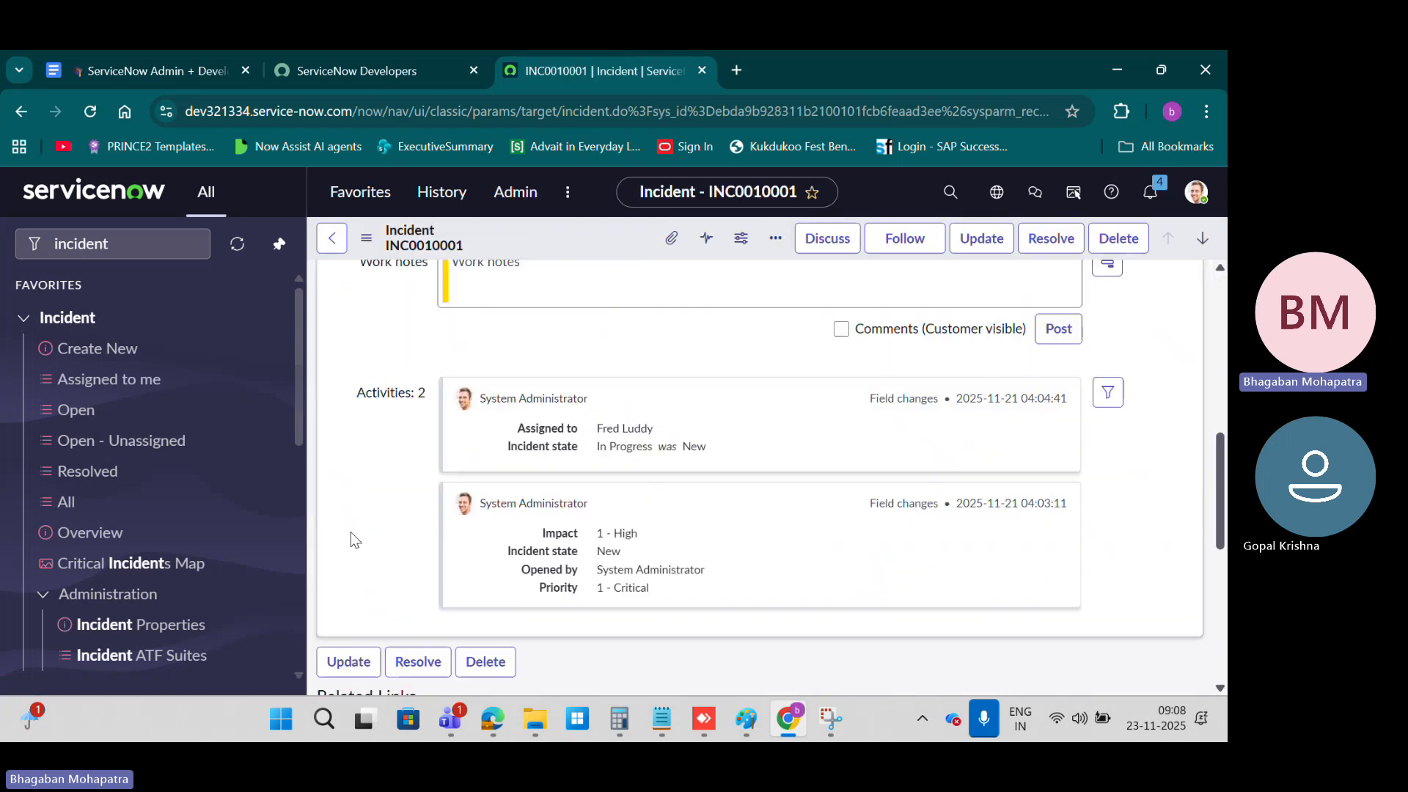
scroll(355, 540, up, 15)
click(330, 238)
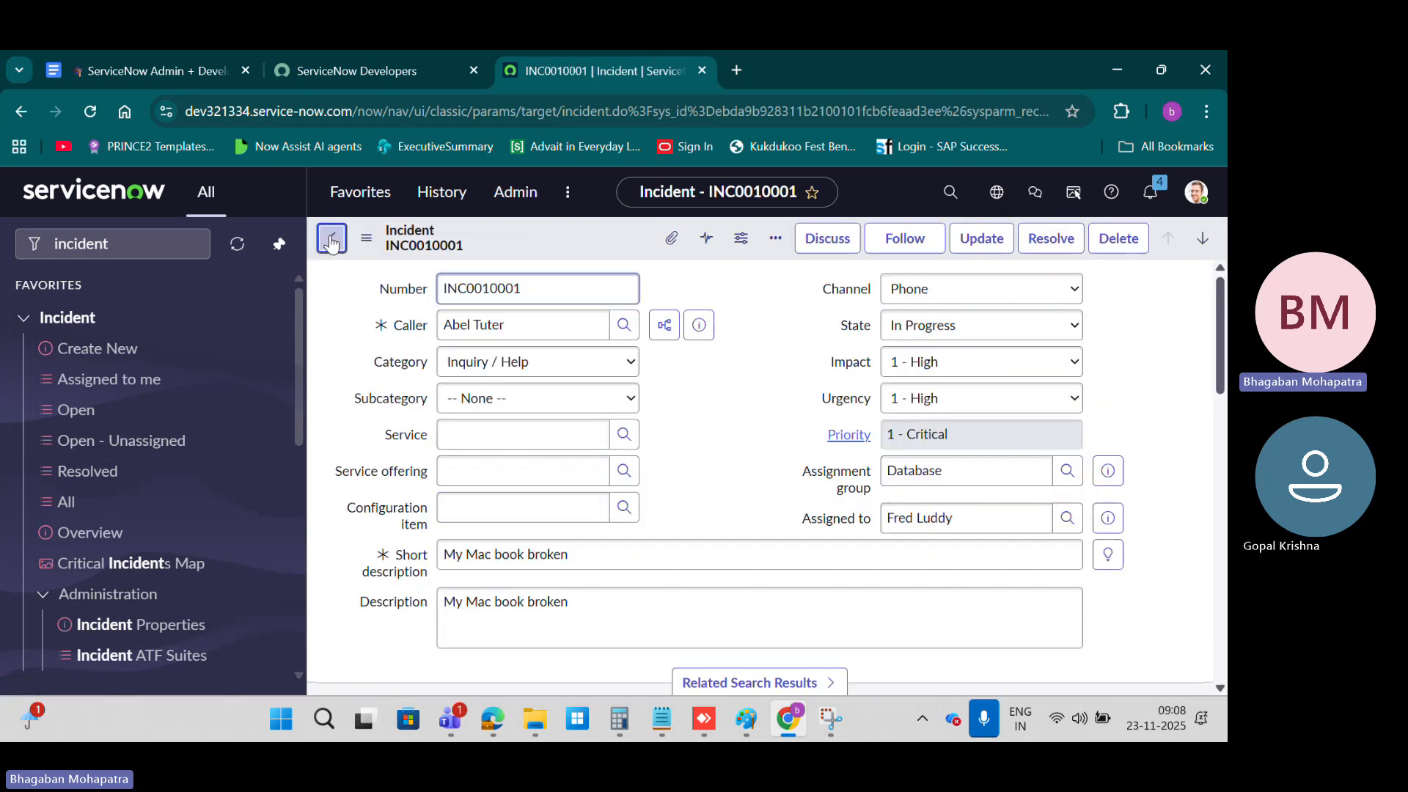
Step: Review the "What is a List in ServiceNow?" section and its key points in the course document
click(155, 68)
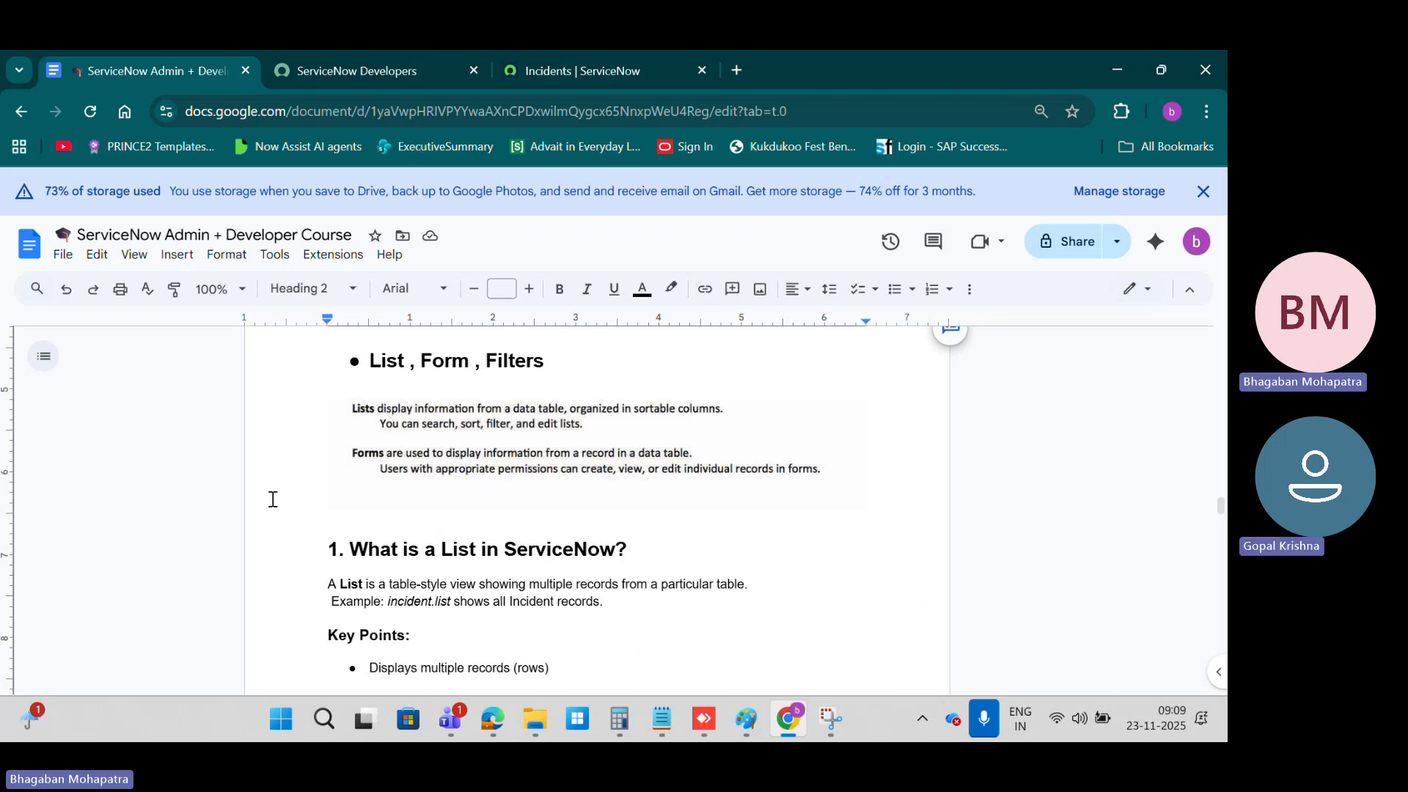
scroll(417, 493, down, 4)
scroll(418, 493, up, 1)
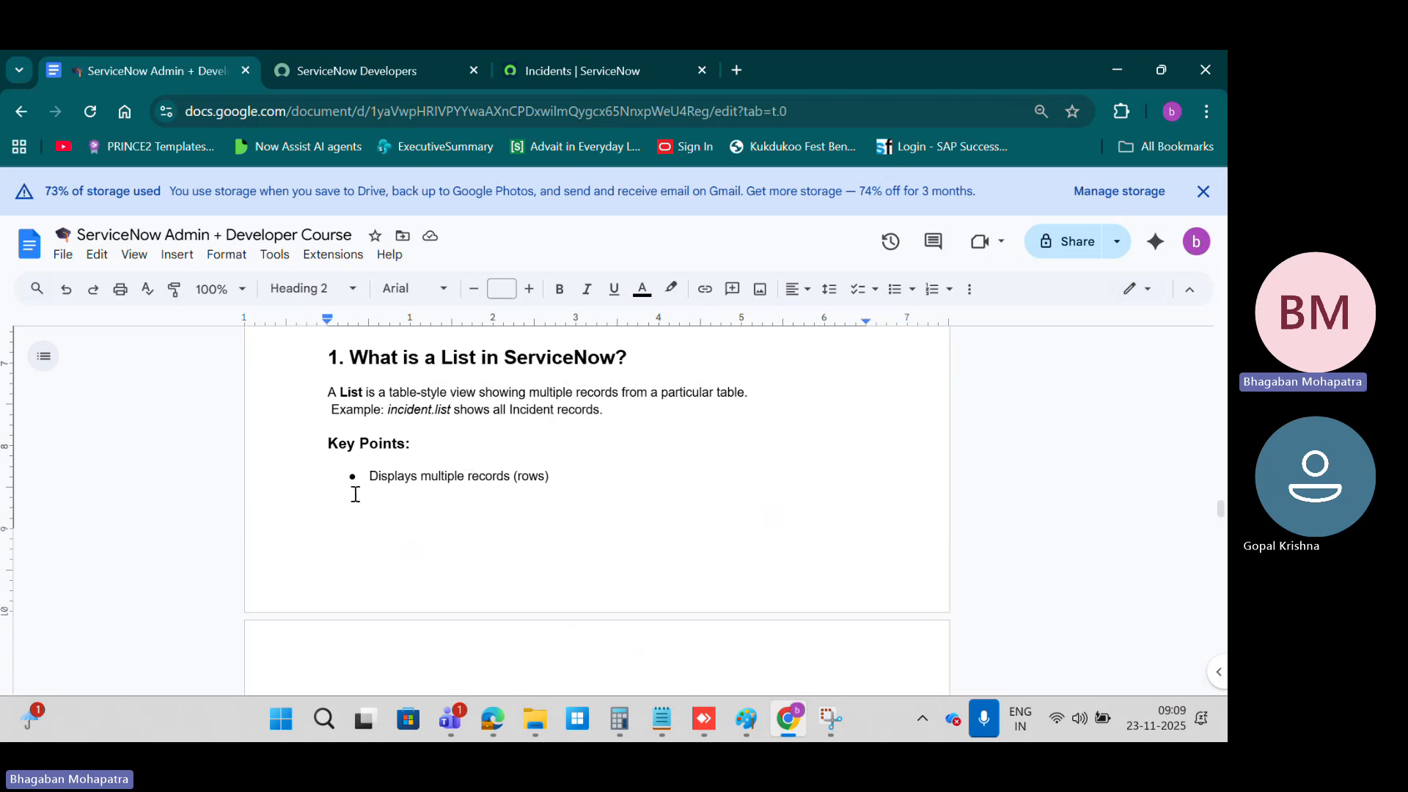
scroll(434, 492, down, 3)
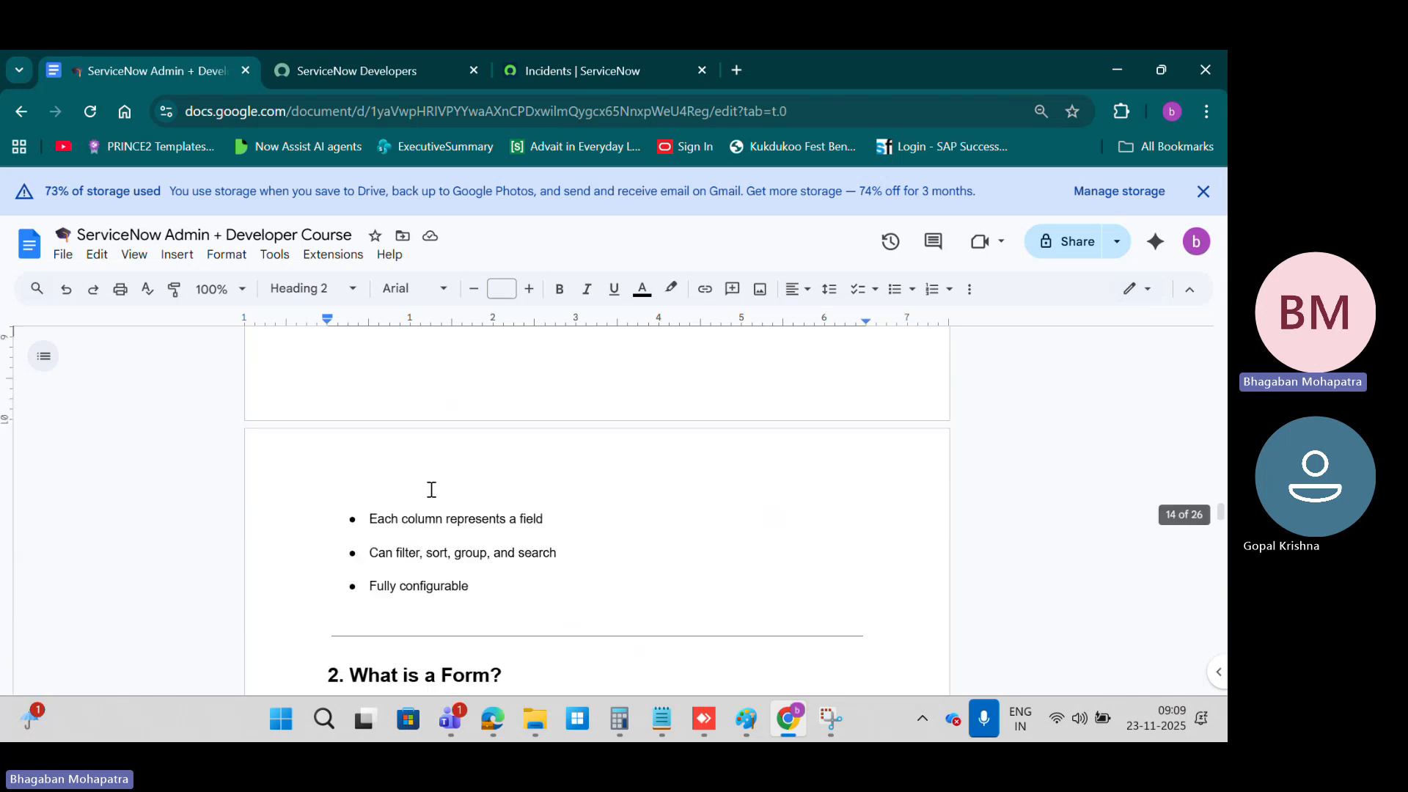
scroll(431, 490, down, 2)
scroll(428, 490, up, 4)
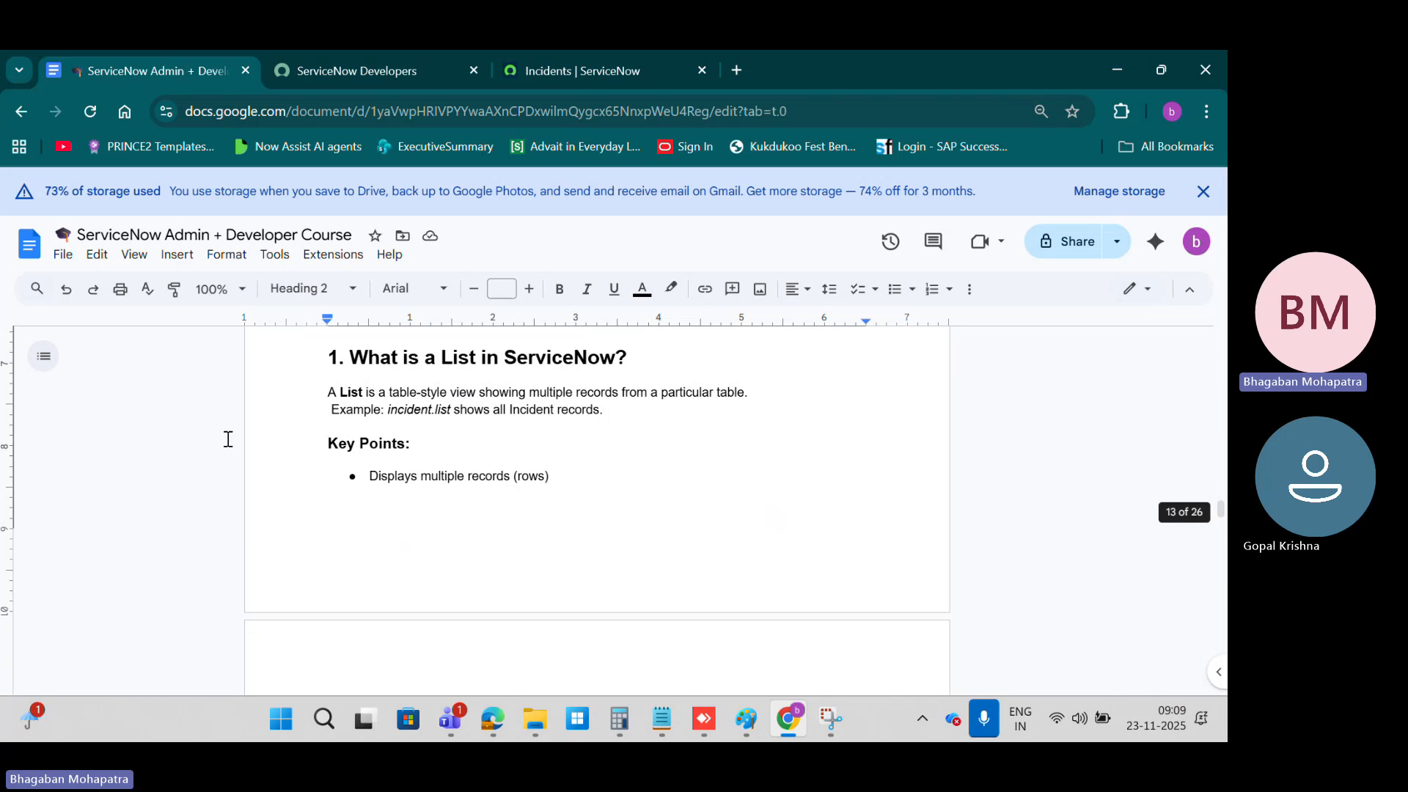
Step: Return to the ServiceNow incidents list, open INC0010001 and highlight the Number field's label and value on the form
click(581, 73)
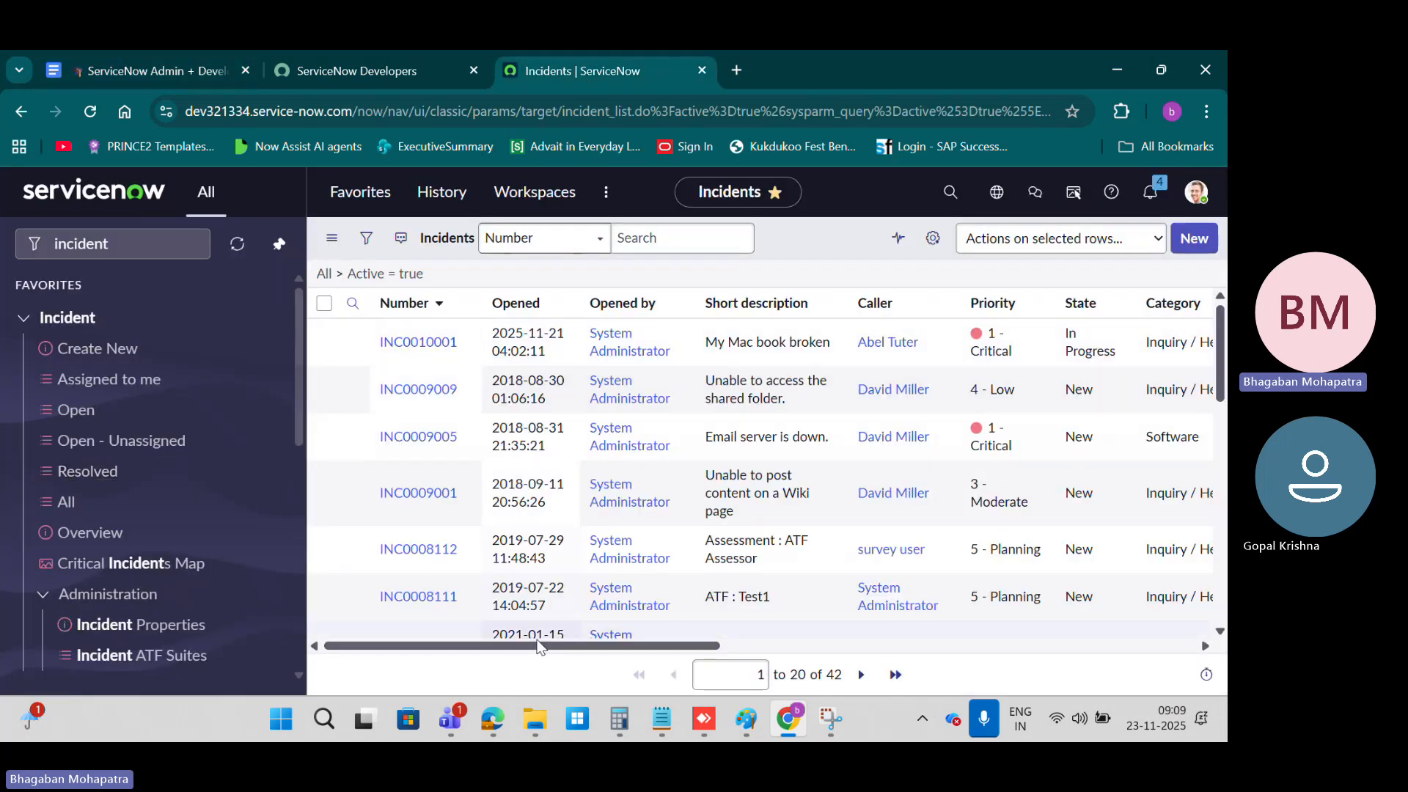
click(138, 250)
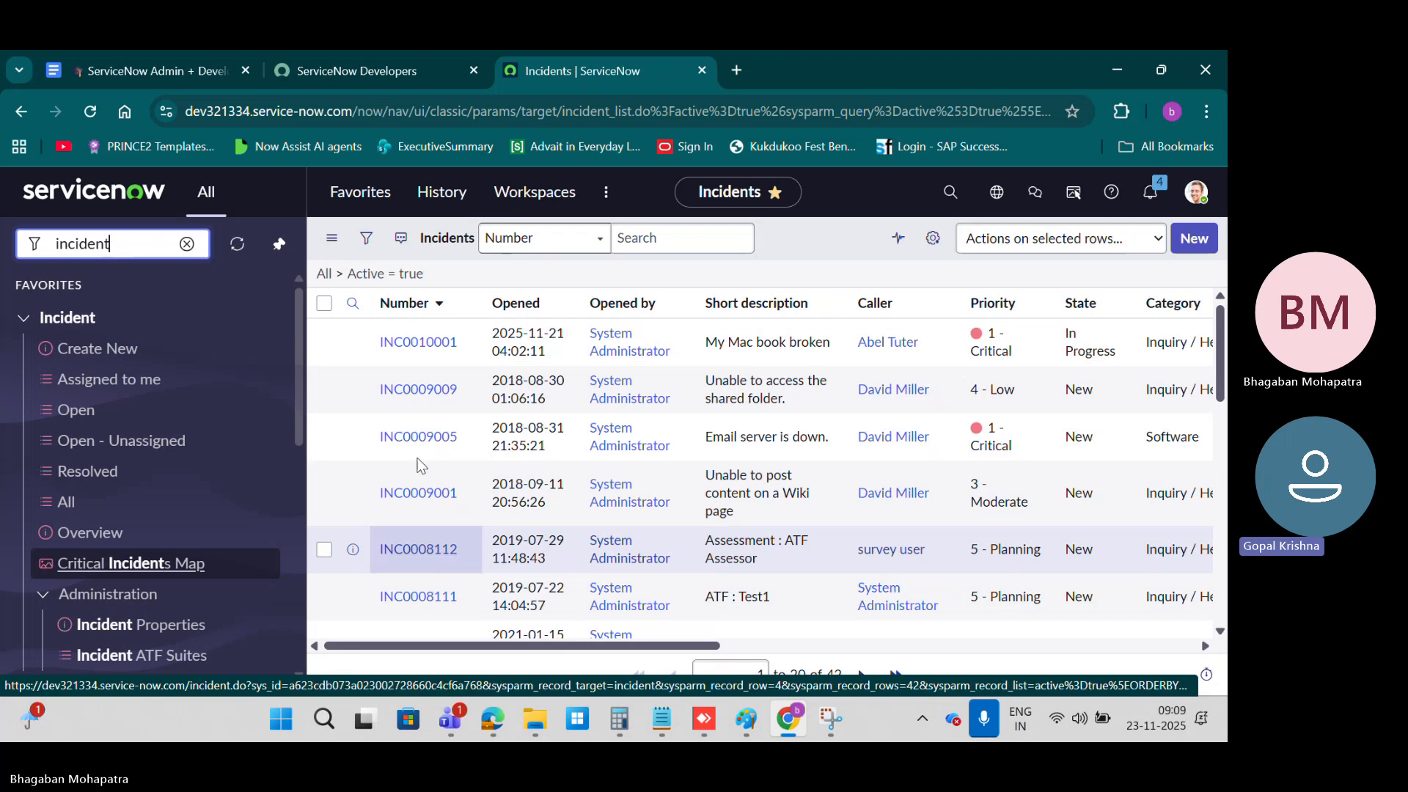
click(424, 354)
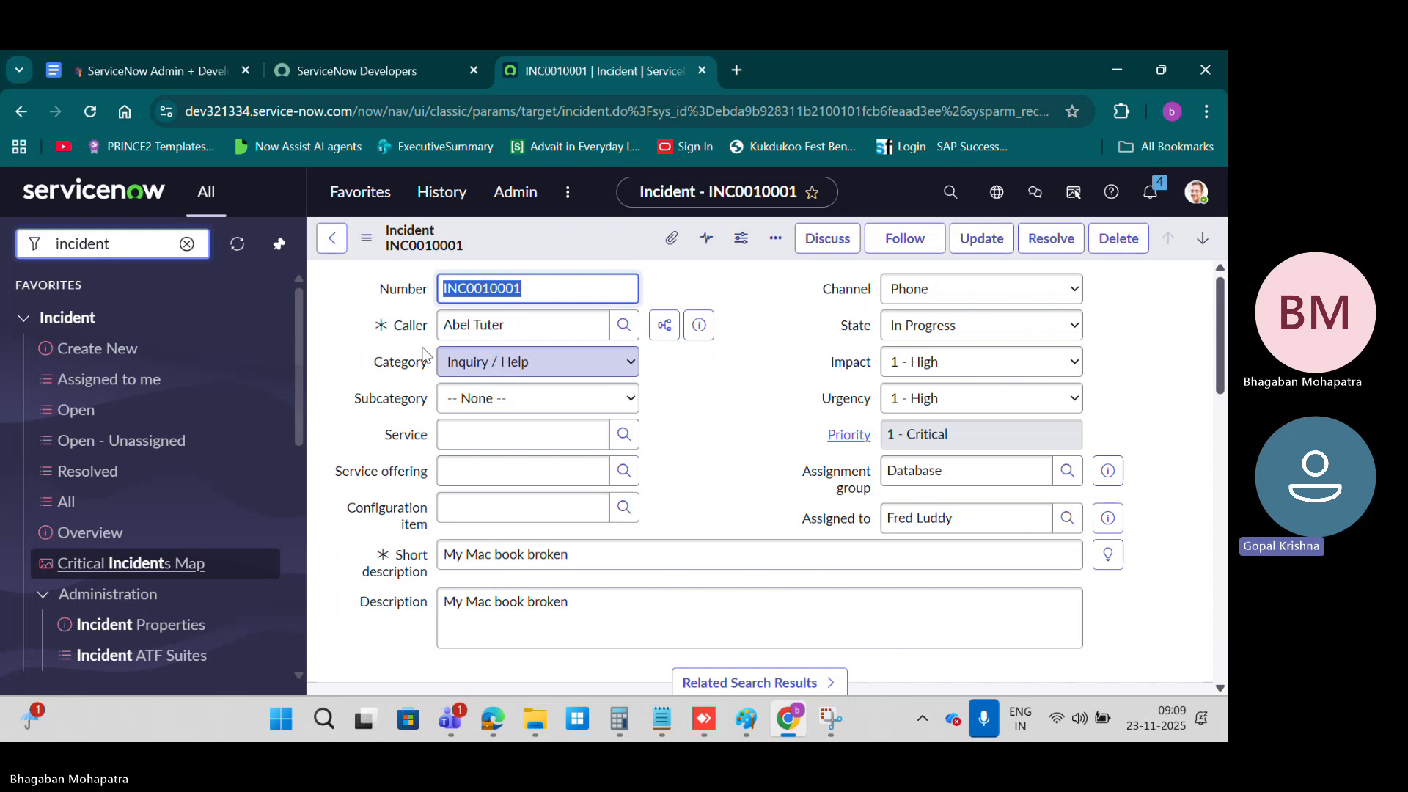
click(565, 283)
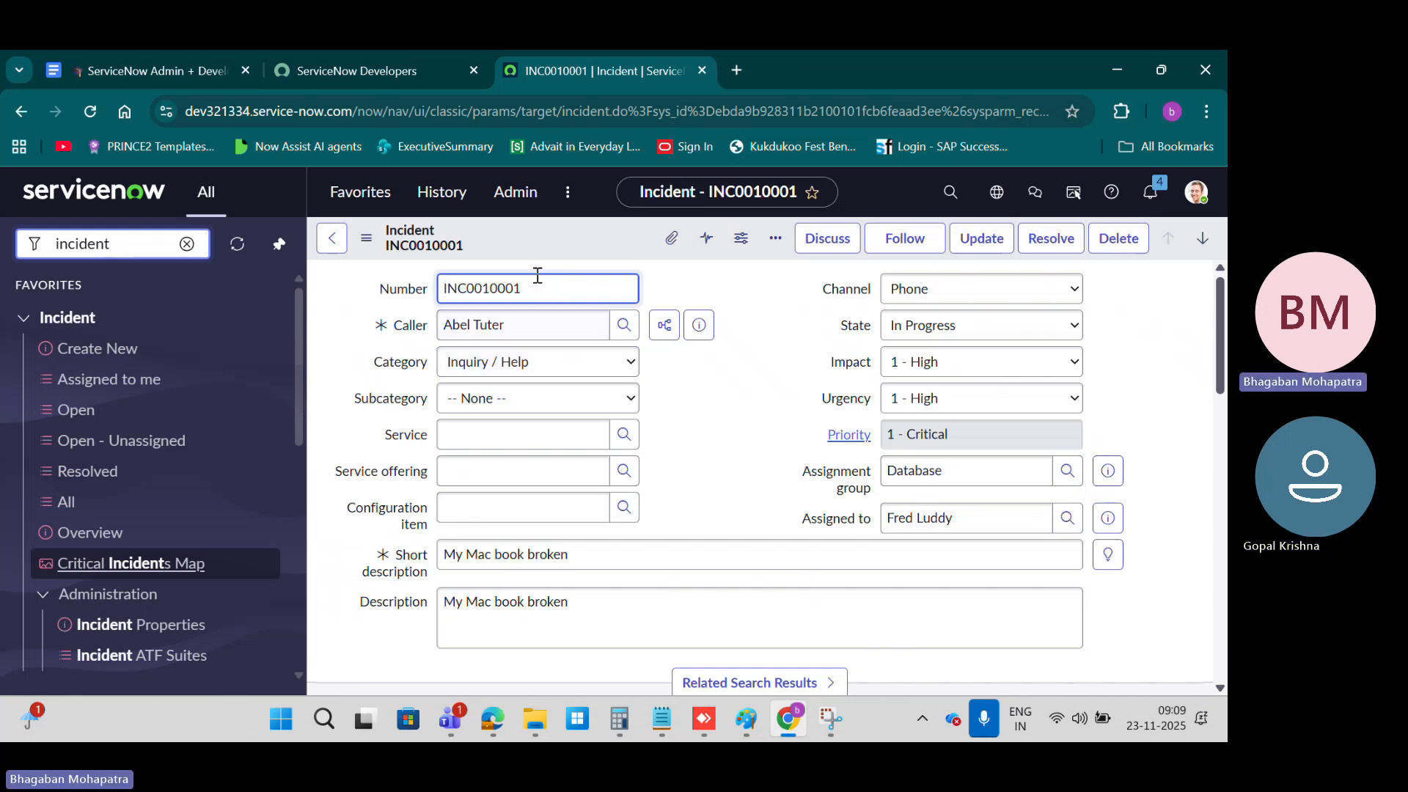
double_click(499, 289)
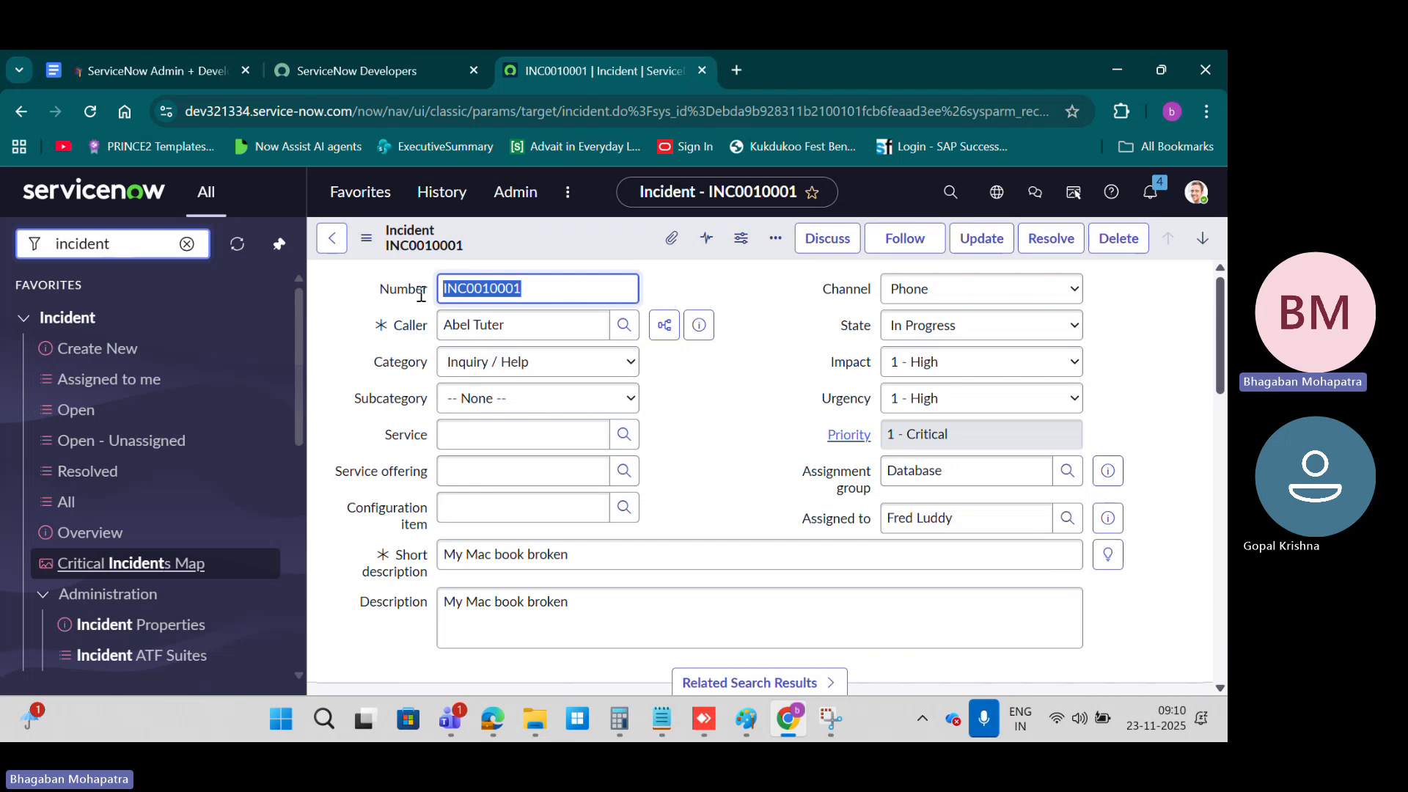
double_click(389, 290)
double_click(576, 293)
Step: Find the Tables module under System Definition by filtering the navigator for "tables", and open it in a new browser tab
drag(111, 245, 13, 257)
text(ta)
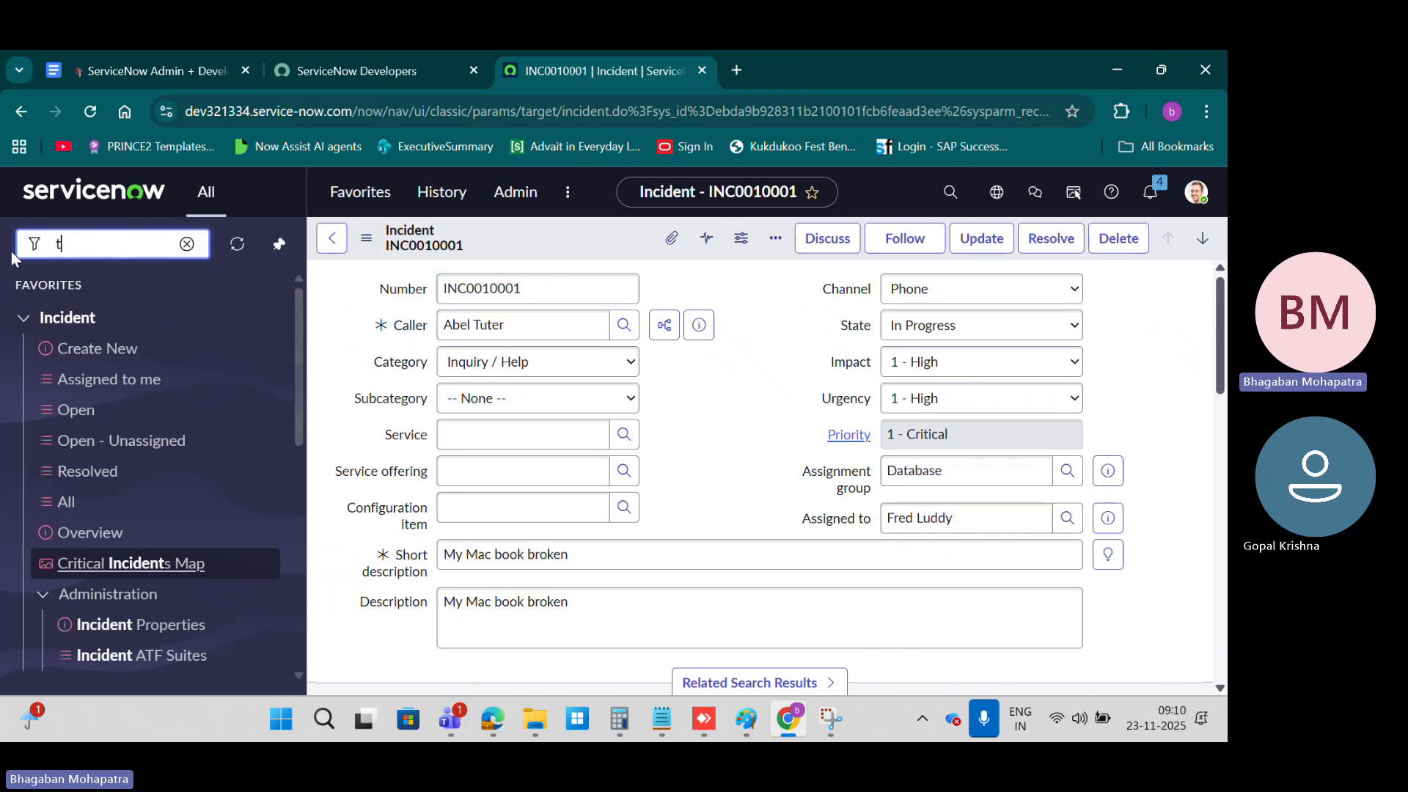
text(ble)
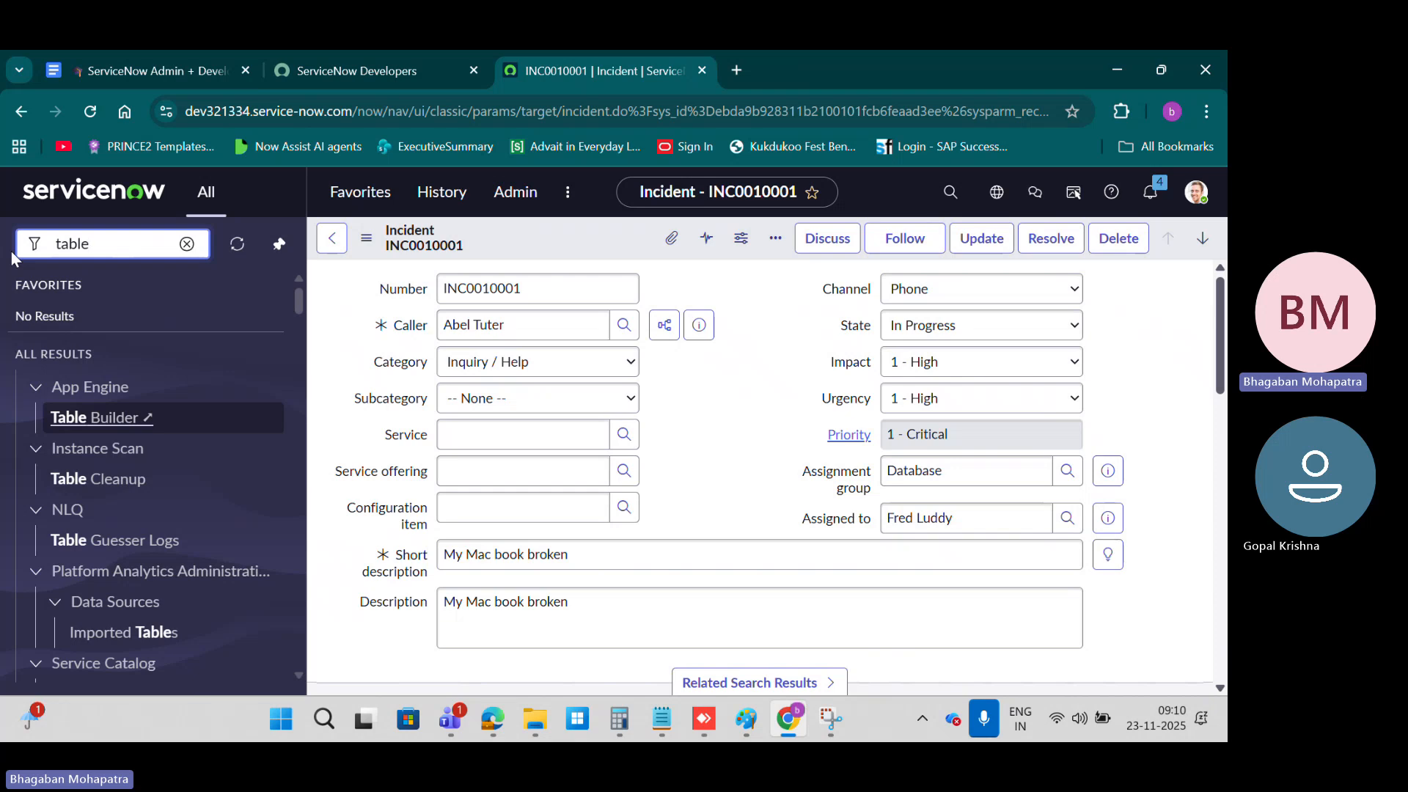
text(s)
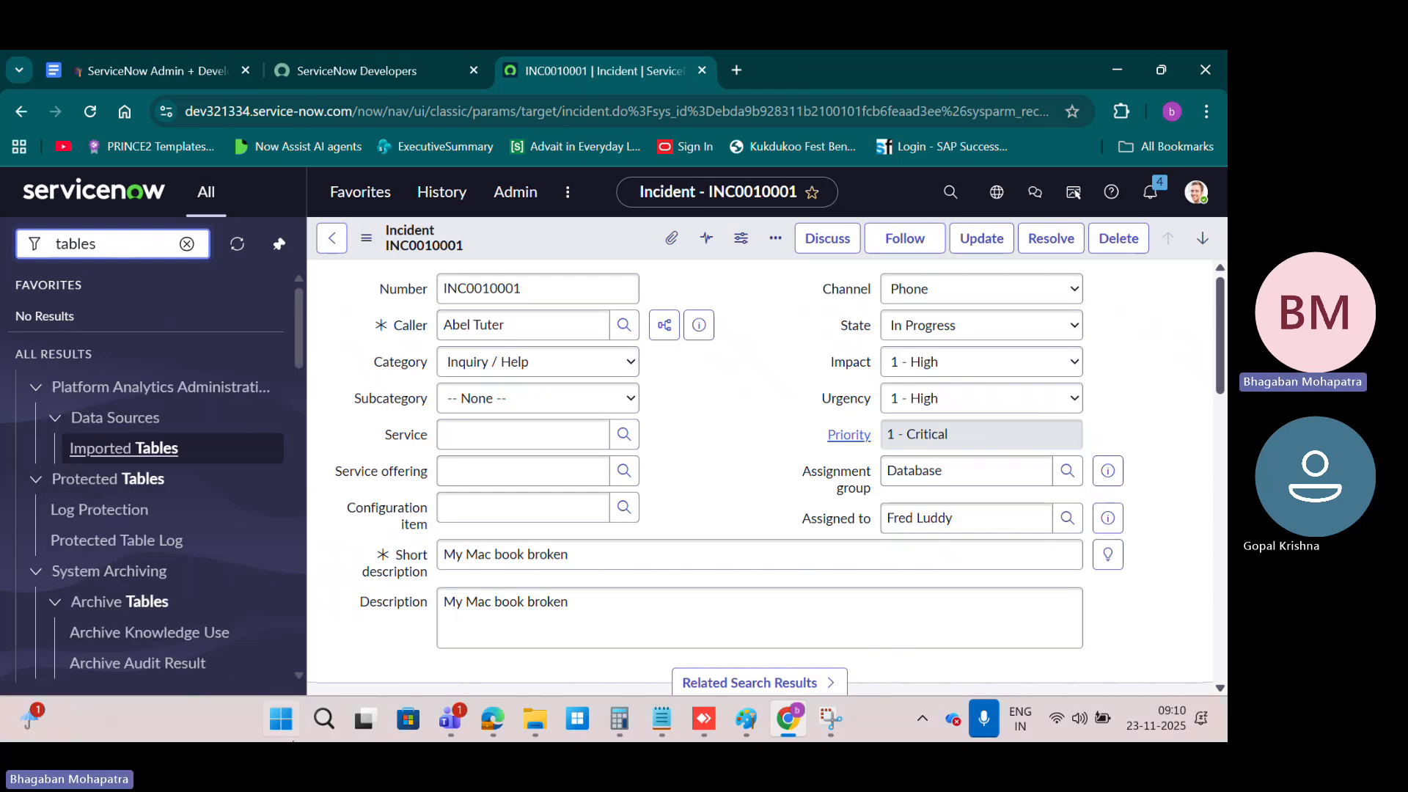
scroll(195, 513, down, 4)
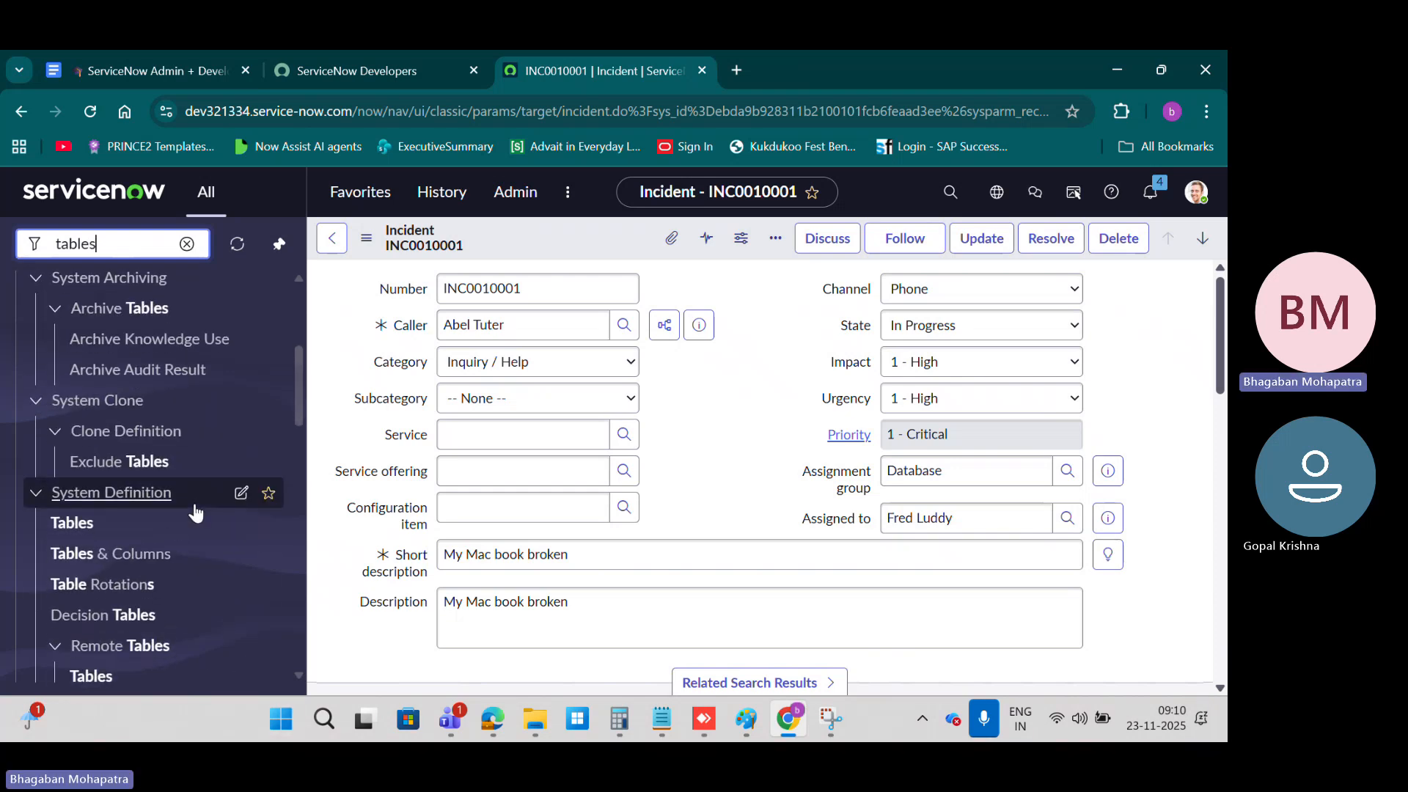
scroll(195, 513, down, 1)
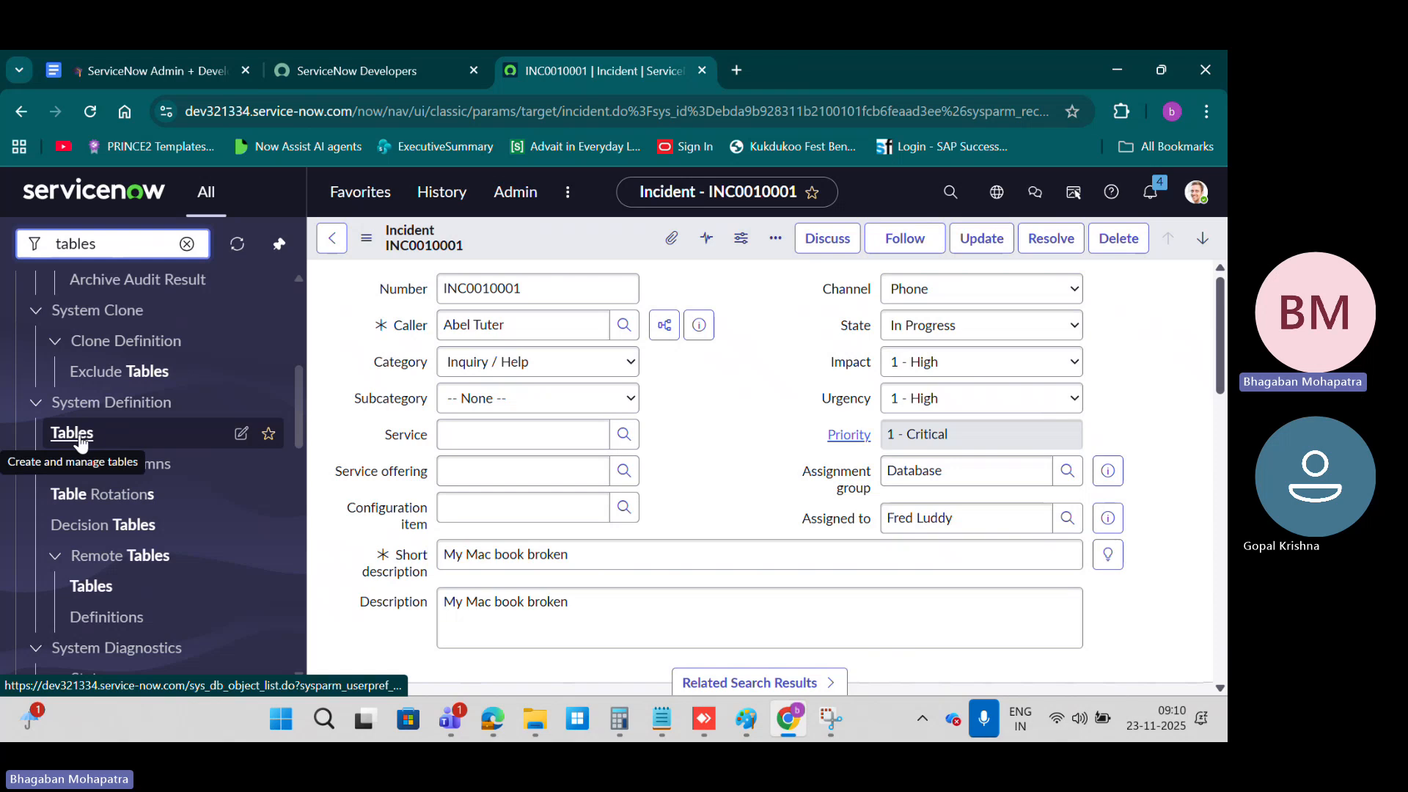
middle_click(80, 440)
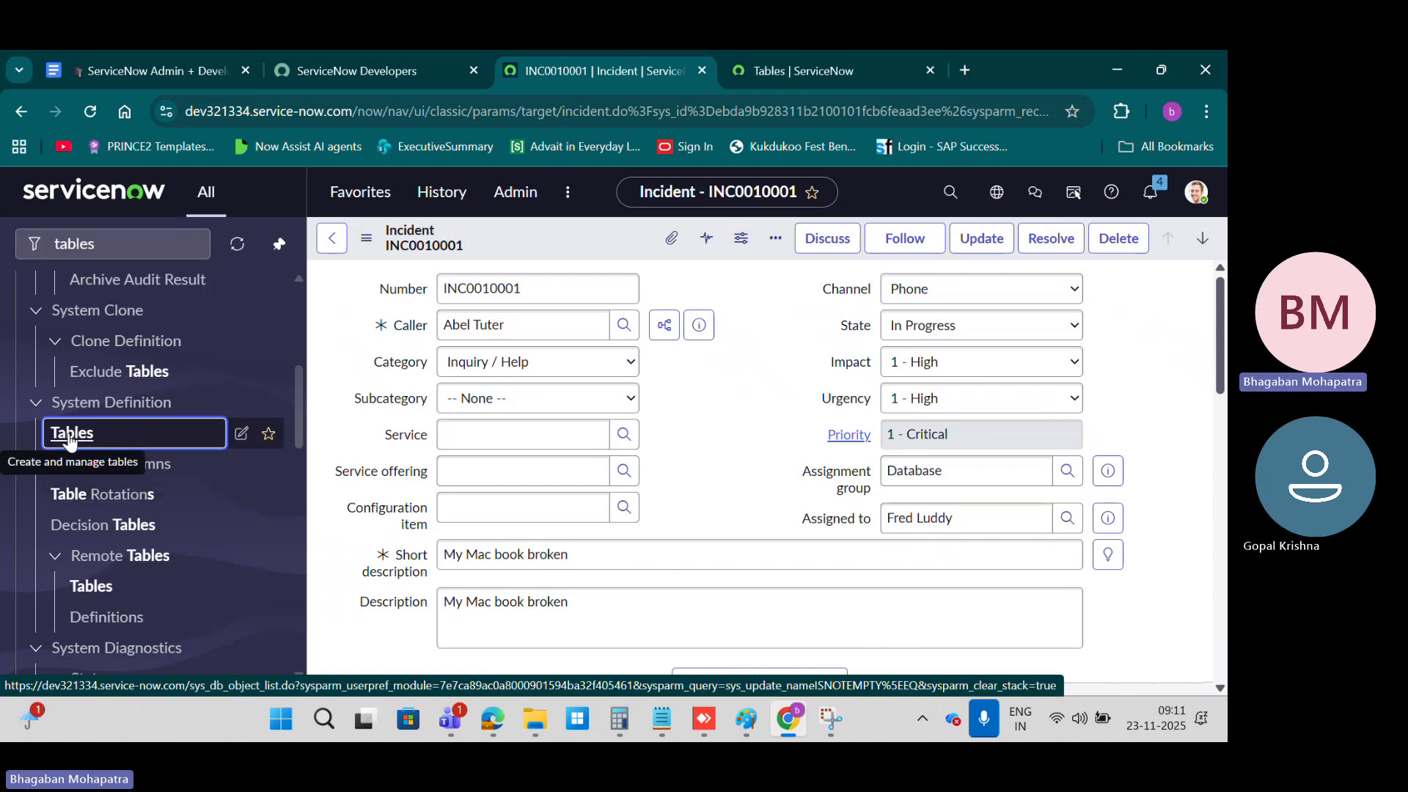
click(803, 72)
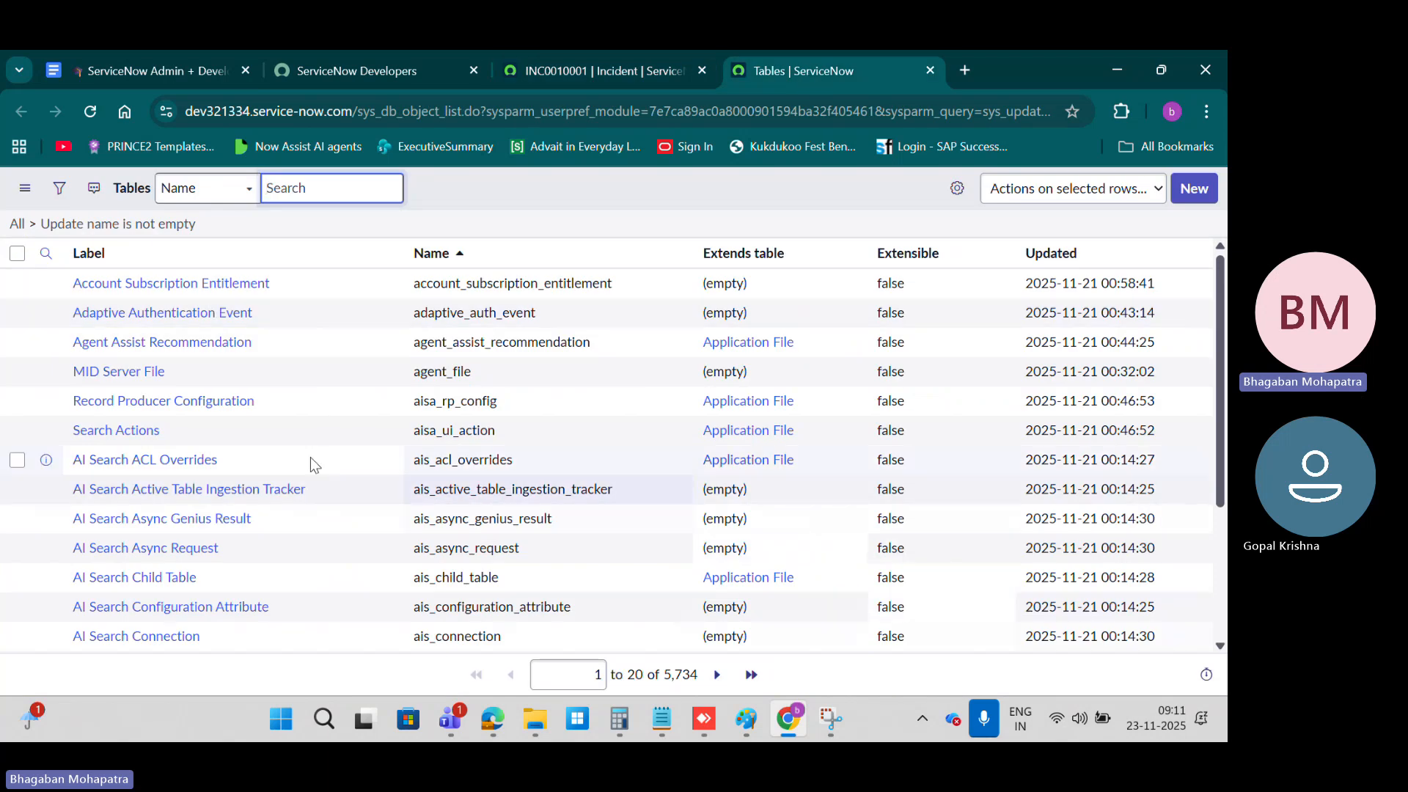
Step: Look over the tables list and filter it by Name with the wildcard search *inc
scroll(294, 331, down, 2)
scroll(295, 333, up, 2)
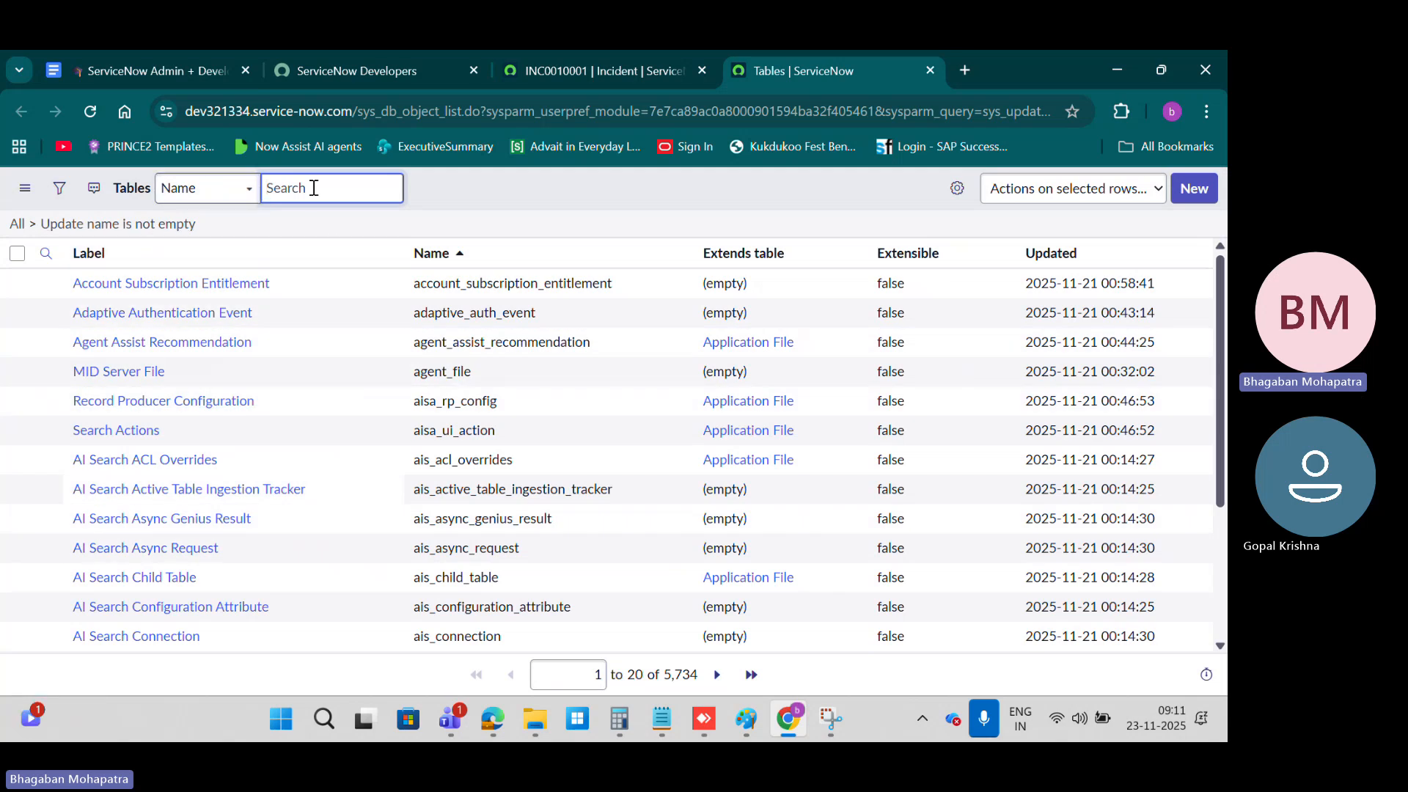
text(*)
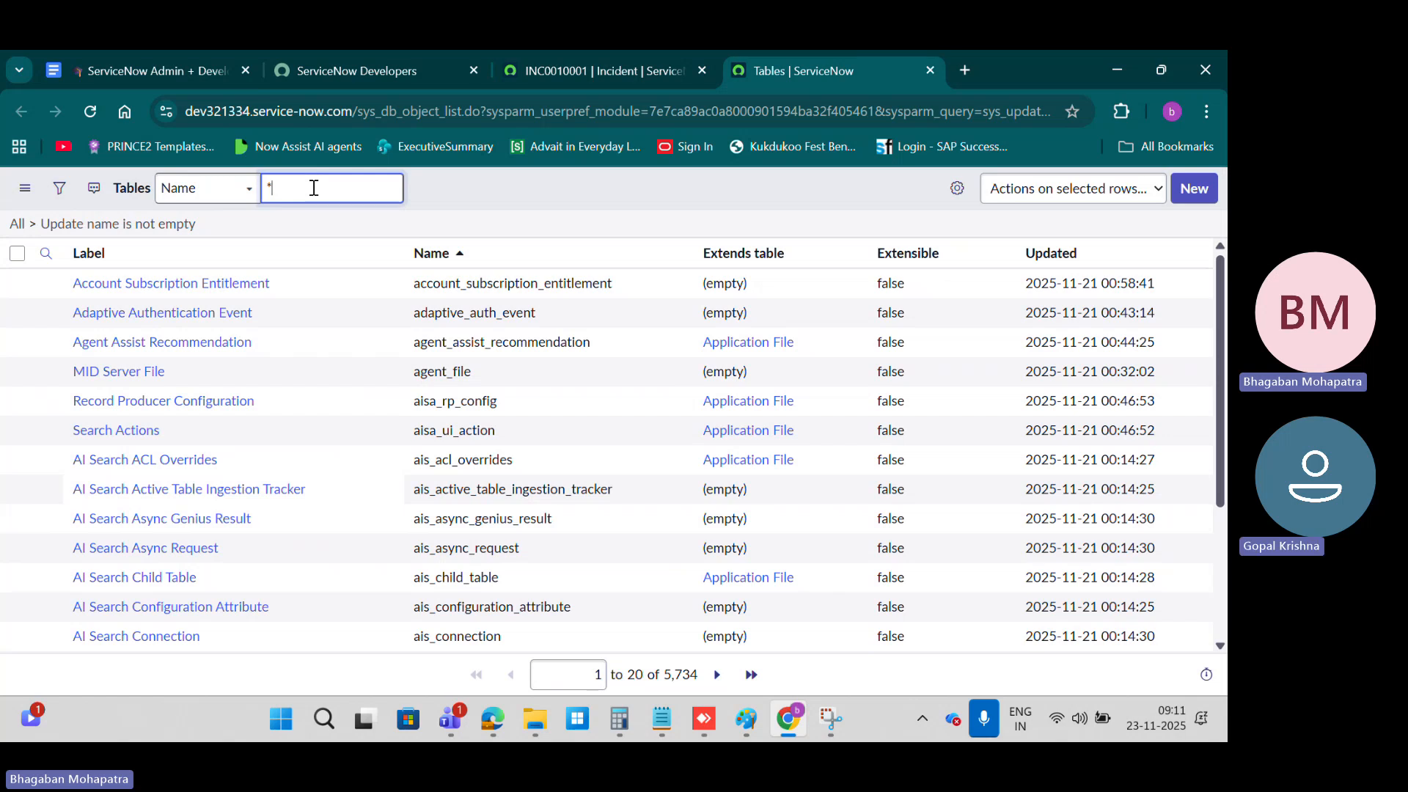
text(inci)
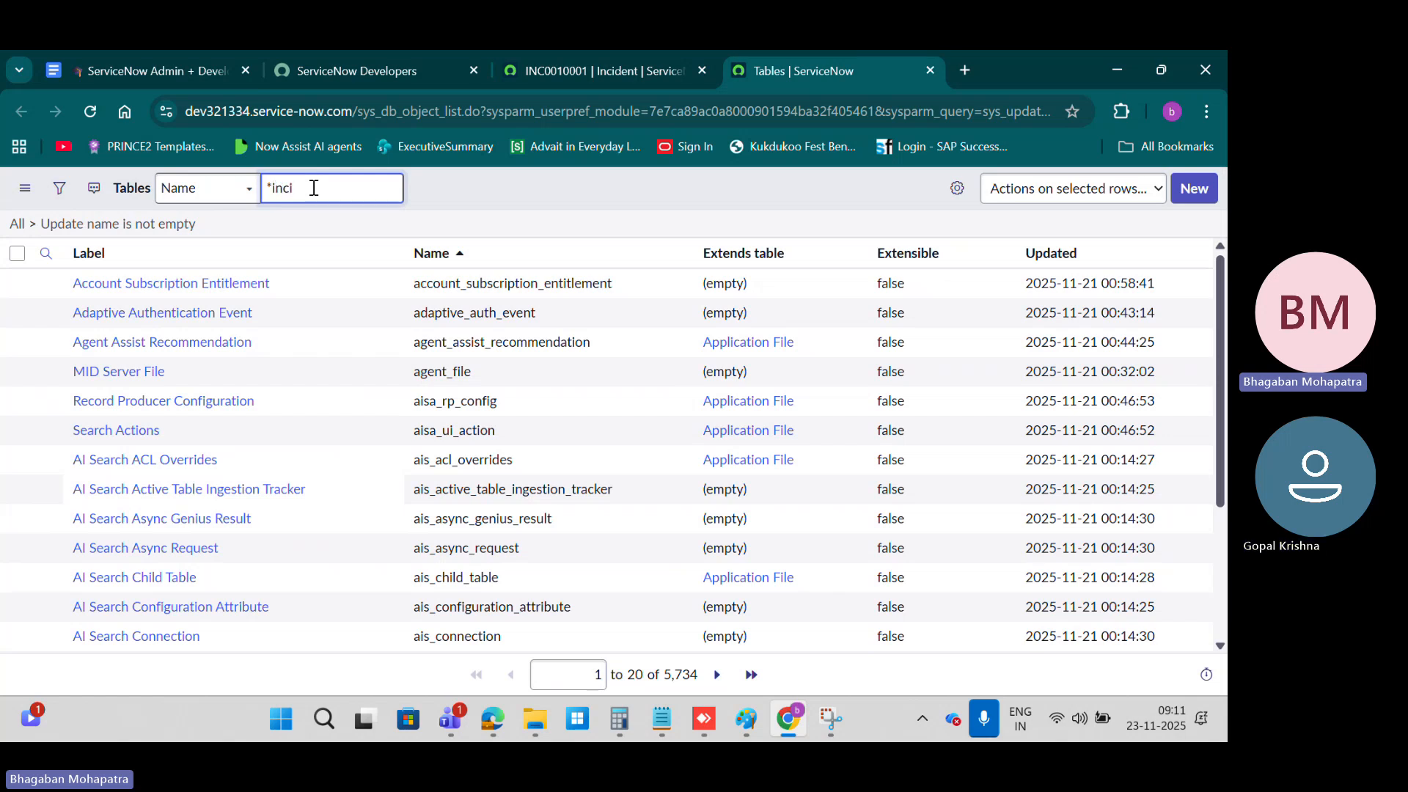
key(Return)
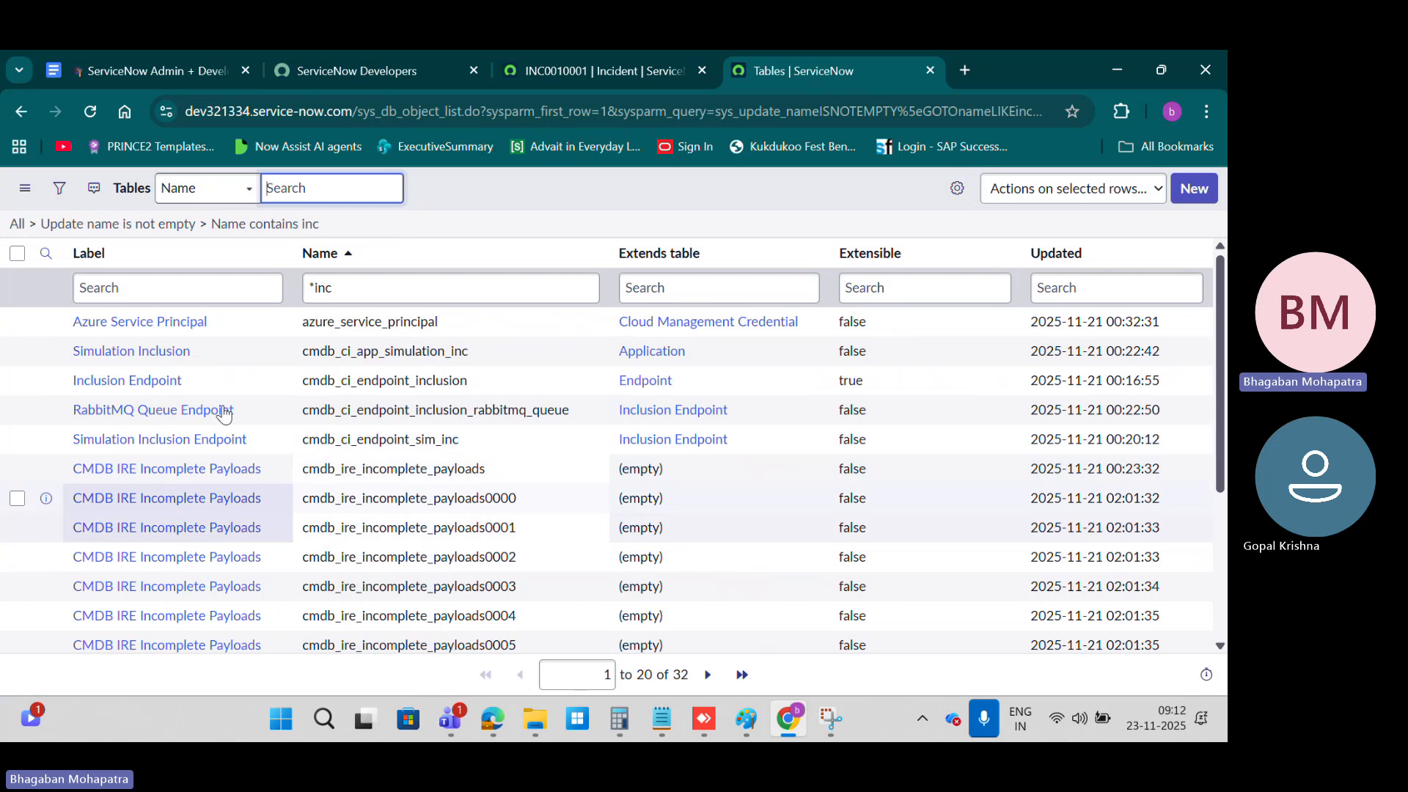
Step: Refine the Name column search to *incident and highlight the search term following the asterisk
click(367, 290)
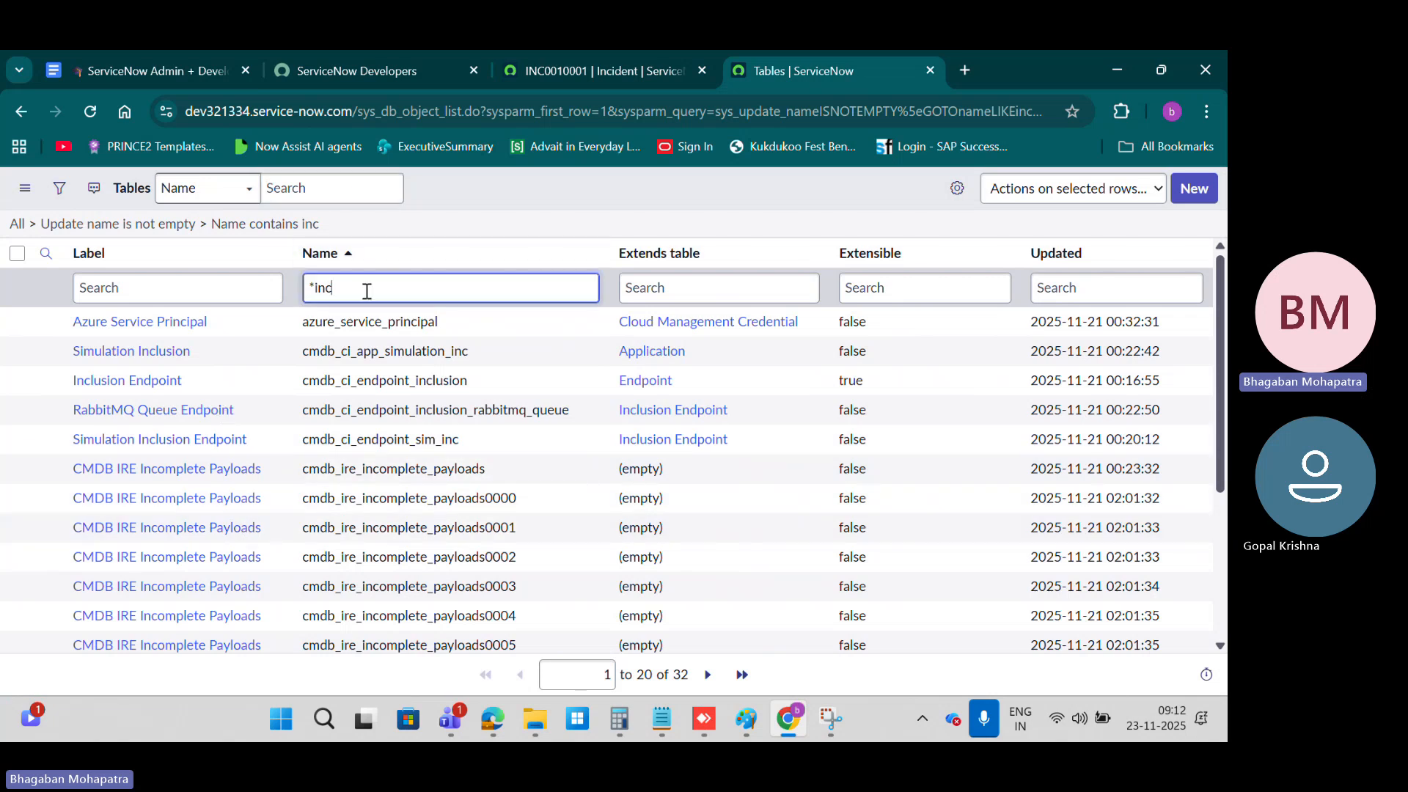
text(incid)
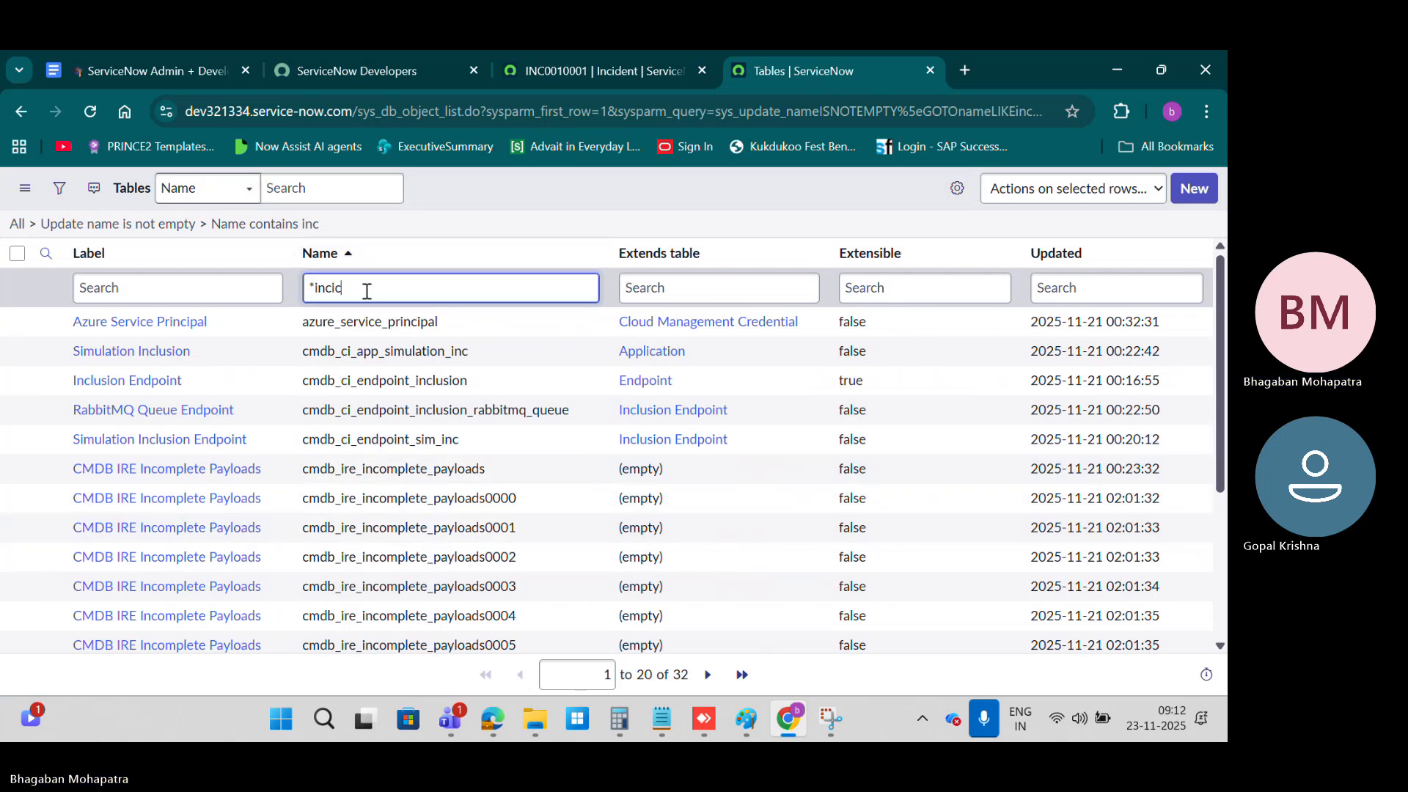
text(ent)
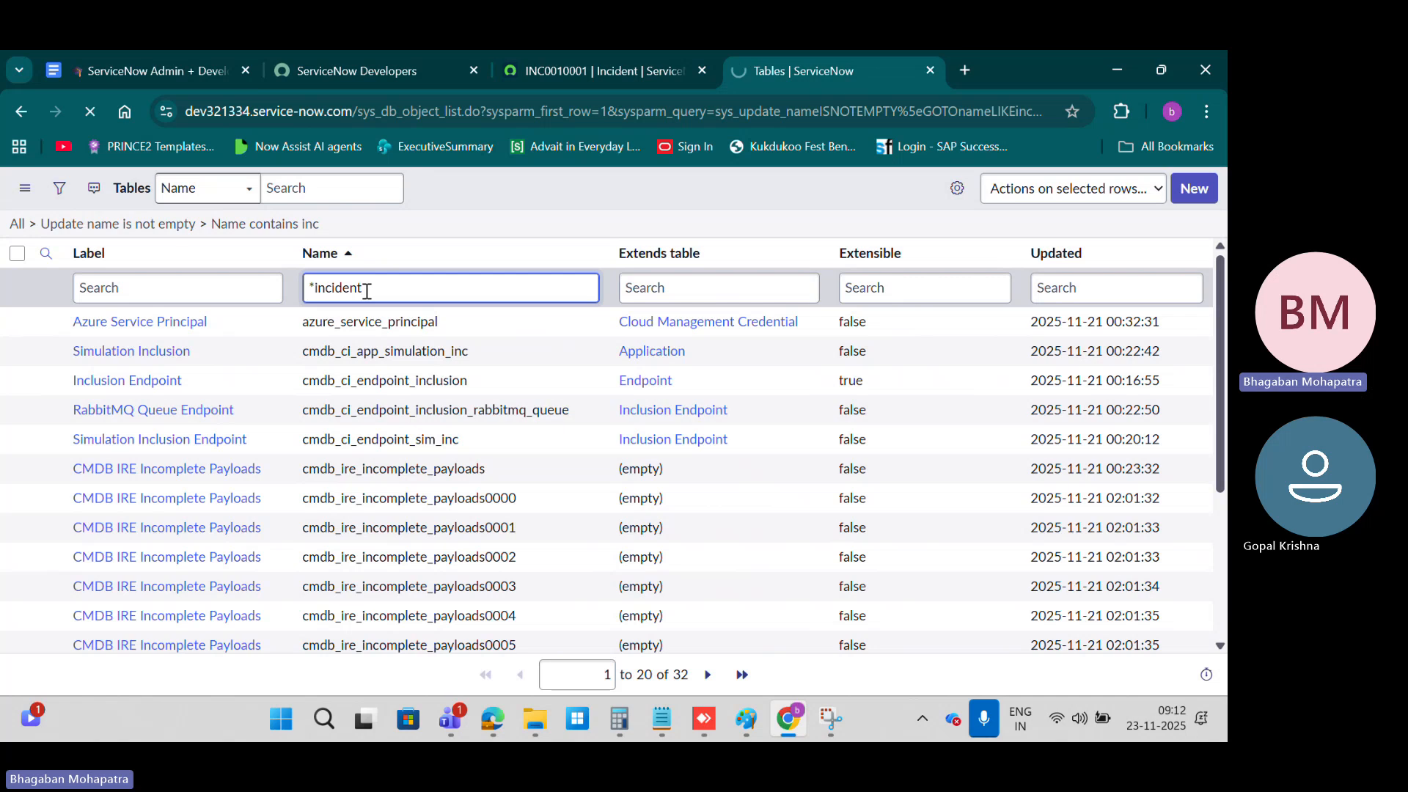
key(Return)
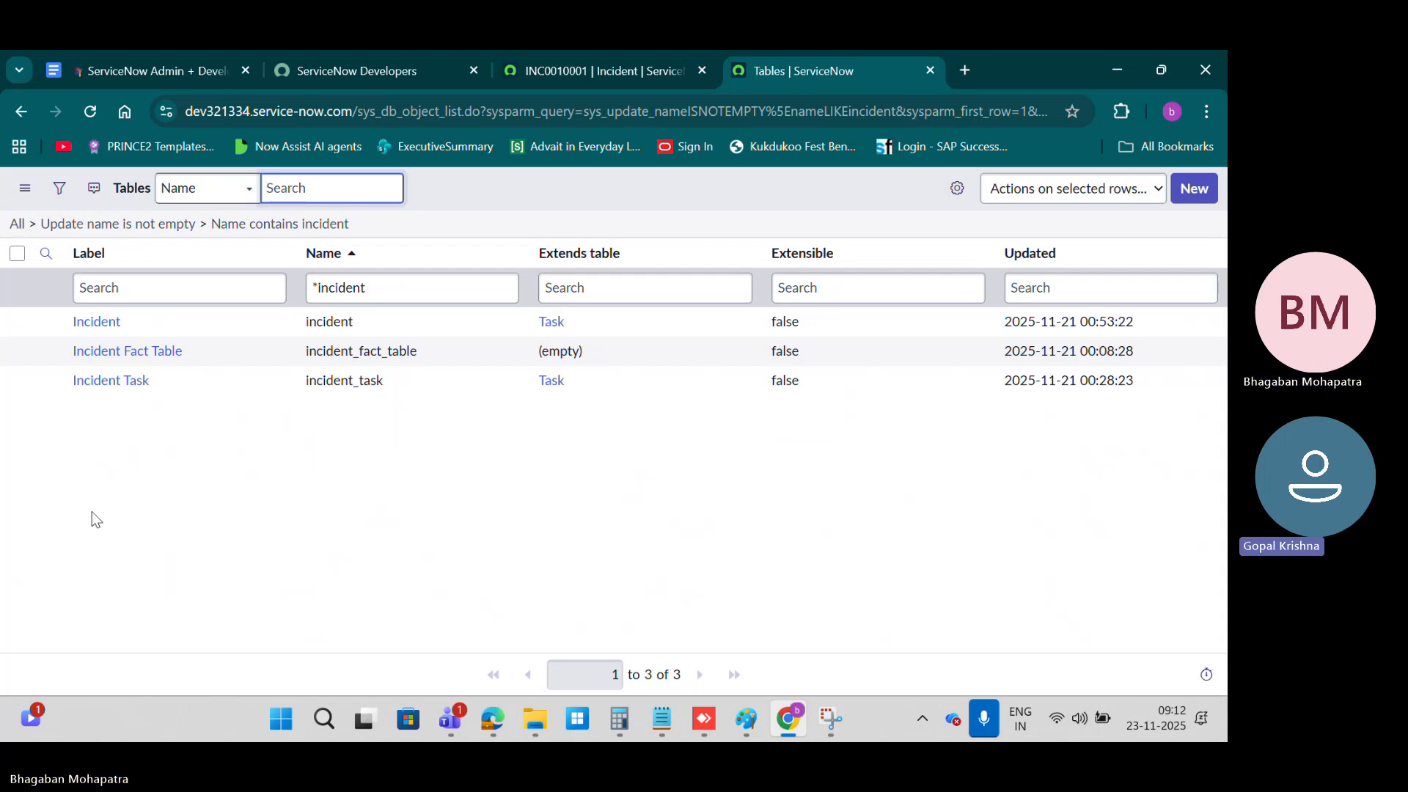
click(315, 286)
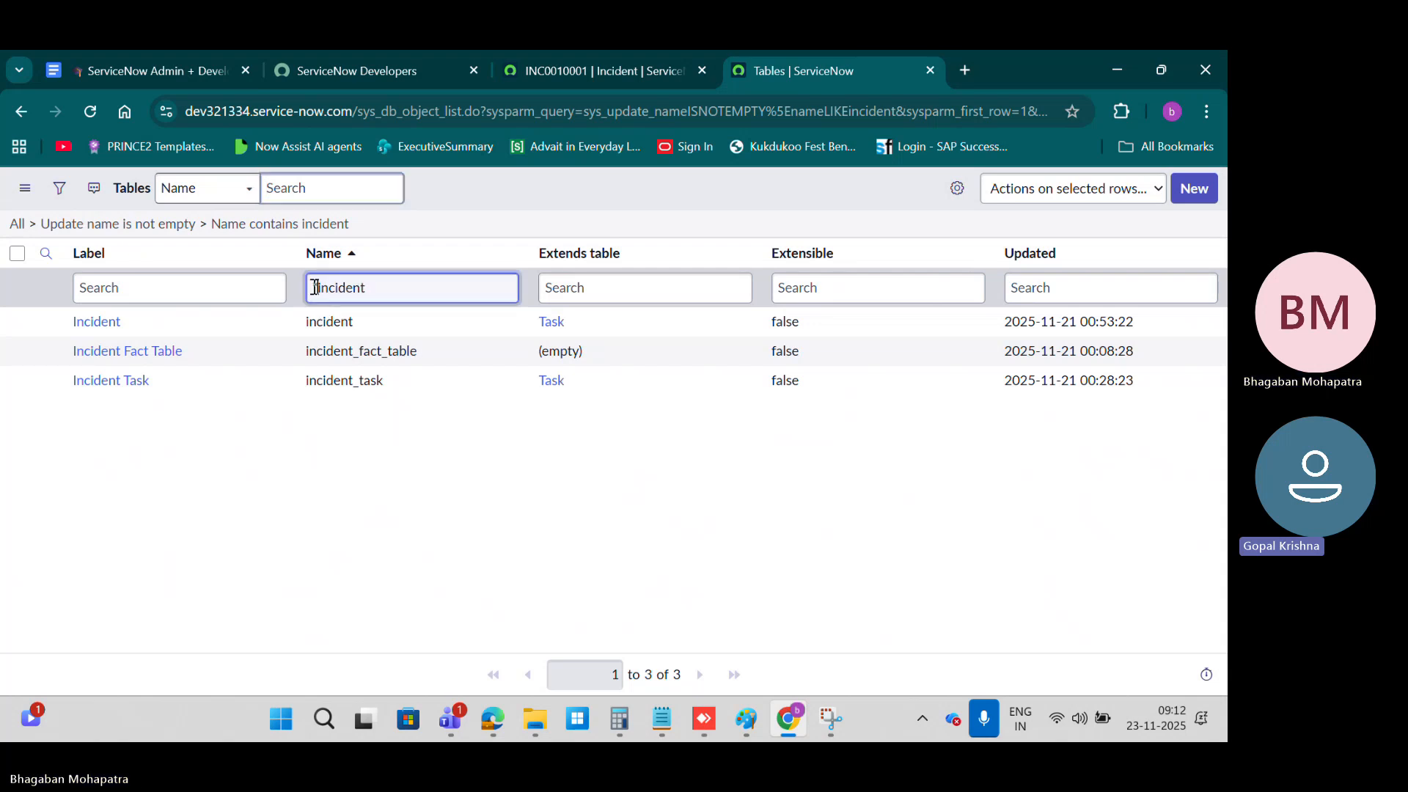
drag(314, 286, 308, 287)
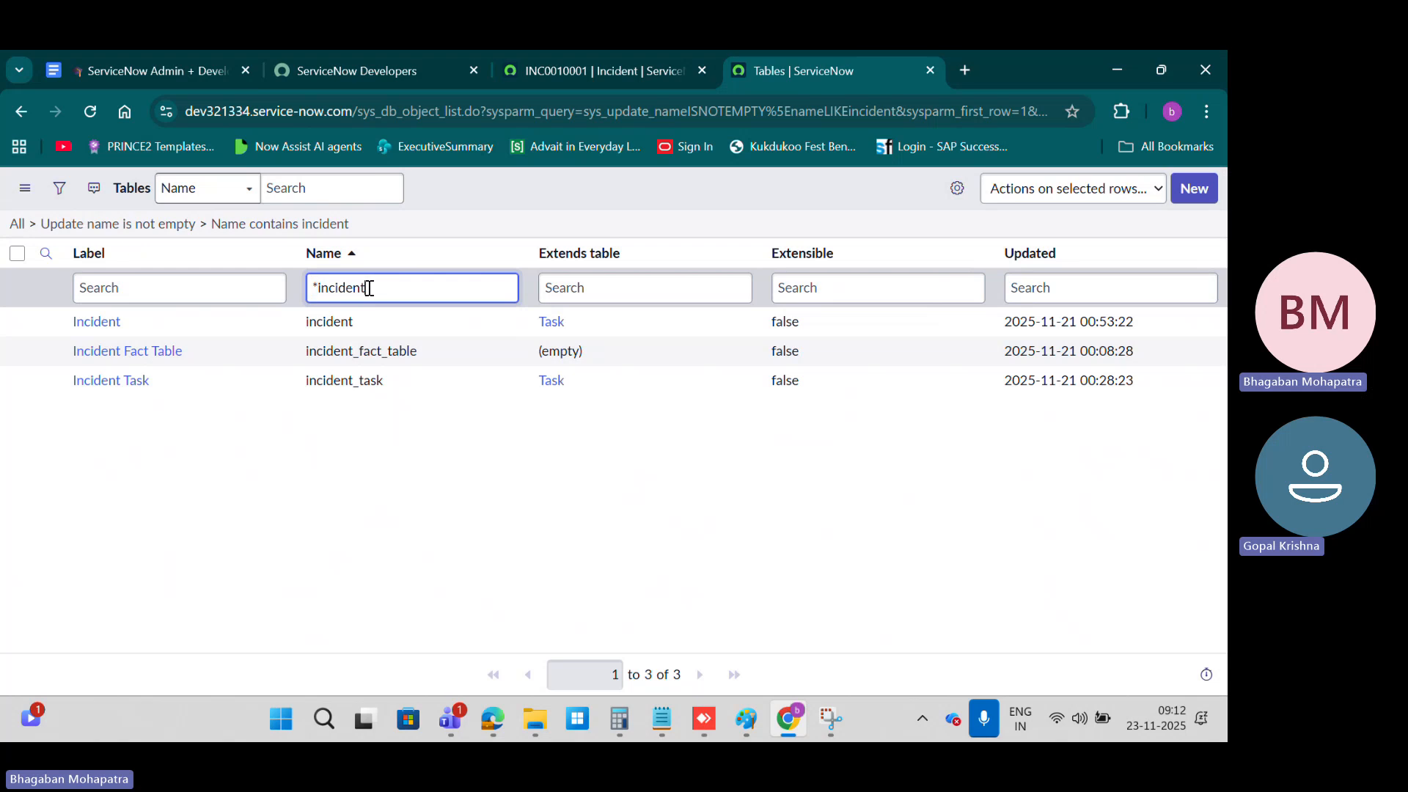
drag(369, 287, 322, 288)
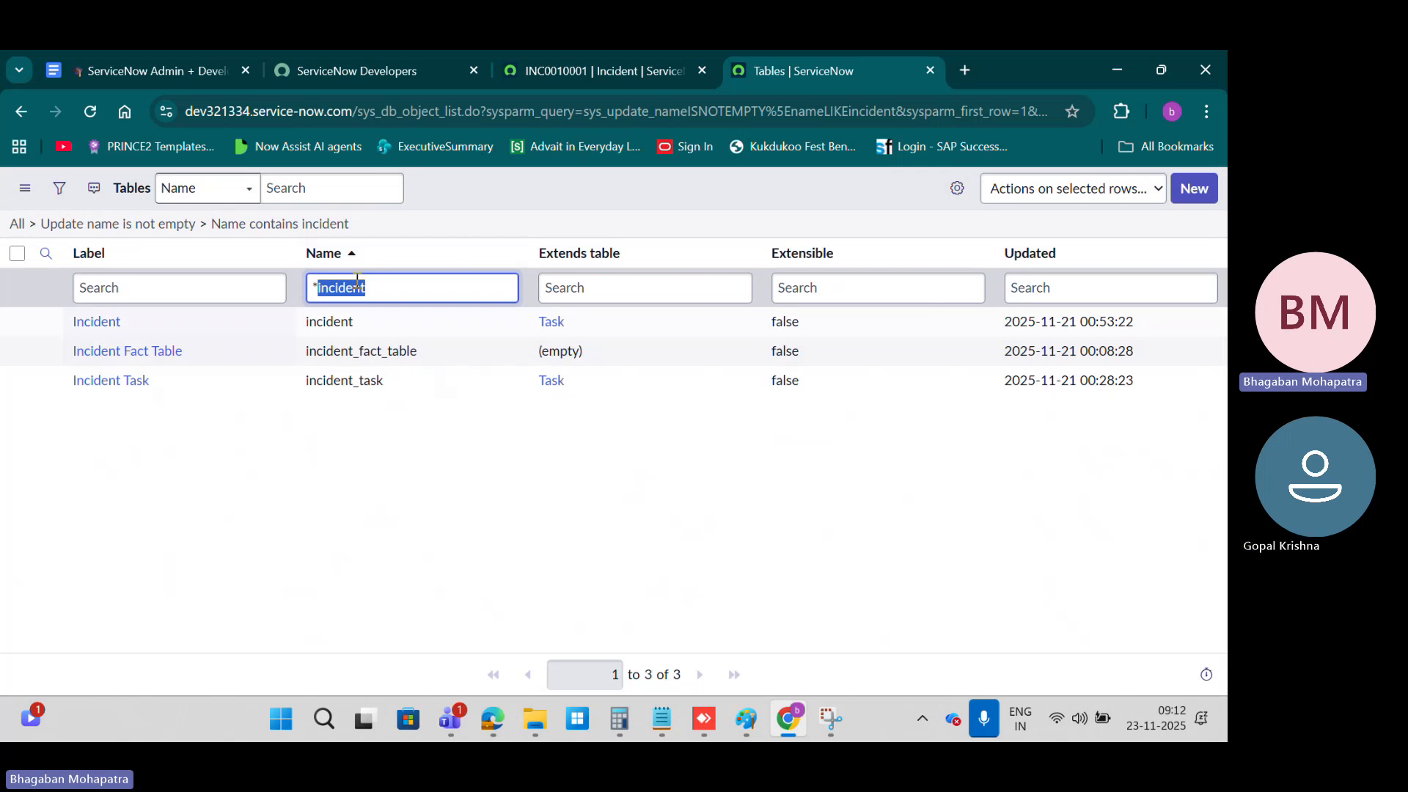
Step: Review the course document's search types, from list and keyword search to global text search and search screens
click(128, 64)
scroll(469, 420, down, 20)
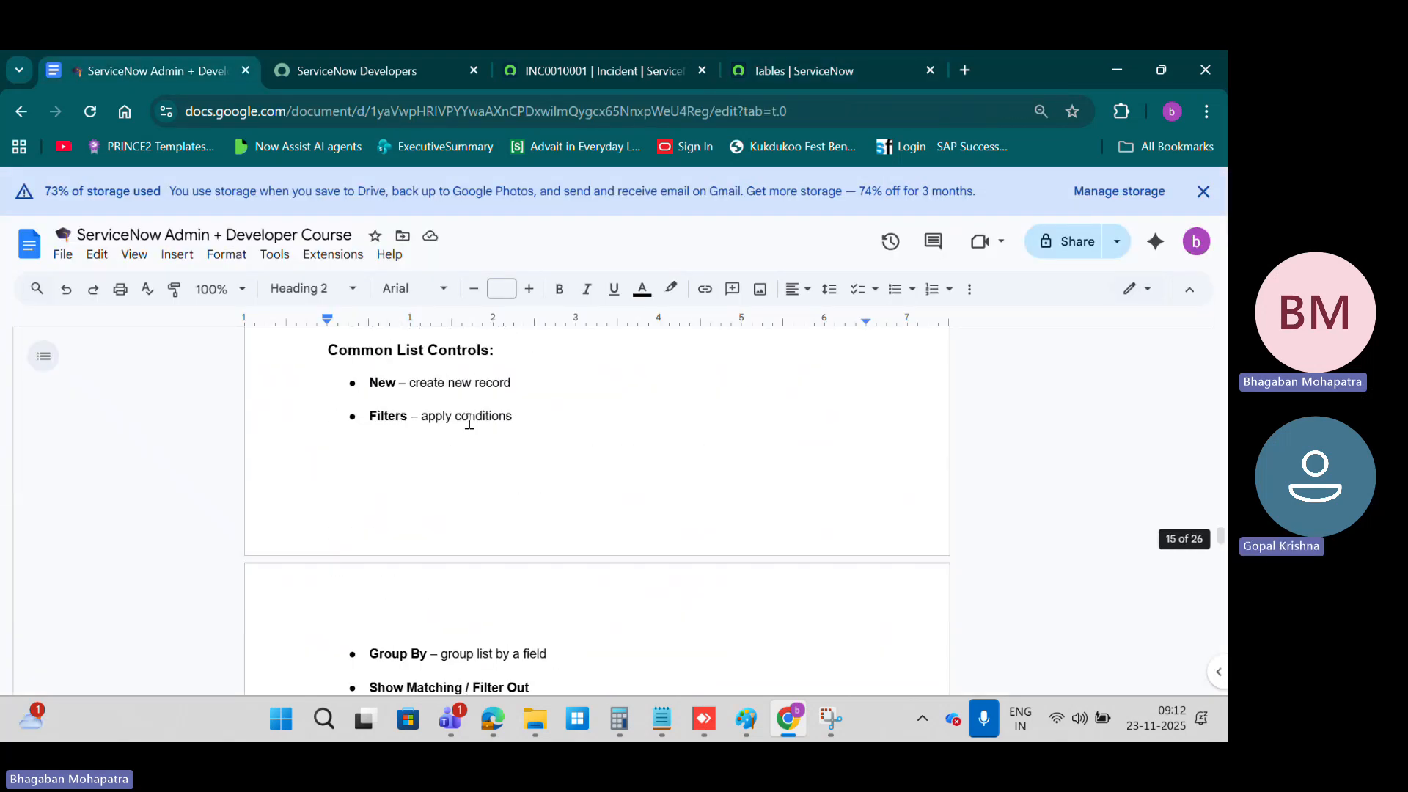
scroll(469, 420, down, 20)
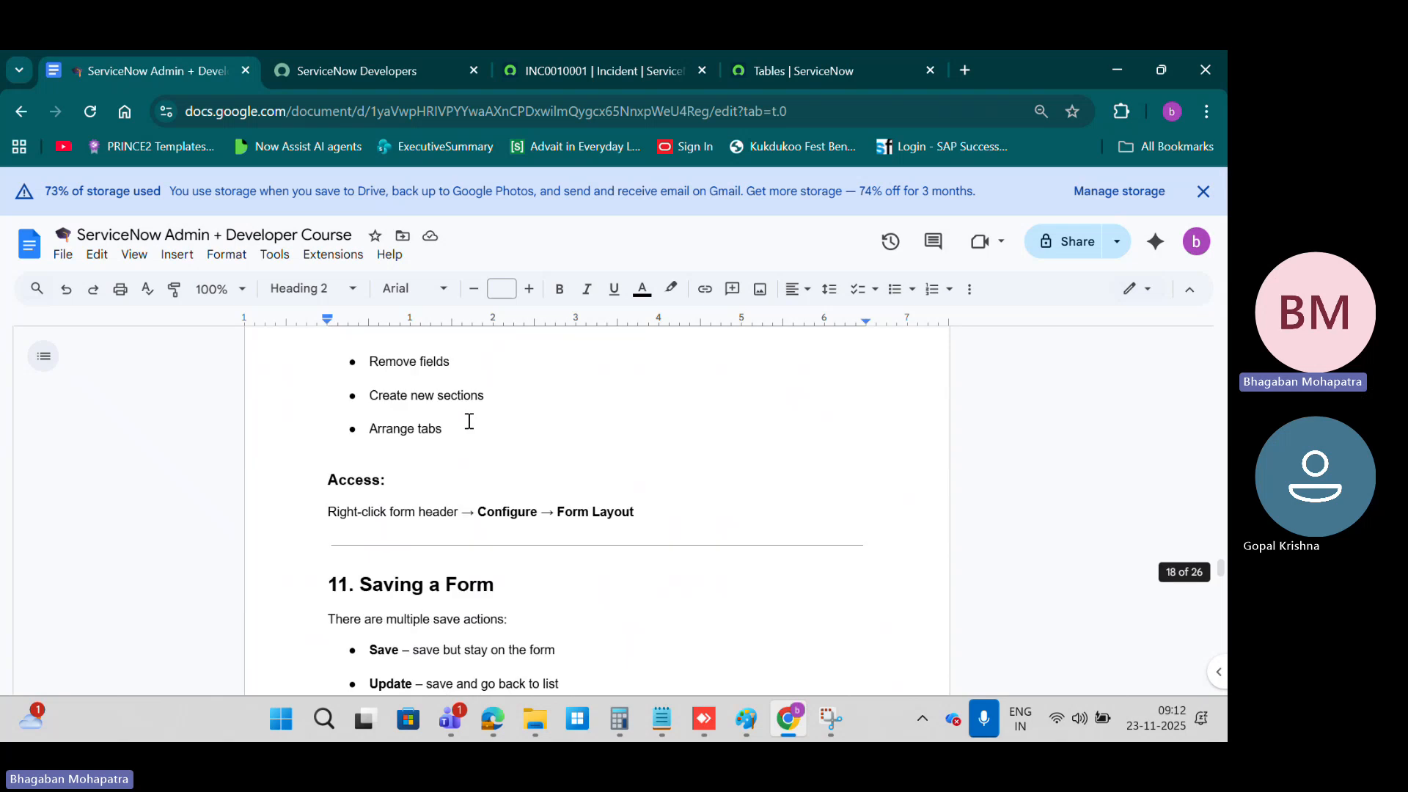
scroll(470, 421, down, 3)
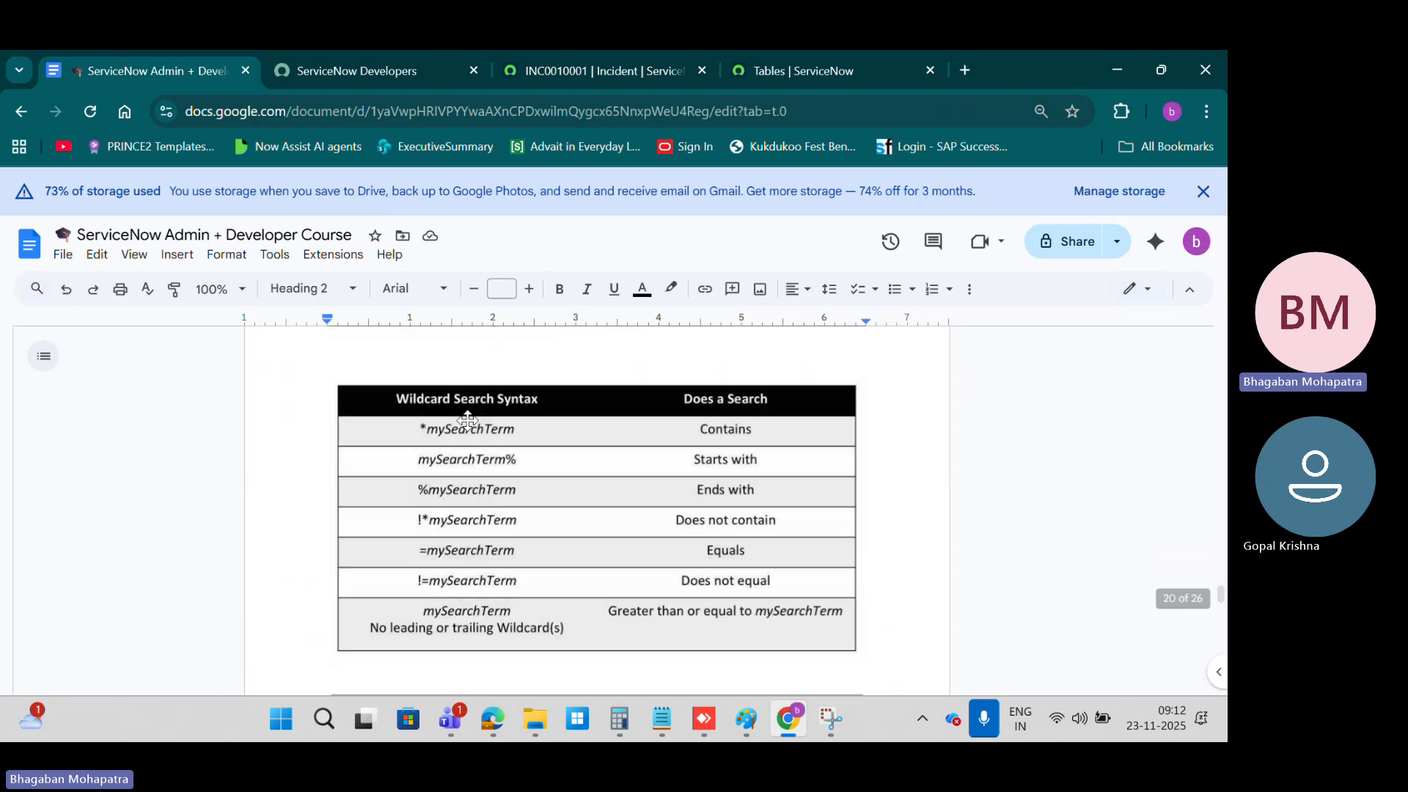
scroll(502, 488, up, 1)
scroll(501, 488, up, 5)
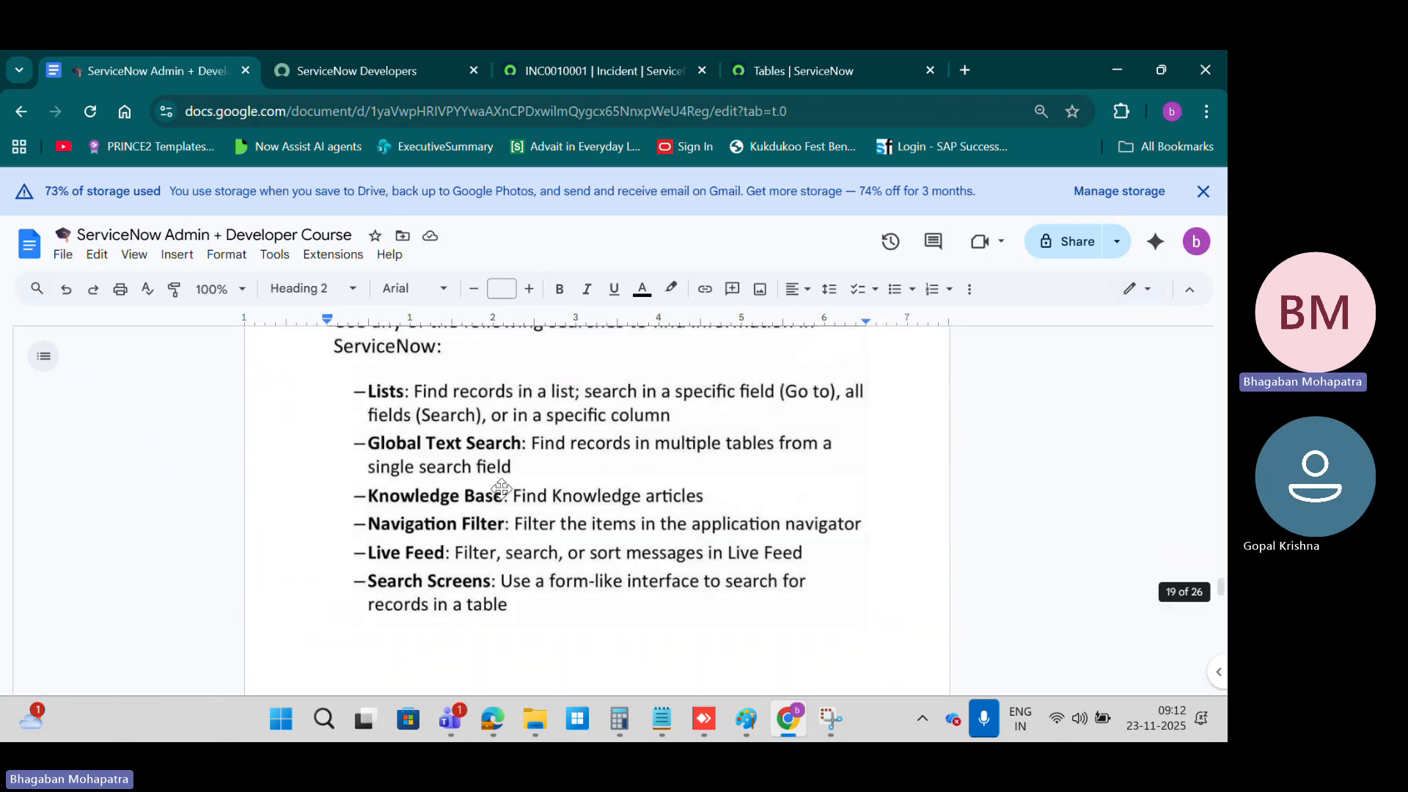
scroll(502, 488, up, 4)
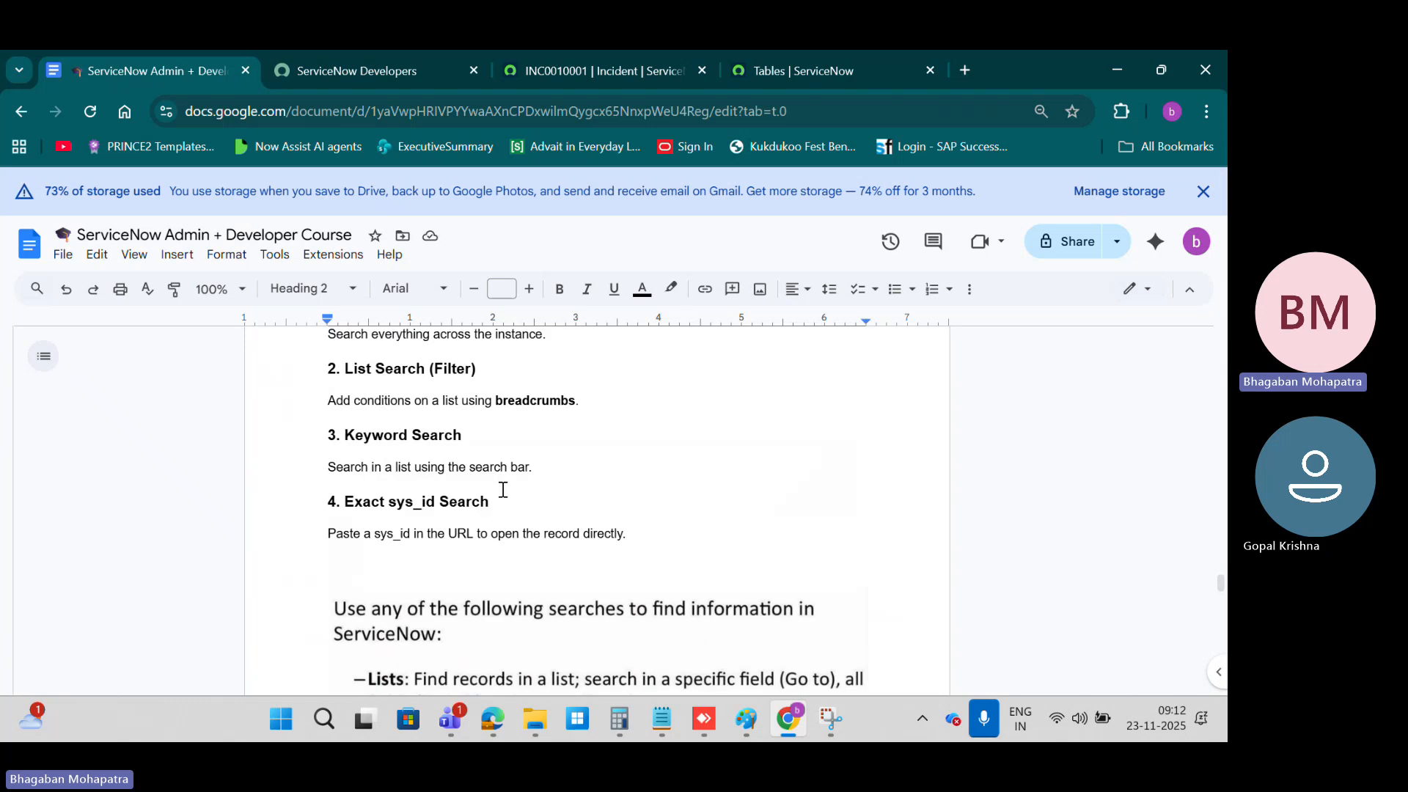
scroll(503, 488, down, 2)
scroll(462, 403, up, 1)
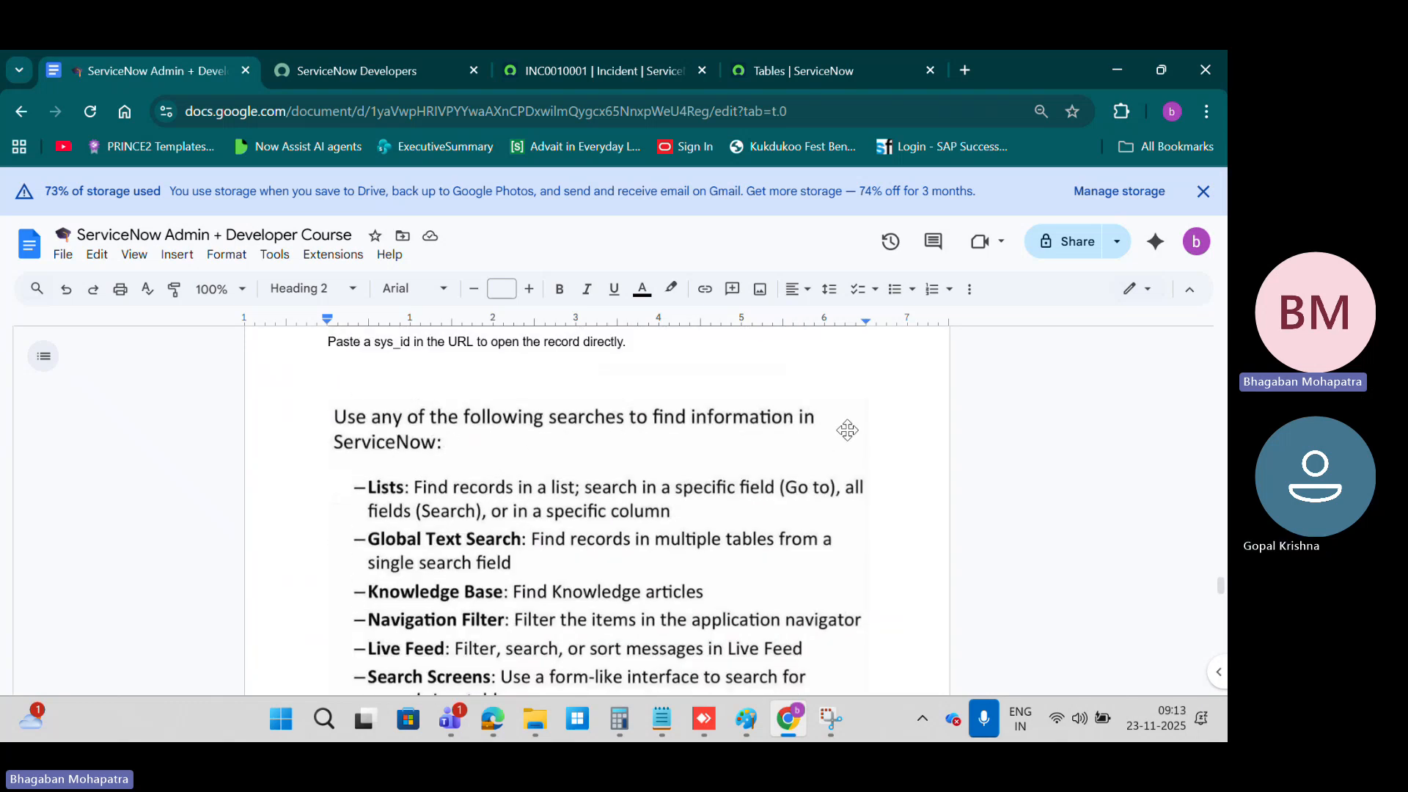
scroll(467, 458, down, 1)
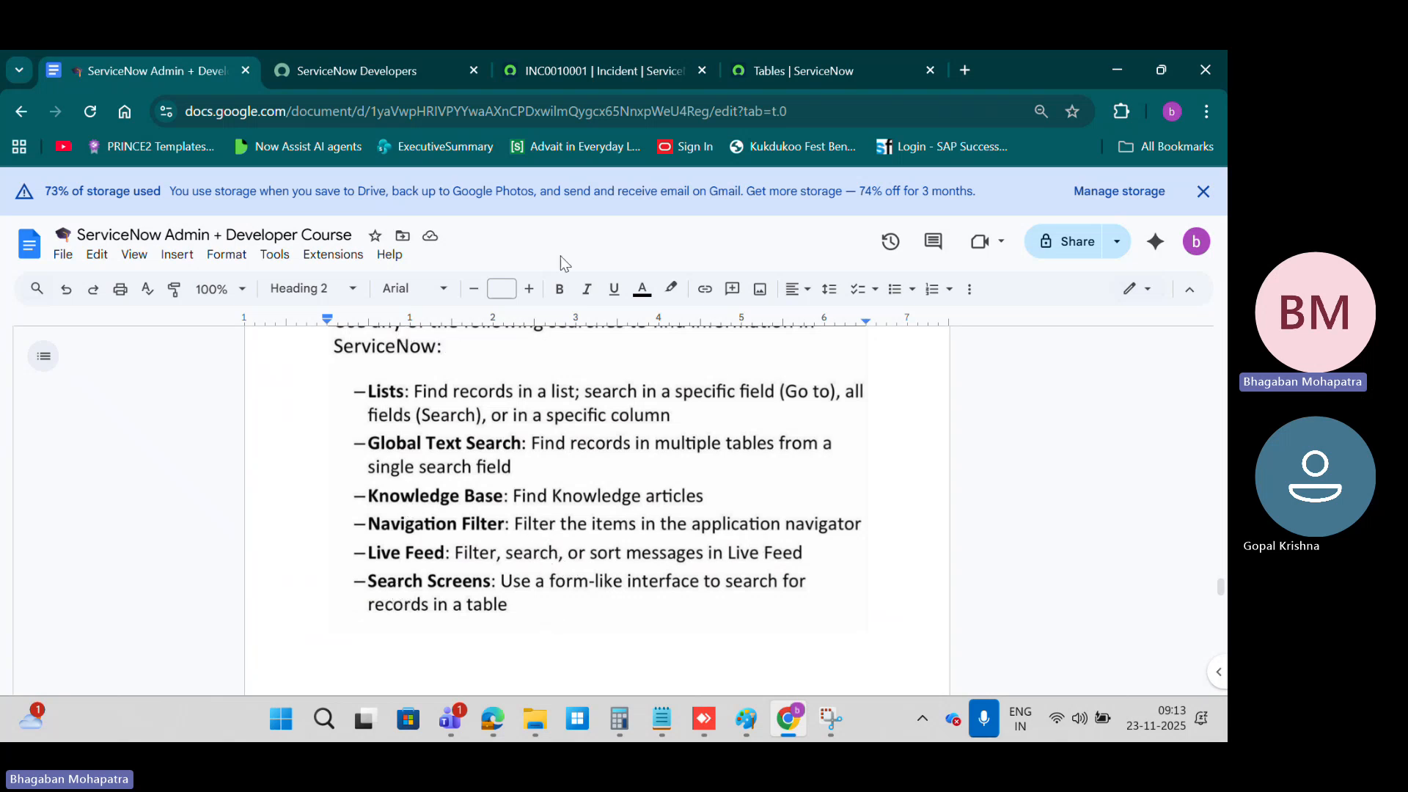
Step: Show the global search on the INC0010001 form in ServiceNow, and go back from the form to the previous list
click(574, 78)
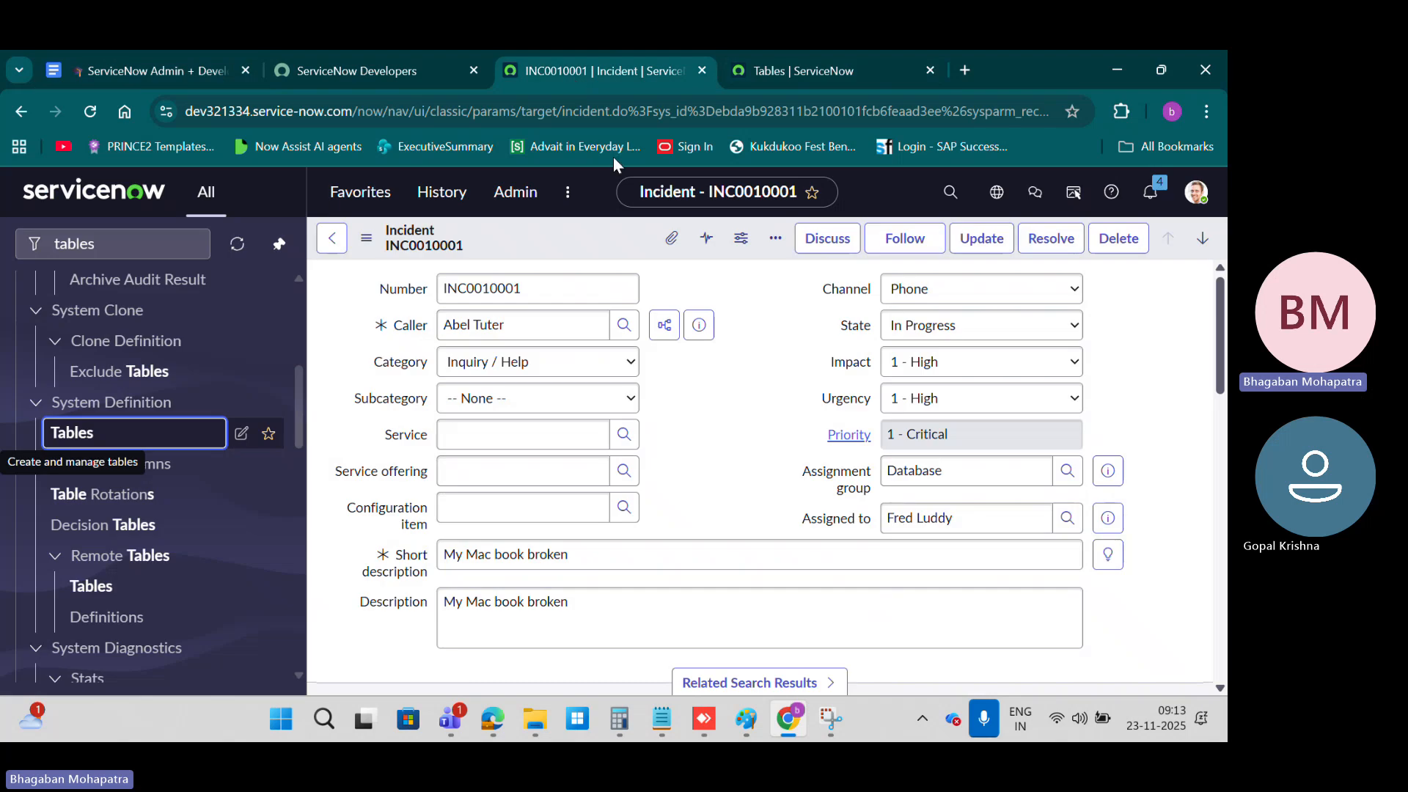
click(941, 195)
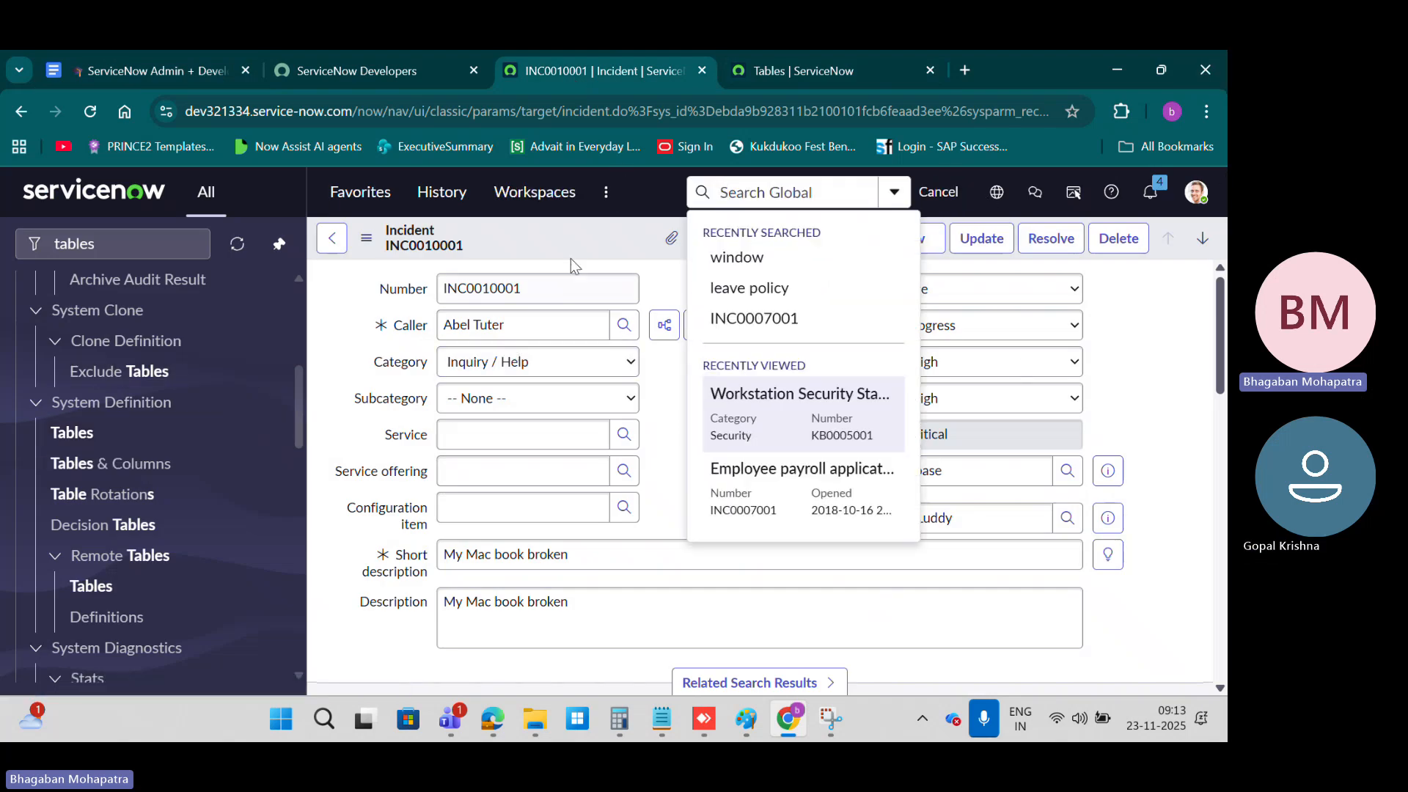
click(332, 237)
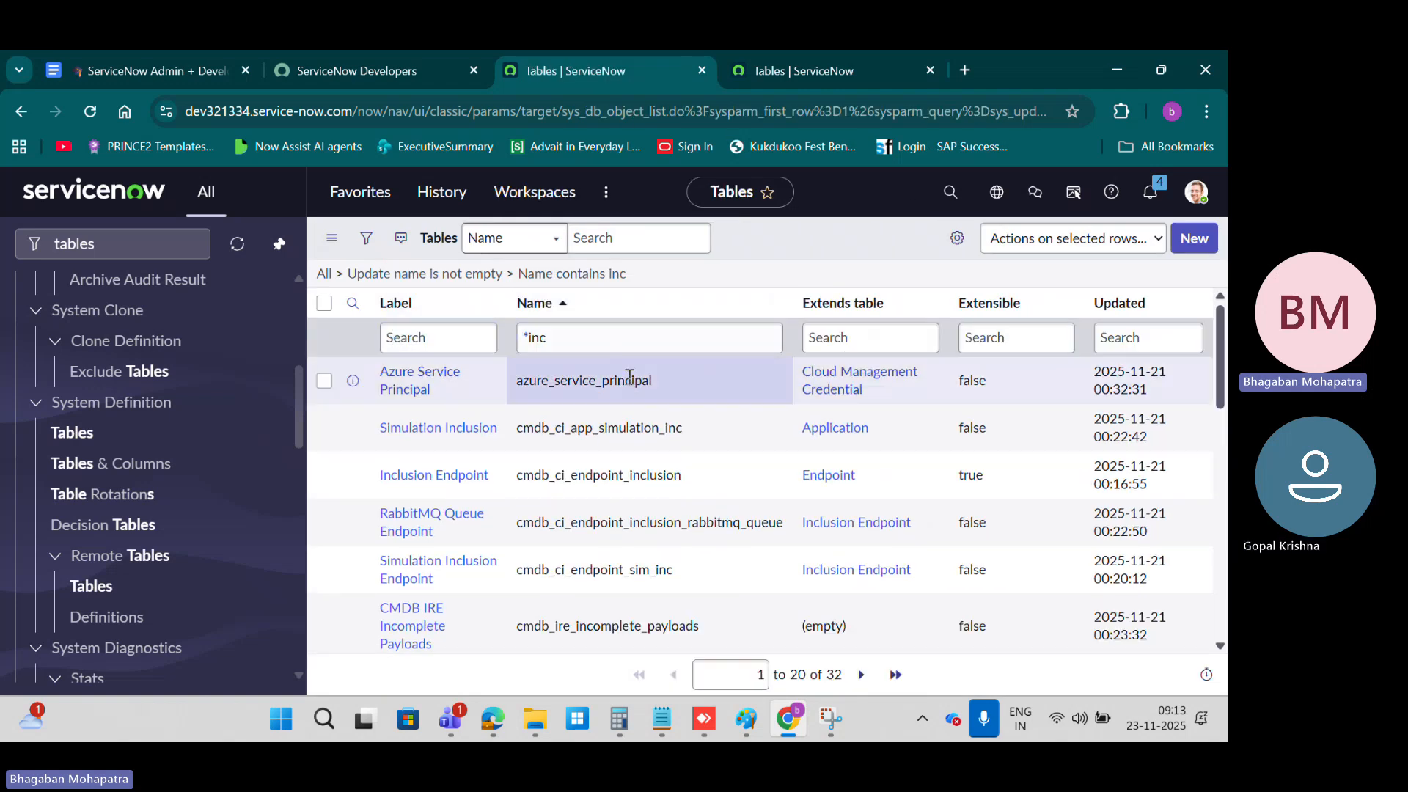
Step: Examine the Wildcard Search Syntax table in the course document and return to the ServiceNow tables list filtered by *incident
click(135, 64)
scroll(504, 488, down, 5)
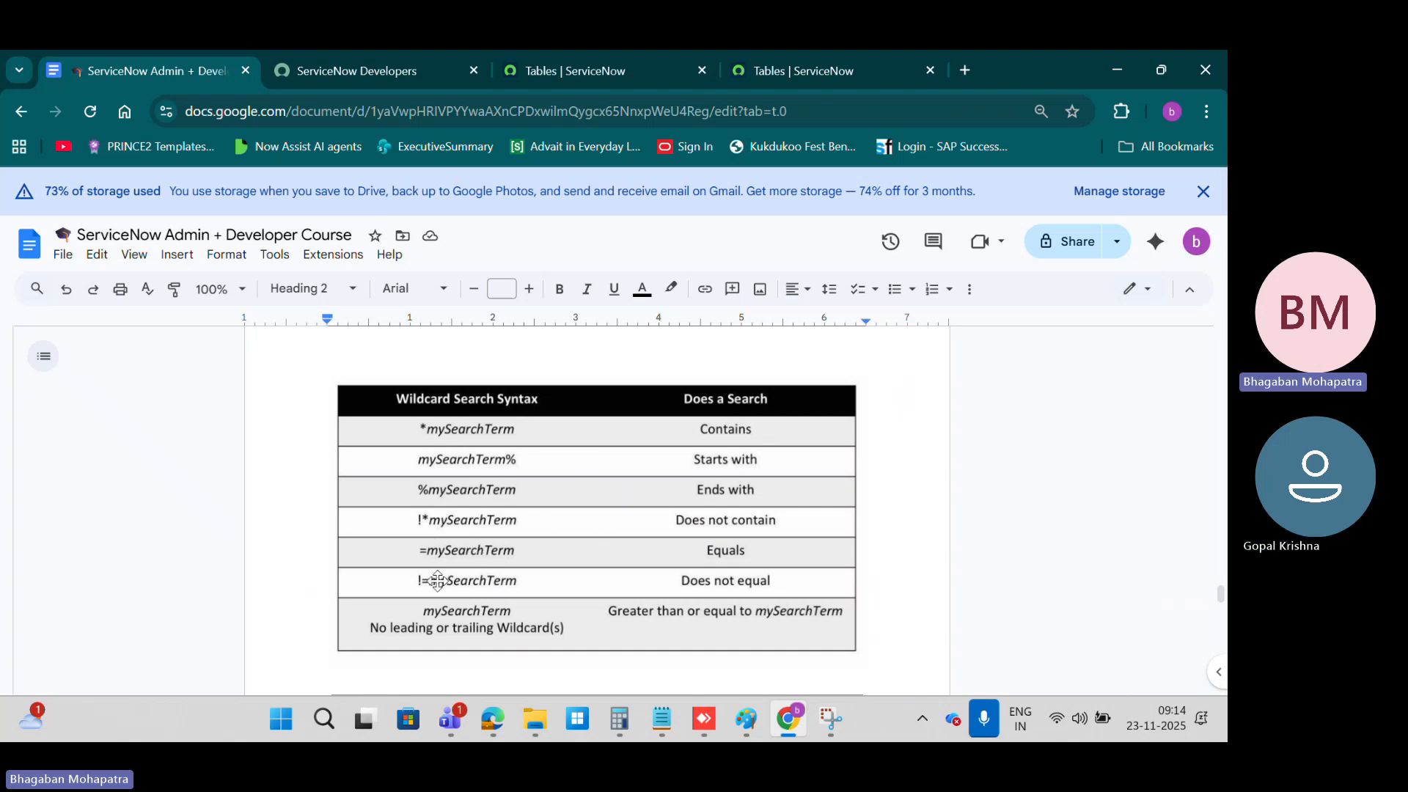
scroll(545, 481, up, 20)
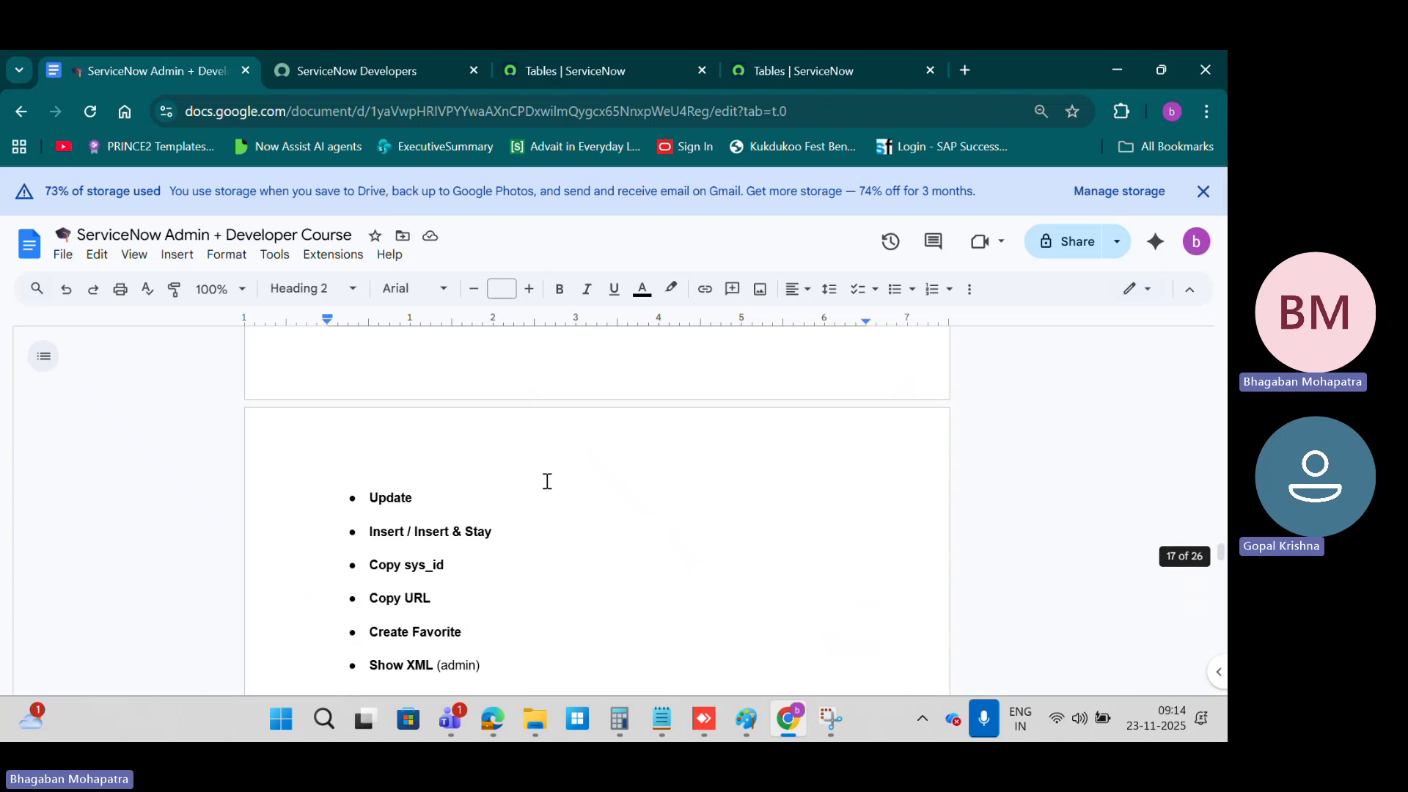
scroll(547, 480, down, 10)
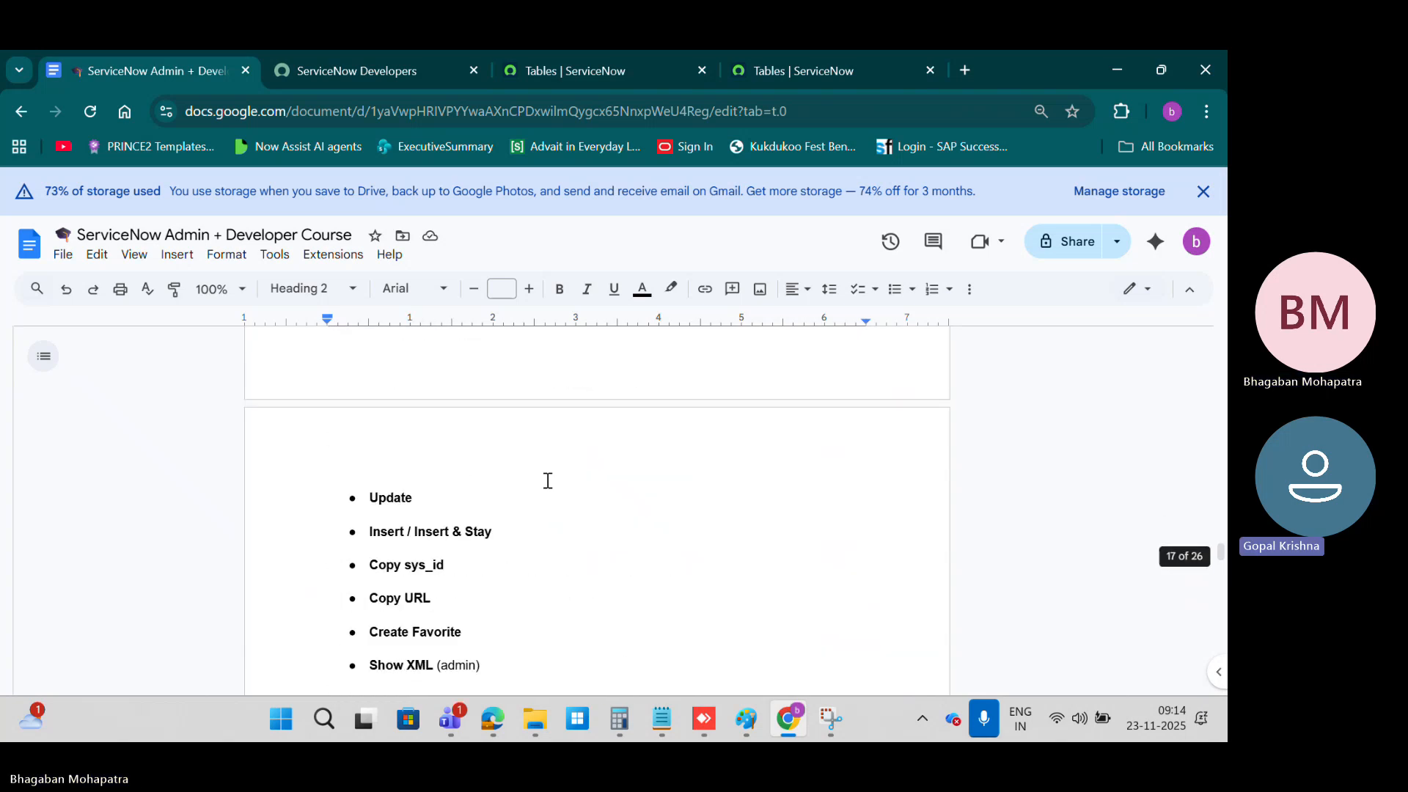
scroll(547, 480, down, 20)
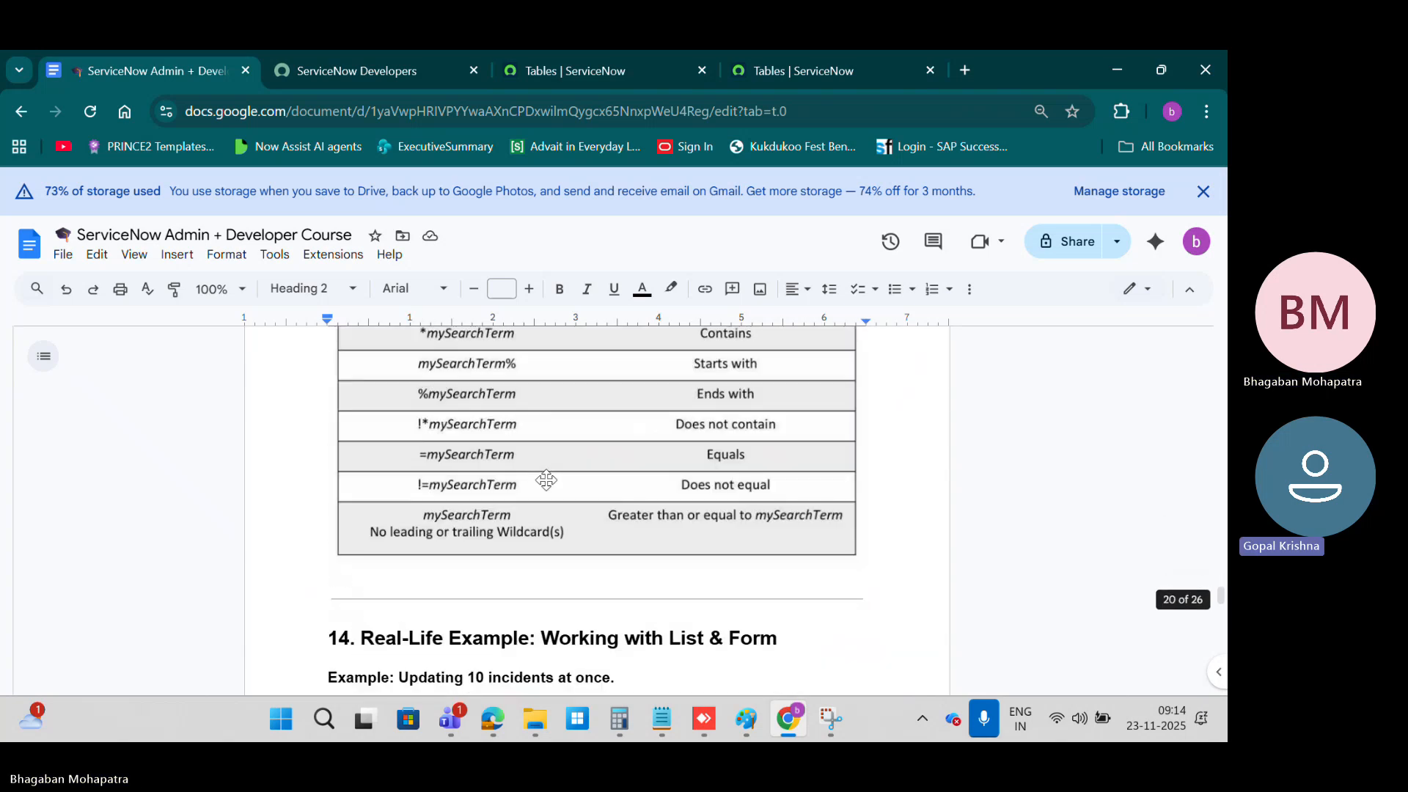
scroll(546, 480, up, 1)
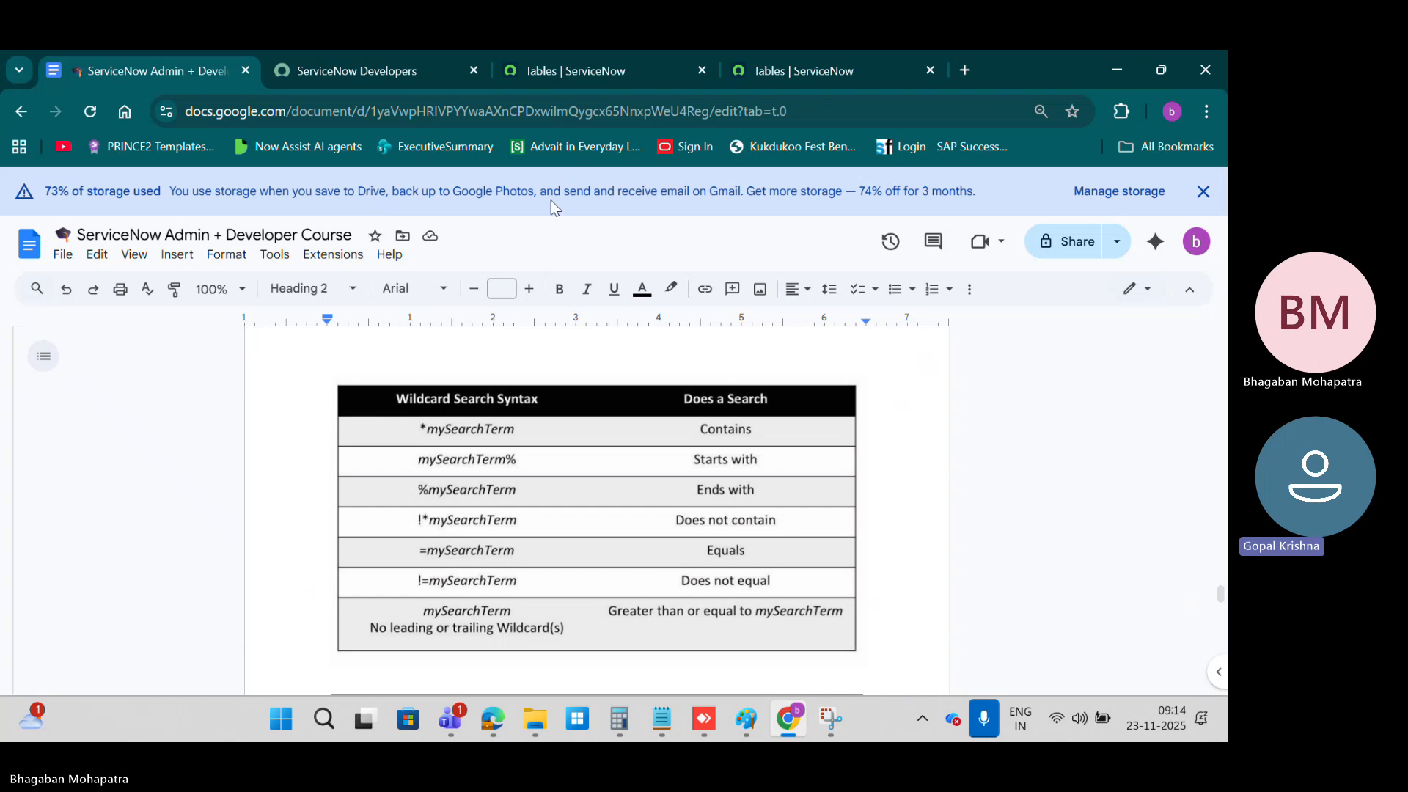
click(603, 70)
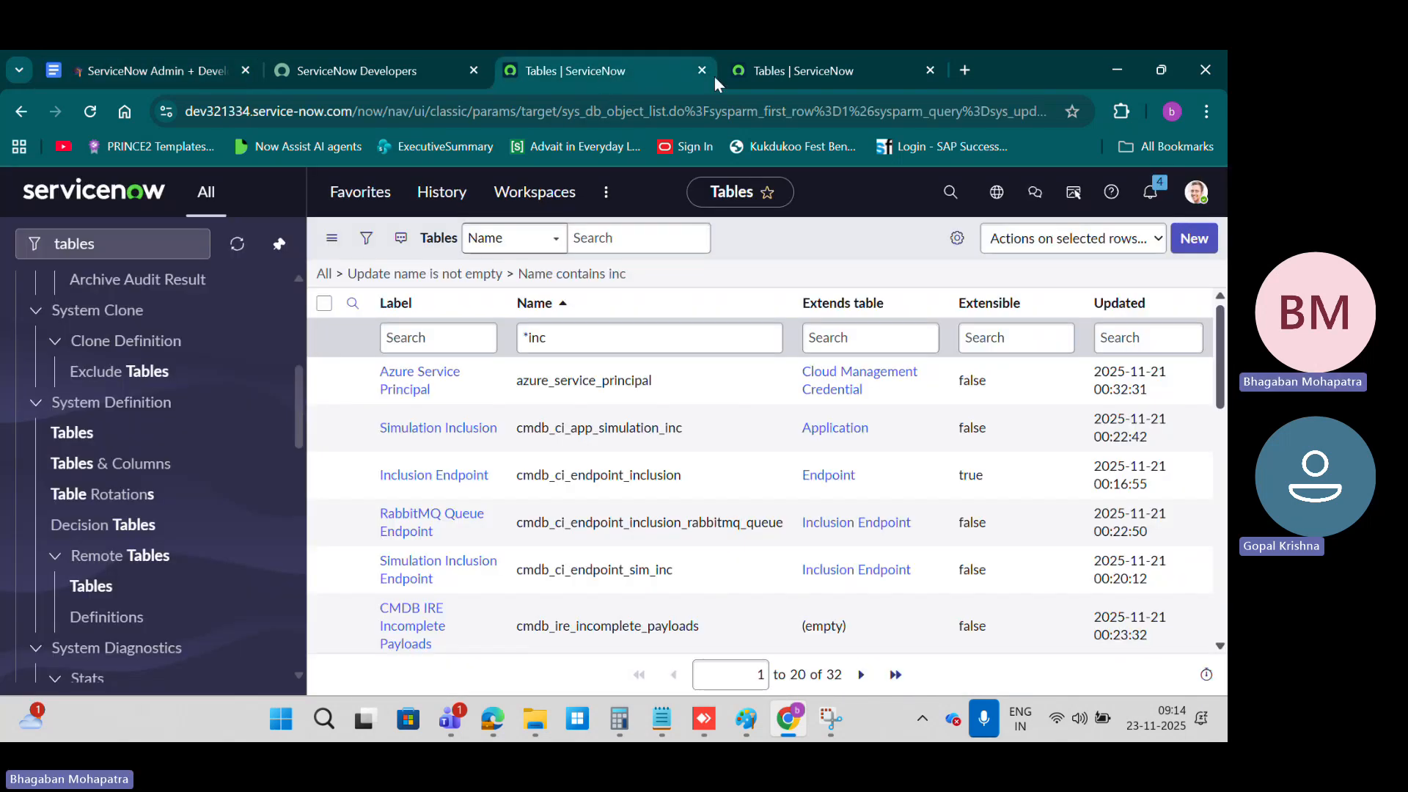
click(803, 70)
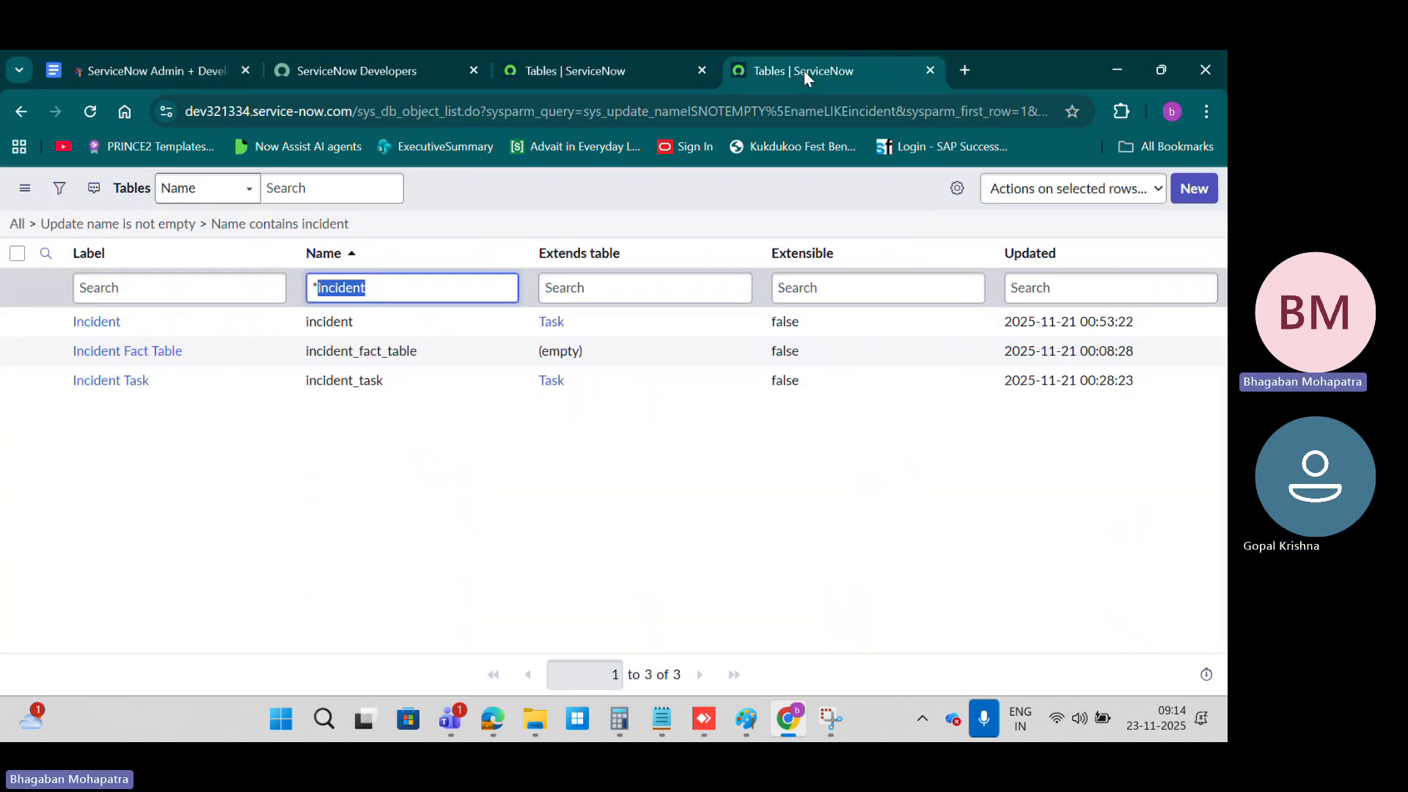
Step: Clear the Name contains inc and Update name is not empty conditions from the navigator's tables list and run the empty filter
click(631, 67)
drag(512, 343, 500, 343)
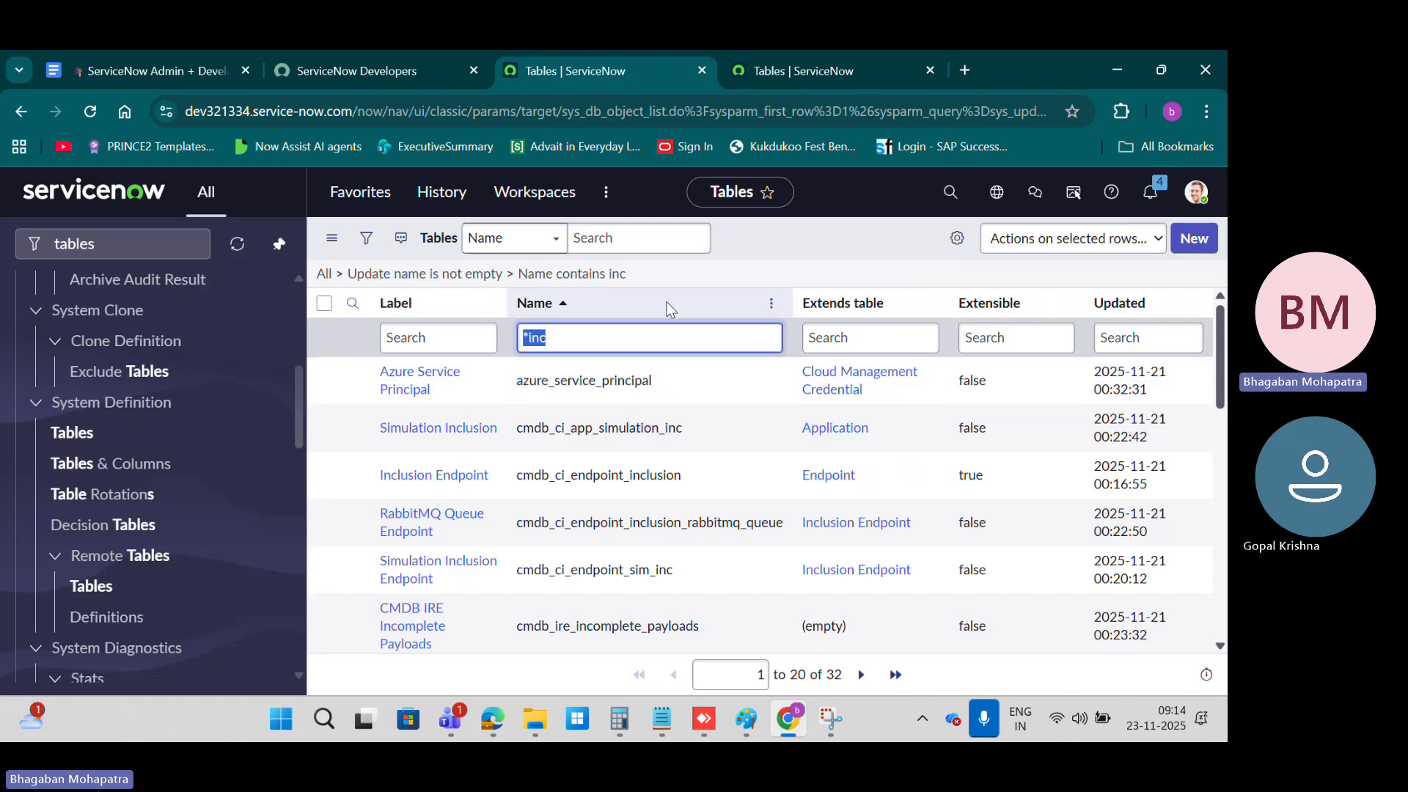
click(365, 239)
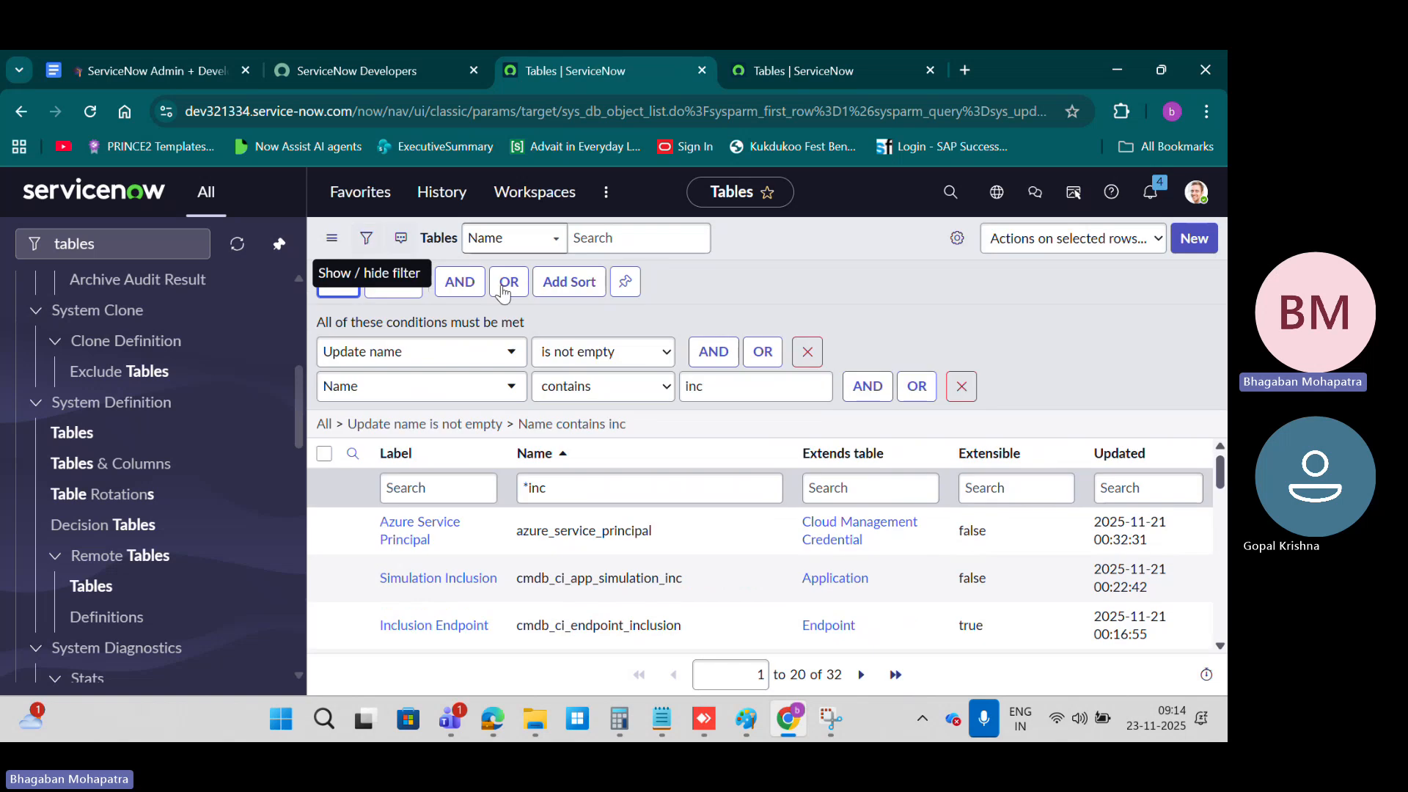
click(968, 388)
click(464, 324)
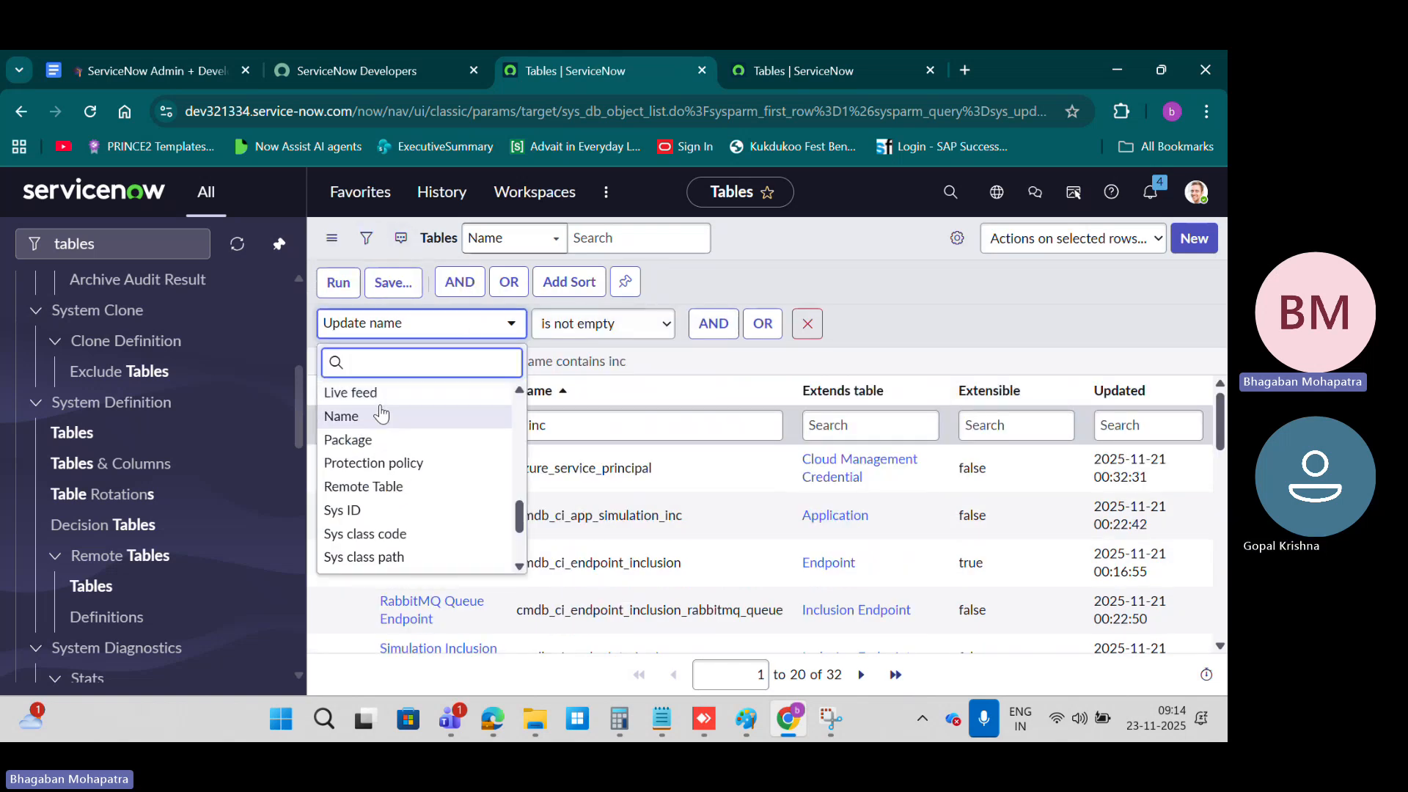
click(810, 327)
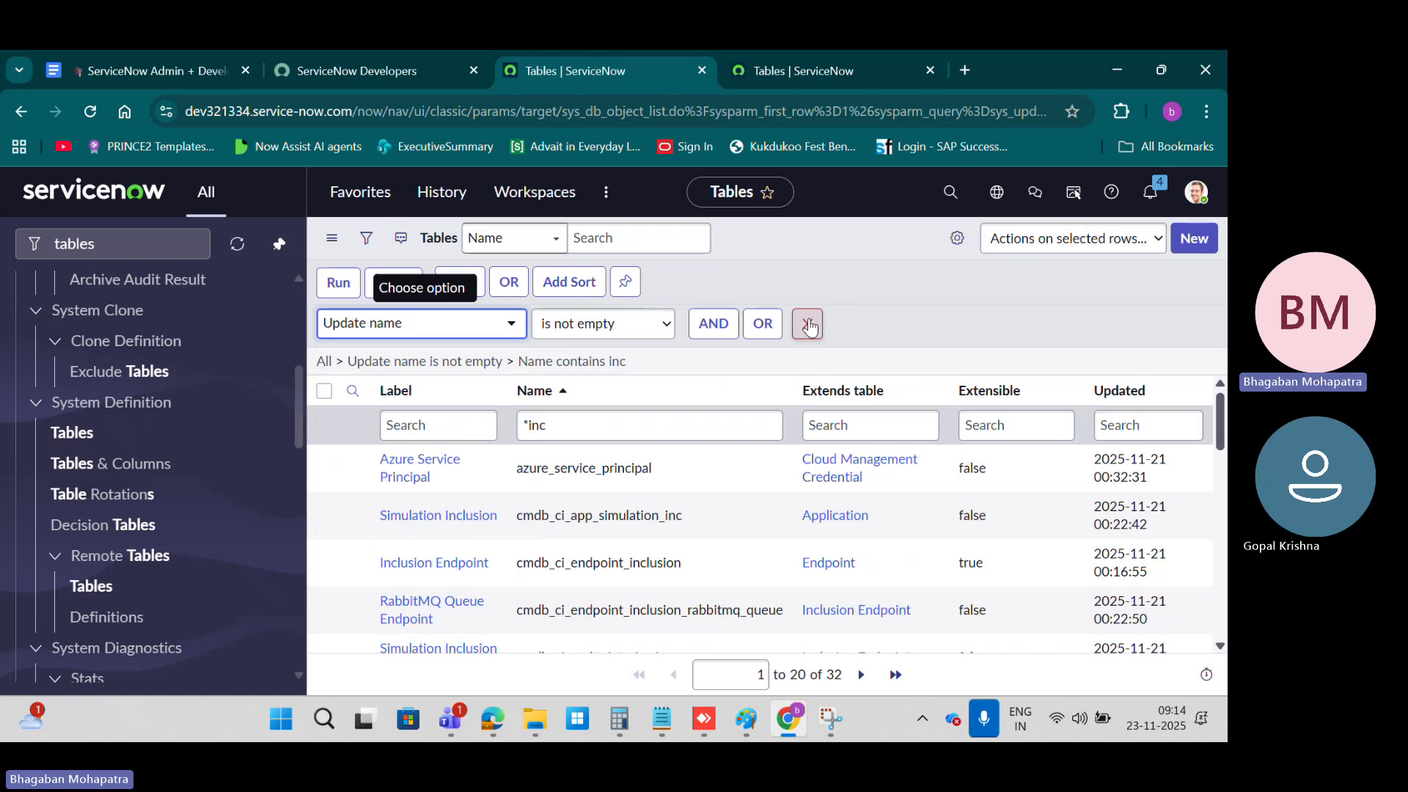
click(808, 324)
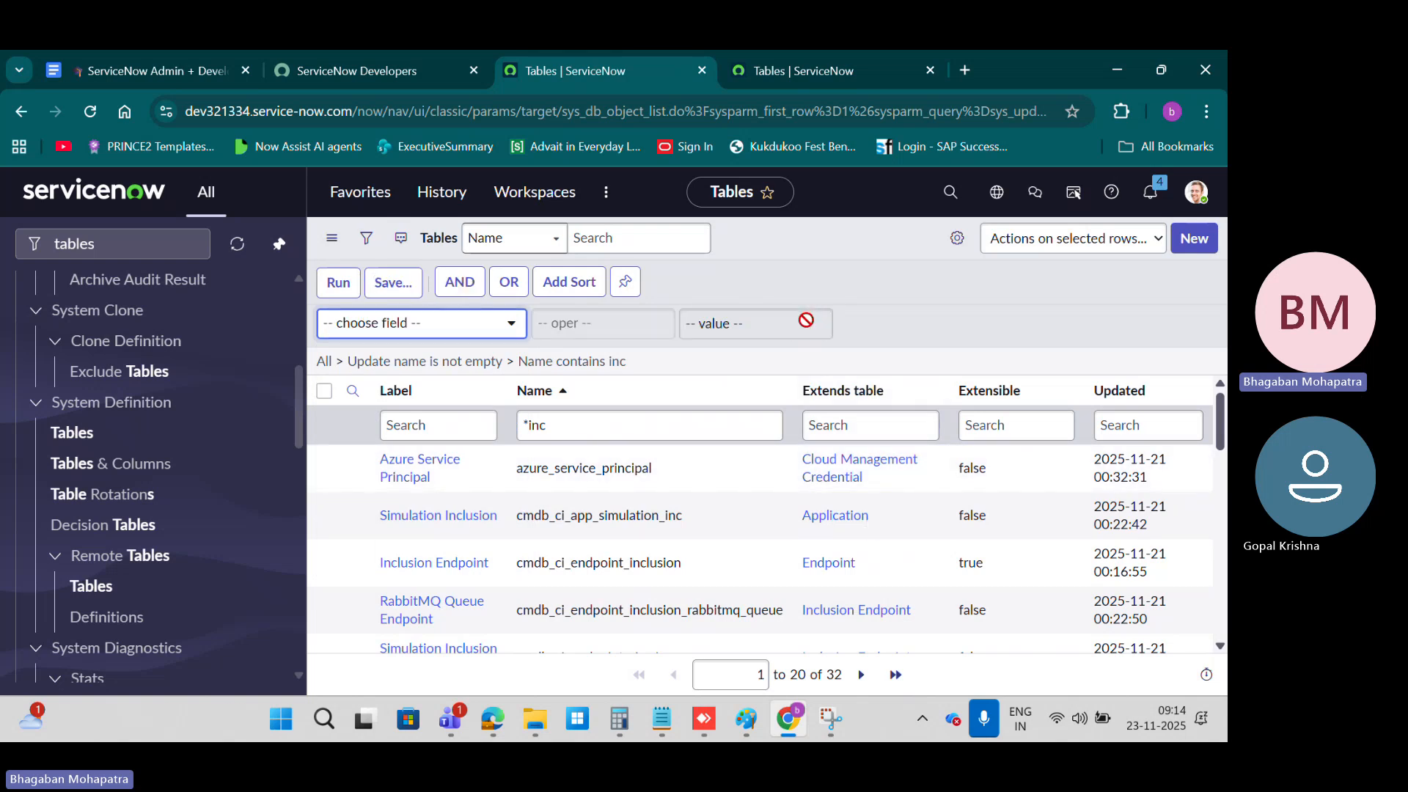
click(331, 280)
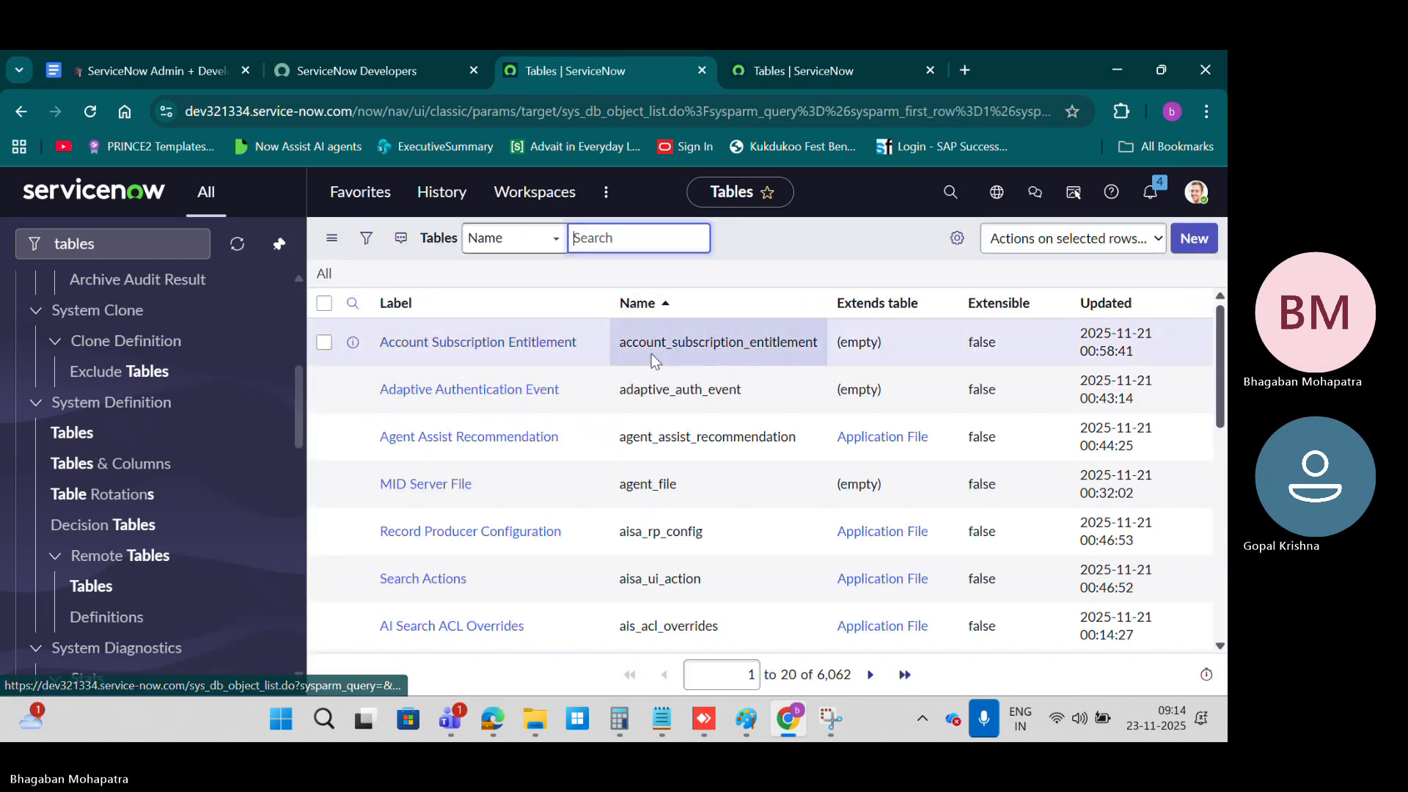
Step: Show the column search row on the tables list and search the Name column for inc without a wildcard
click(353, 304)
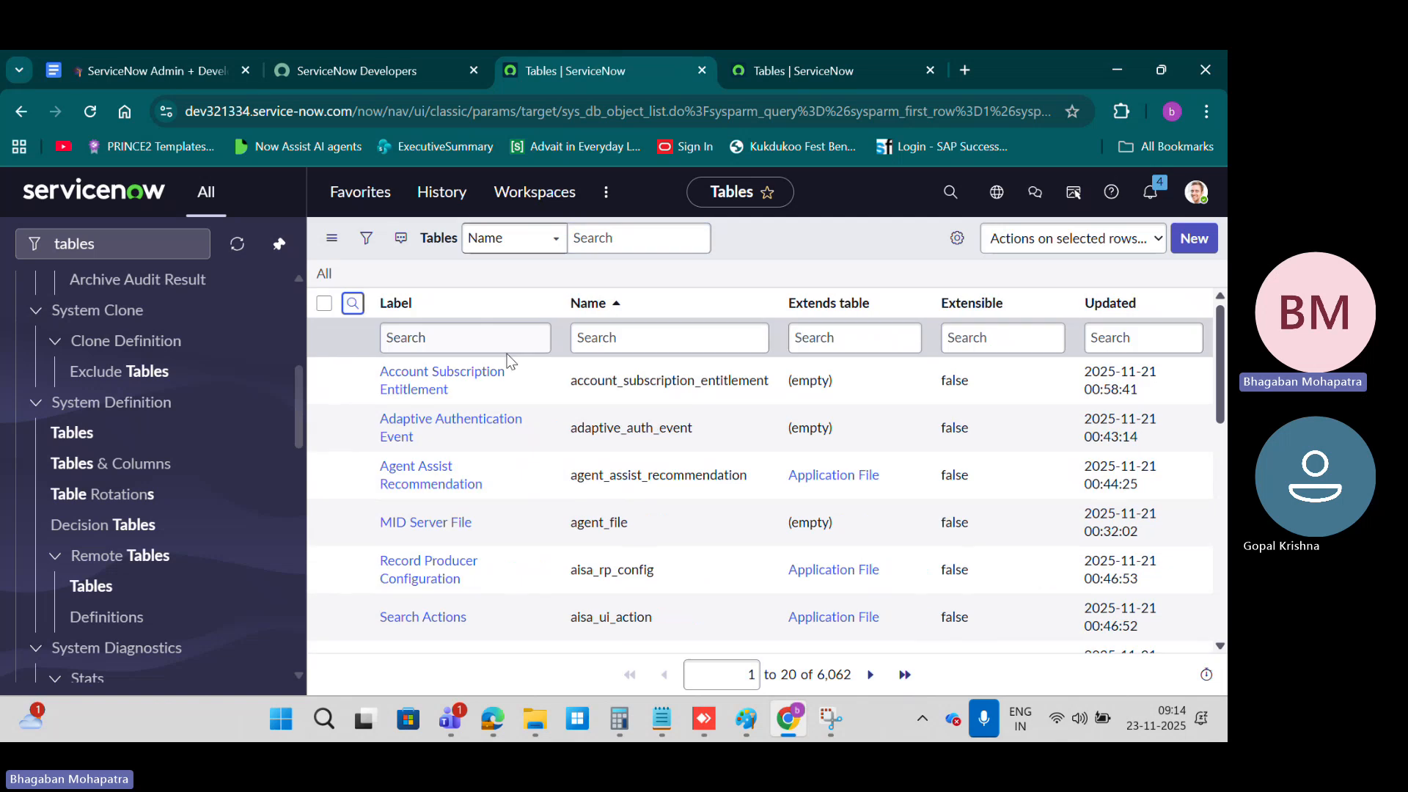
click(642, 344)
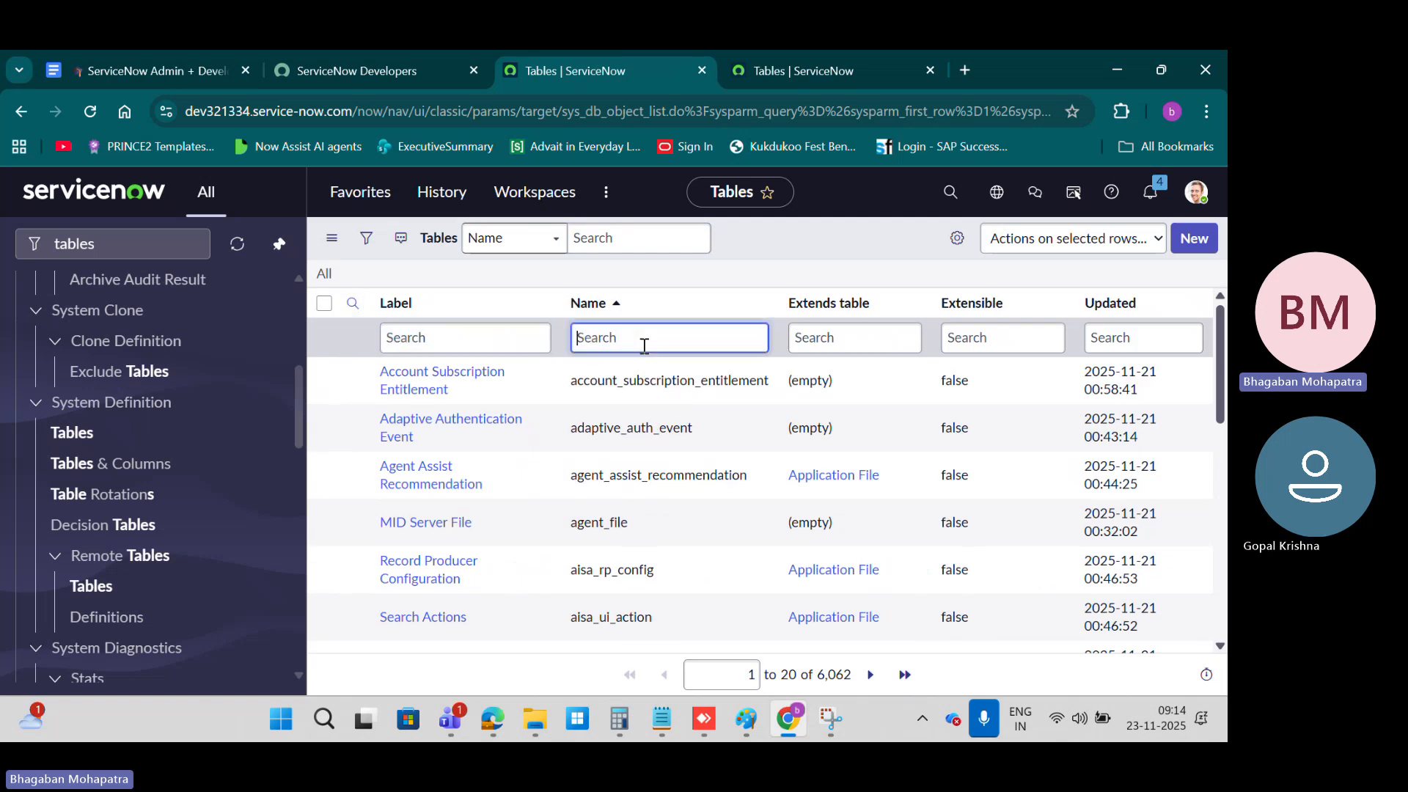
text(l)
key(Return)
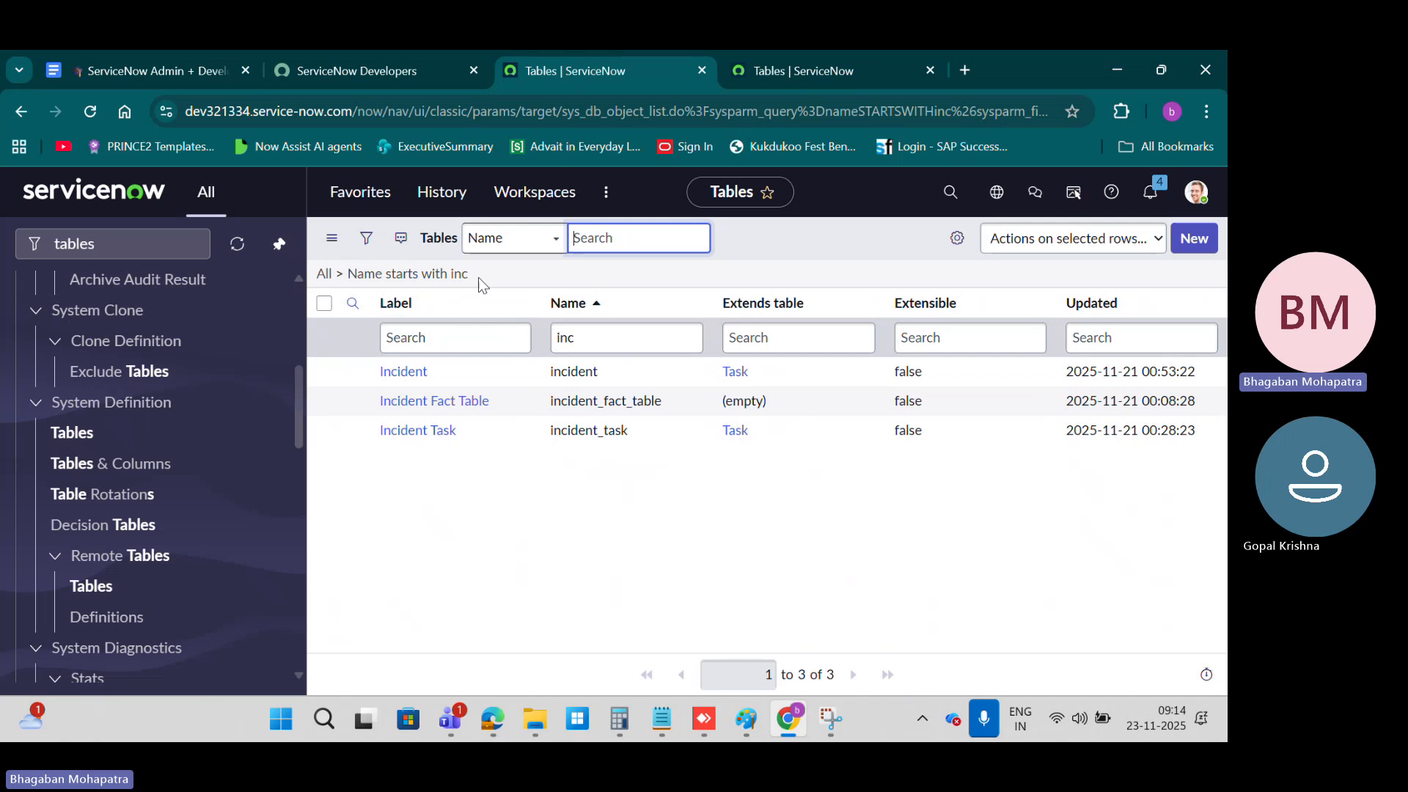
Step: Examine the operators available for the Name filter condition and compare them with the course document's Wildcard Search Syntax table
click(366, 238)
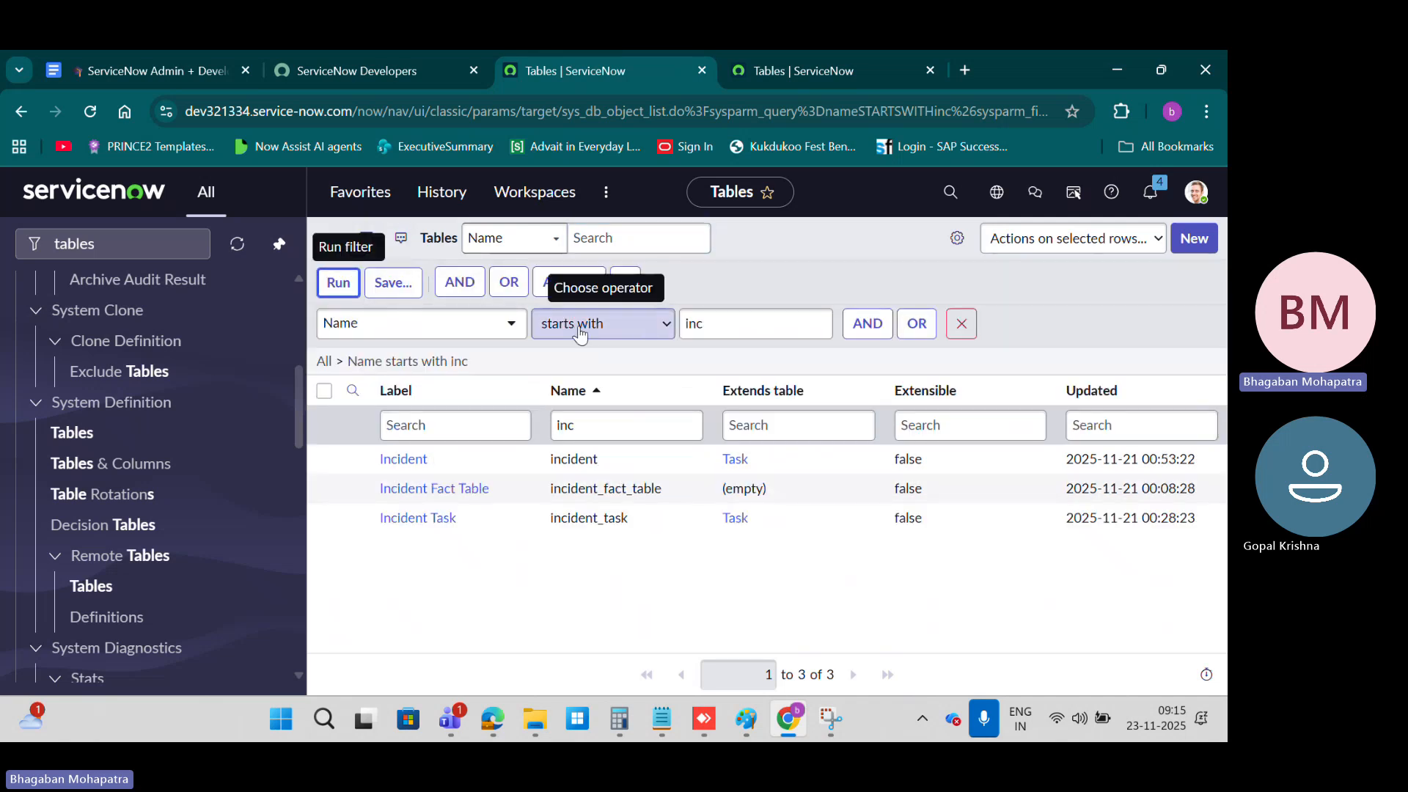
click(571, 330)
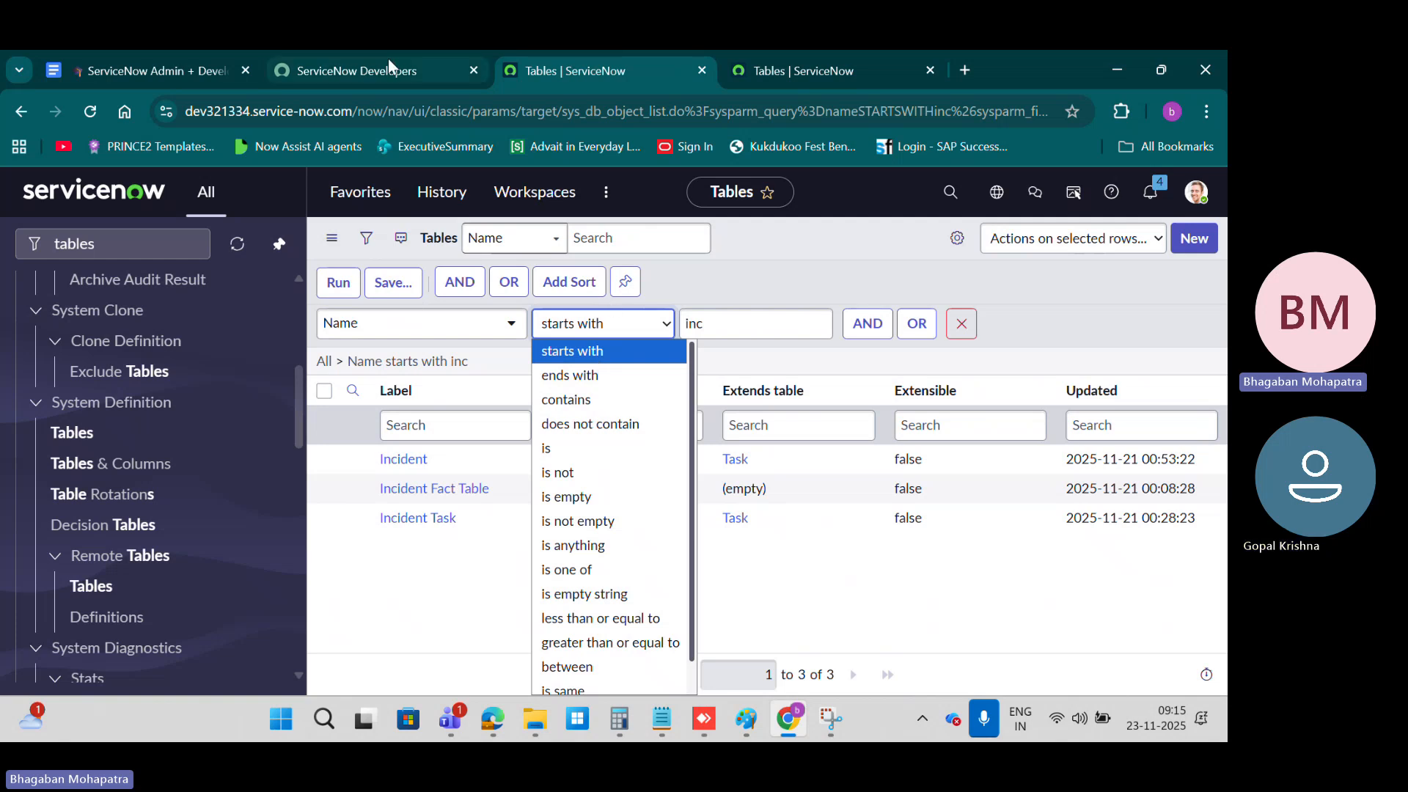
click(110, 70)
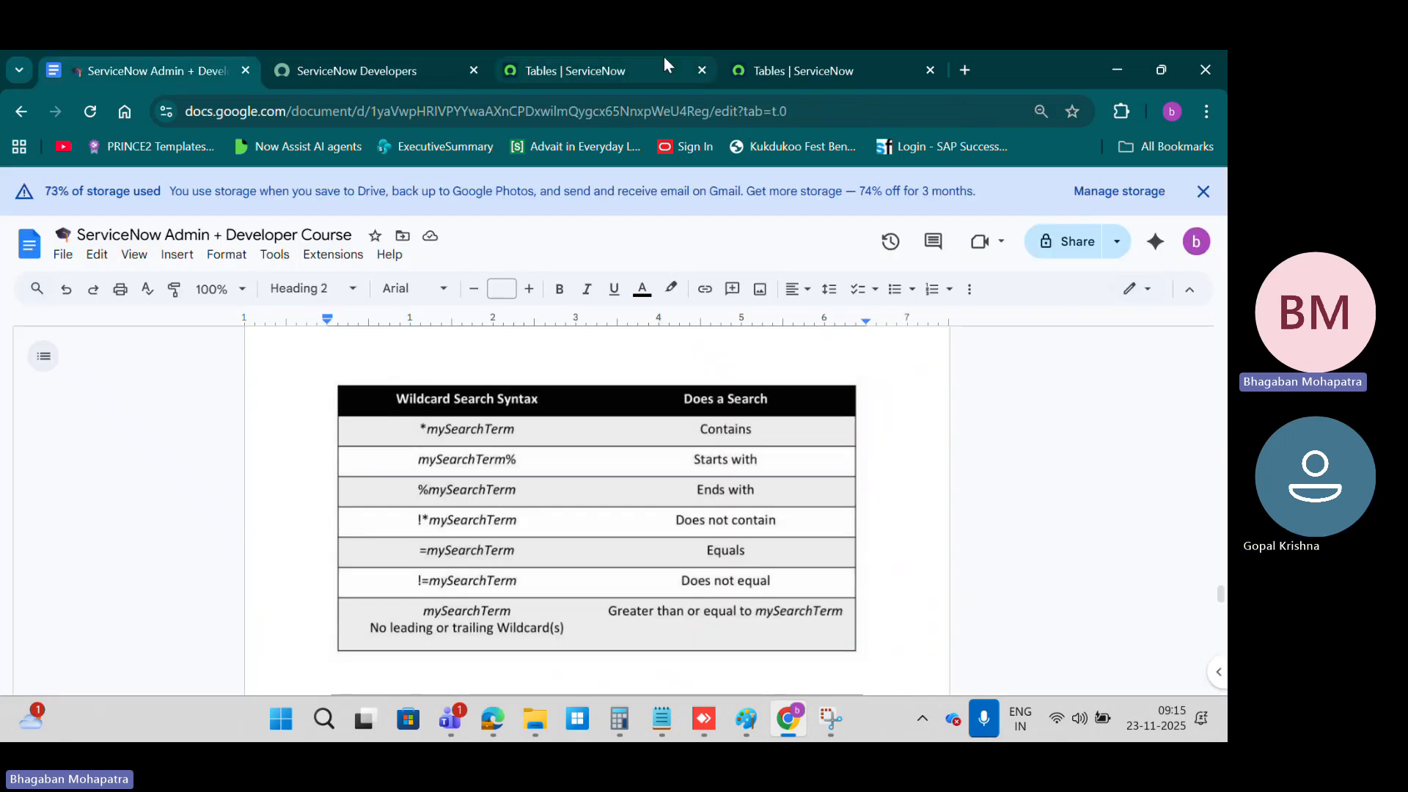
click(621, 65)
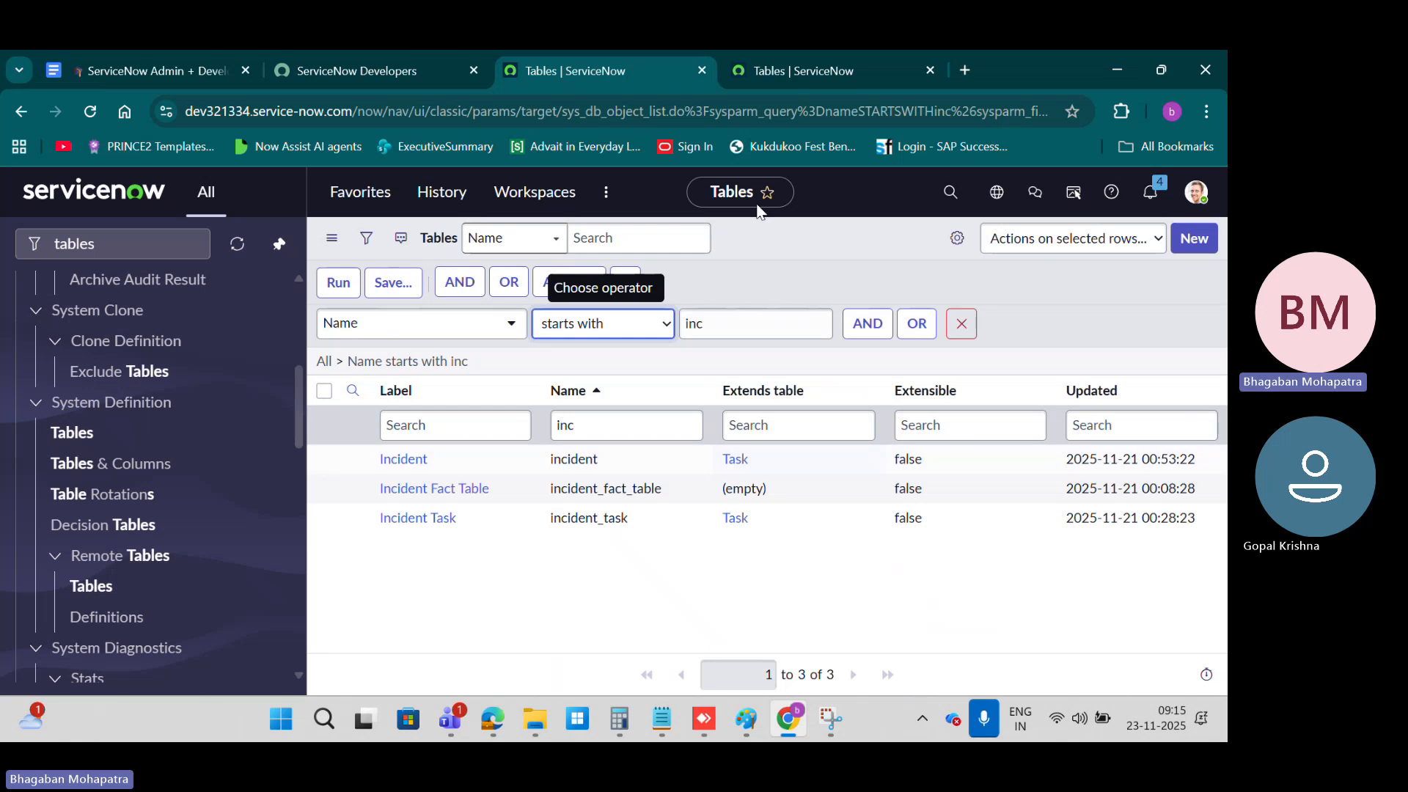
click(621, 330)
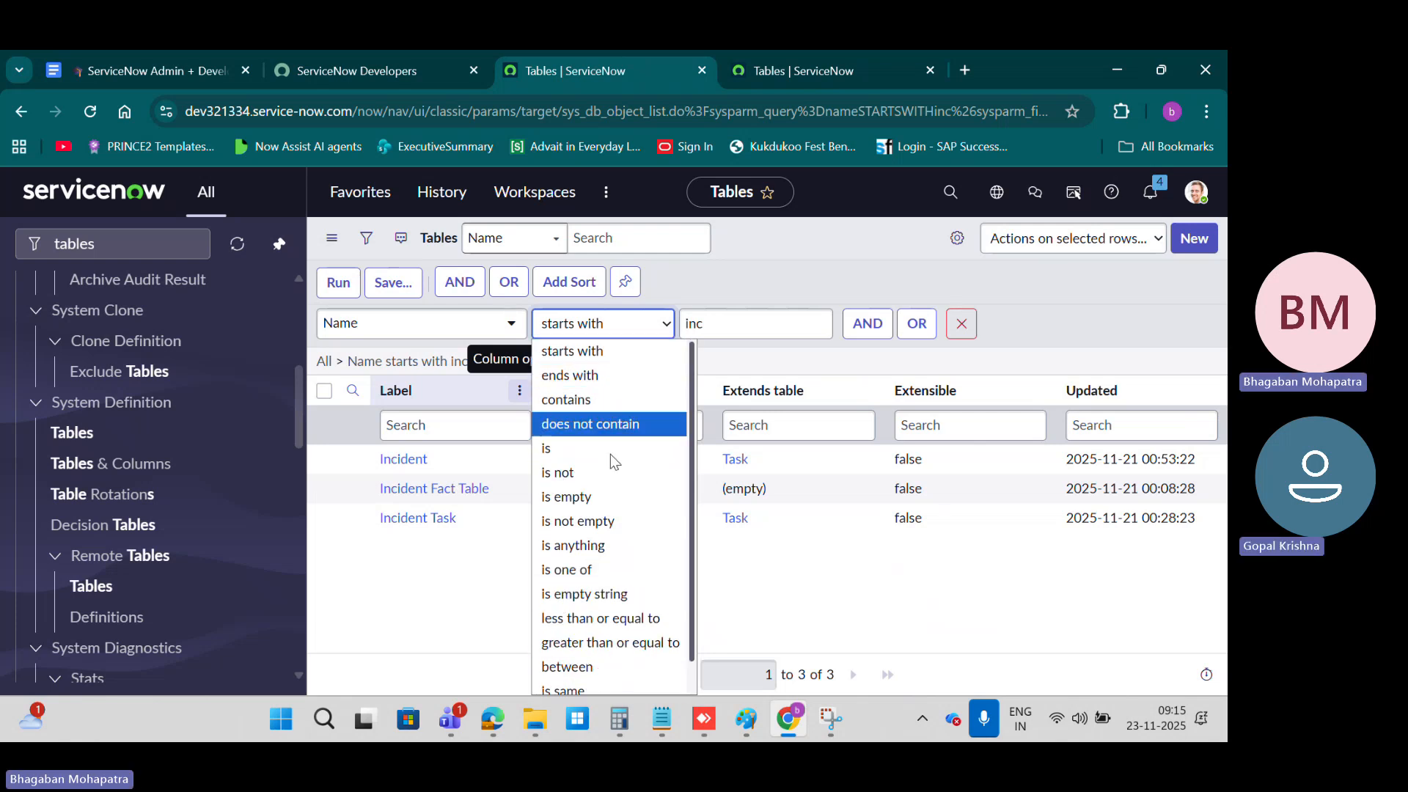
click(767, 262)
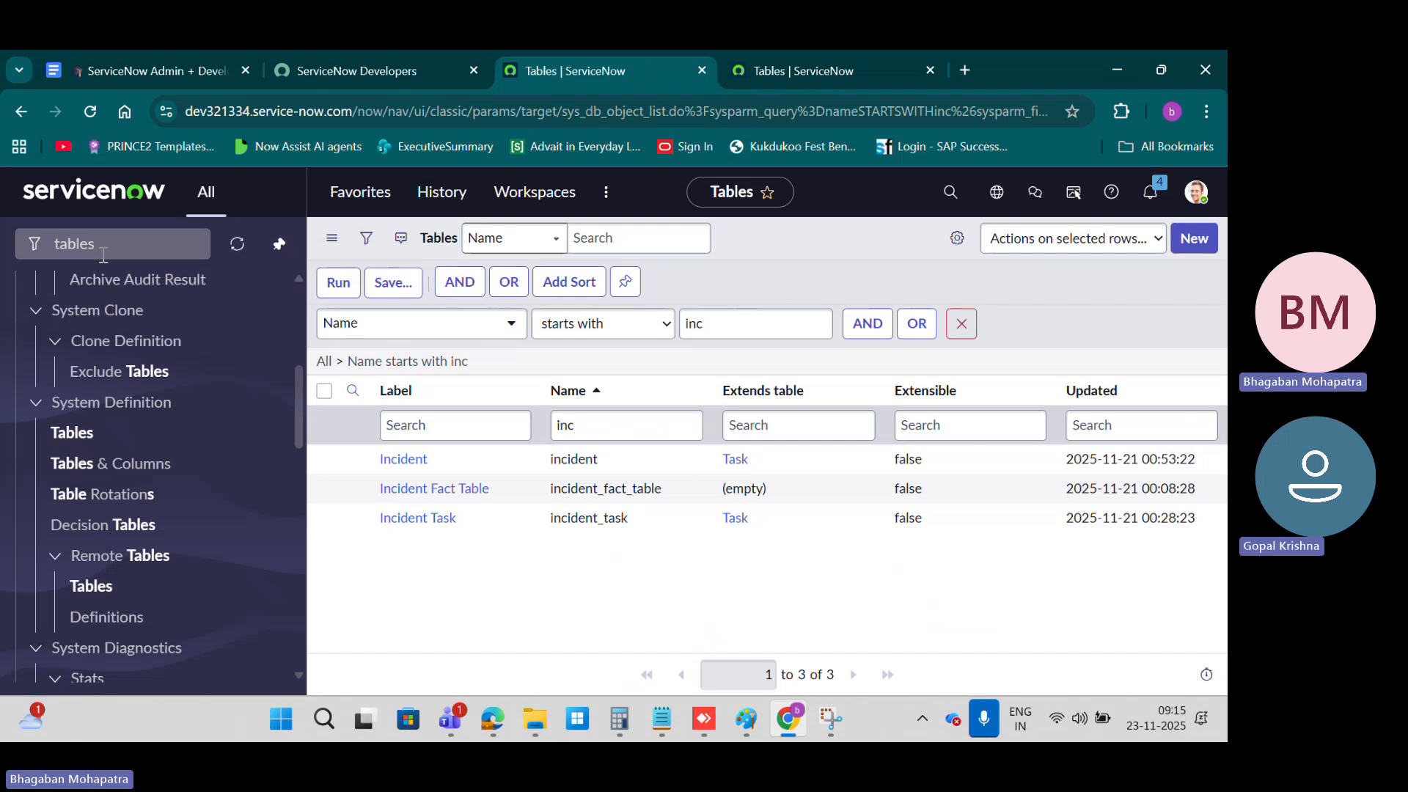
Step: Open the incident table's list in a separate browser tab by entering incident.LIST in the navigator filter
drag(148, 244, 3, 252)
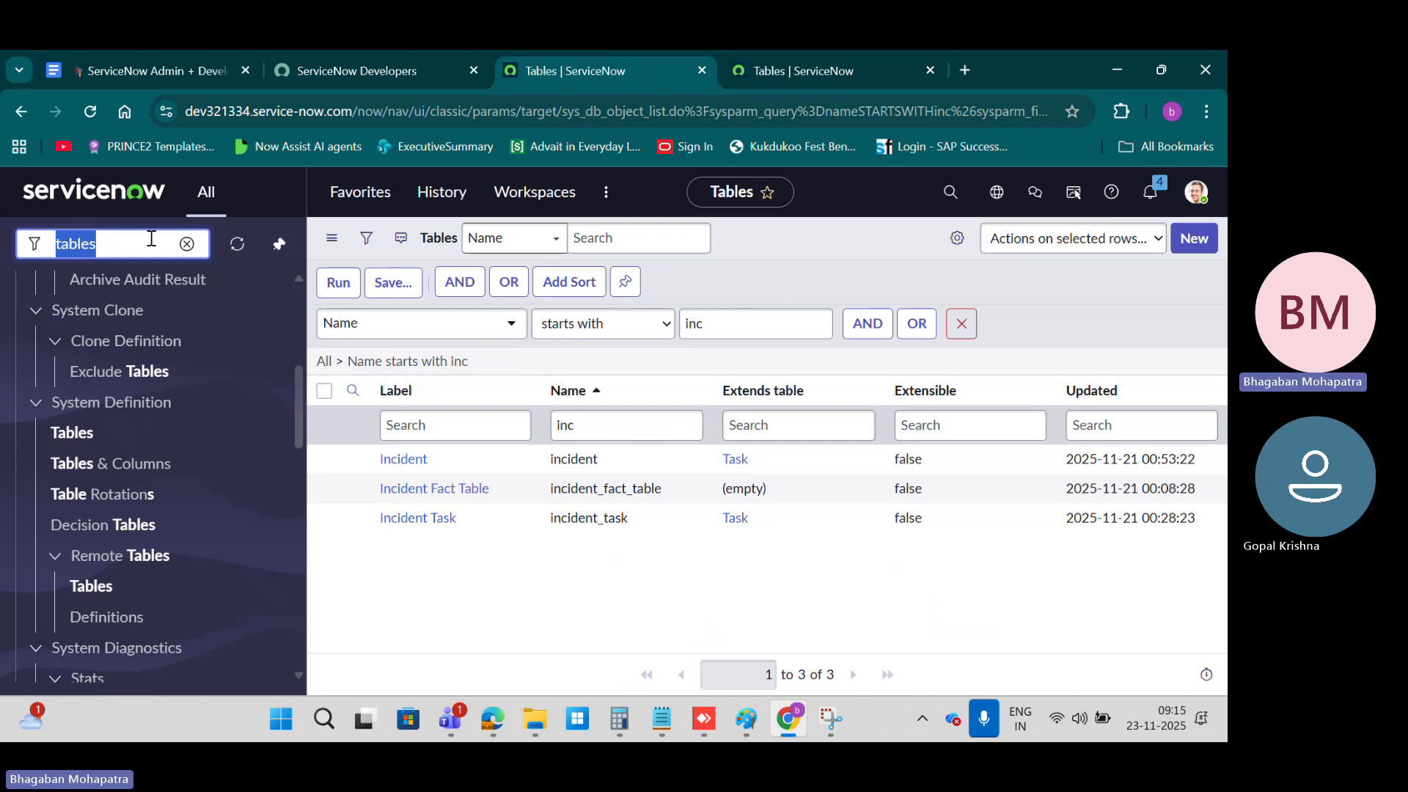
text(incident)
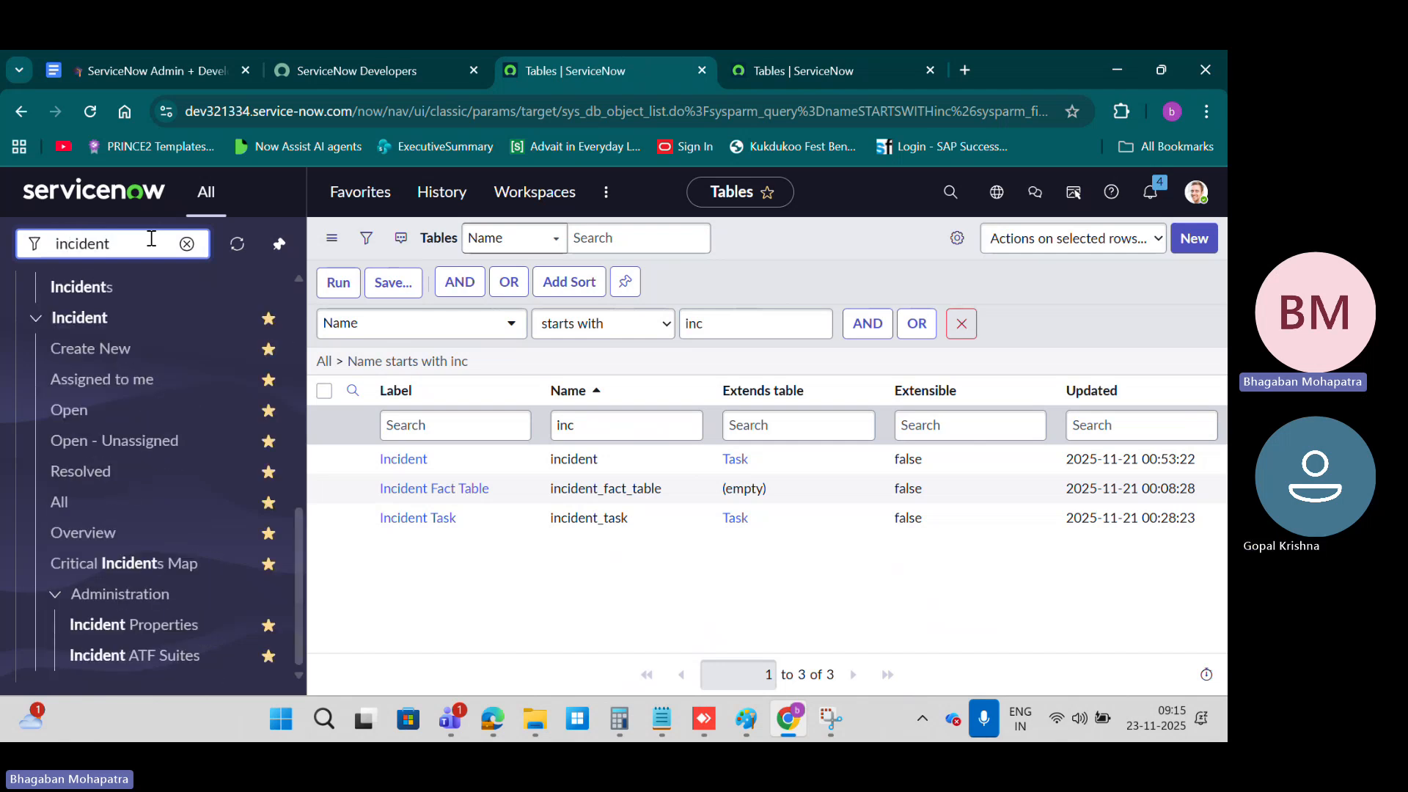
text(.)
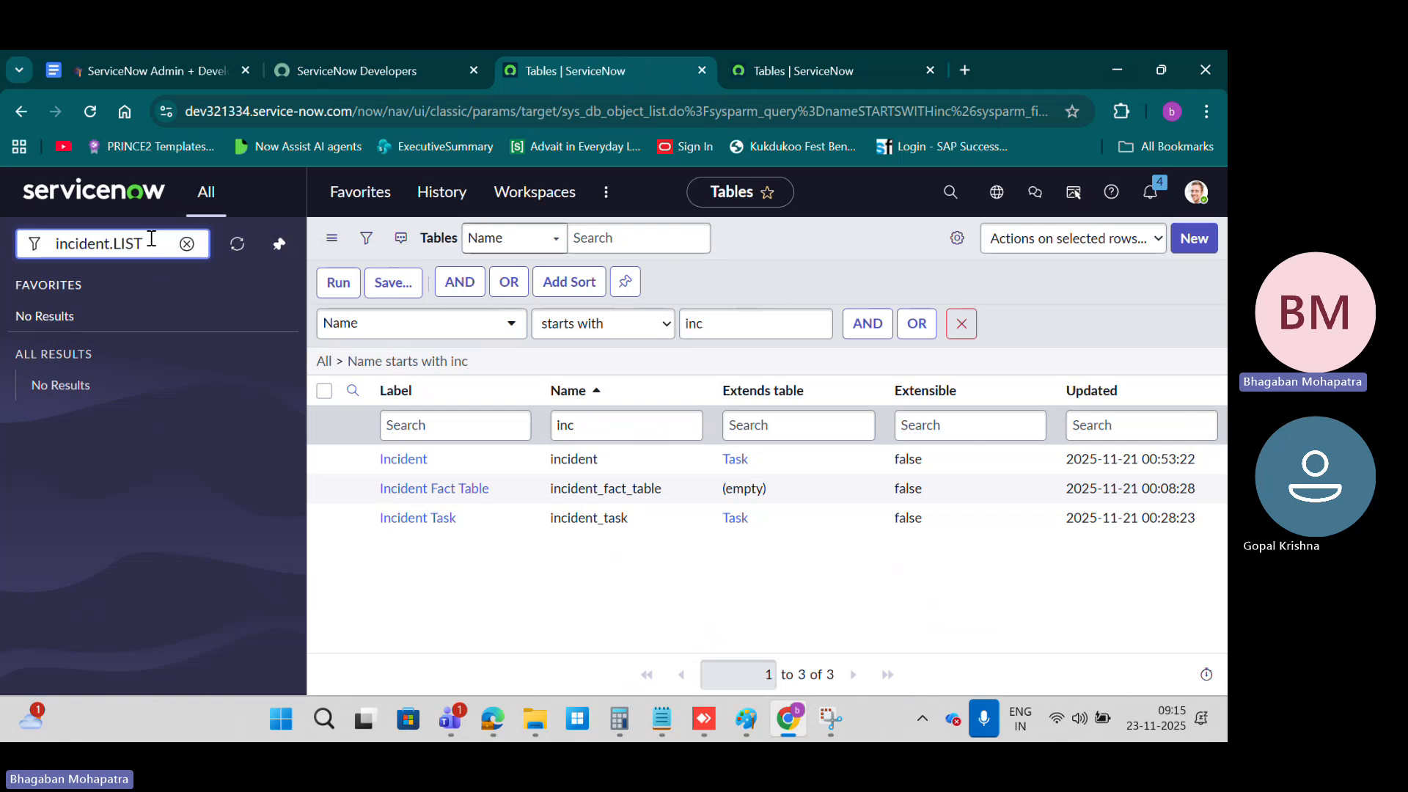
text(LIST)
key(Return)
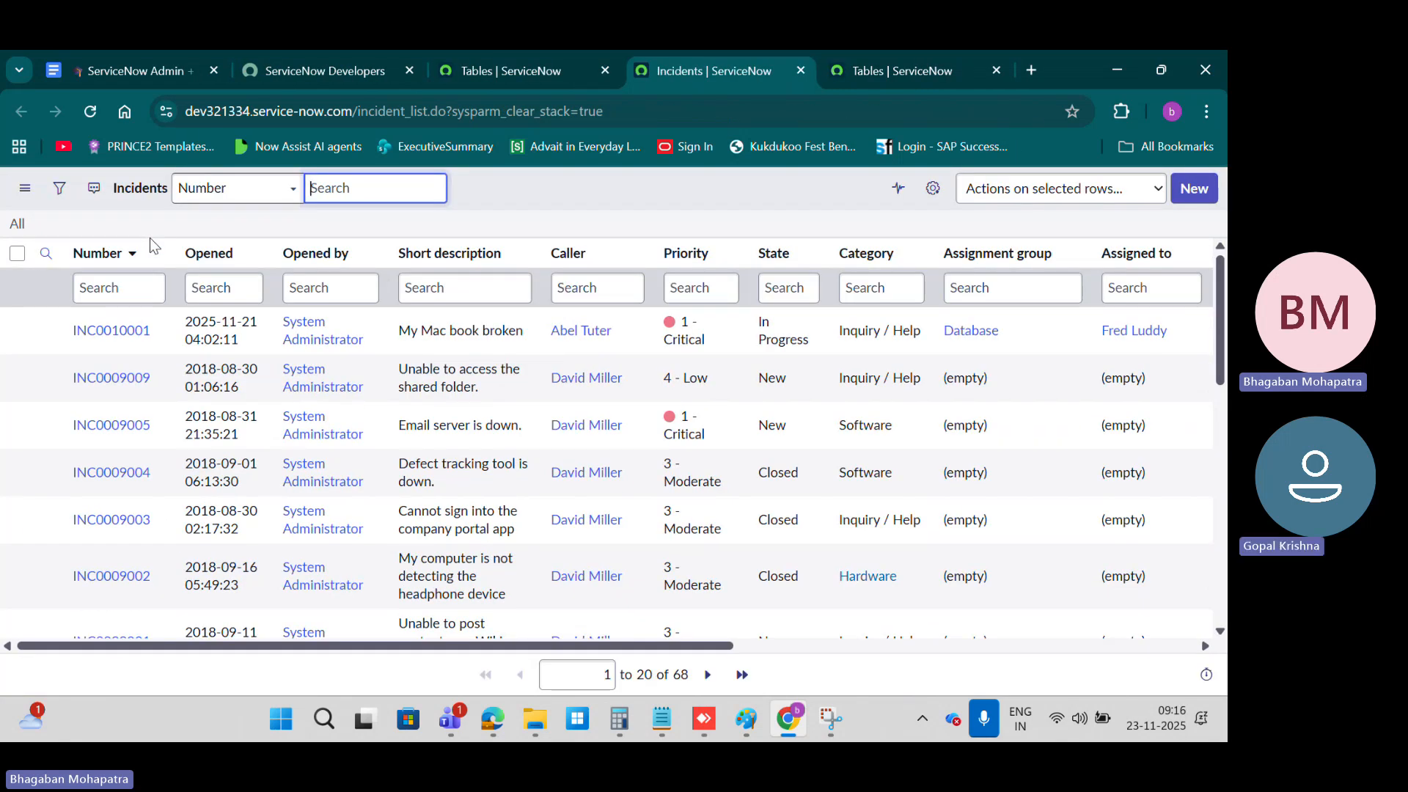
Step: Return to the tab with the navigator and open the incident list in that same tab with incident.list
click(909, 71)
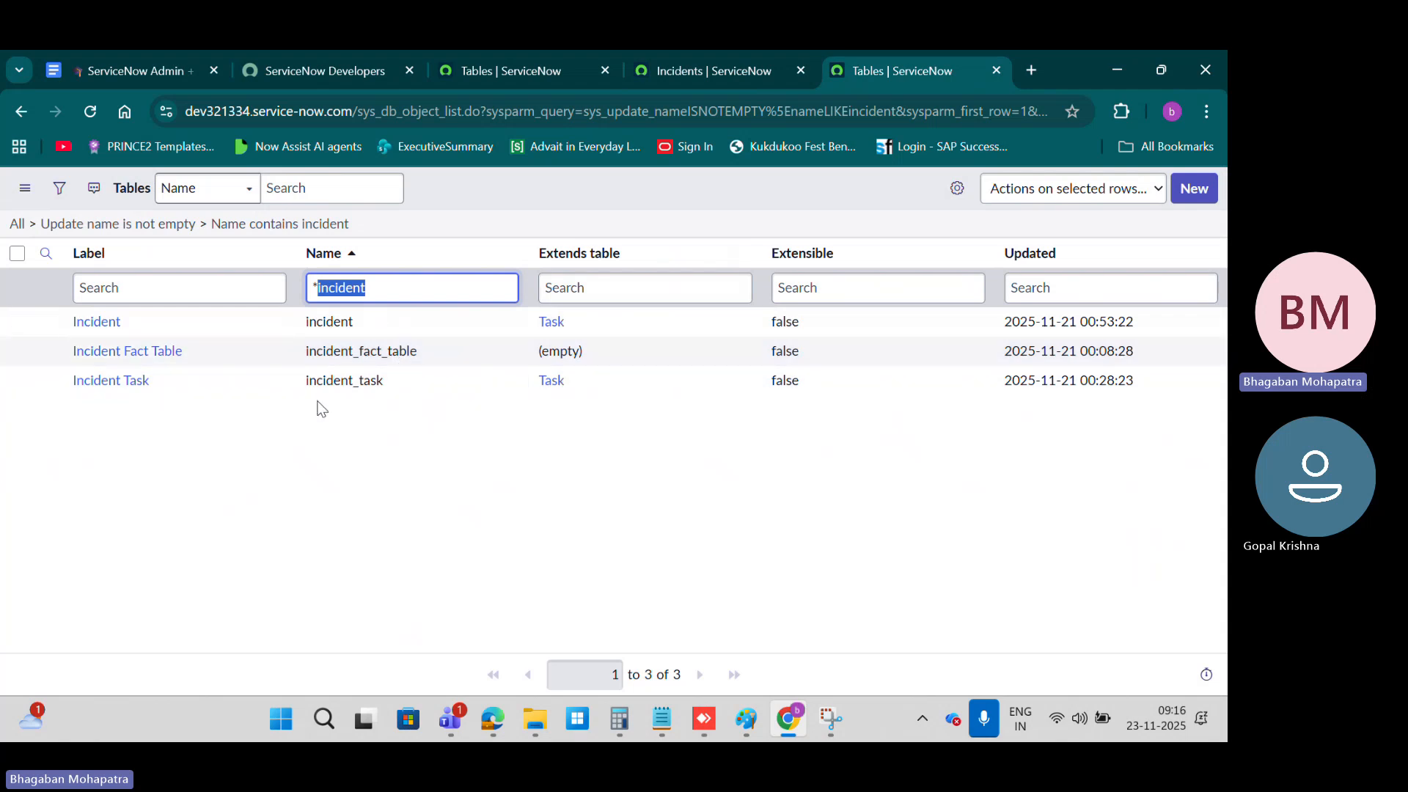
click(490, 77)
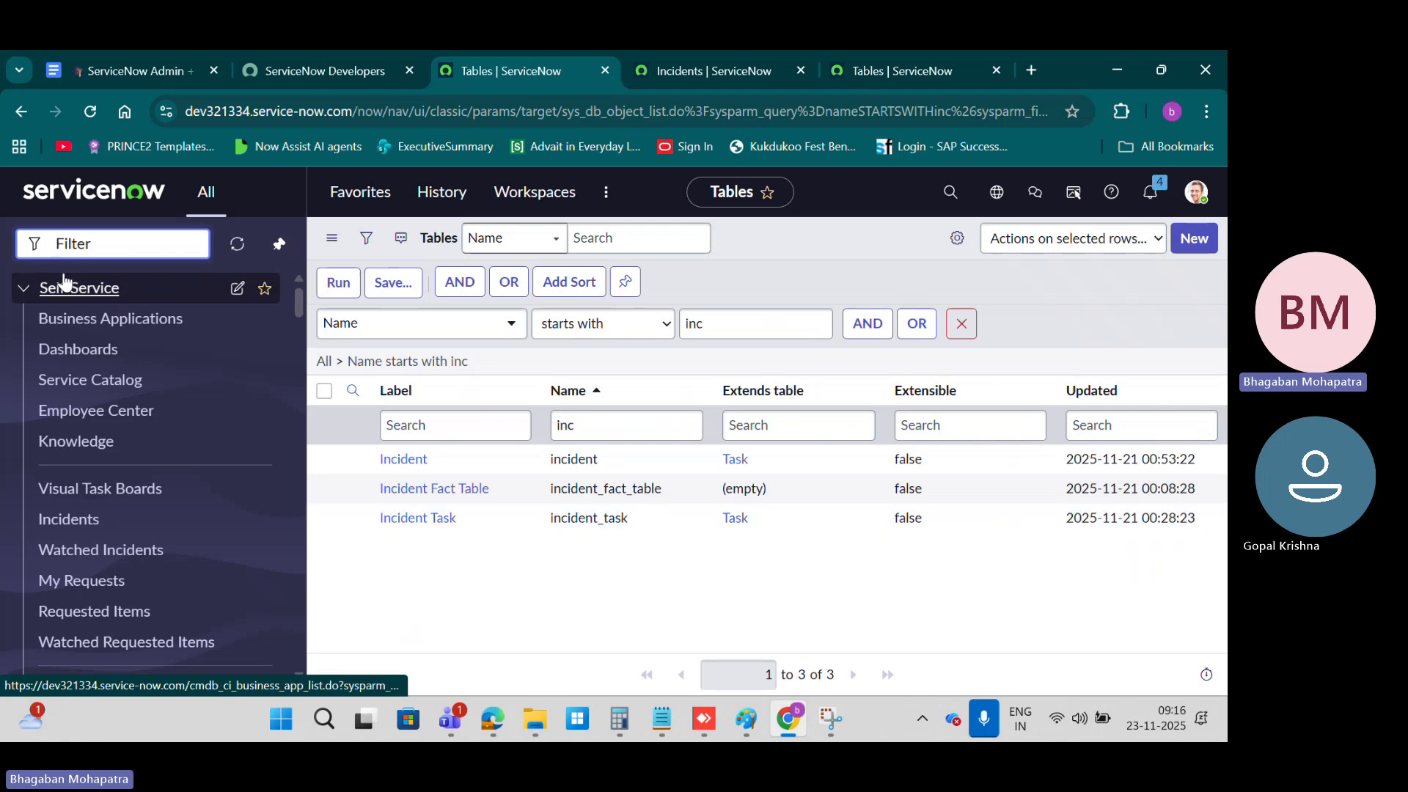
text(in)
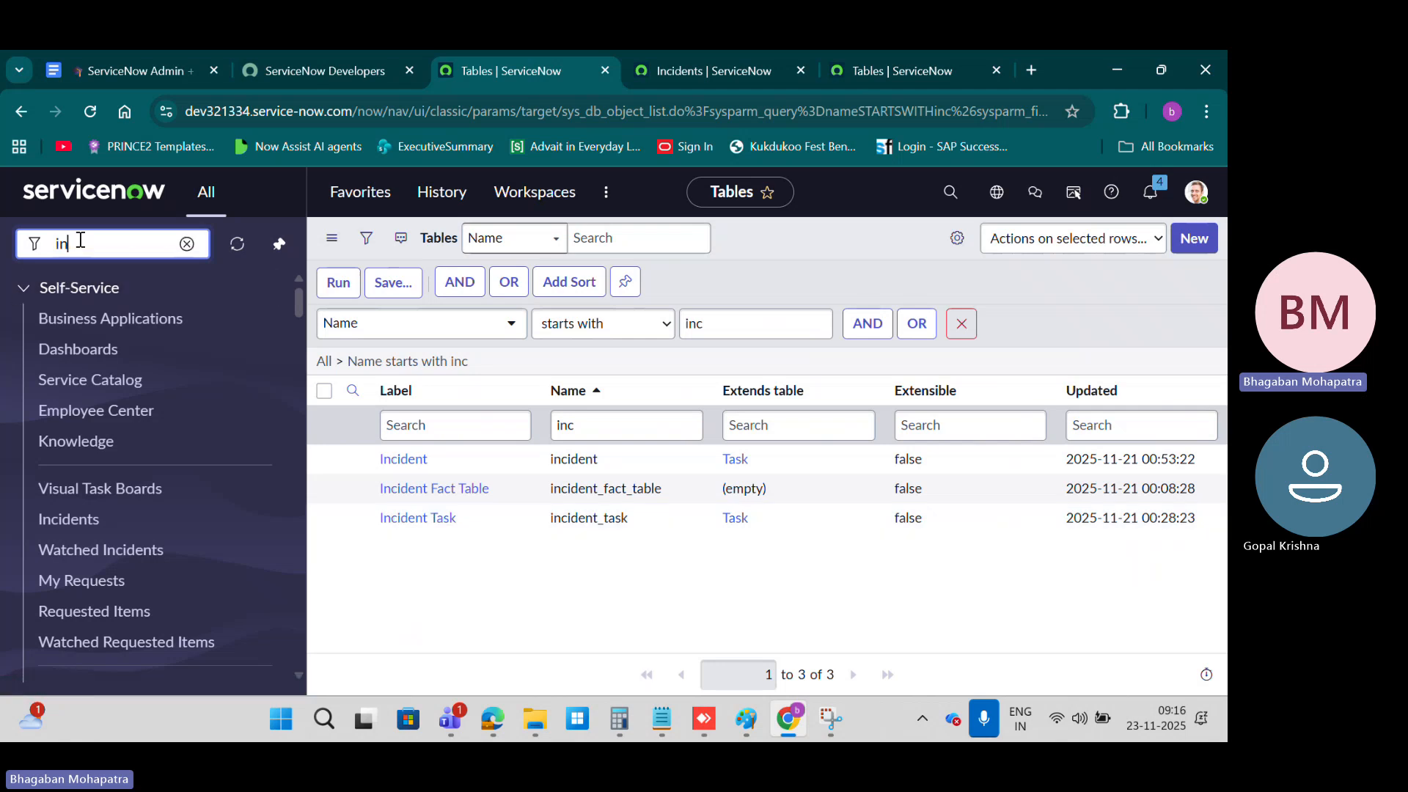
text(cident.lis)
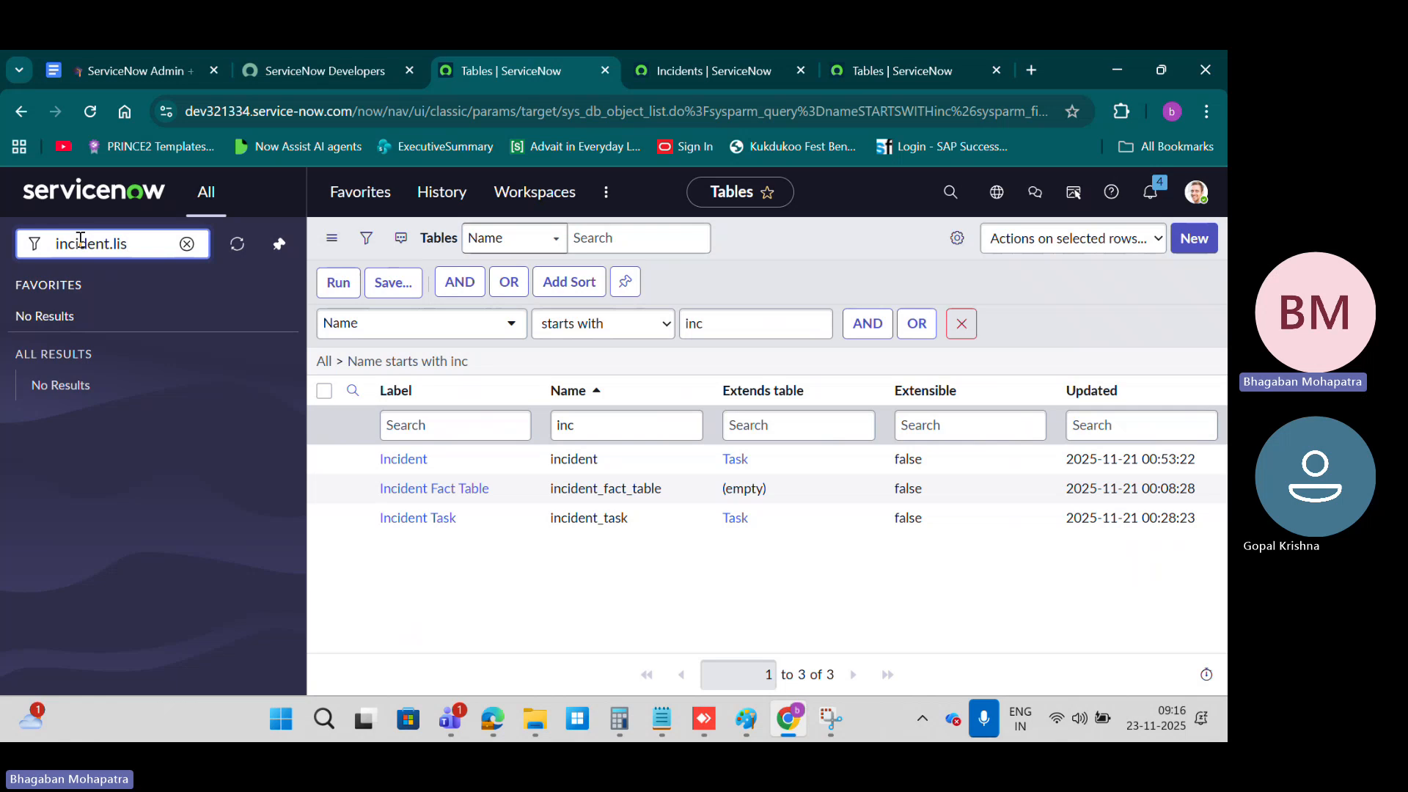
text(t)
key(Return)
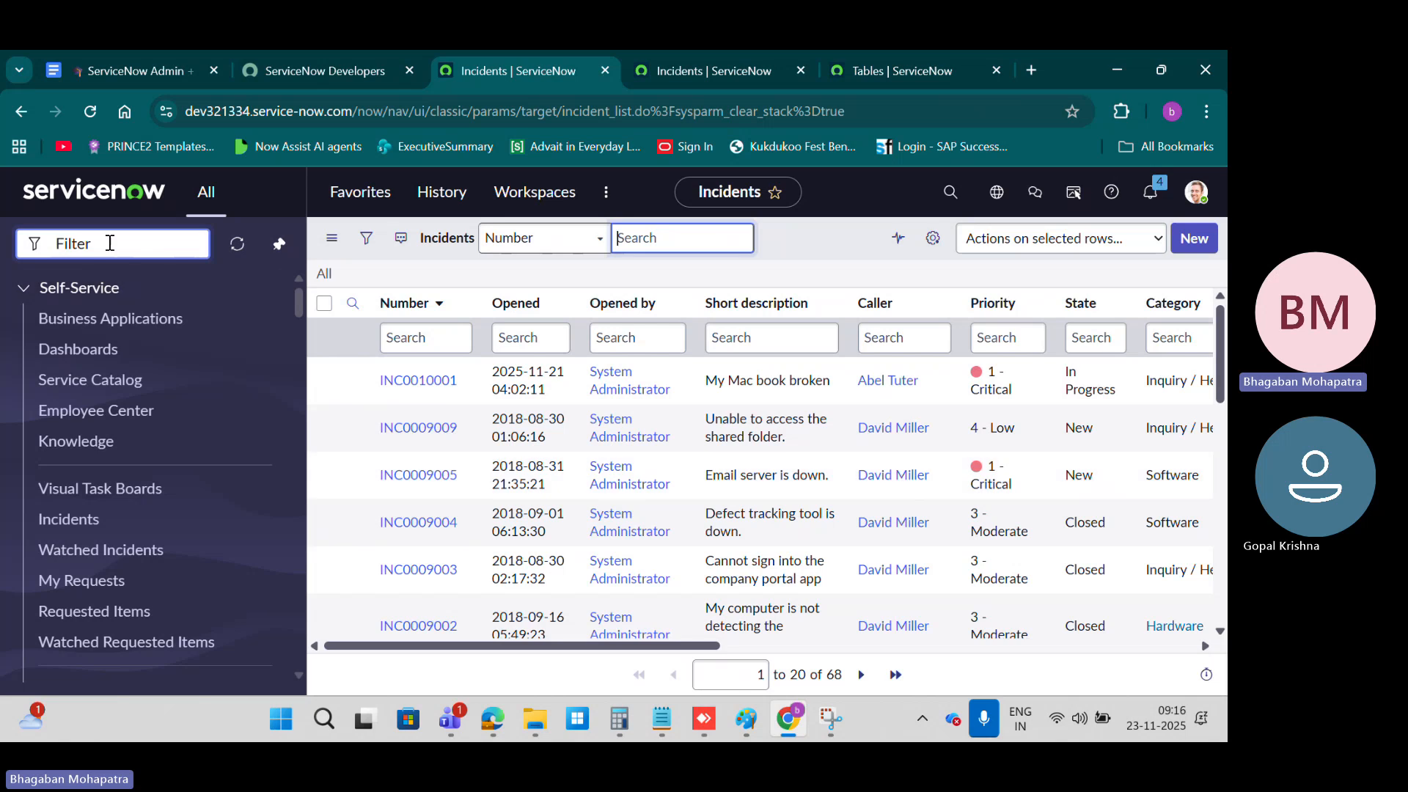
Step: Compare the incident list in its separate tab with the tables list filtered by *incident
click(859, 64)
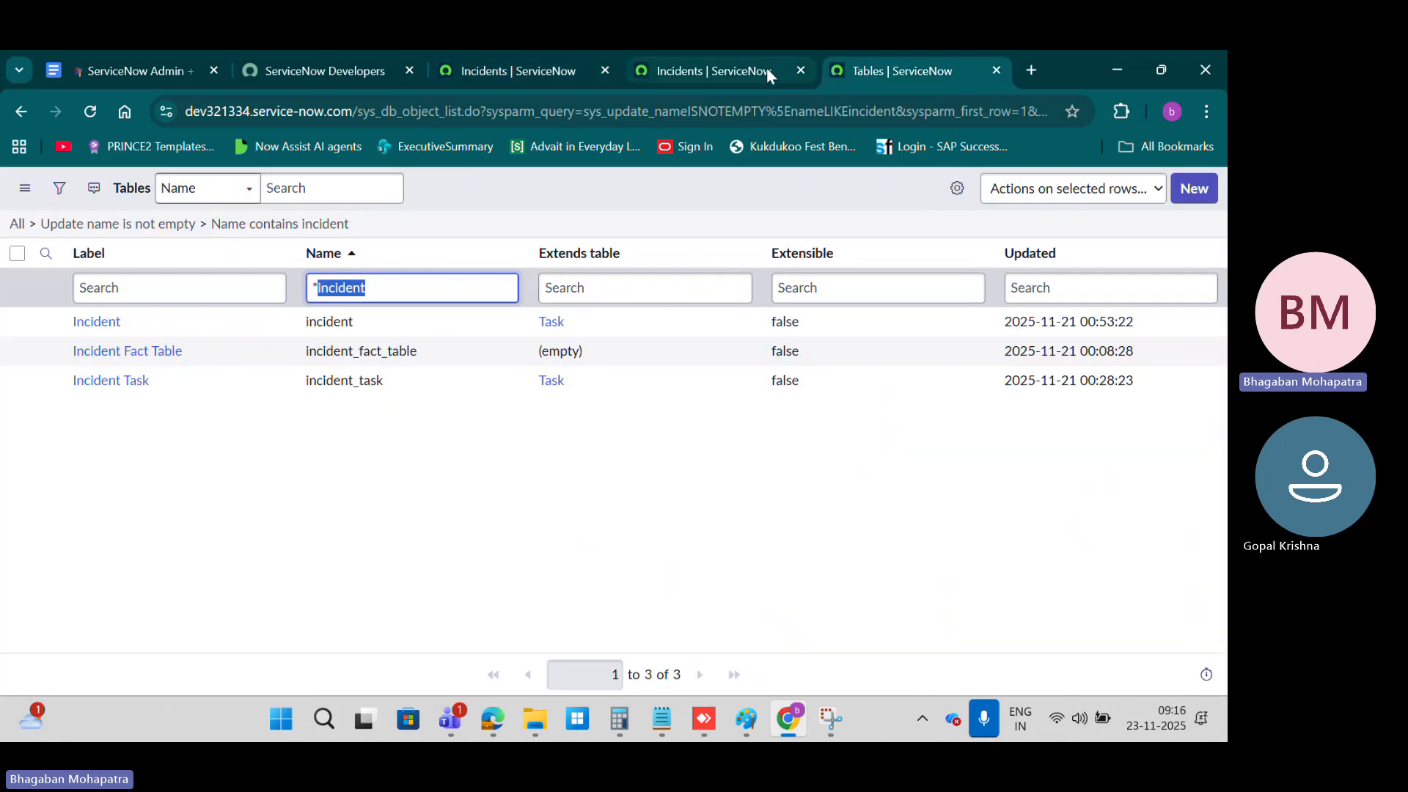
click(714, 68)
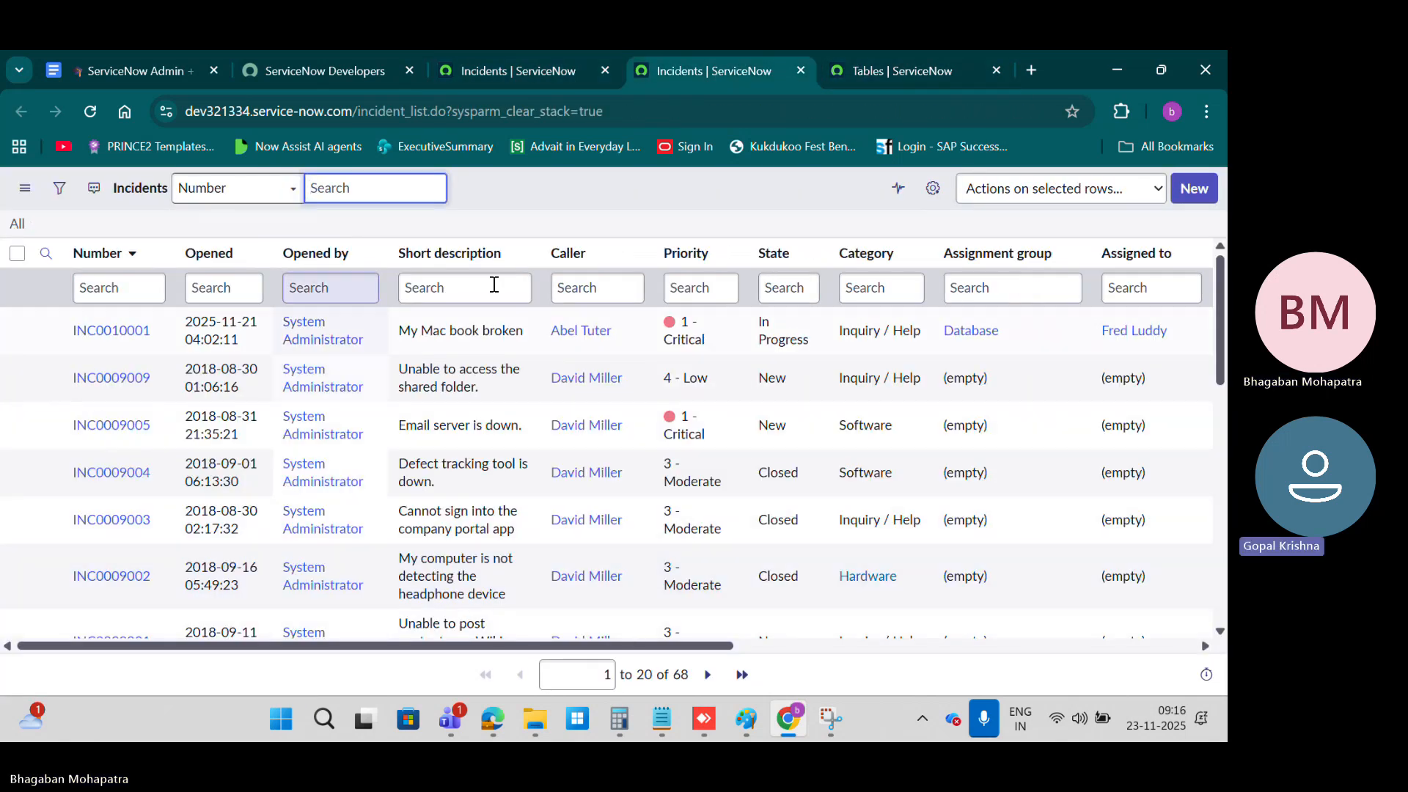
click(867, 71)
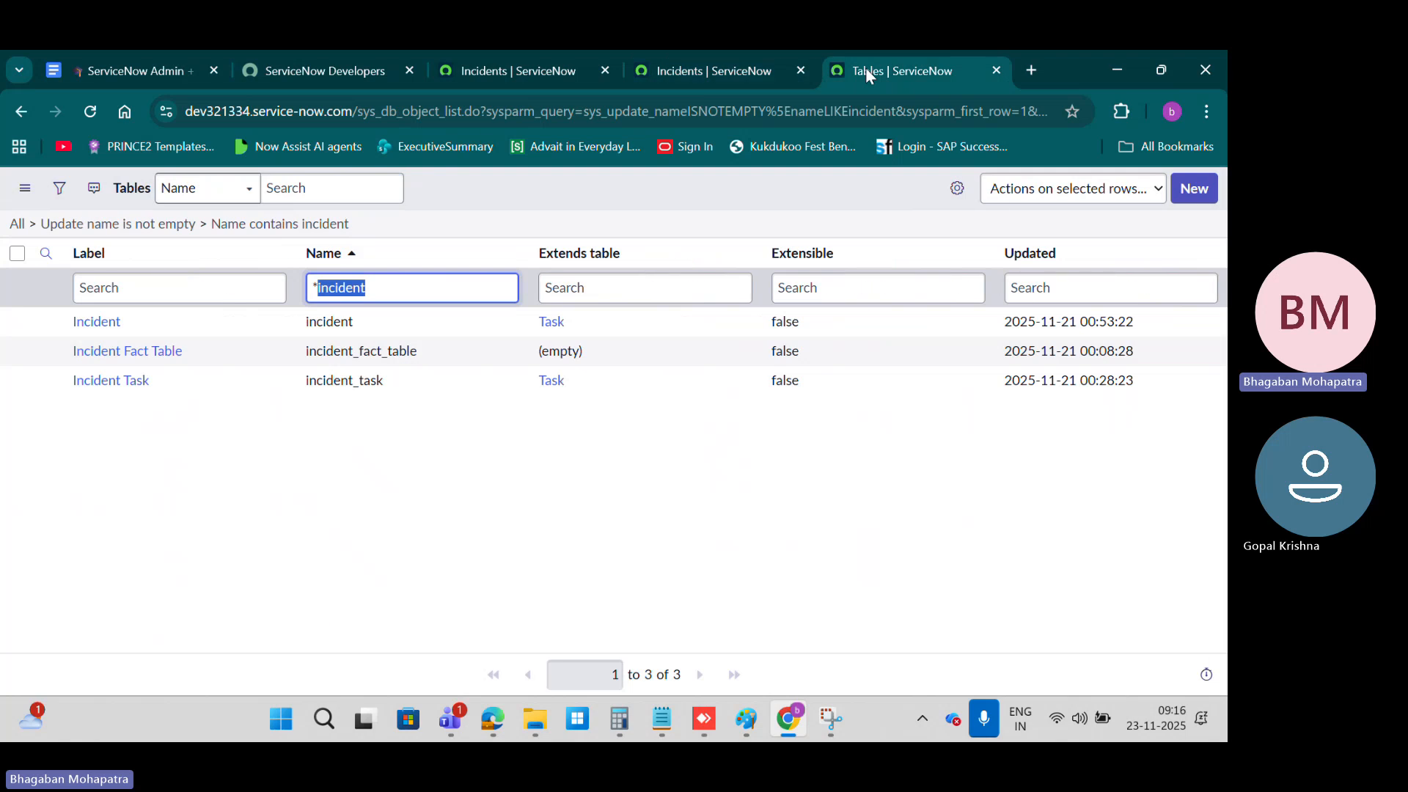
Step: Review the course document's sections on list features, What is a Form? and What is a sys_id?
click(125, 69)
scroll(579, 491, up, 20)
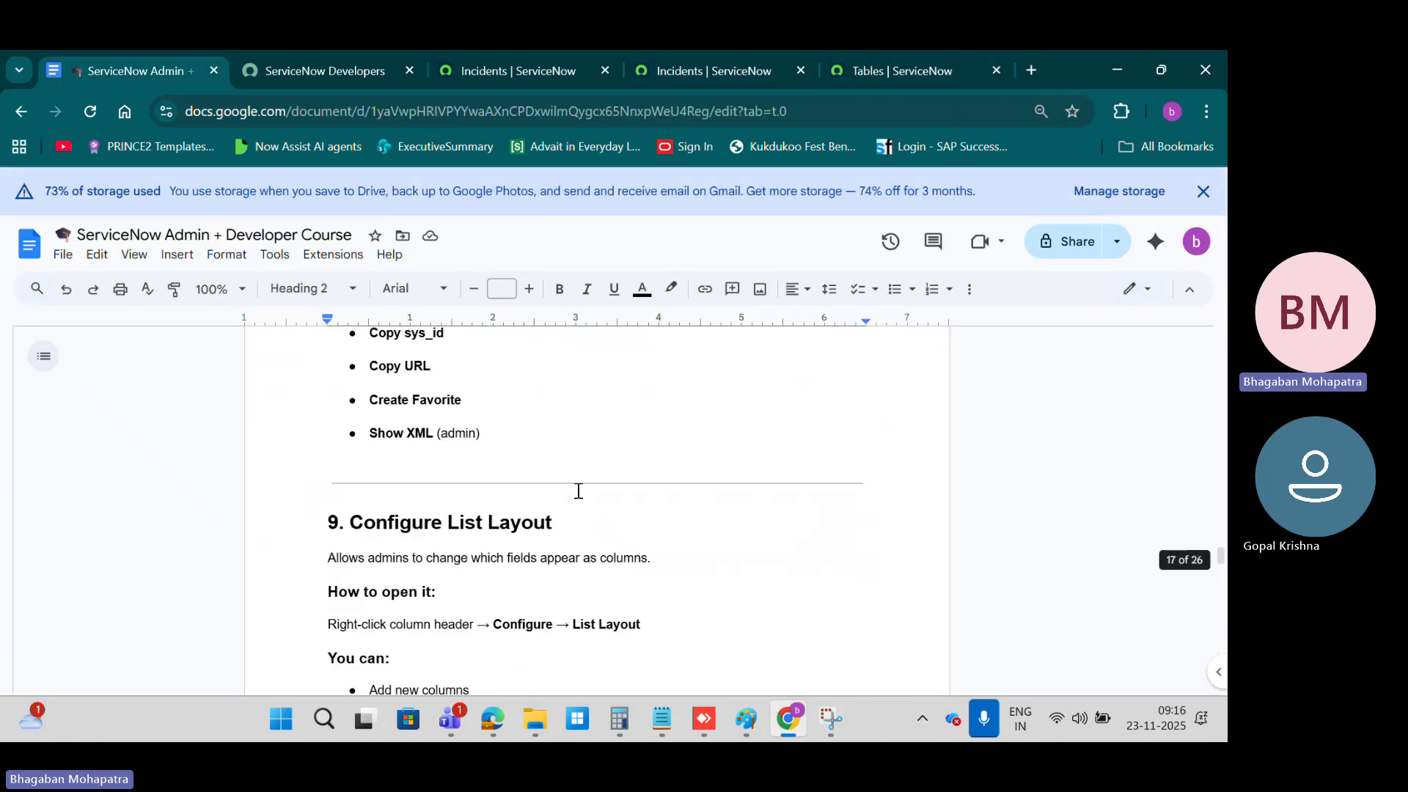
scroll(579, 491, up, 15)
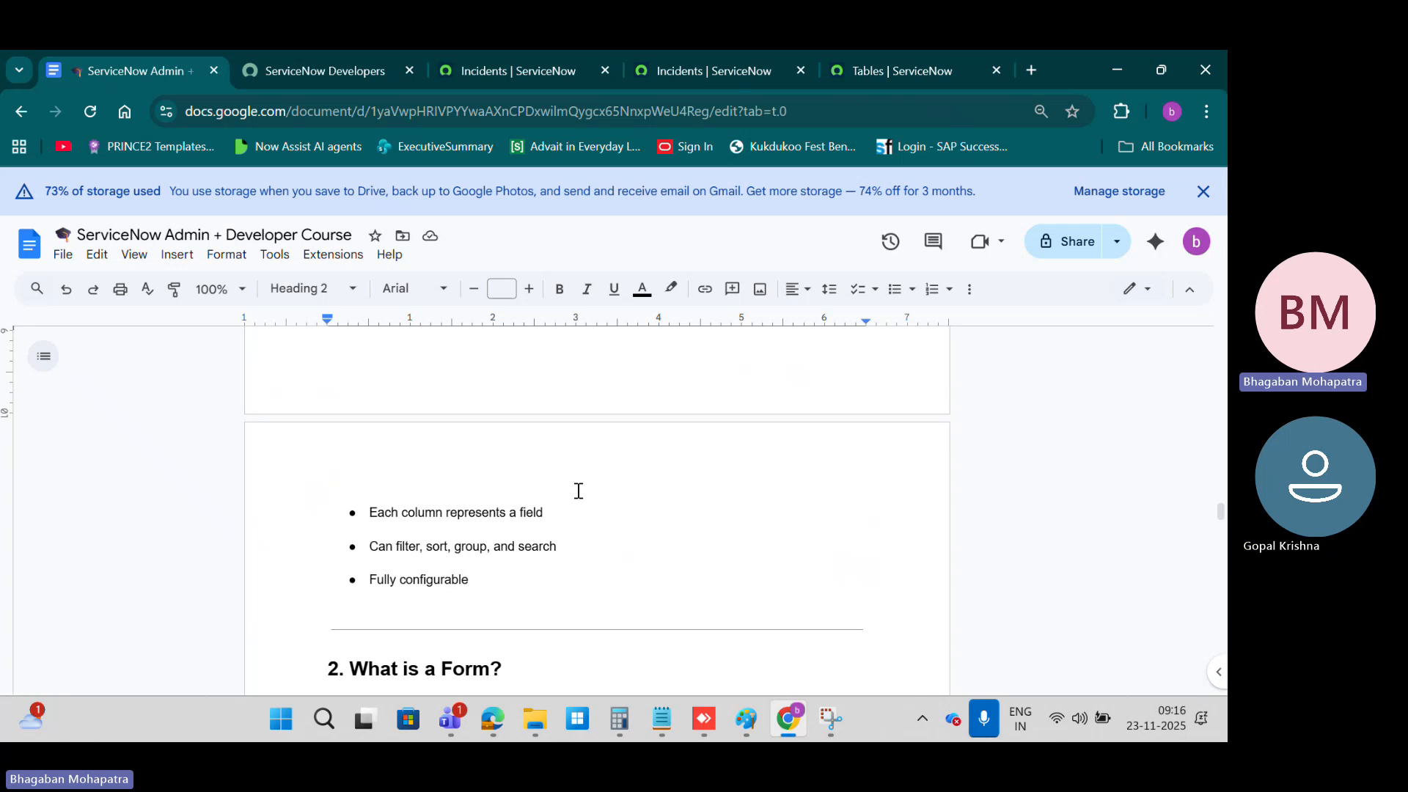
scroll(578, 491, down, 1)
scroll(575, 494, up, 1)
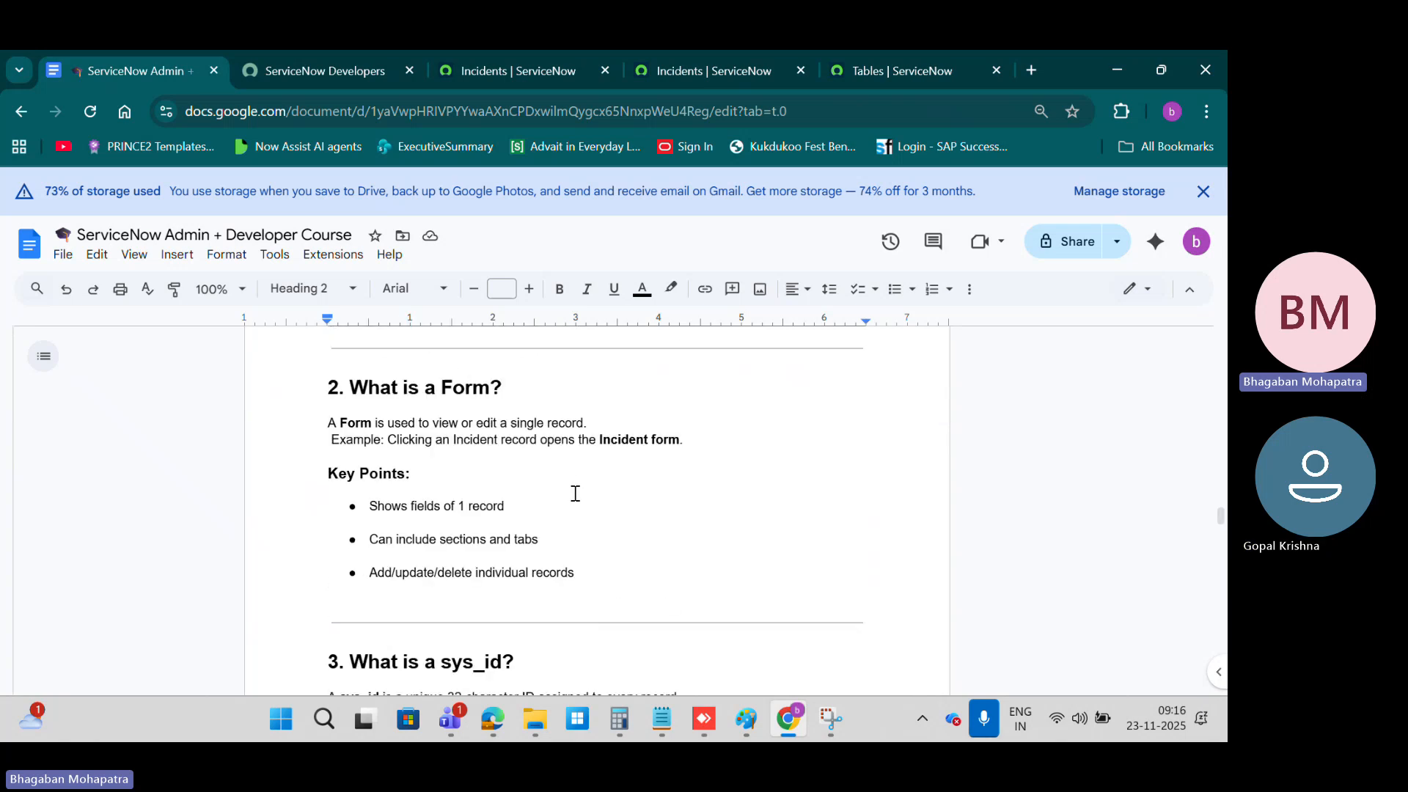
scroll(576, 493, down, 1)
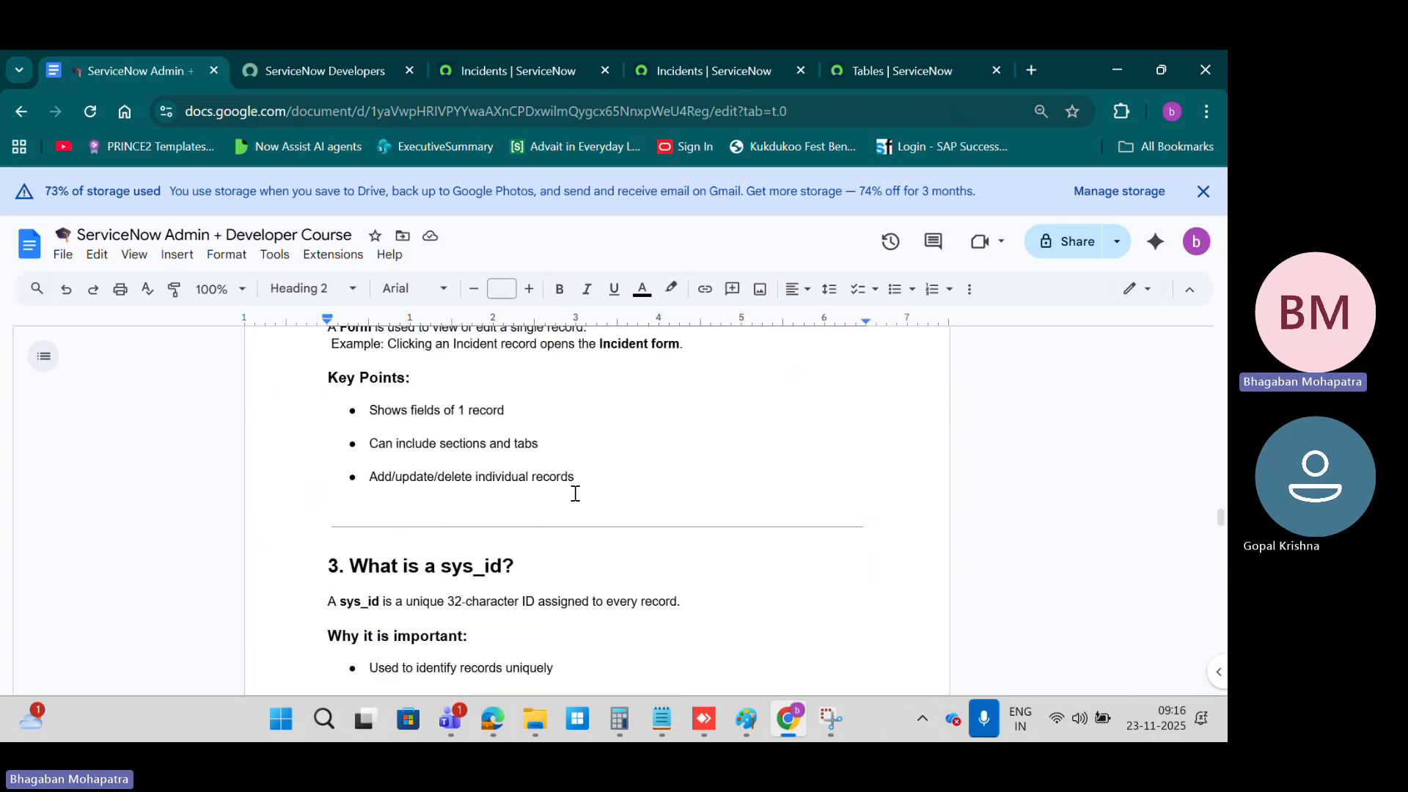
scroll(576, 493, up, 3)
scroll(576, 493, down, 3)
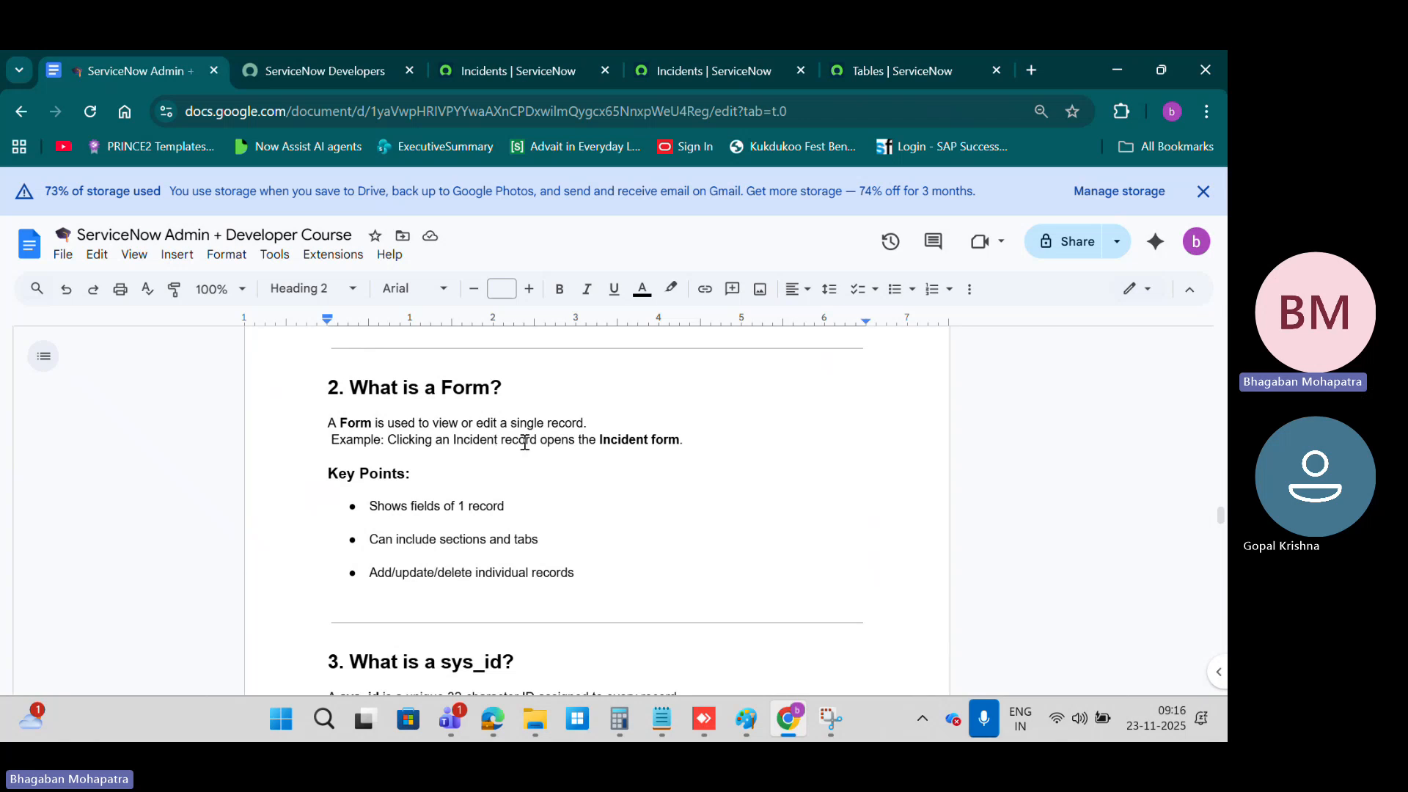
Step: Open the Incident table's record from the tables list filtered by *incident and bring its Table Columns list into view
click(887, 71)
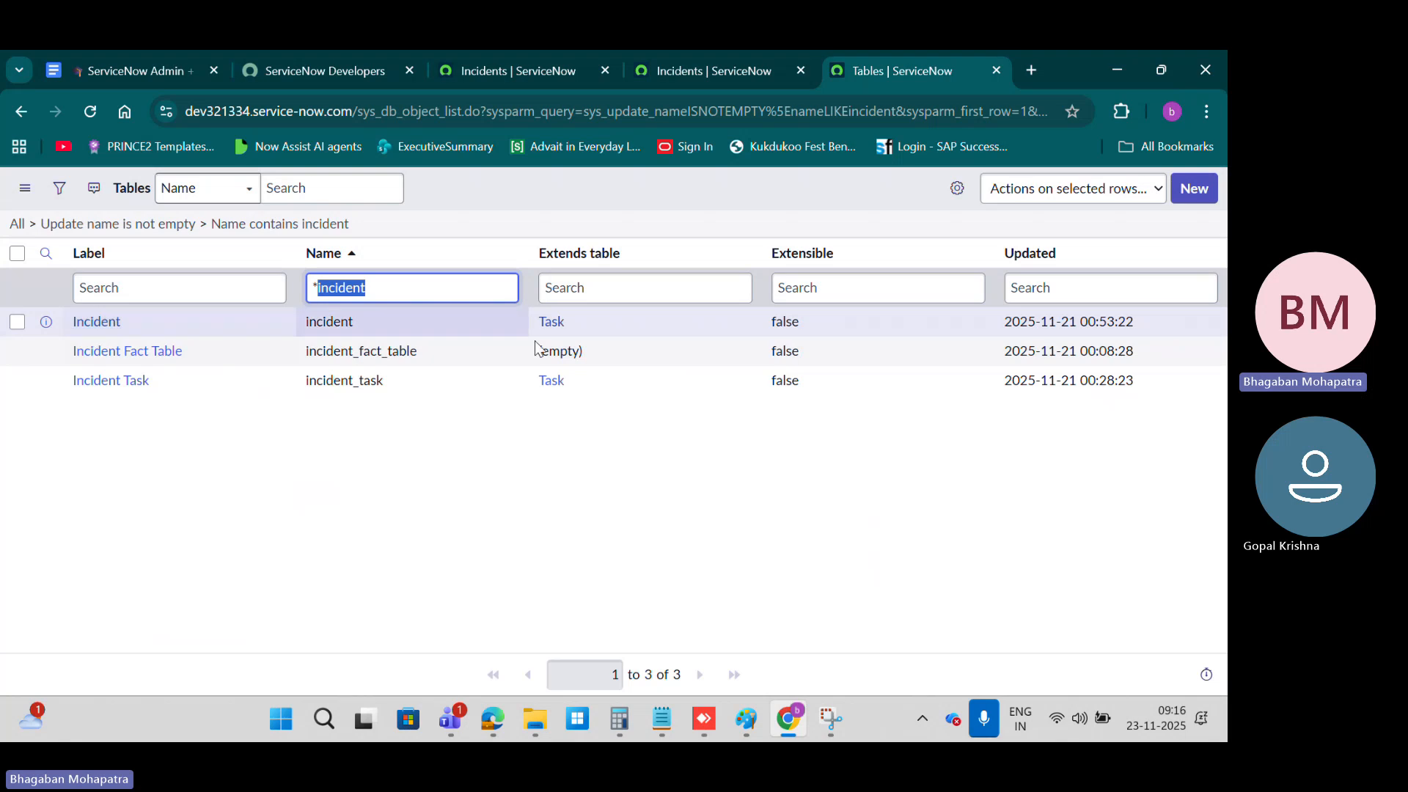
click(96, 323)
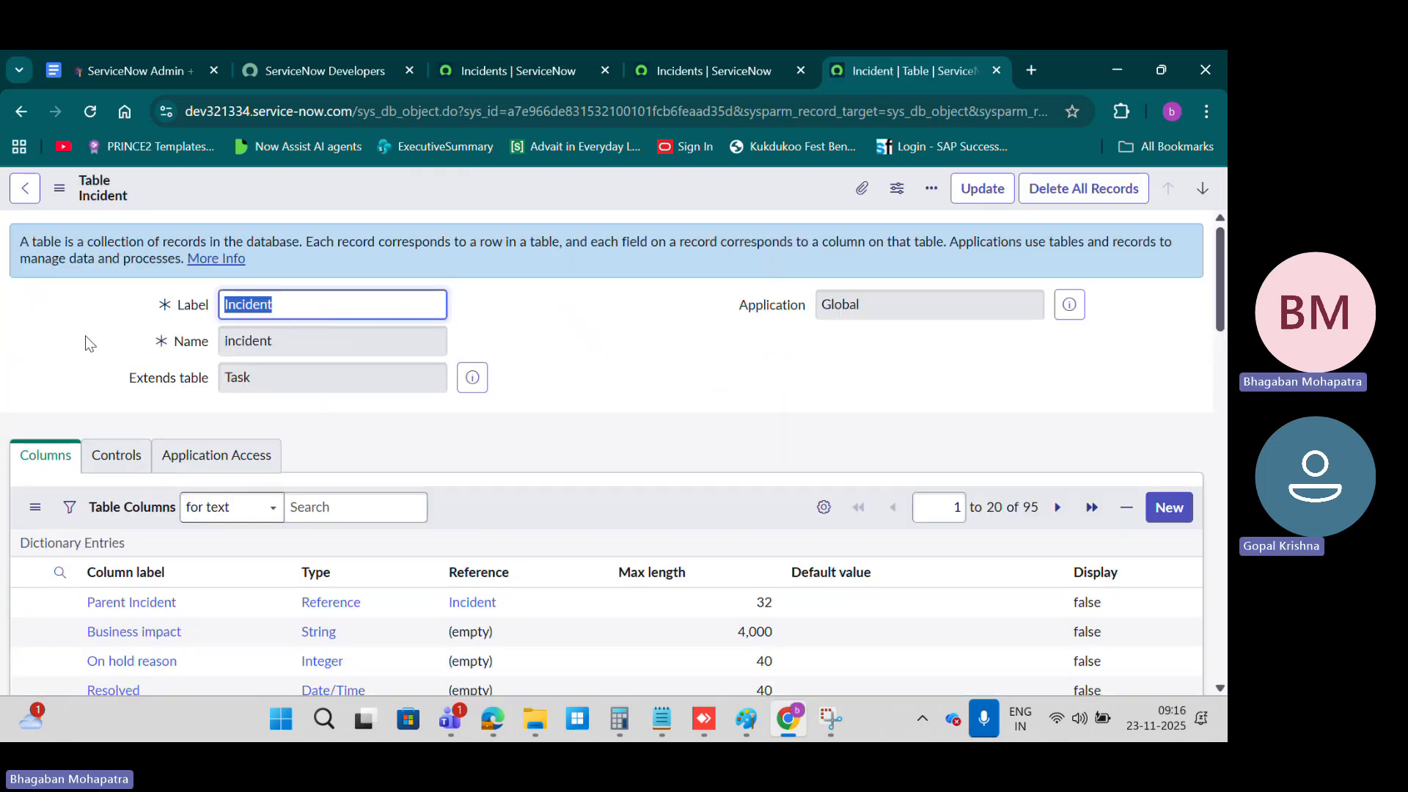
scroll(569, 301, down, 1)
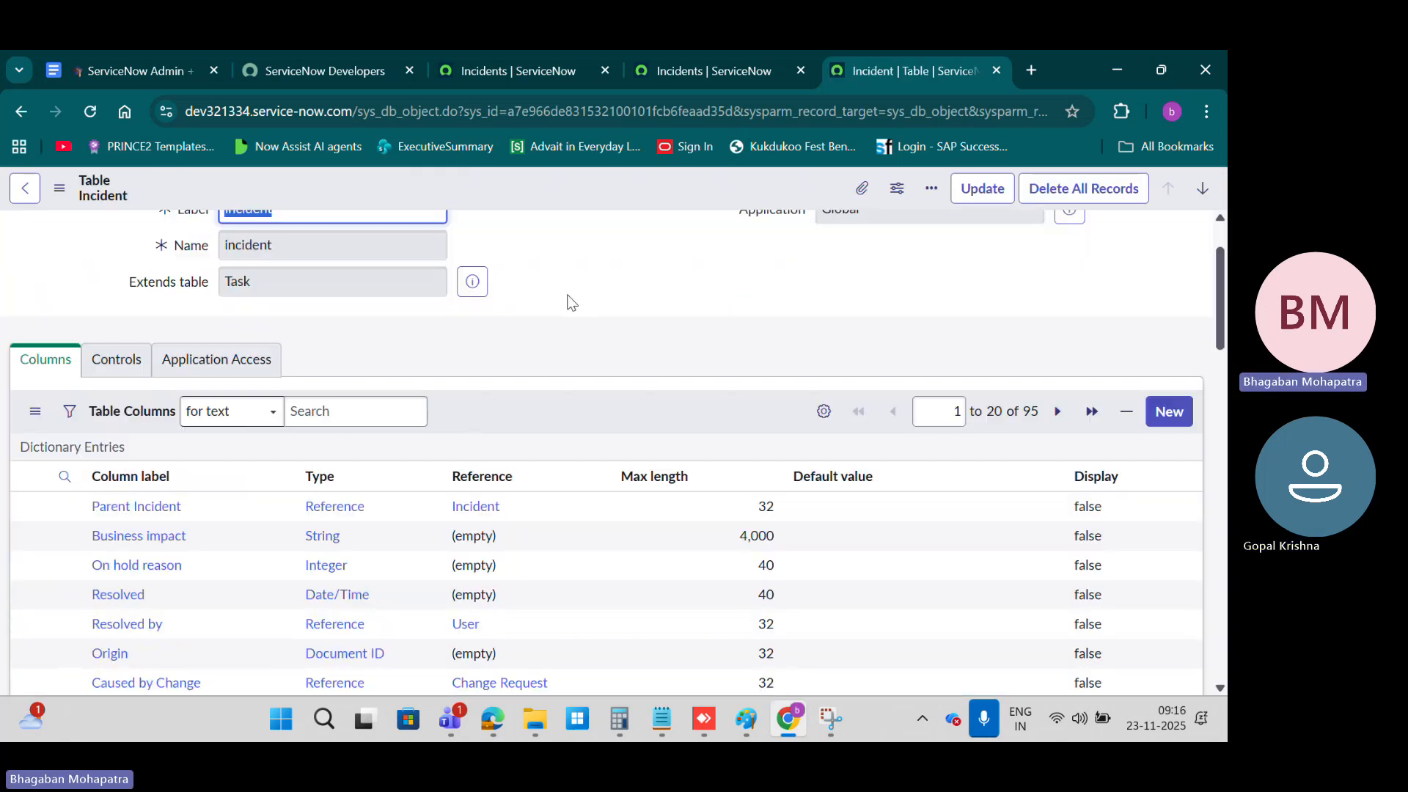
Step: Look through the Incident table's Table Columns list down to the related links and back up to the first columns
scroll(134, 419, down, 7)
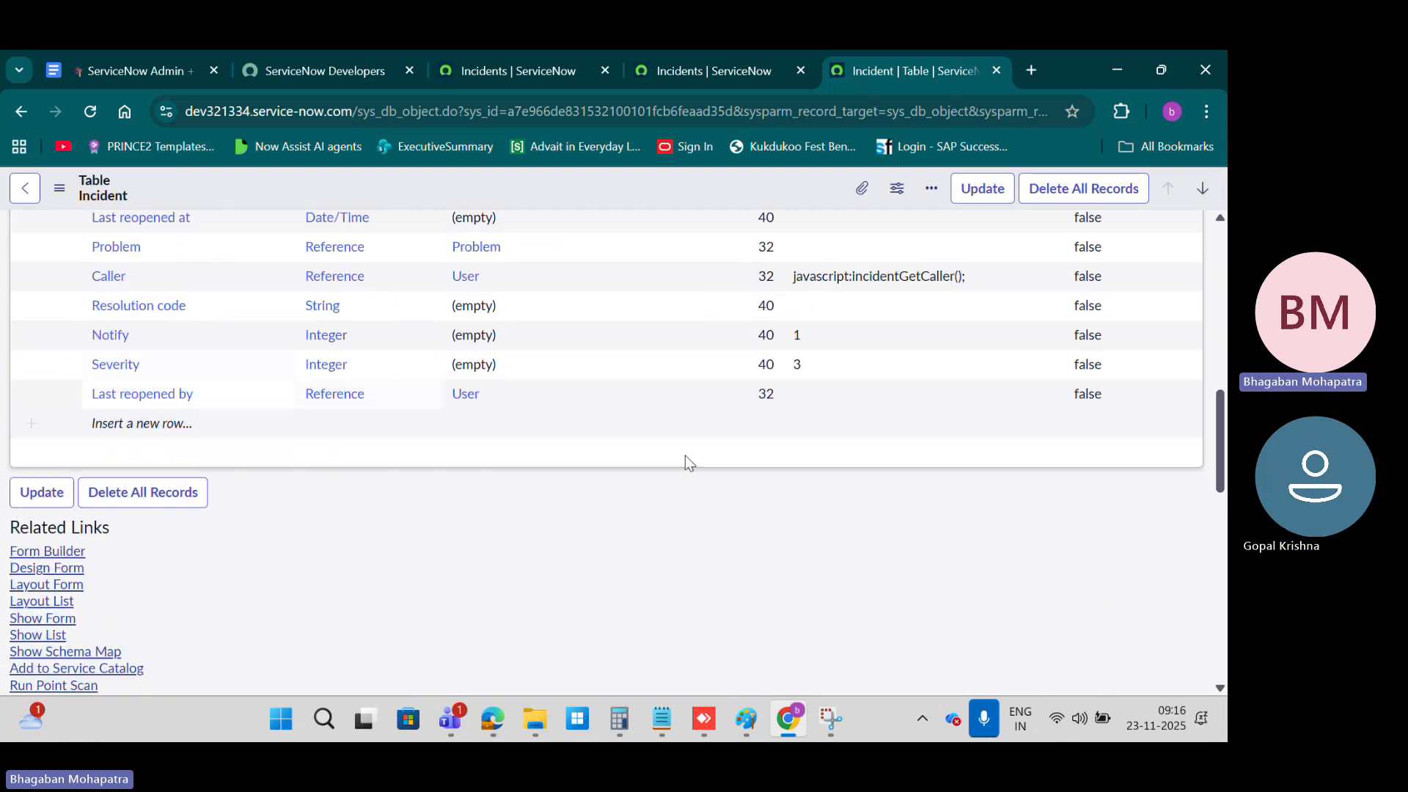
scroll(687, 458, up, 5)
scroll(685, 455, up, 4)
scroll(645, 458, down, 2)
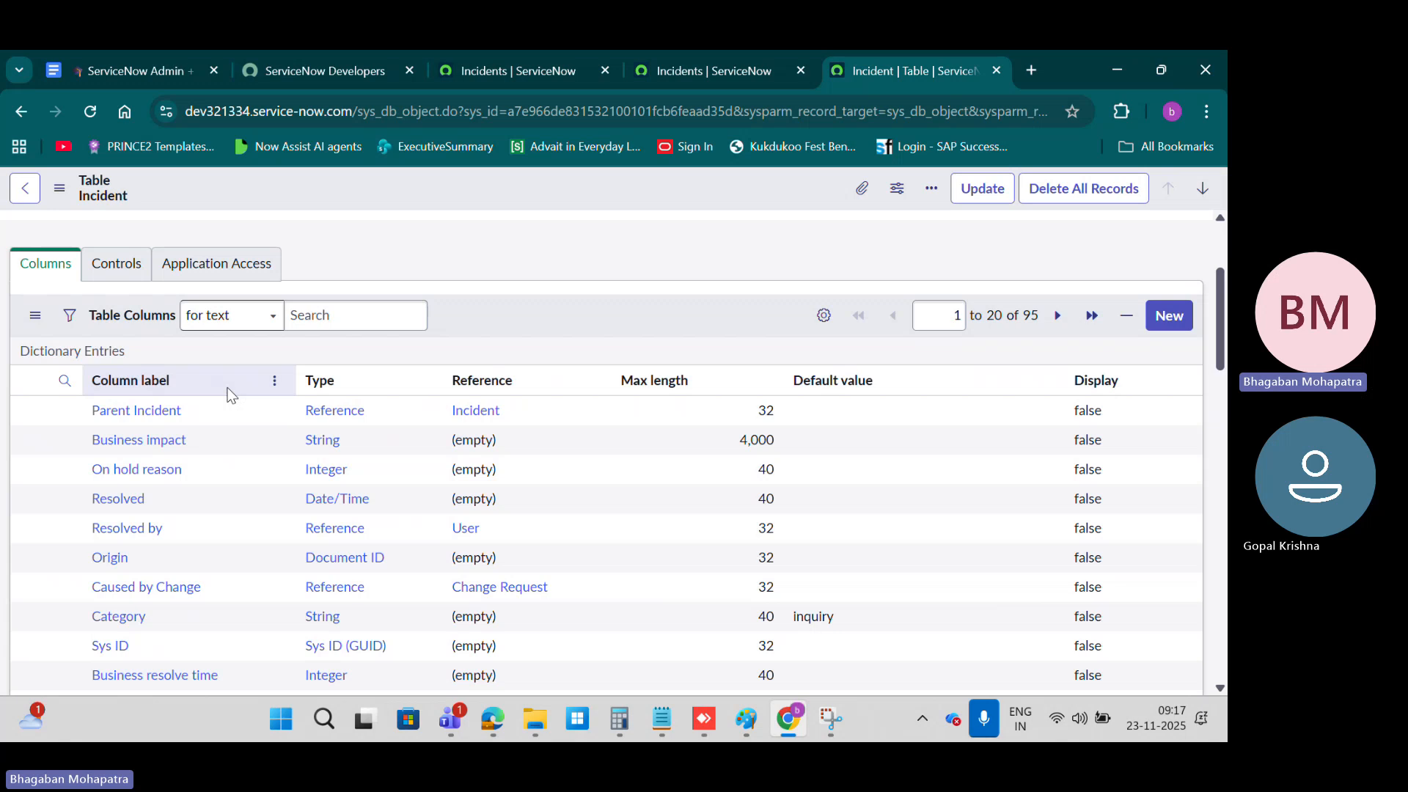
Step: Switch to the separate incident list tab and open the form of the incident described as My Mac book broken
click(684, 72)
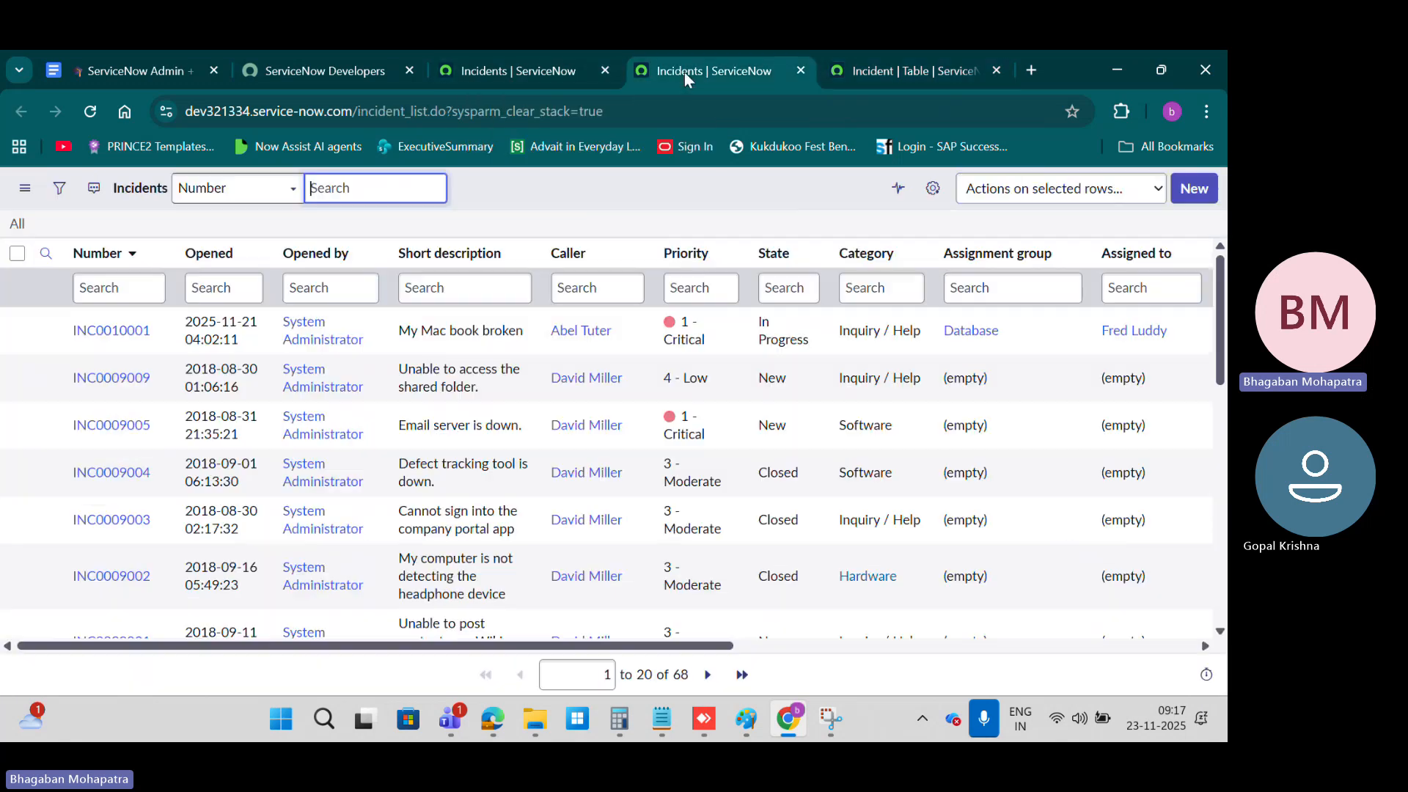
click(112, 330)
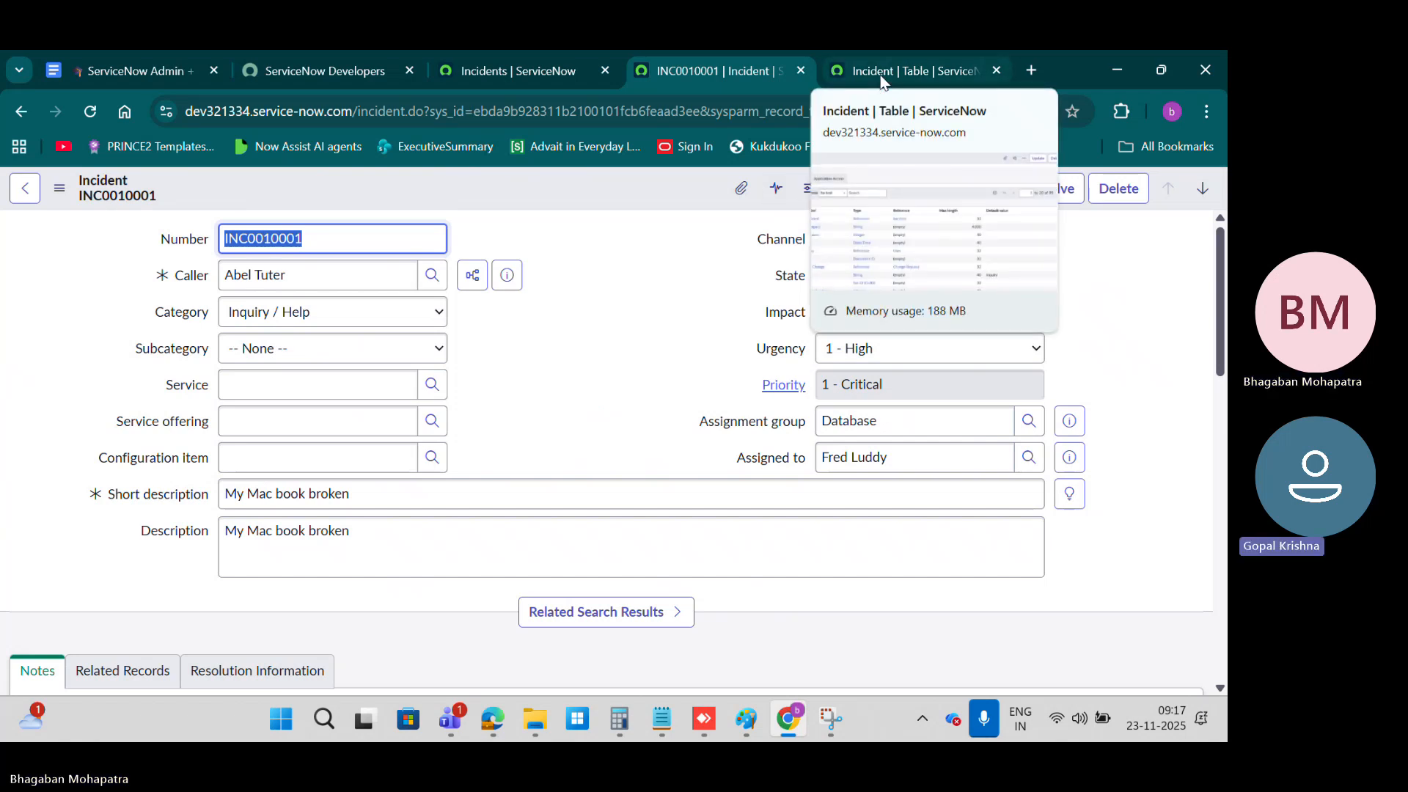
click(645, 280)
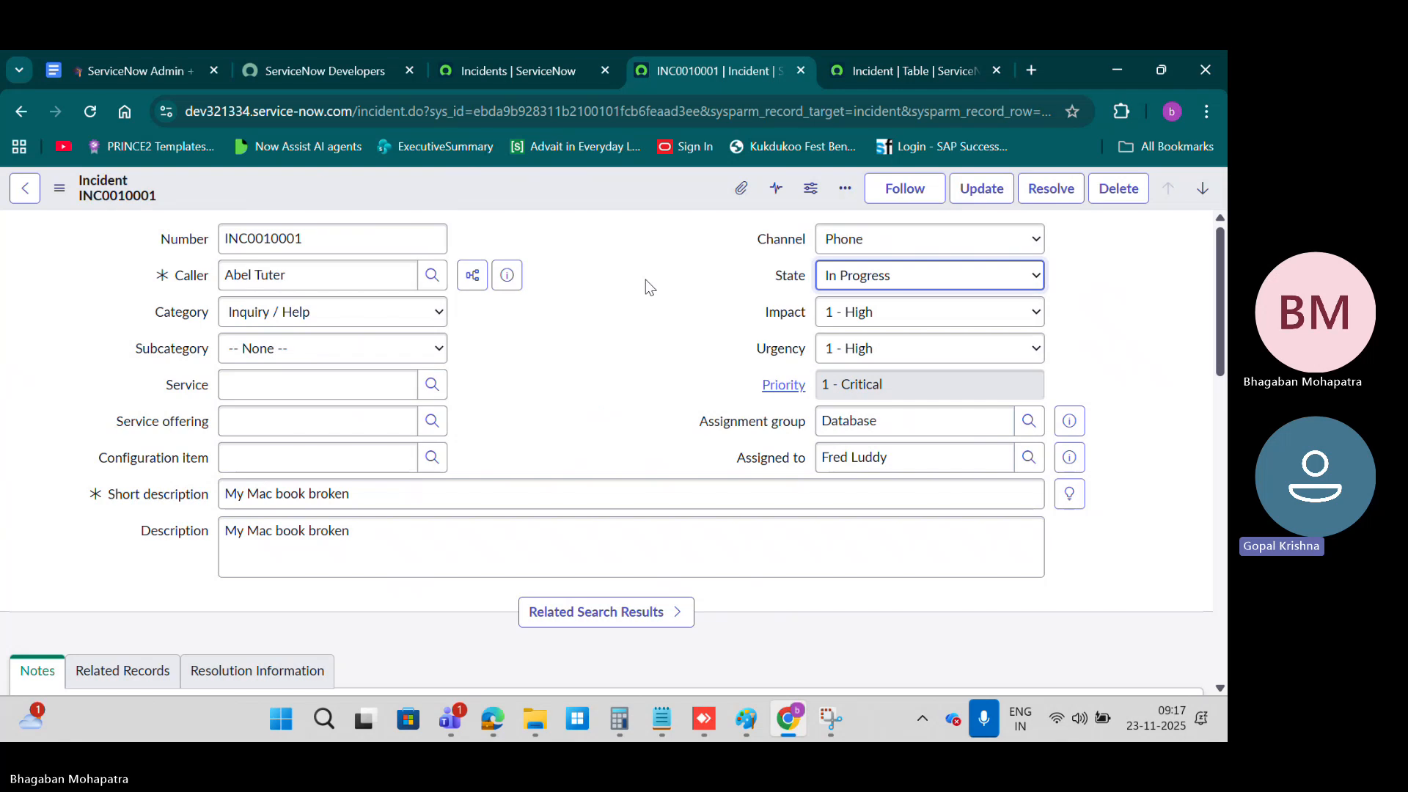
Step: Switch to Paint and draw a rectangle on the blank canvas as the outline of a form
key(super)
text(m)
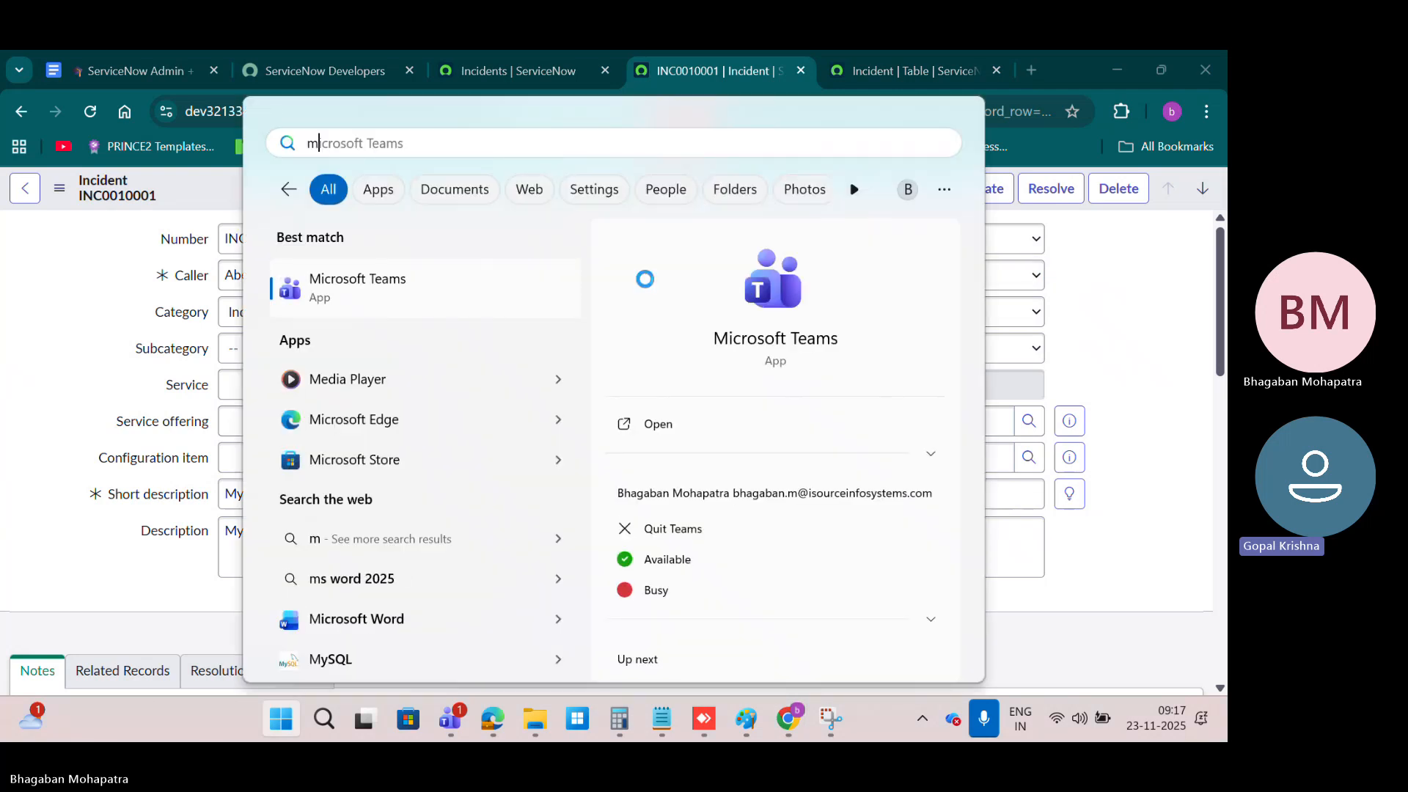
key(BackSpace)
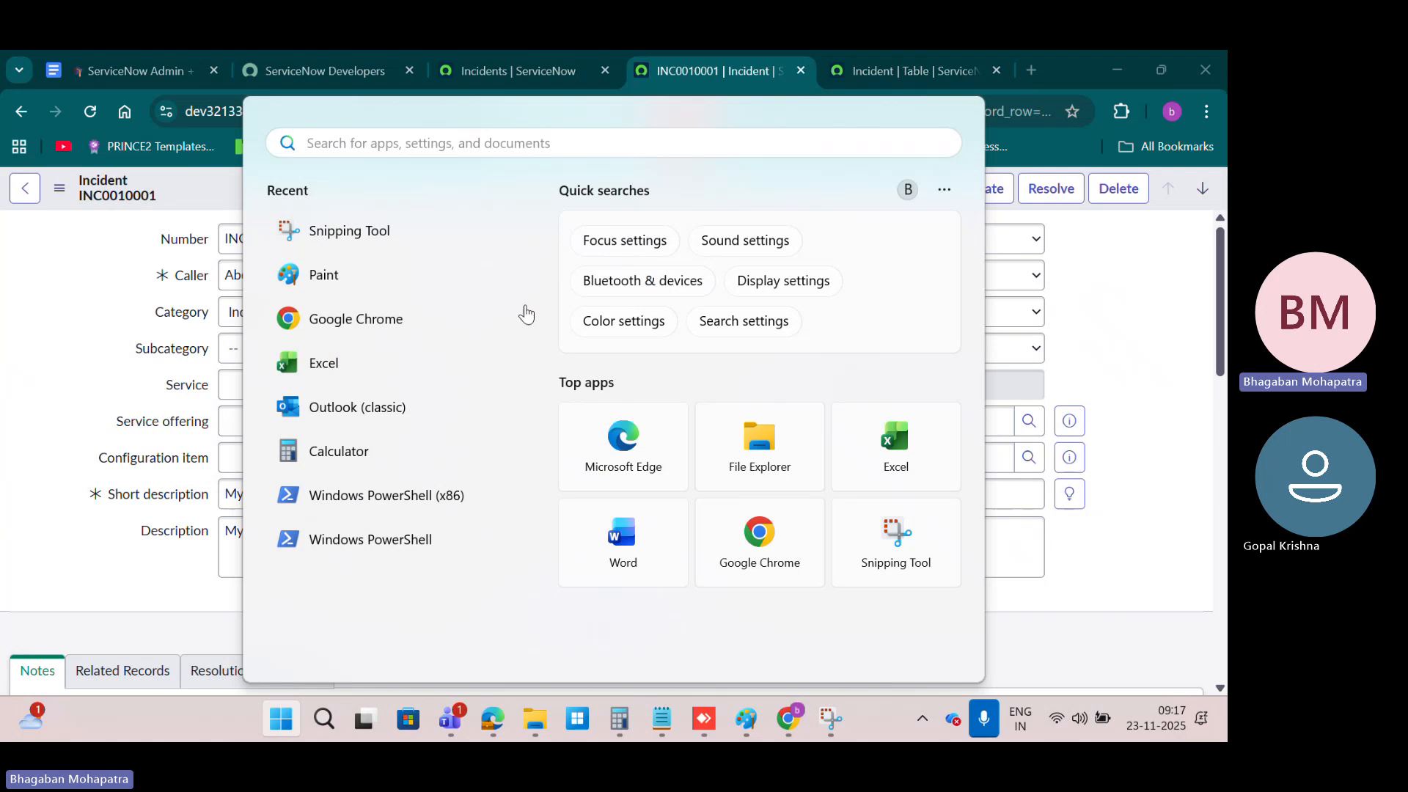
click(359, 273)
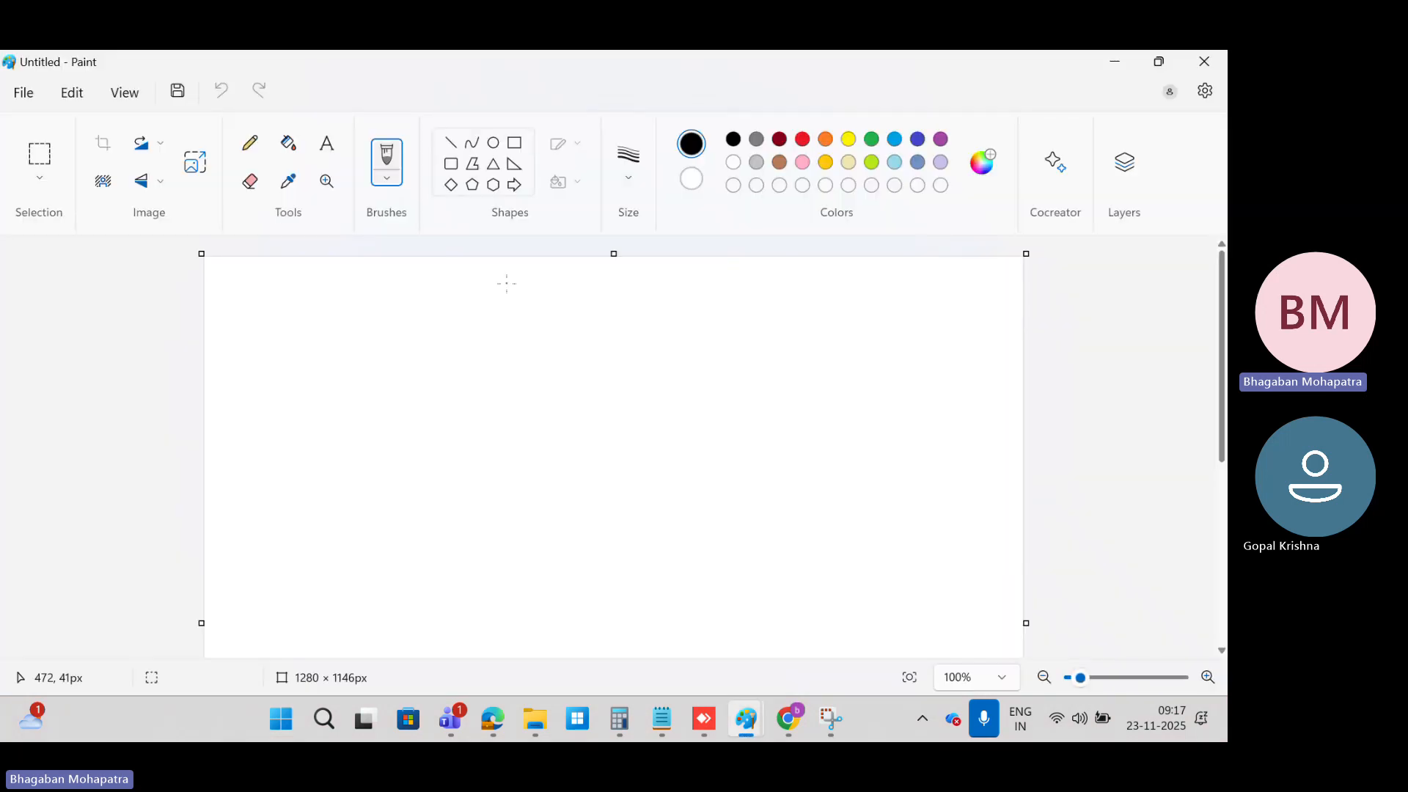
click(517, 151)
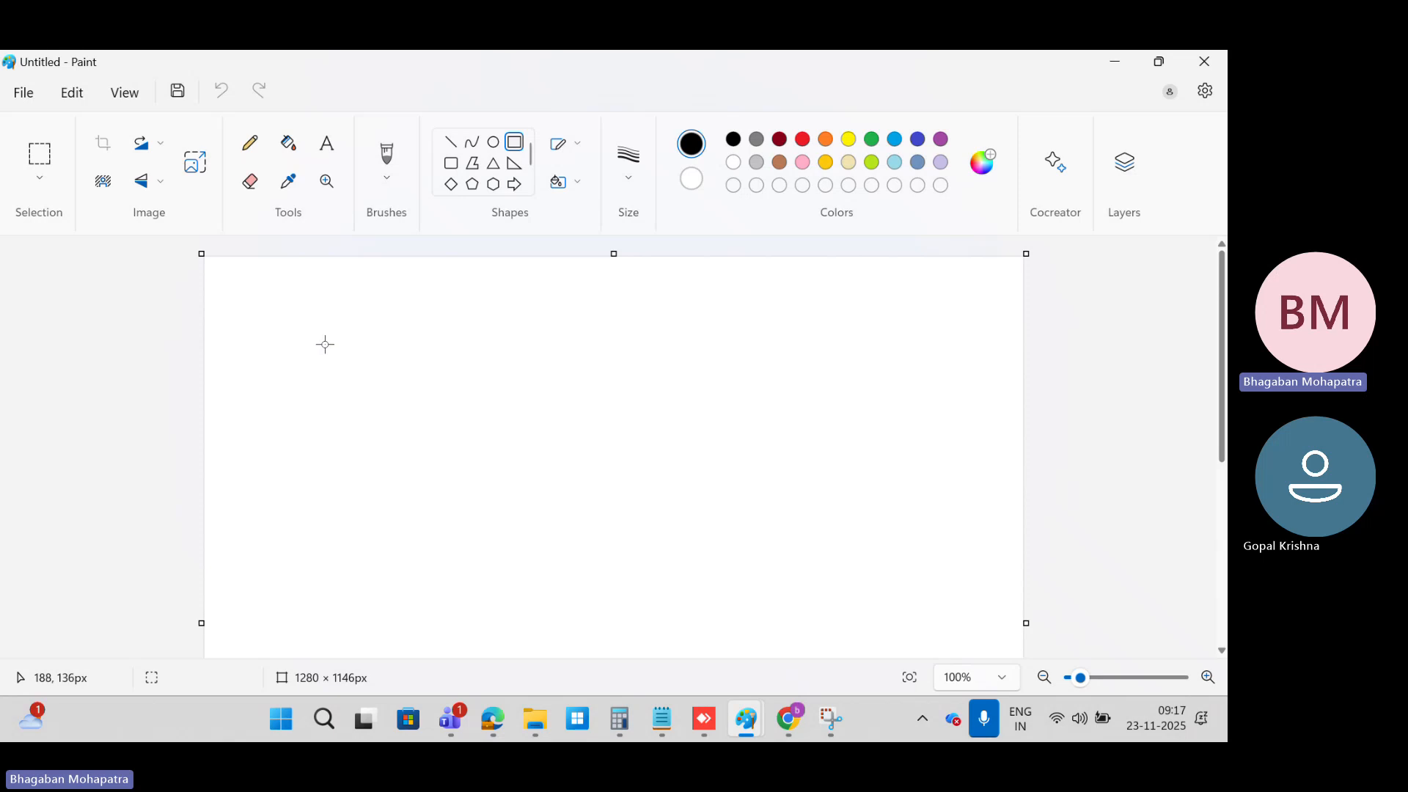
drag(305, 340, 465, 443)
click(590, 392)
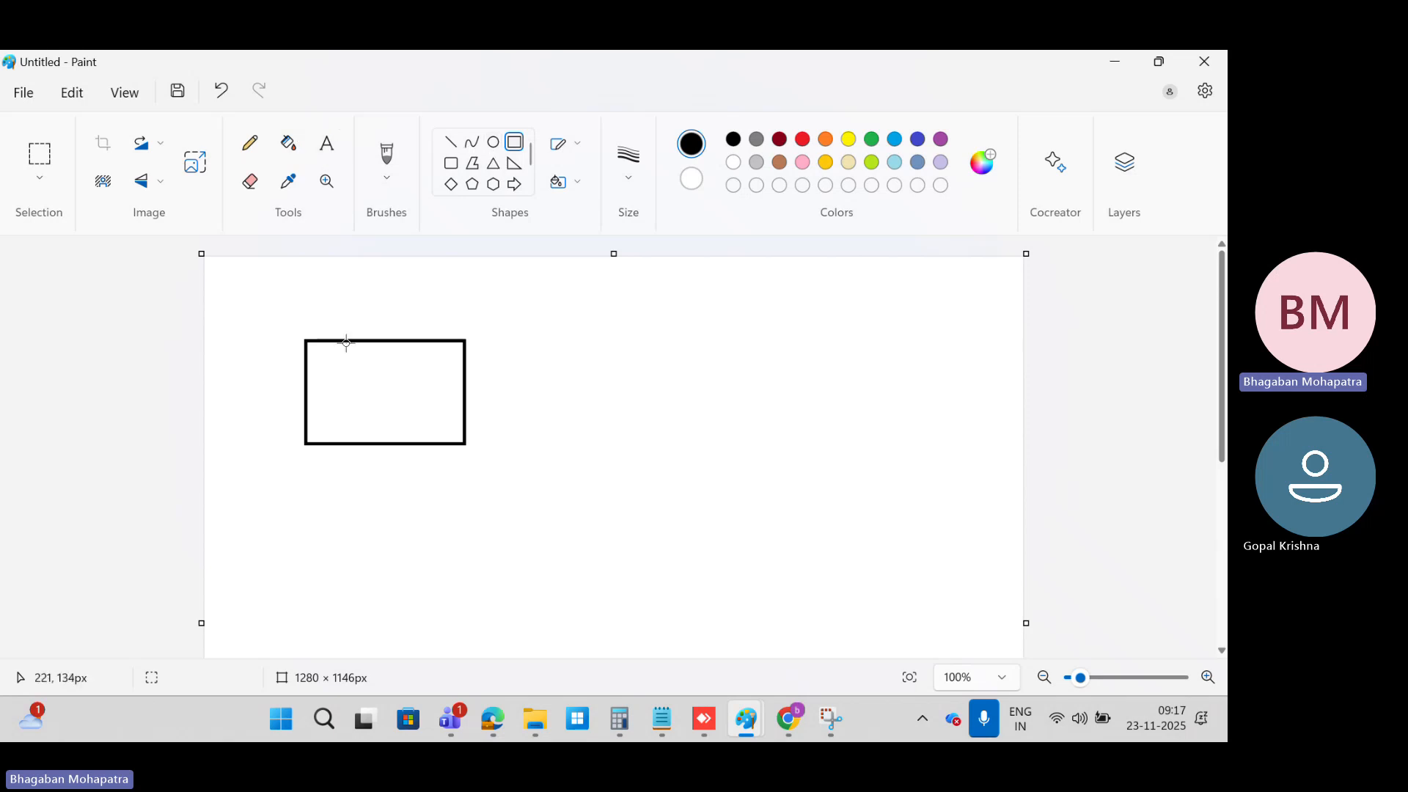
Step: Draw two field boxes inside the form outline, about 129 × 32 px and, below it, about 137 × 39 px
drag(347, 342, 429, 365)
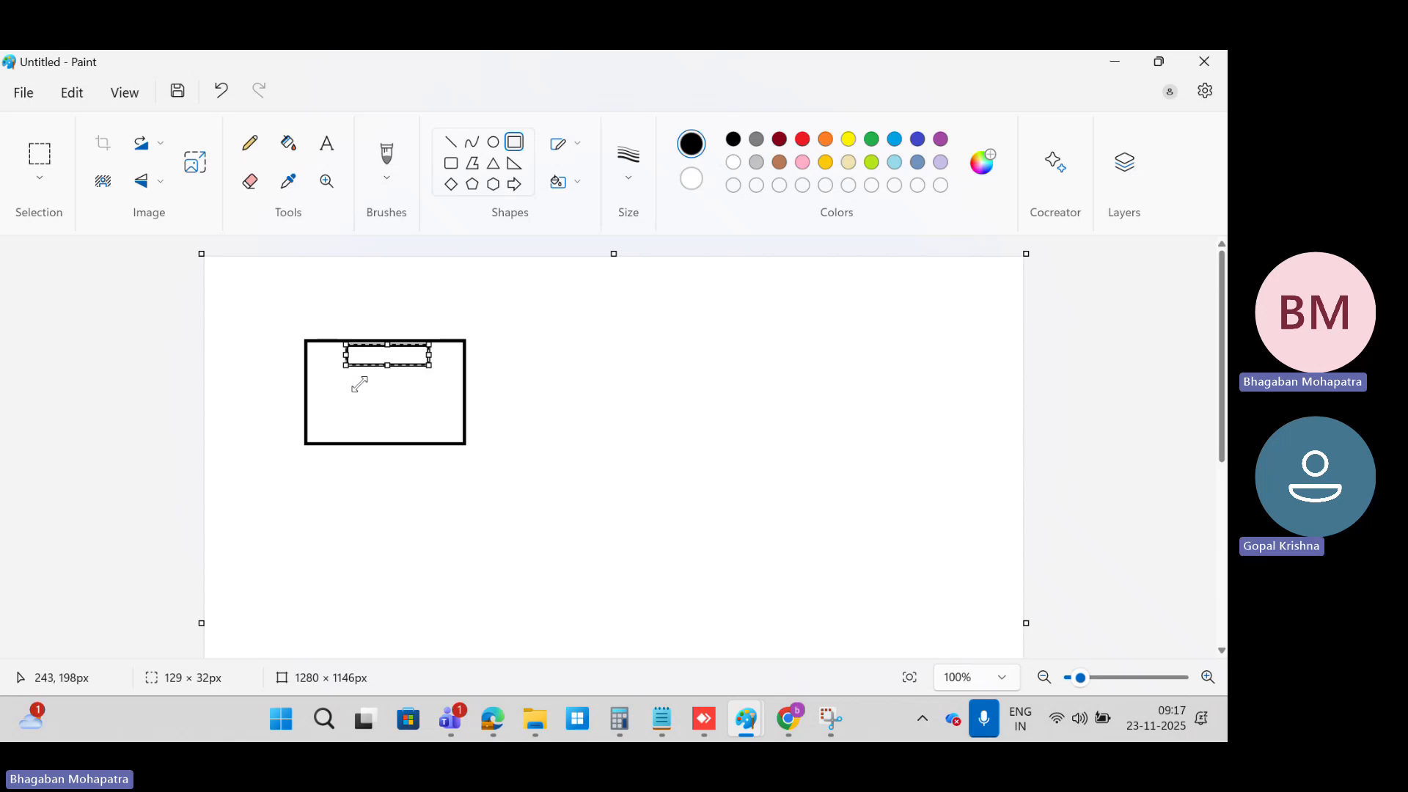
click(307, 386)
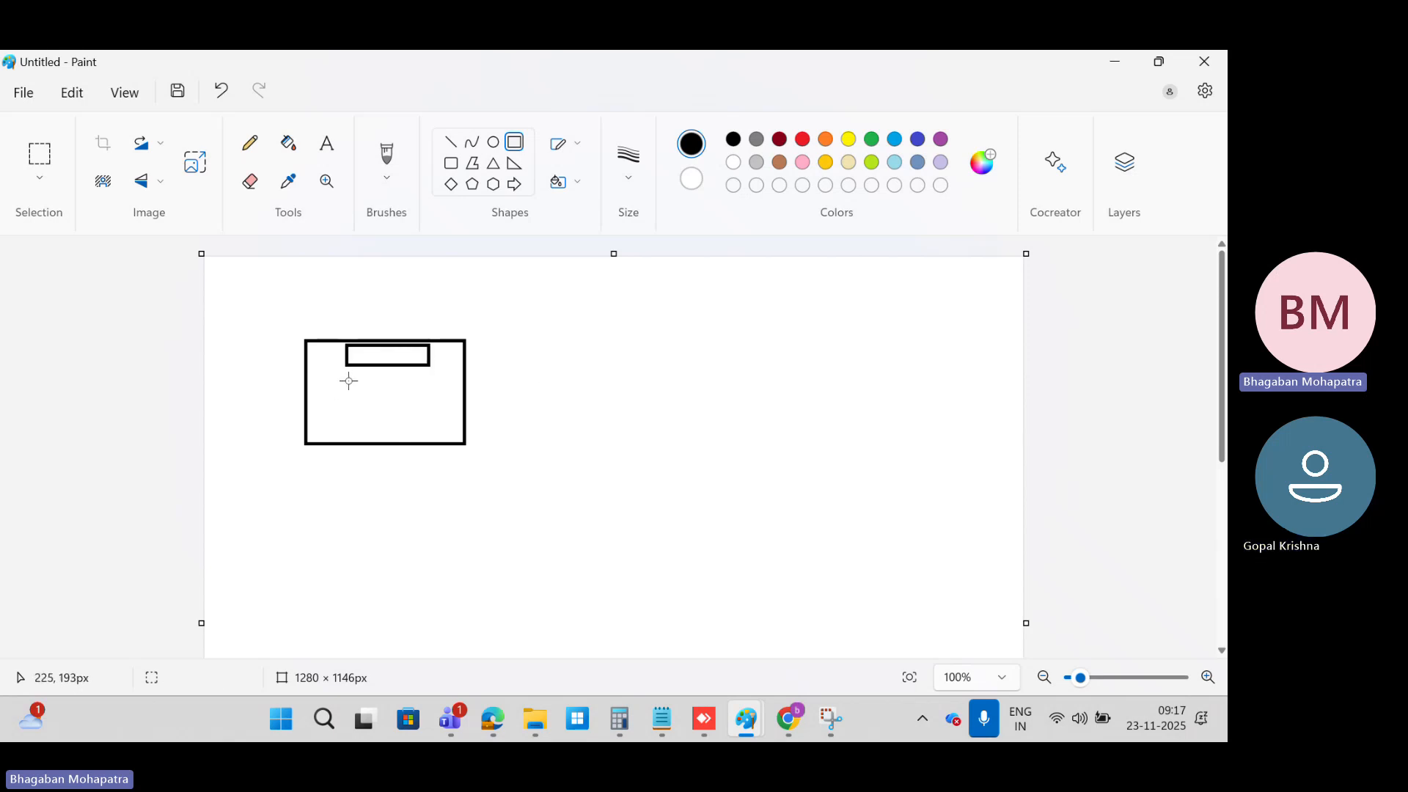
drag(348, 380, 437, 405)
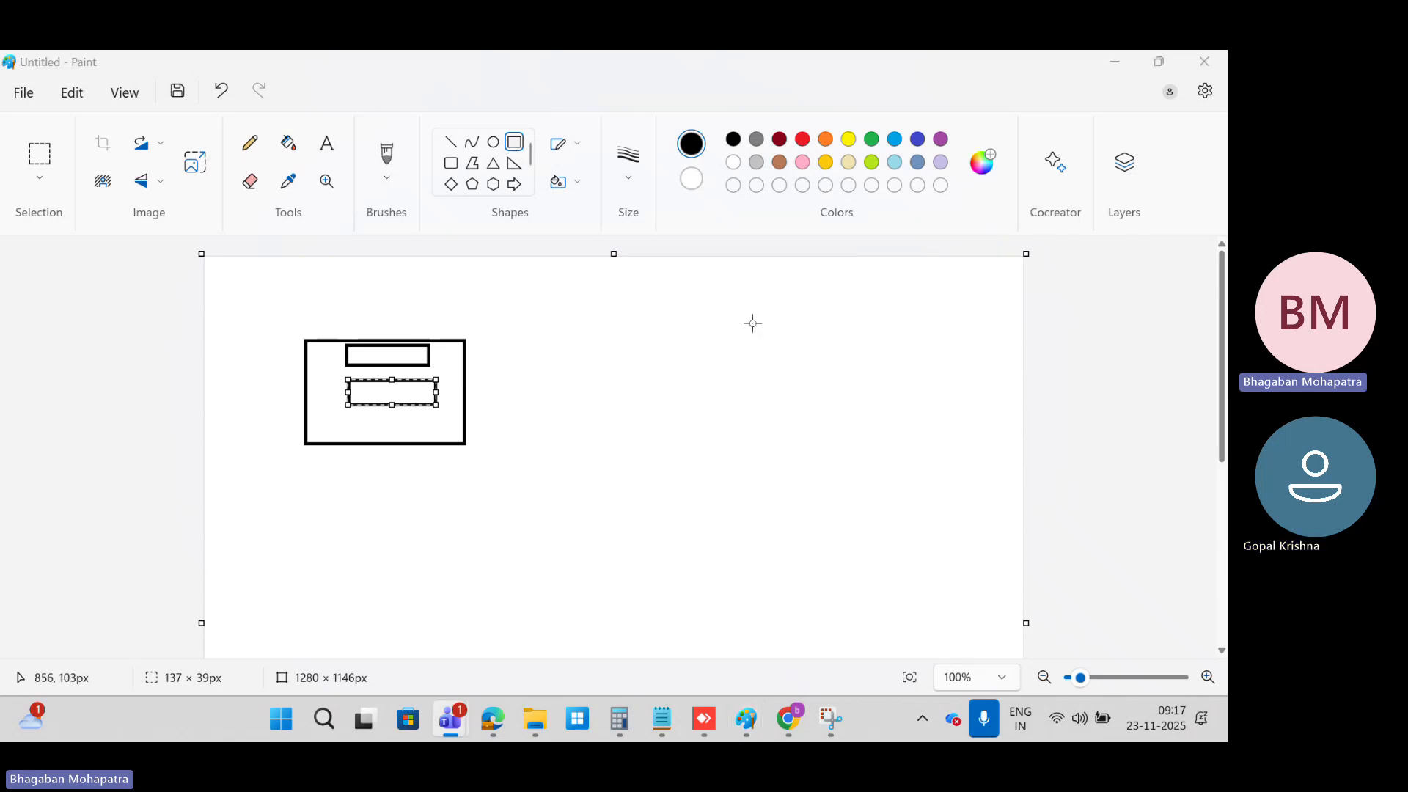
Step: Sketch a table about 396 × 185 px to the right of the form, with two vertical dividers and a header line
mouse_move(752, 323)
mouse_down()
mouse_move(957, 469)
mouse_move(1005, 441)
mouse_up()
click(854, 268)
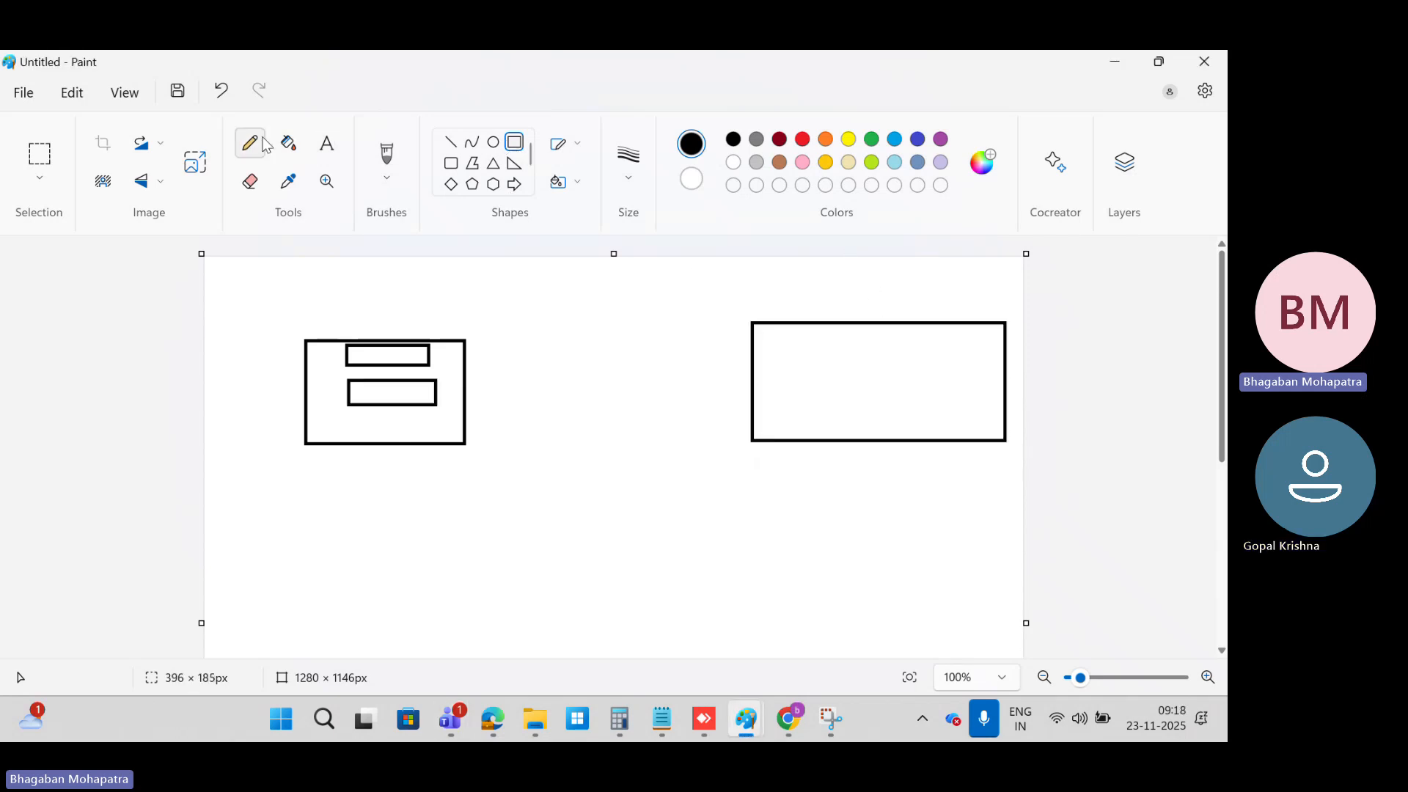
click(450, 142)
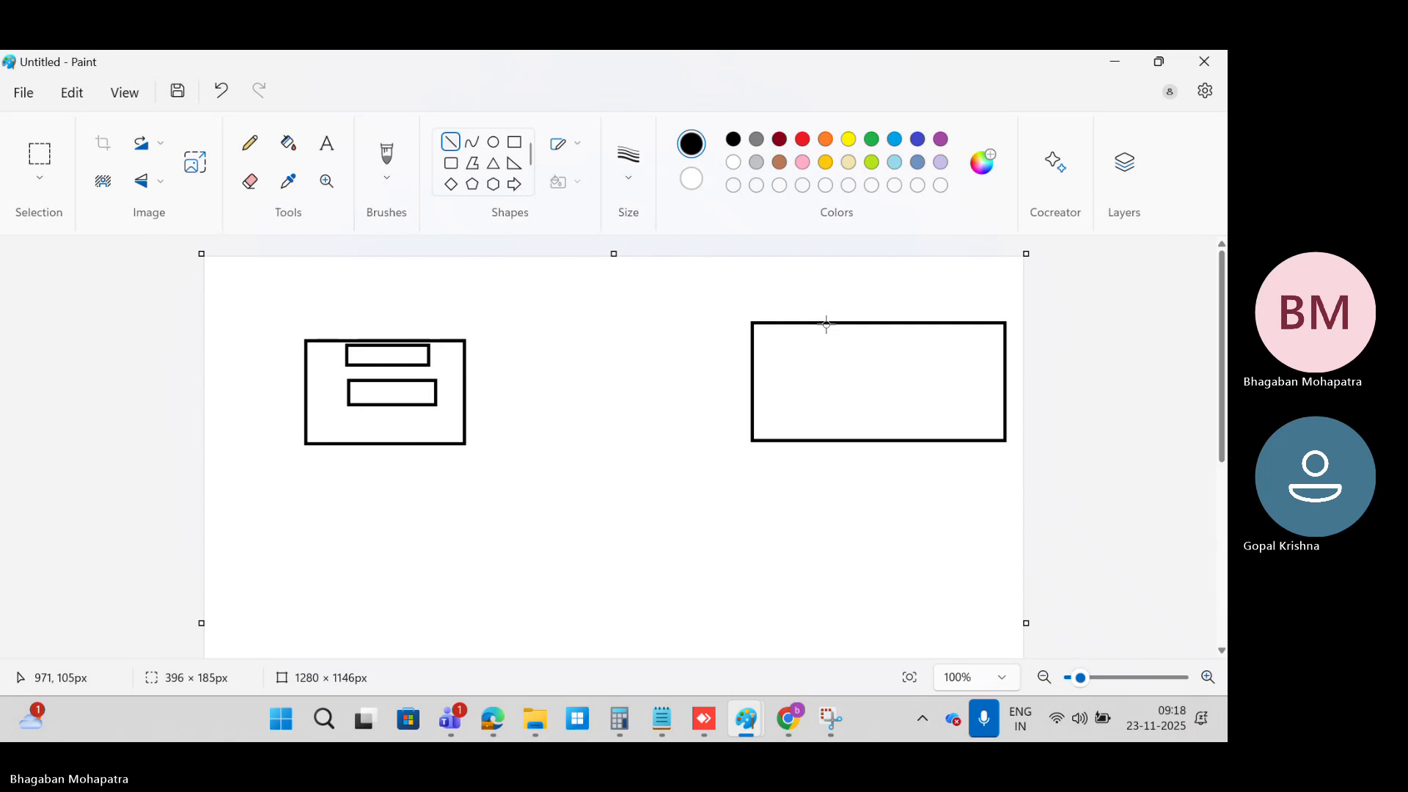
drag(826, 323, 829, 438)
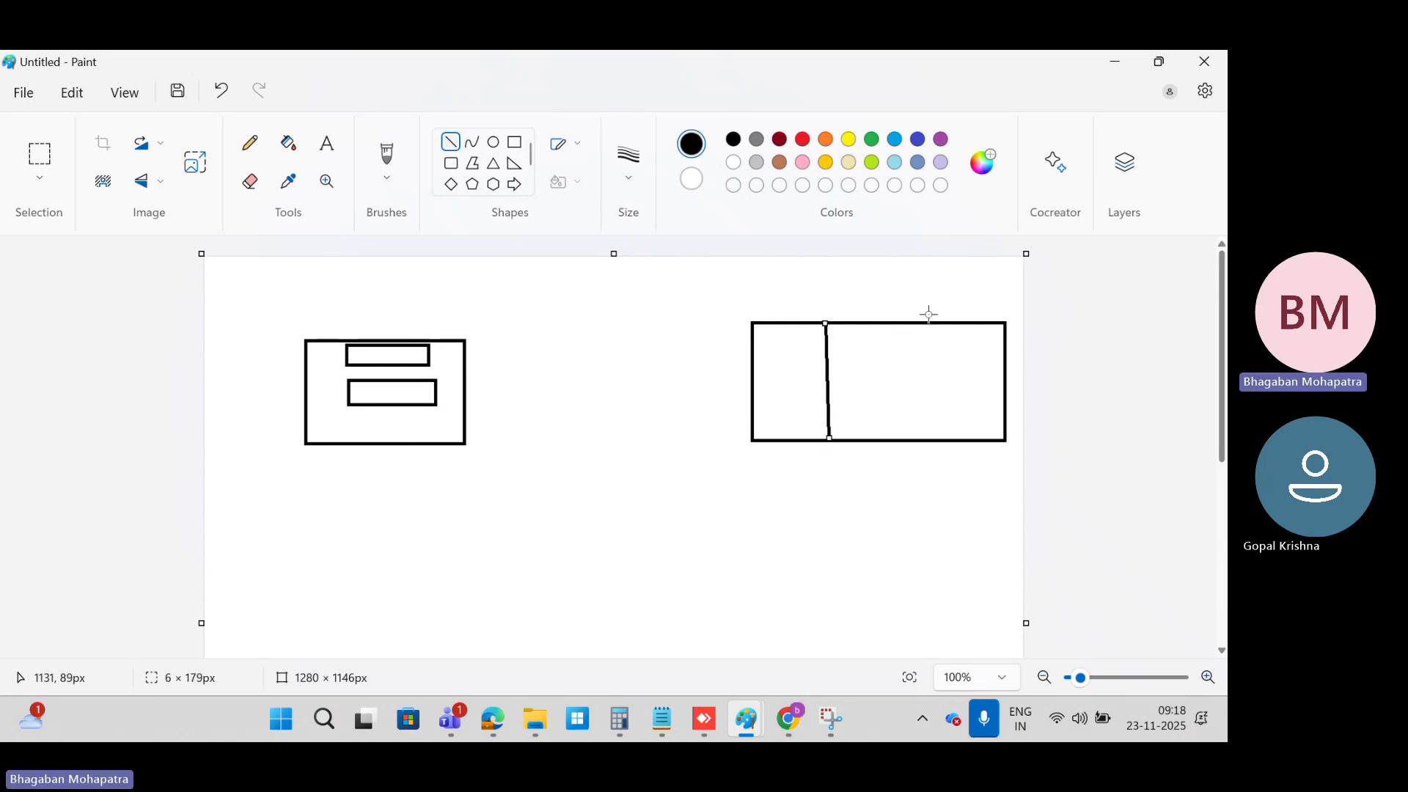
drag(924, 327, 928, 440)
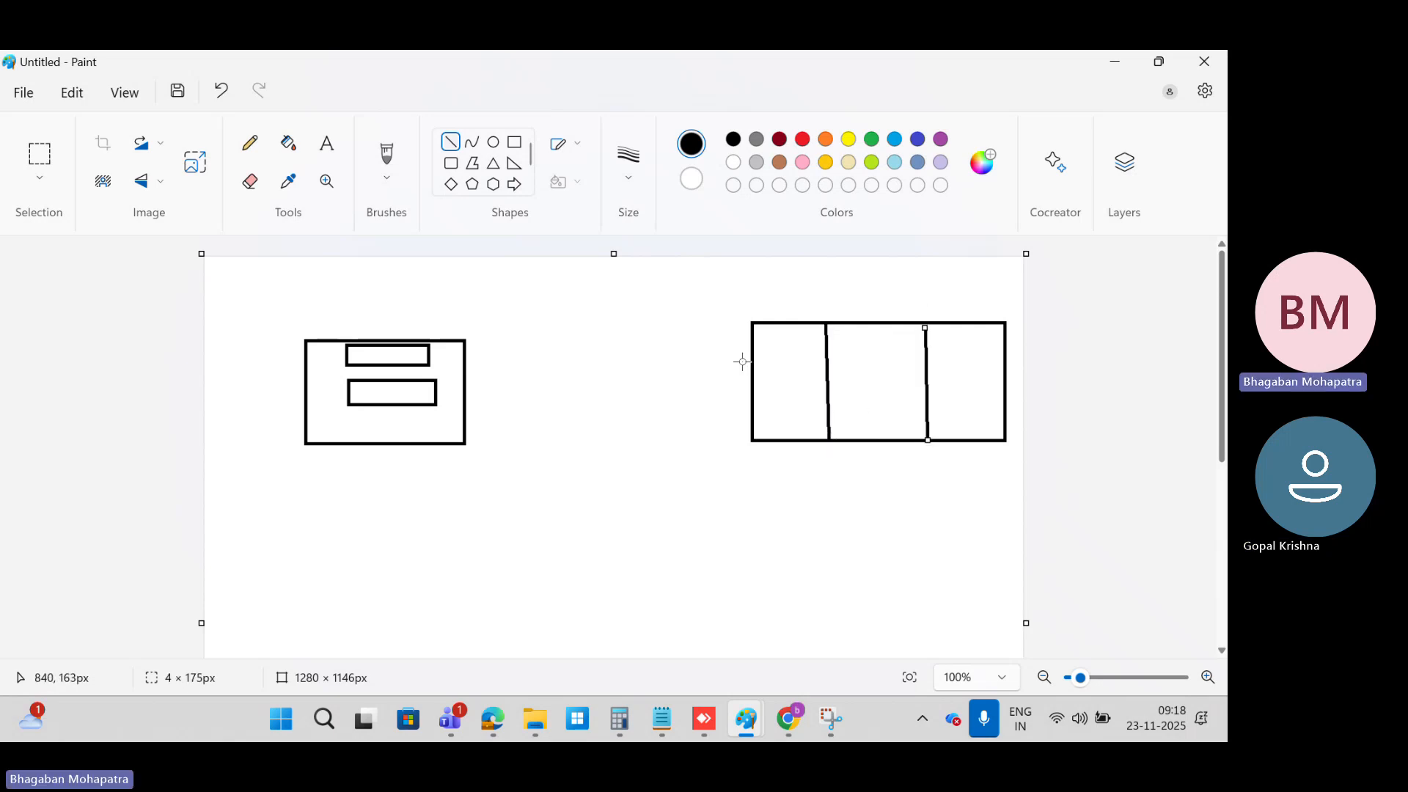
drag(753, 352, 1004, 347)
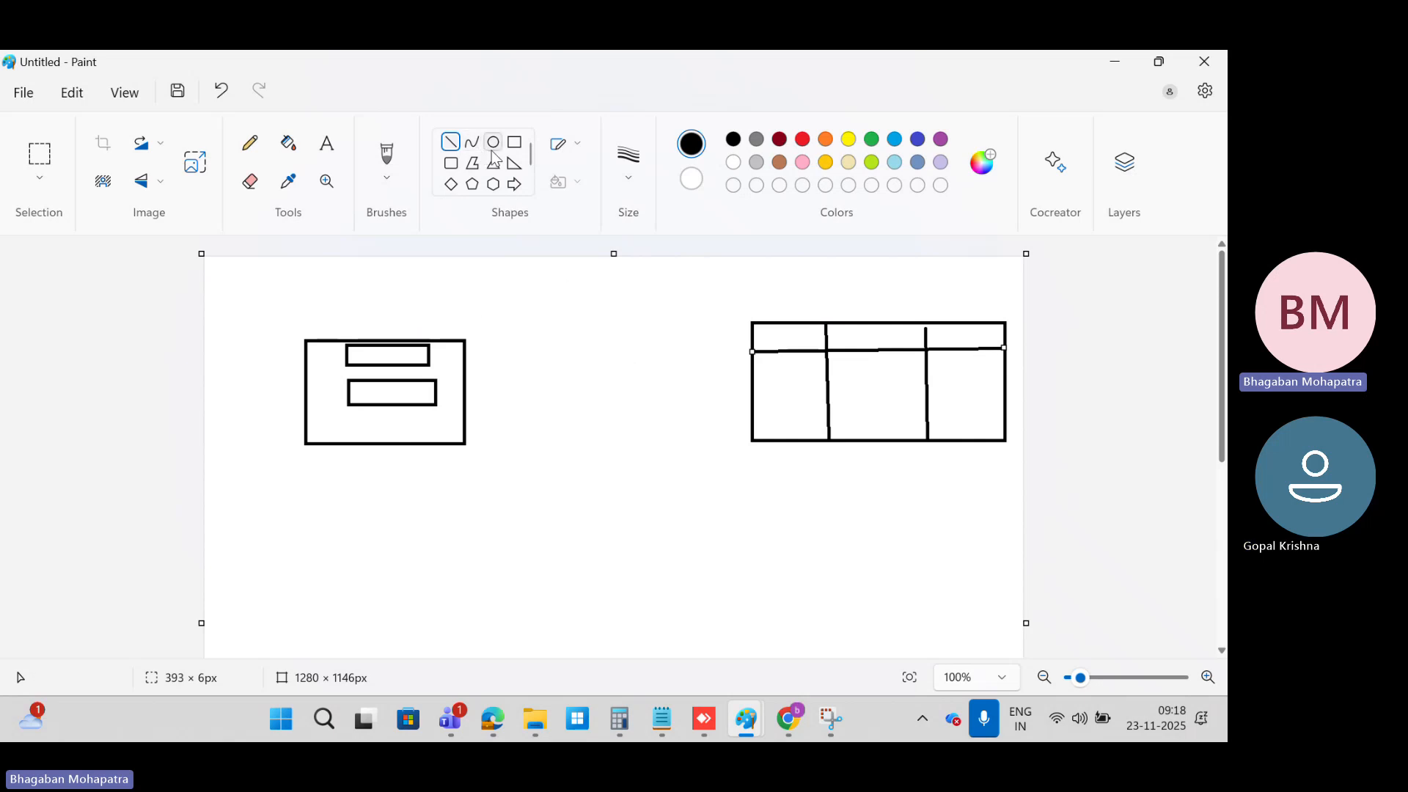
mouse_move(564, 336)
mouse_down()
mouse_move(670, 455)
mouse_move(594, 460)
mouse_up()
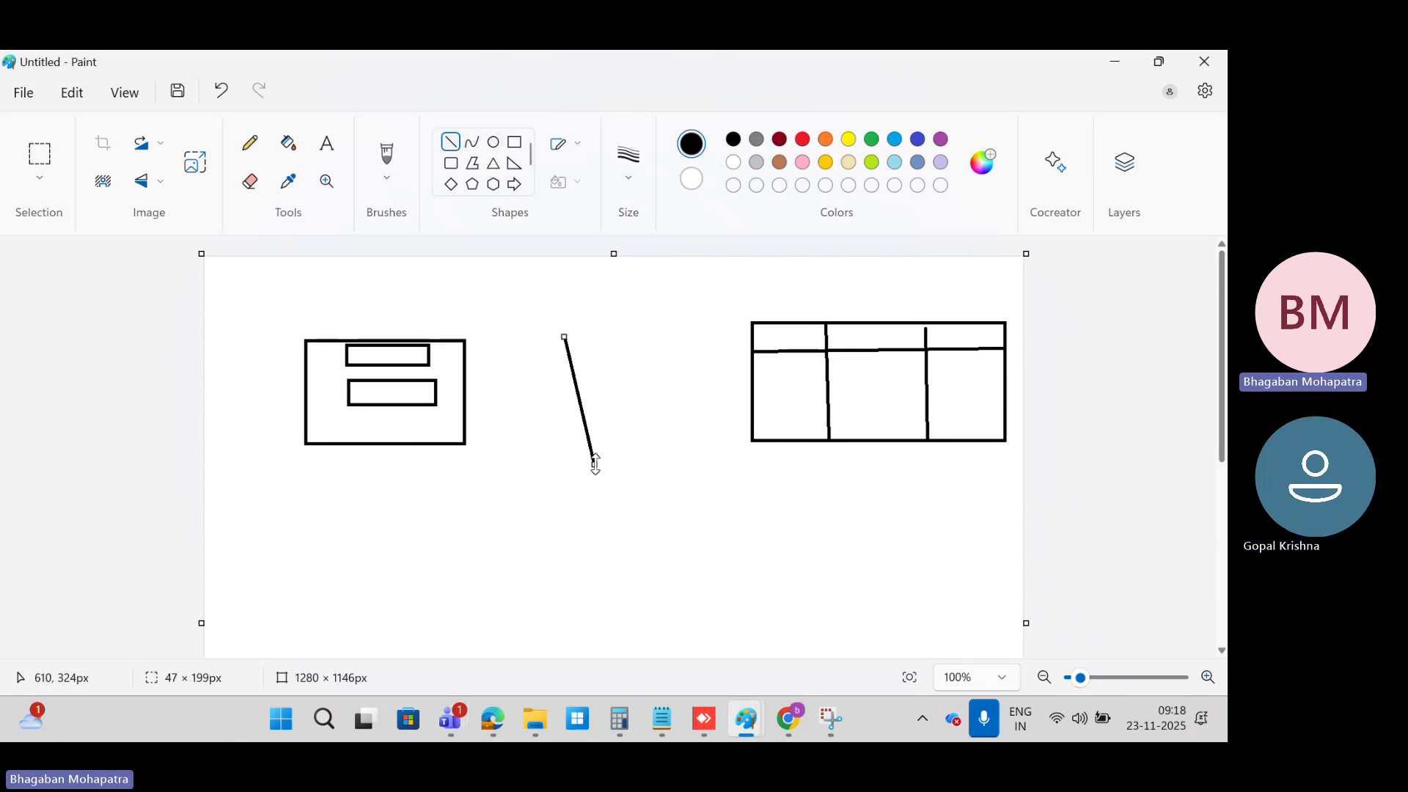
key(ctrl+z)
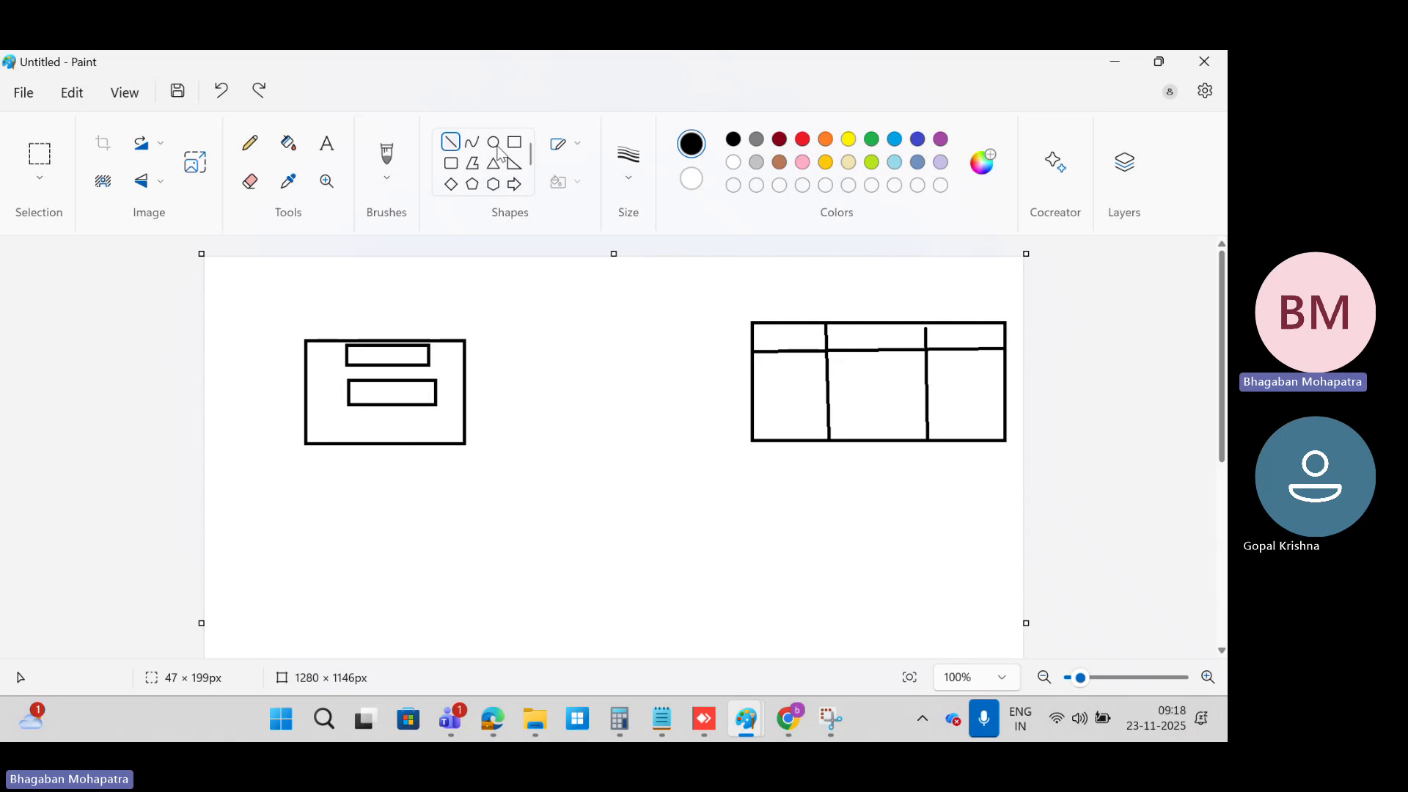
mouse_move(550, 296)
mouse_down()
mouse_move(588, 465)
mouse_move(644, 445)
mouse_up()
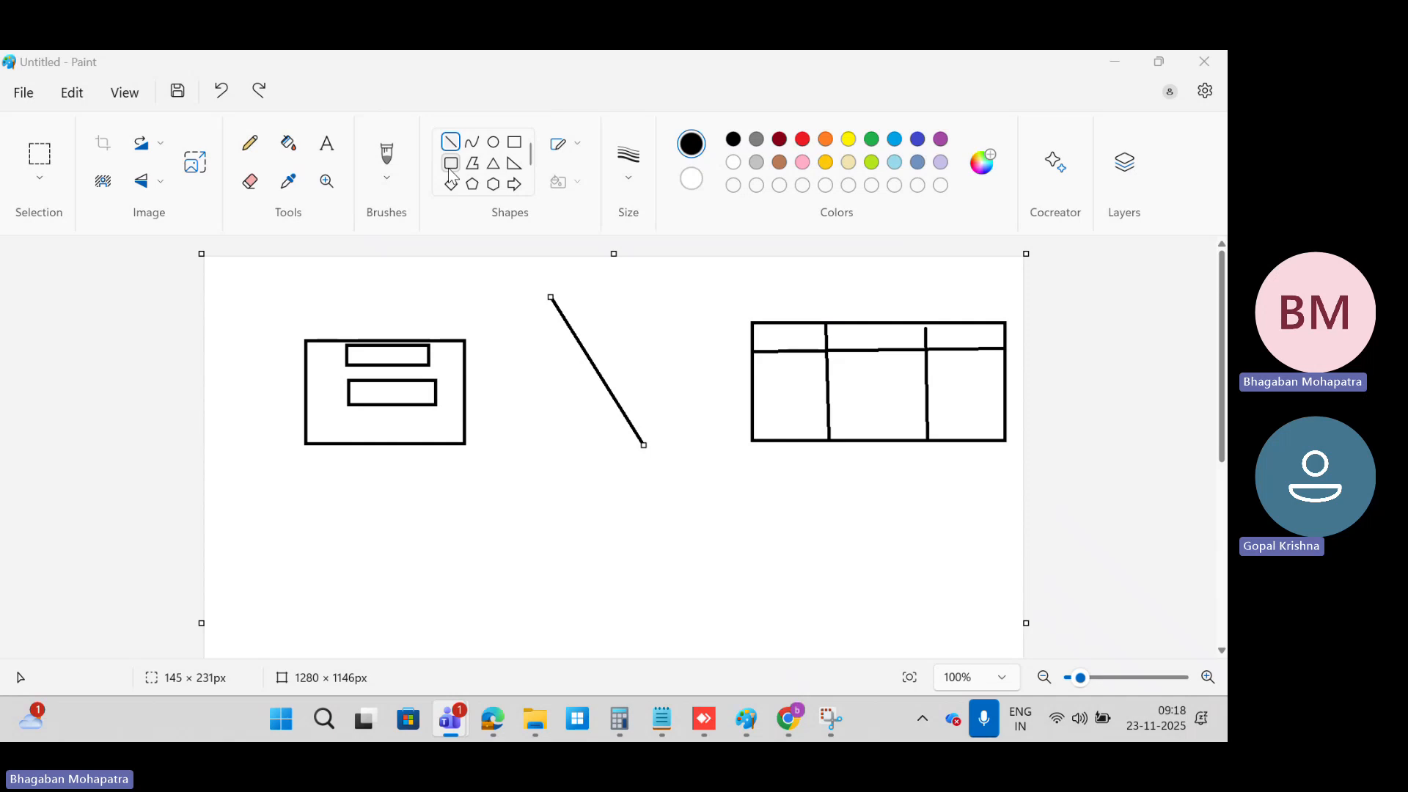
click(600, 302)
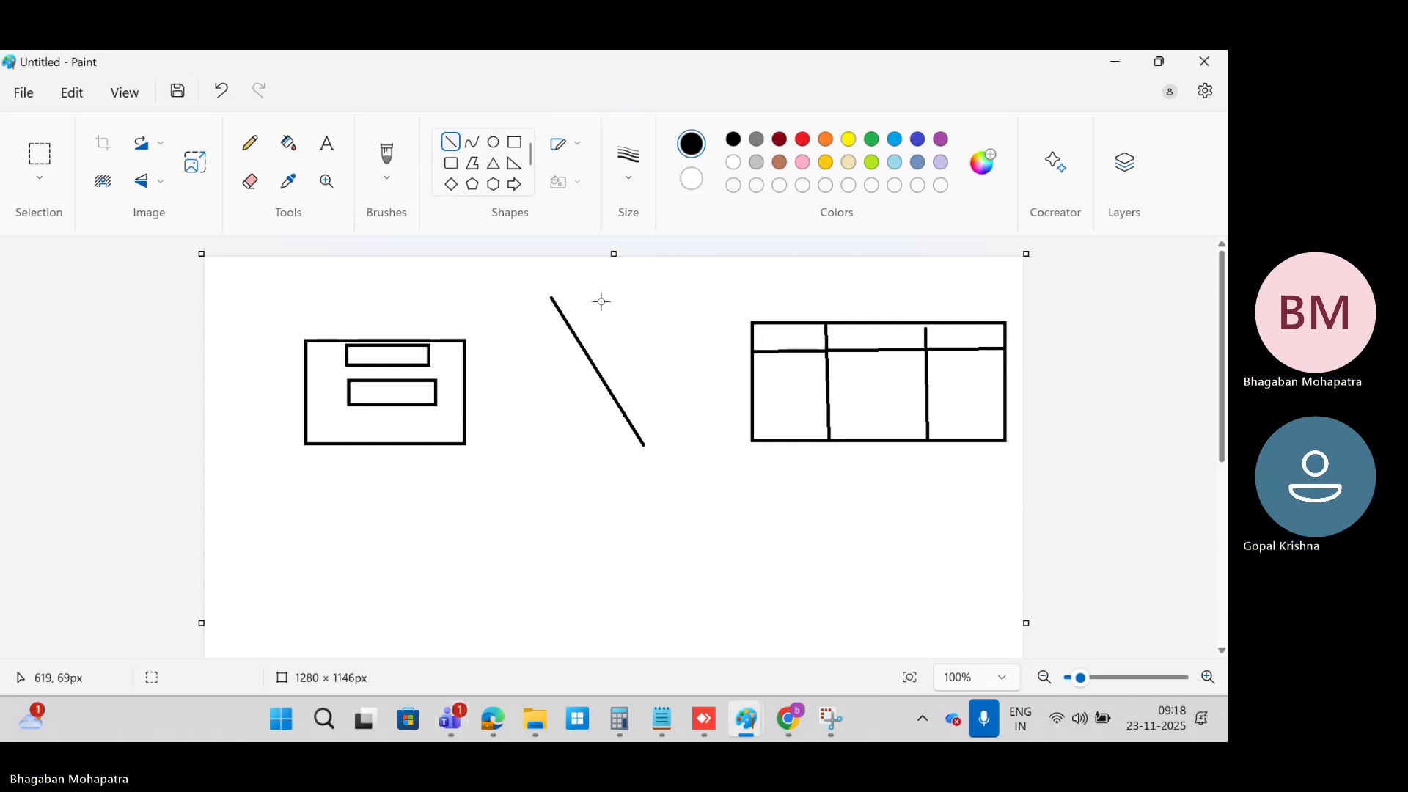
key(ctrl+z)
Step: Draw a tall rounded rectangle between the form and table sketches and connect it to both with horizontal lines
click(451, 163)
mouse_move(570, 325)
mouse_down()
mouse_move(577, 407)
mouse_move(633, 464)
mouse_up()
click(656, 539)
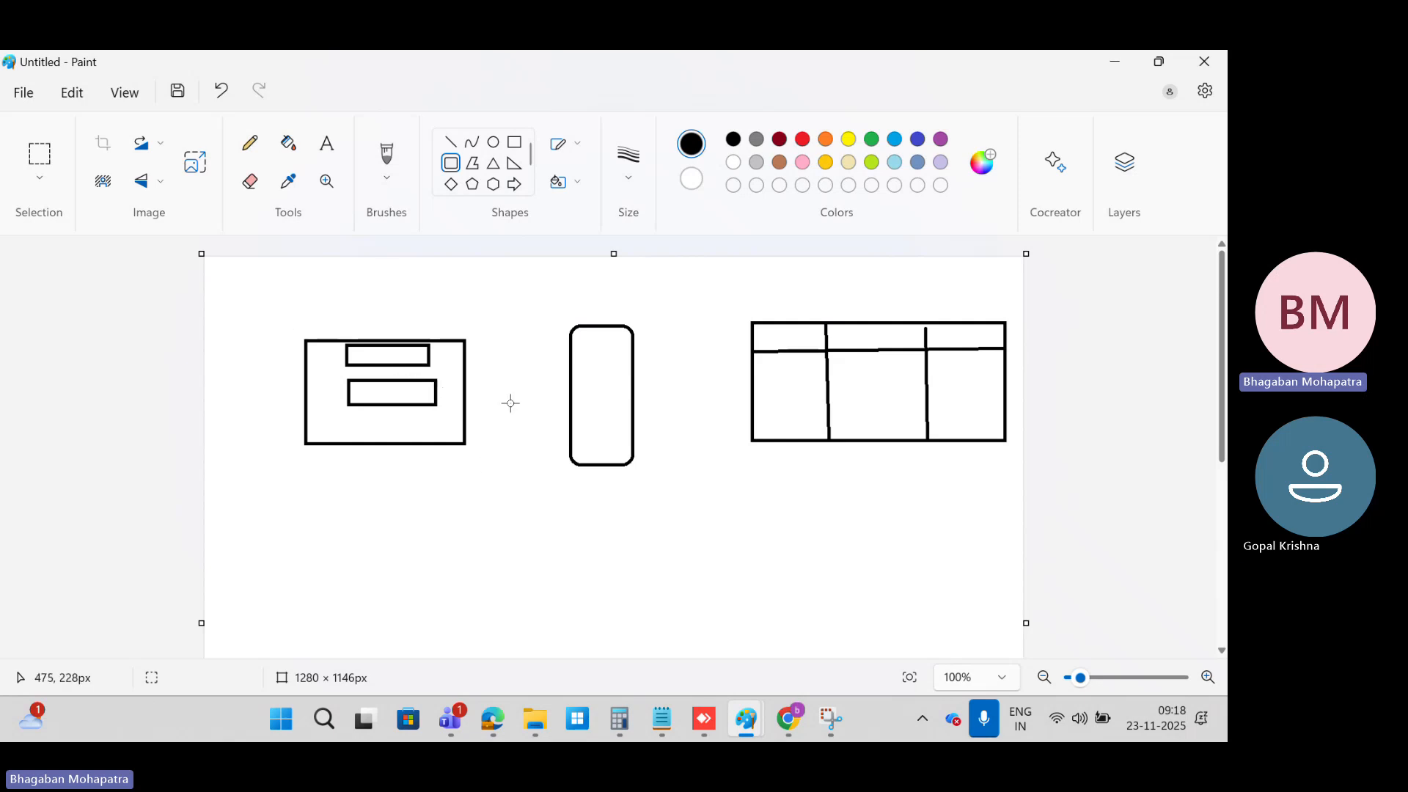
click(451, 148)
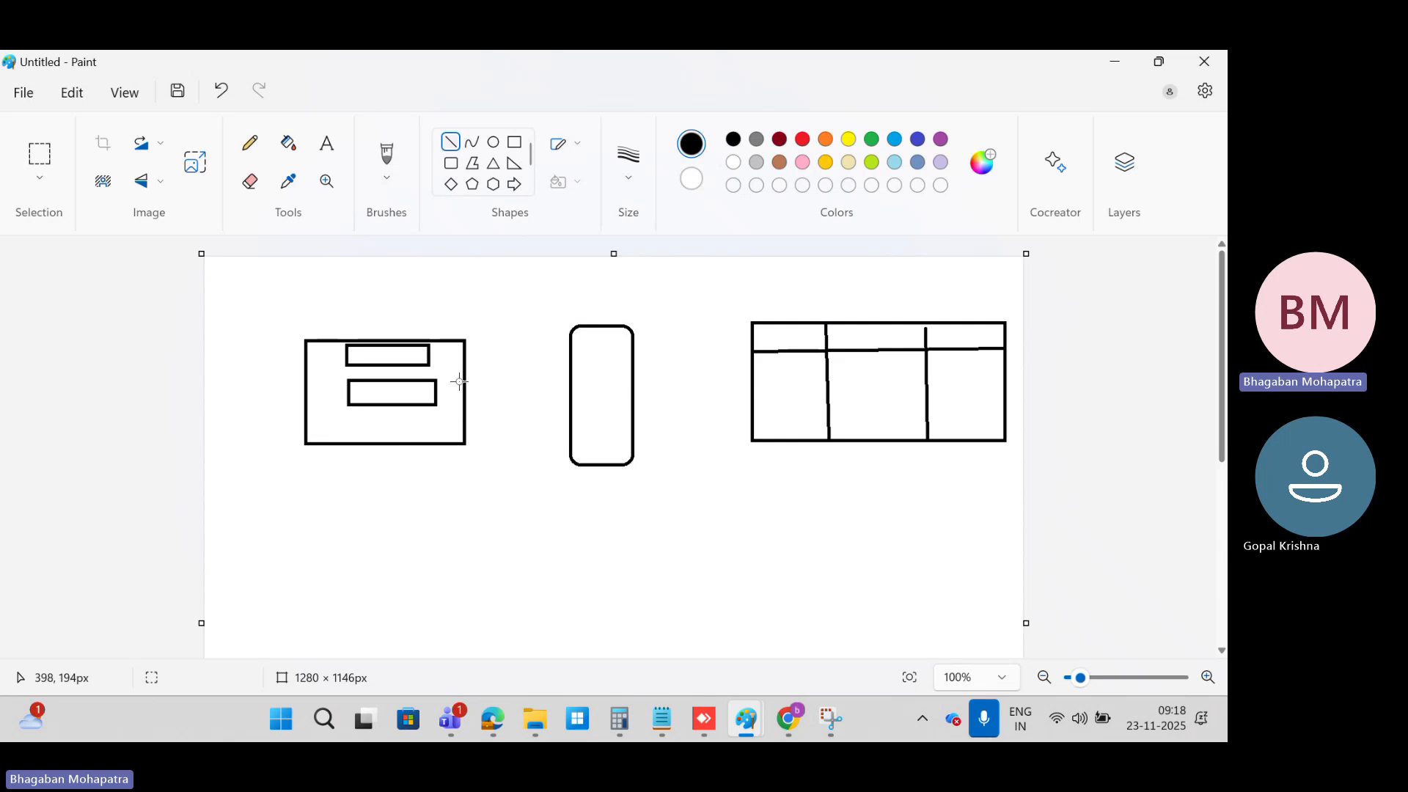
drag(460, 379, 751, 377)
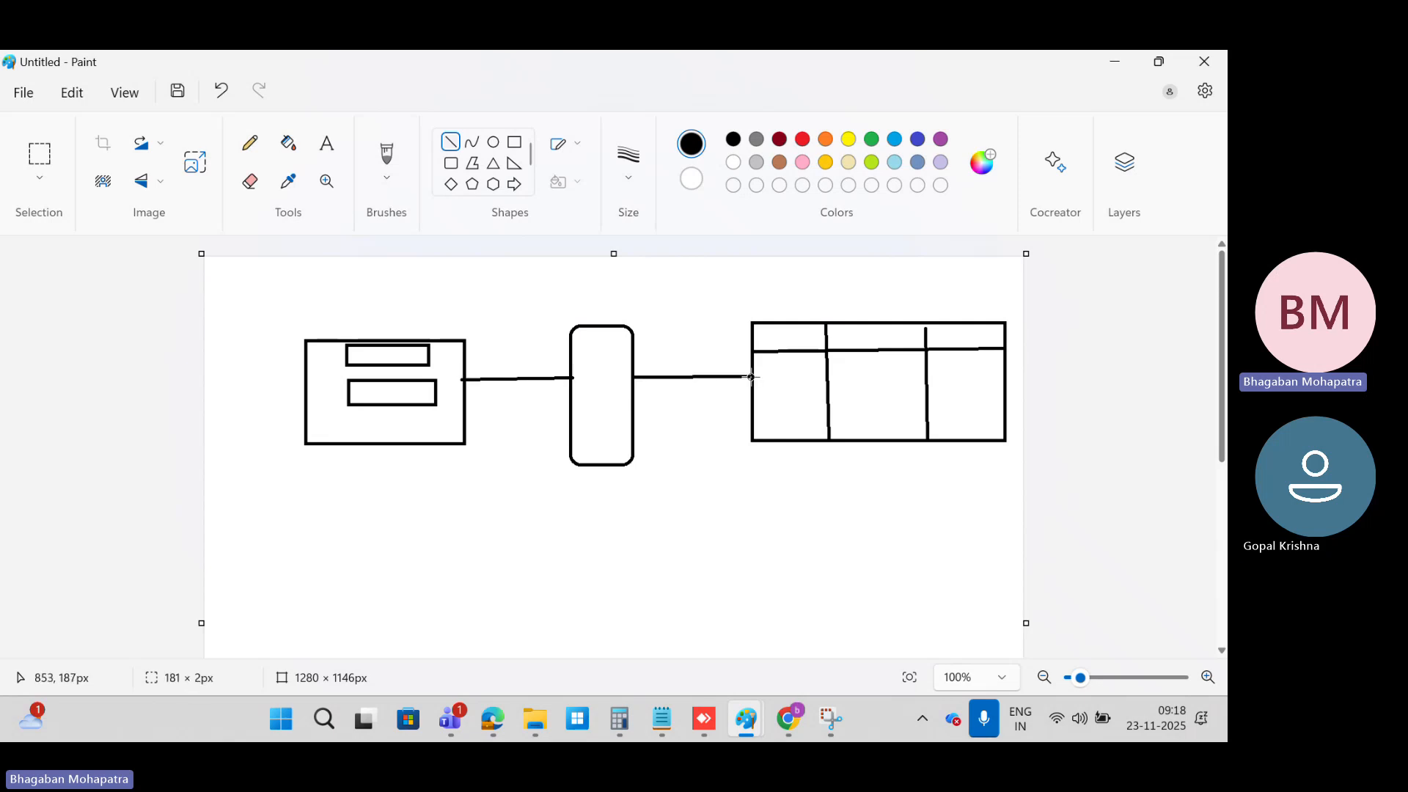
click(265, 272)
Step: Add the text labels Form above the form outline and Name beside its field boxes
click(327, 143)
click(309, 317)
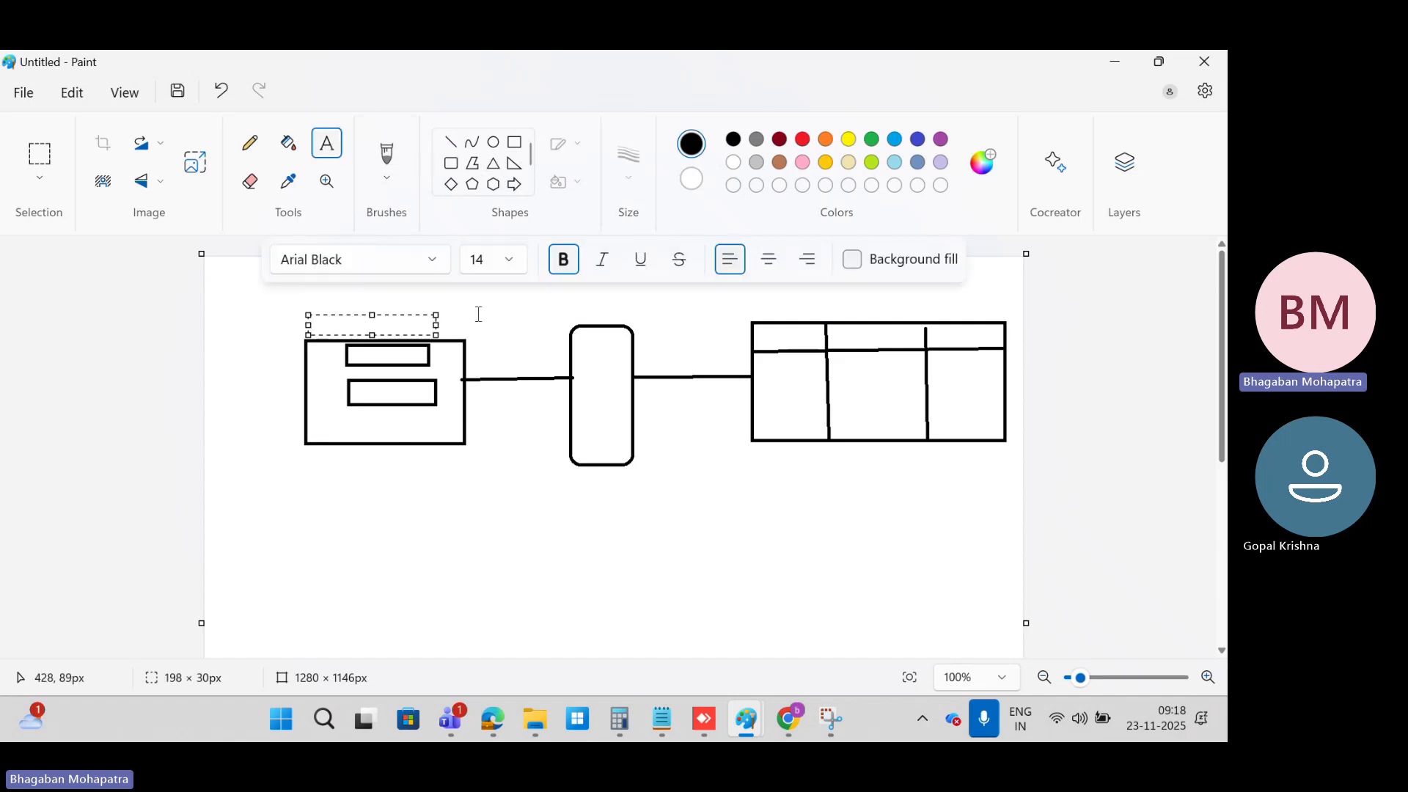
text(Form)
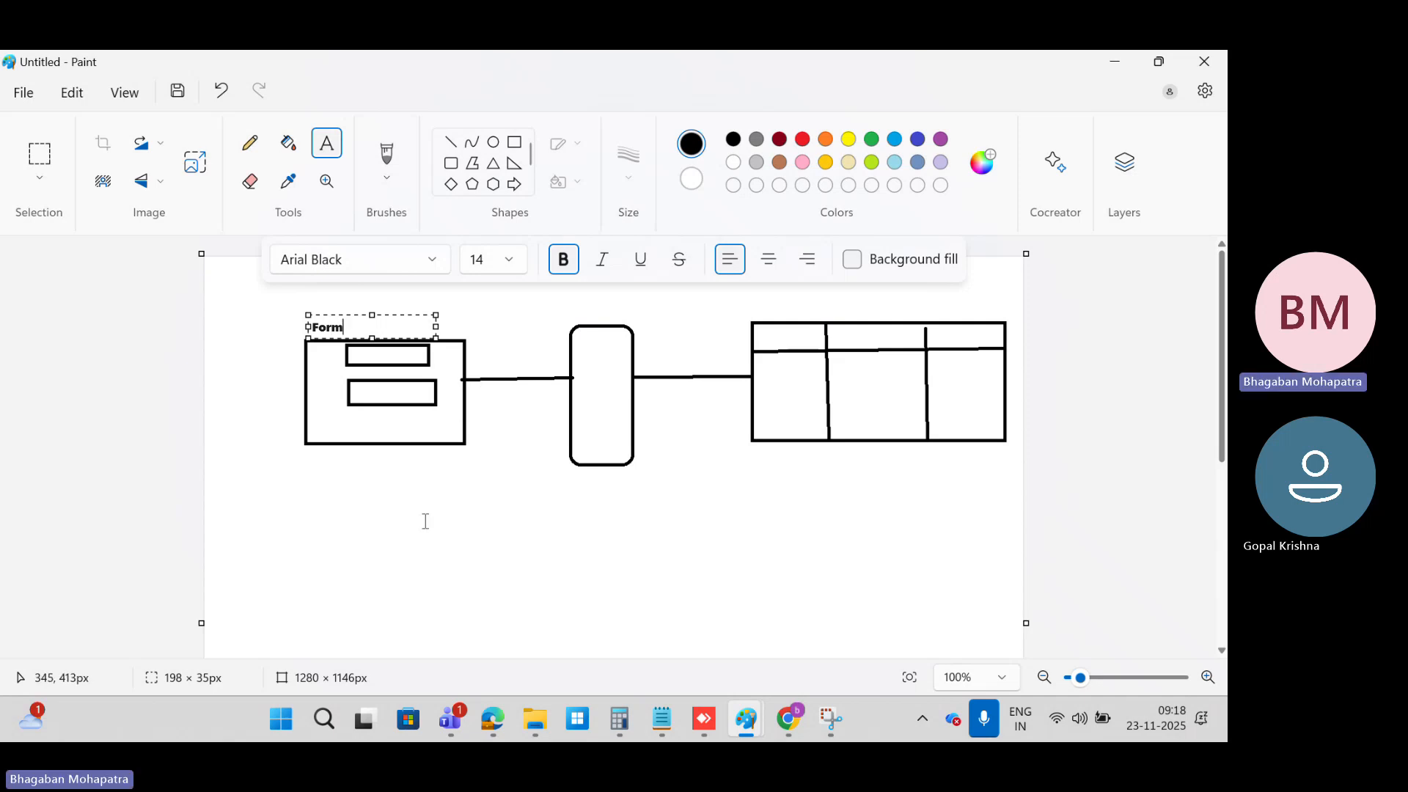
click(329, 356)
click(311, 358)
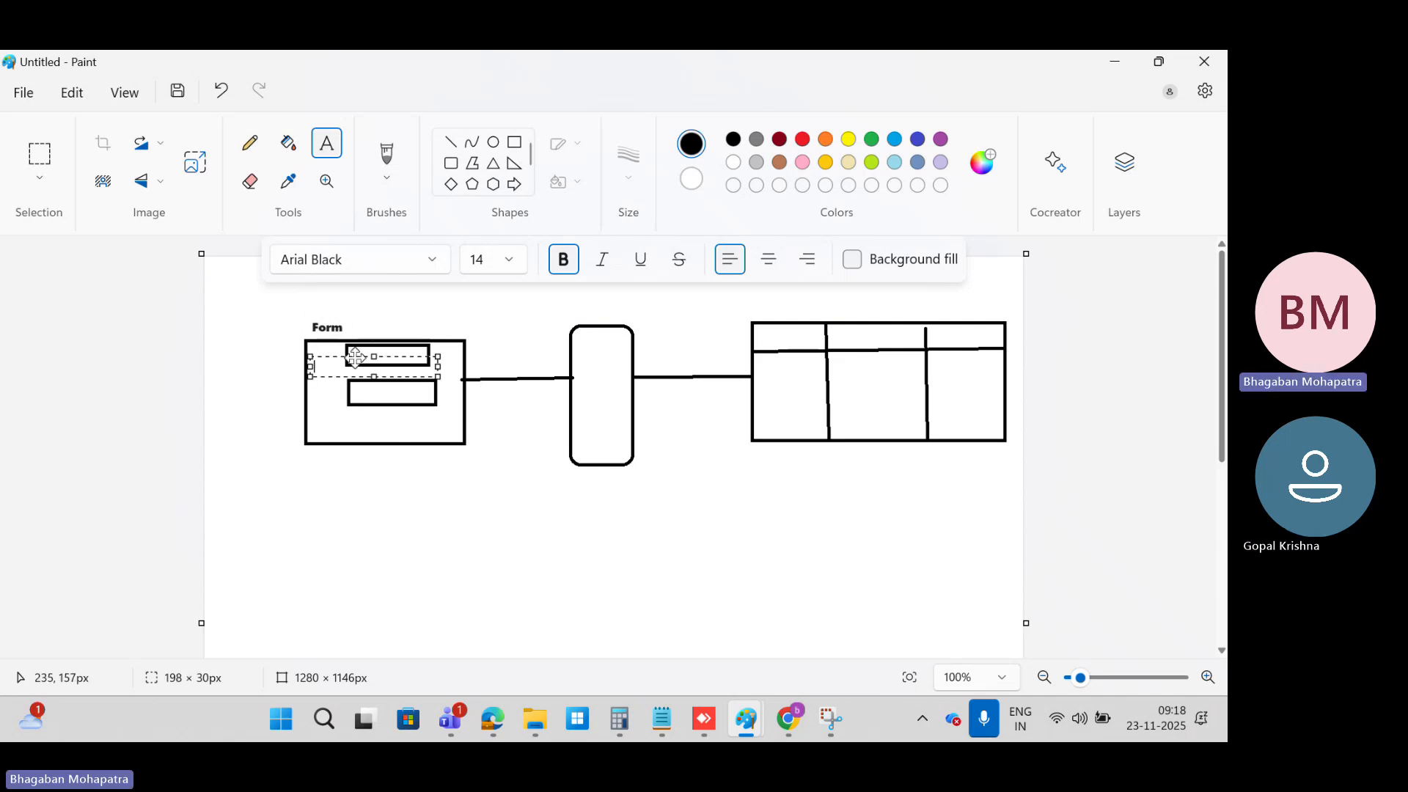
text(Nam)
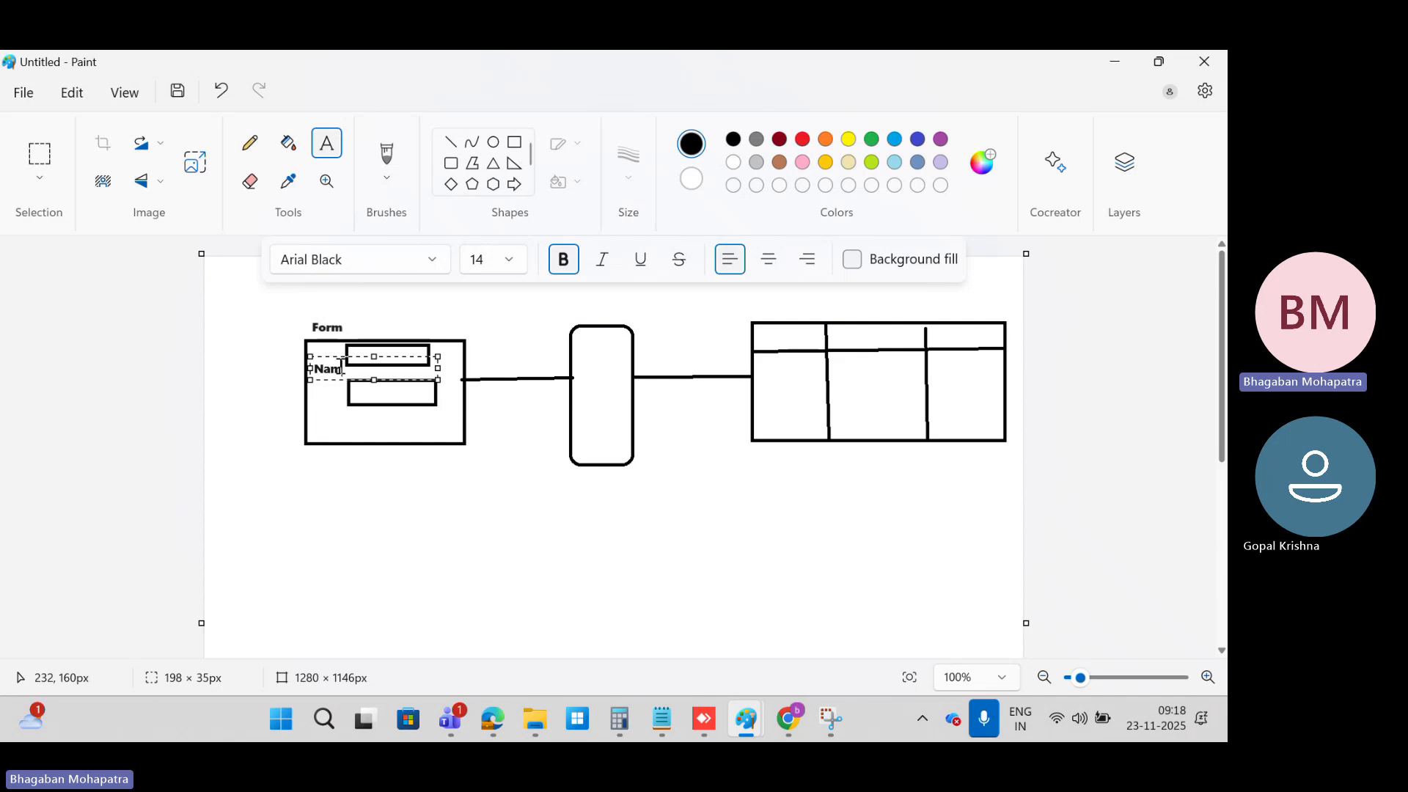
text(e)
click(313, 404)
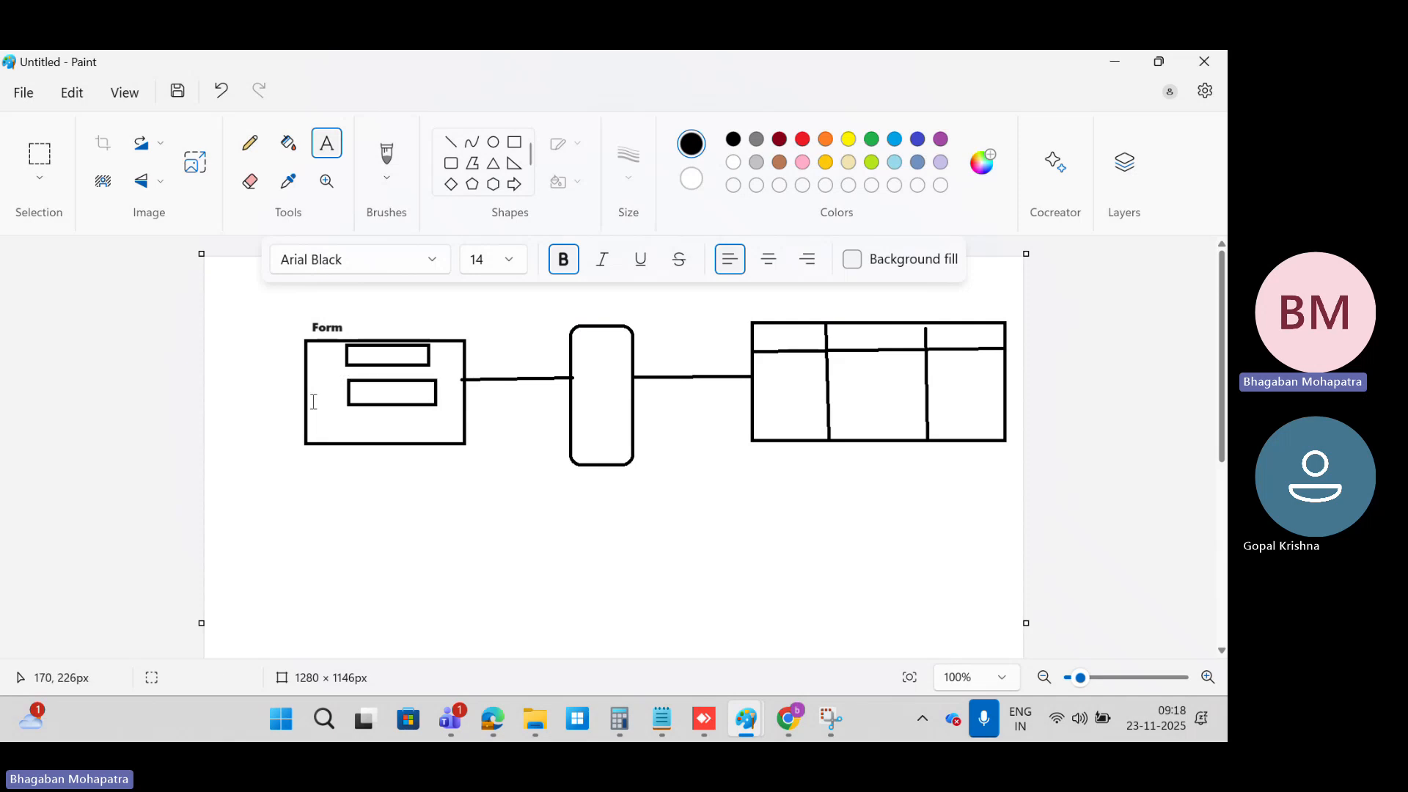
click(322, 396)
click(421, 581)
Step: Label the rounded rectangle between the form and the table as Business Logic
click(575, 345)
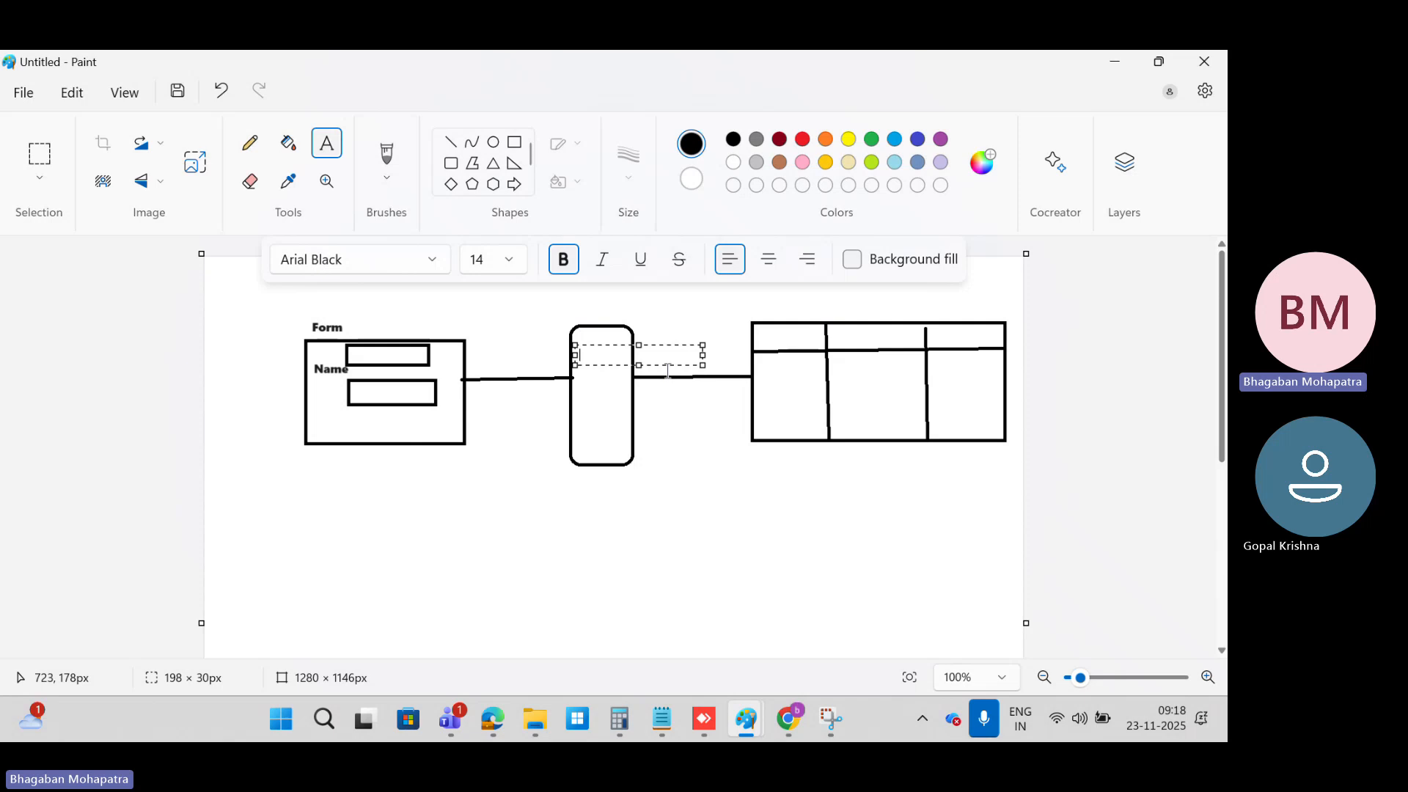
text(B)
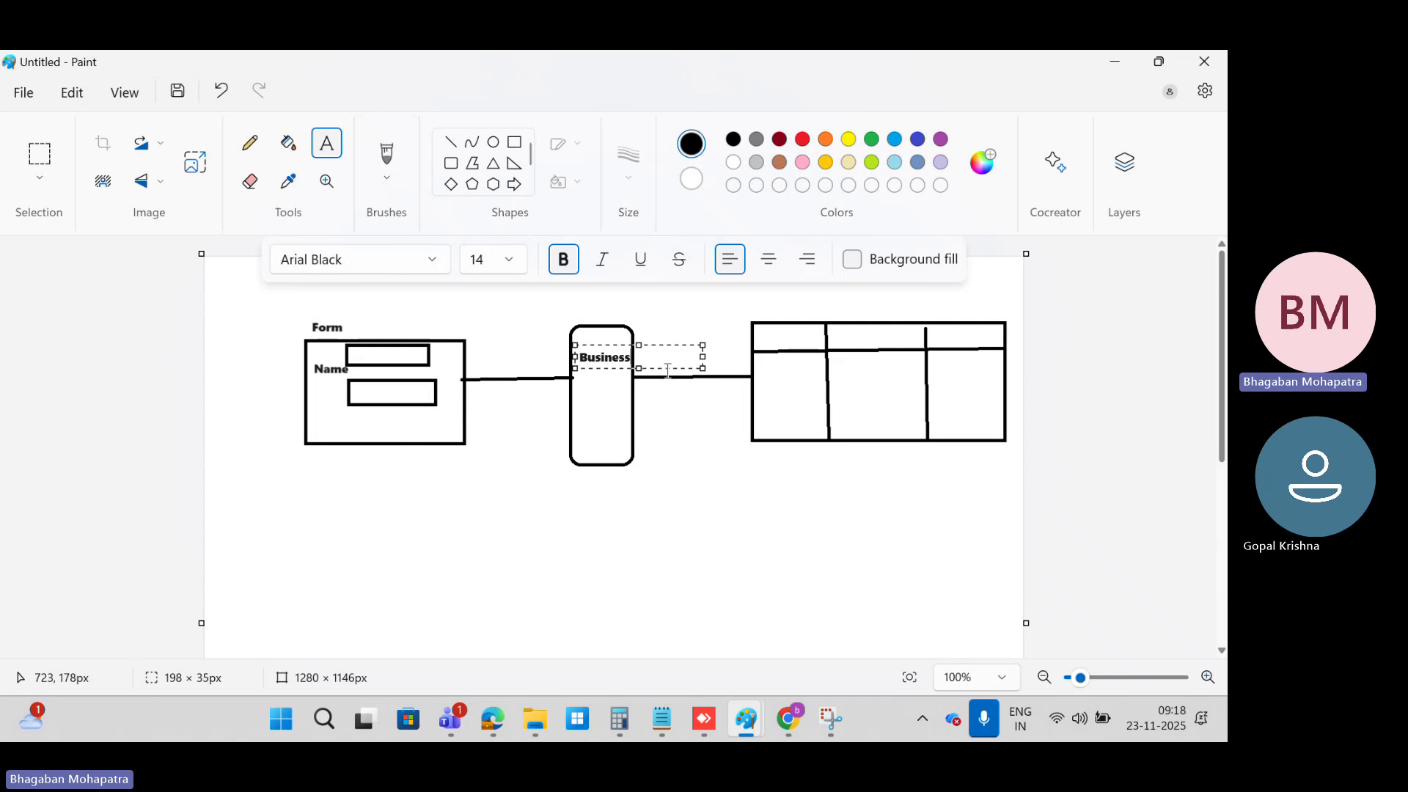
text(usiness Logic)
click(657, 444)
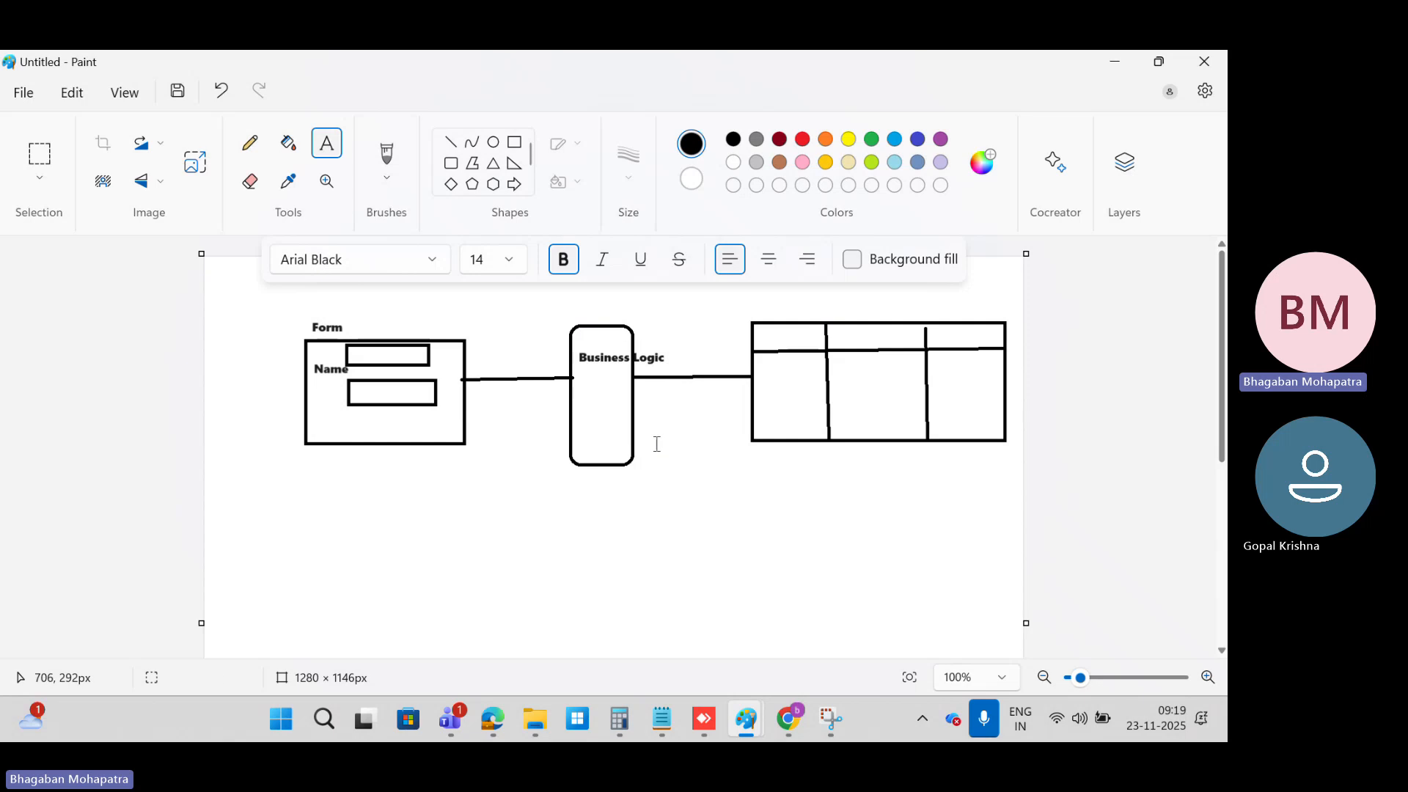
click(772, 340)
click(792, 402)
click(767, 334)
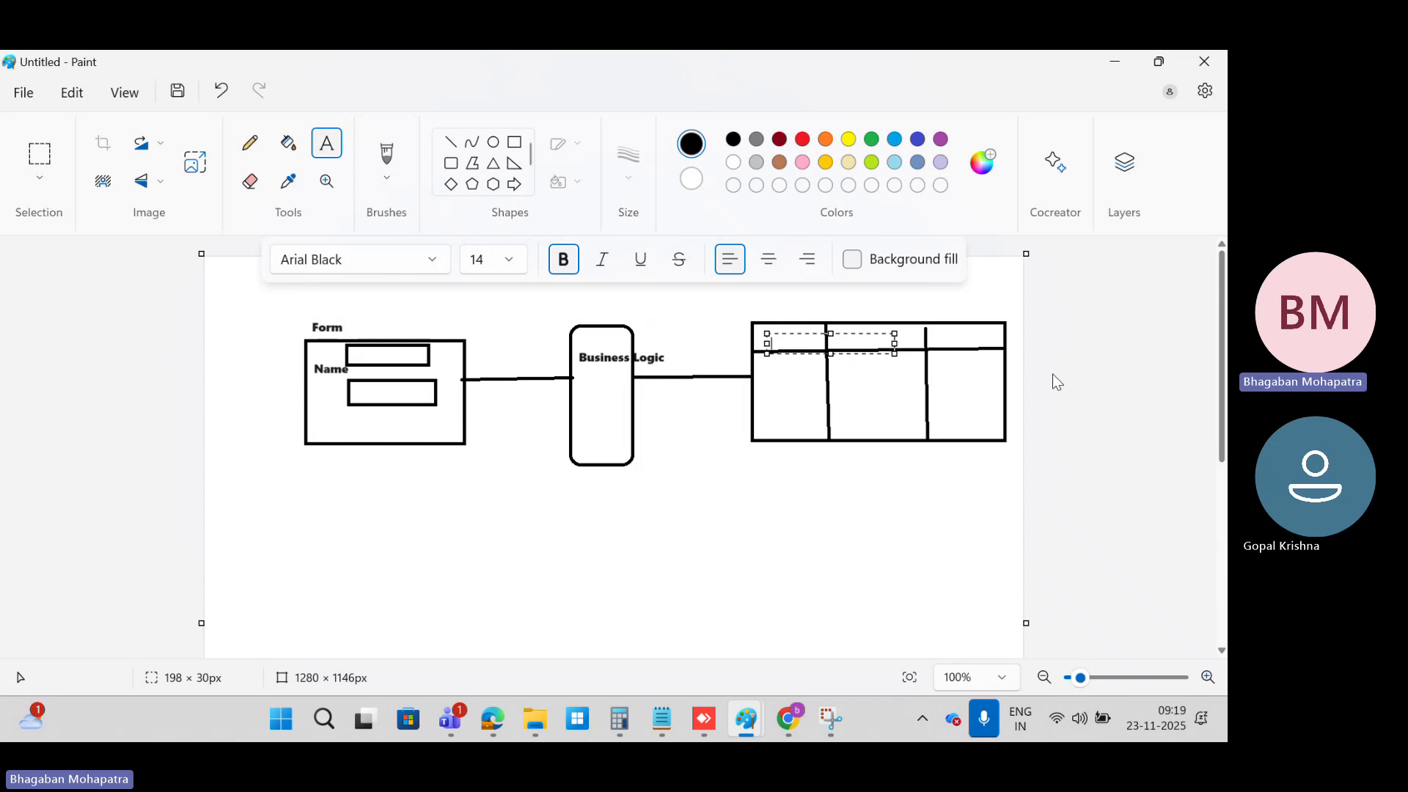
click(951, 485)
Step: Add the text label table above the table sketch
click(776, 303)
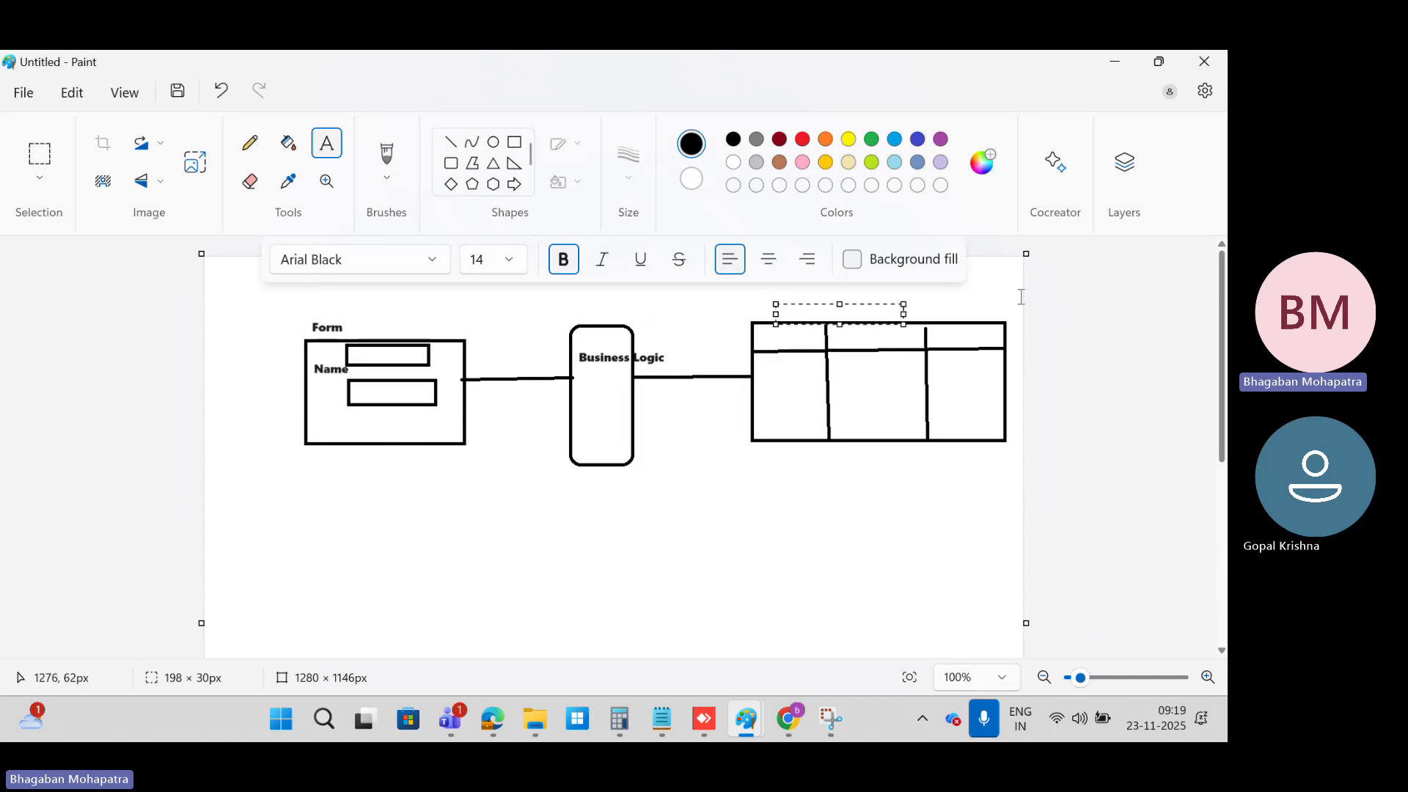
text(table)
click(971, 375)
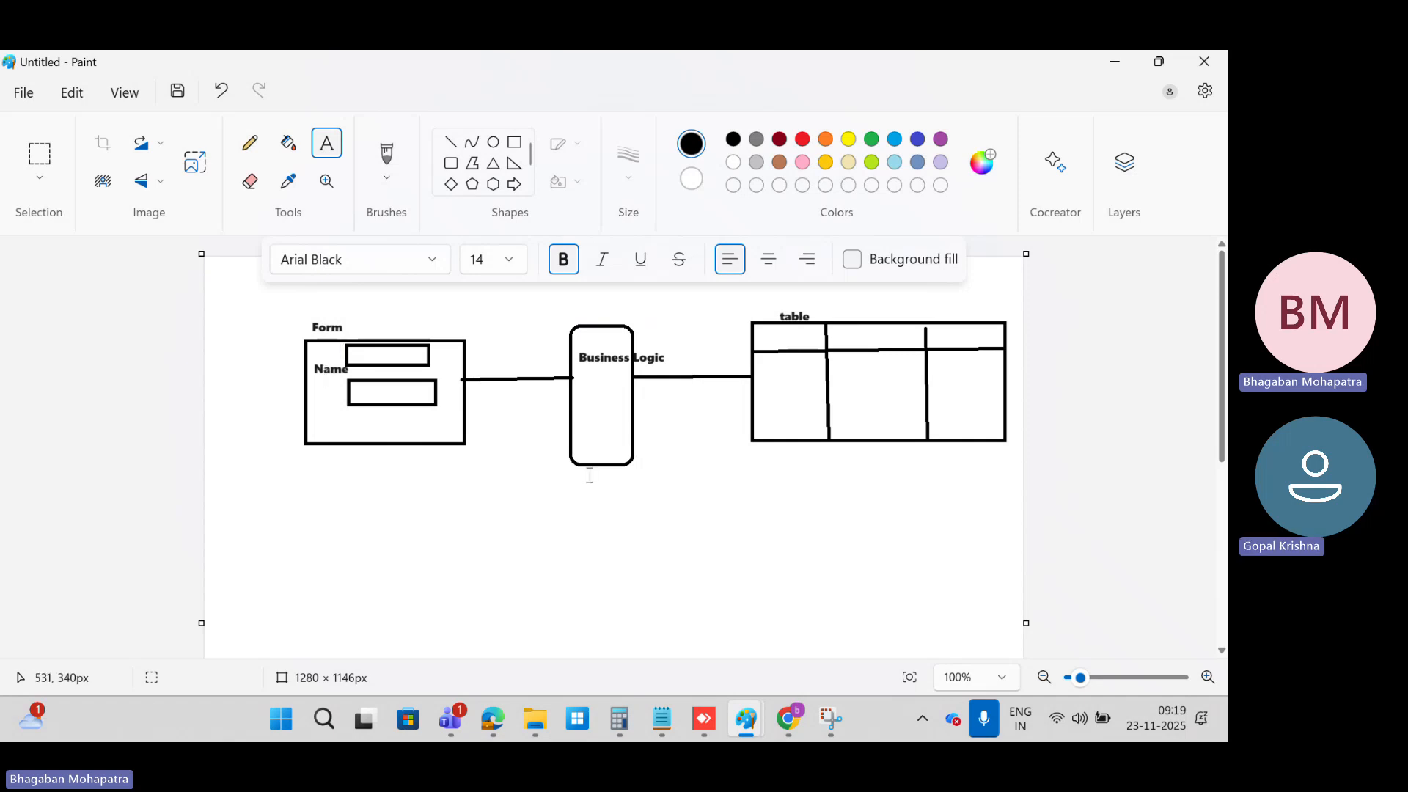
Step: Switch to the course notes in Chrome and highlight sys_id in the heading What is a sys_id?
click(801, 739)
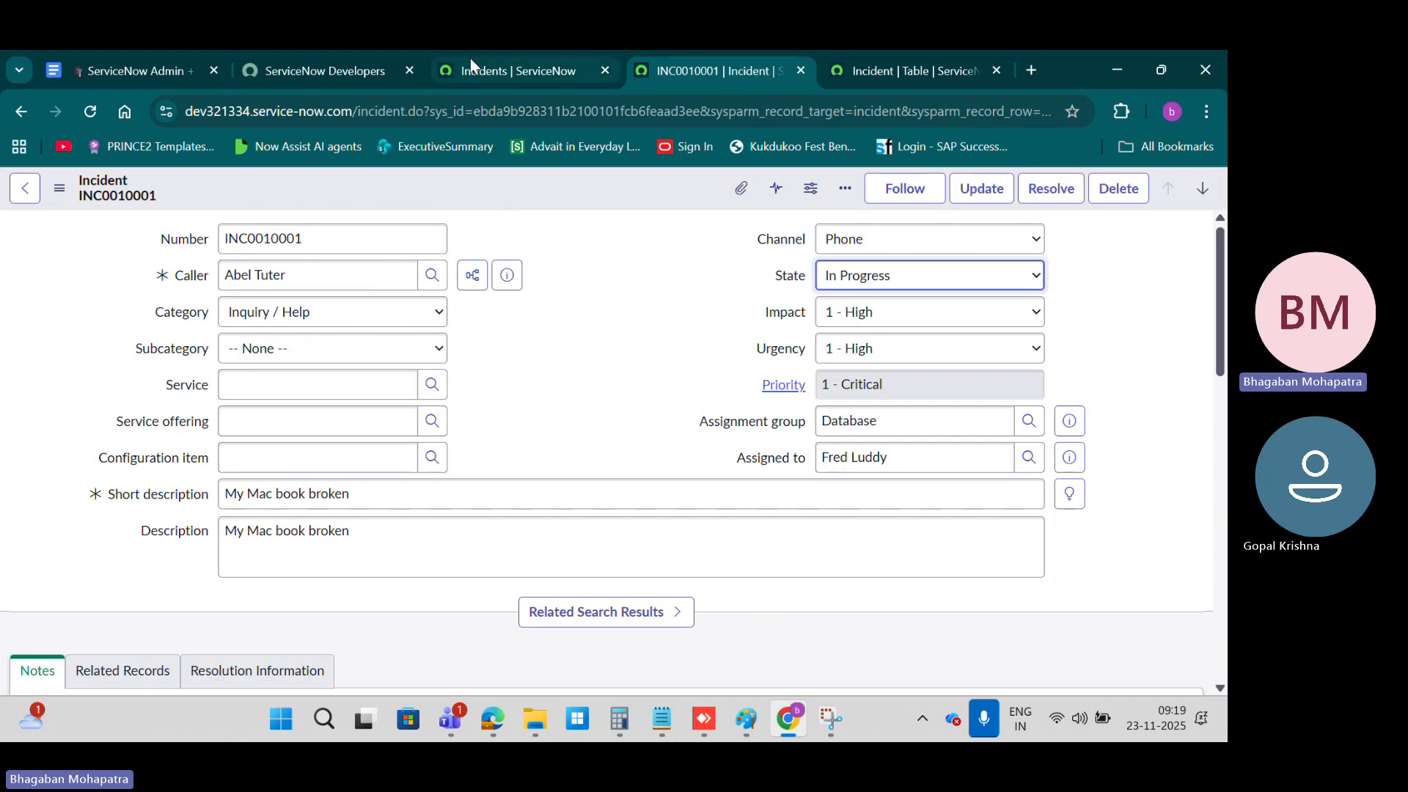
click(484, 71)
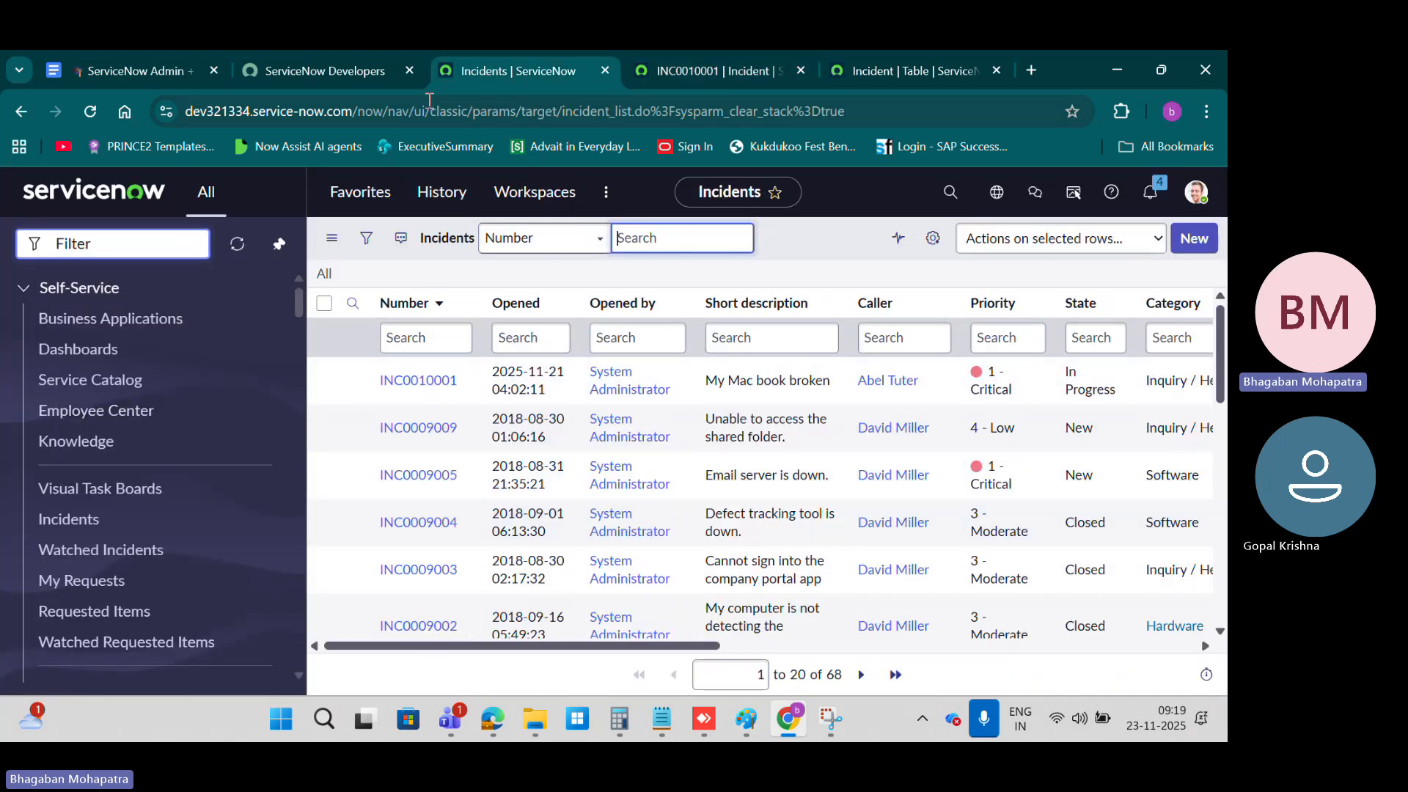
click(151, 67)
scroll(752, 470, down, 4)
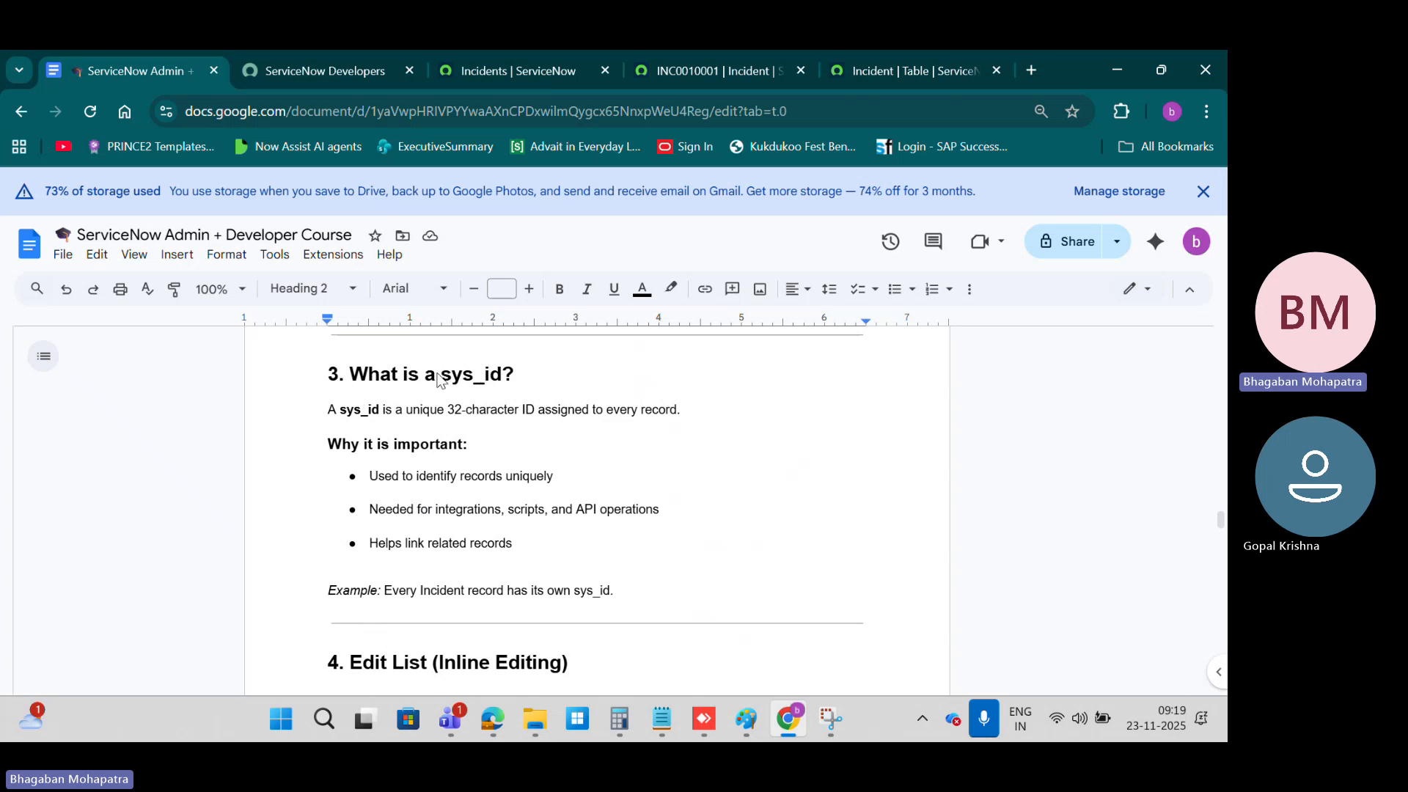
drag(436, 375, 506, 370)
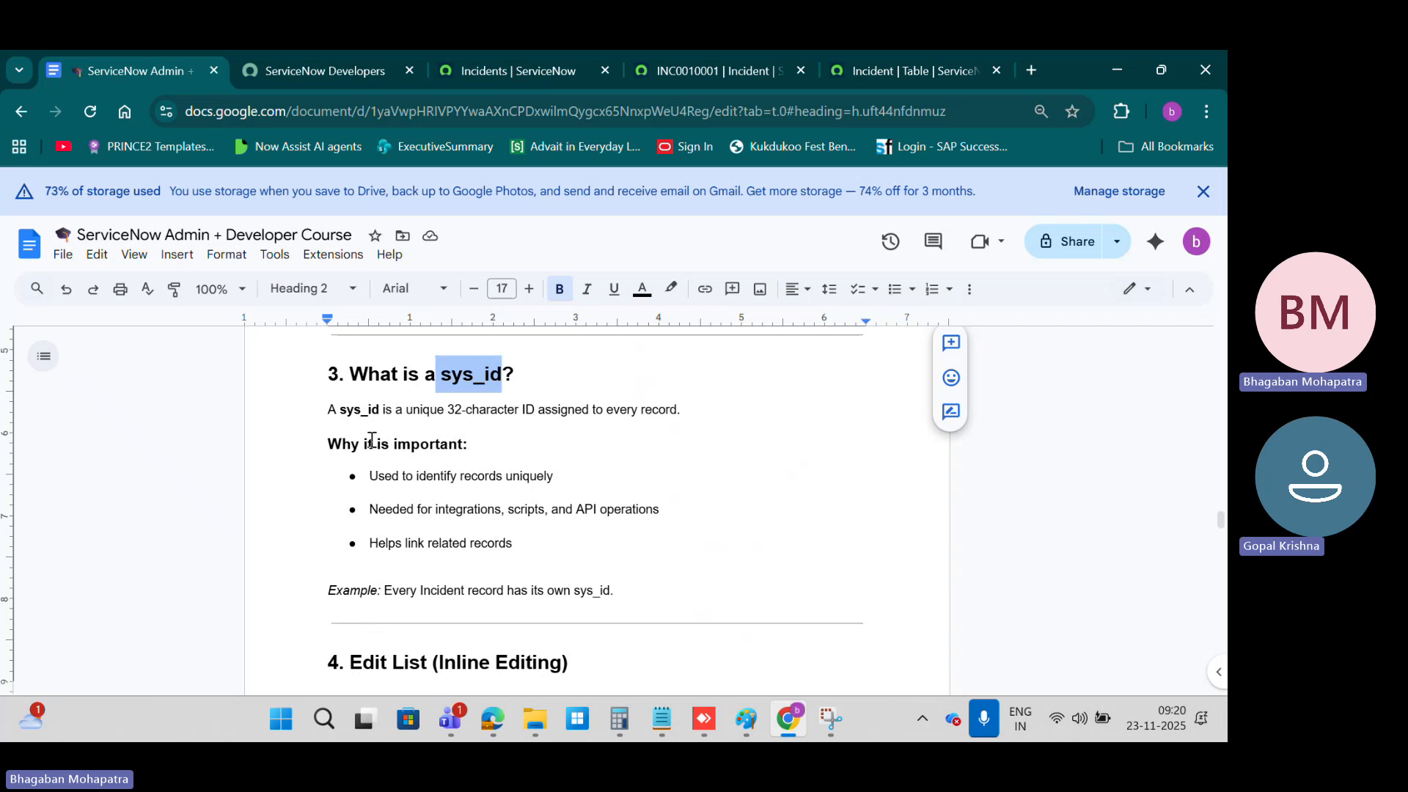
click(331, 407)
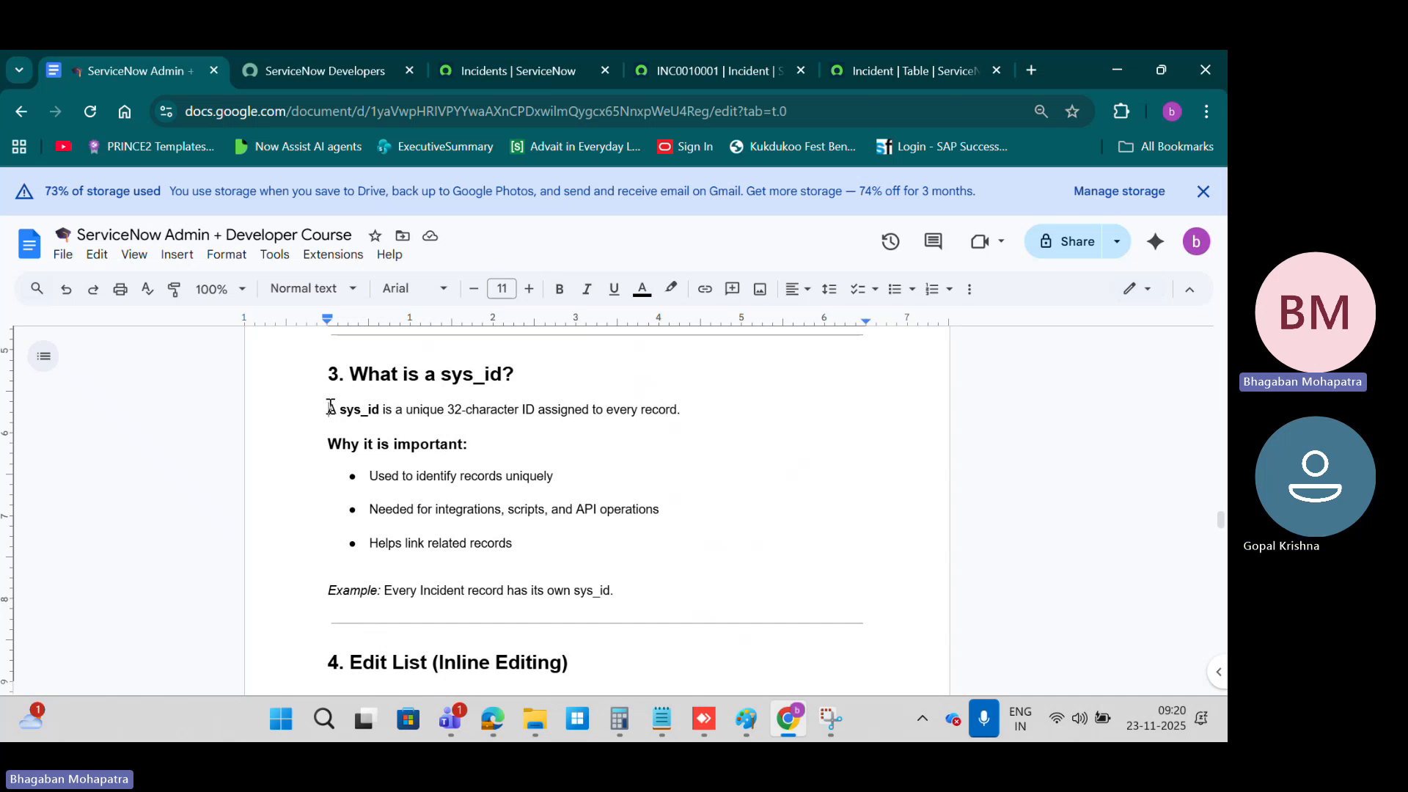
click(441, 373)
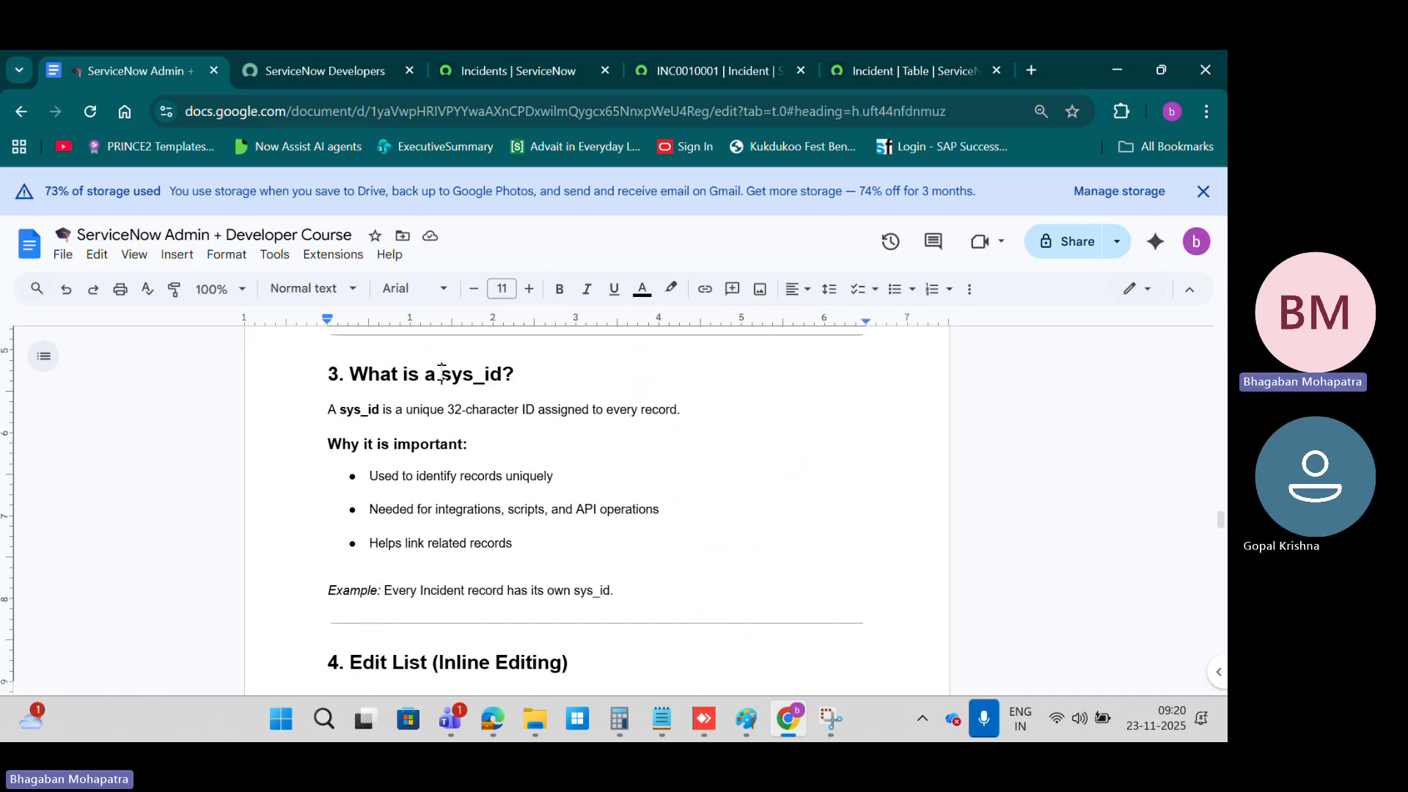
drag(441, 373, 508, 373)
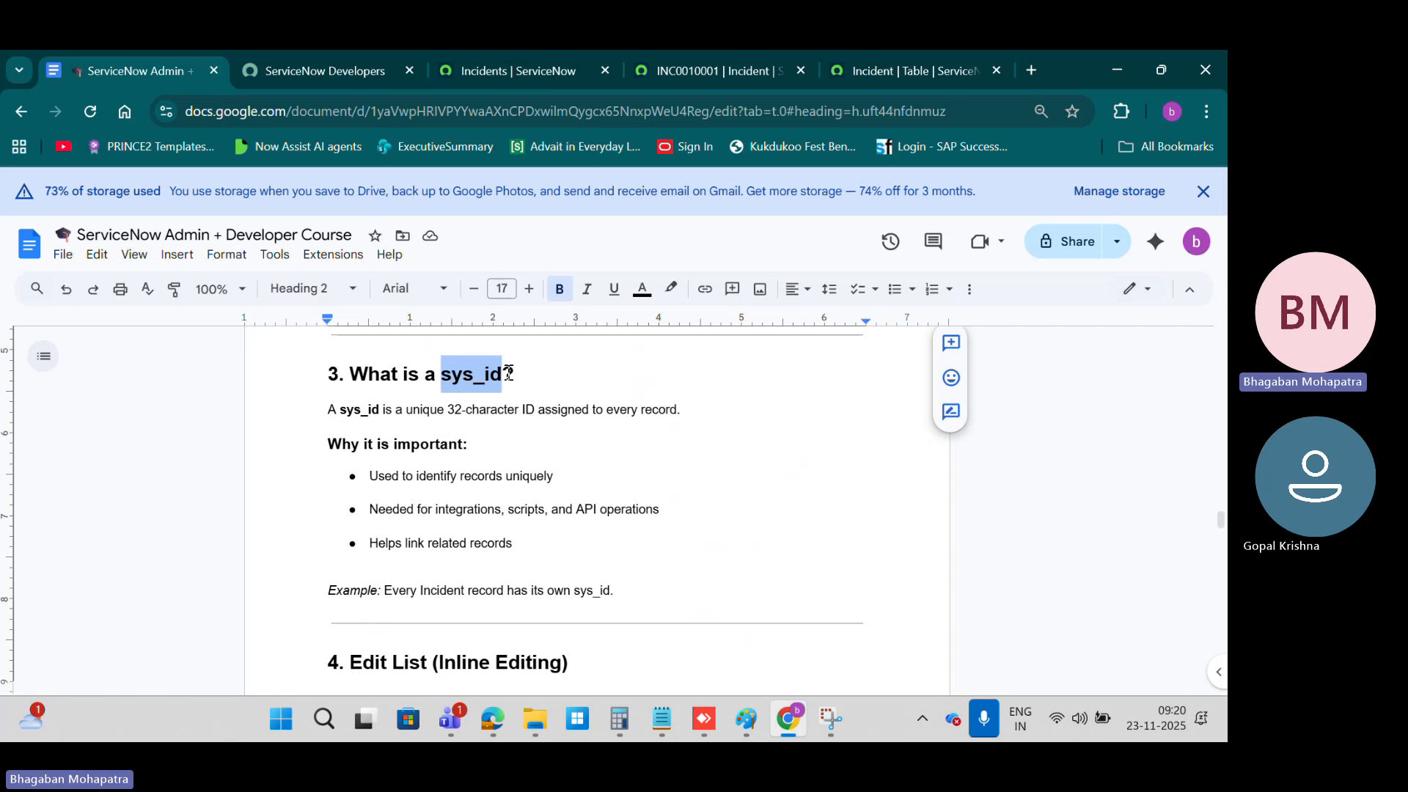
Step: Copy the sys_id of incident INC0010001 from its record form
click(869, 72)
click(687, 67)
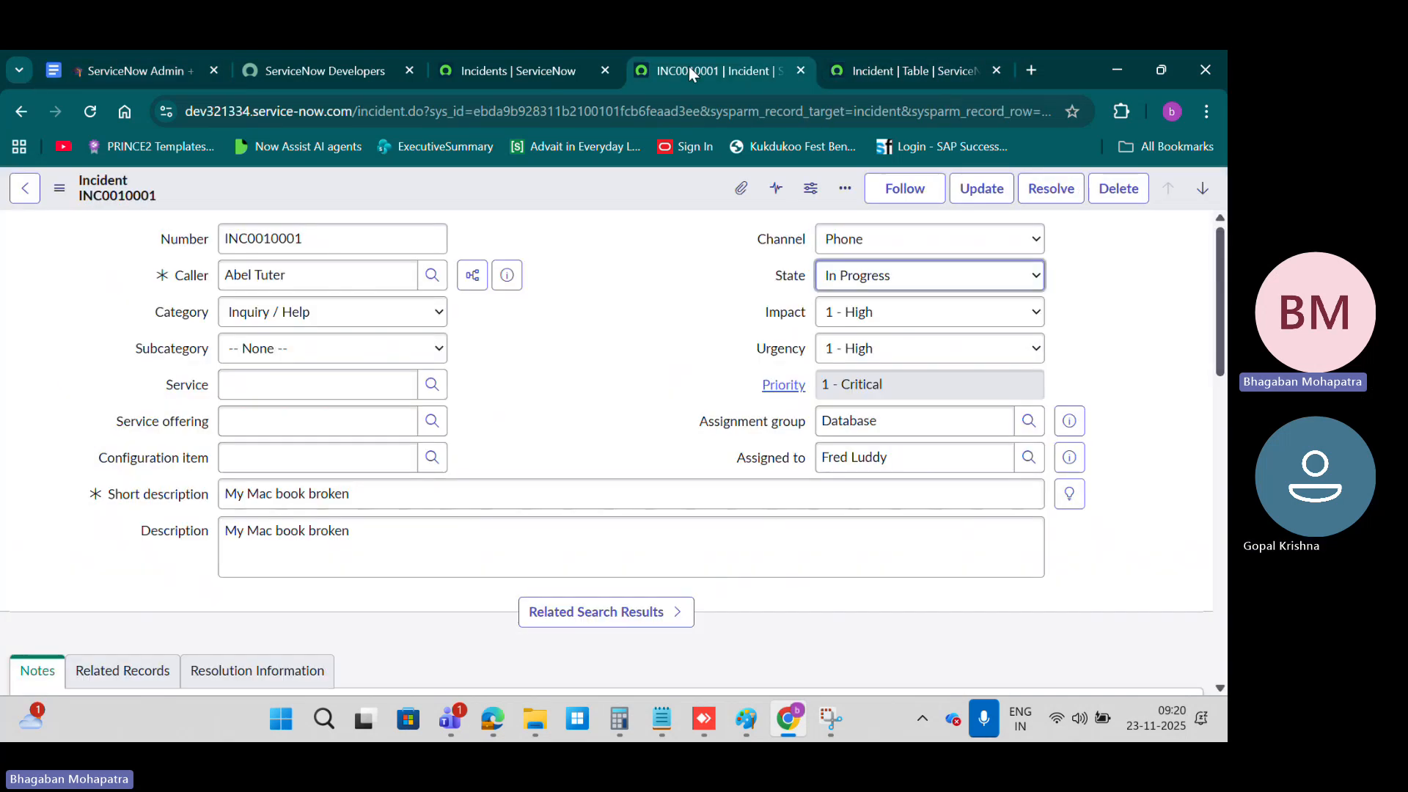
drag(330, 245, 229, 244)
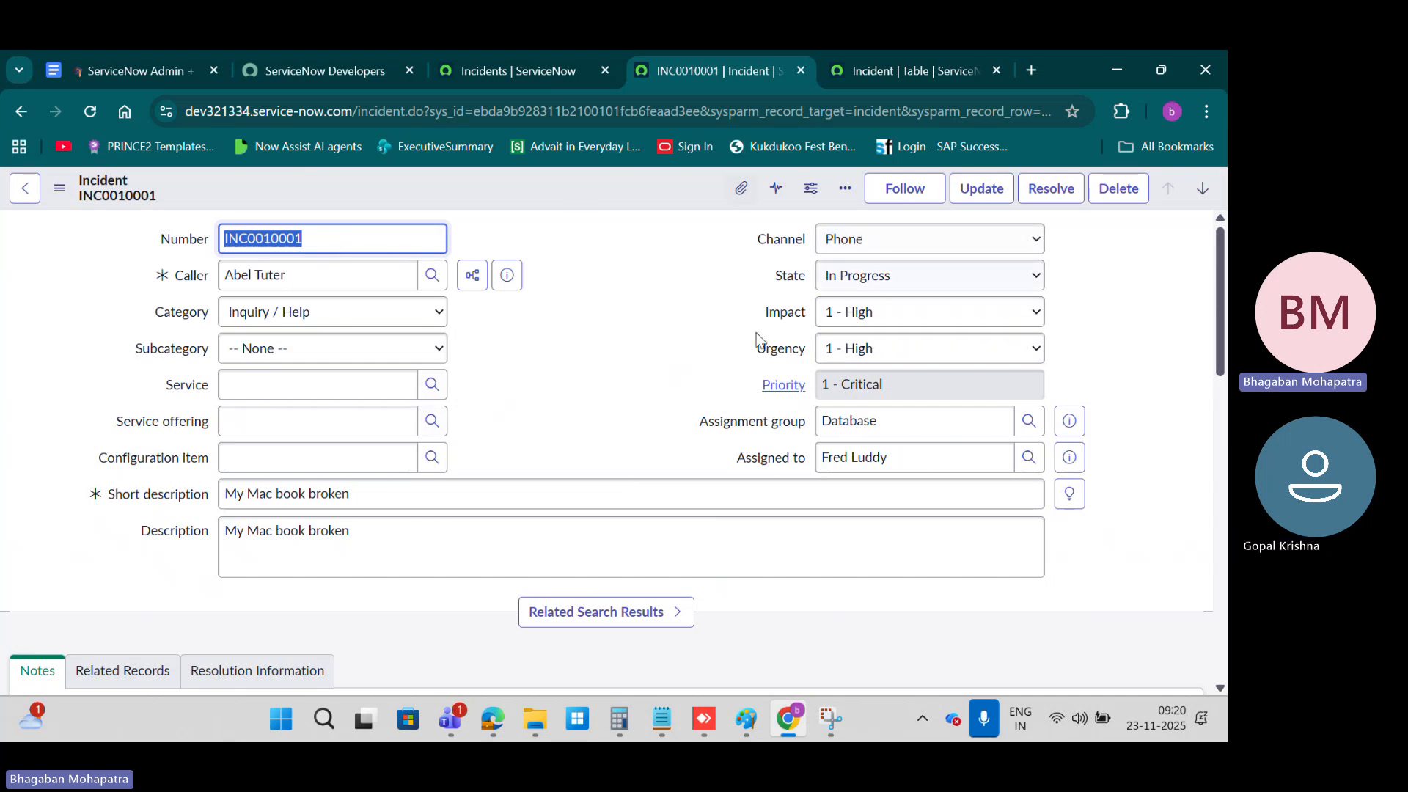
right_click(512, 192)
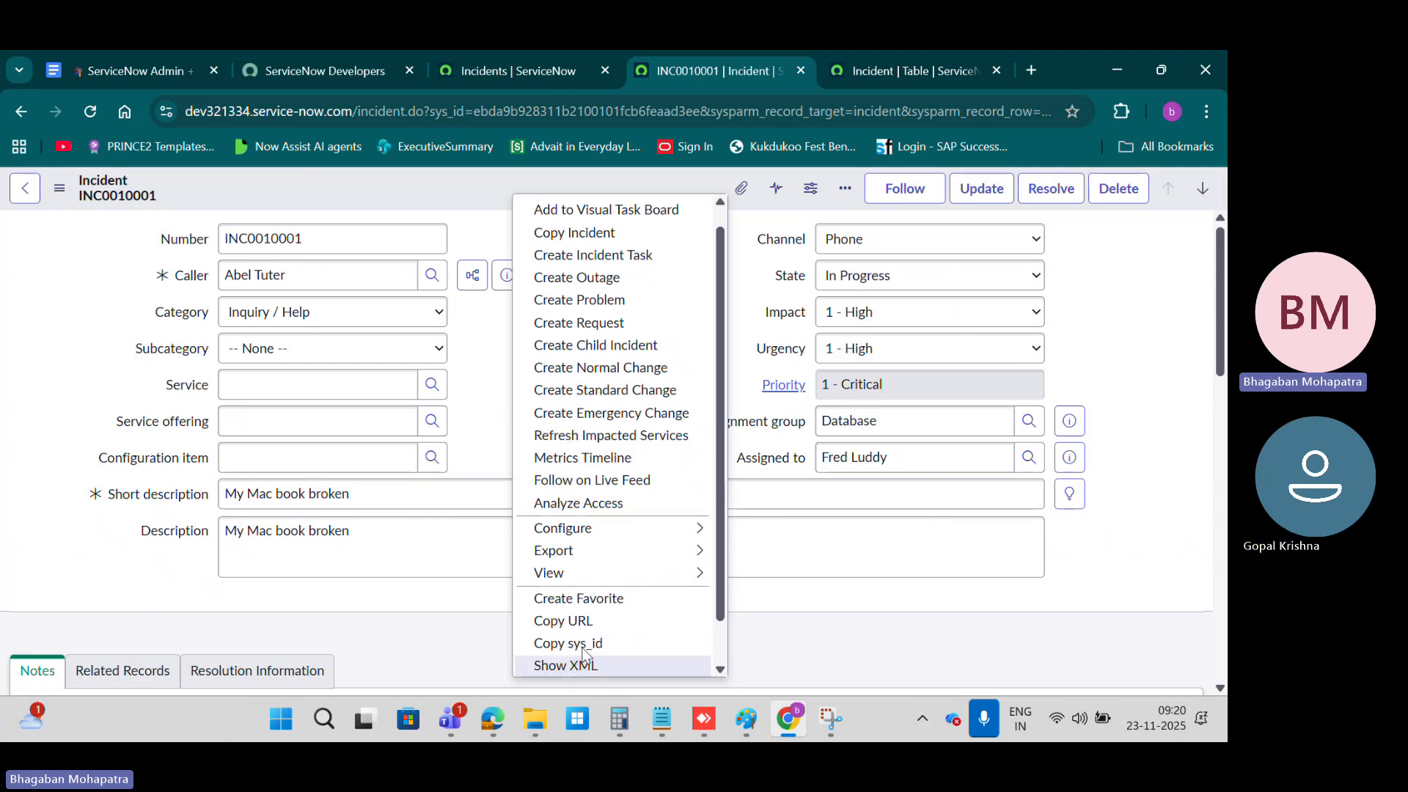
scroll(560, 629, down, 1)
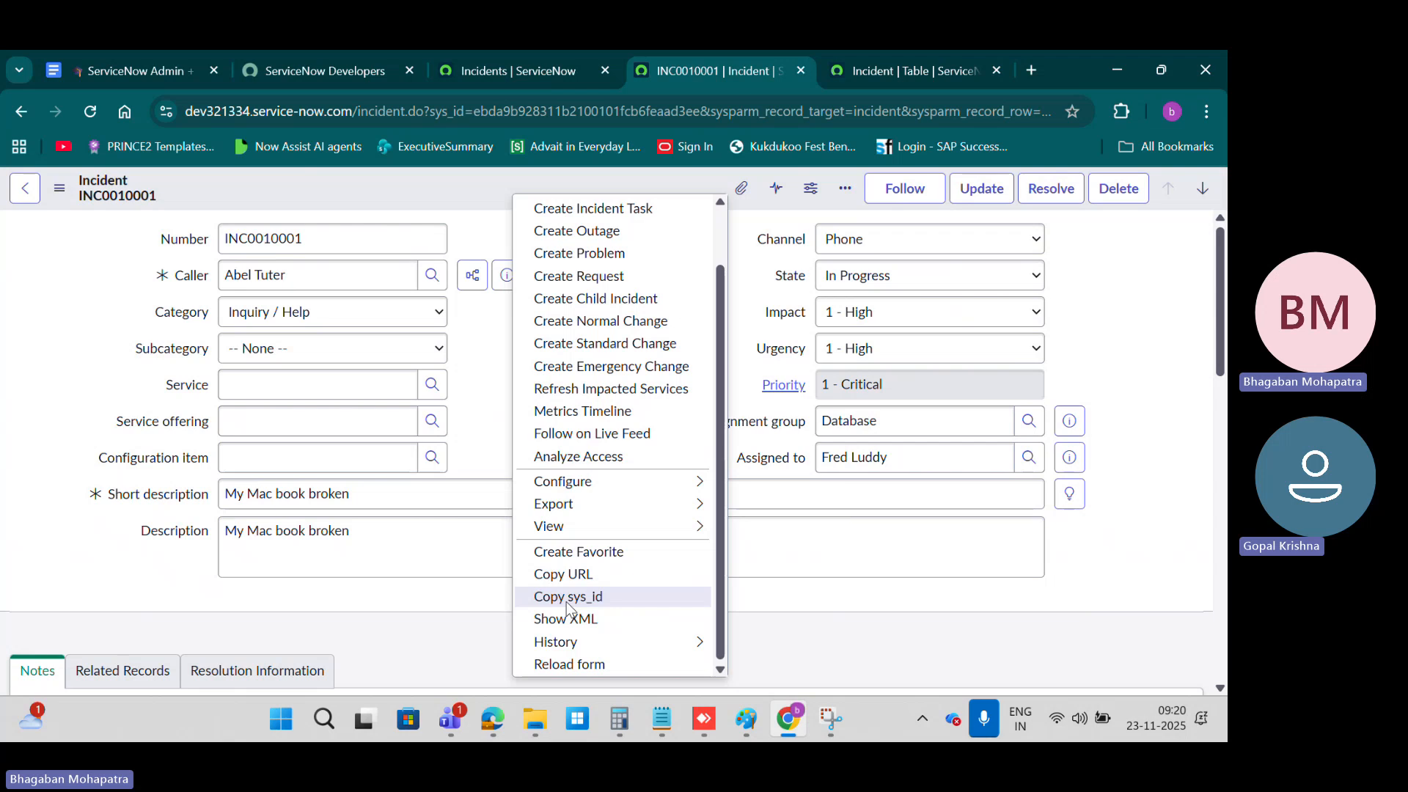
click(566, 596)
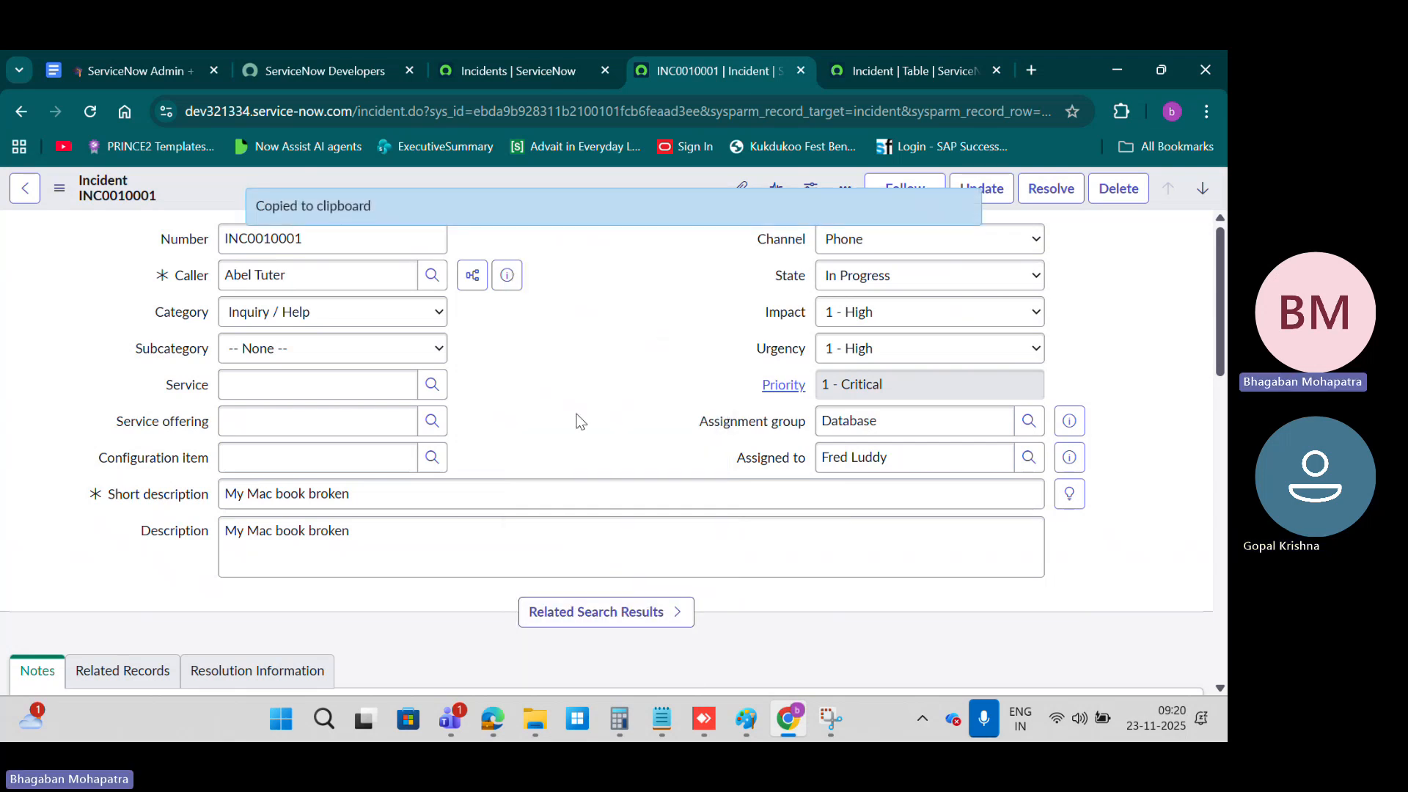
Step: Paste the copied sys_id after the example sentence in the course notes' sys_id section and highlight it
key(alt+Tab)
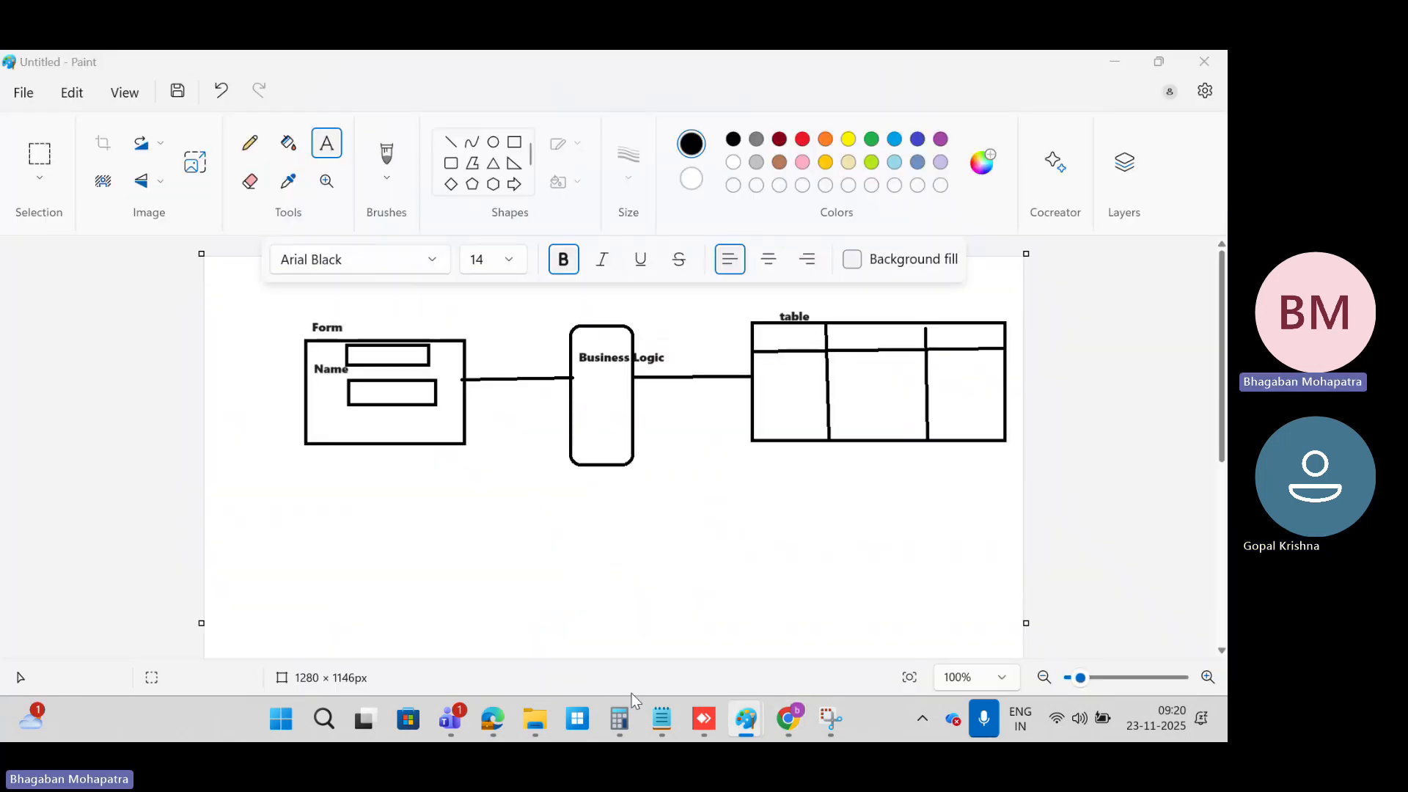
click(755, 724)
click(329, 71)
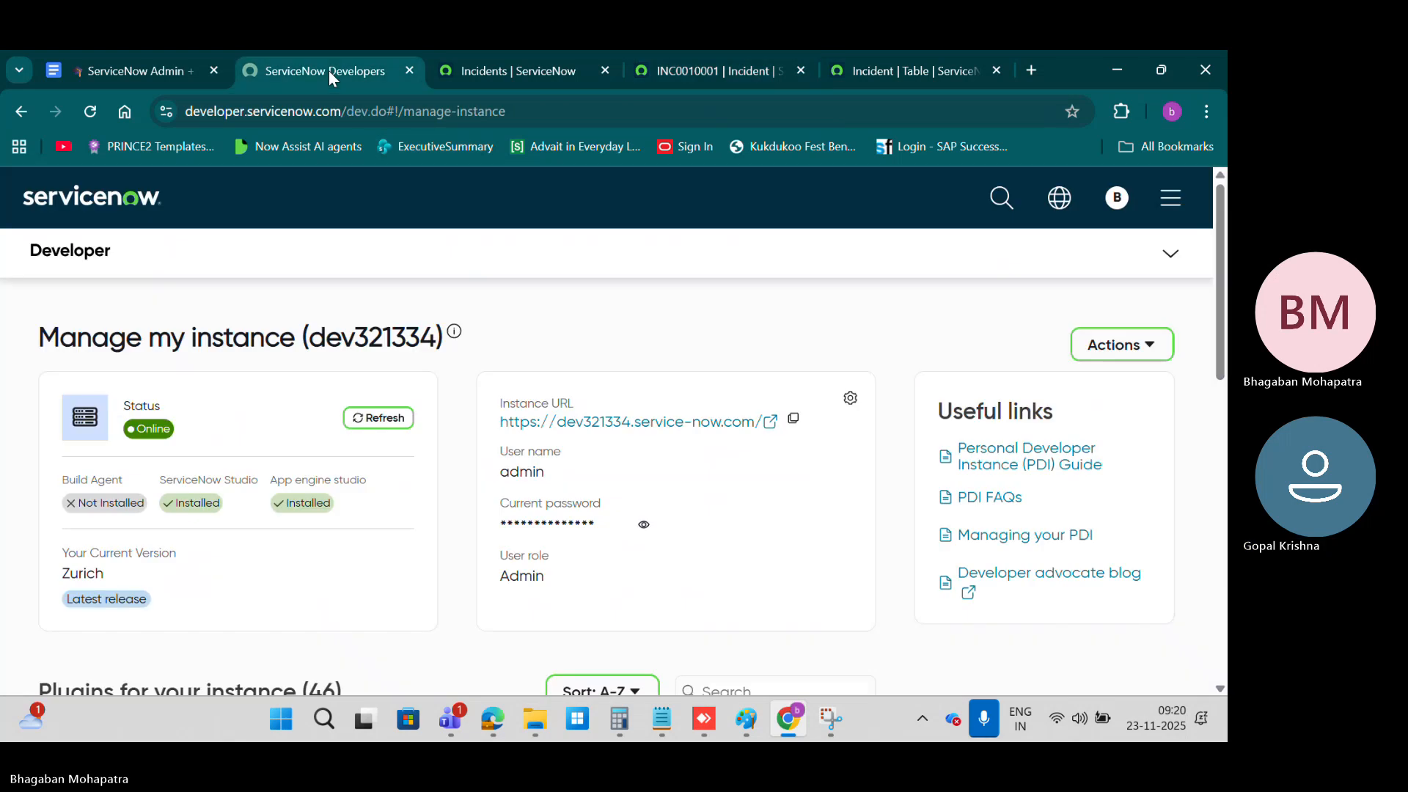
click(142, 65)
click(702, 410)
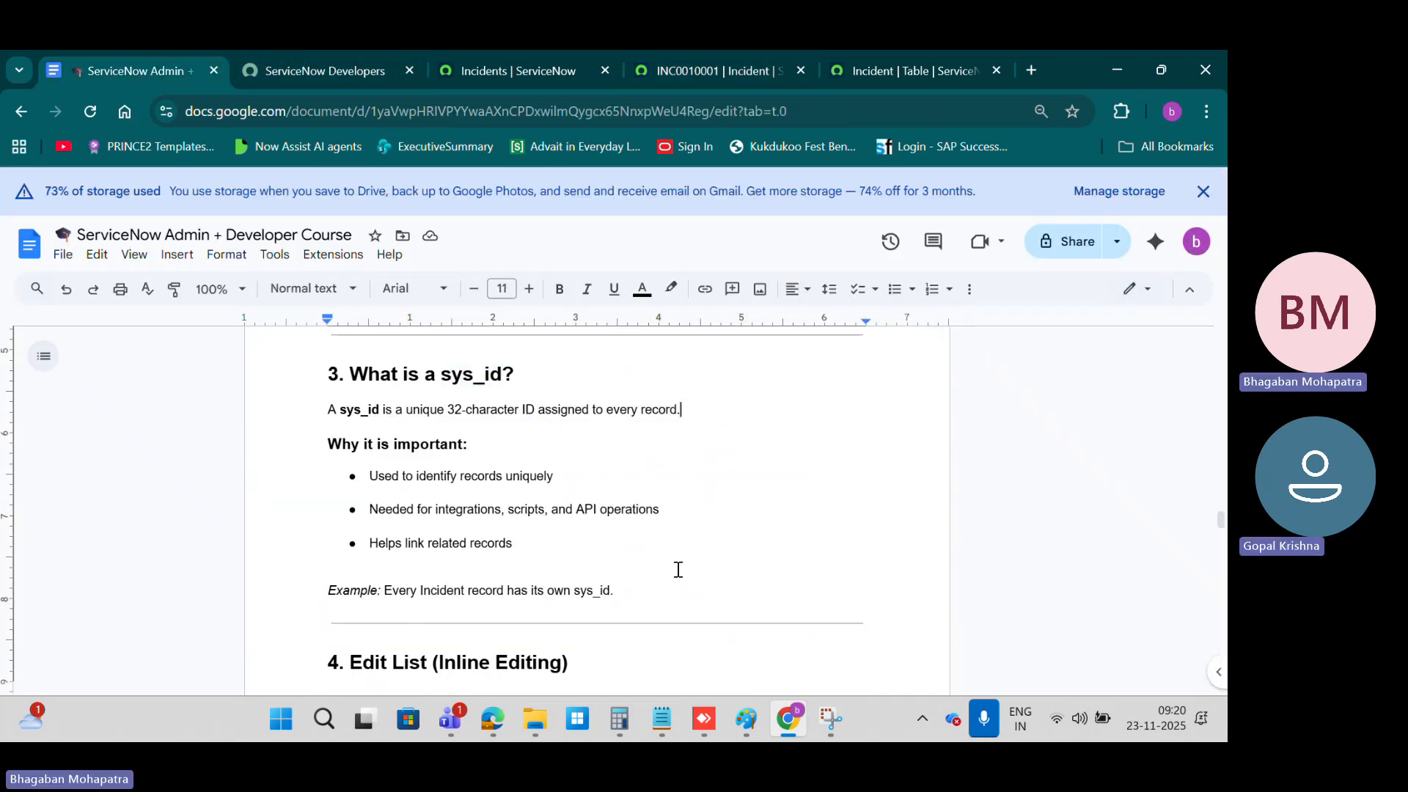
click(644, 595)
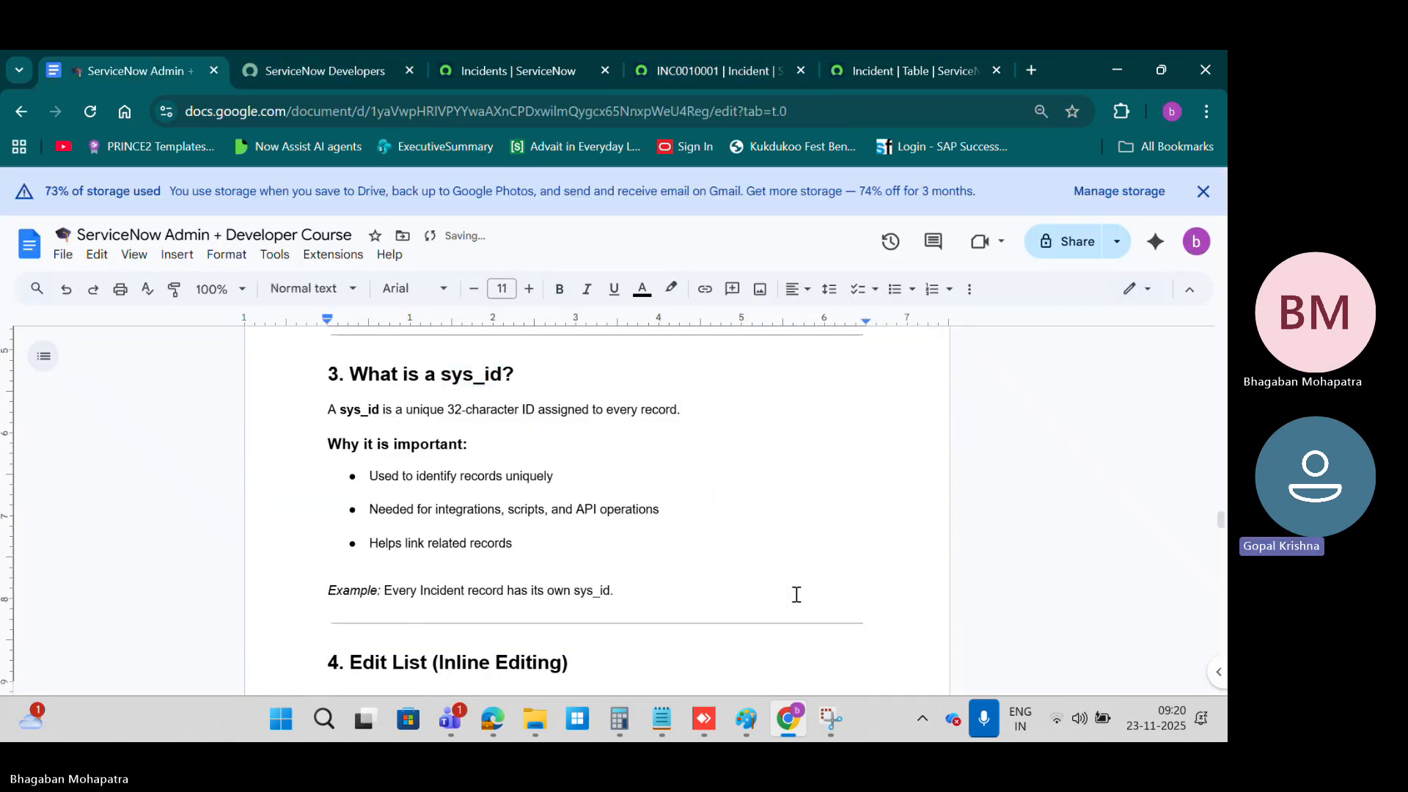
key(ctrl+v)
drag(619, 588, 834, 590)
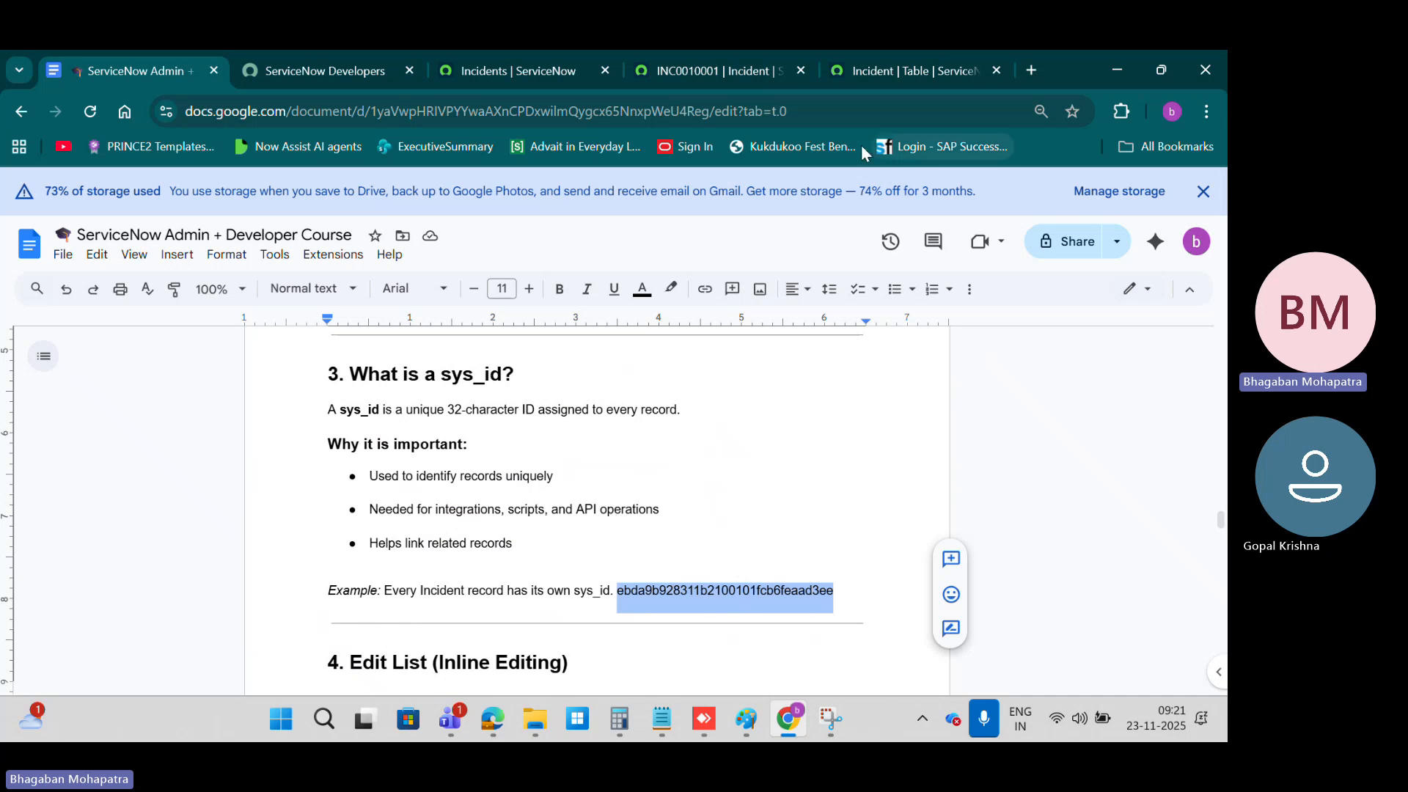
Step: Highlight the sys_id parameter in the web address of incident INC0010001
click(873, 73)
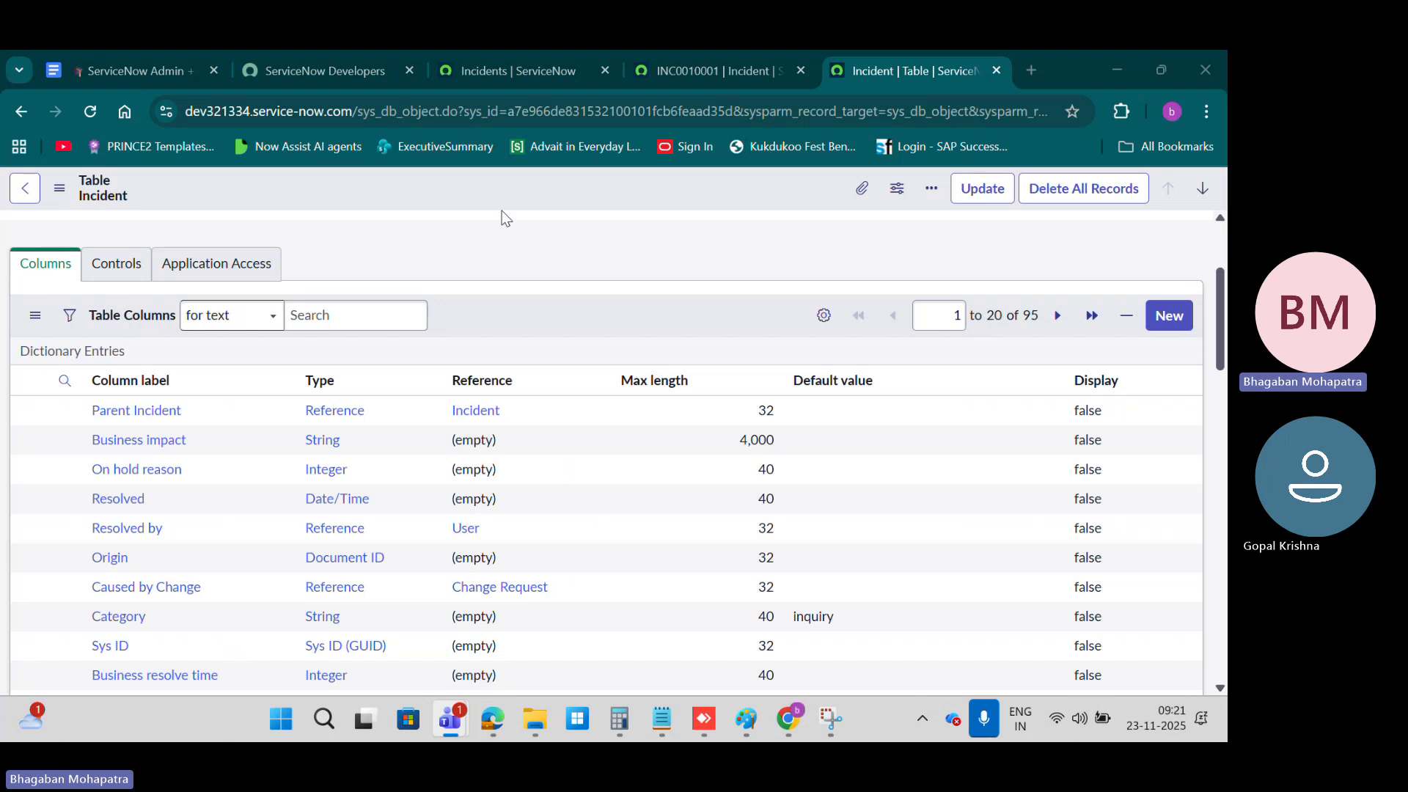
scroll(337, 373, up, 3)
click(726, 70)
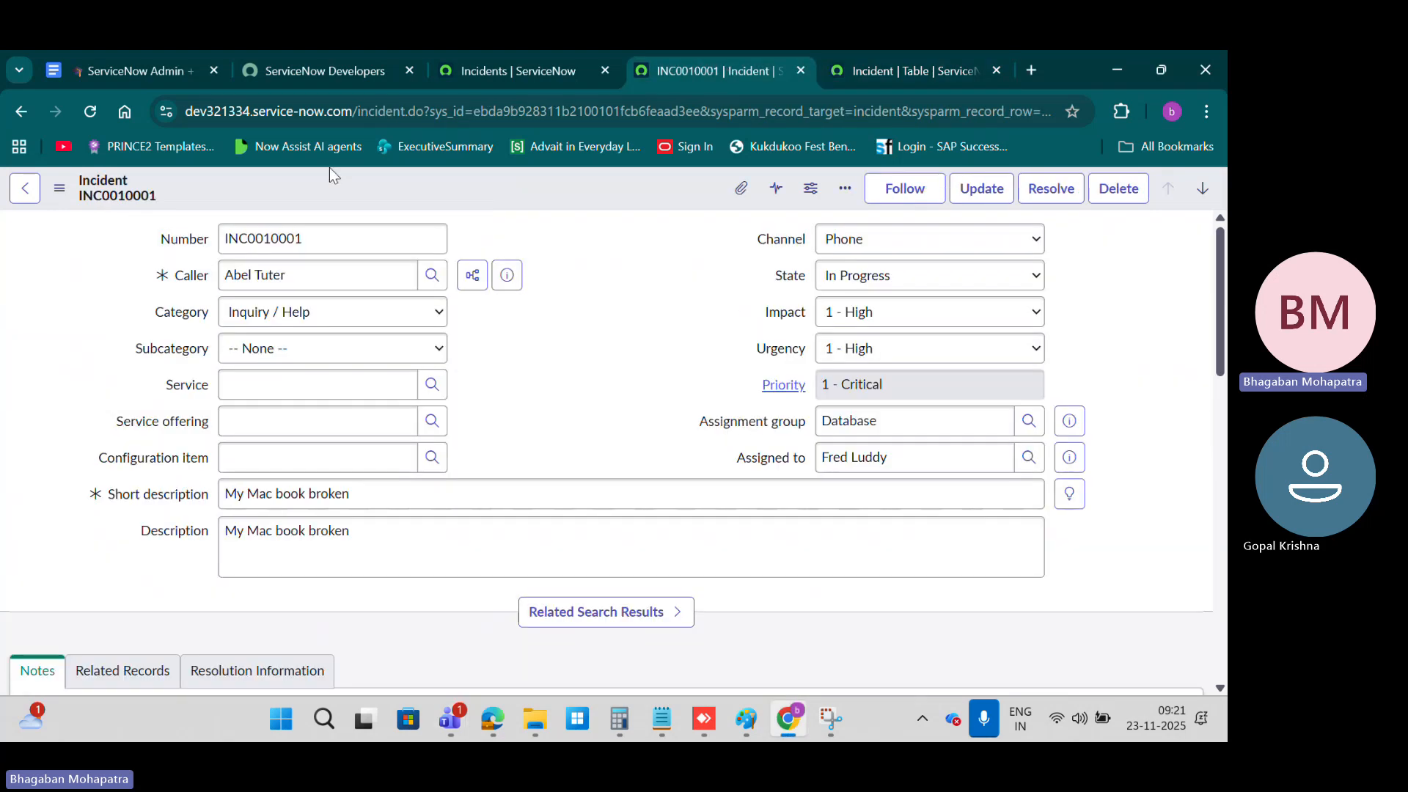
drag(431, 107, 700, 110)
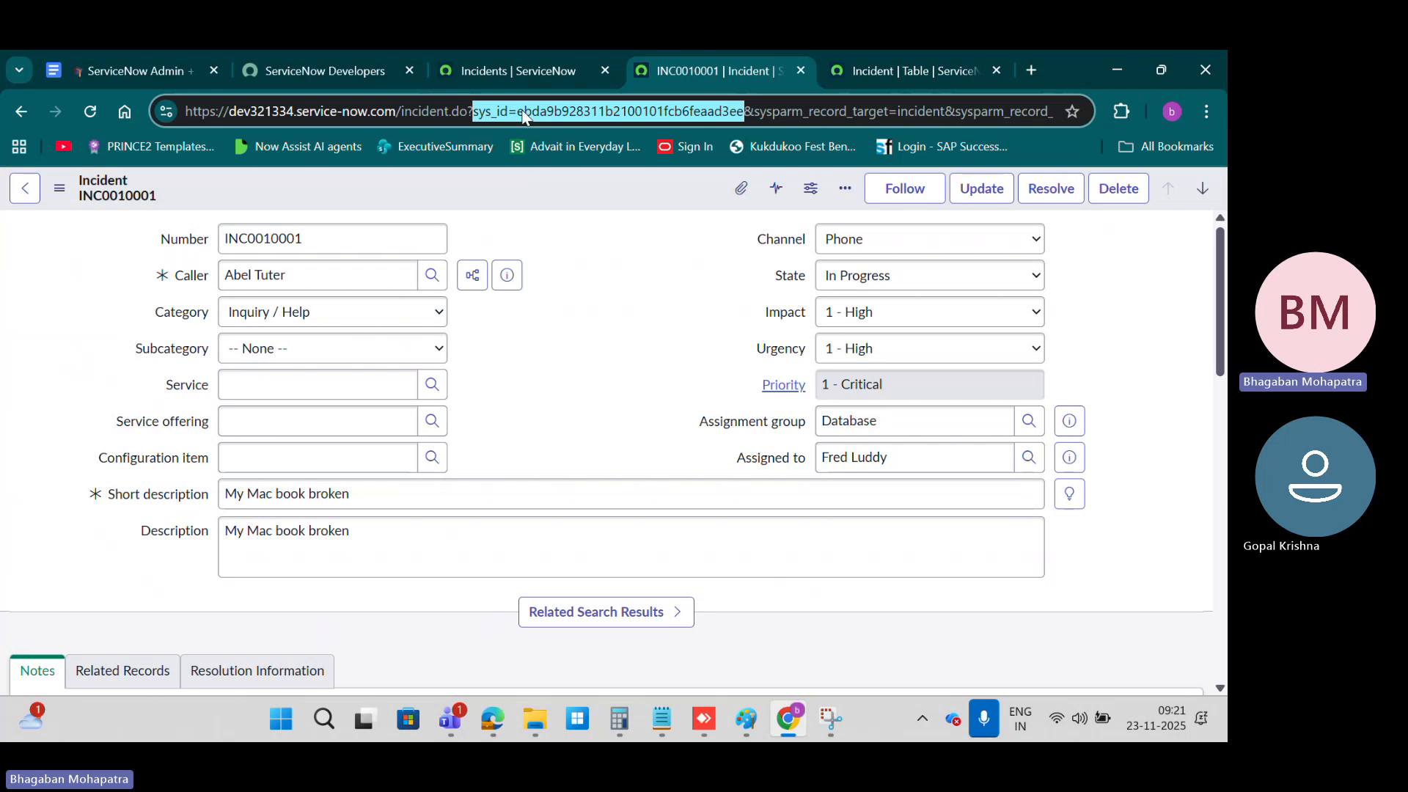
click(529, 115)
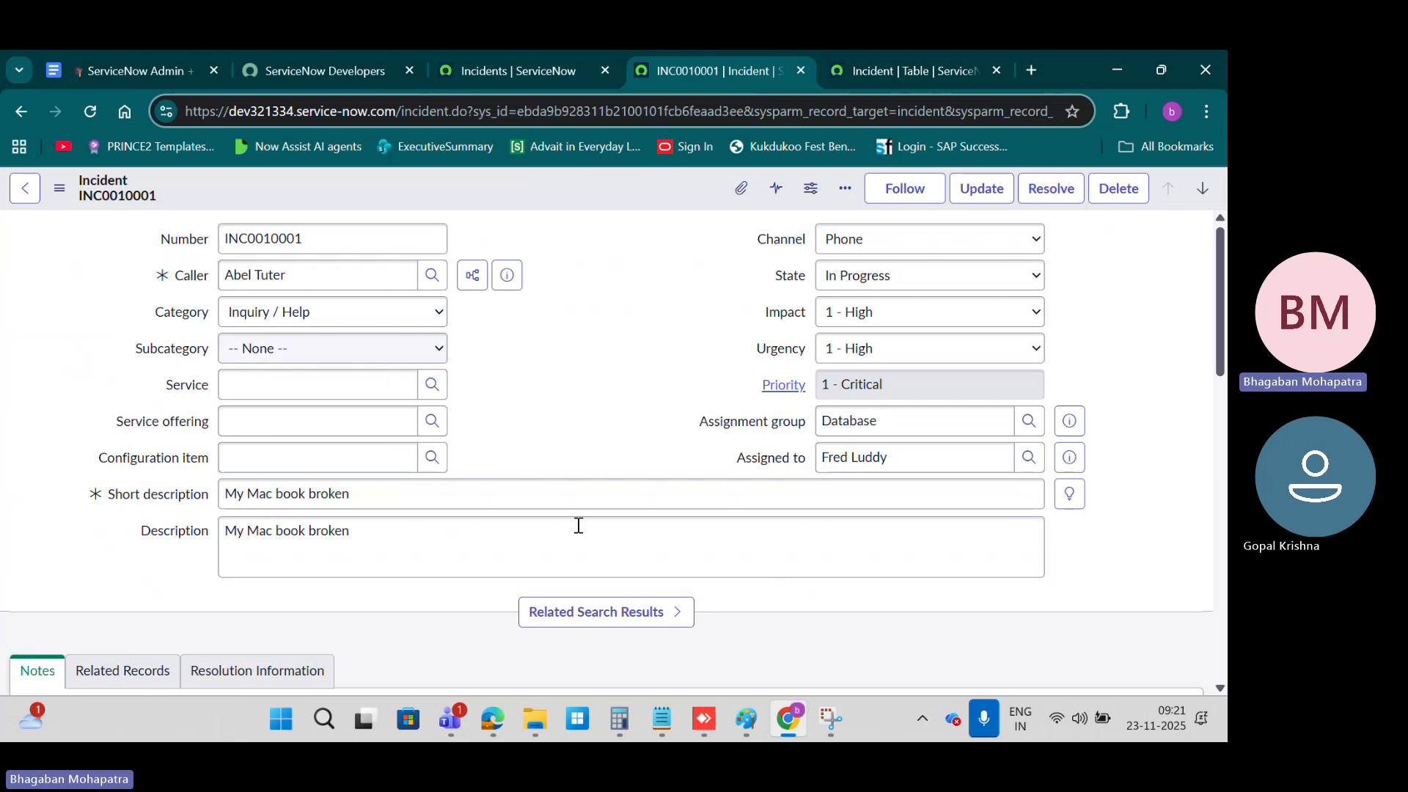
Step: View the Incident table definition and switch to the Paint sketch of form, business logic and table
click(887, 73)
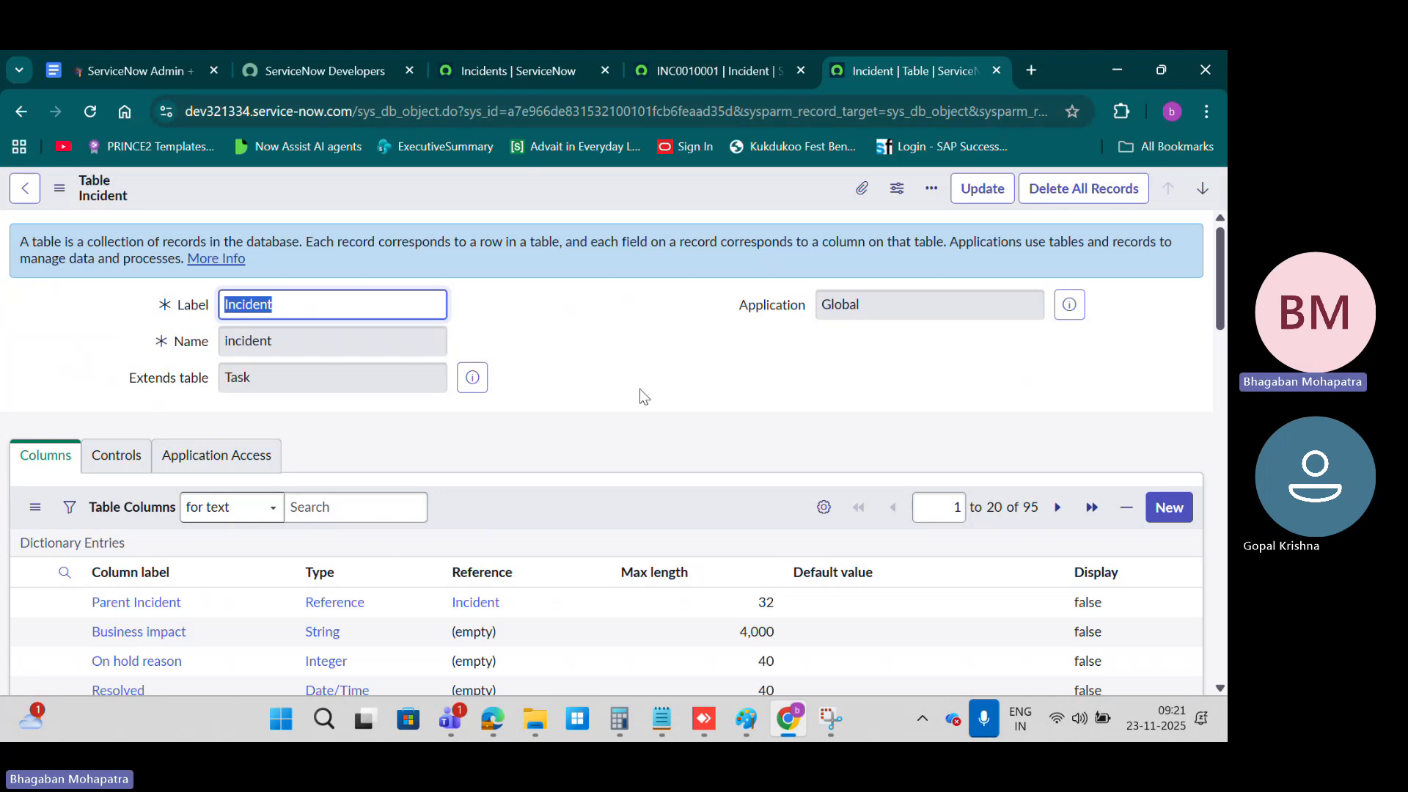
mouse_move(759, 726)
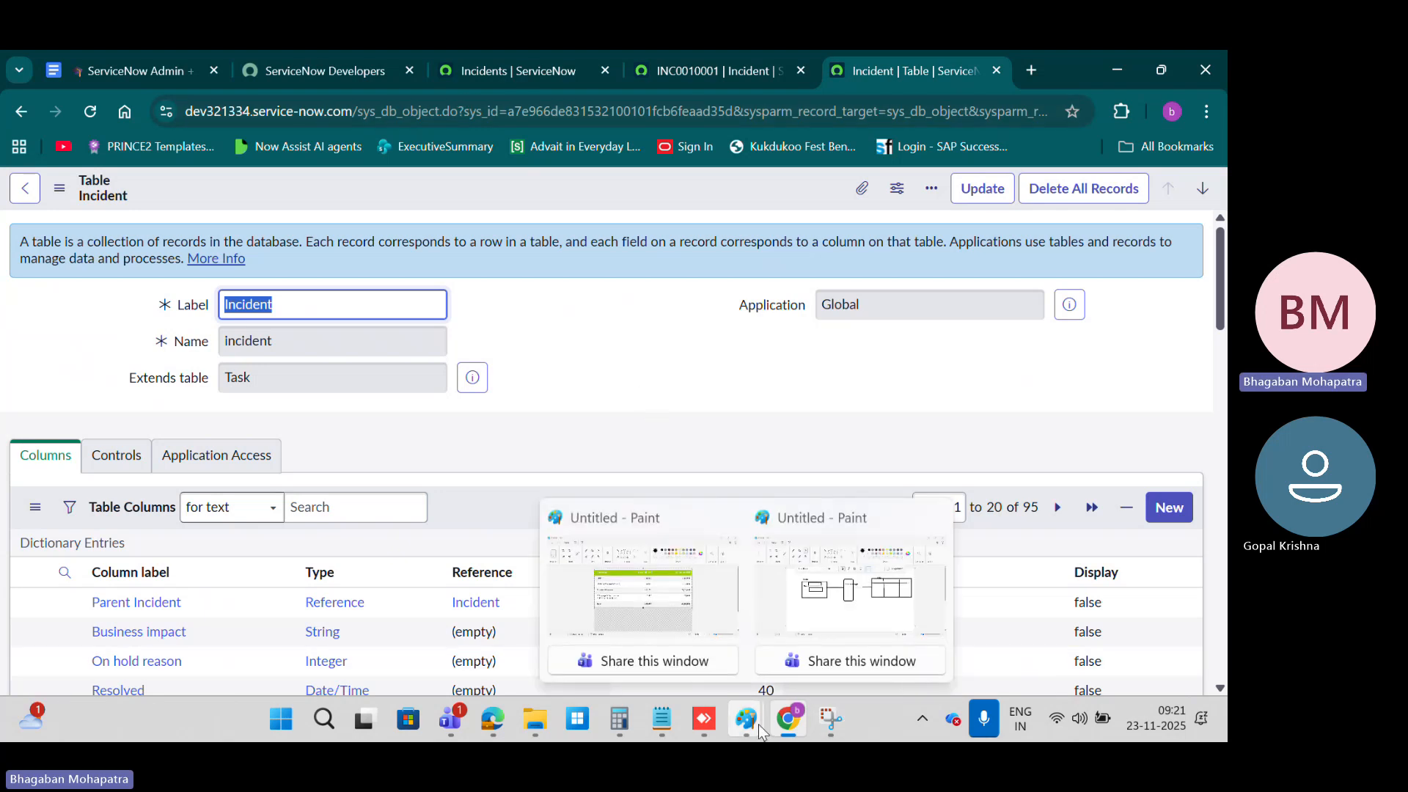
click(851, 586)
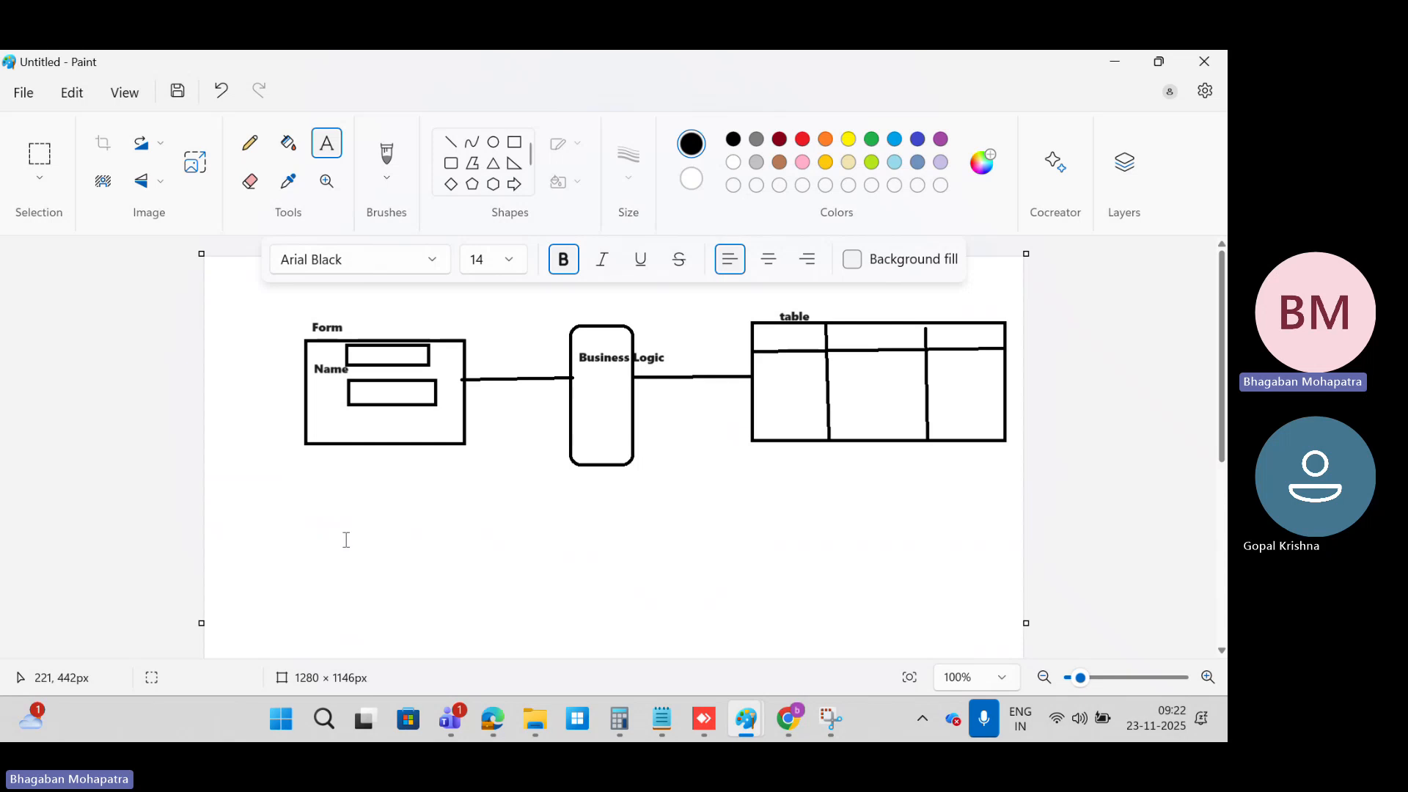
Step: Return to ServiceNow in Chrome, filter the navigator for change and open the list of open change requests
click(806, 724)
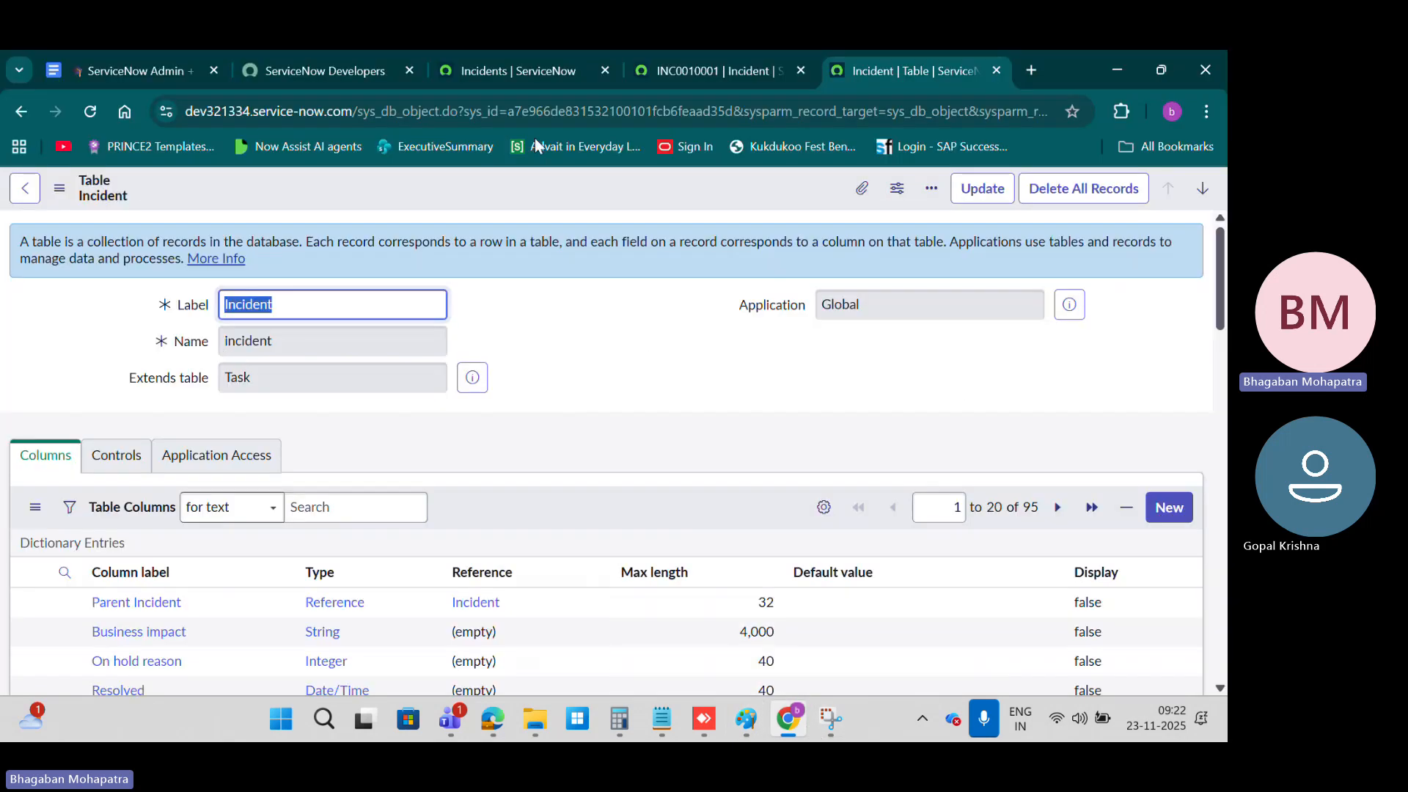
click(467, 70)
click(77, 250)
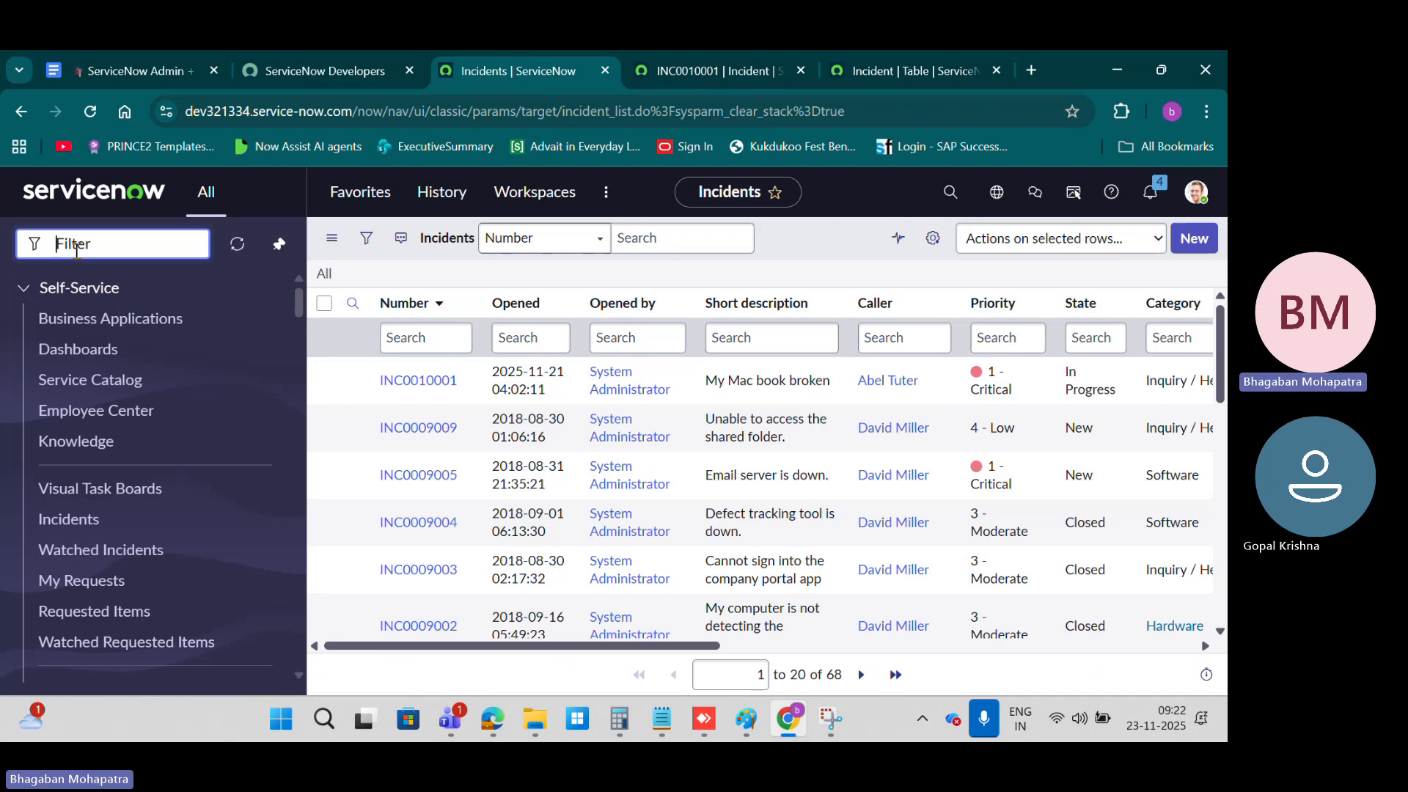
text(change)
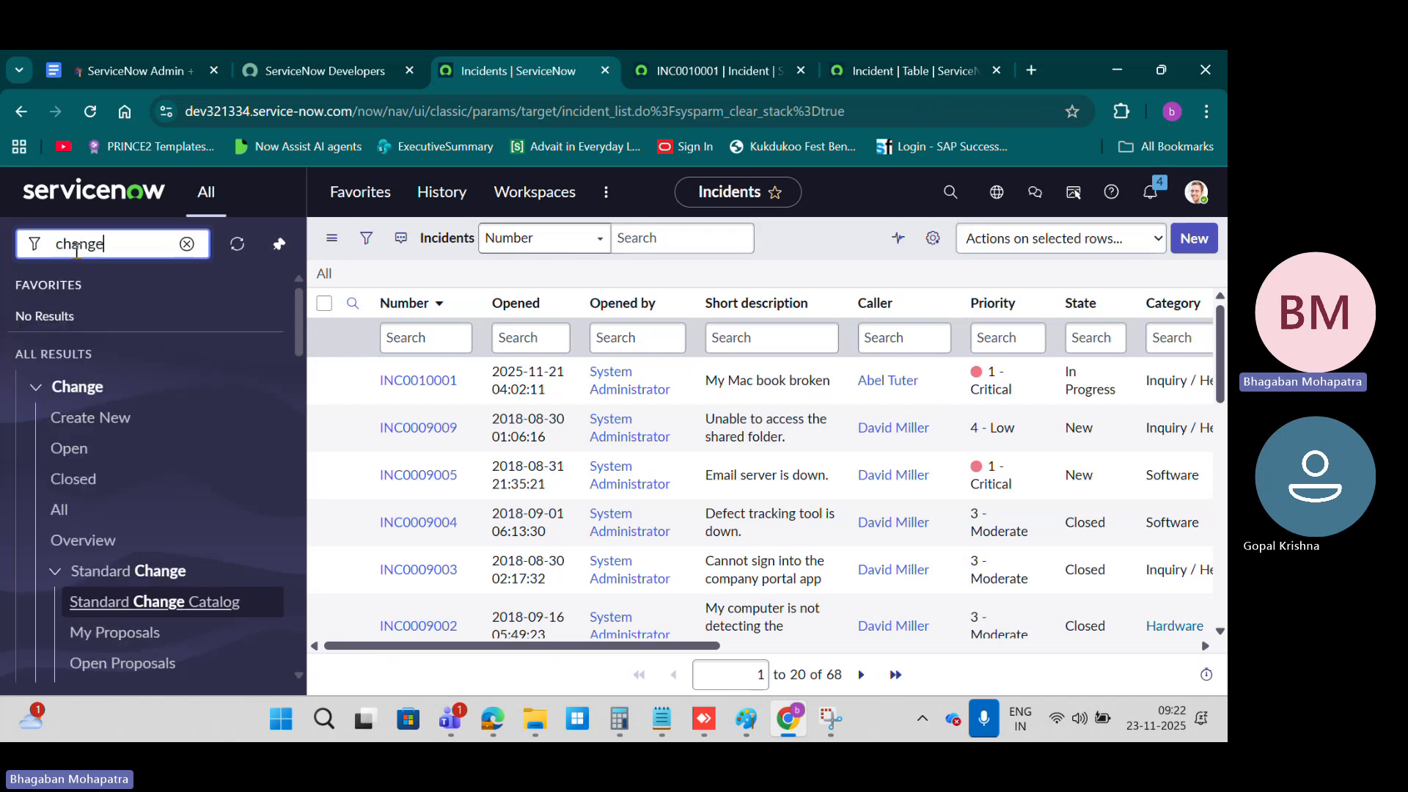
click(80, 451)
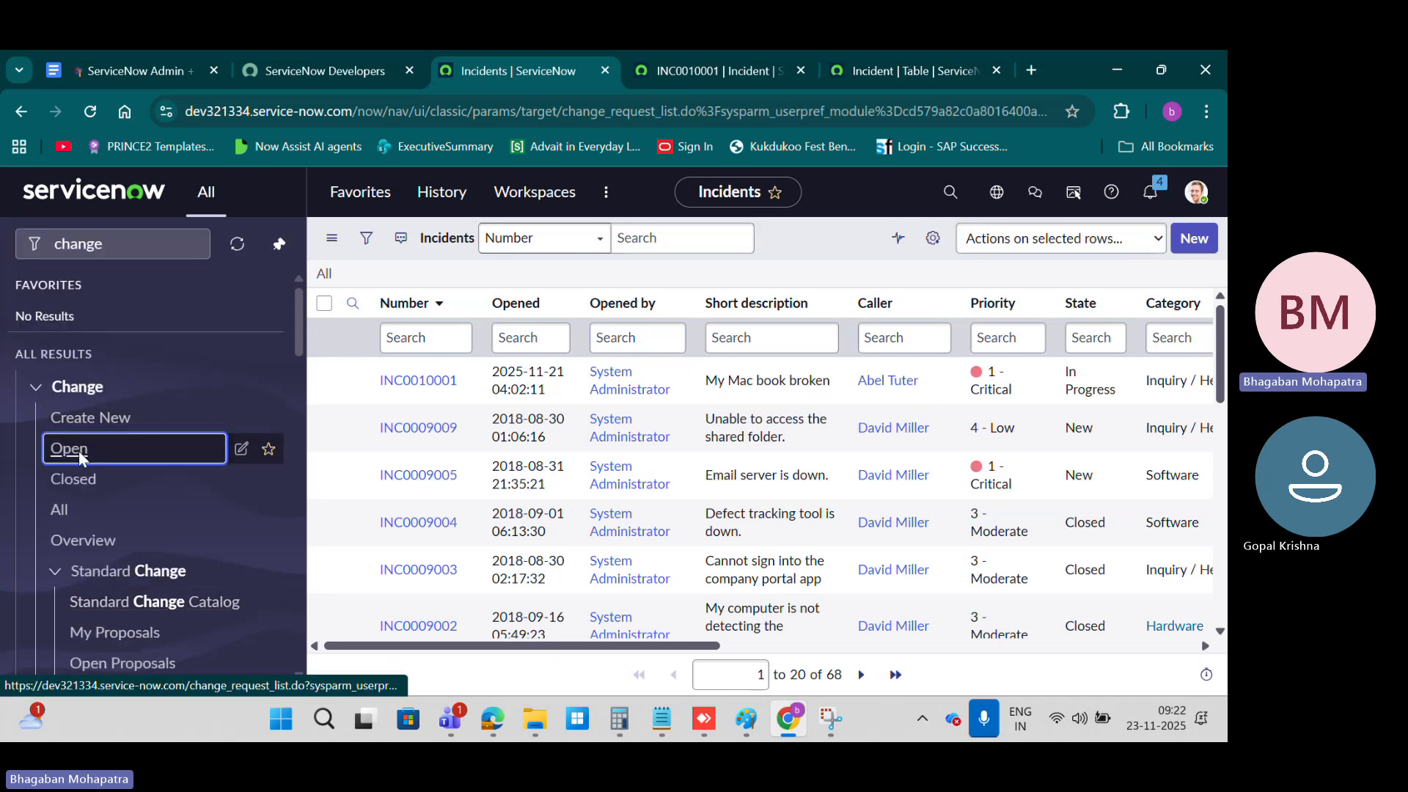
Step: Open change request CHG0040007 and highlight the sys_id in its web address
click(411, 382)
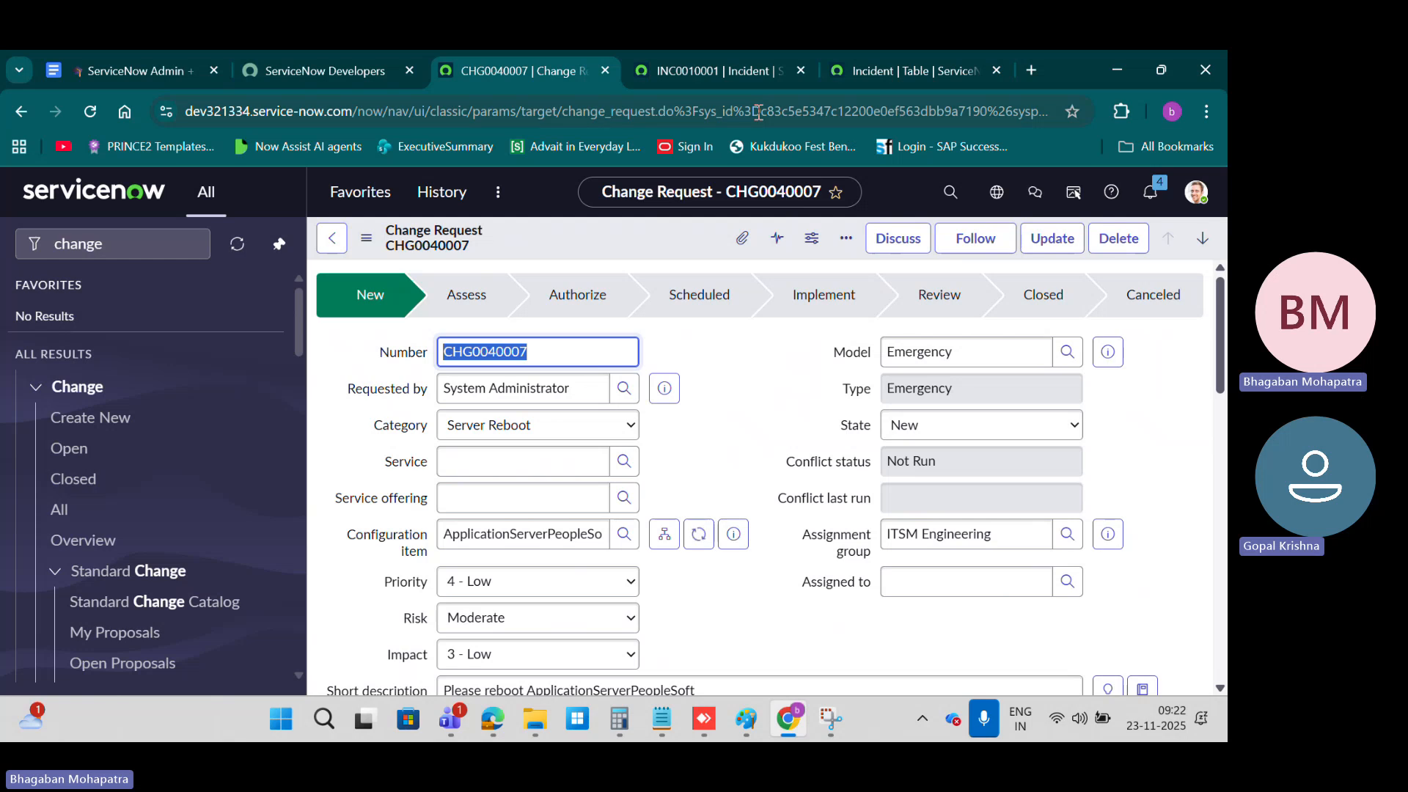
drag(697, 111, 1055, 108)
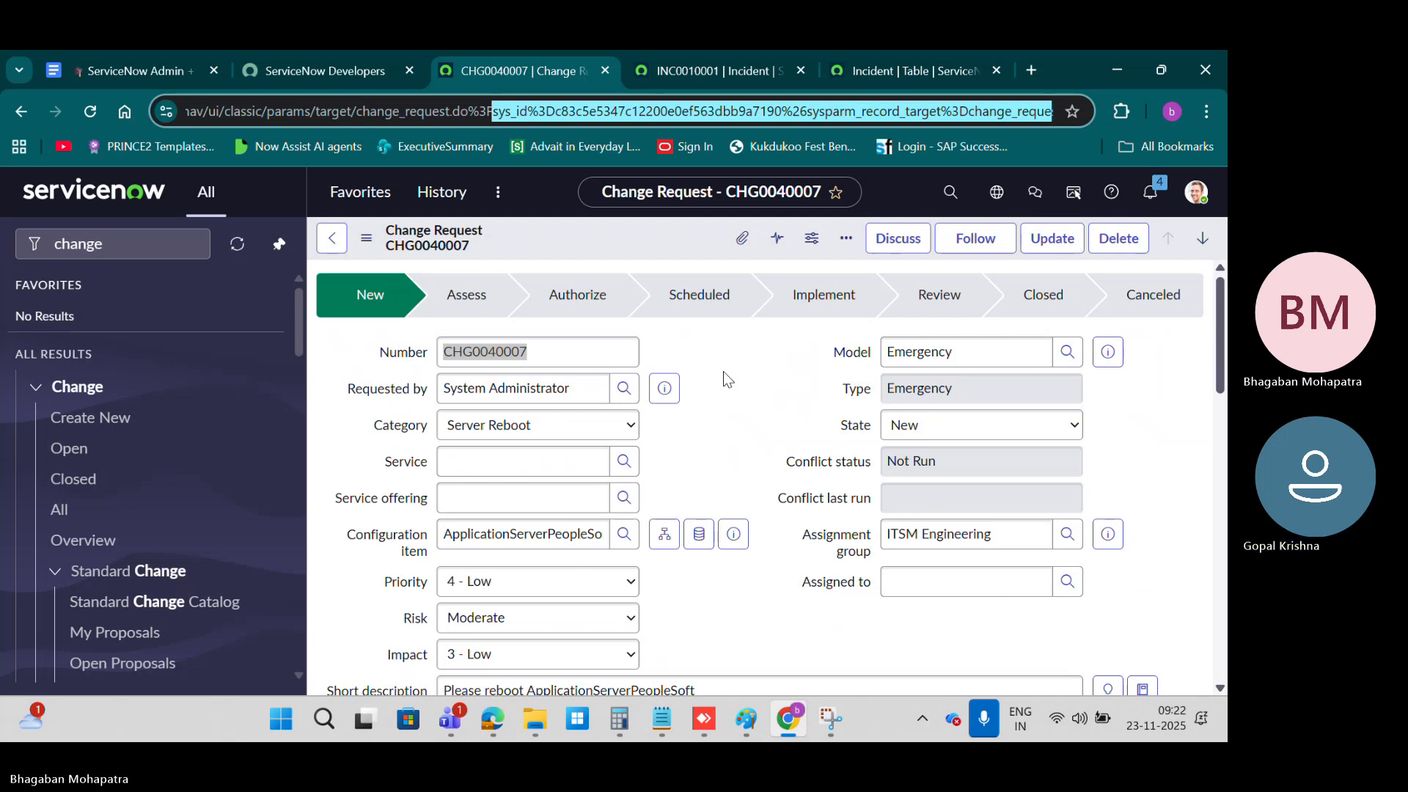
click(543, 111)
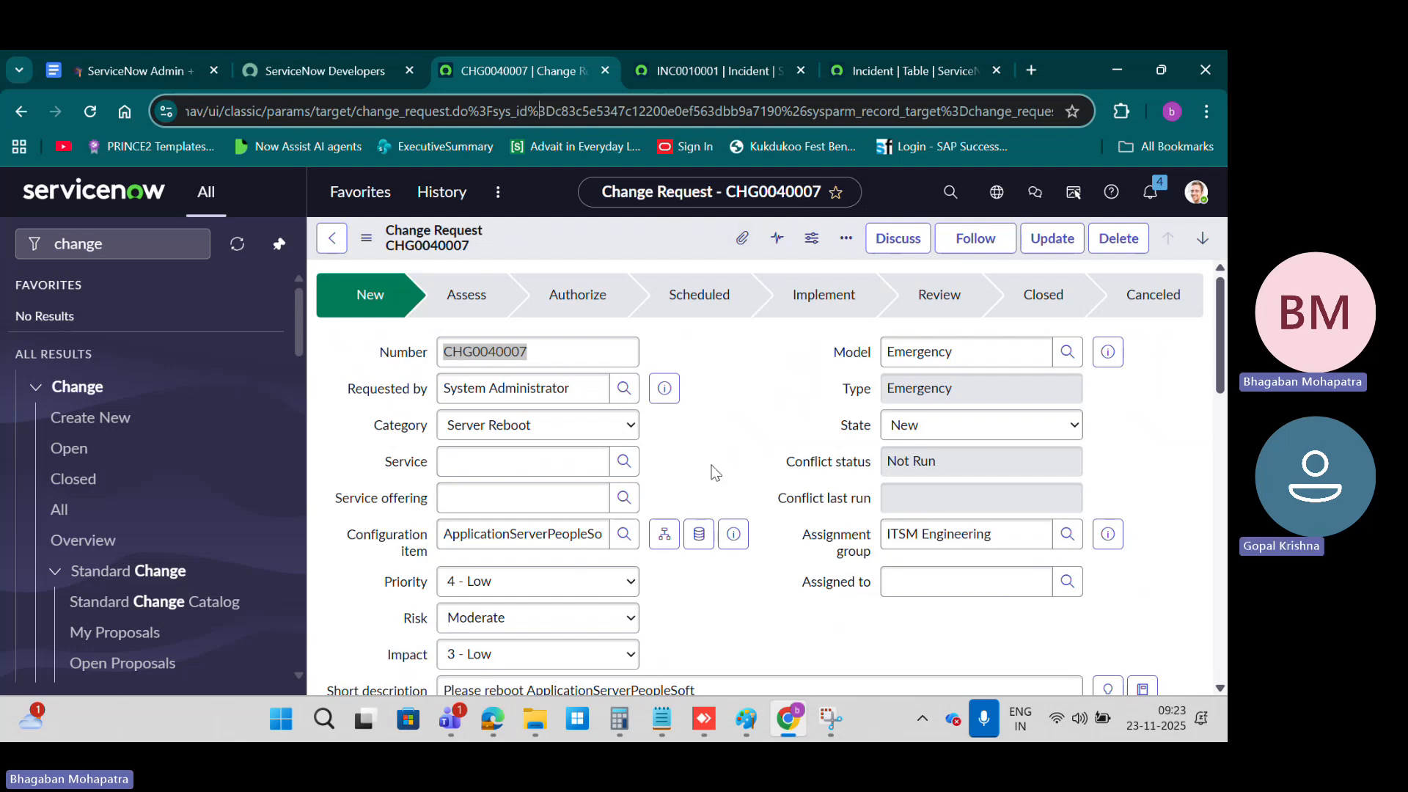
Step: Switch to the Paint sketch and draw a rectangle of about 392 × 102 px over the lower rows of the table
key(alt+Tab)
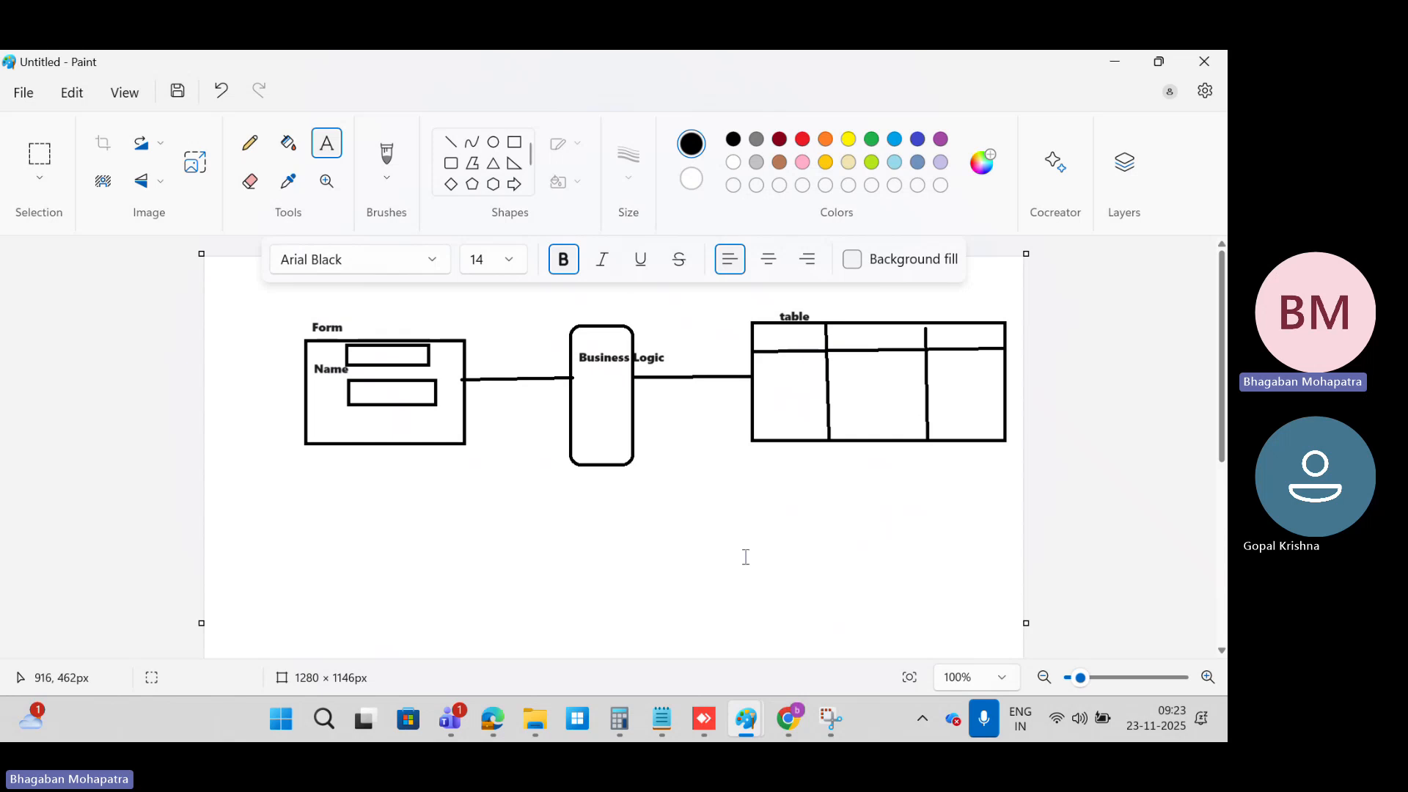
click(514, 141)
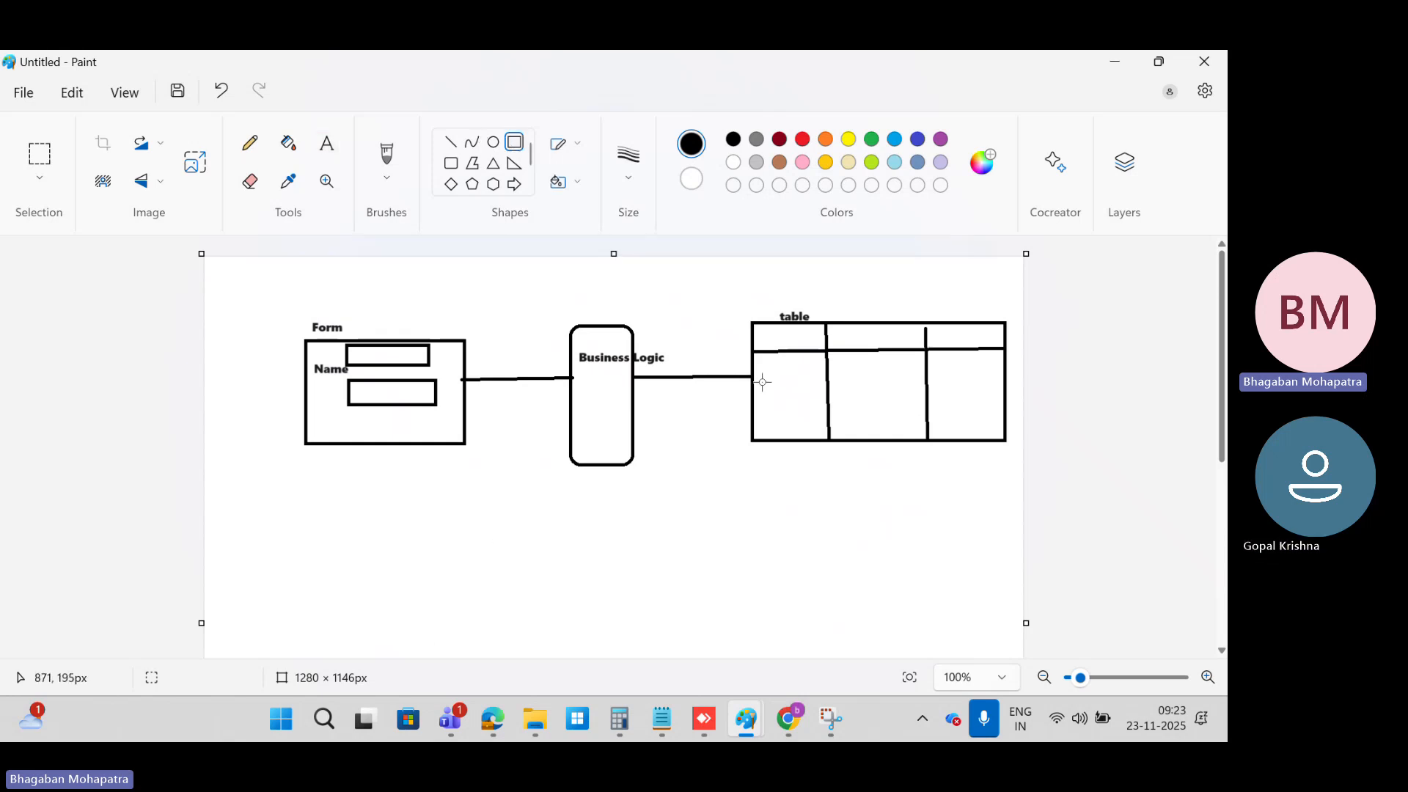
drag(755, 376, 1005, 441)
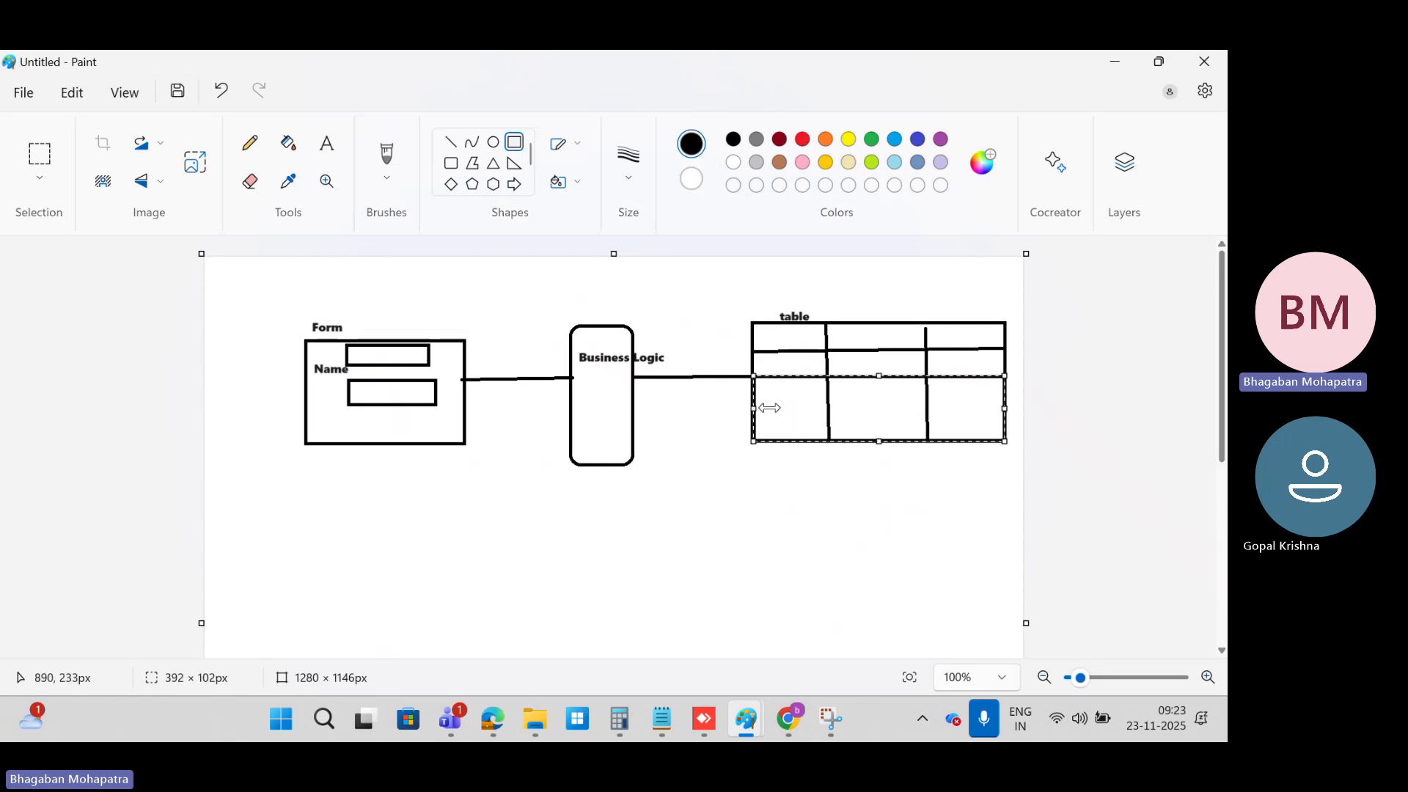
click(803, 443)
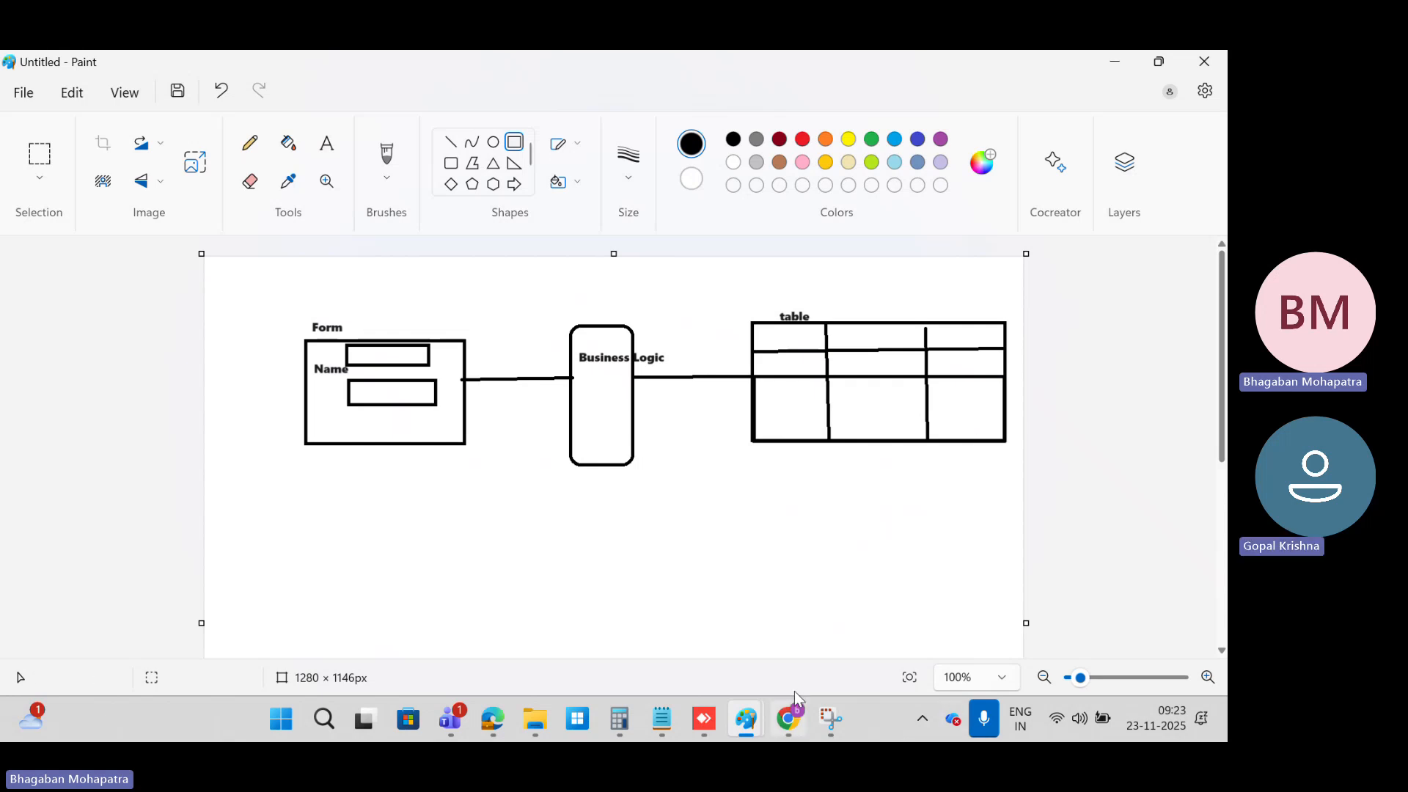
Step: Return to the course notes in Chrome and highlight "32-character ID" and the example sys_id in the sys_id section
click(723, 654)
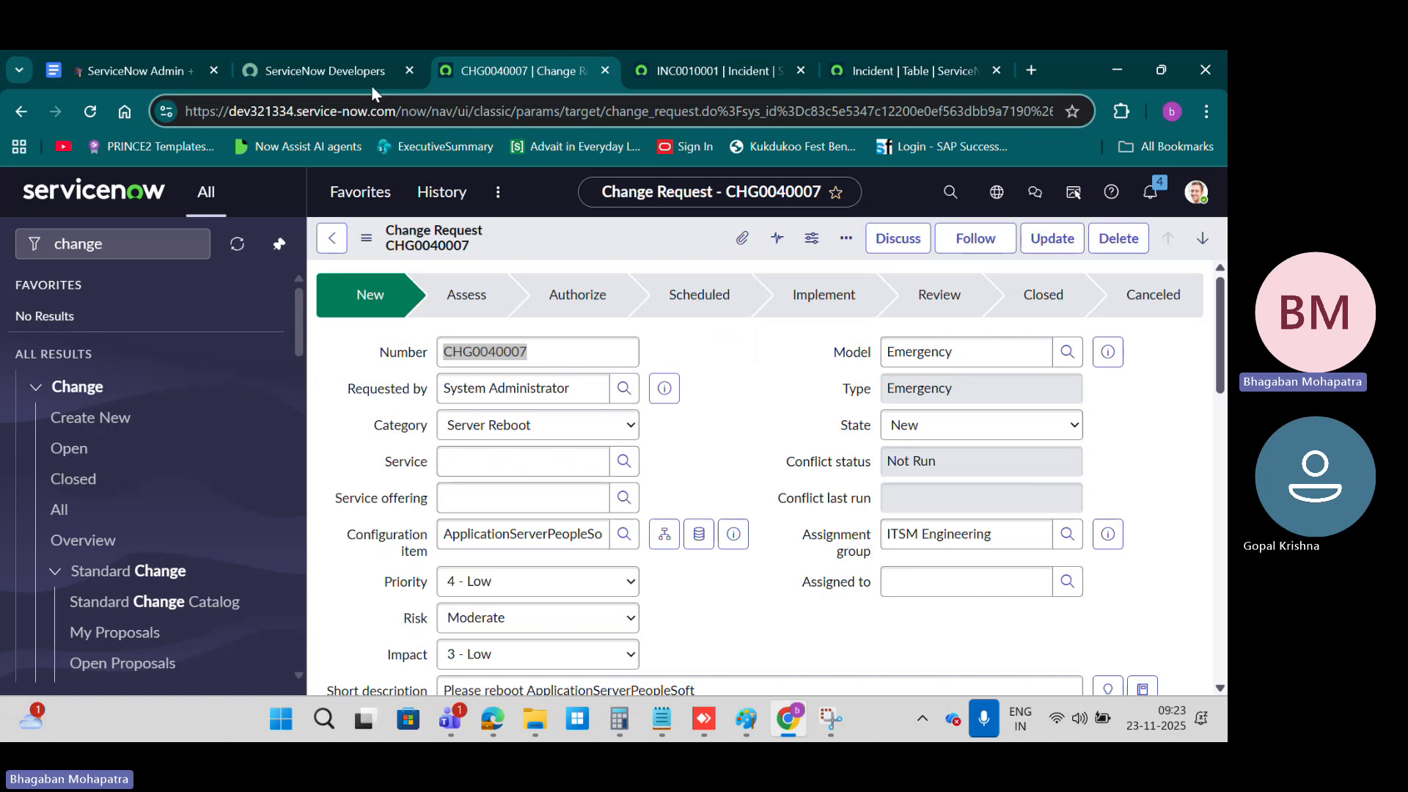
click(319, 73)
click(174, 71)
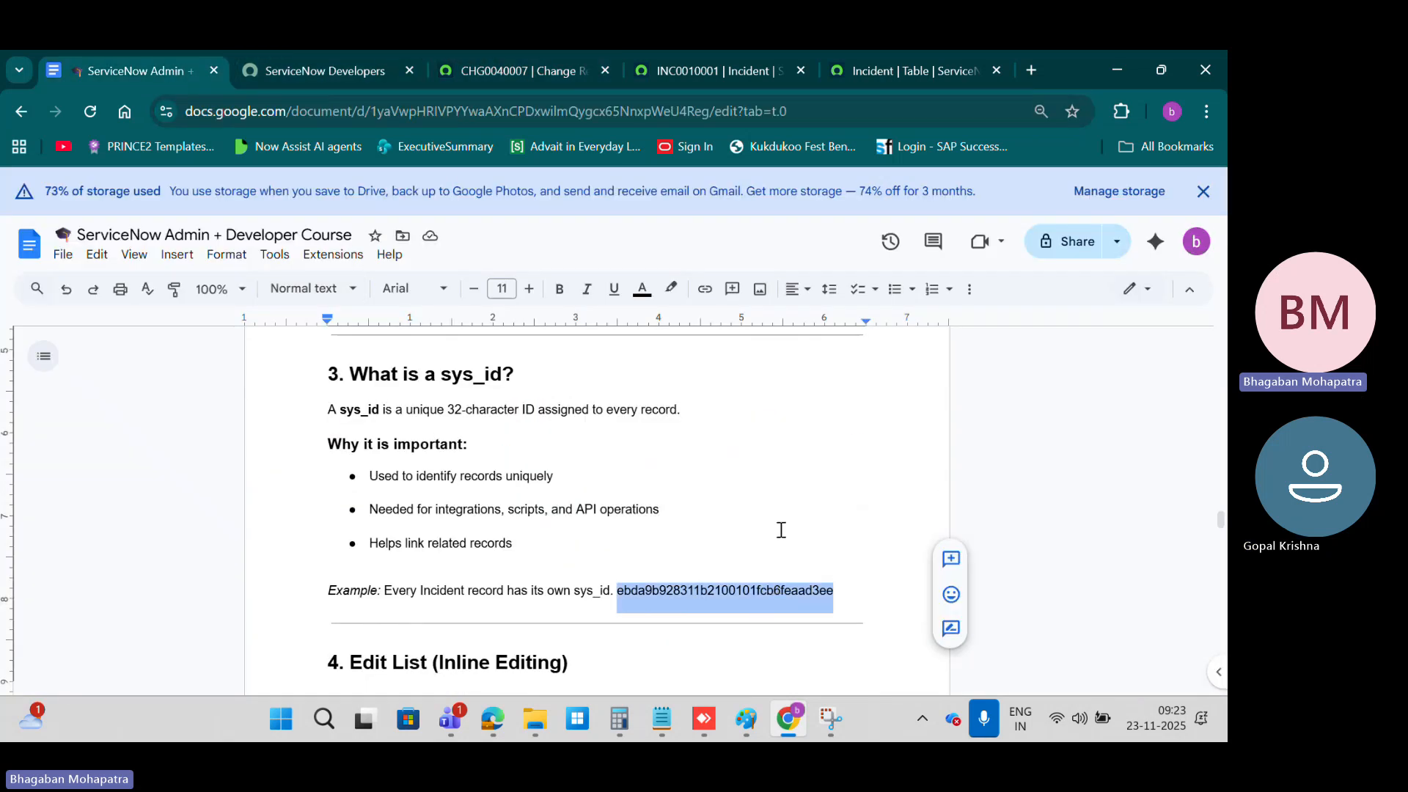
drag(449, 408, 533, 405)
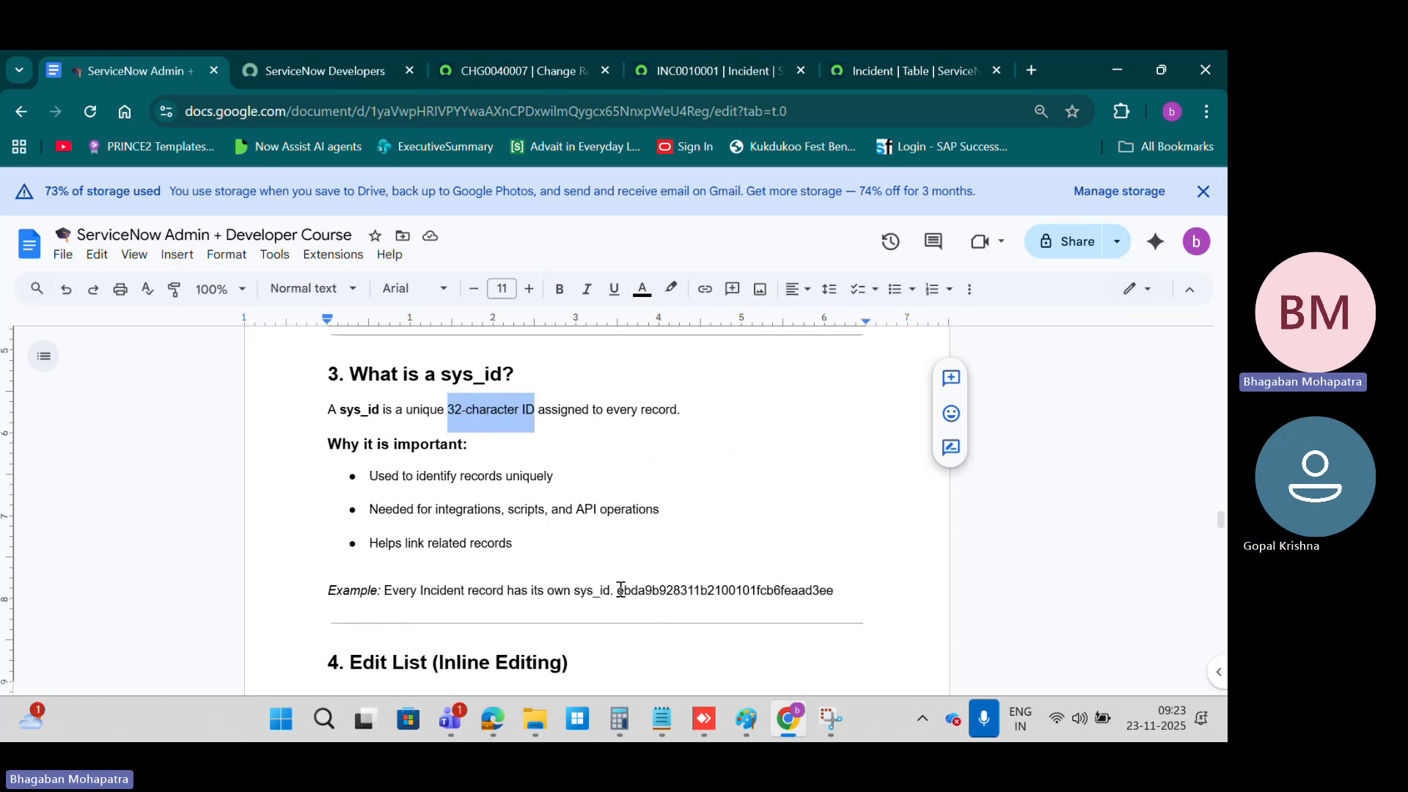
drag(618, 590, 837, 590)
key(ctrl+c)
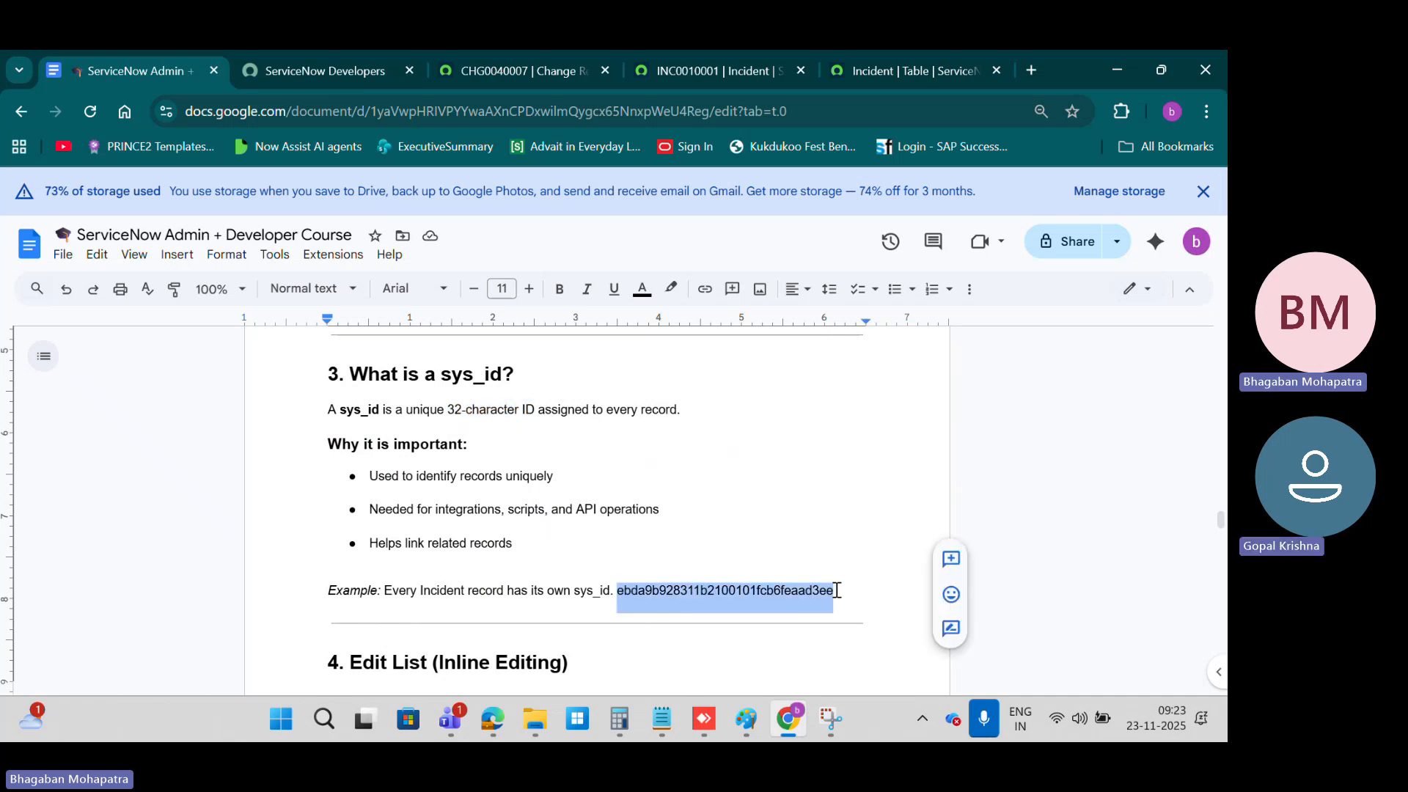
Step: Reload incident INC0010001 from a web address containing only incident.do?sys_id= and the sys_id copied from the notes
click(714, 69)
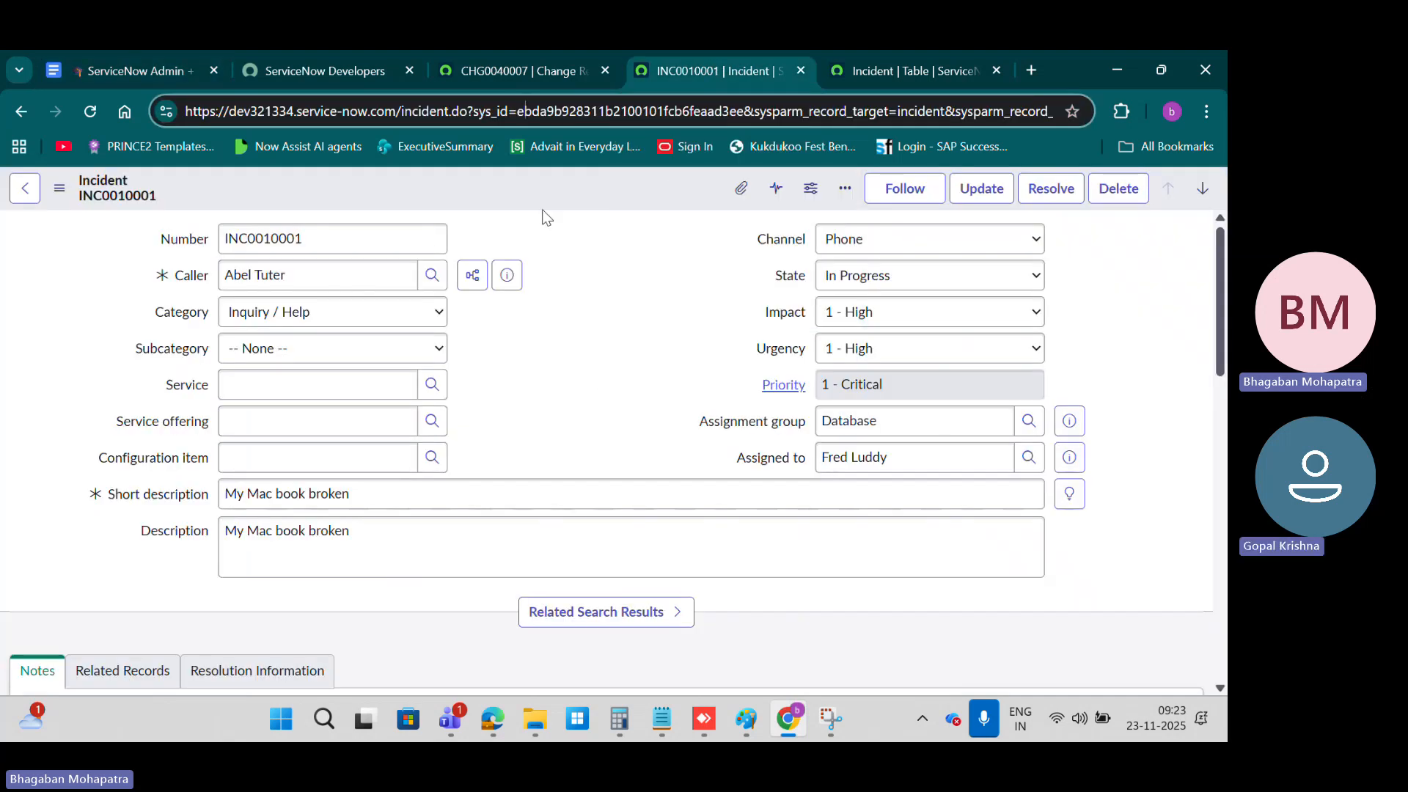
click(518, 109)
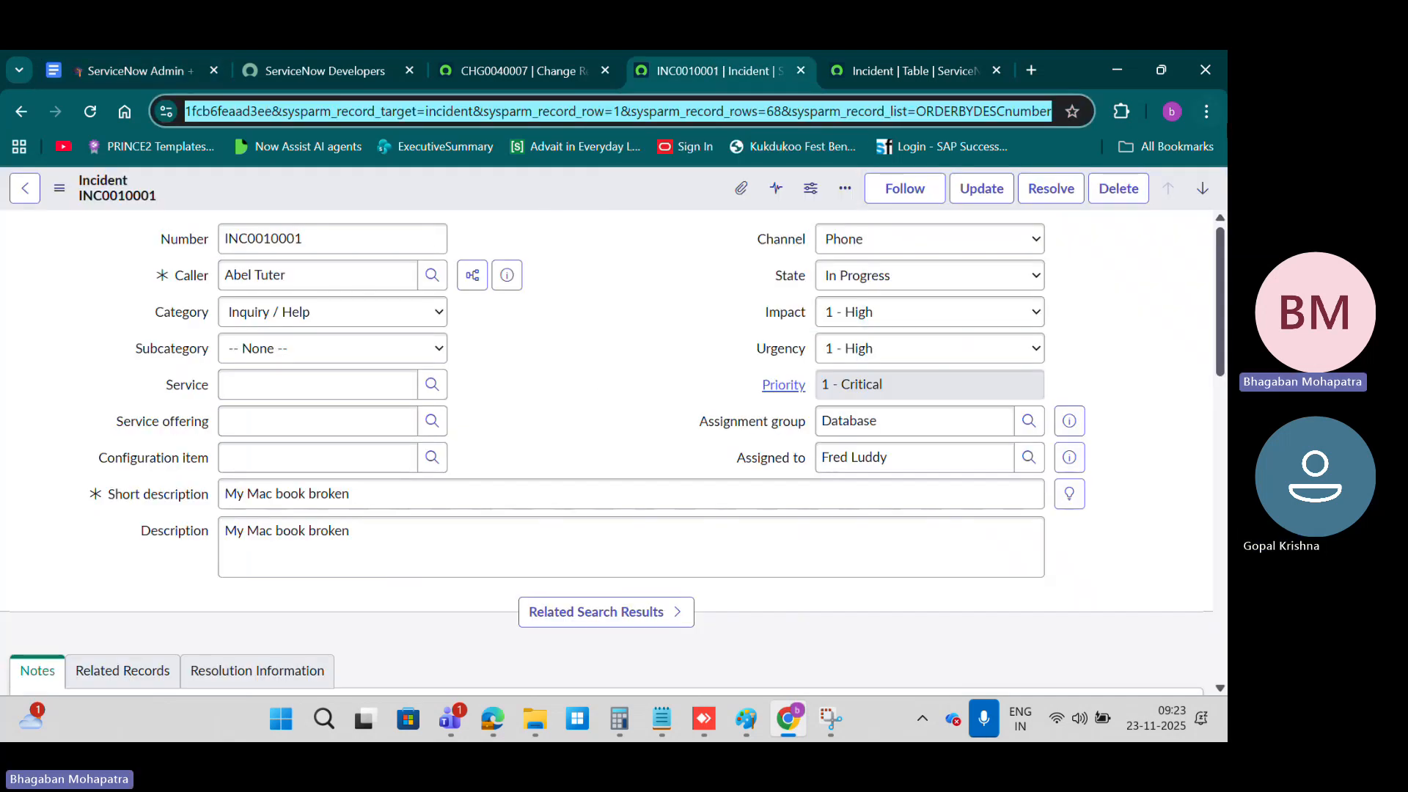
text(https://dev321334.service-now.com/incident.do?sys_id=)
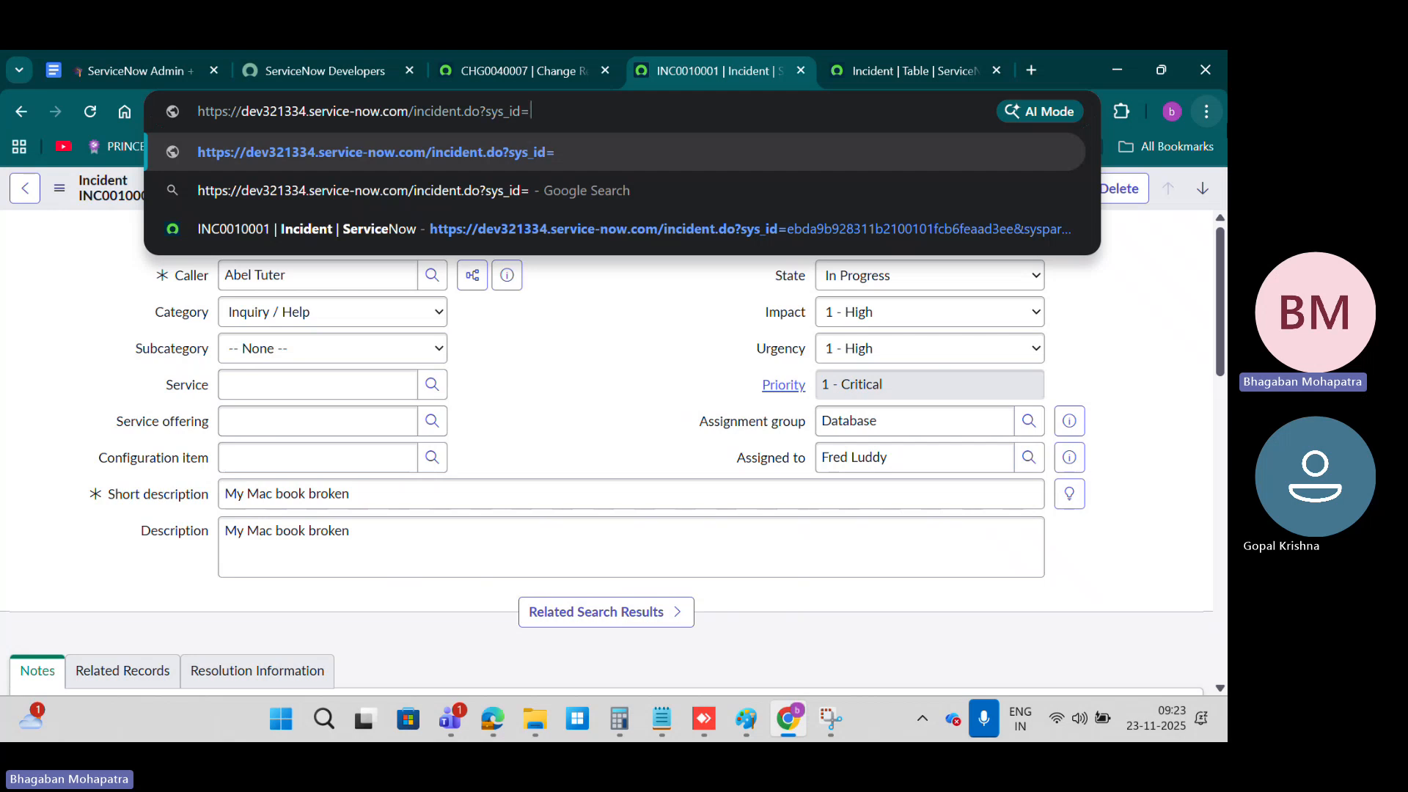
key(ctrl+v)
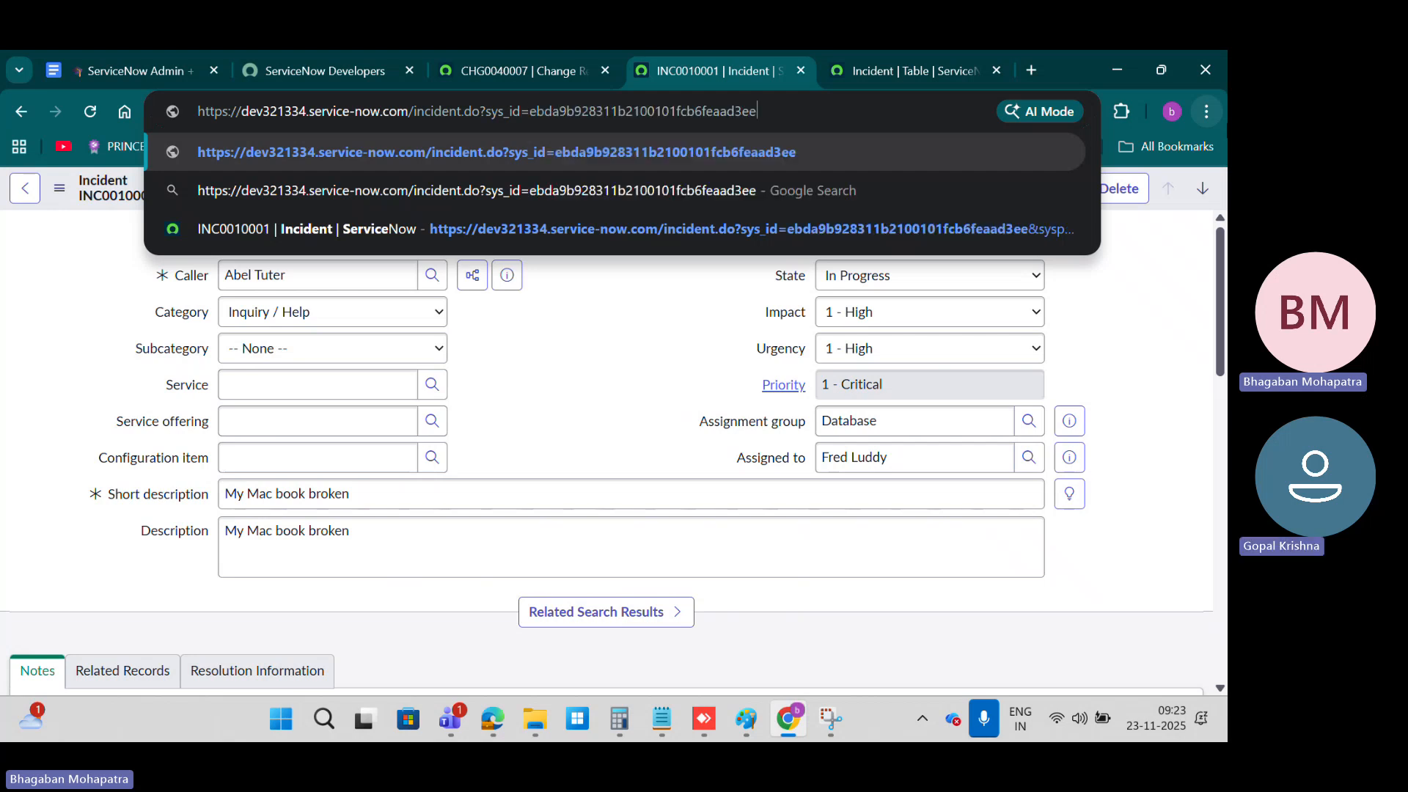
key(Return)
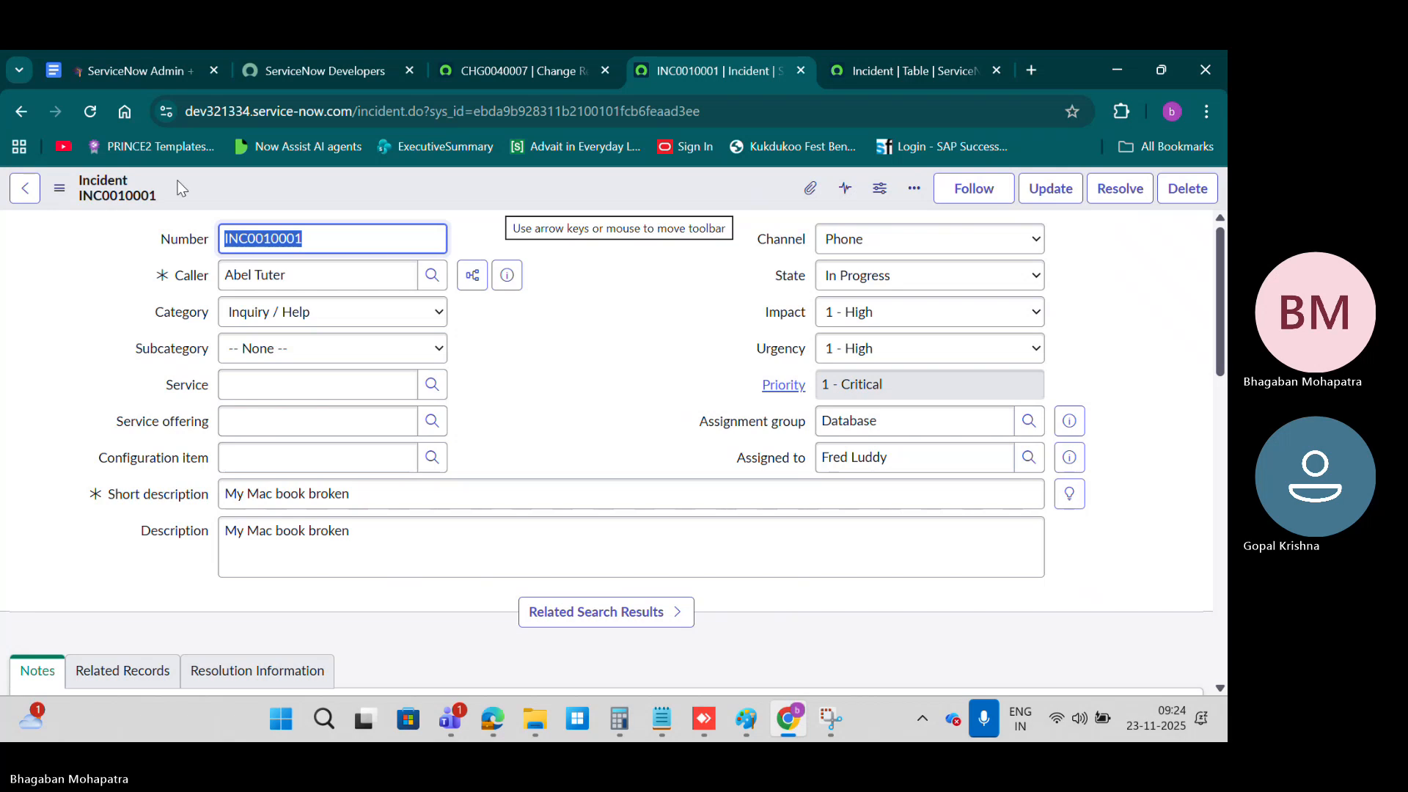
Step: Compare change request CHG0040007 with incident INC0010001 and glance at the Paint sketch of the form and table
click(469, 81)
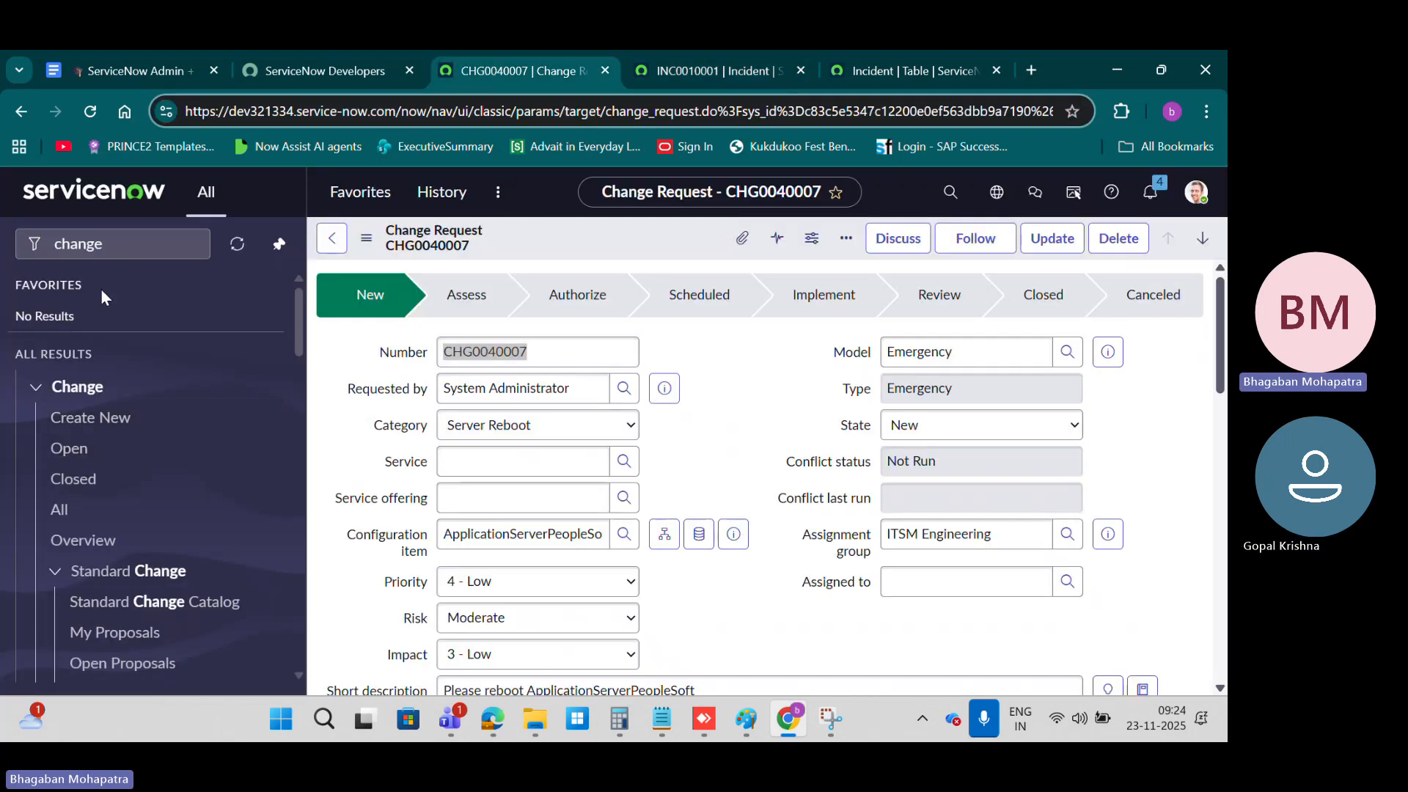
click(719, 74)
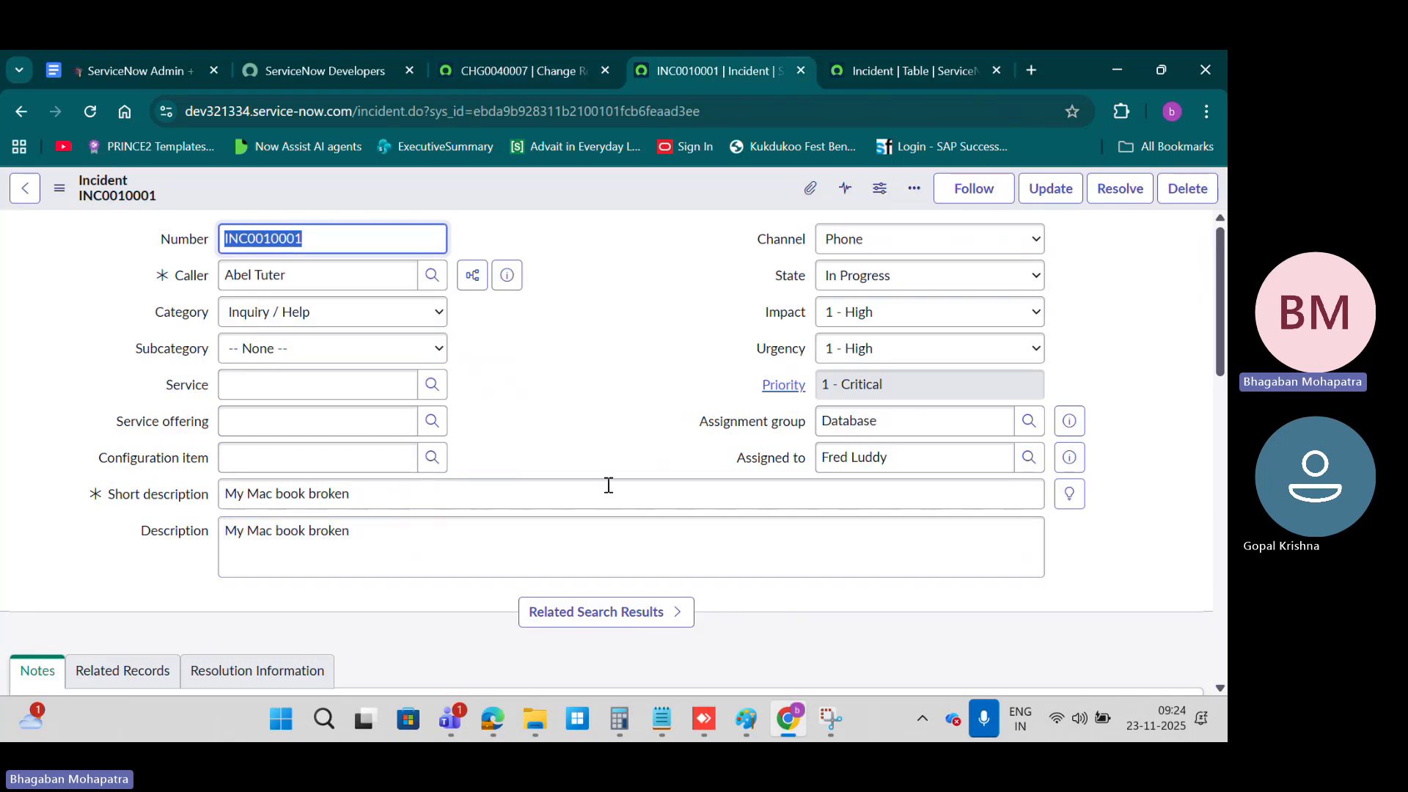
key(alt+Tab)
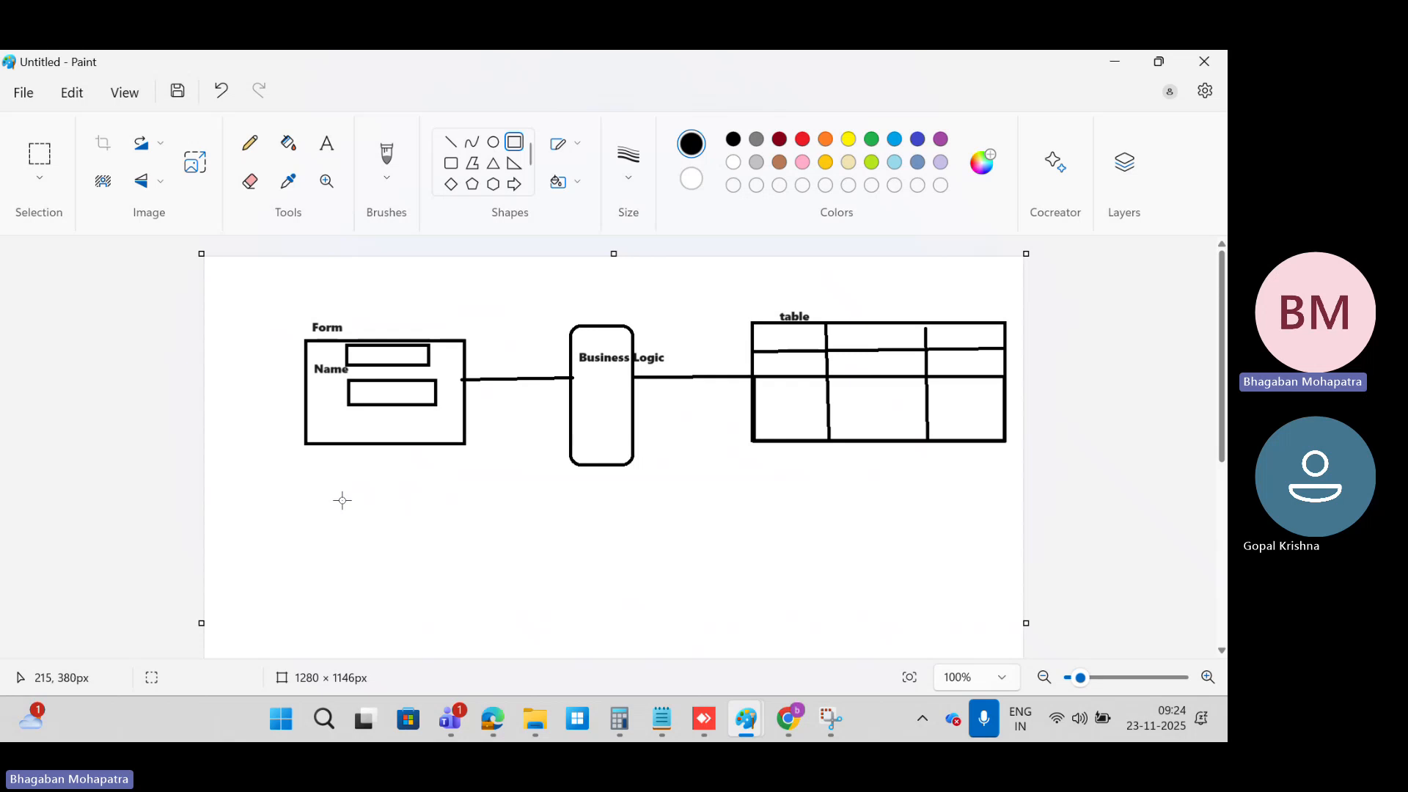
key(alt+Tab)
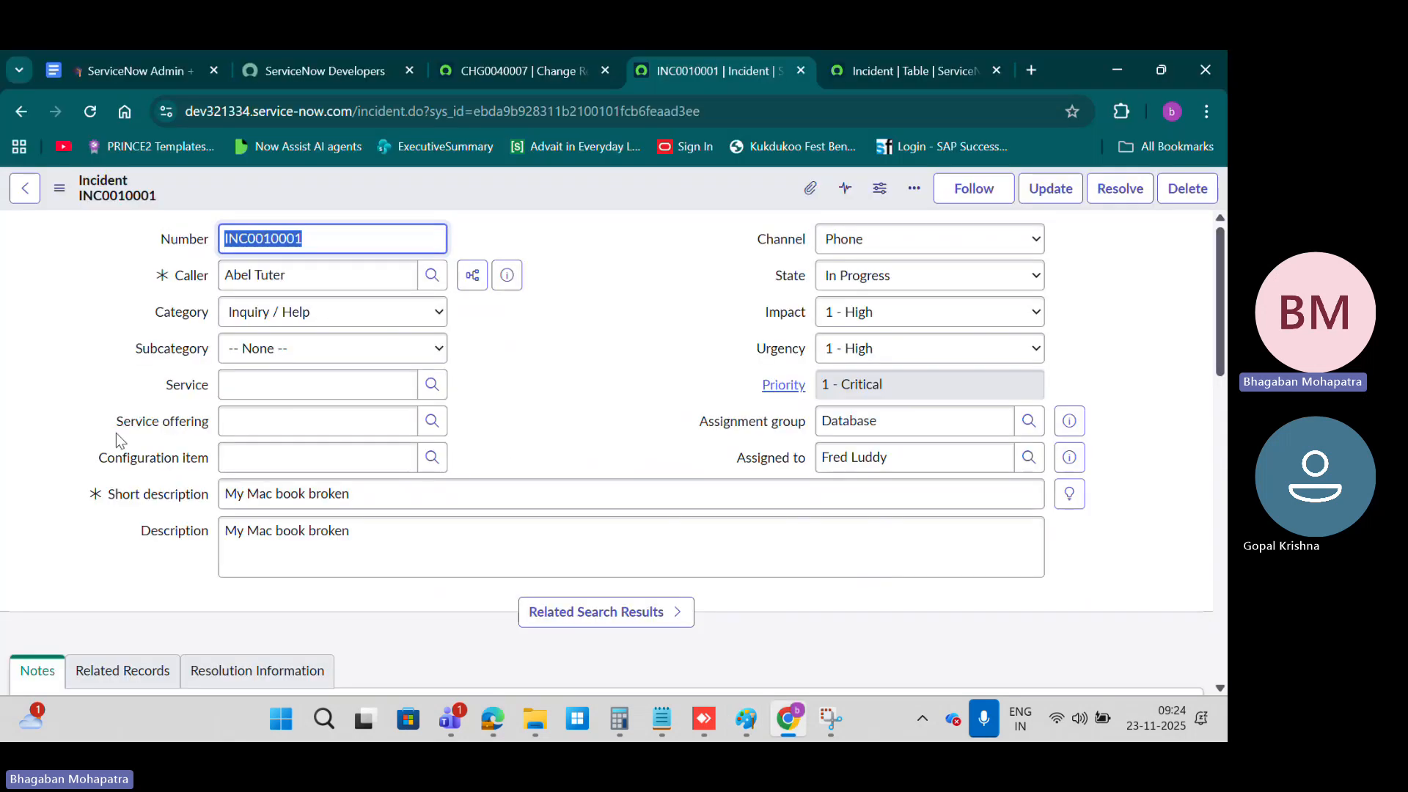
Step: Clear the navigator filter beside change request CHG0040007, collapse Self-Service and look through the list of applications
click(498, 77)
click(189, 243)
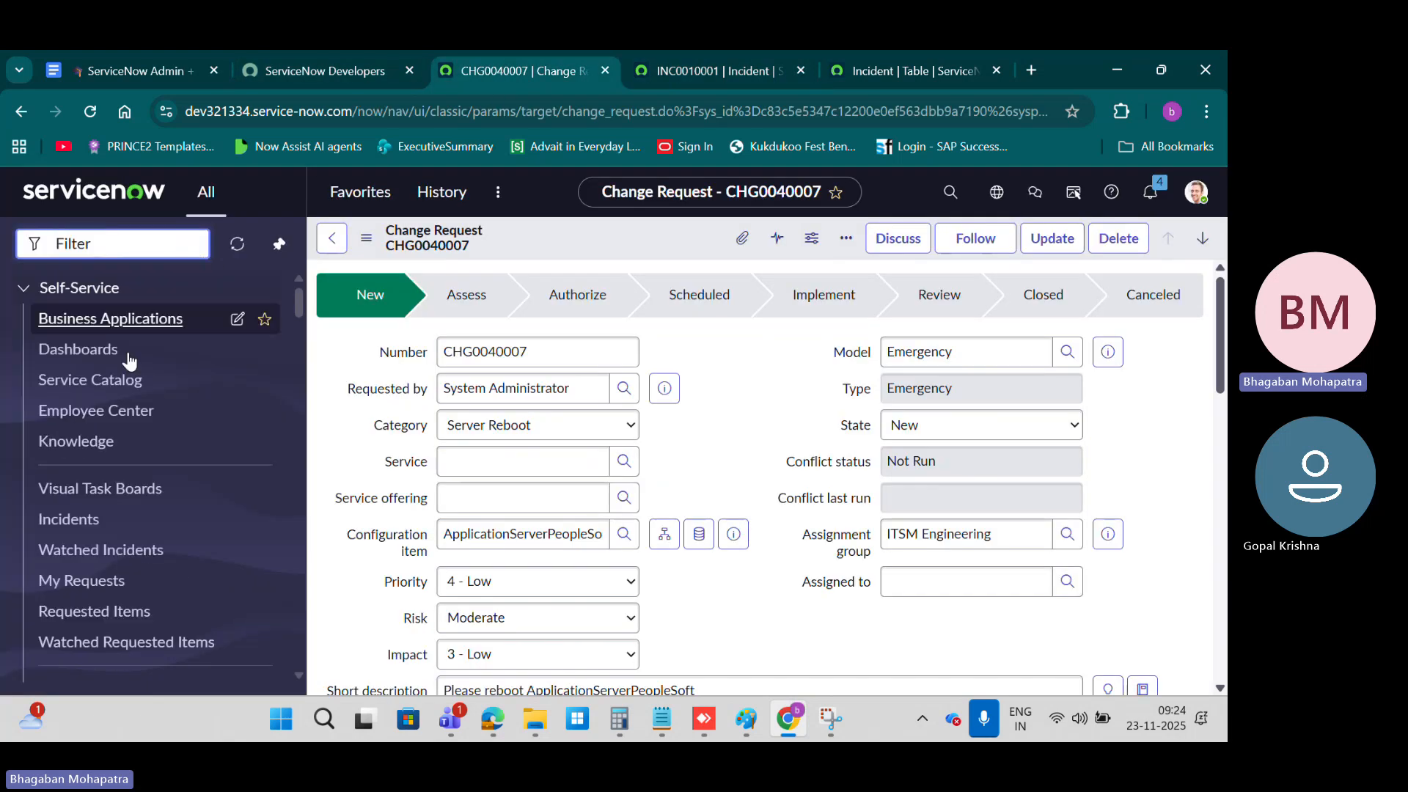
click(24, 290)
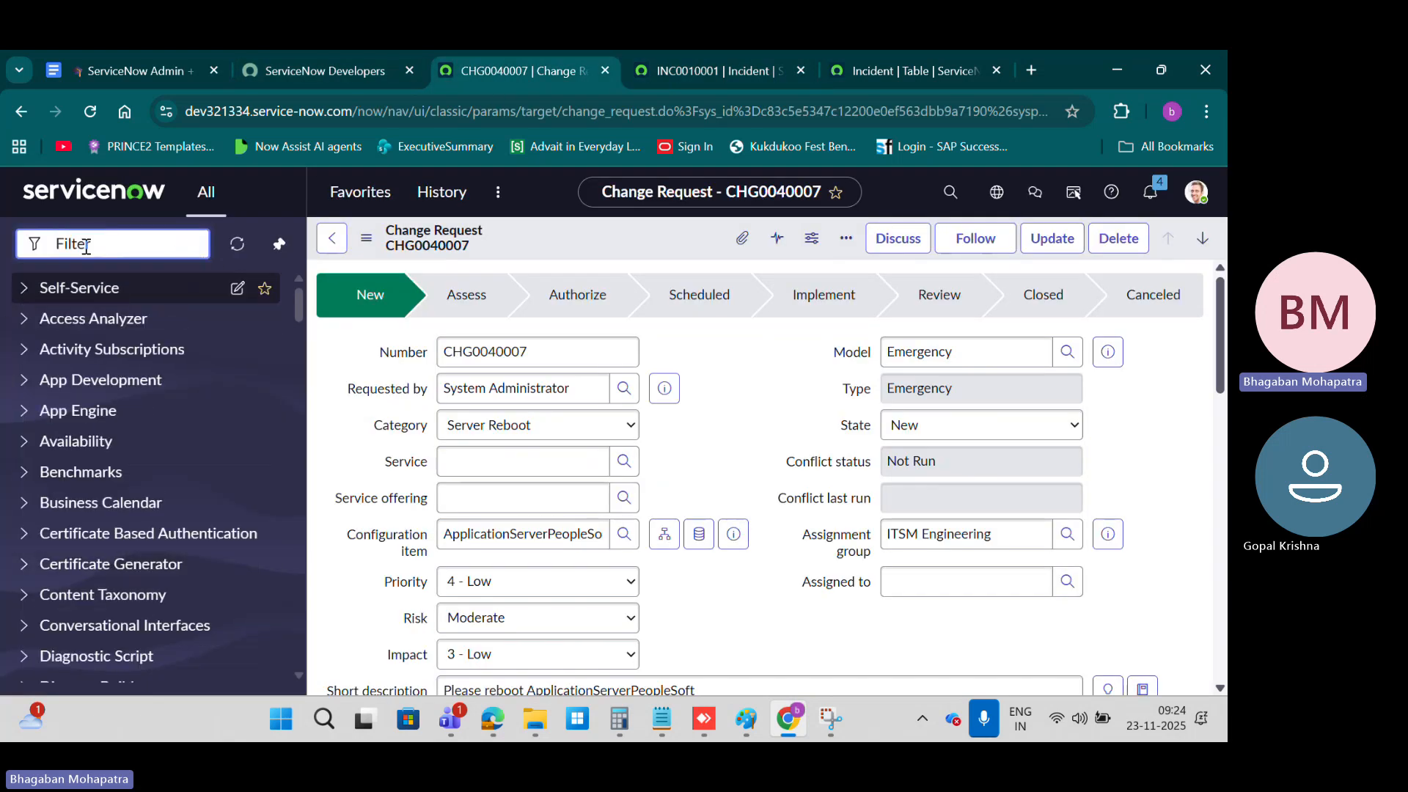
scroll(110, 402, down, 10)
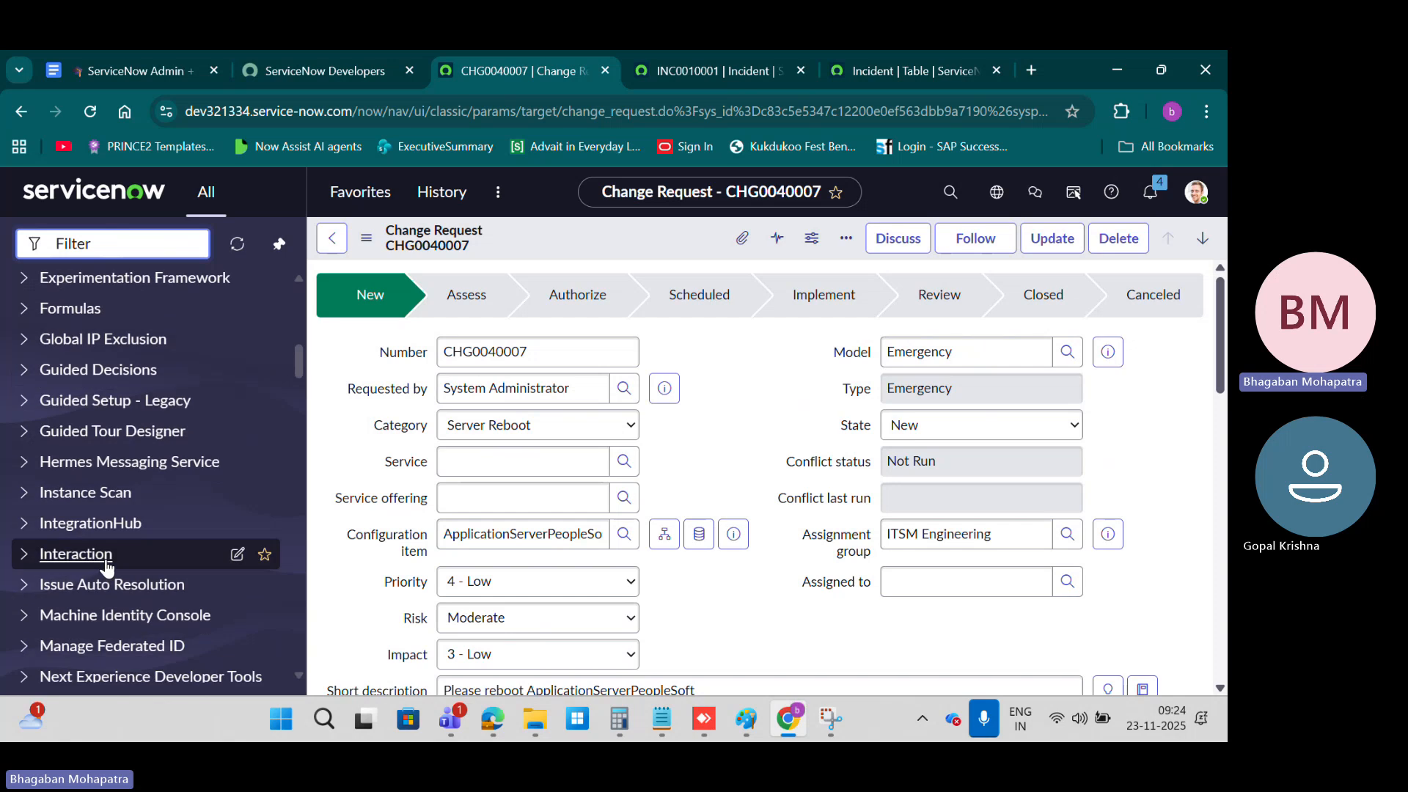
scroll(107, 565, down, 8)
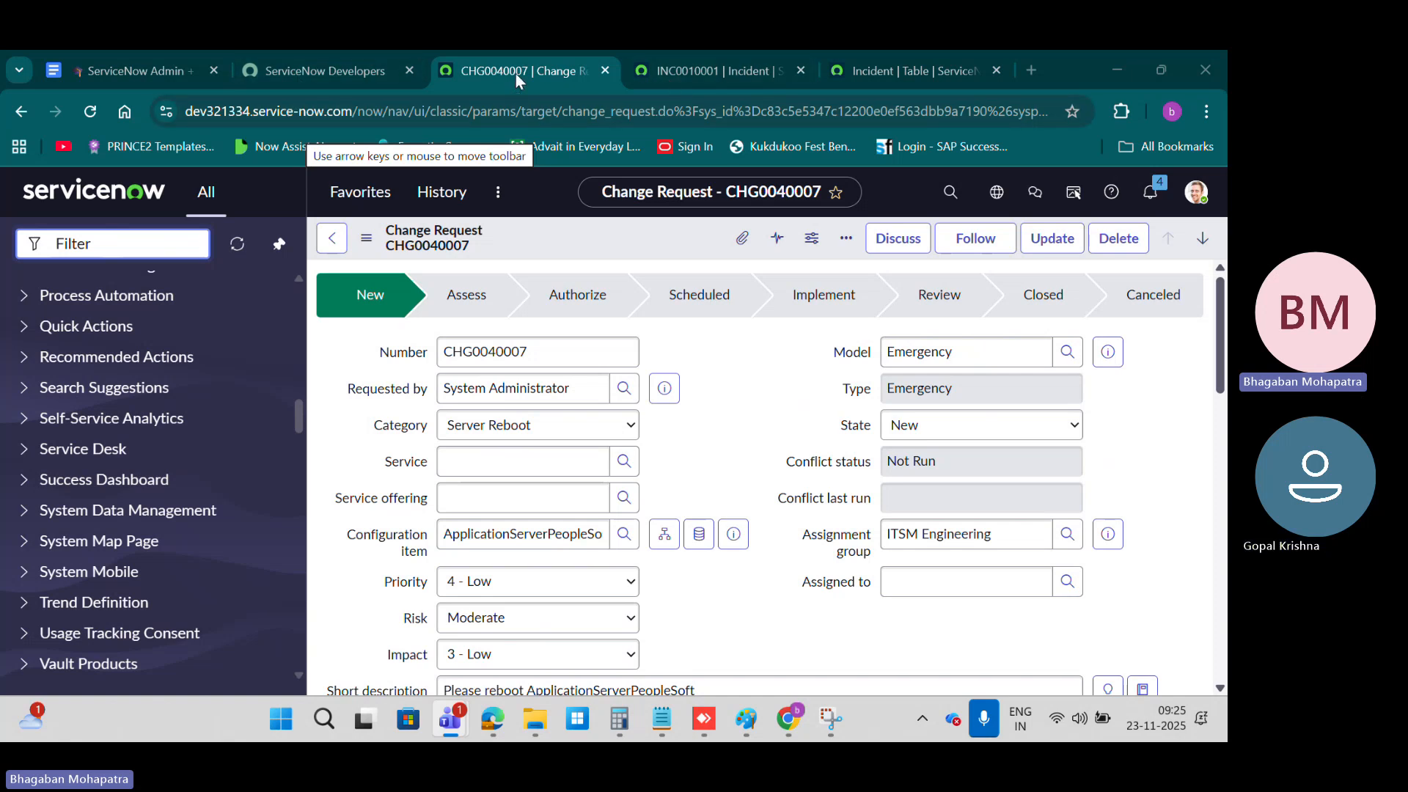
Step: Review the Edit List (Inline Editing) section of the course notes
click(346, 69)
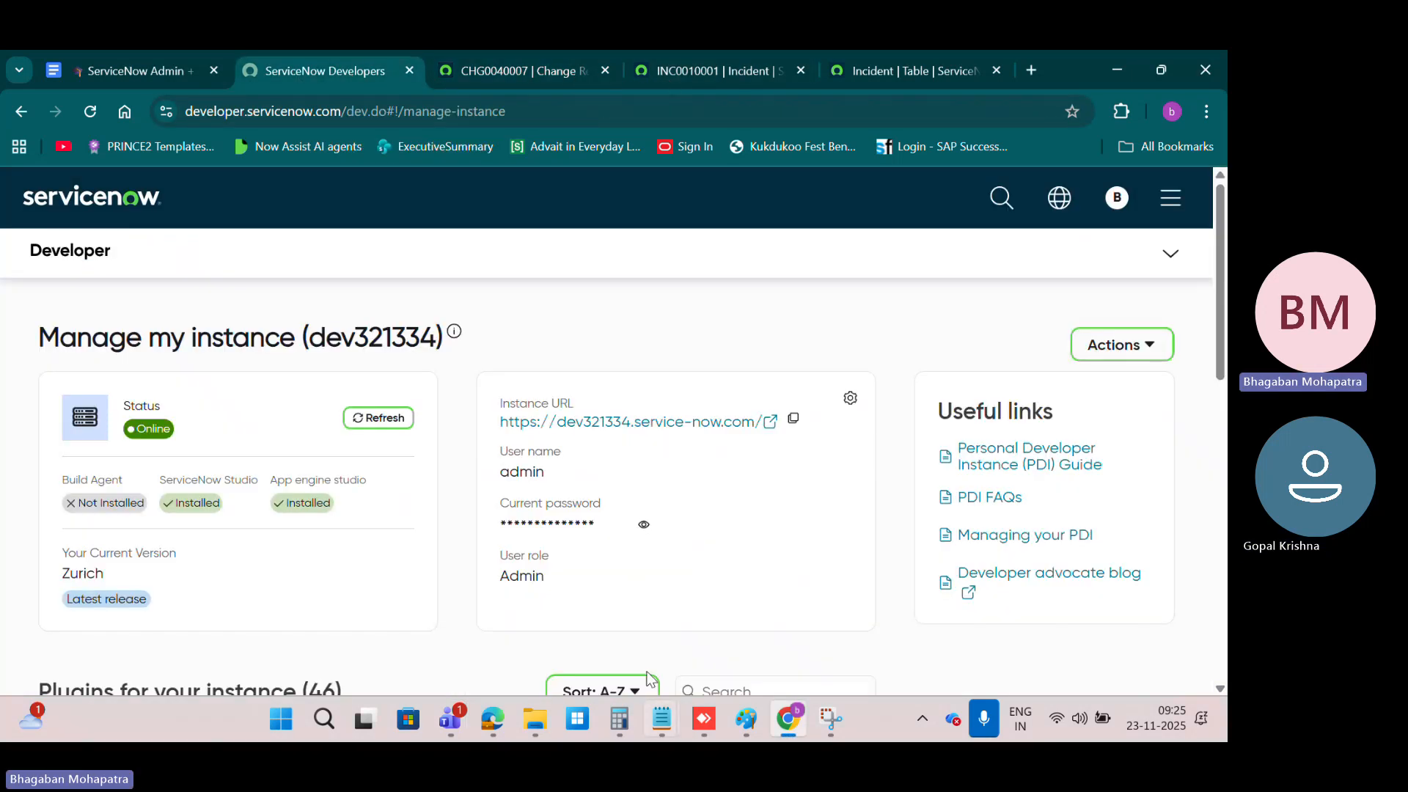
click(546, 70)
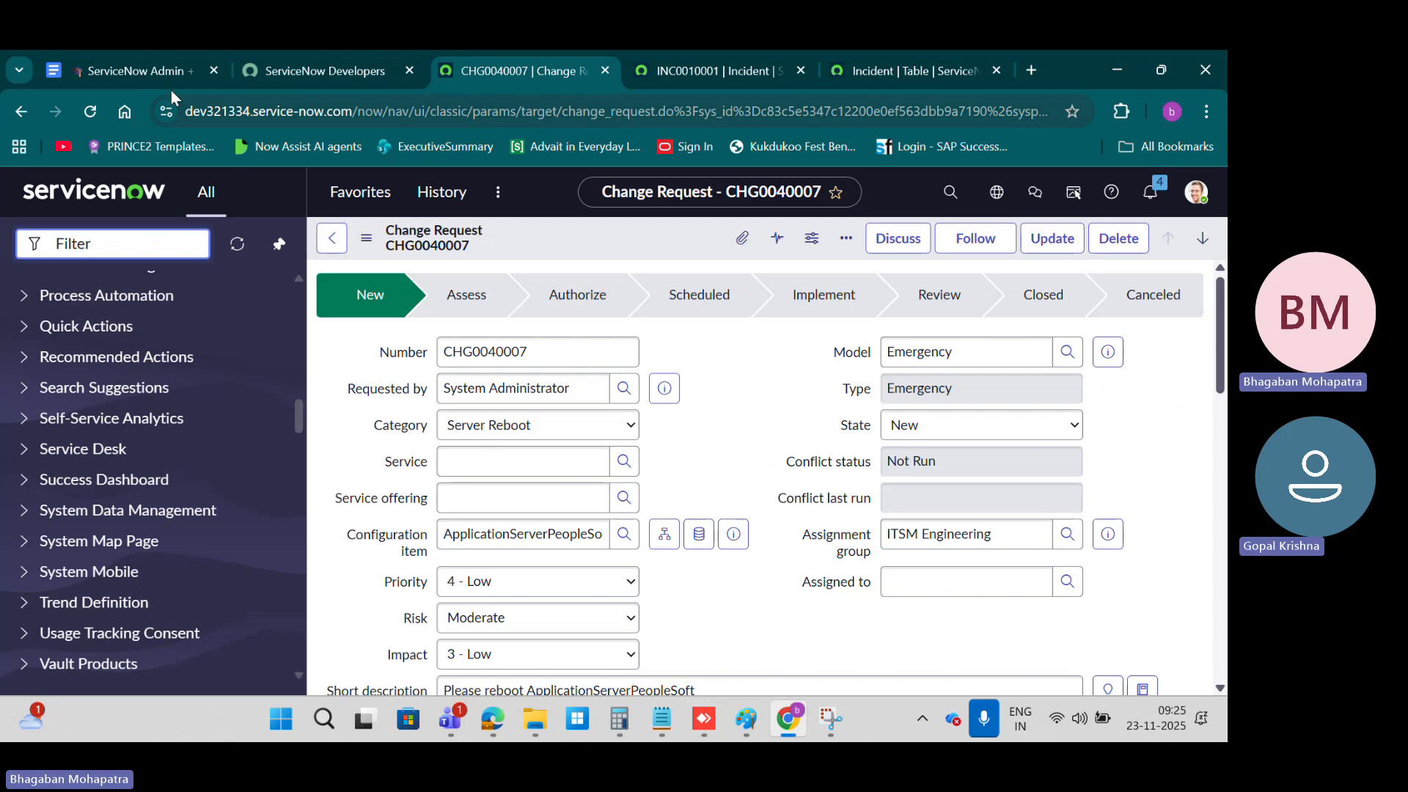
click(146, 70)
scroll(650, 446, down, 4)
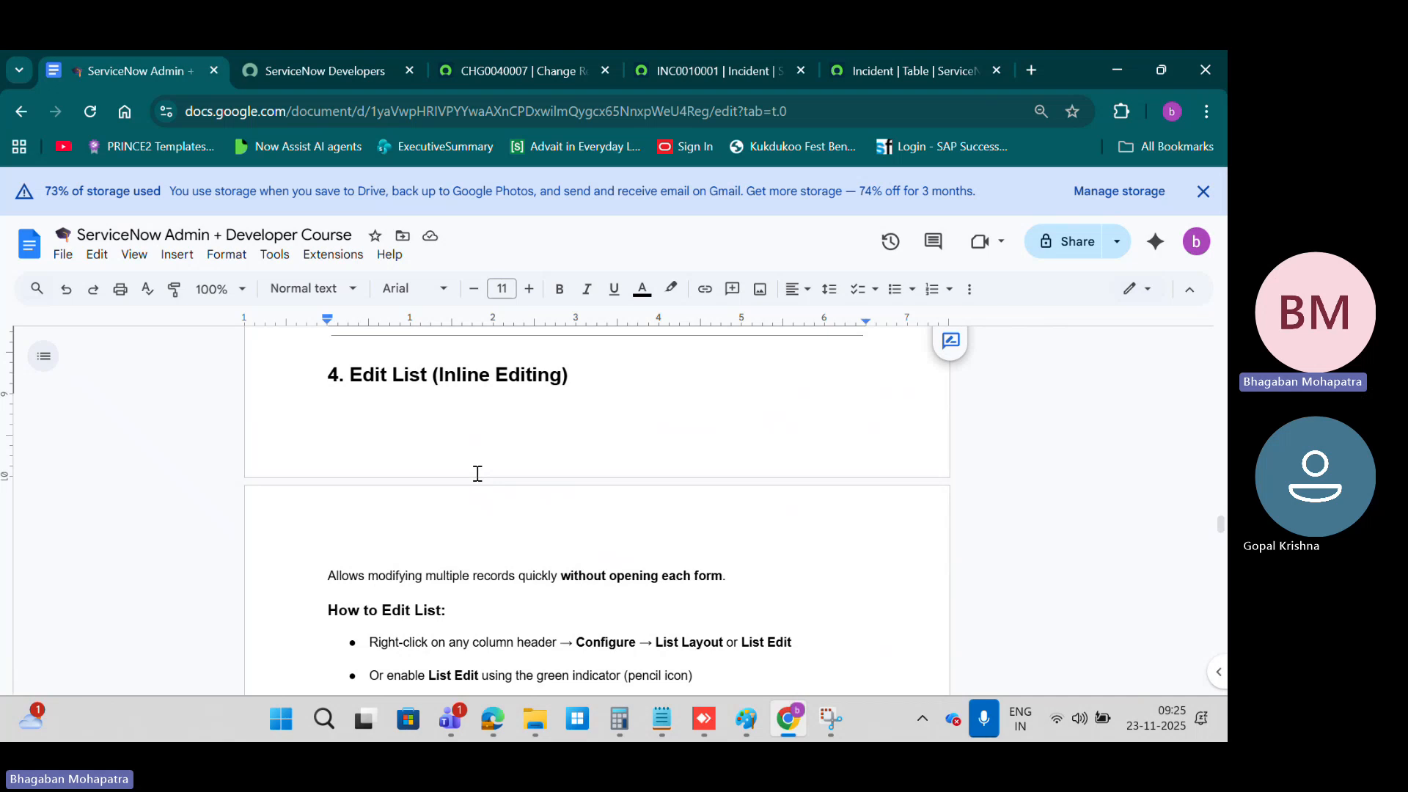
scroll(478, 473, down, 3)
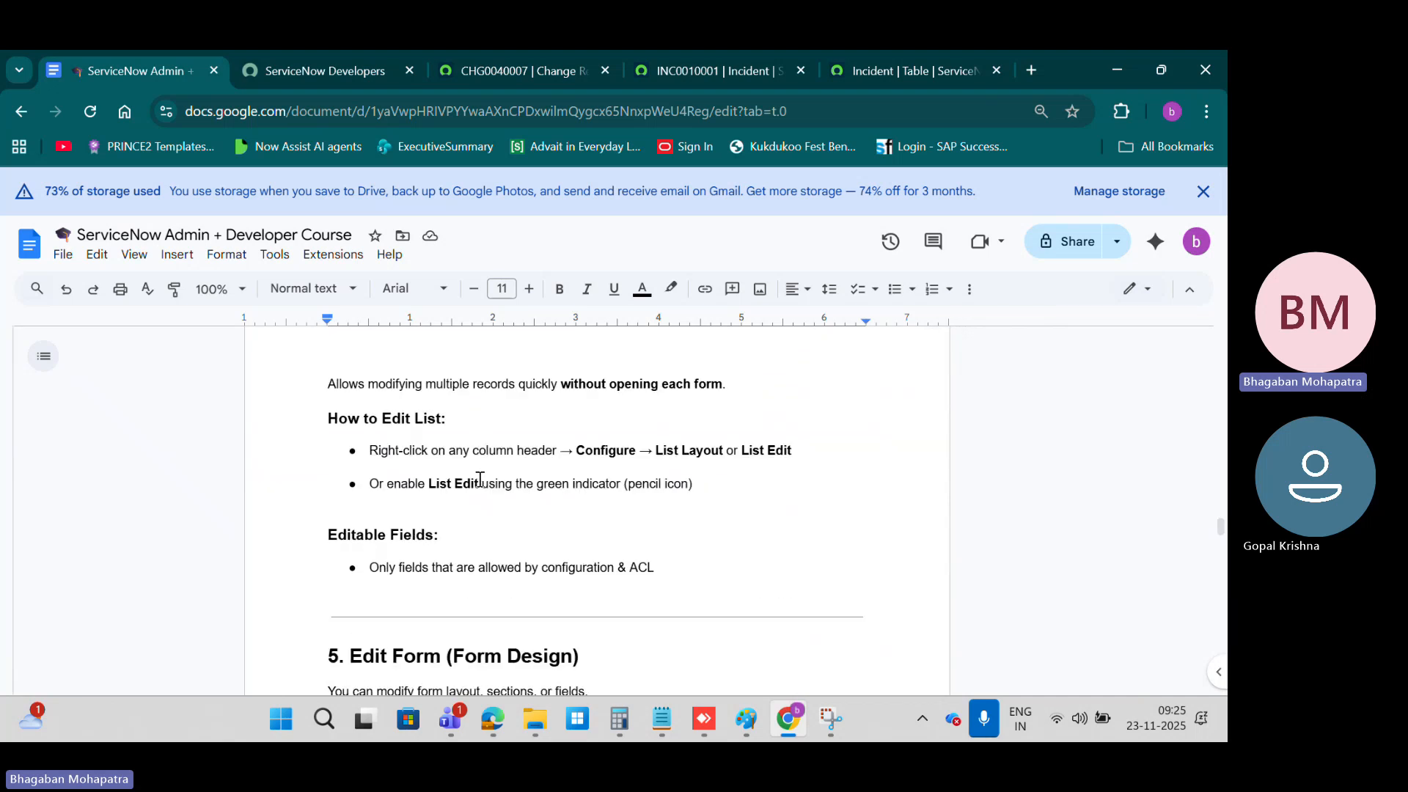
scroll(480, 479, up, 1)
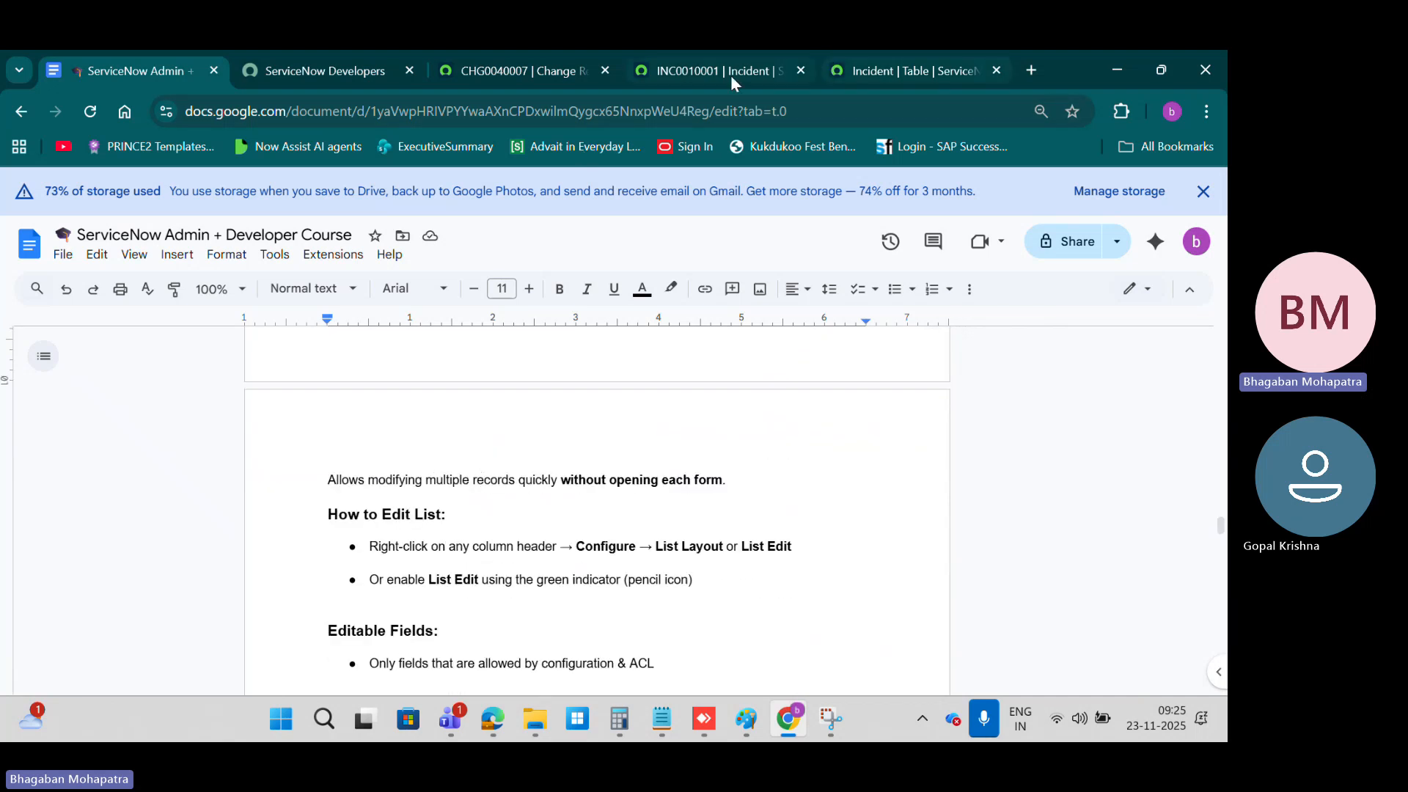
Step: Filter the ServiceNow navigator for incident and open the list of open incidents
click(506, 71)
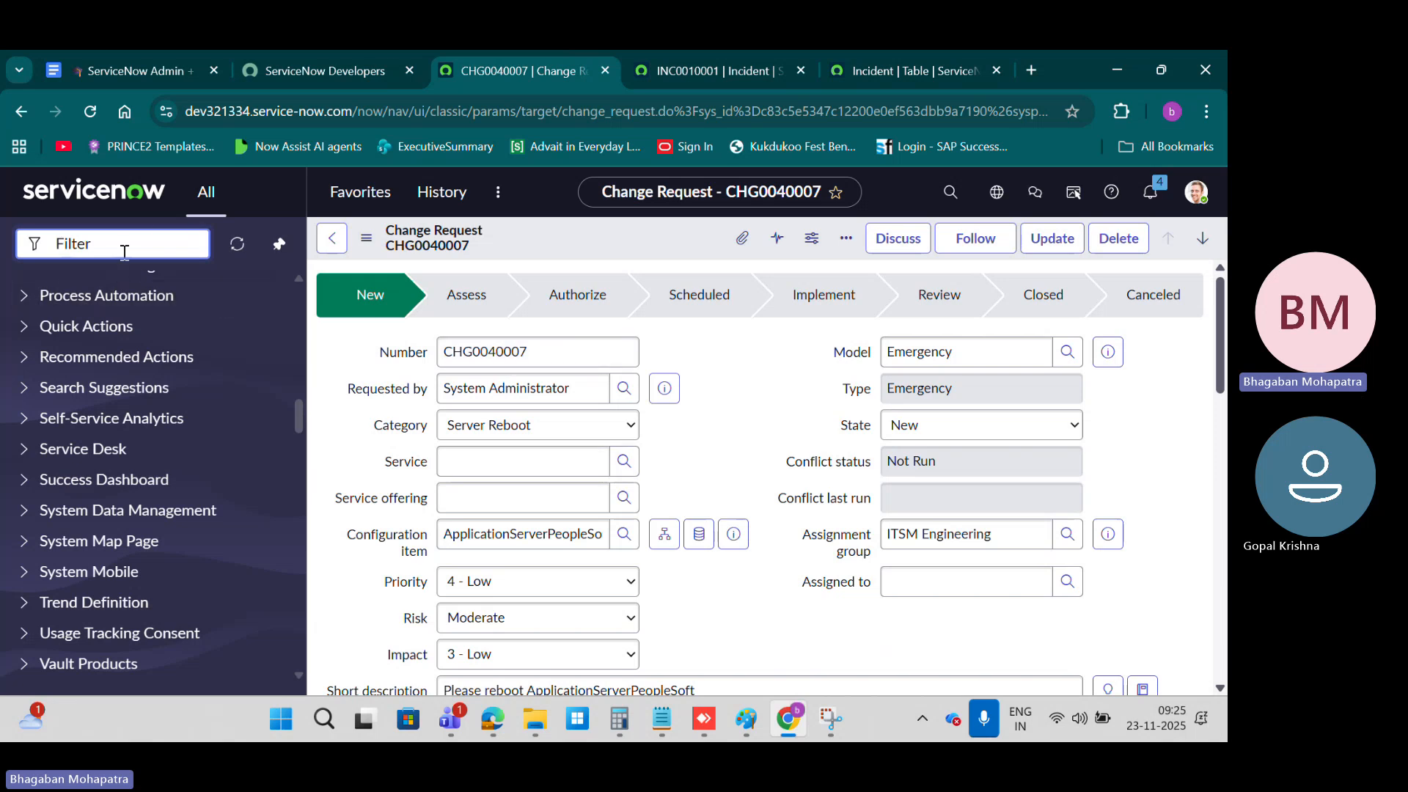
text(incide)
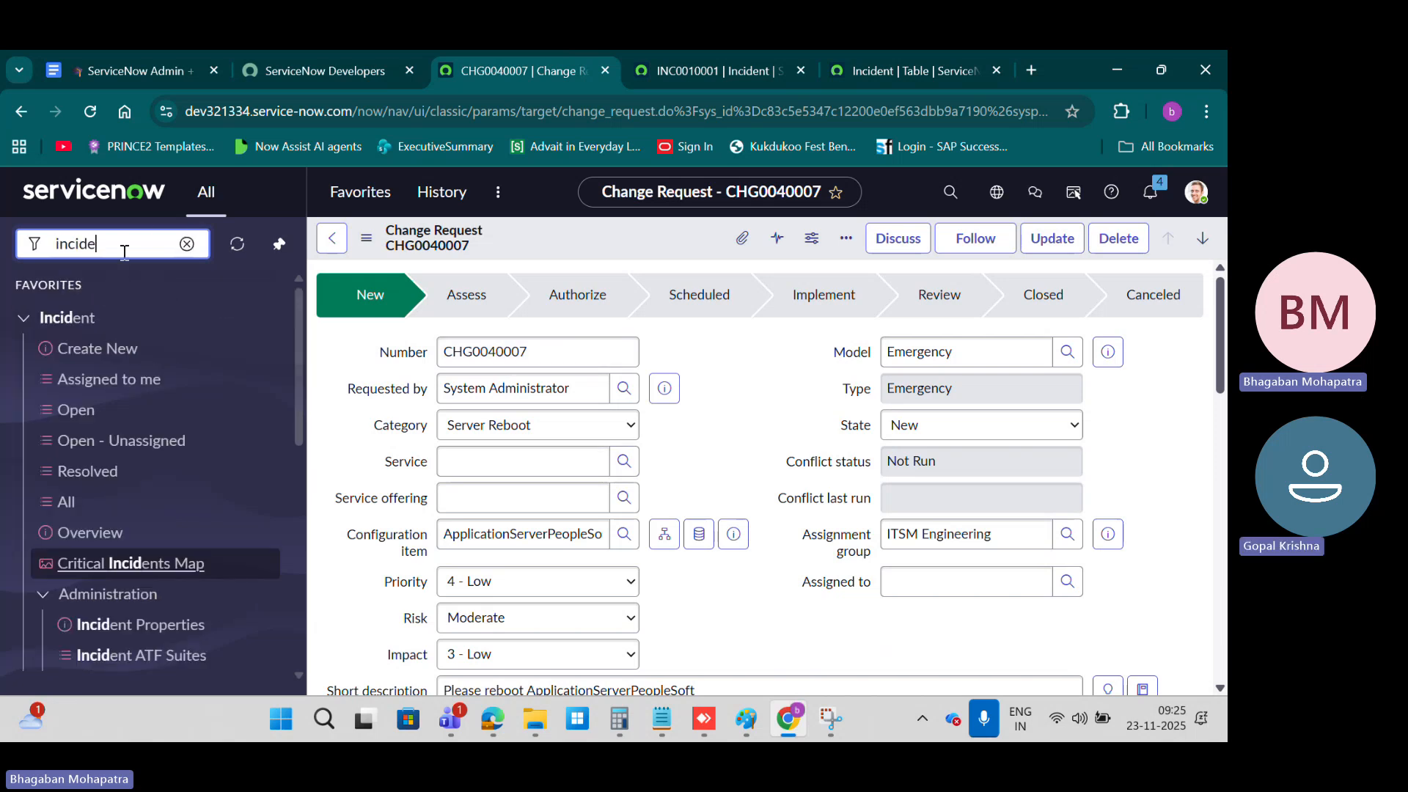
key(BackSpace)
key(BackSpace)
key(BackSpace)
key(BackSpace)
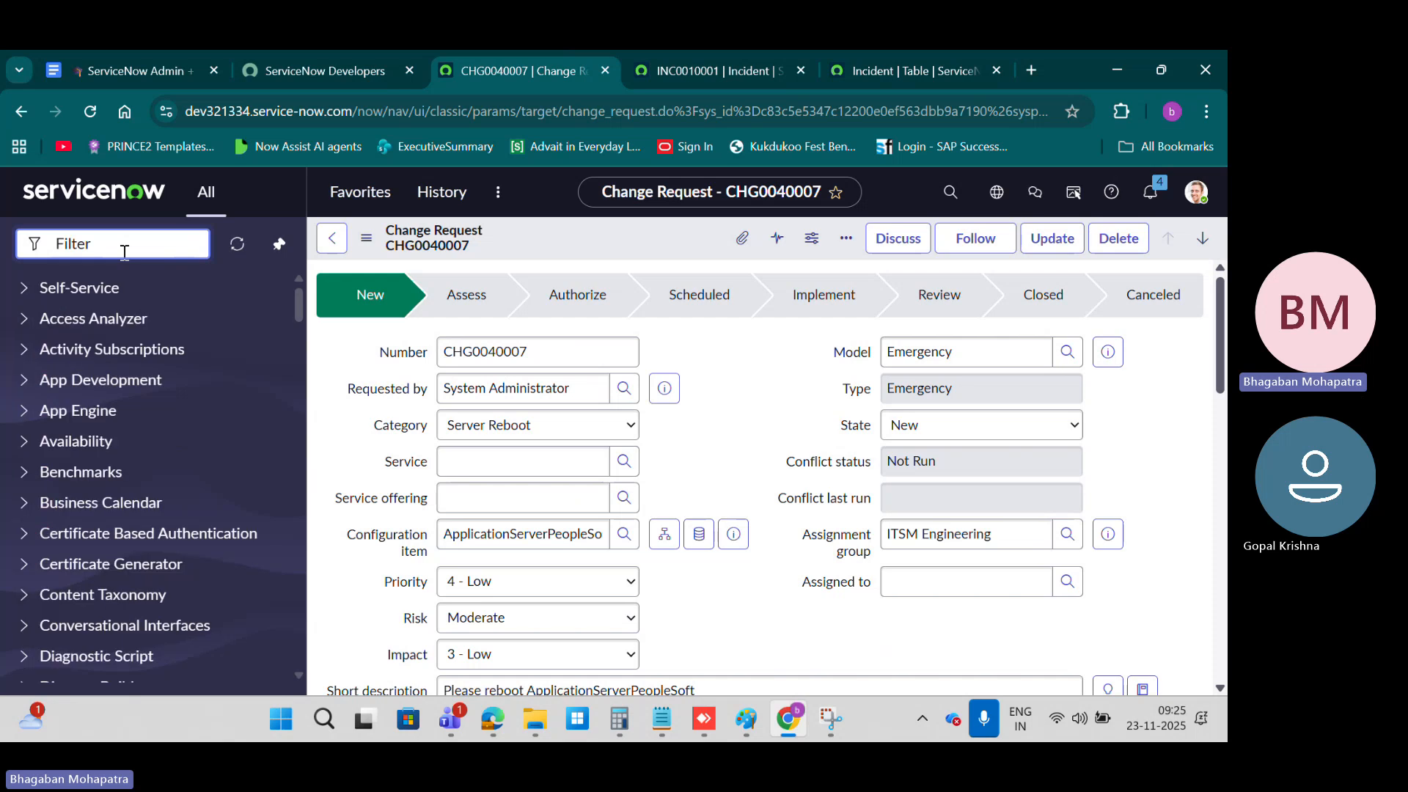
text(incident)
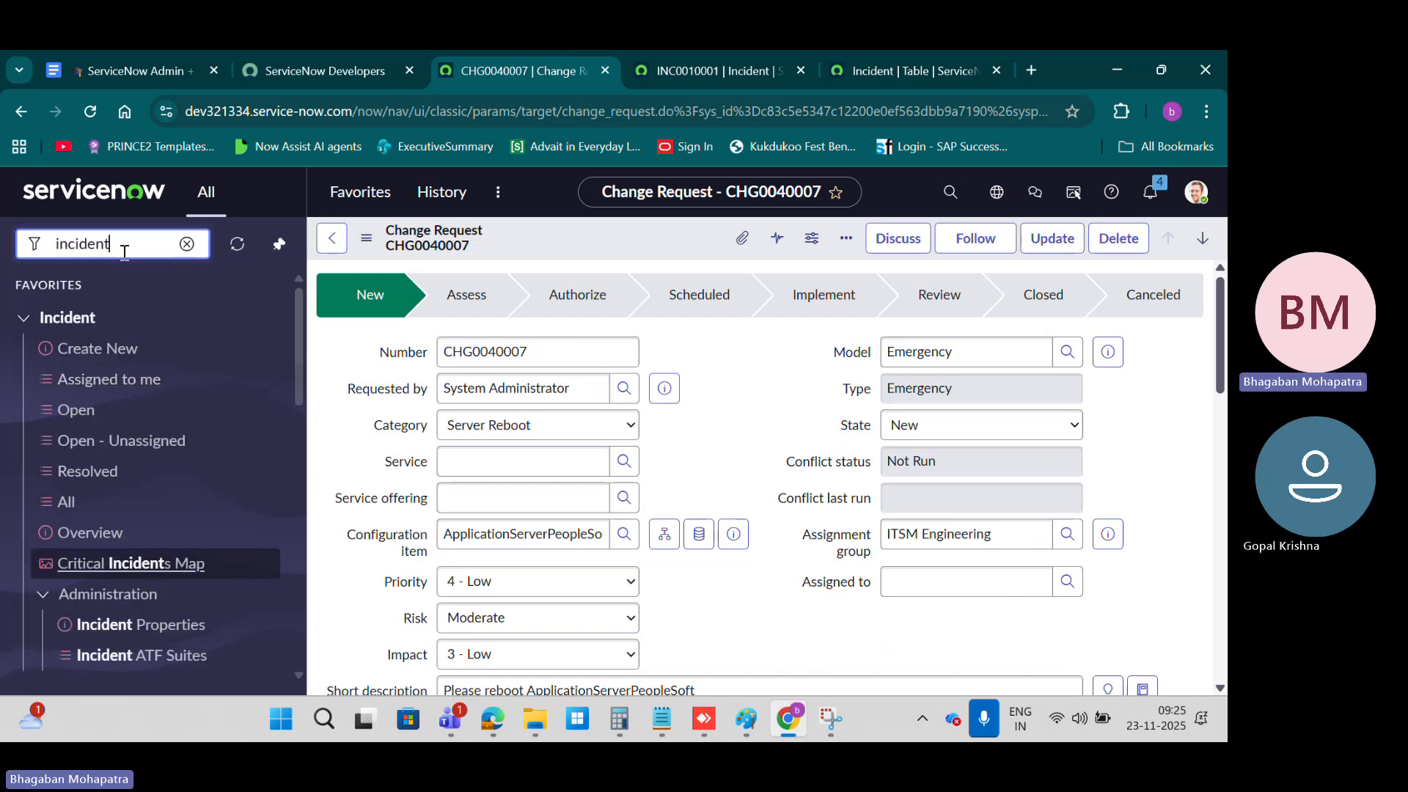
click(74, 410)
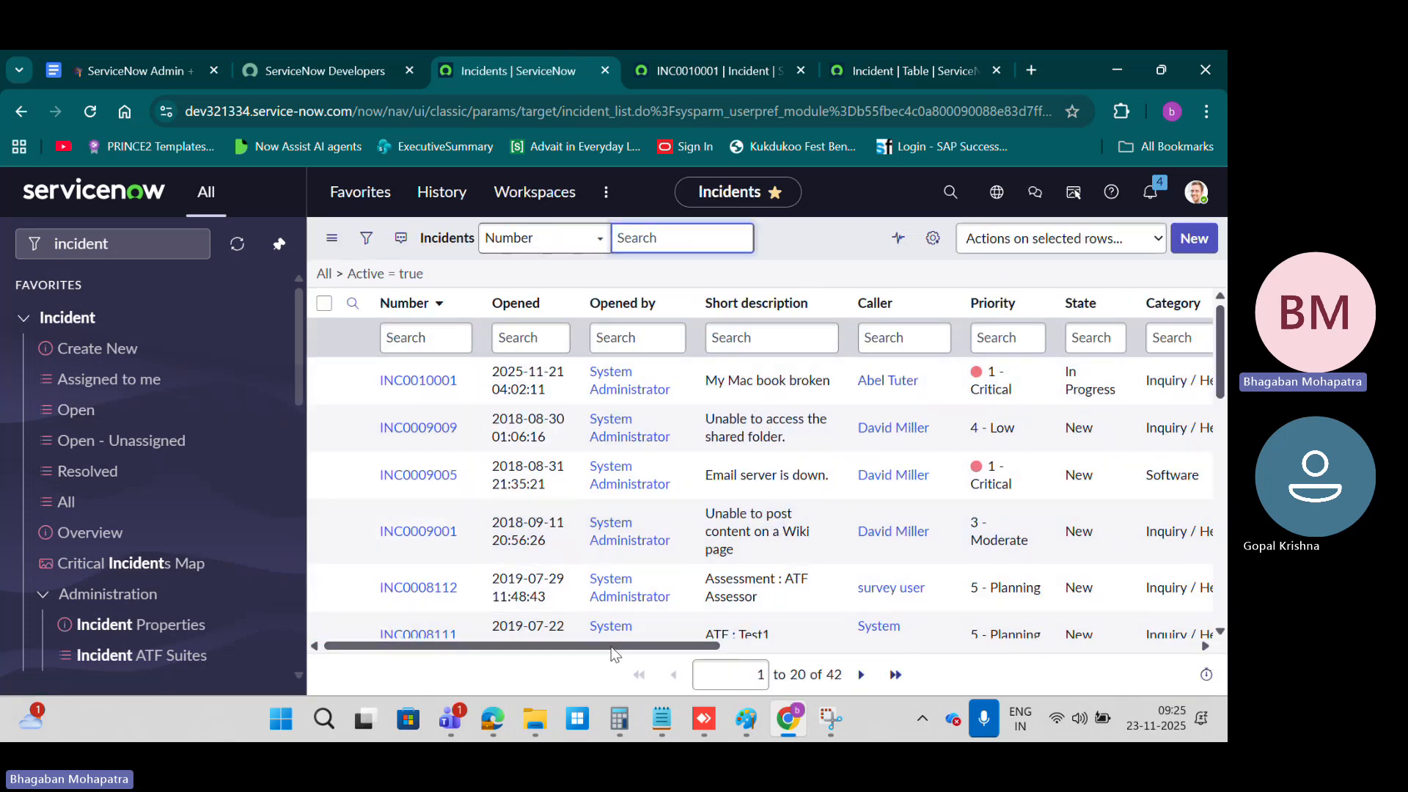
Step: Try to edit the Resolve time of incidents INC0010001 and INC0009005 directly in the list
drag(615, 652, 185, 650)
drag(579, 645, 1059, 645)
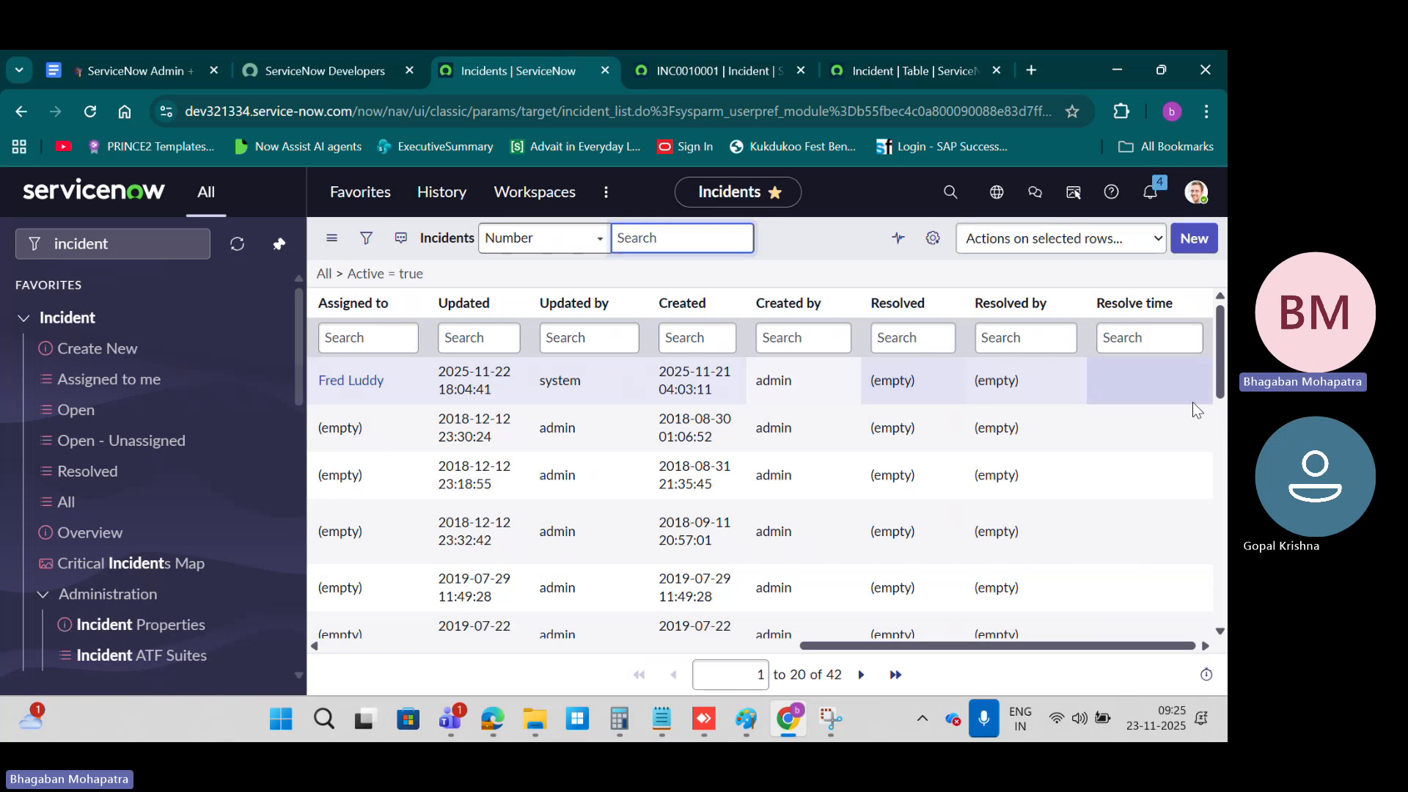
double_click(1149, 381)
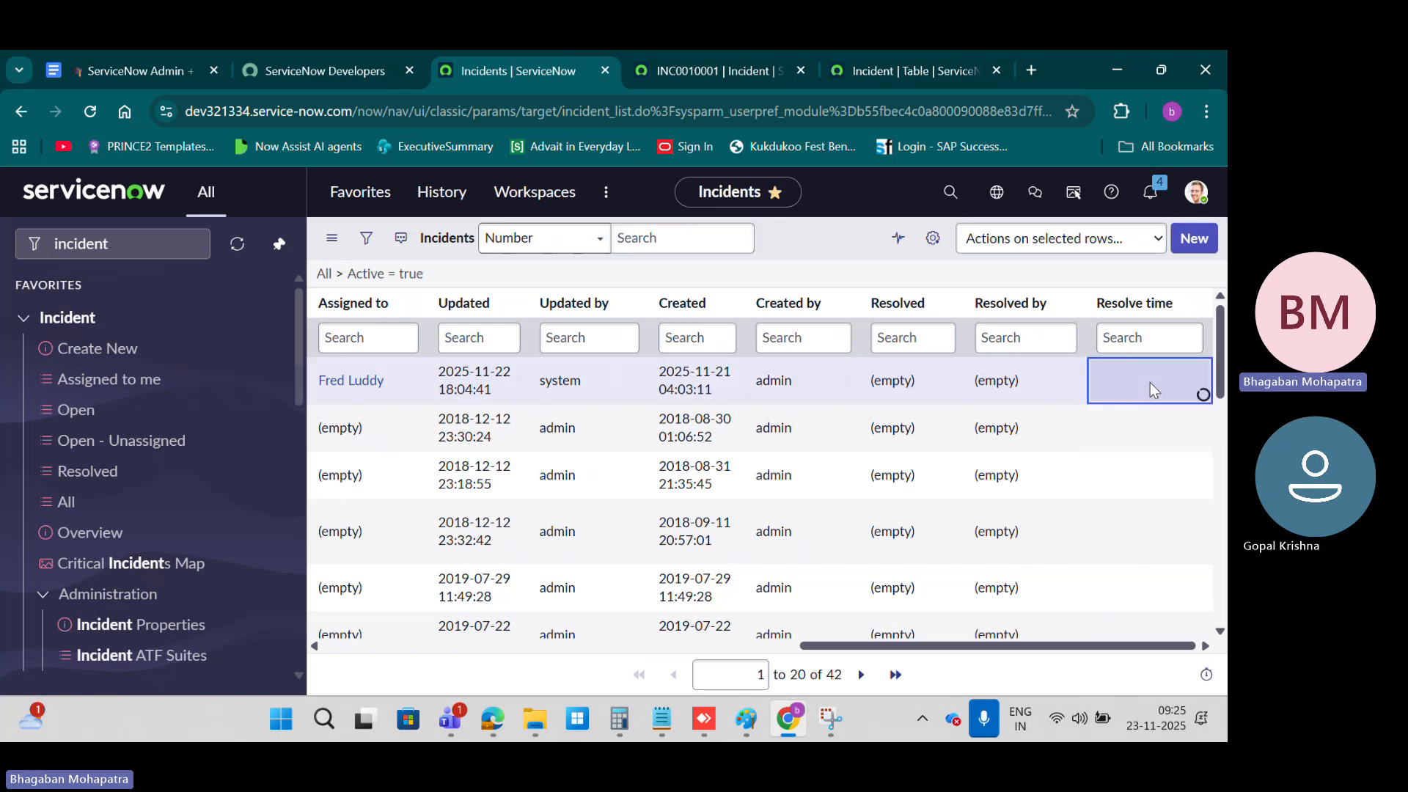
double_click(1145, 477)
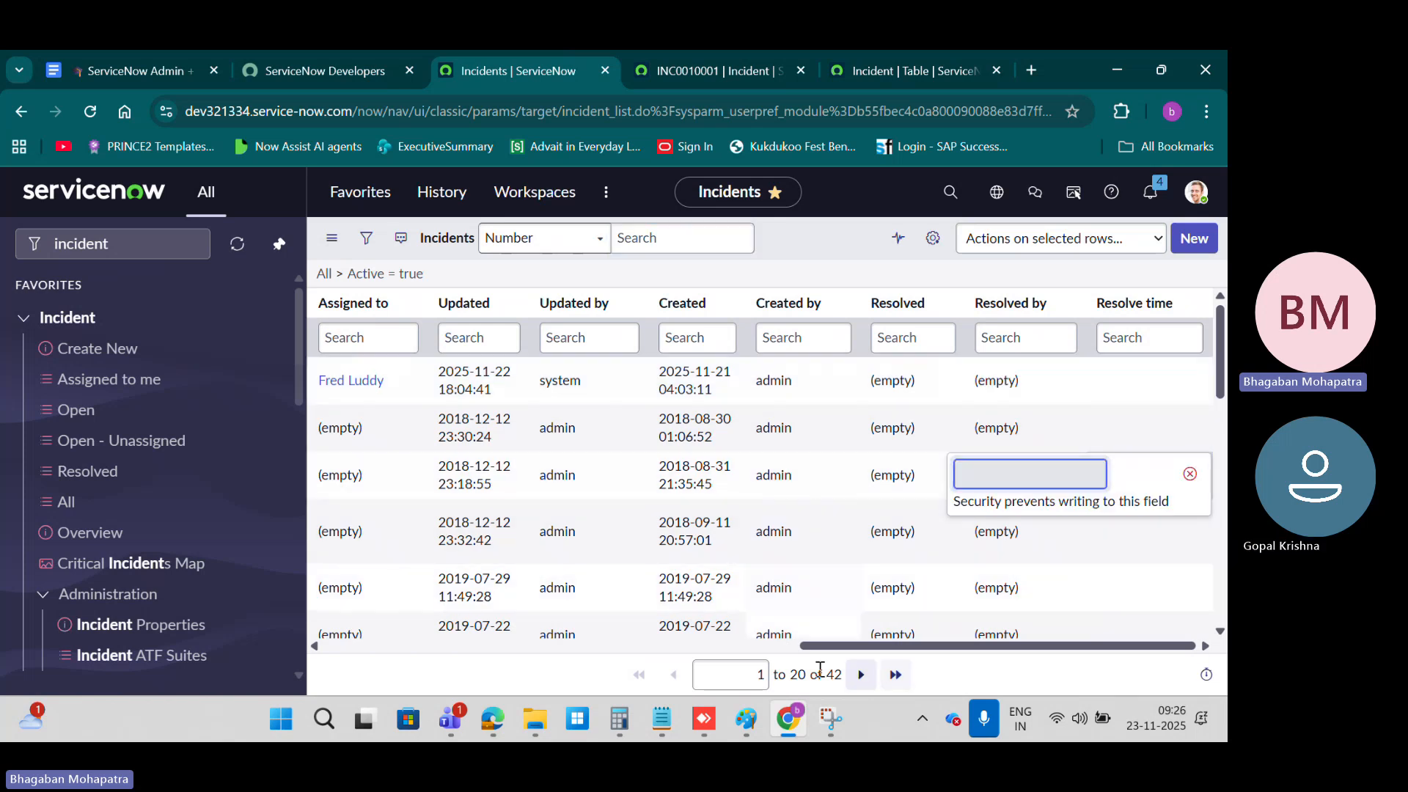
drag(845, 647, 336, 648)
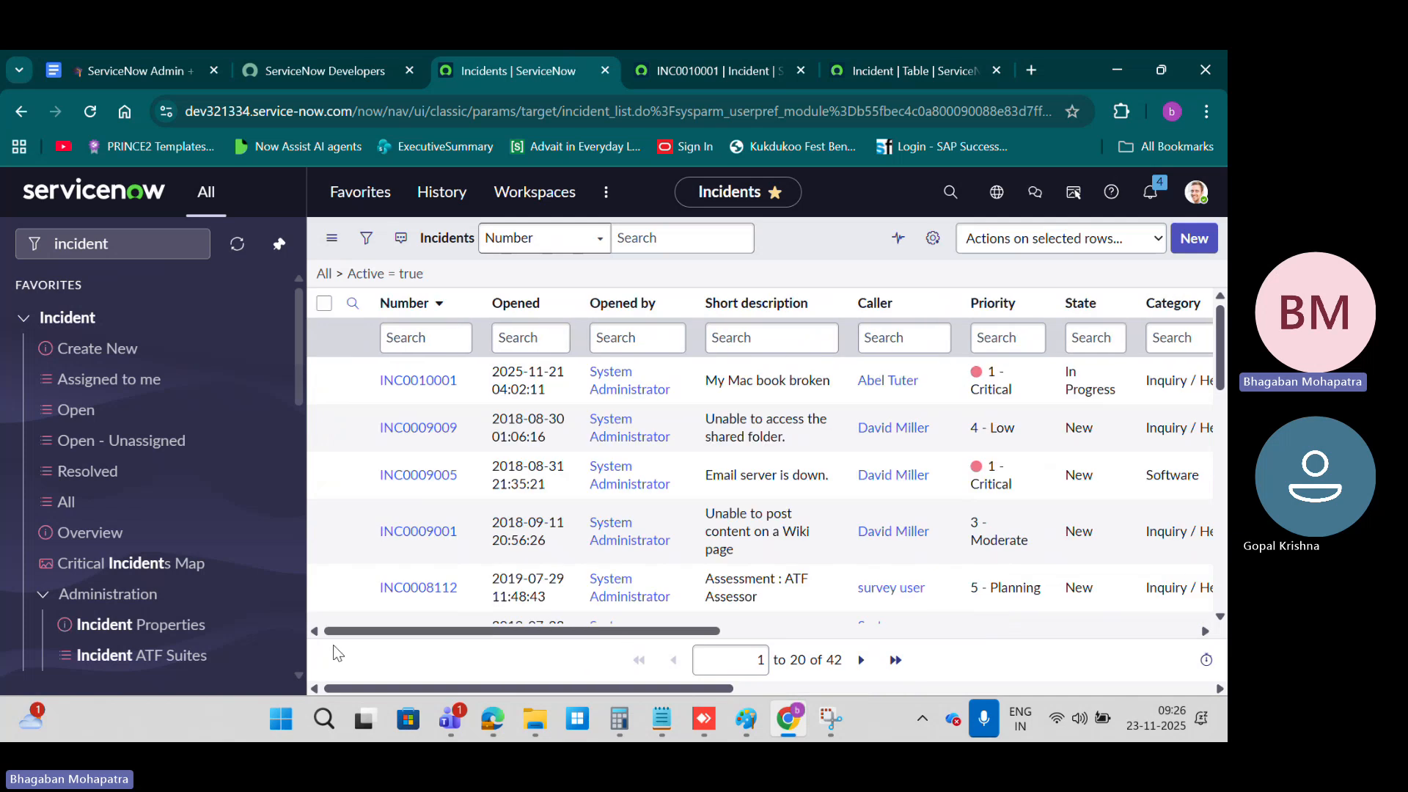
Step: Append "test1" to the short description of incident INC0010001 directly in the list and save the cell
double_click(837, 381)
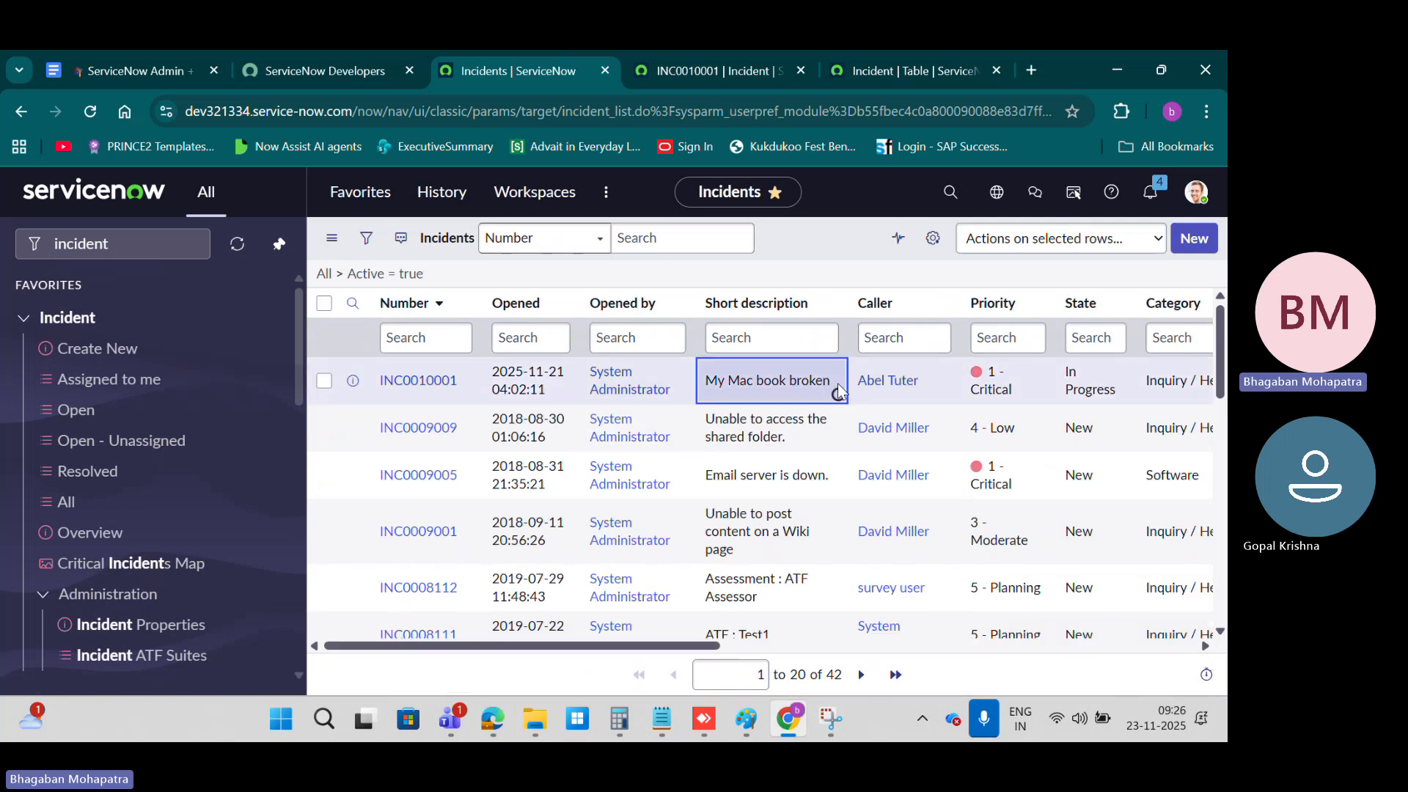
click(845, 377)
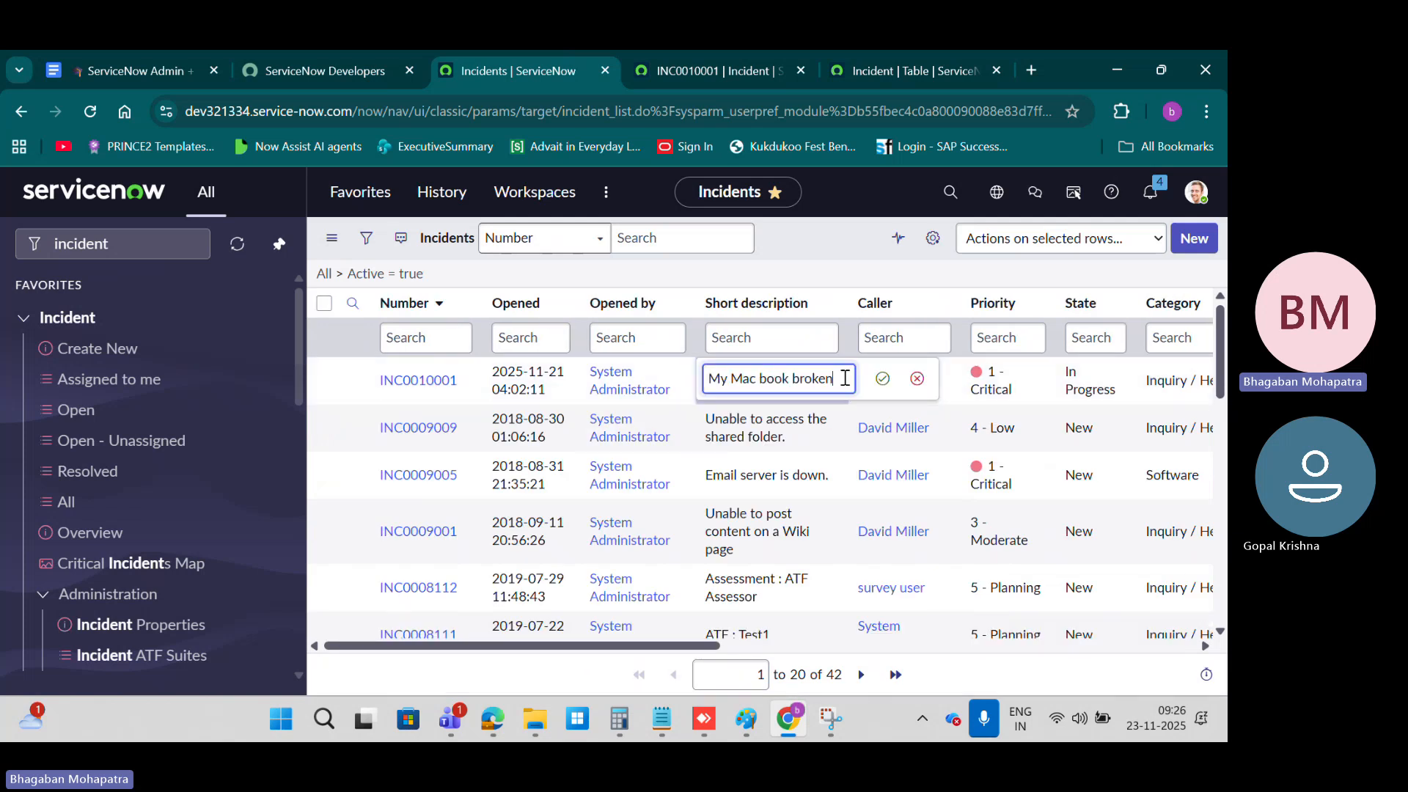
text(test1)
click(883, 379)
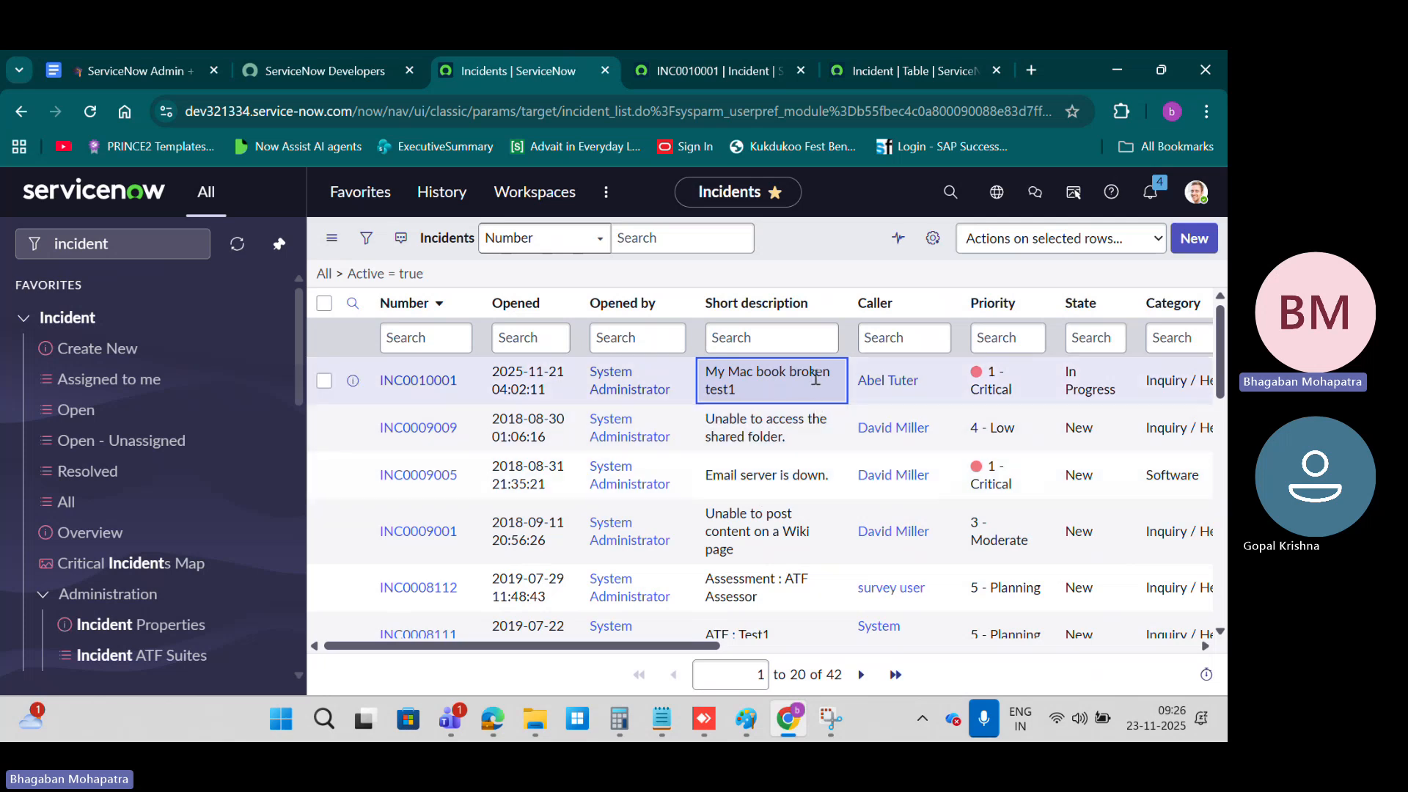
Step: Set the State of incident INC0009009 to In Progress directly in the list
drag(713, 646, 797, 645)
drag(912, 433, 912, 516)
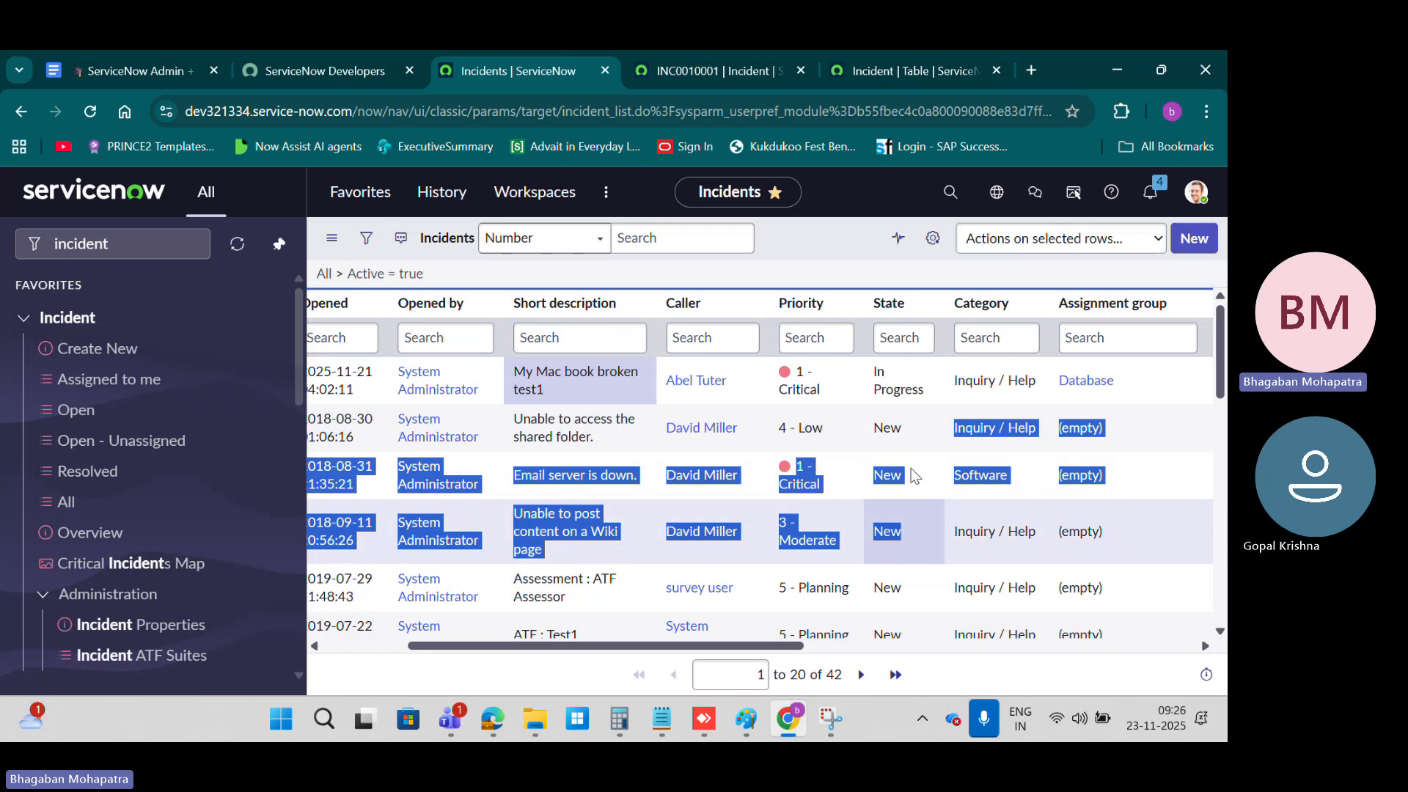
click(909, 425)
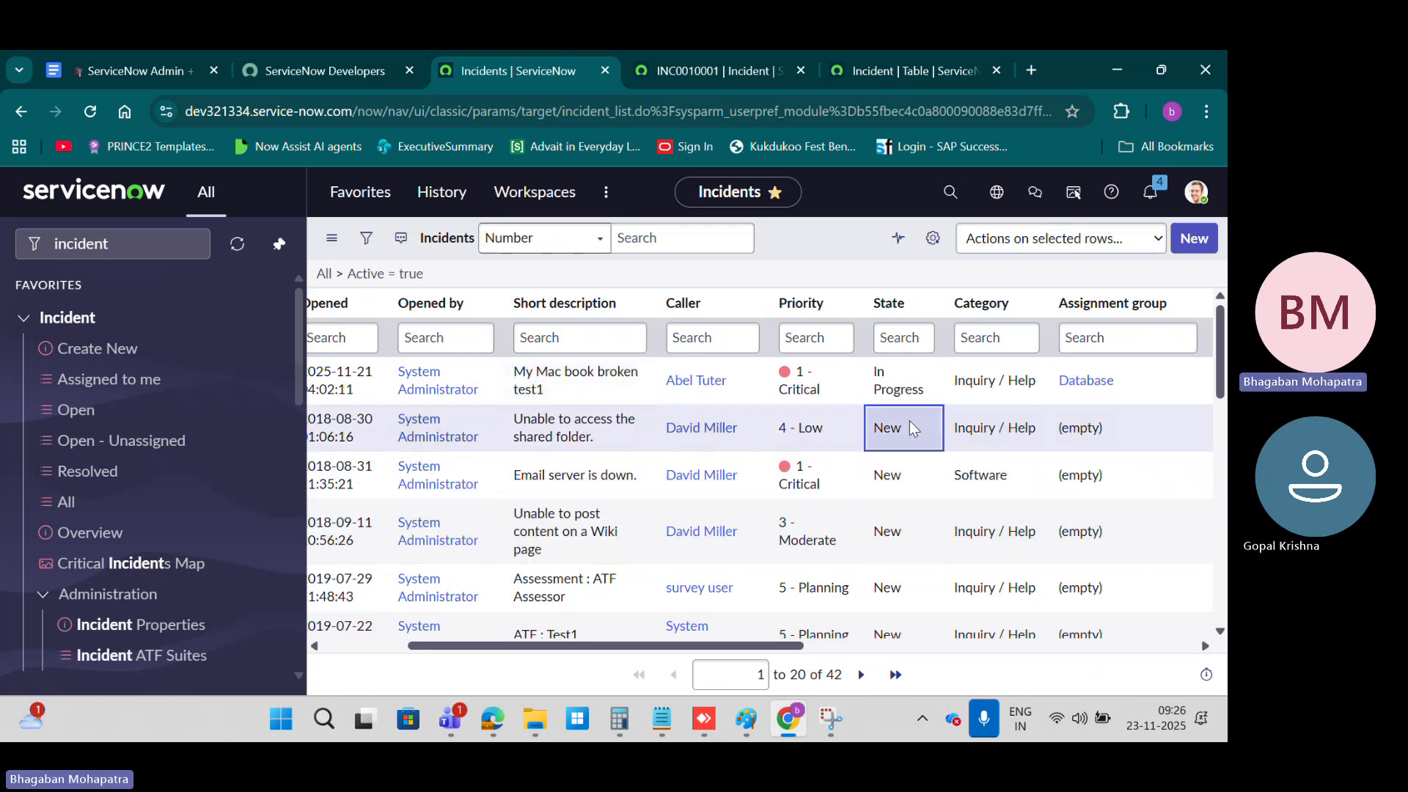
drag(909, 421, 906, 519)
click(909, 424)
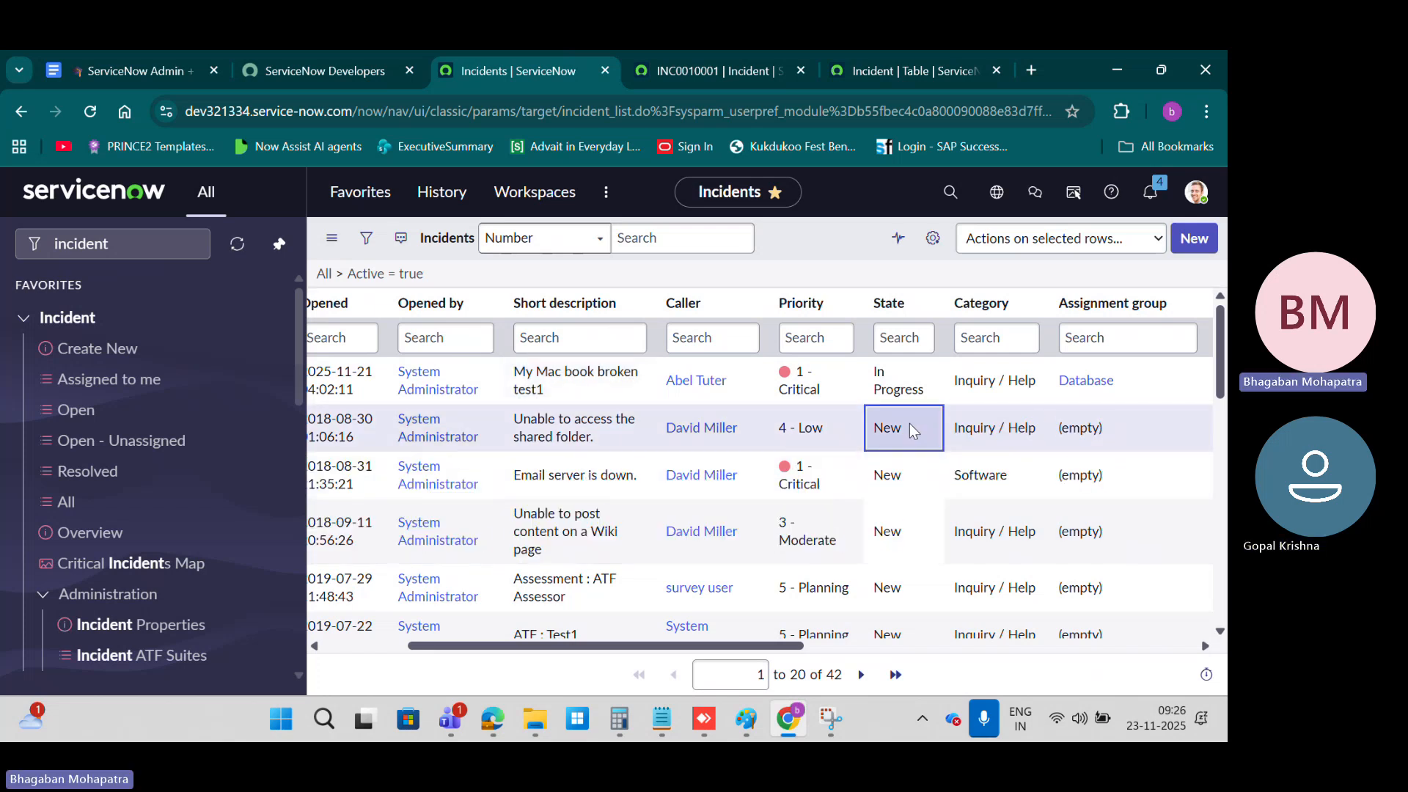
double_click(909, 424)
click(910, 430)
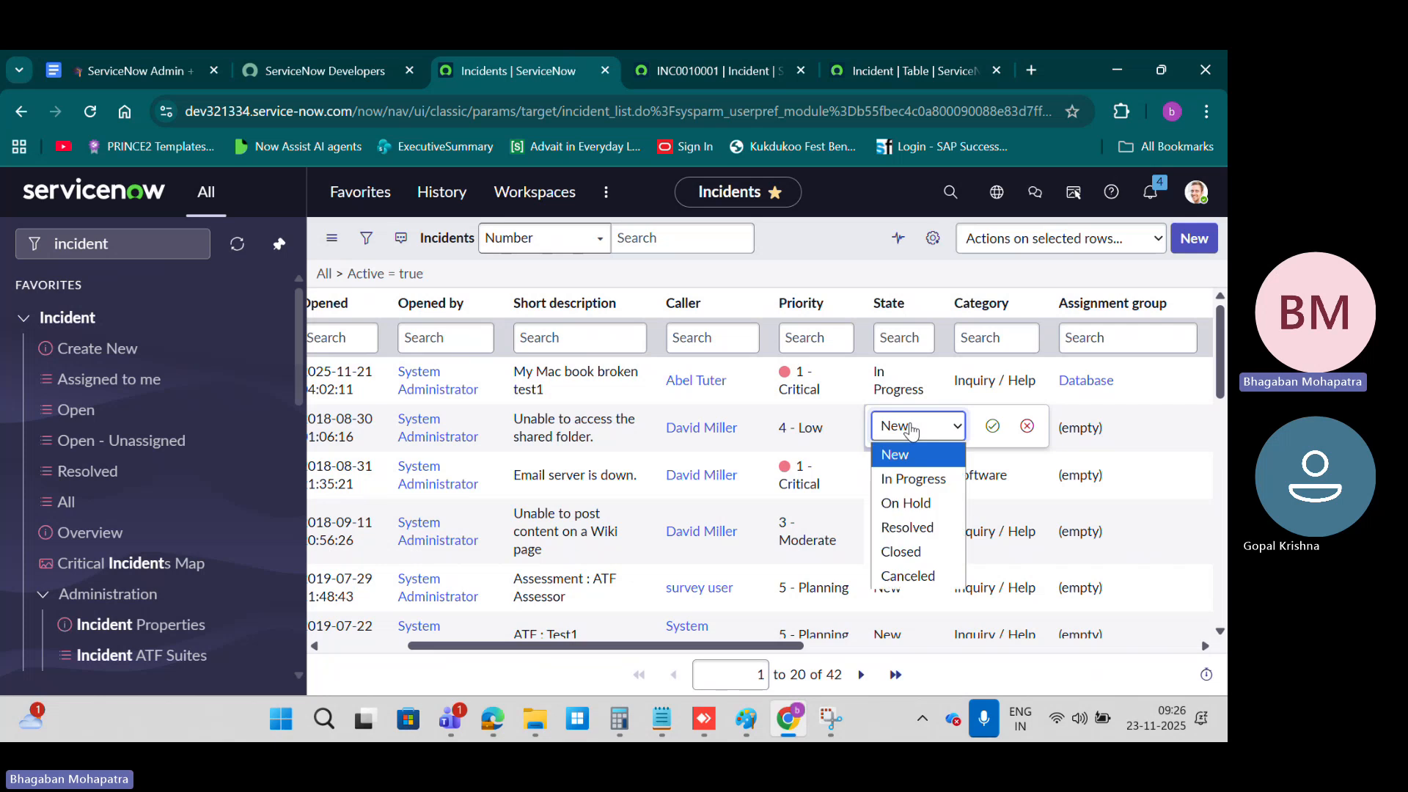
click(917, 477)
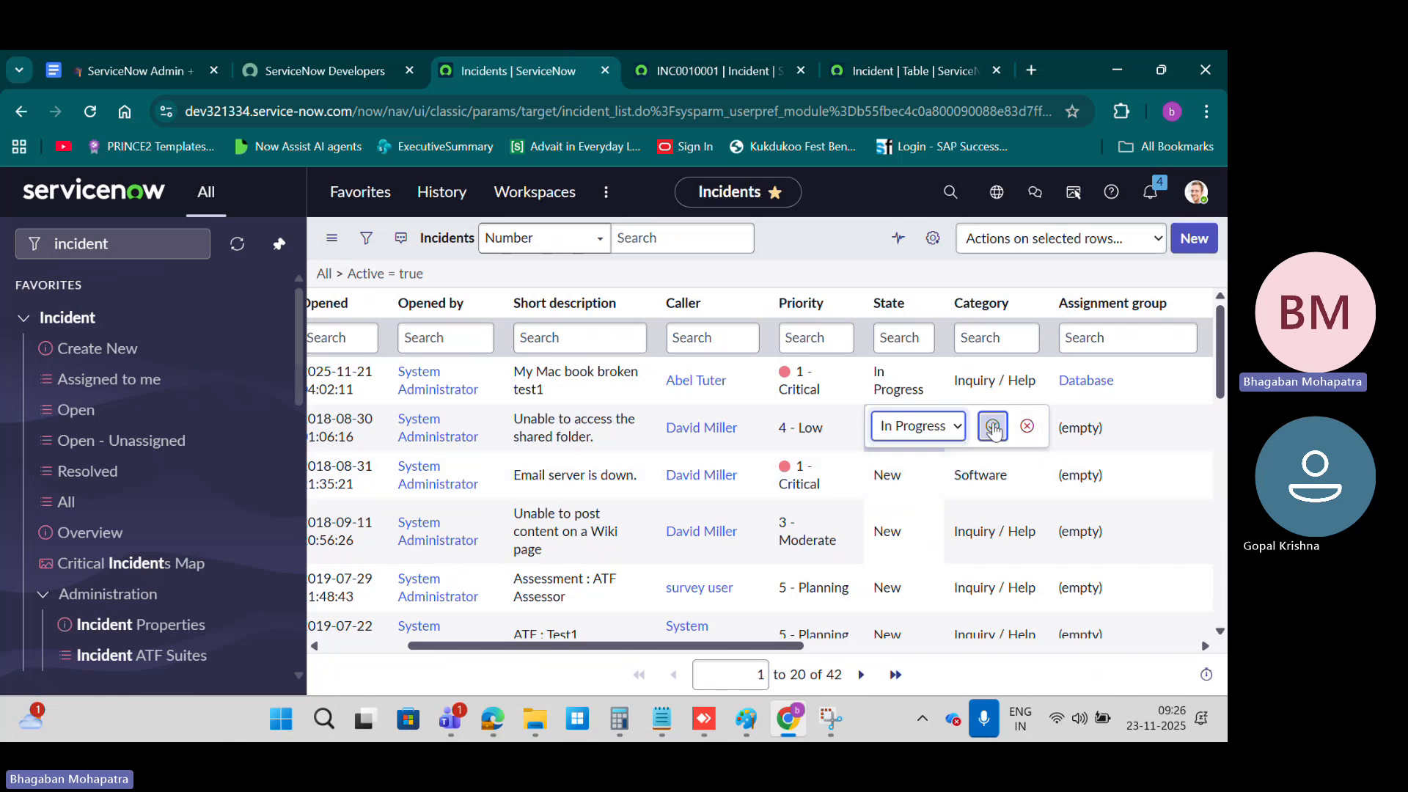
click(992, 426)
Step: Set the State of incidents INC0009005, INC0009001 and INC0008112 to In Progress together in one inline edit
click(904, 474)
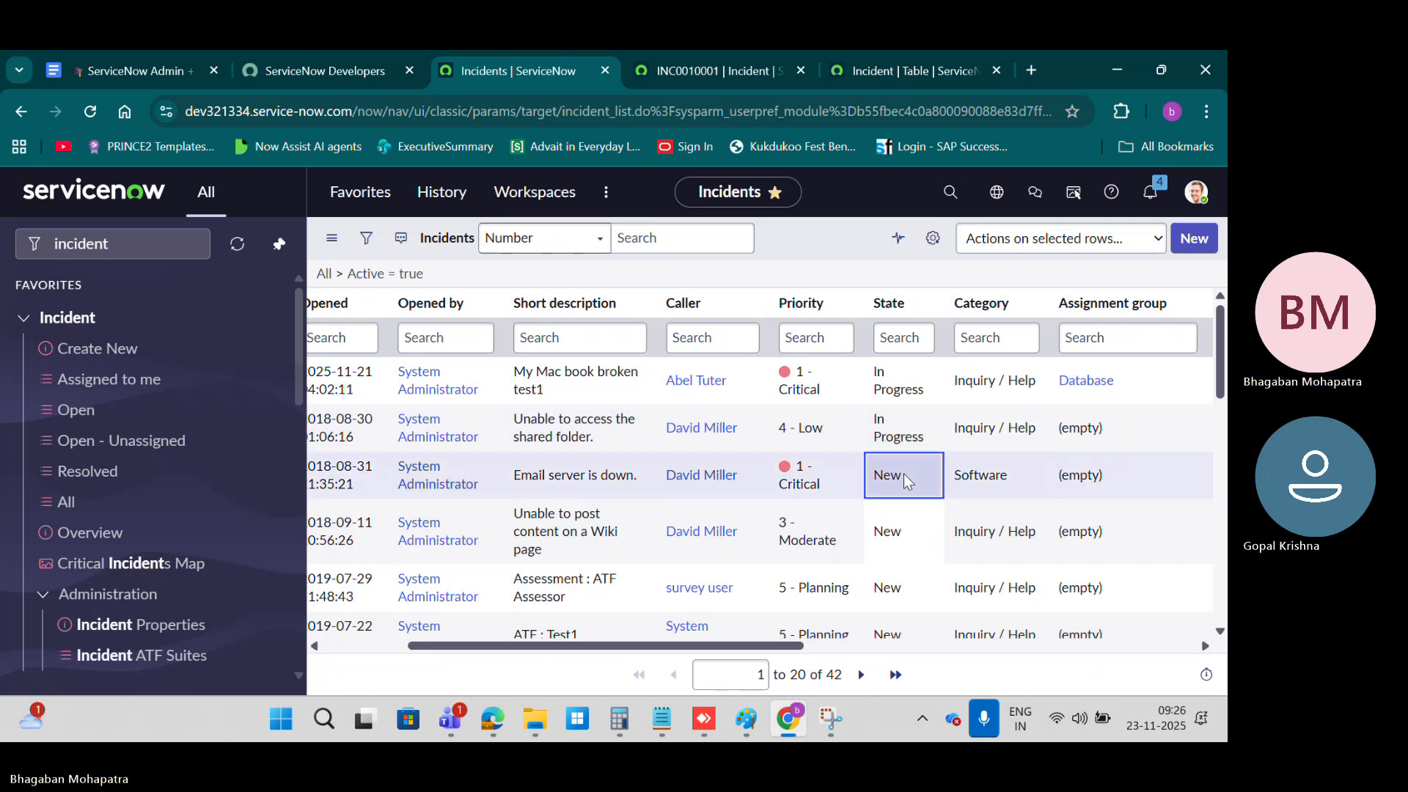
drag(904, 486, 905, 601)
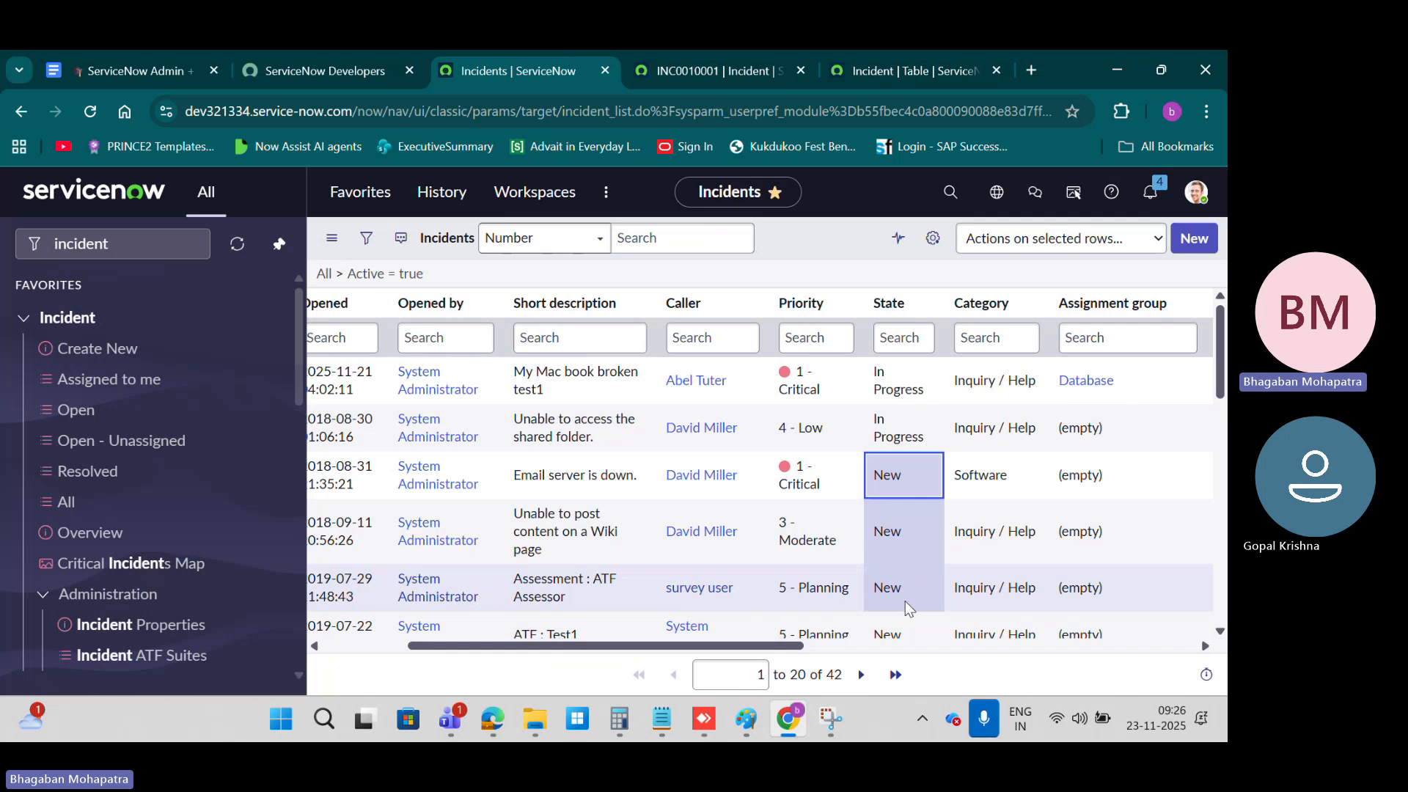
double_click(909, 482)
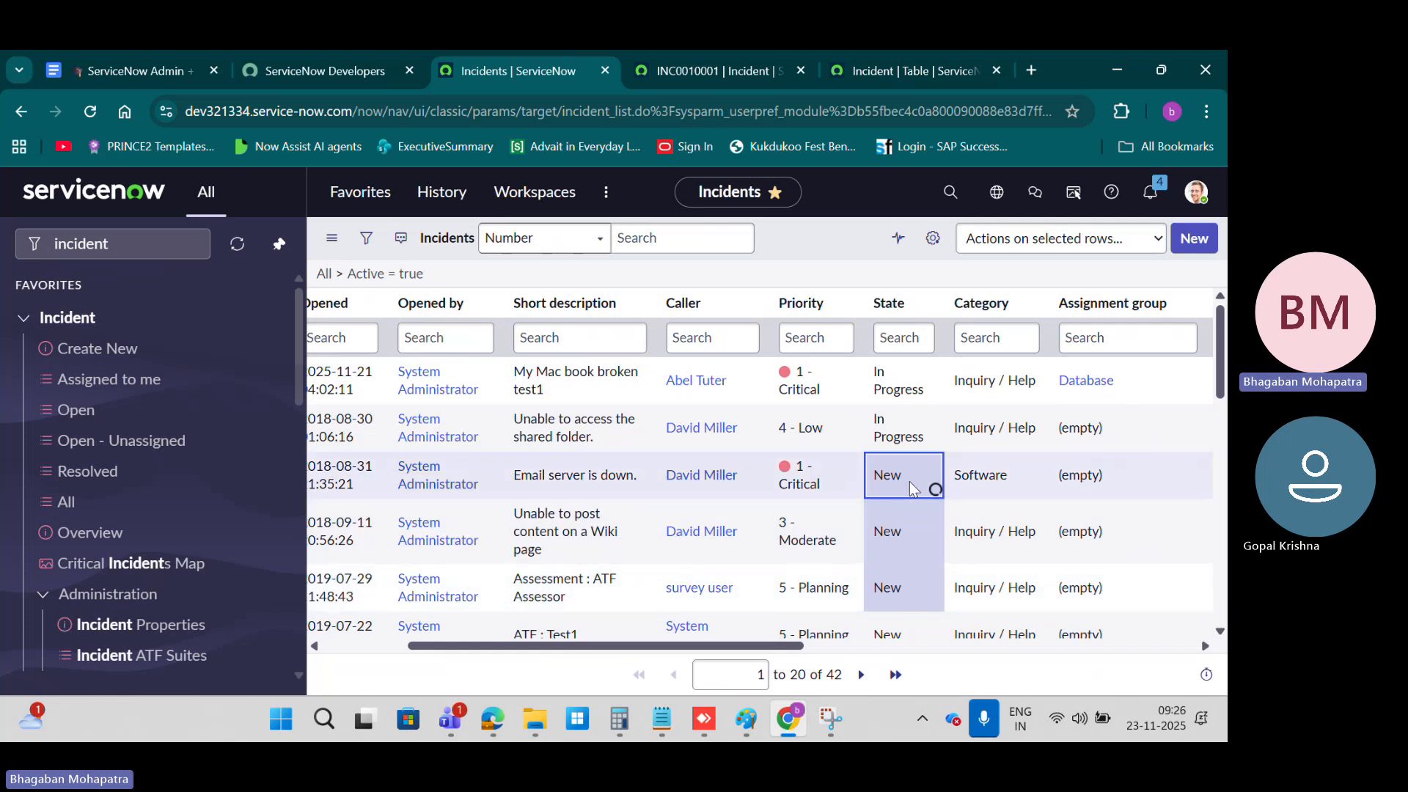
click(915, 475)
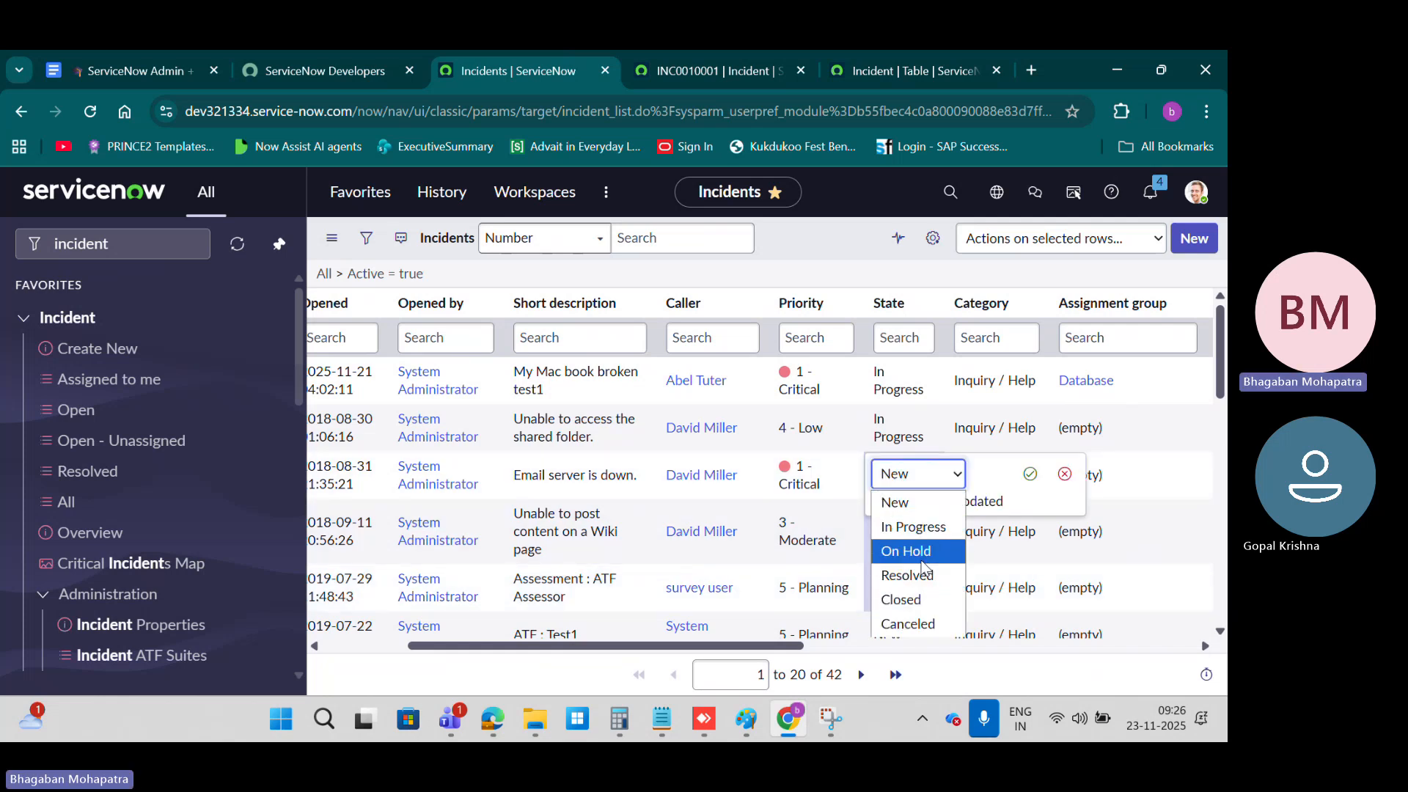
click(912, 526)
click(1030, 474)
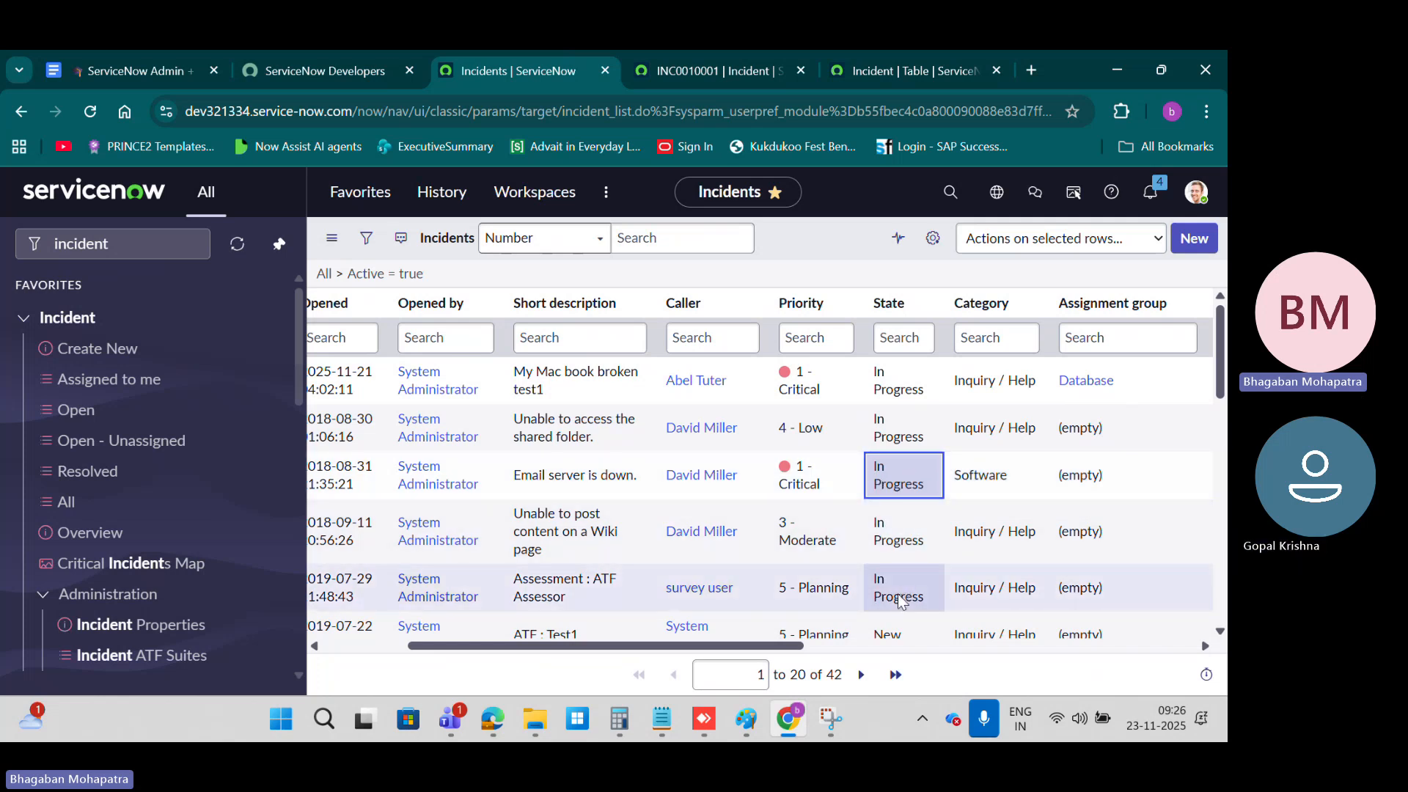
drag(892, 474, 894, 587)
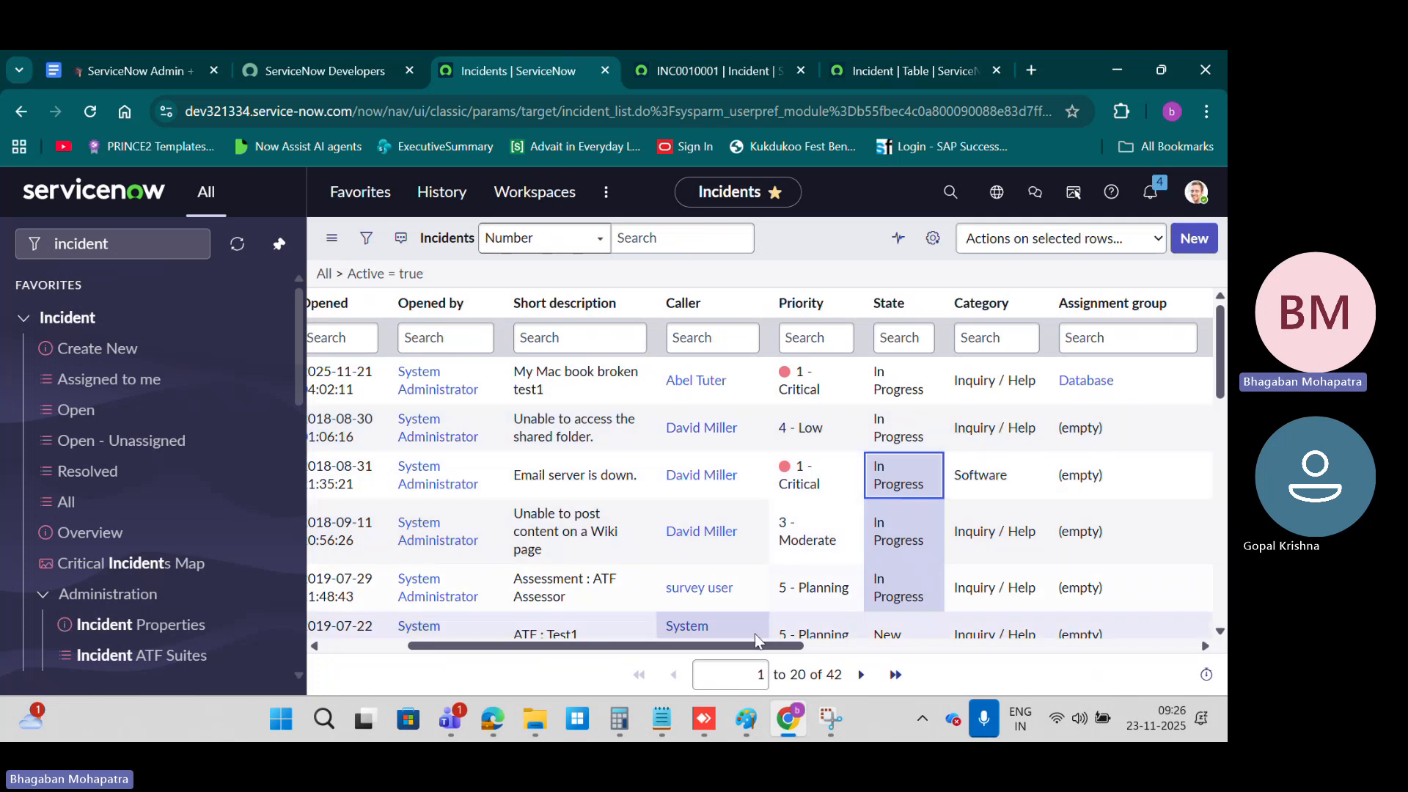
Step: Set the State of incidents INC0000059, INC0000058, INC0000057 and INC0000055 to In Progress together in the list
scroll(951, 476, down, 10)
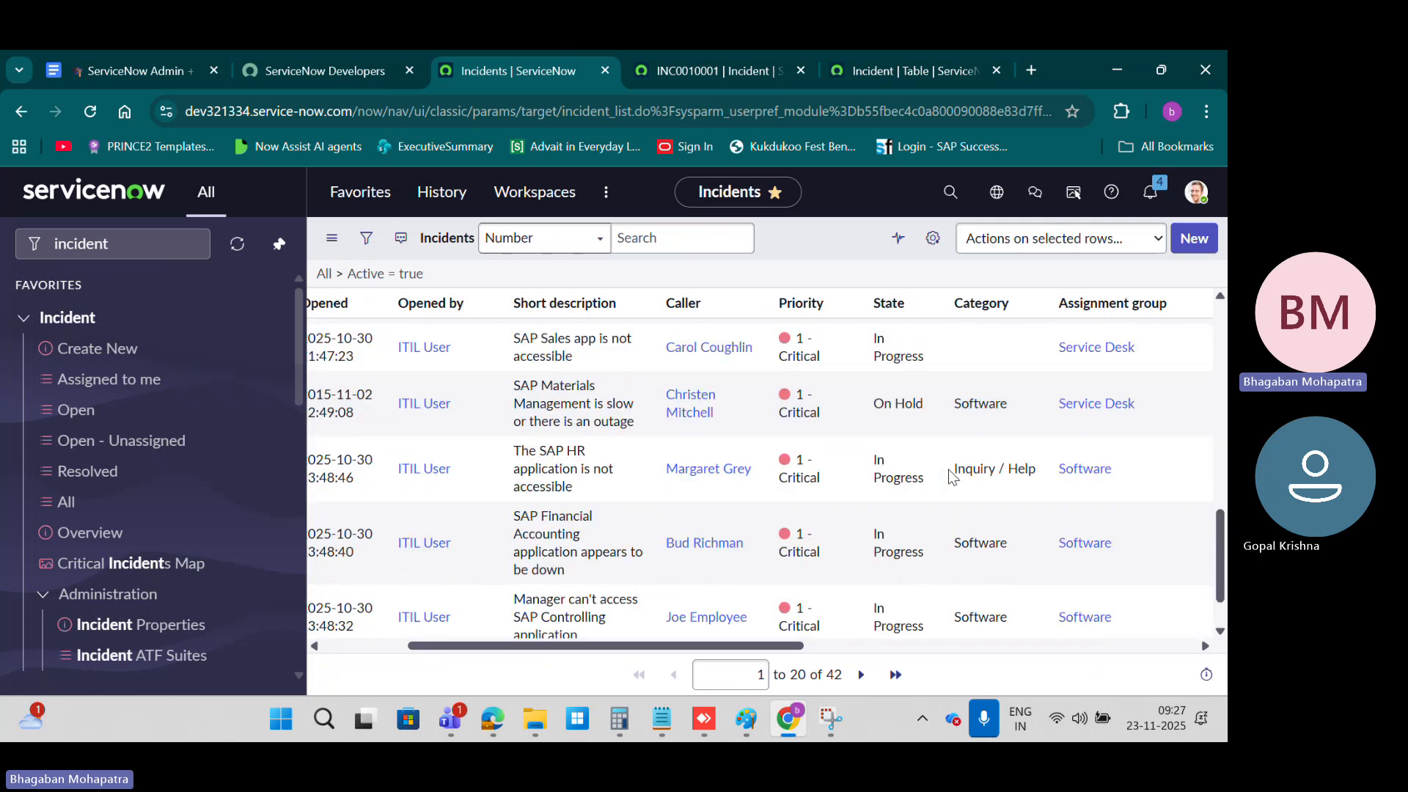
scroll(951, 477, up, 4)
drag(912, 483, 903, 587)
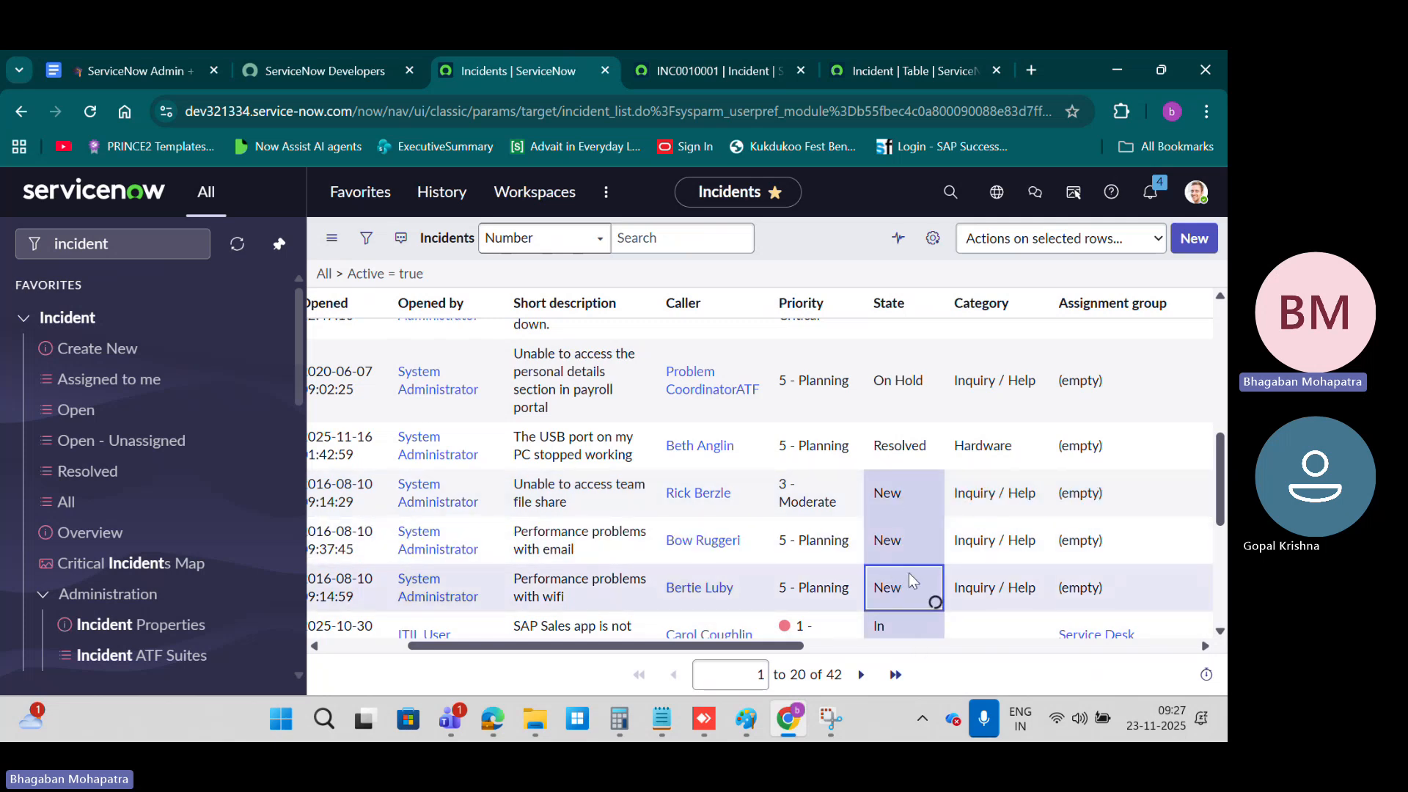
double_click(908, 574)
click(913, 586)
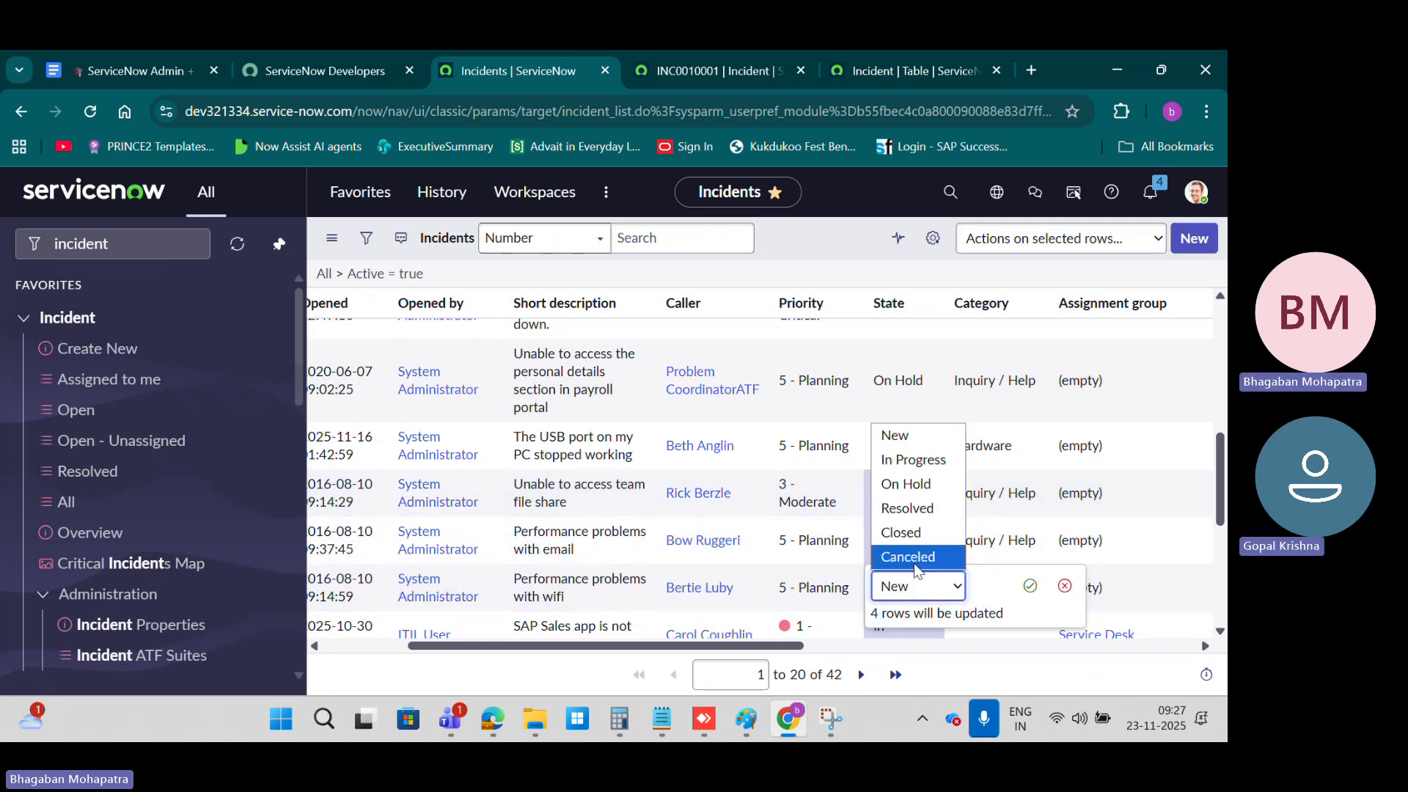
click(913, 459)
click(1030, 585)
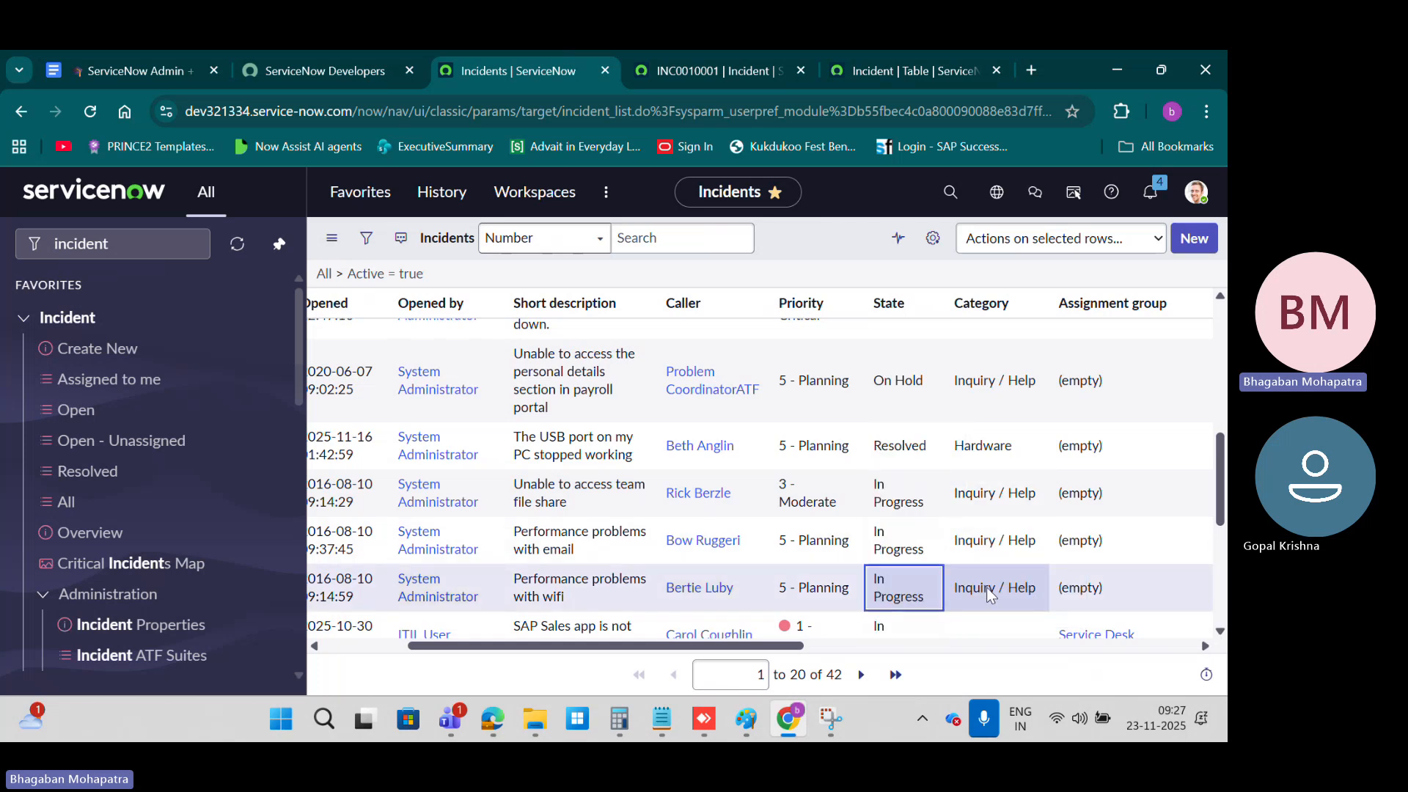
Step: Open incident INC0001990 in a new tab and set its Channel to Chat and State to In Progress
drag(714, 645, 630, 644)
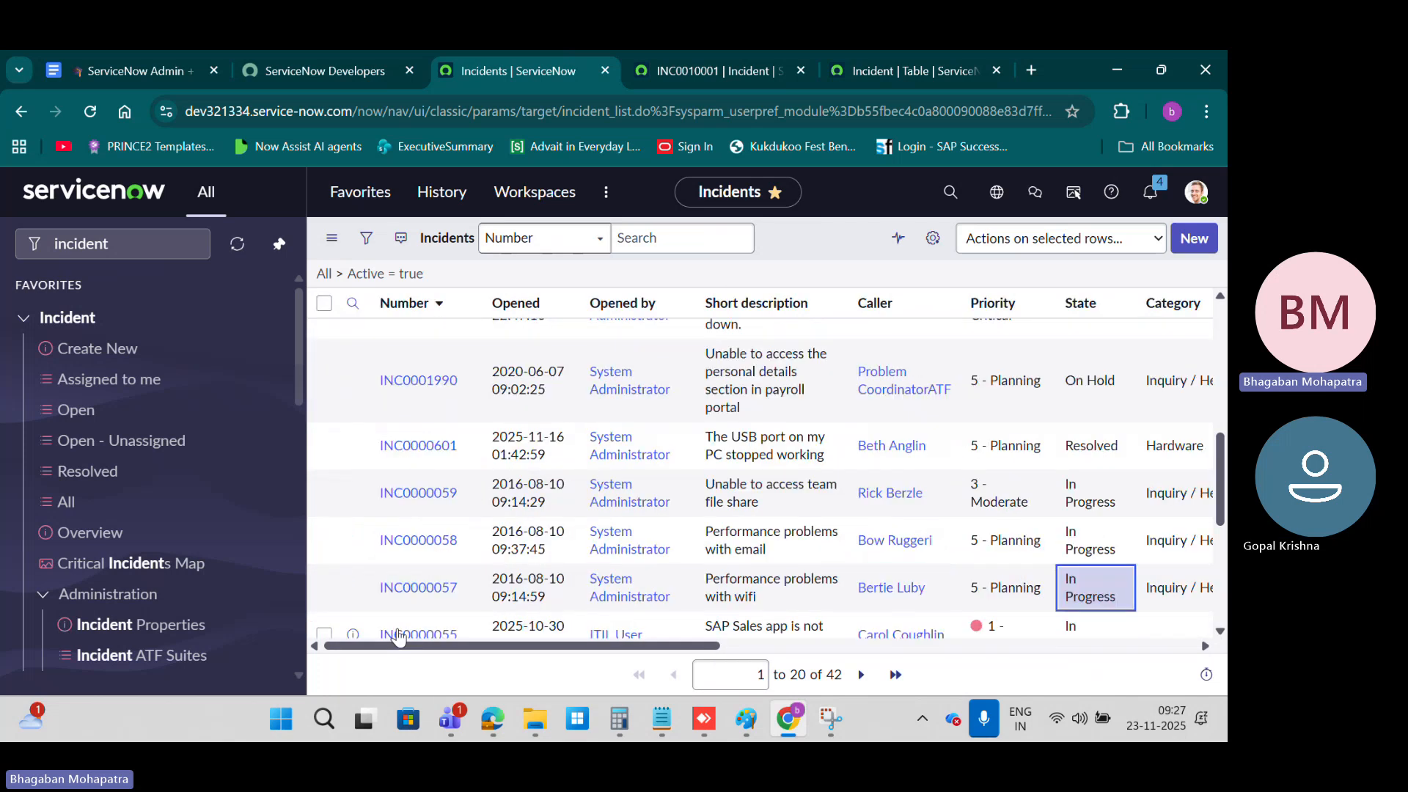
middle_click(424, 381)
click(610, 71)
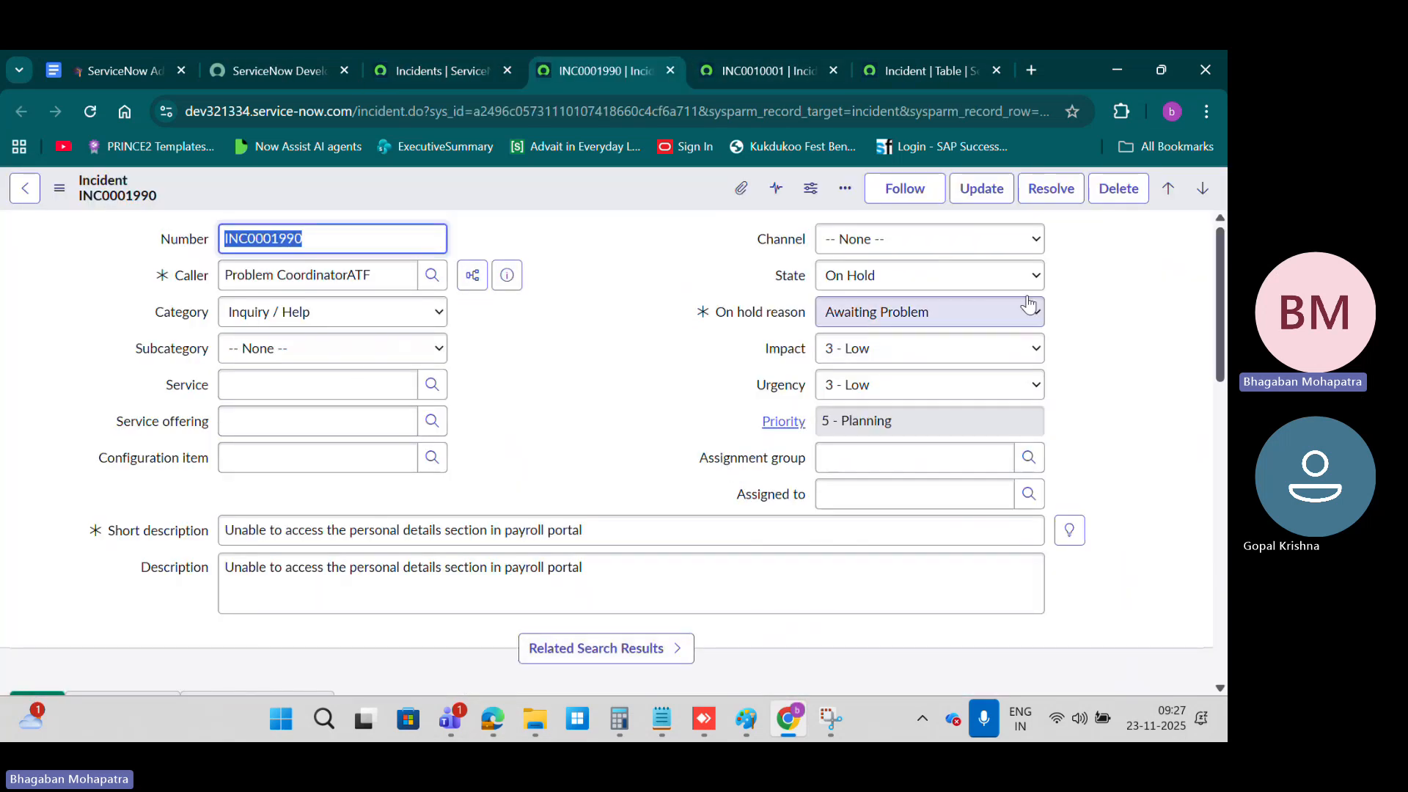
click(936, 243)
click(906, 290)
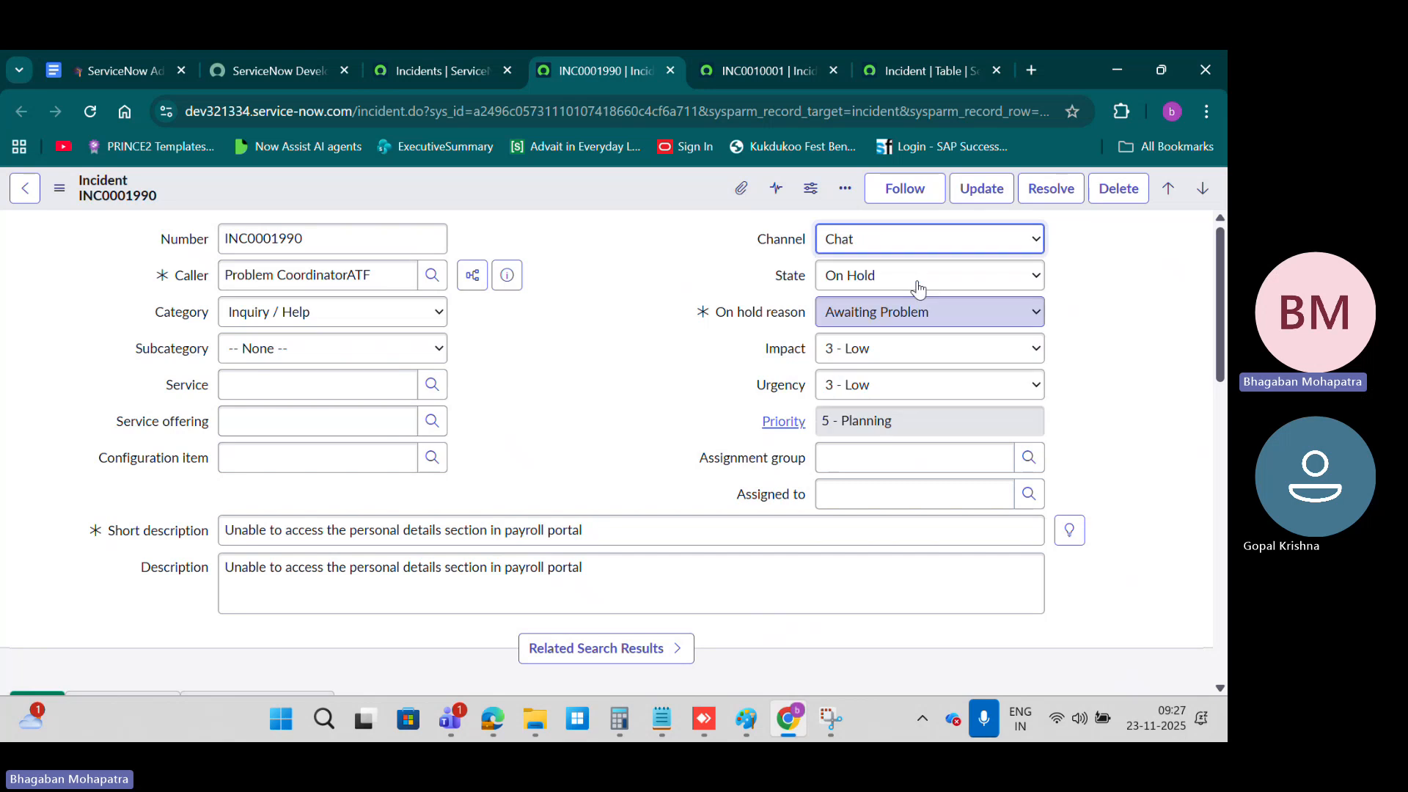
click(916, 275)
click(858, 327)
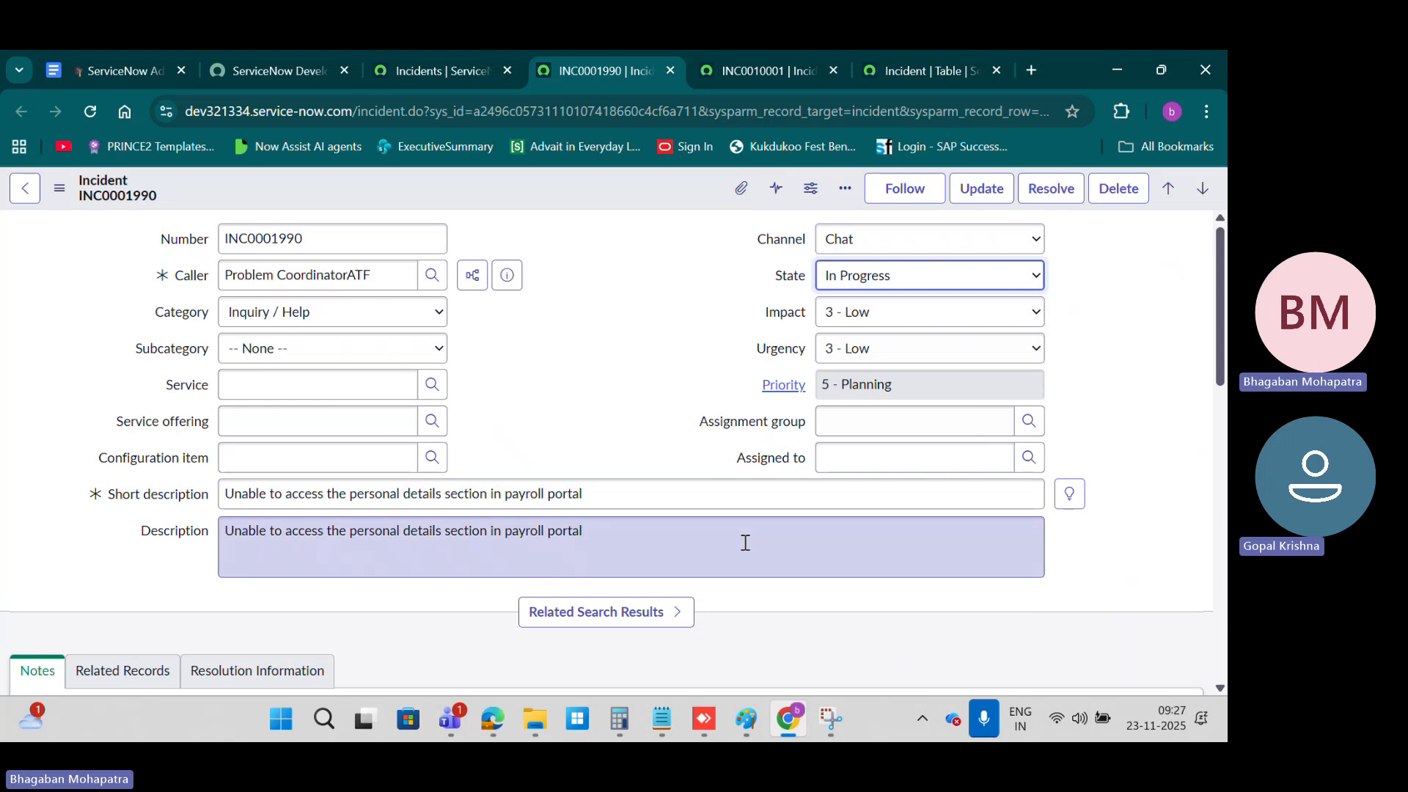
Step: Set the Assignment group to App Engine Admins, and check the user lookup for Assigned to without choosing anyone
click(858, 423)
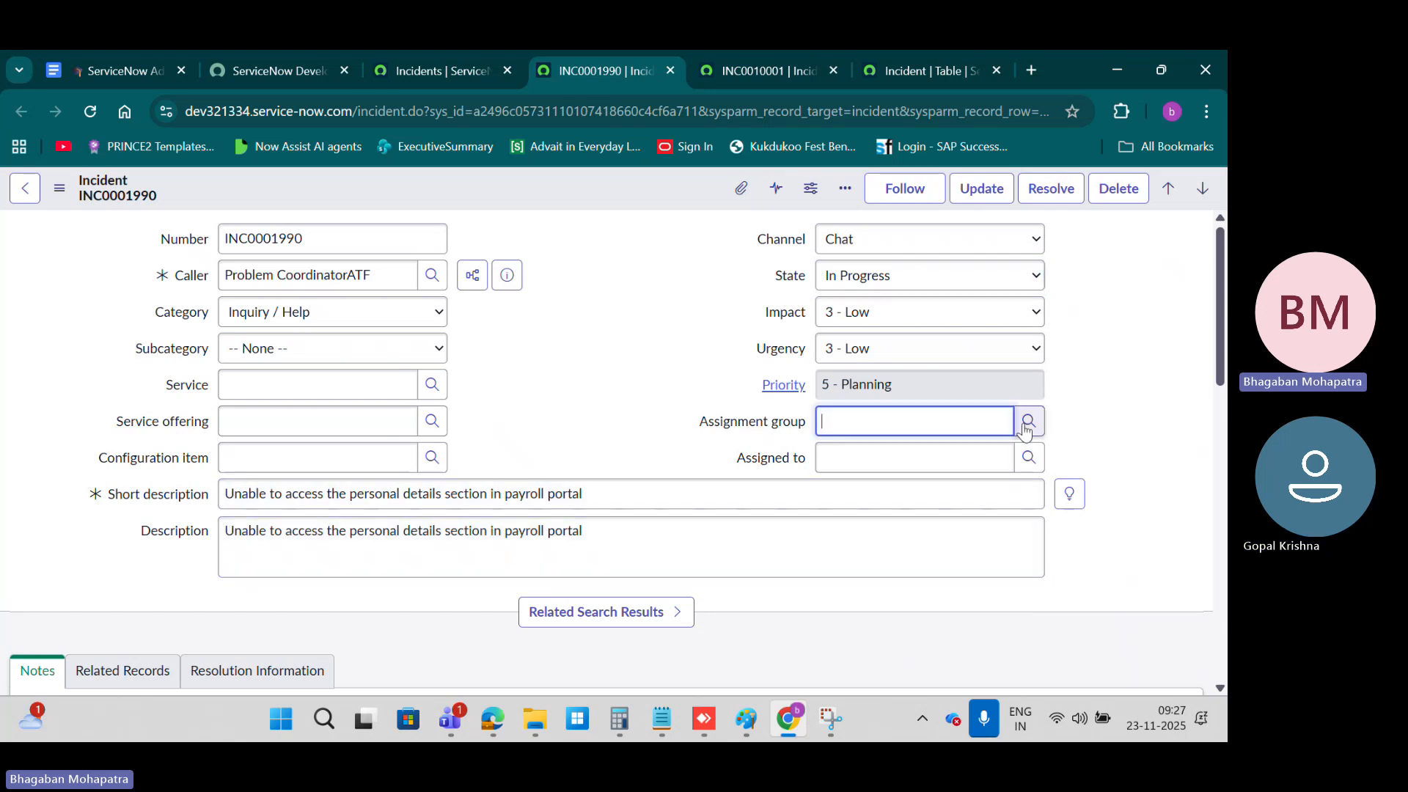
click(1028, 421)
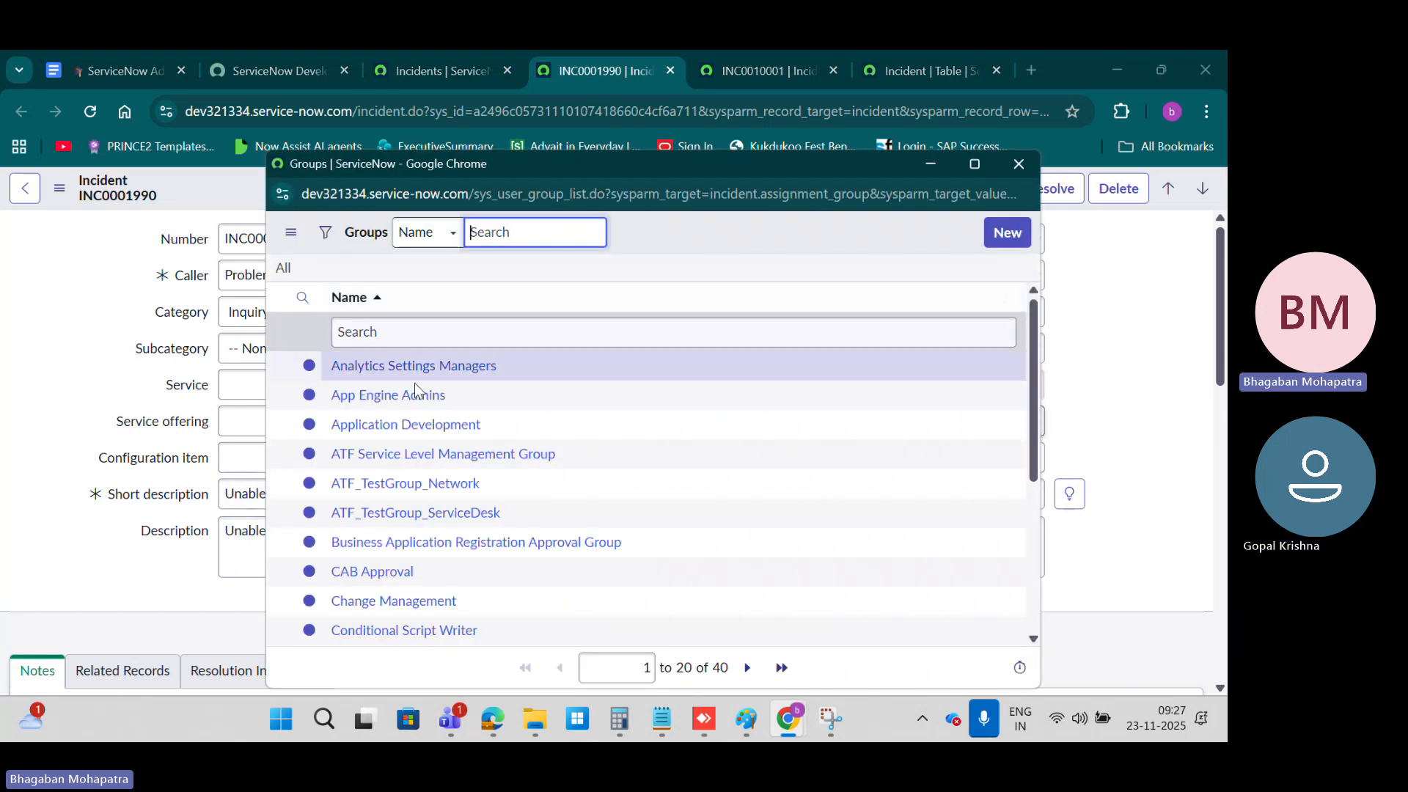
click(371, 308)
click(1028, 457)
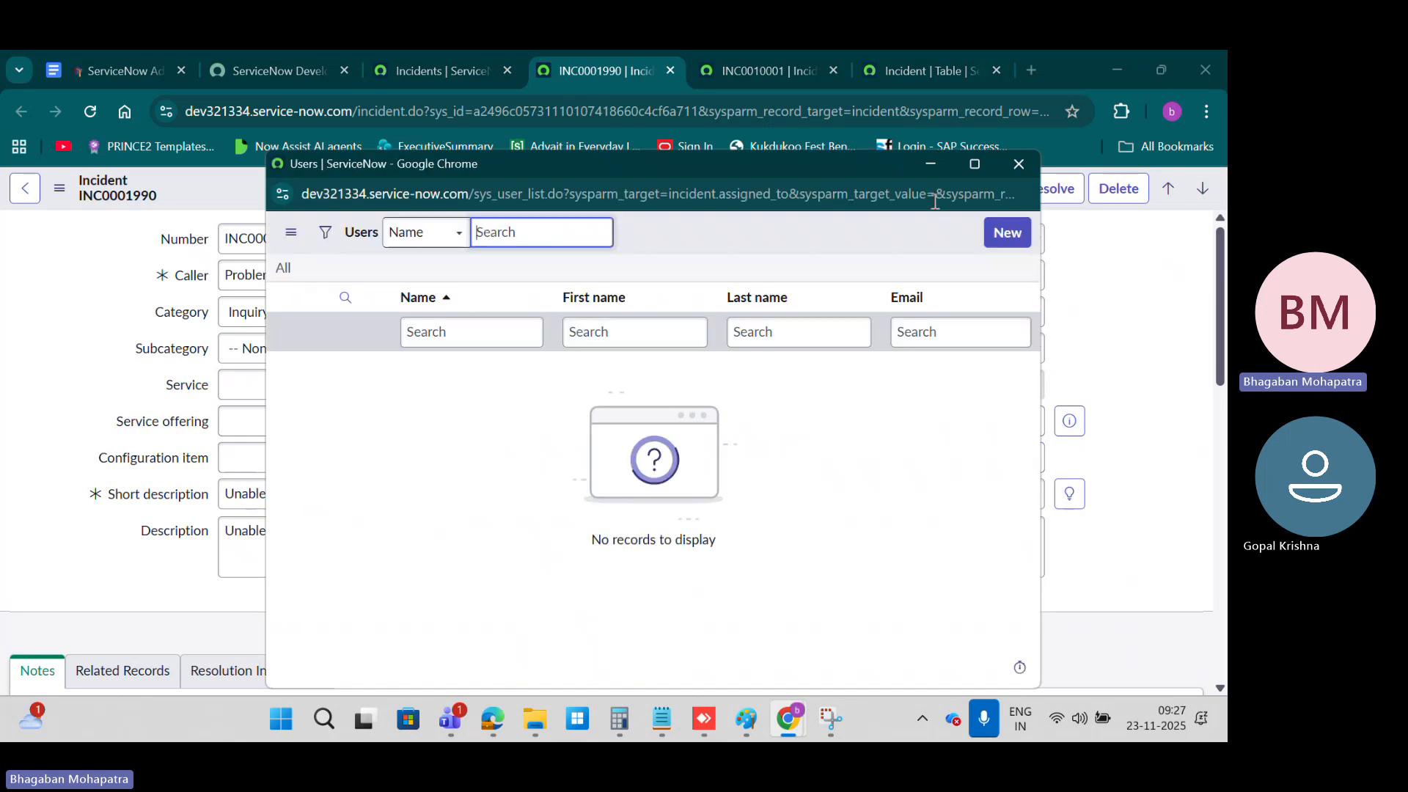
click(1018, 163)
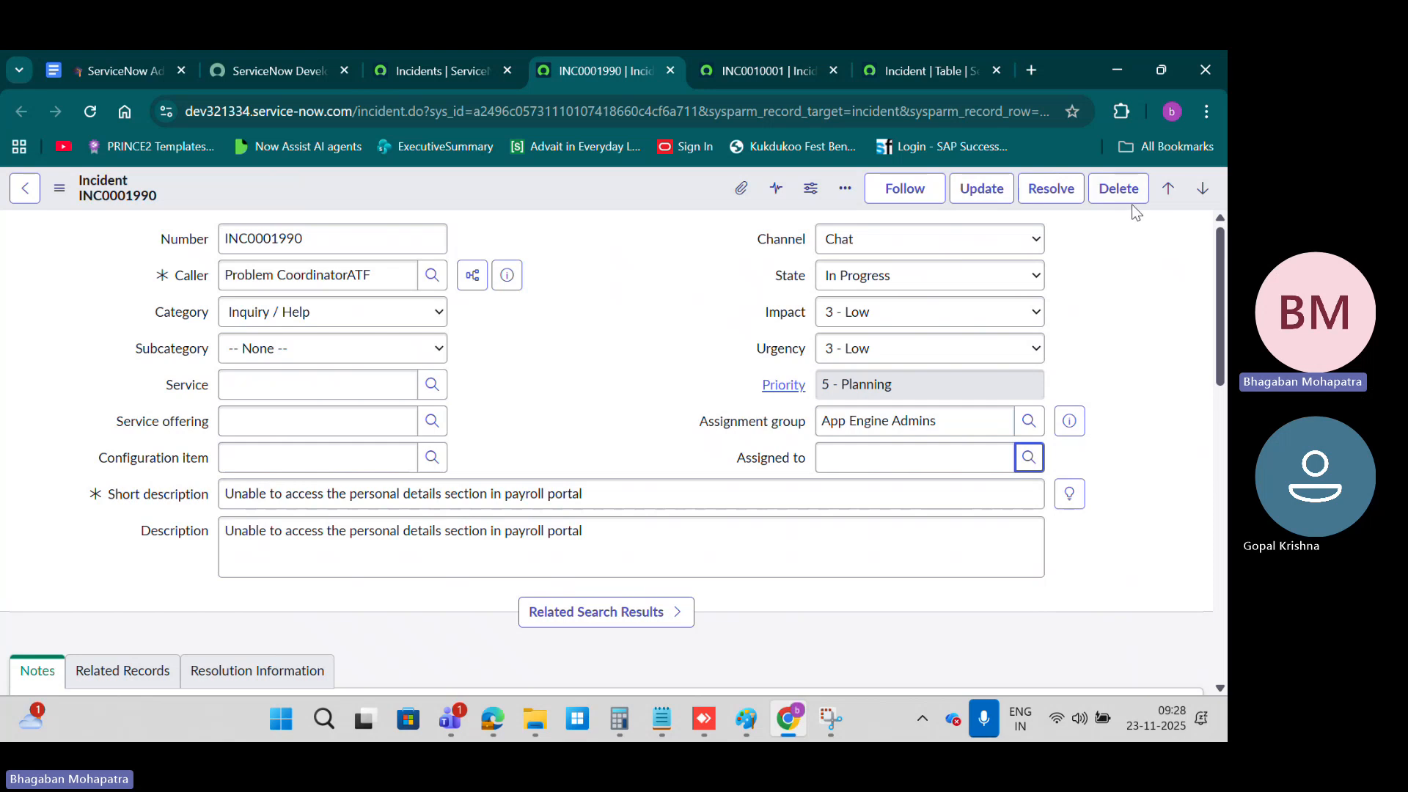
Step: Save incident INC0001990 while staying on its form, and update it to return to the incident list
right_click(525, 192)
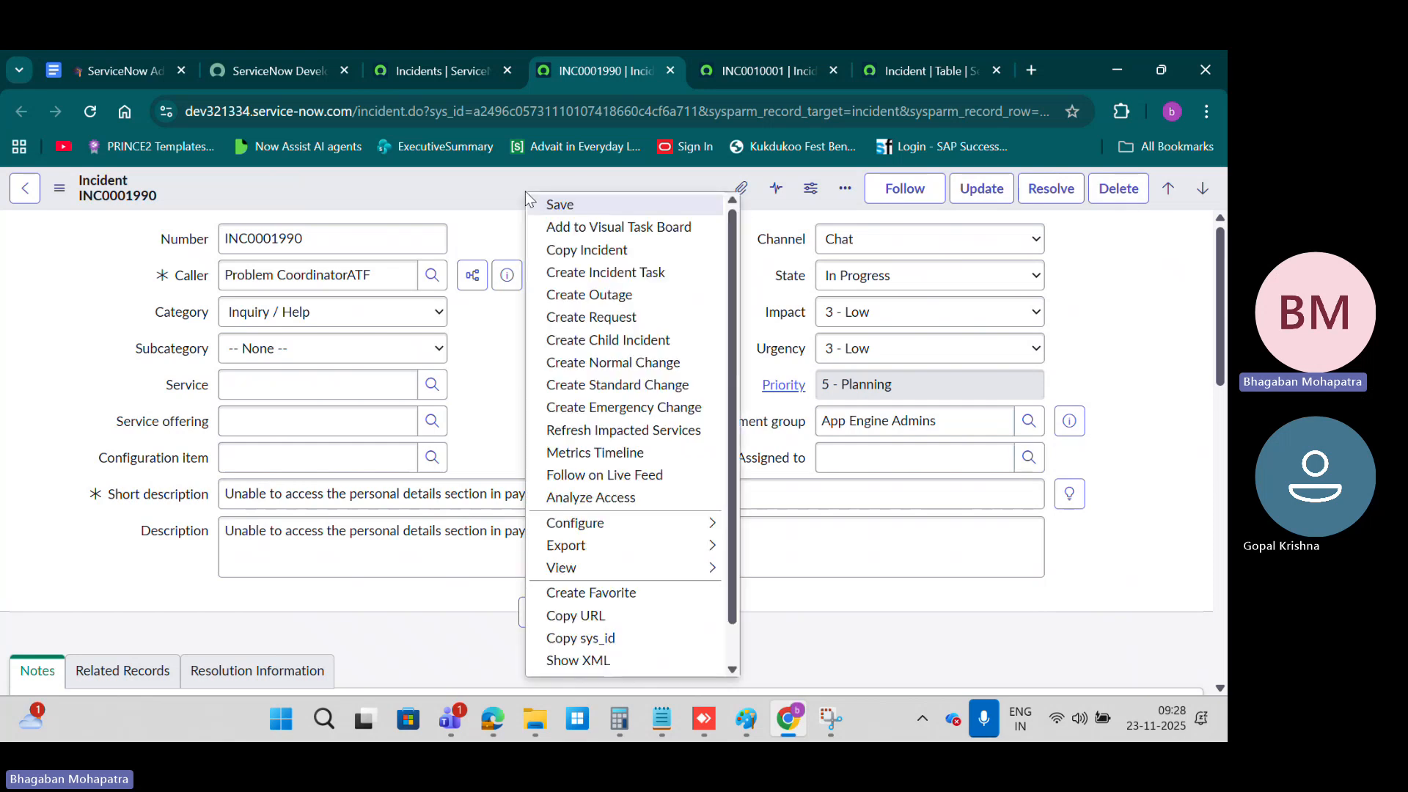
click(445, 179)
right_click(446, 179)
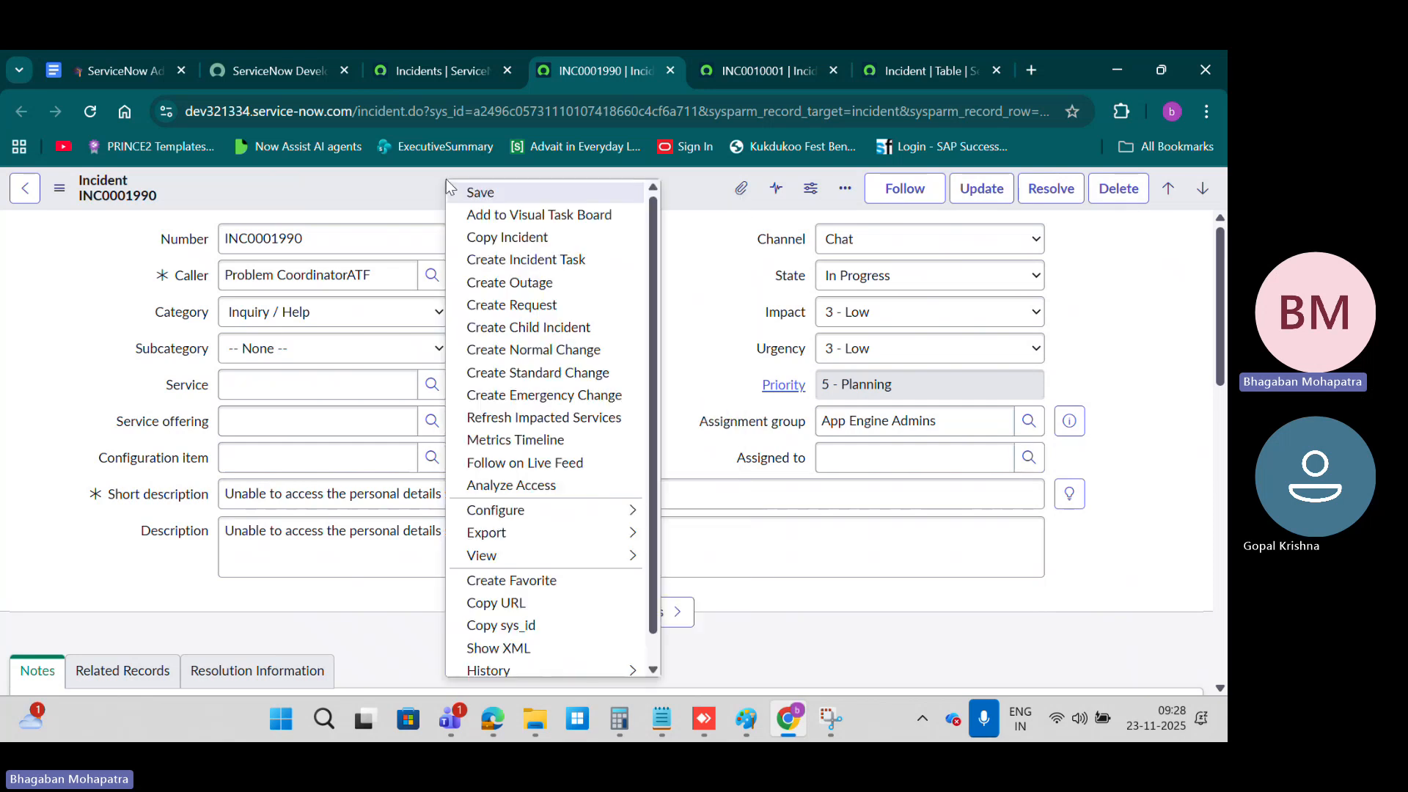
click(513, 195)
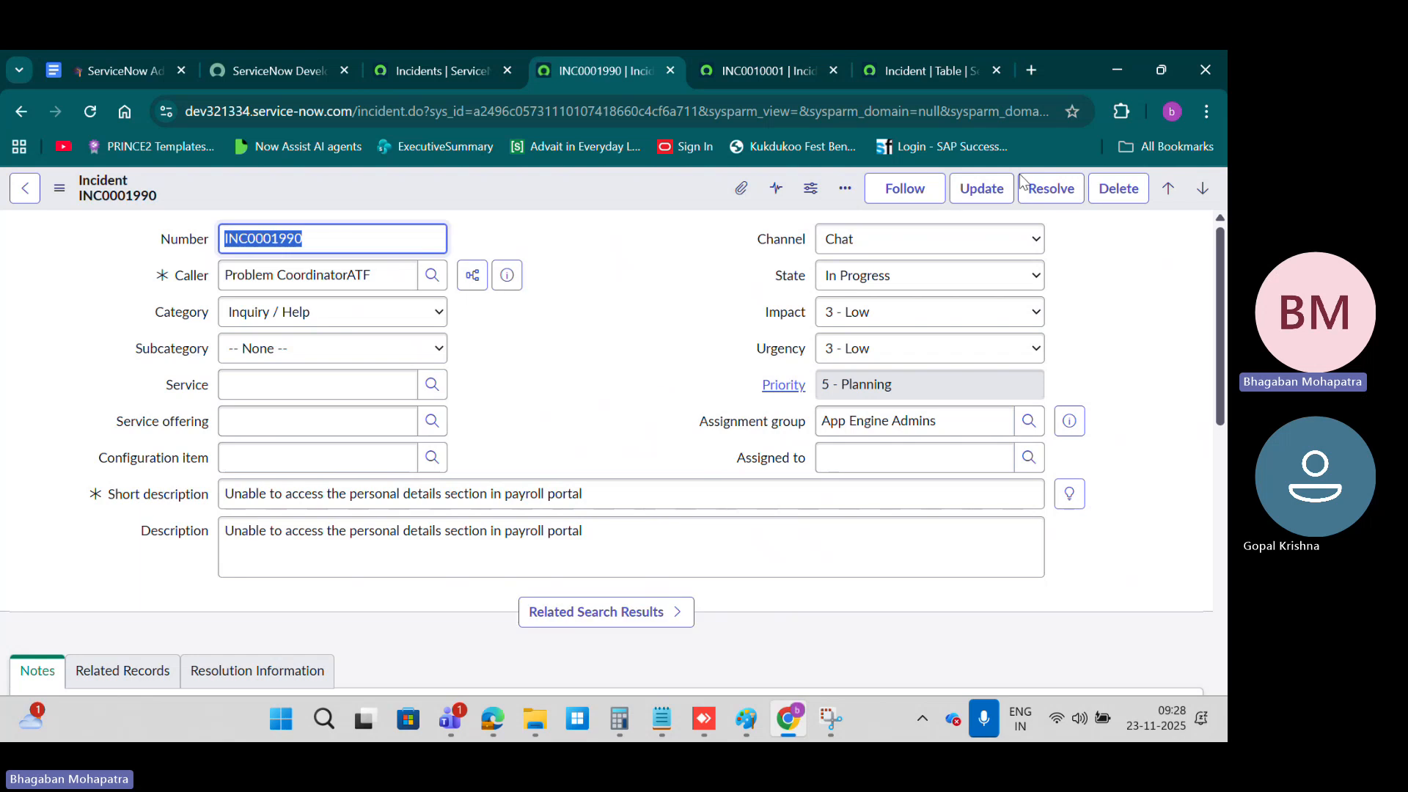
click(981, 189)
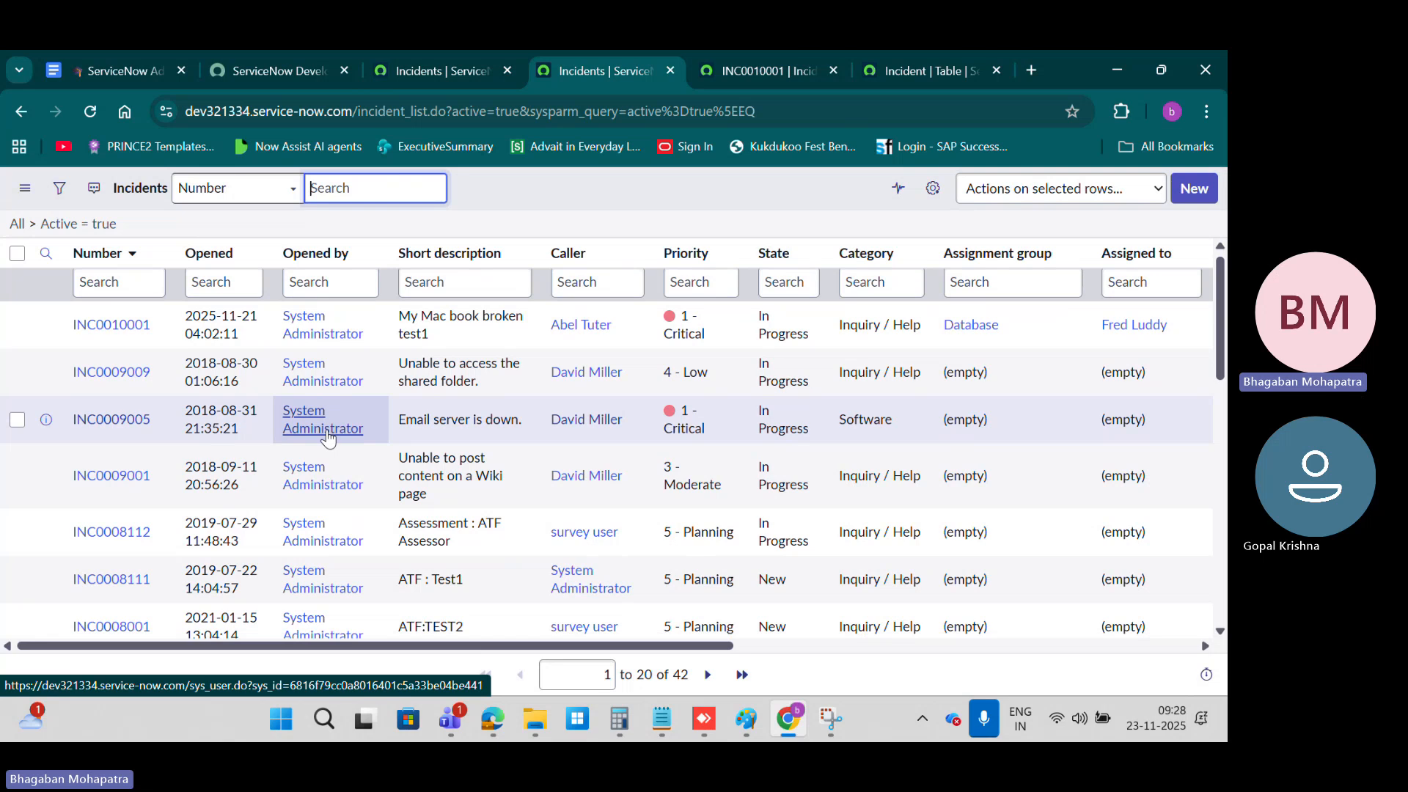
scroll(327, 432, down, 7)
scroll(327, 433, up, 7)
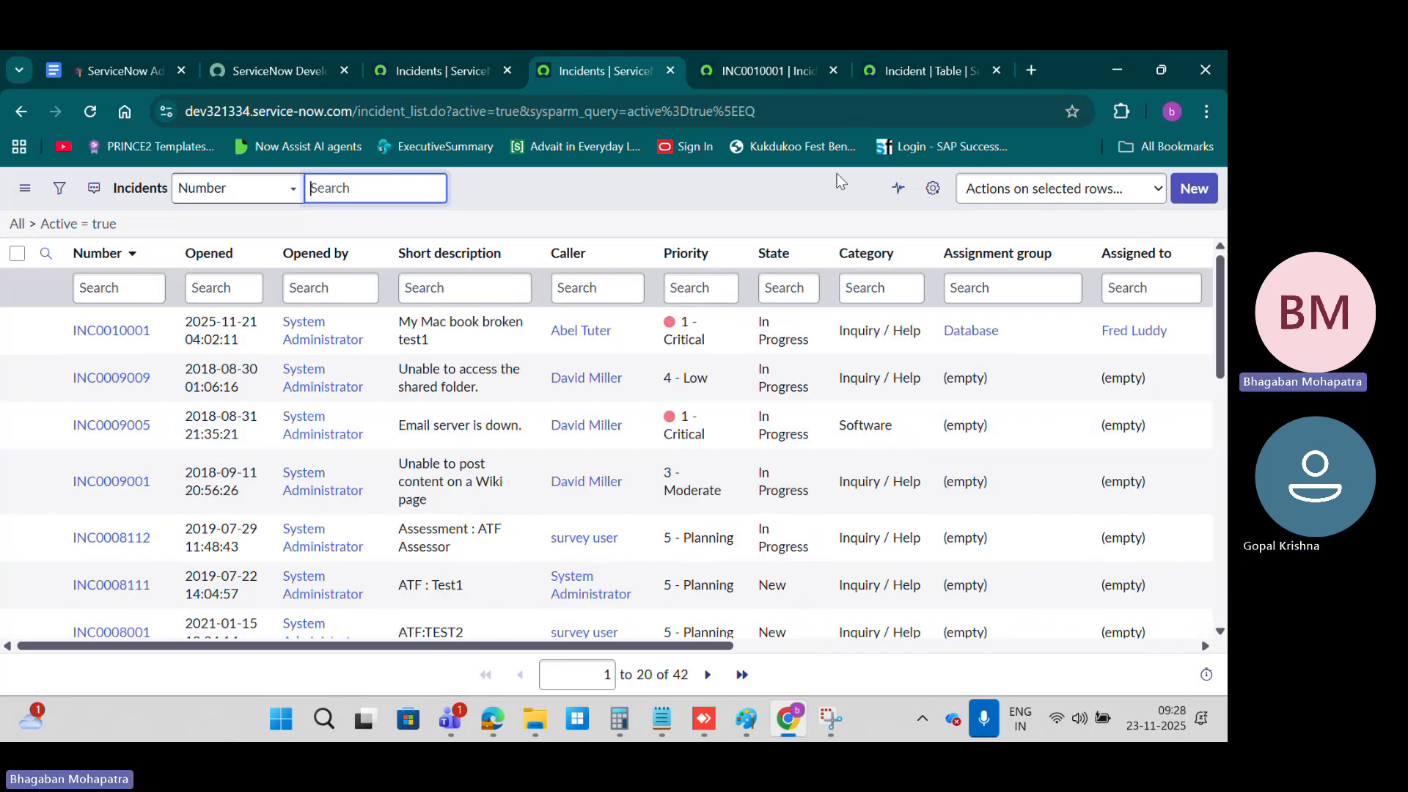
Step: Review the Editable Fields and Edit Form (Form Design) sections of the course notes
click(126, 71)
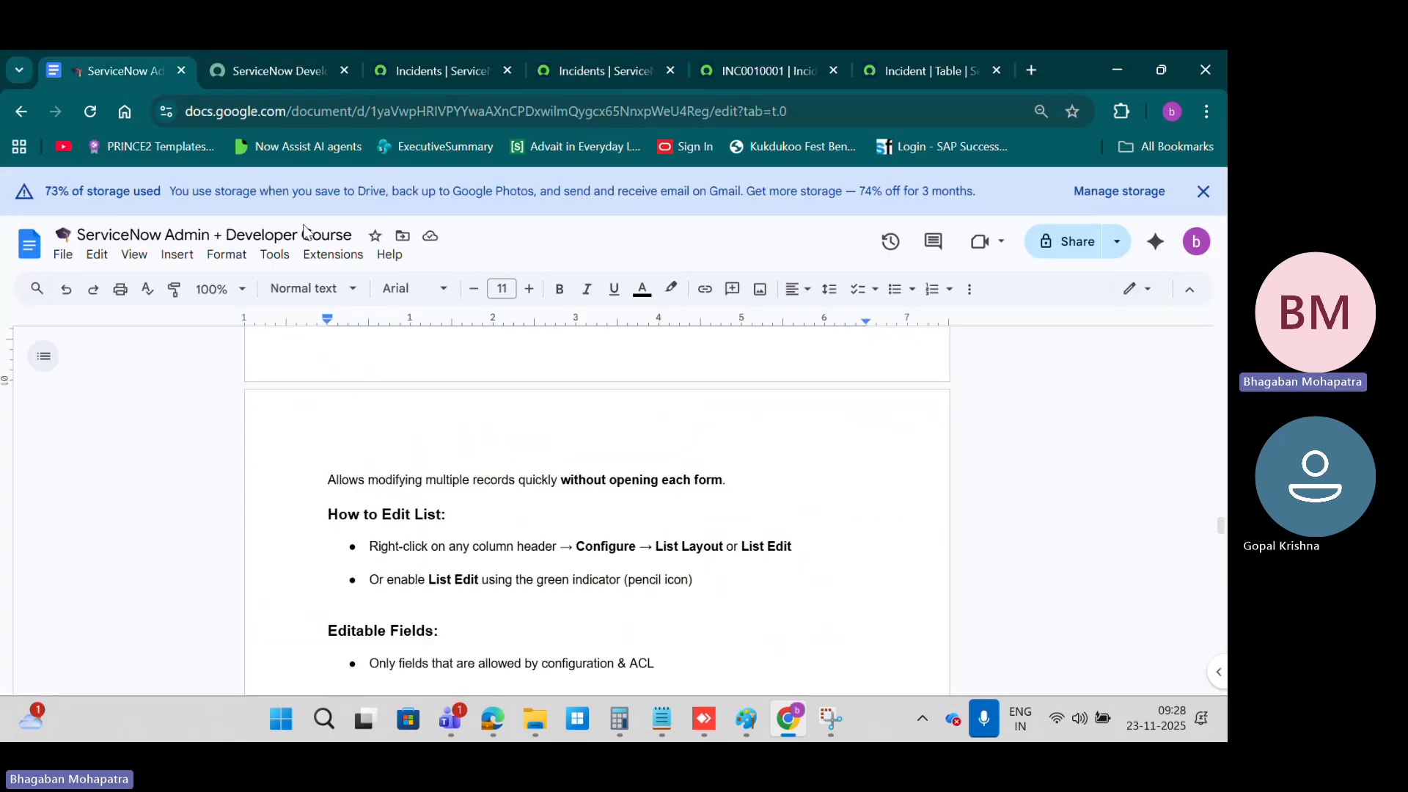
scroll(555, 490, down, 3)
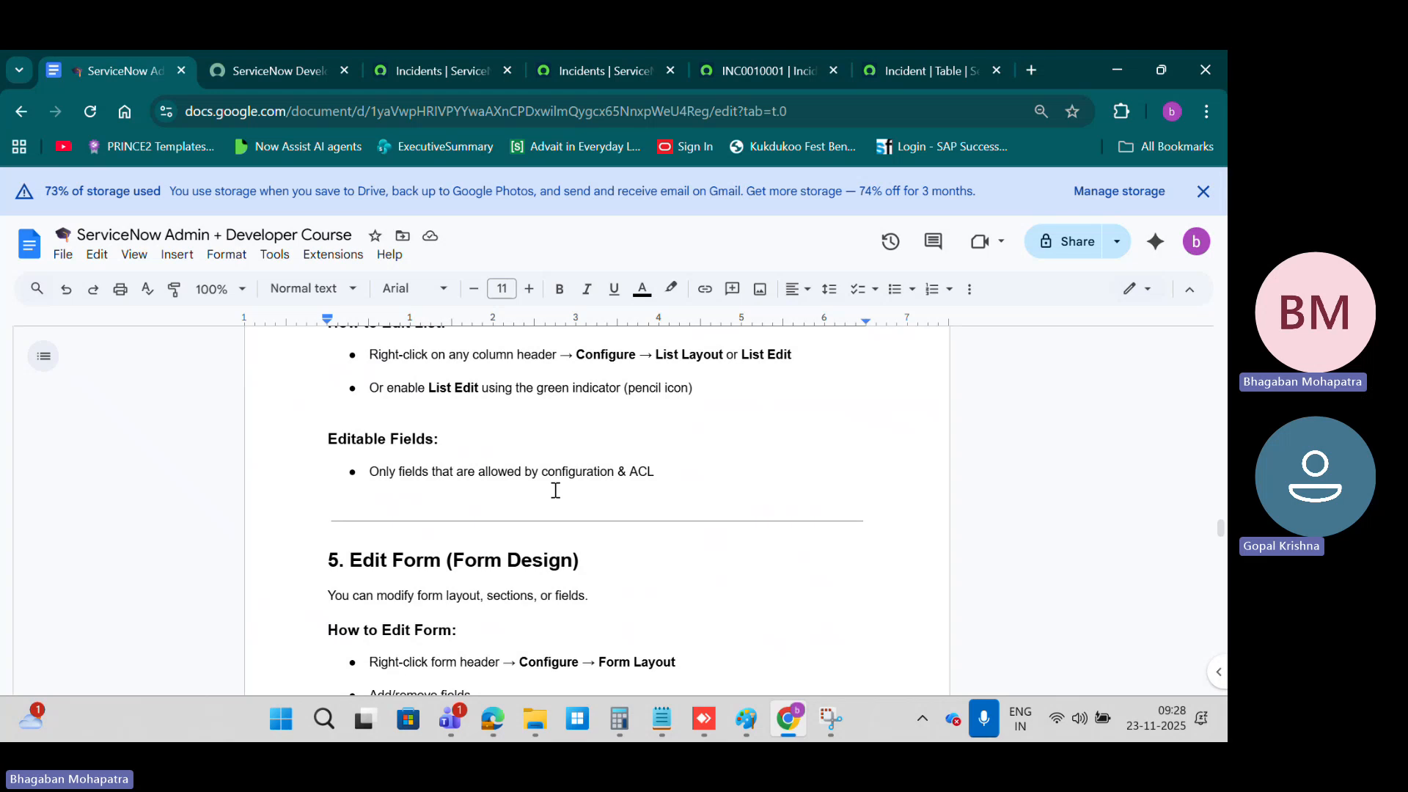
scroll(807, 484, up, 1)
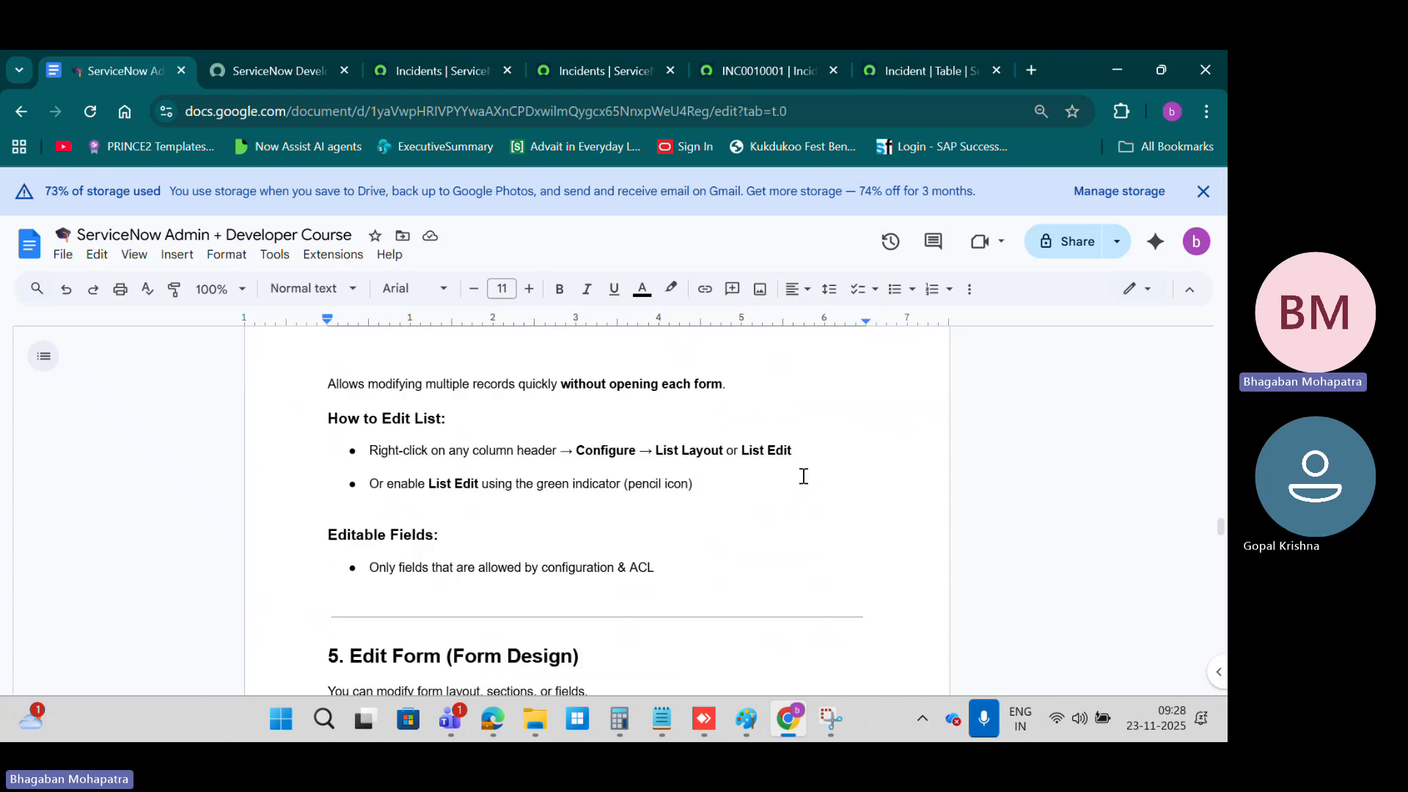
scroll(760, 508, down, 5)
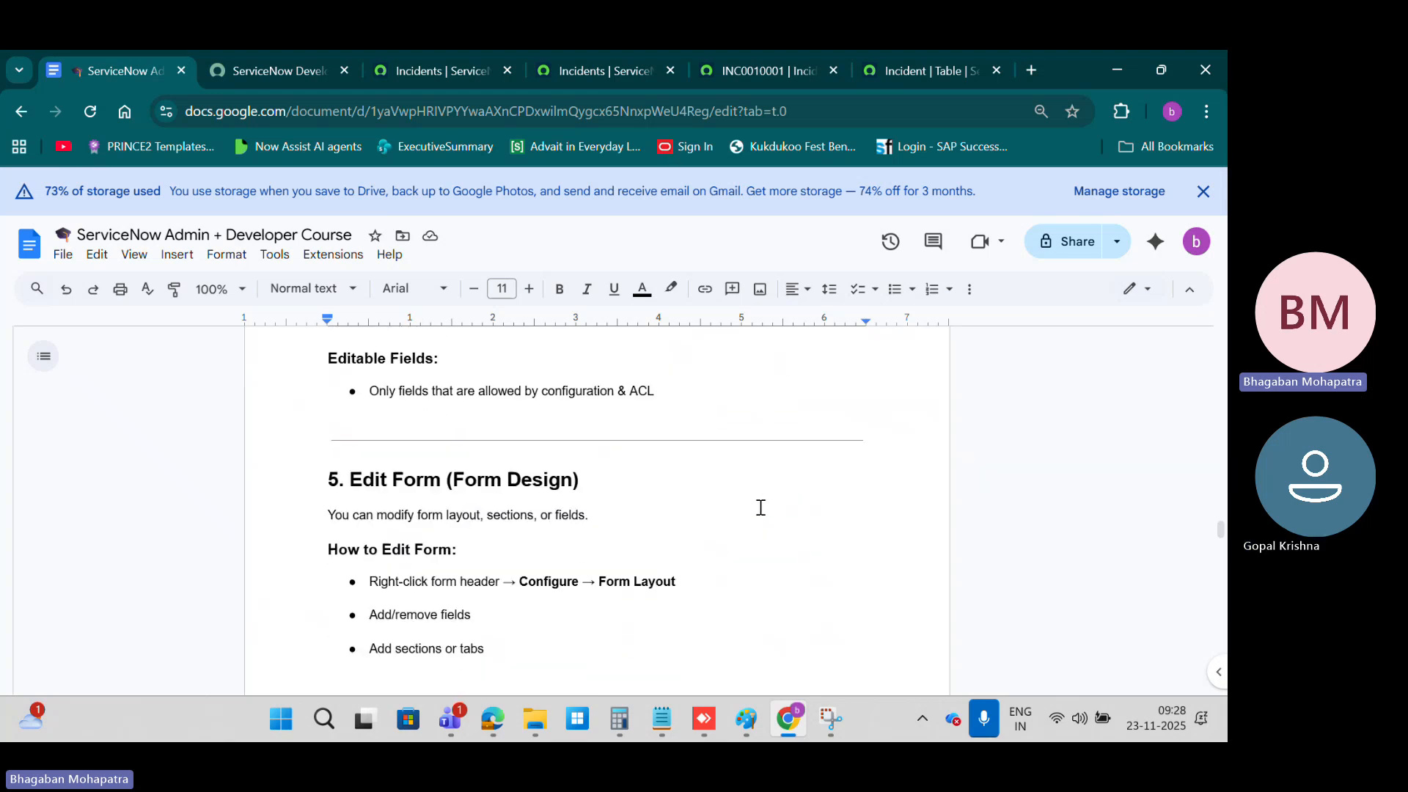
Step: Review the List Controls and Column Controls sections of the course notes, comparing them with the incident list
scroll(760, 507, down, 1)
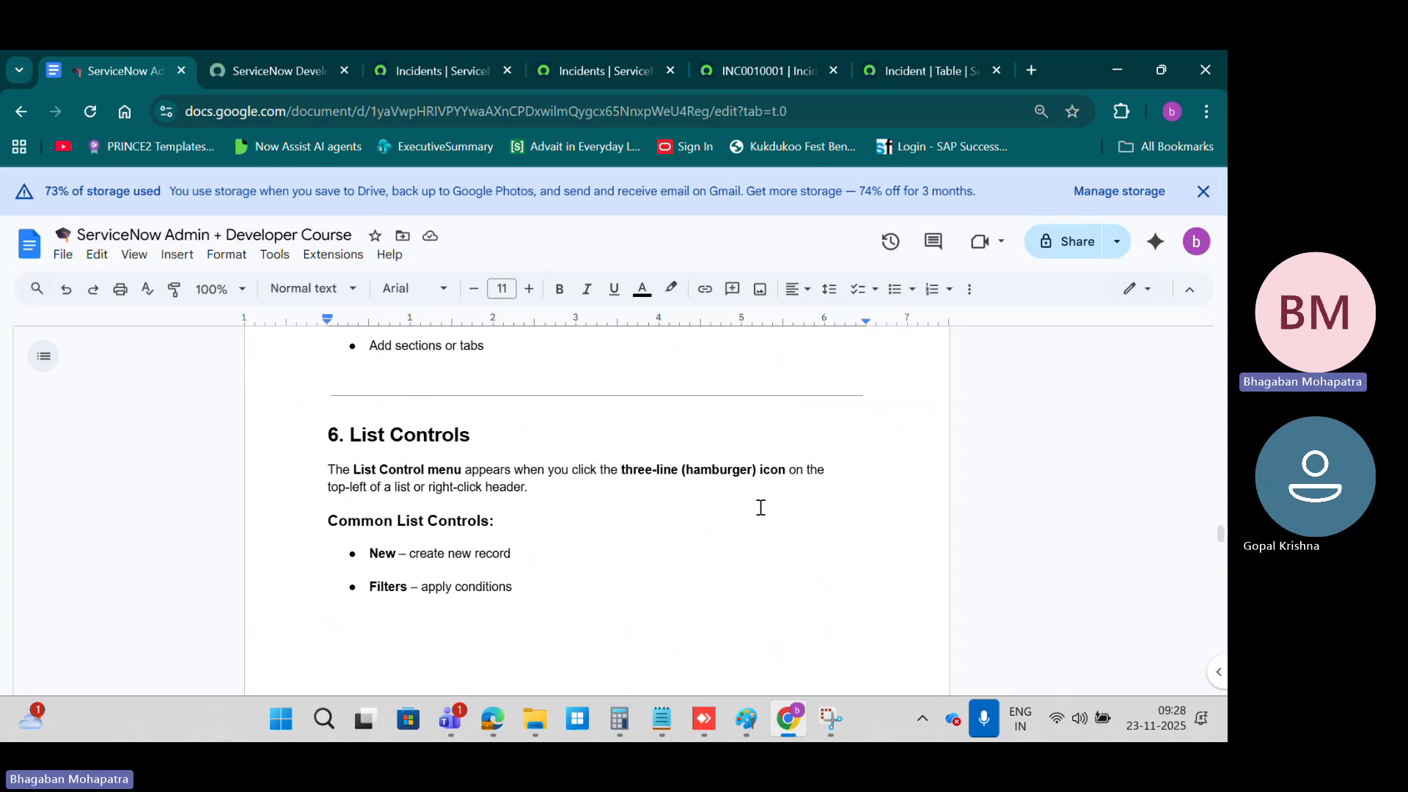
click(457, 64)
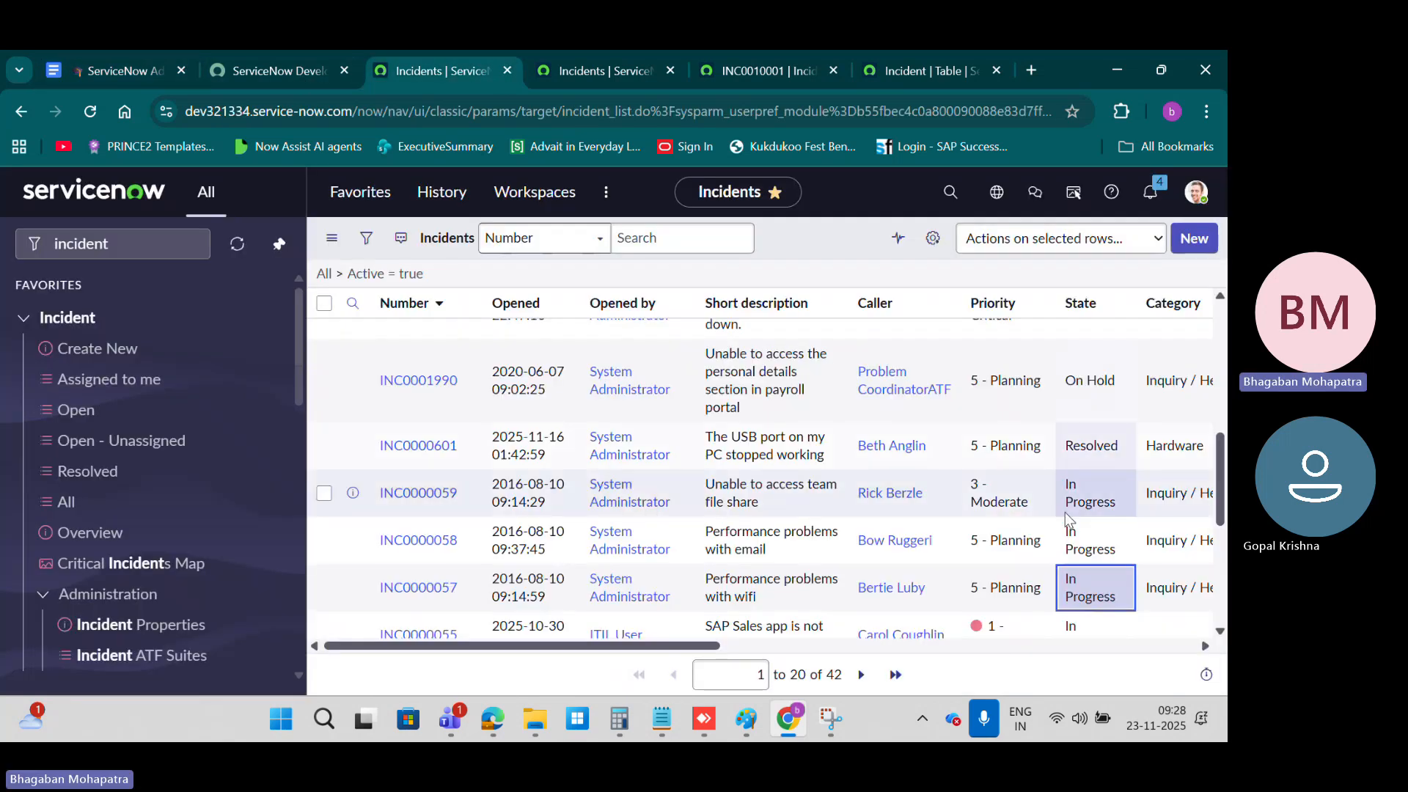
scroll(1027, 469, up, 5)
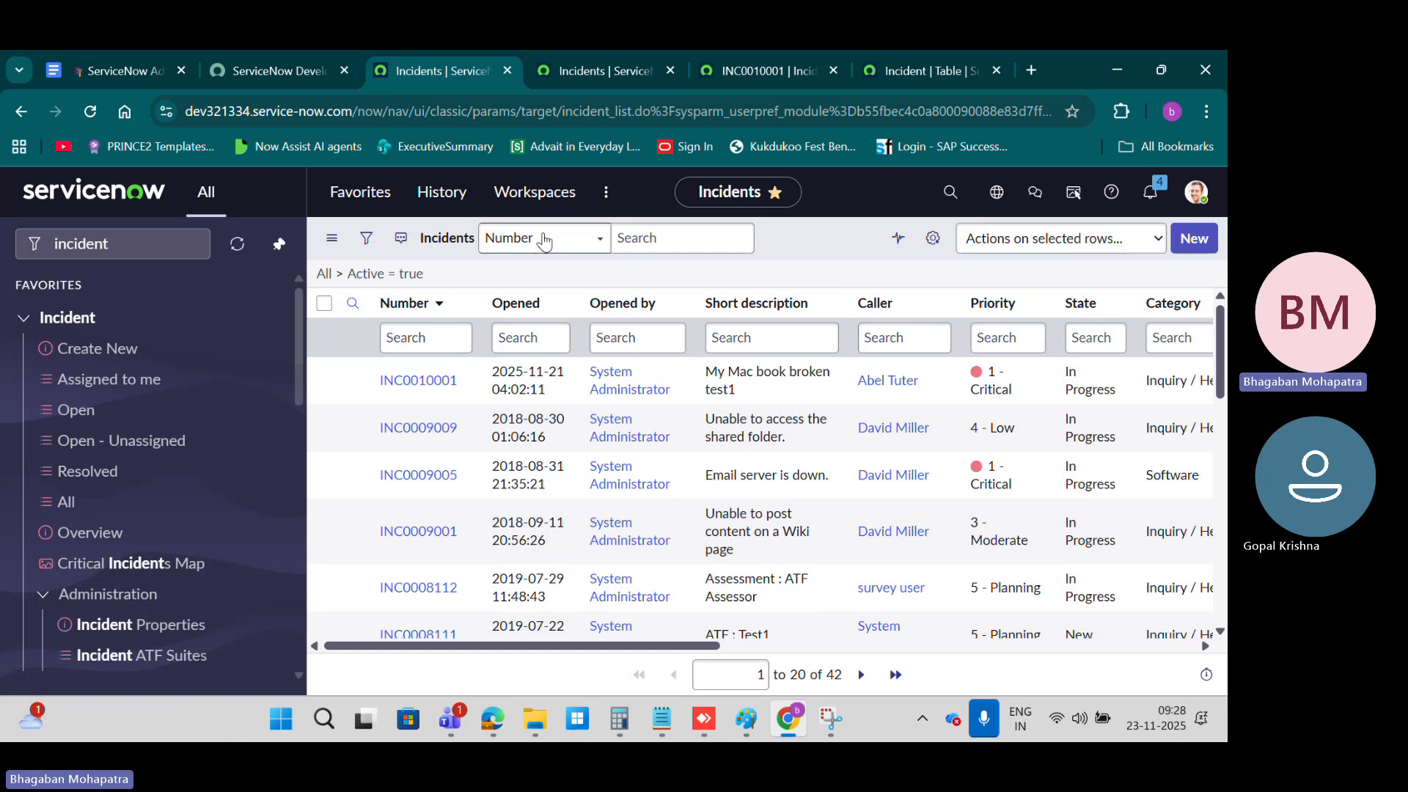
click(149, 68)
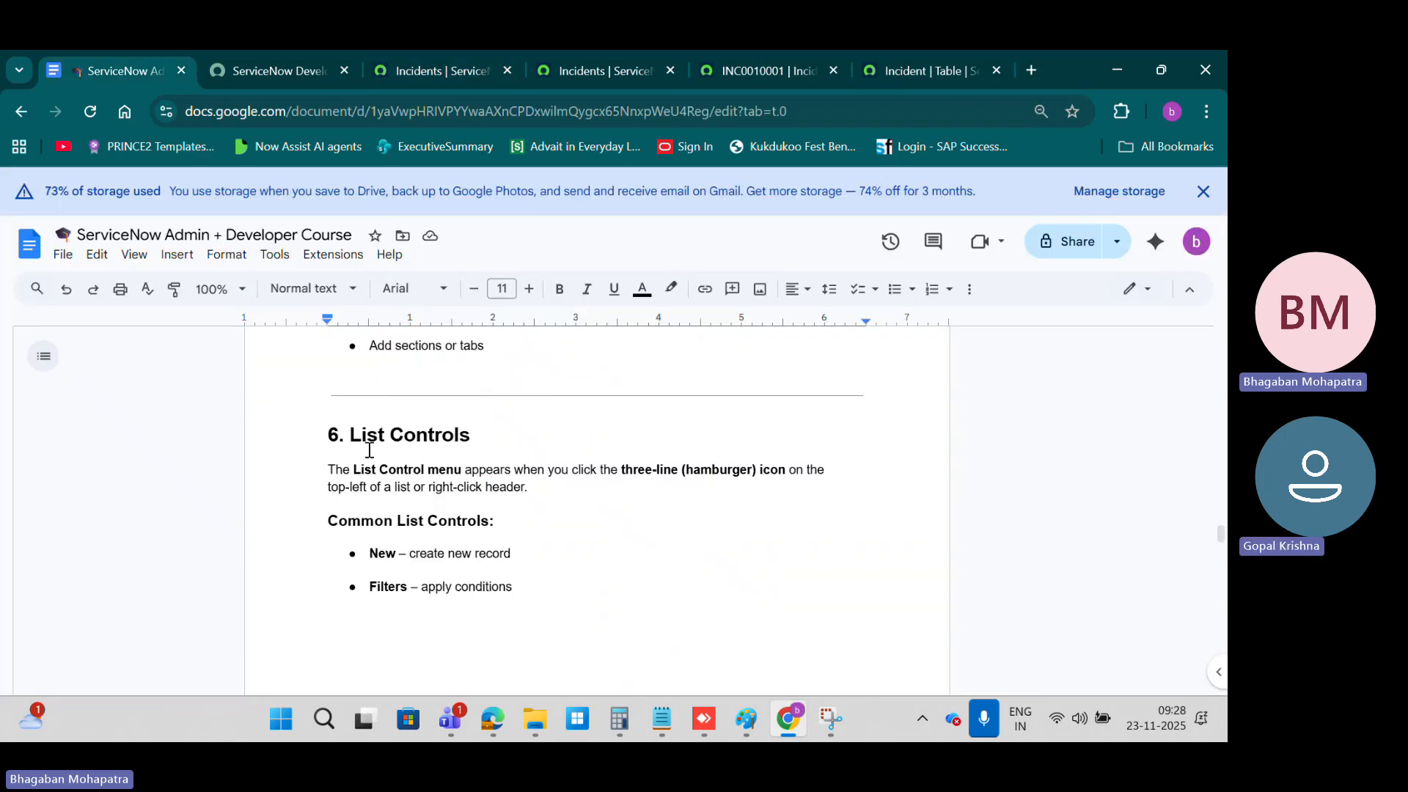
scroll(597, 462, down, 5)
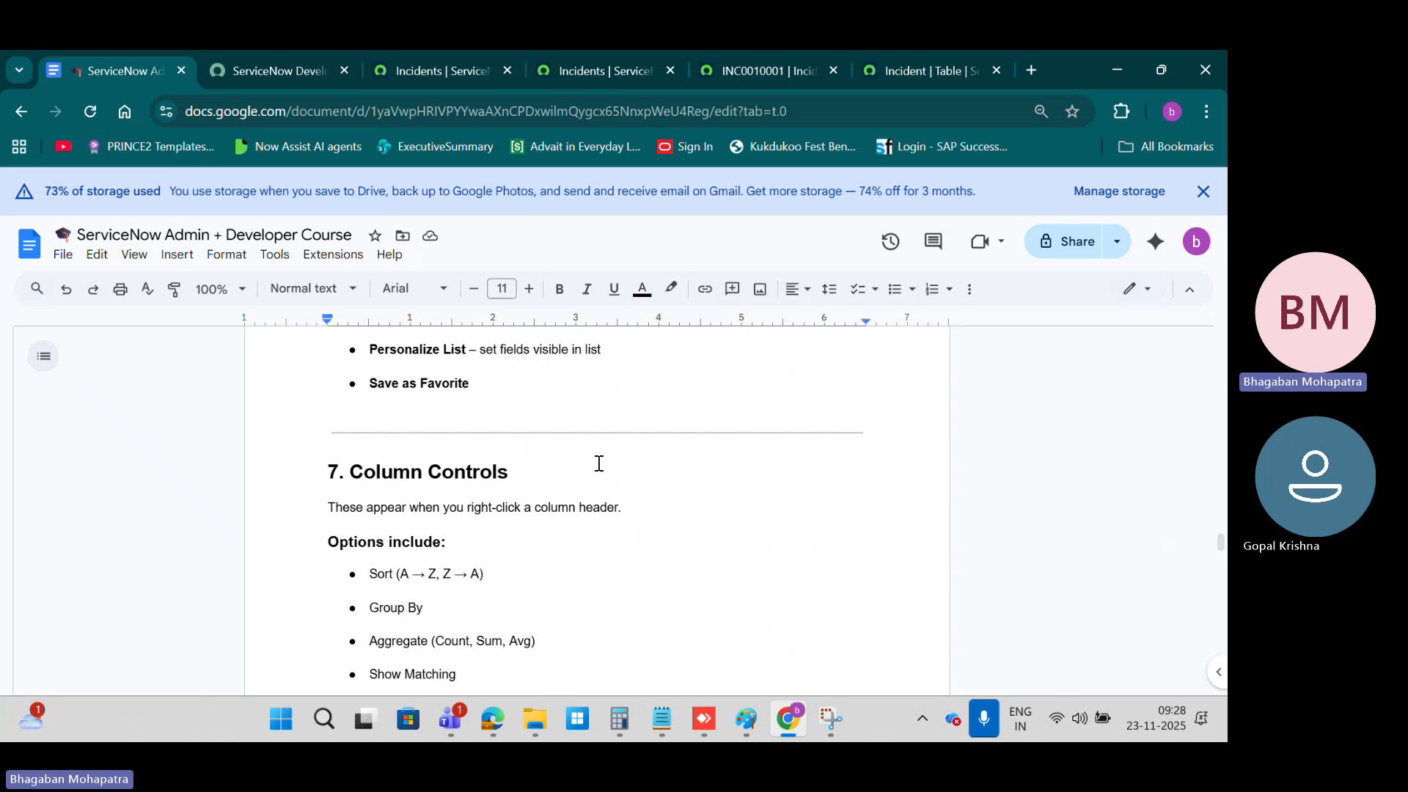
scroll(598, 462, up, 5)
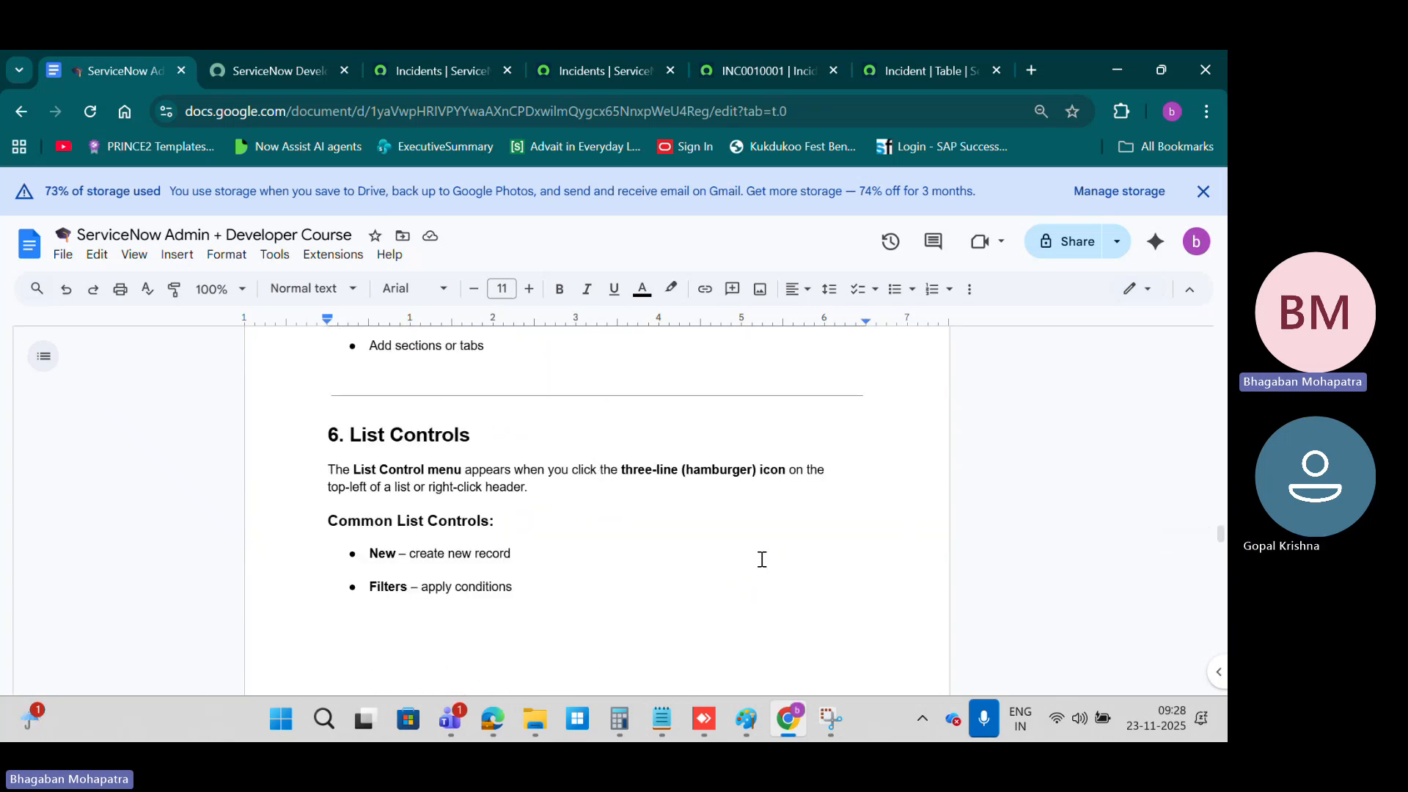
scroll(761, 559, down, 3)
scroll(760, 514, down, 1)
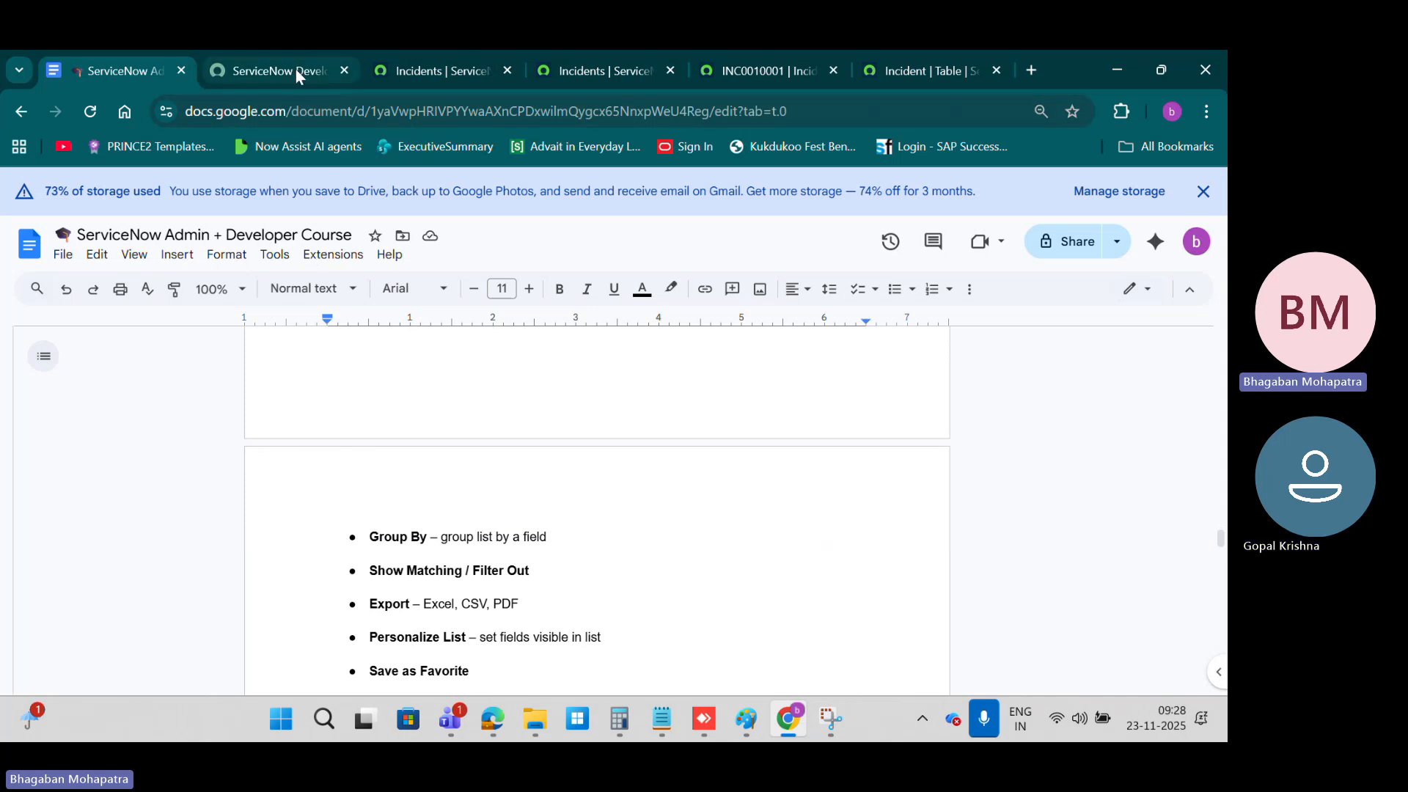
Step: Switch to the ServiceNow incident list and examine the column options available for Opened
click(450, 65)
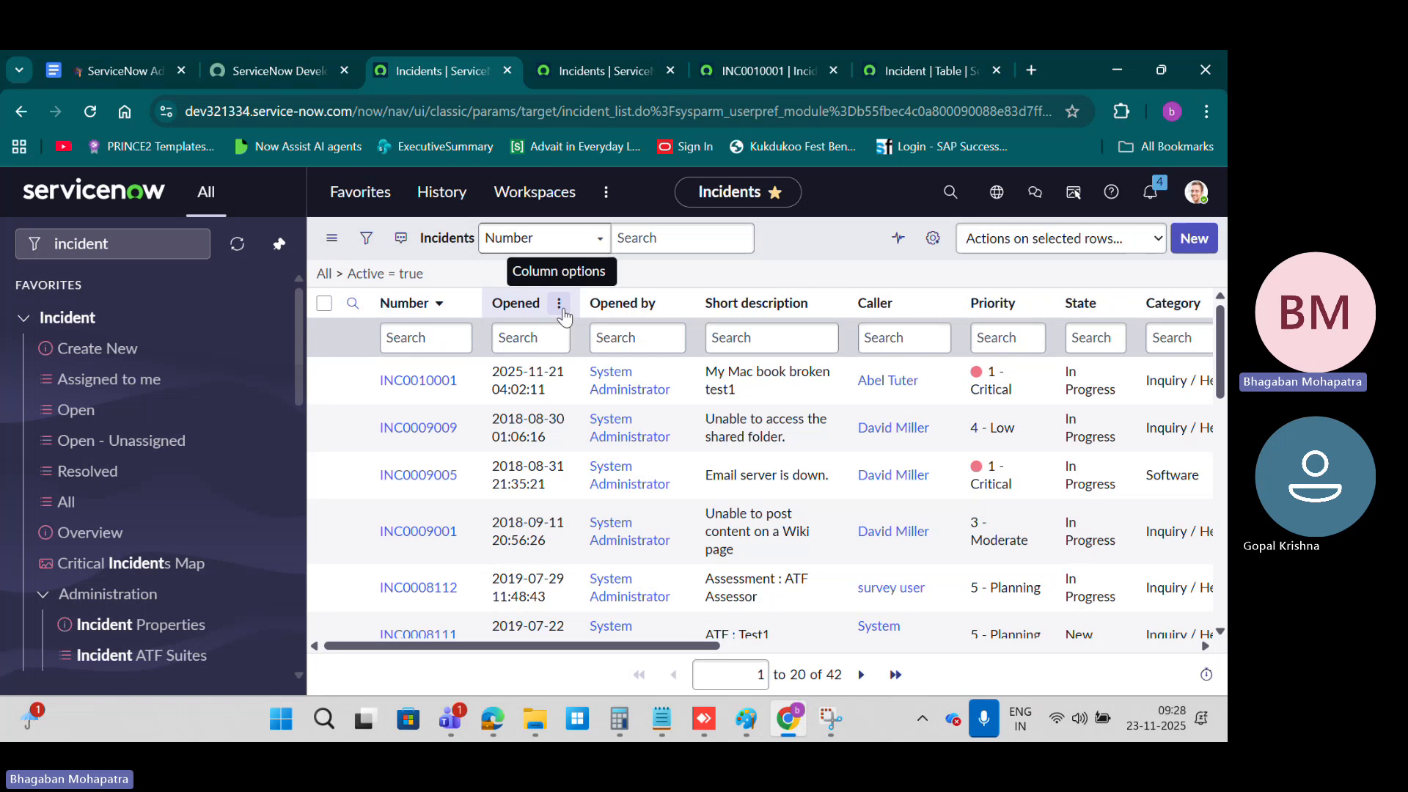
click(560, 307)
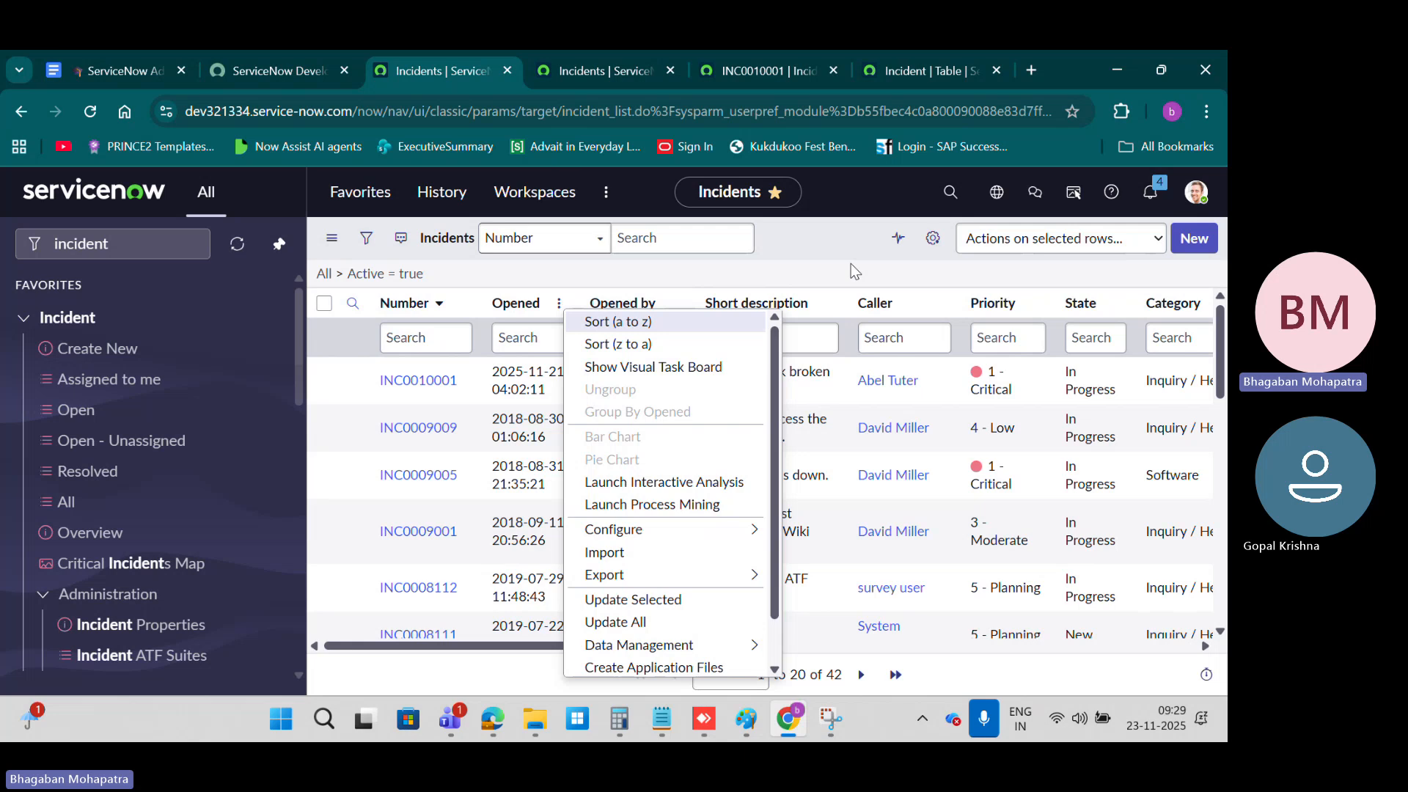
key(Escape)
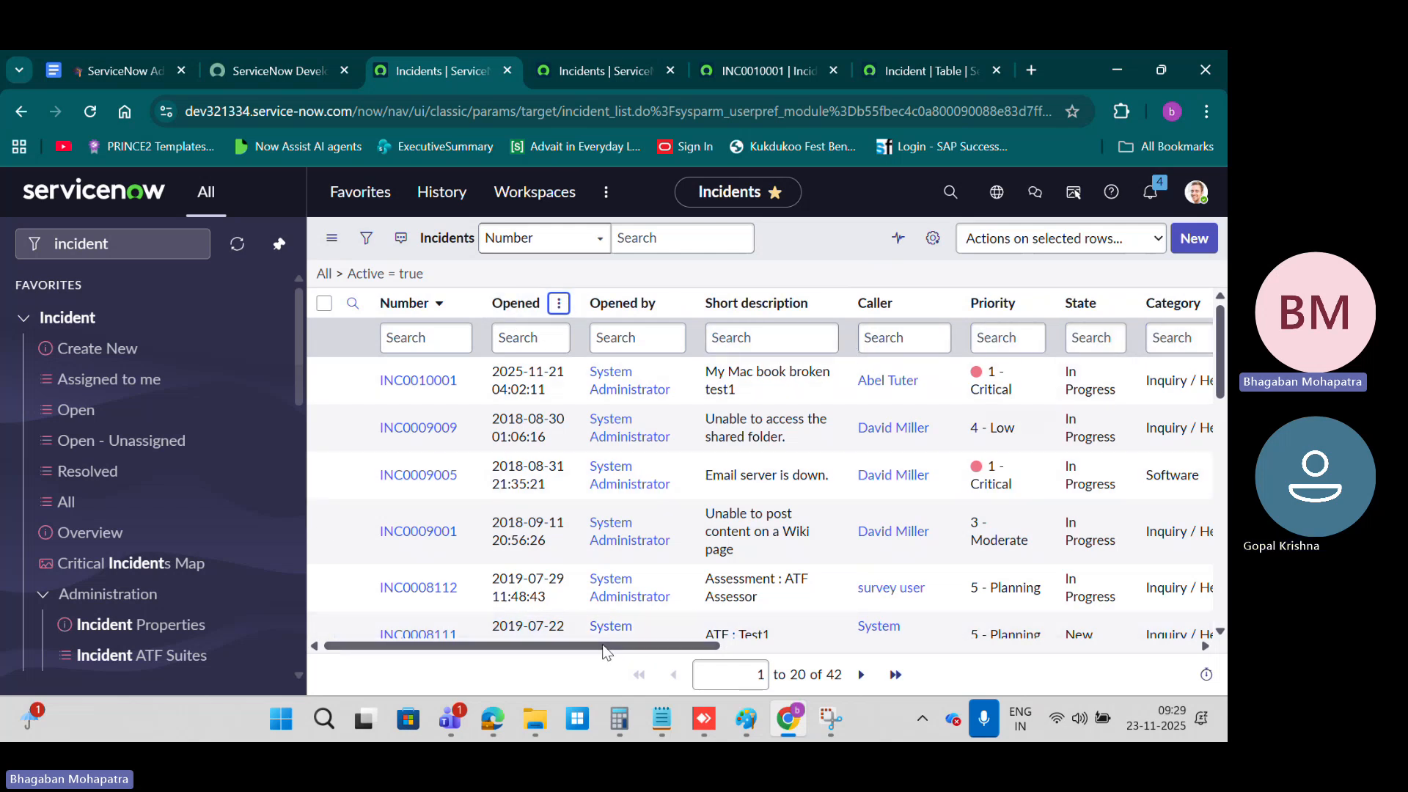
Step: Sort the incident list by Created in descending order, and switch that sort to ascending order
drag(585, 648, 1108, 657)
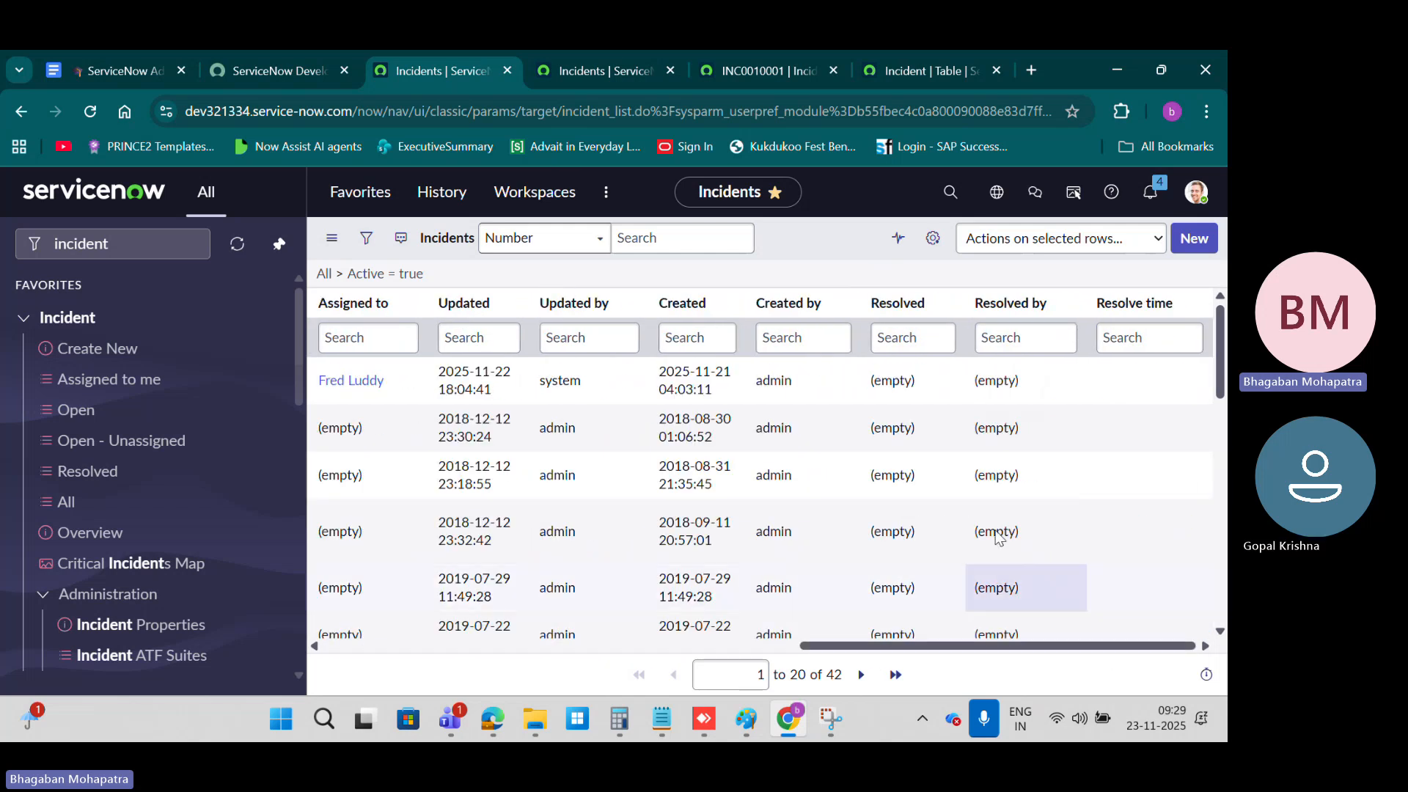
click(680, 305)
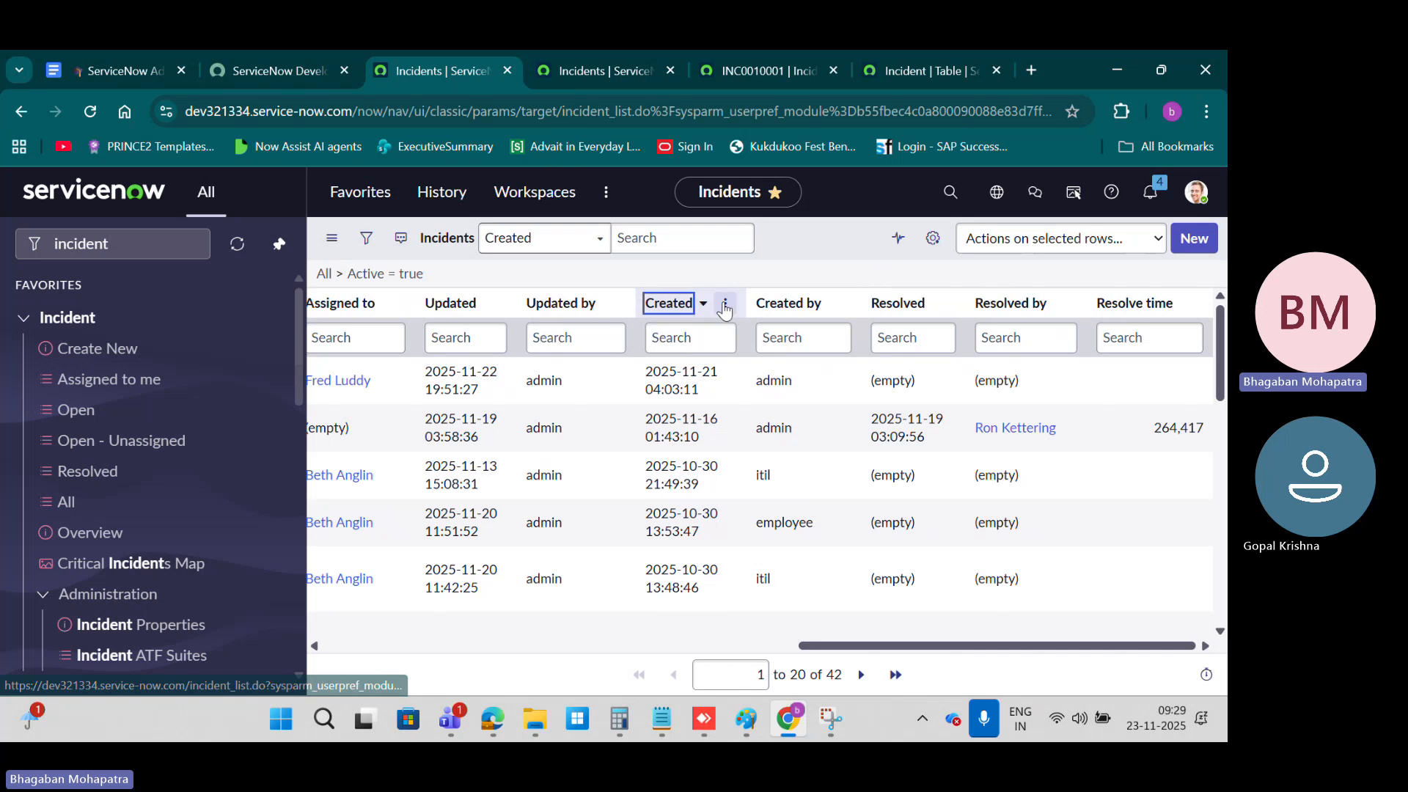
click(662, 308)
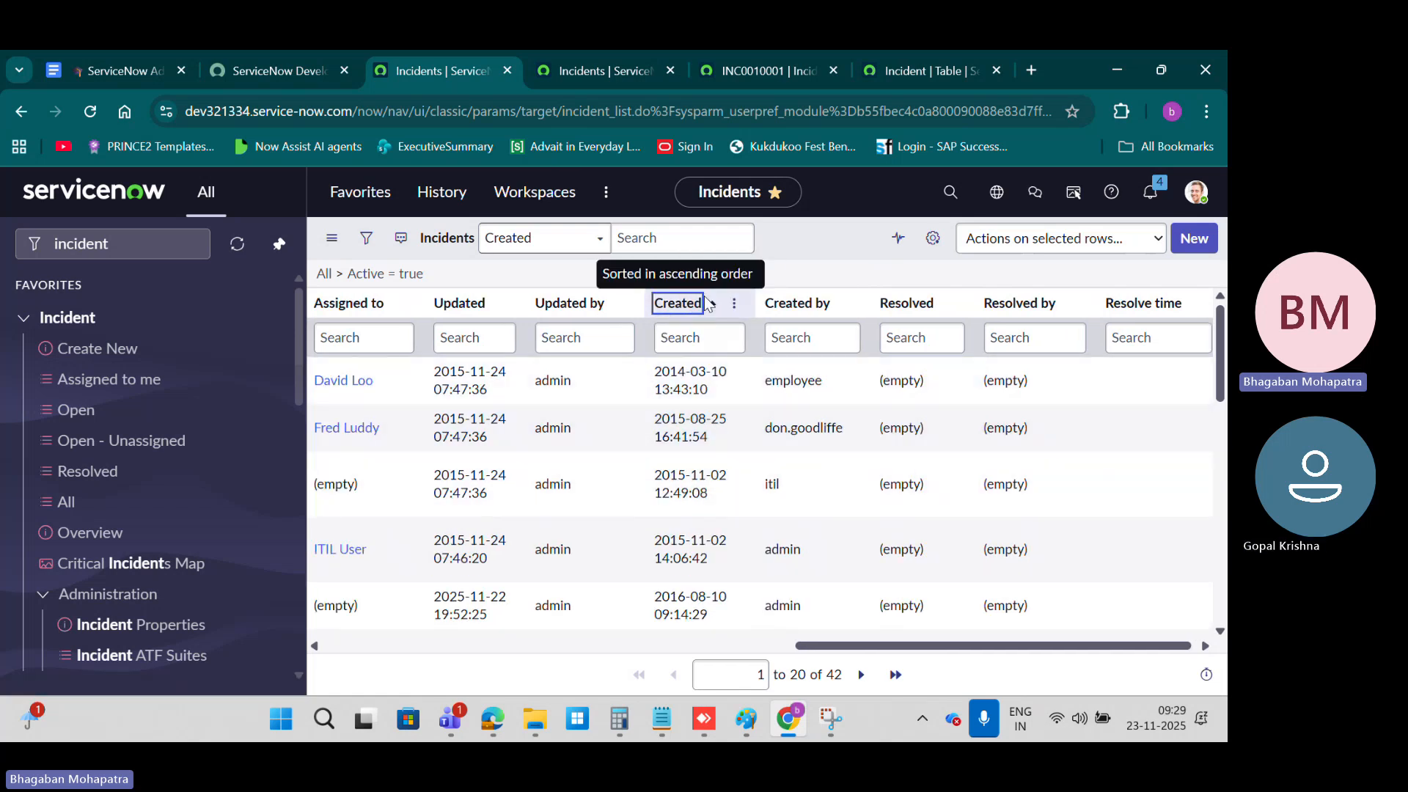
Step: Group the incident list by Priority, and ungroup it to return to the plain list
drag(848, 643, 490, 652)
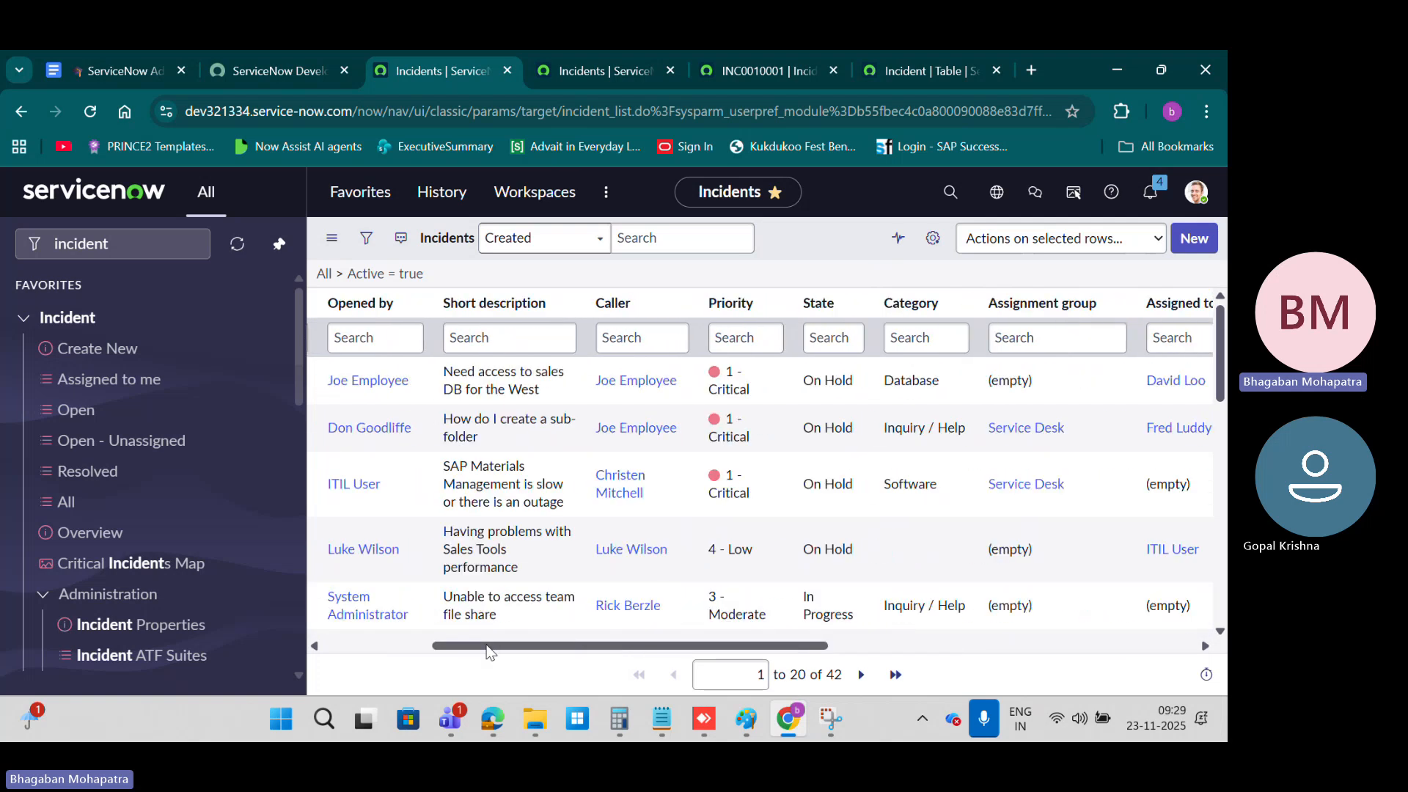
drag(588, 641, 438, 641)
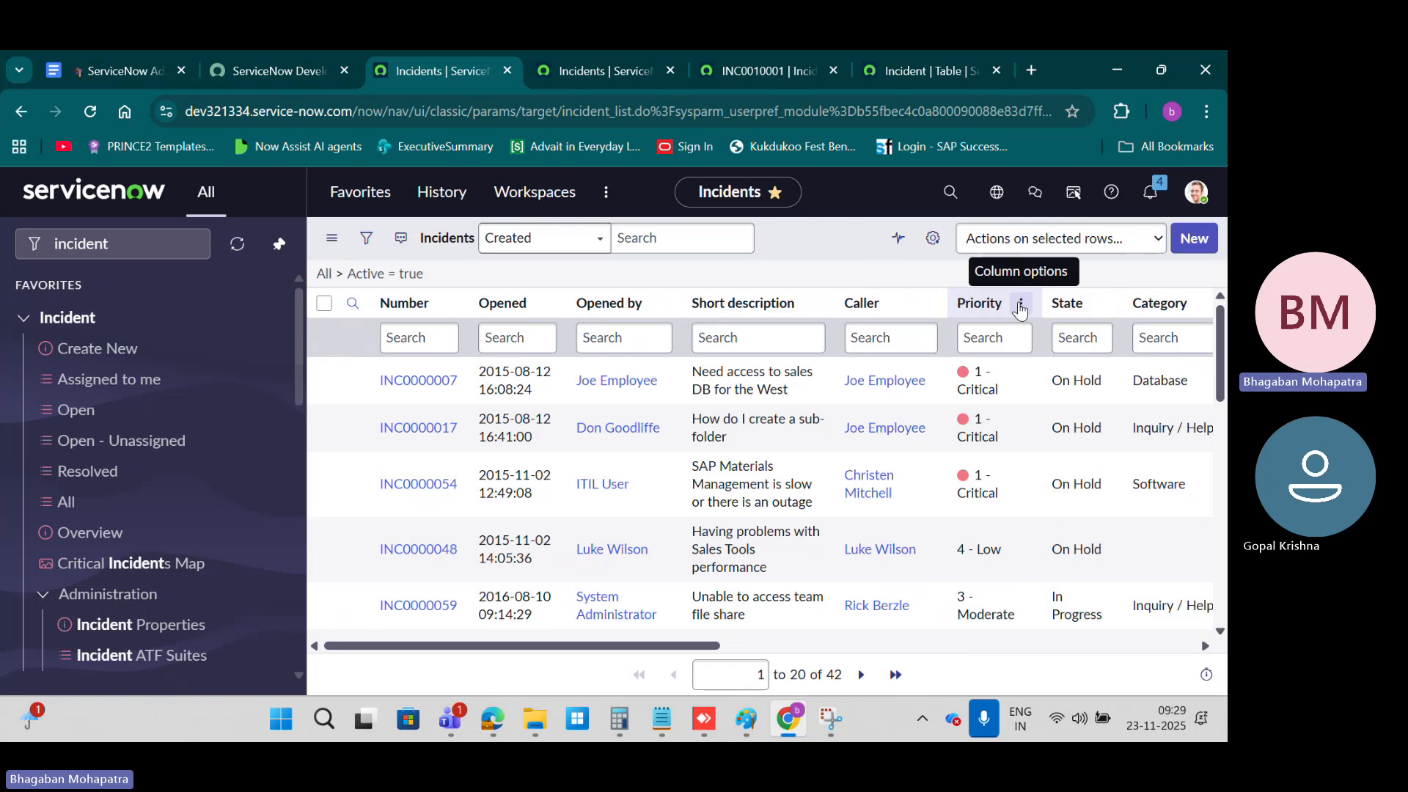
click(1021, 305)
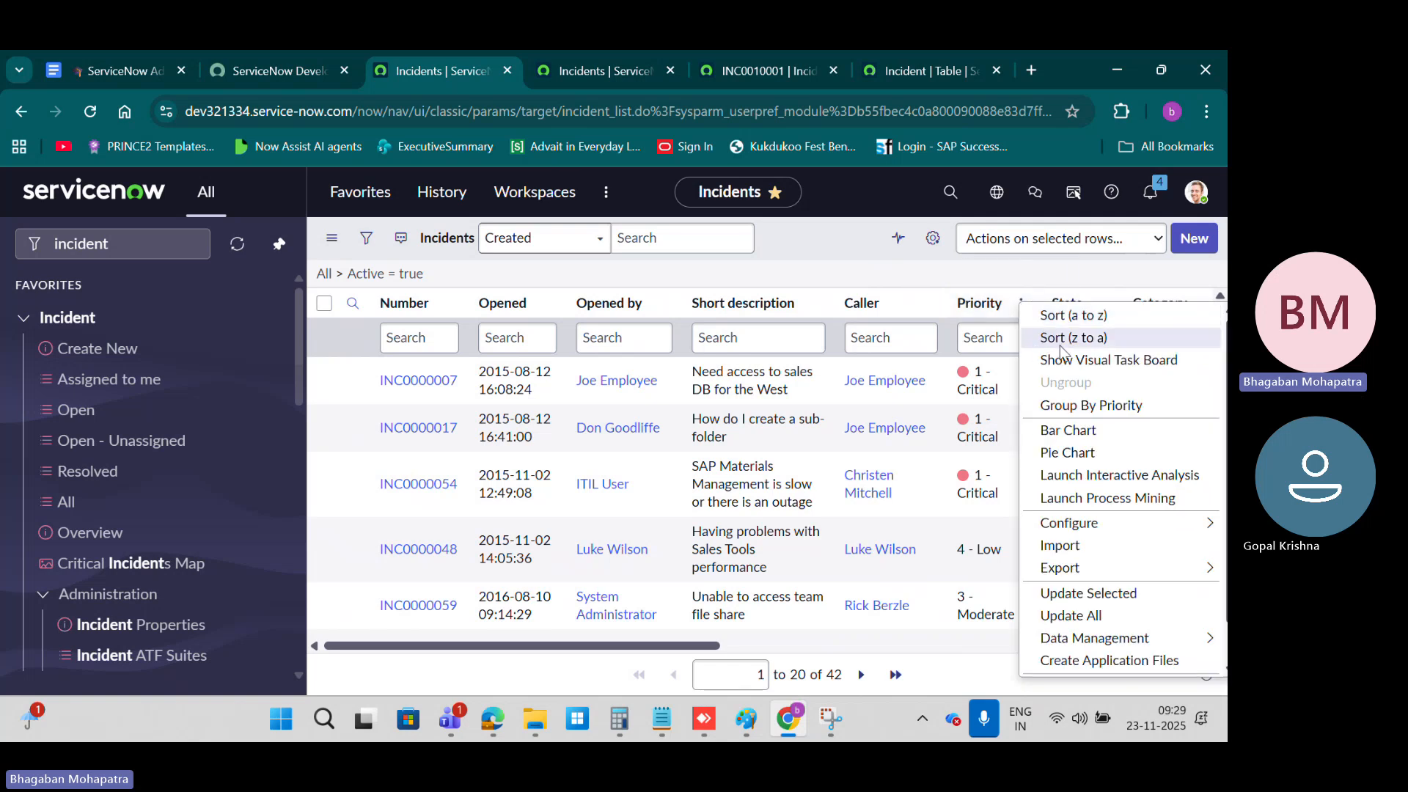
click(1105, 412)
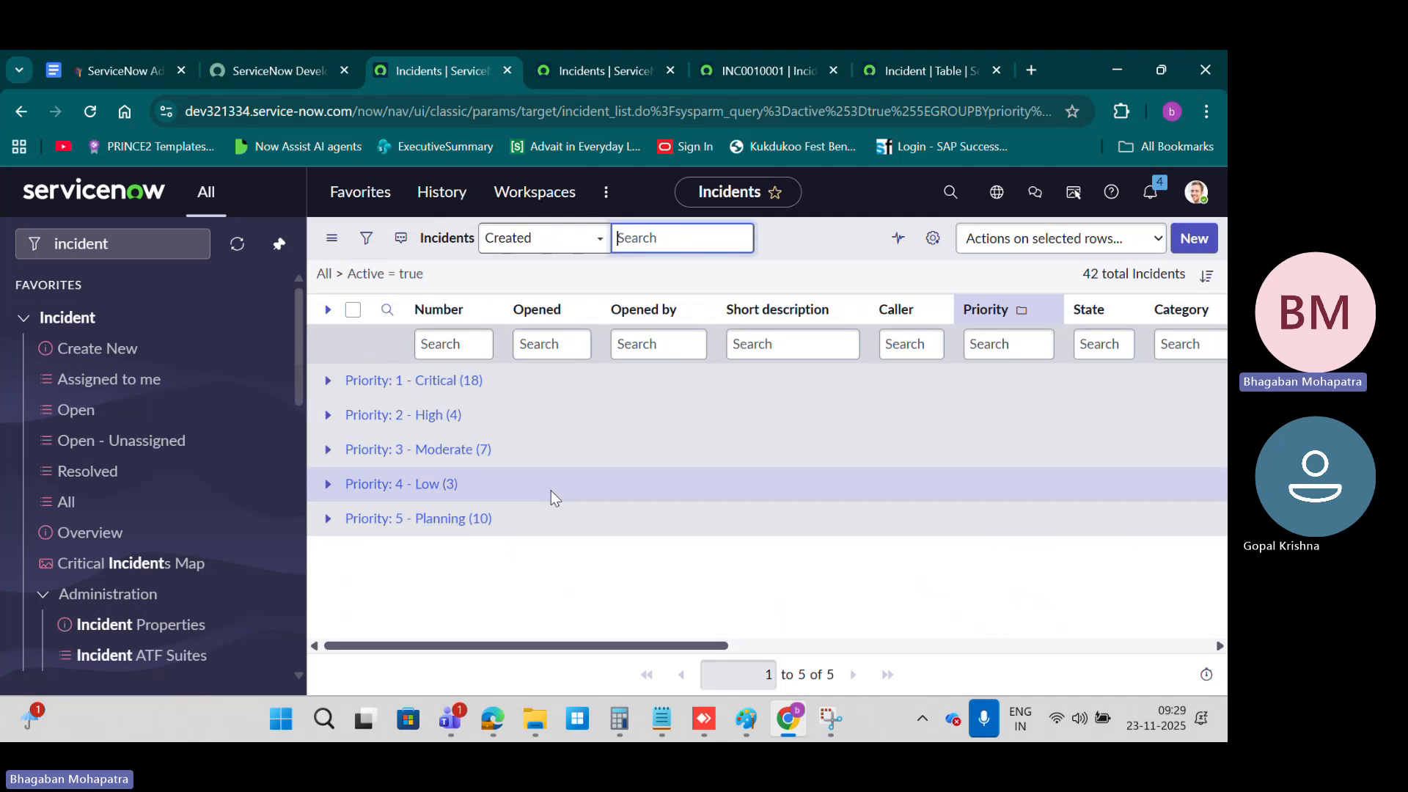
right_click(1019, 310)
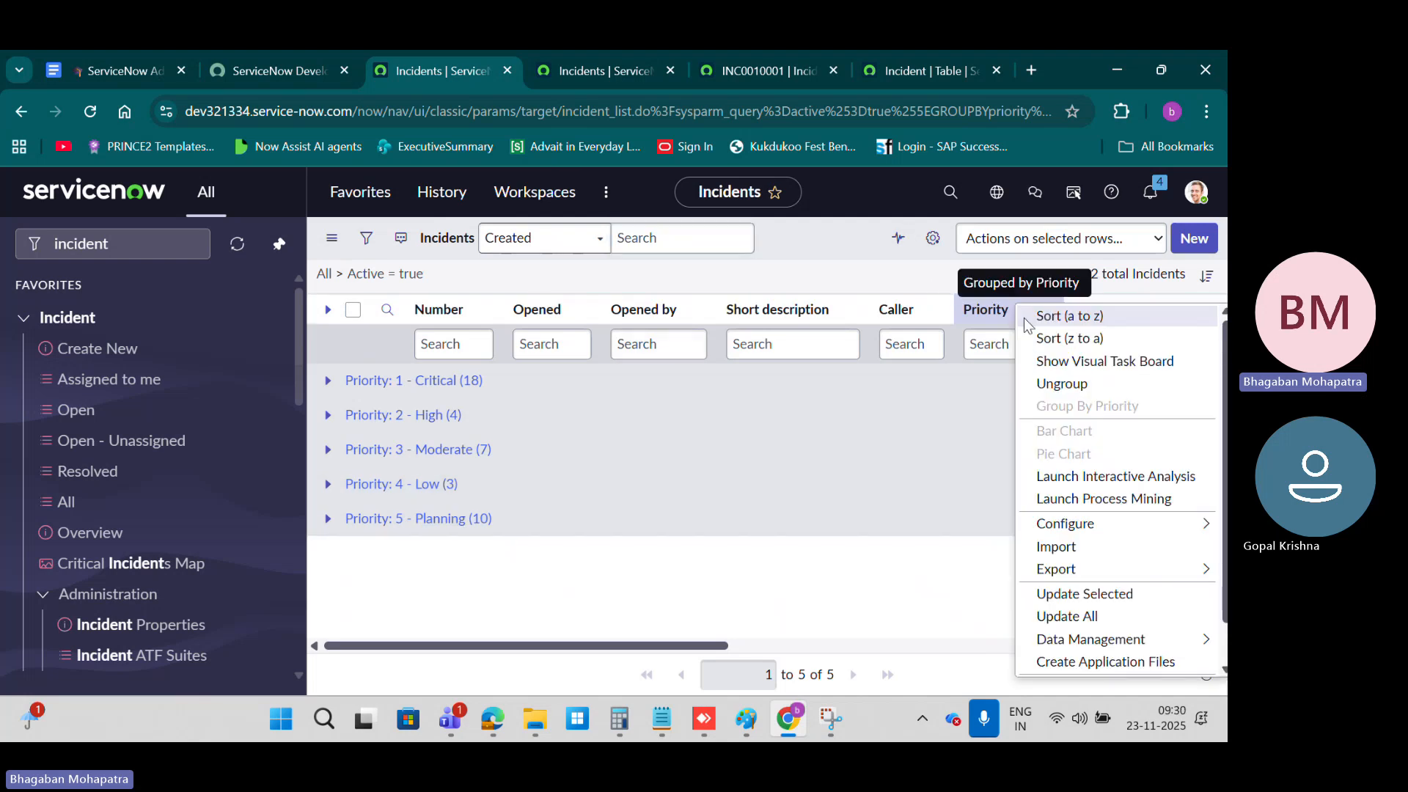
click(1059, 384)
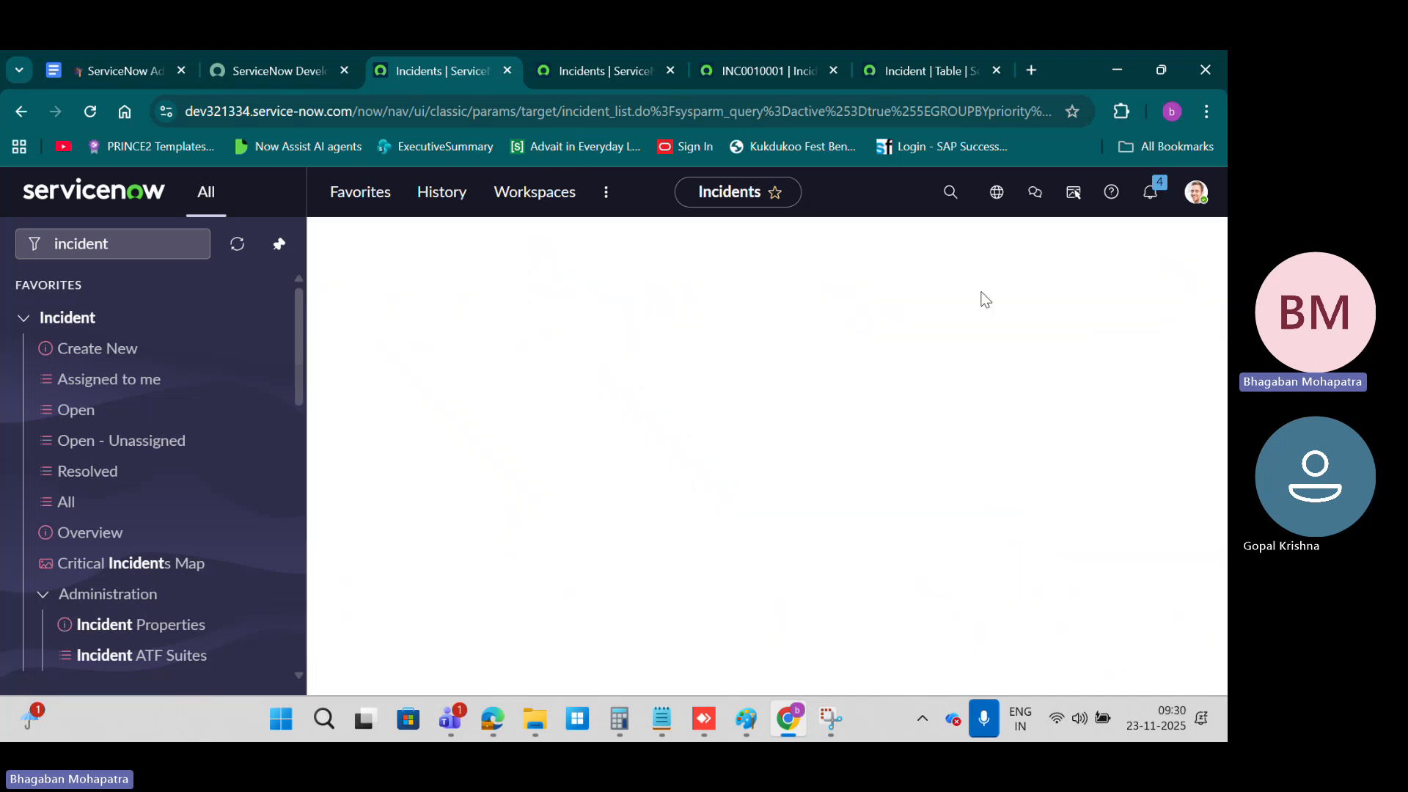
Step: Check the Configure and Export options for the Priority column, and request a bar chart of incidents by Priority
right_click(988, 301)
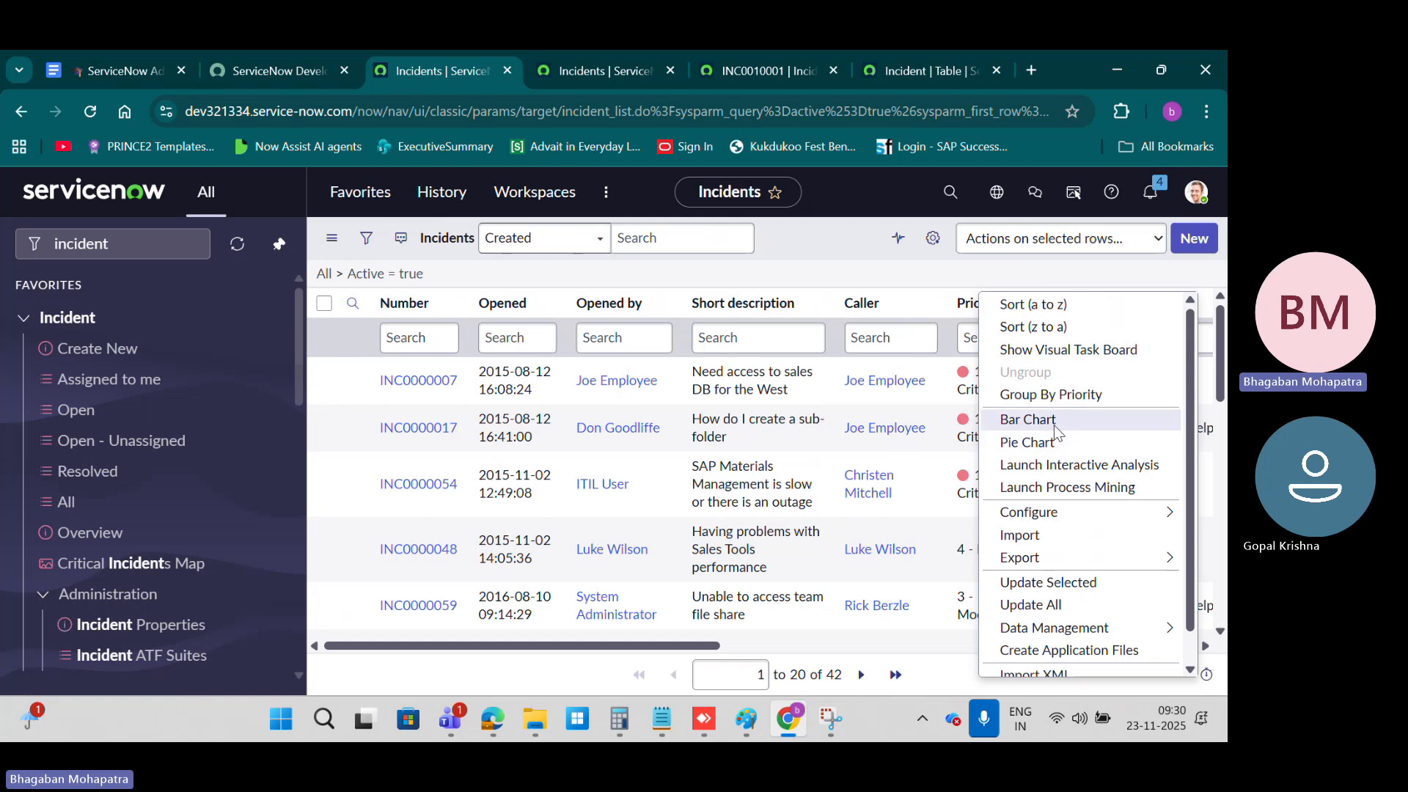
mouse_move(1046, 517)
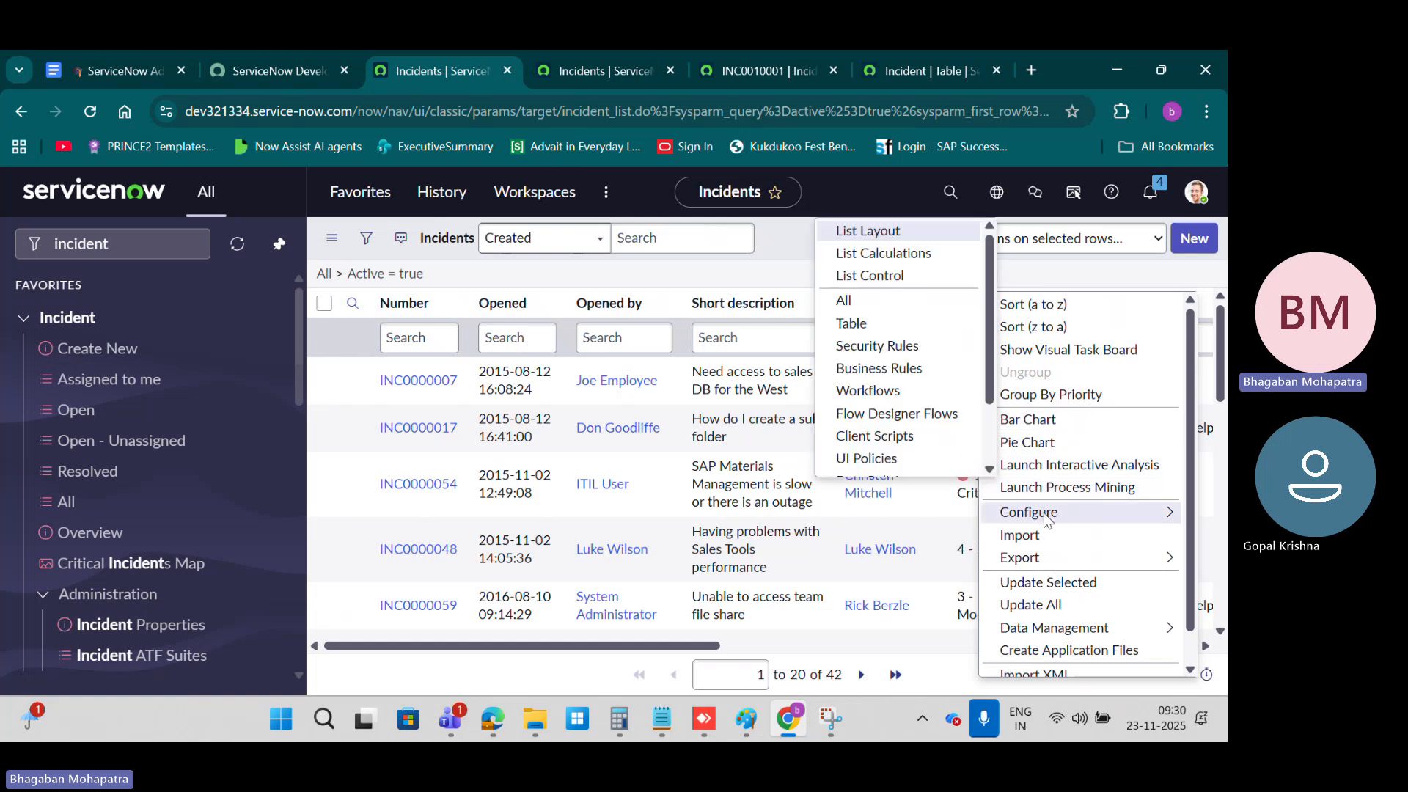
mouse_move(1054, 561)
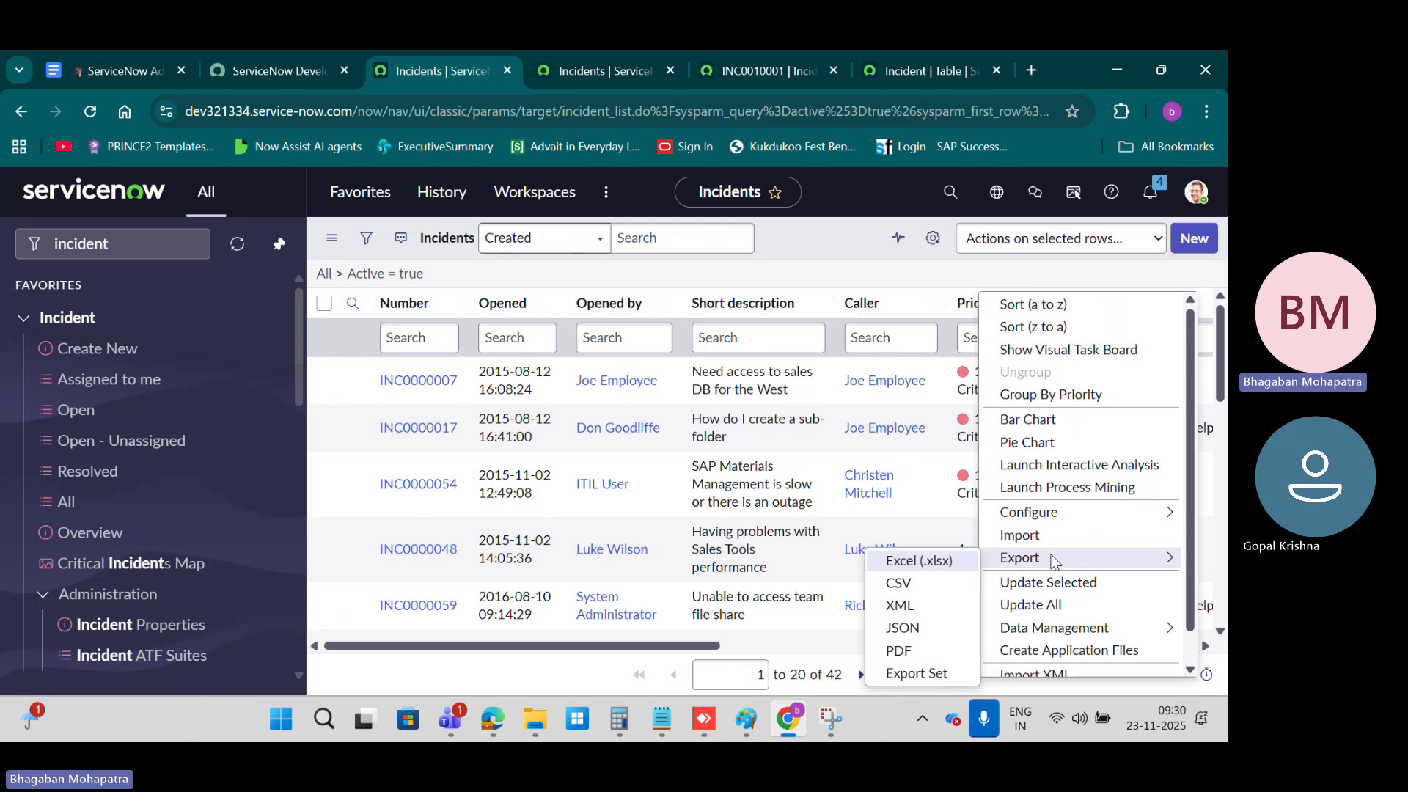
scroll(1052, 557, down, 1)
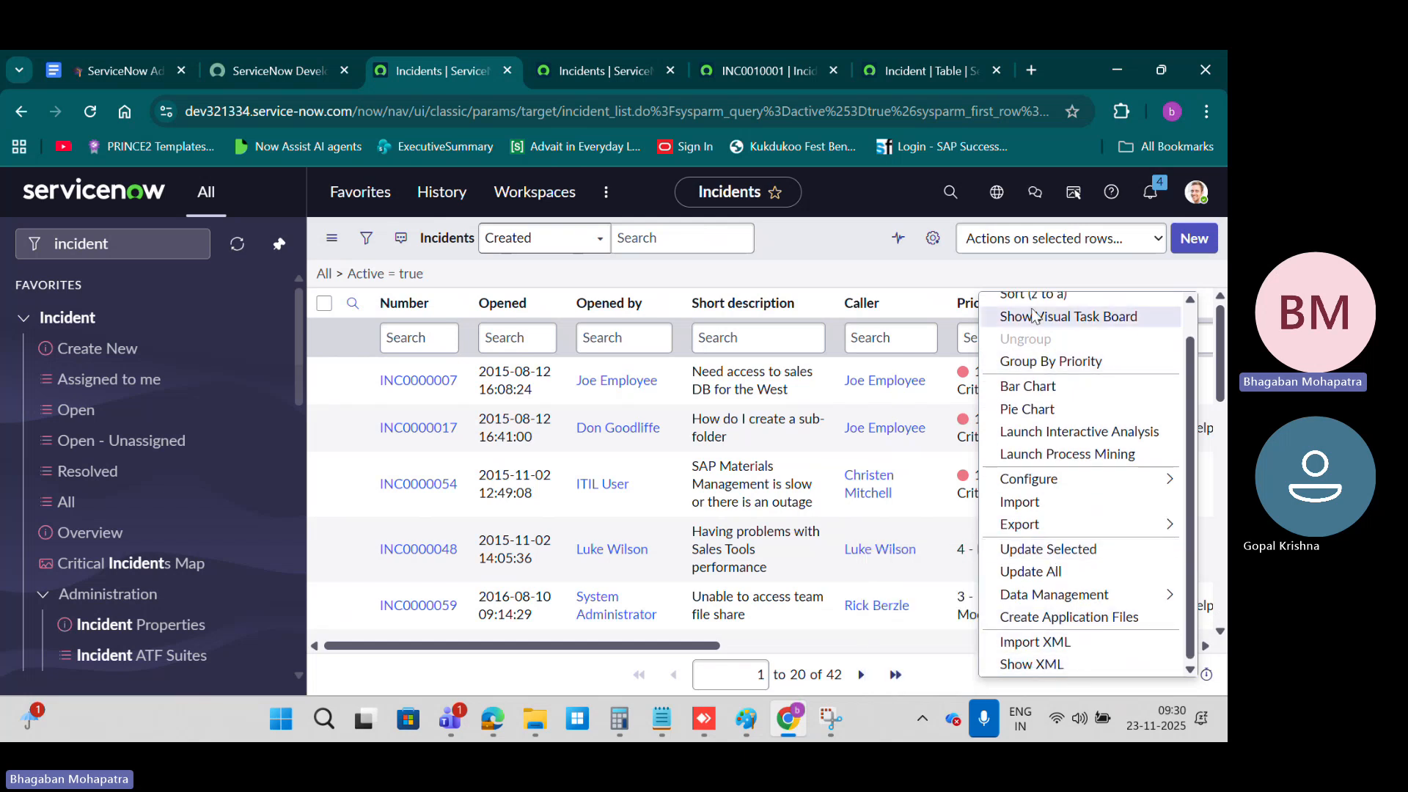
click(1028, 387)
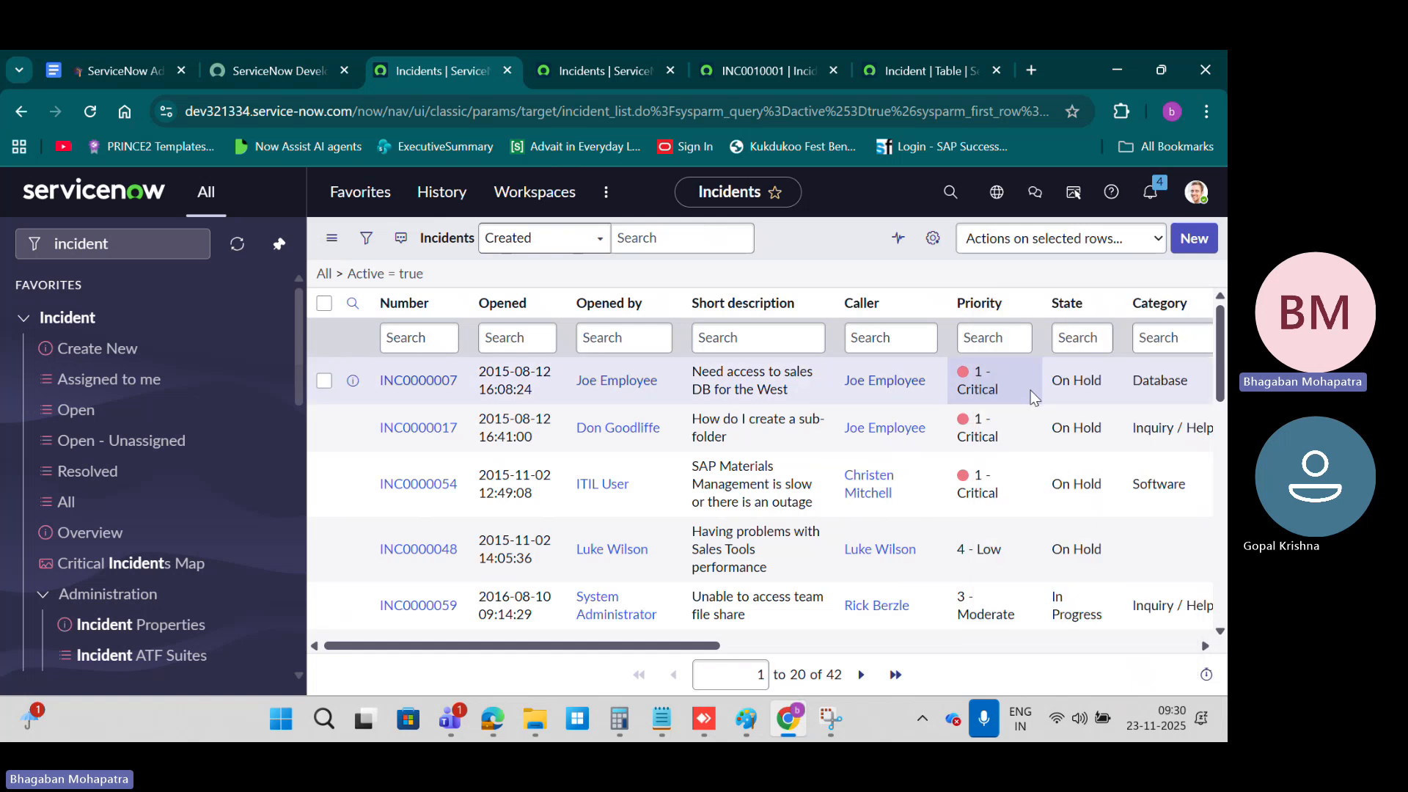
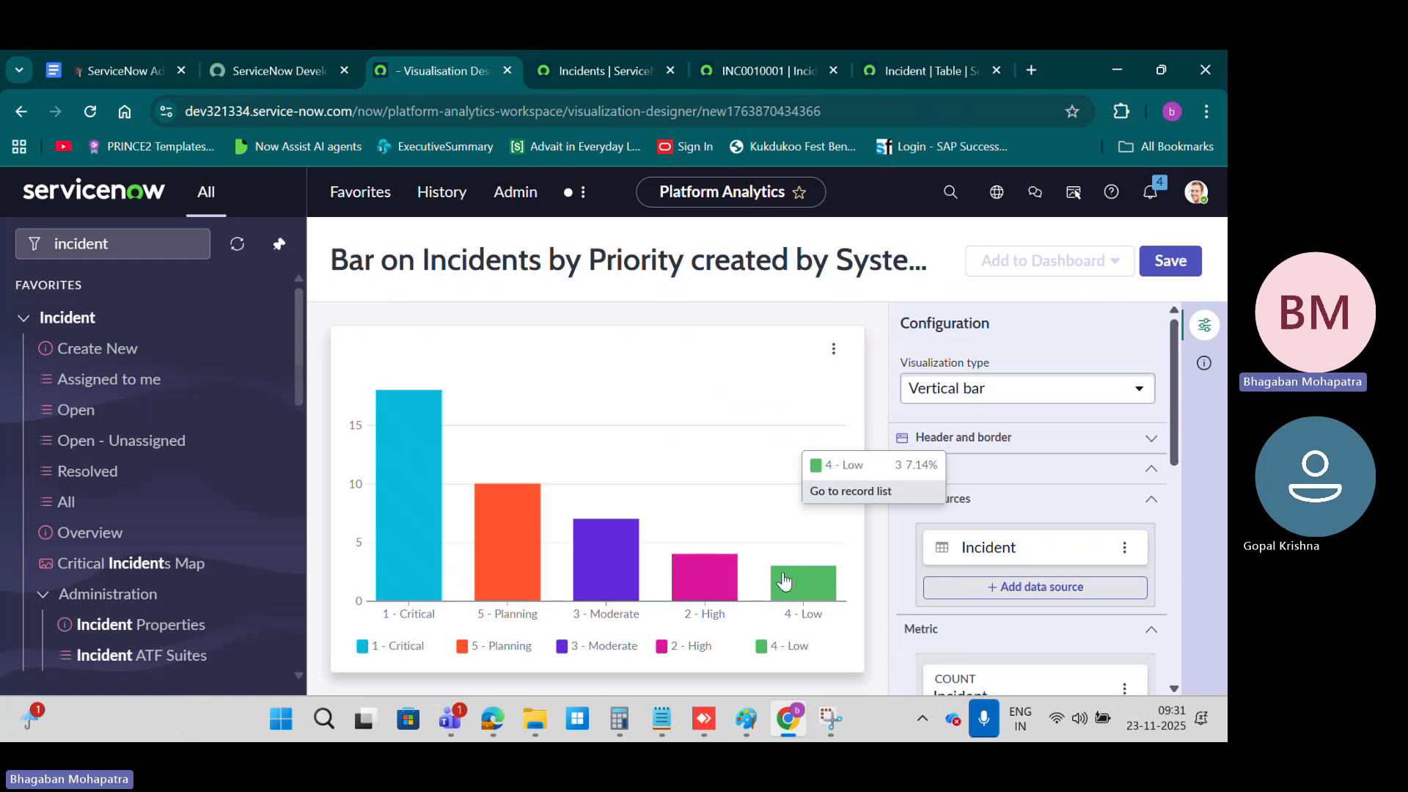
Step: Examine the data and presentation settings in the configuration of the incidents-by-Priority bar chart
scroll(1136, 477, down, 8)
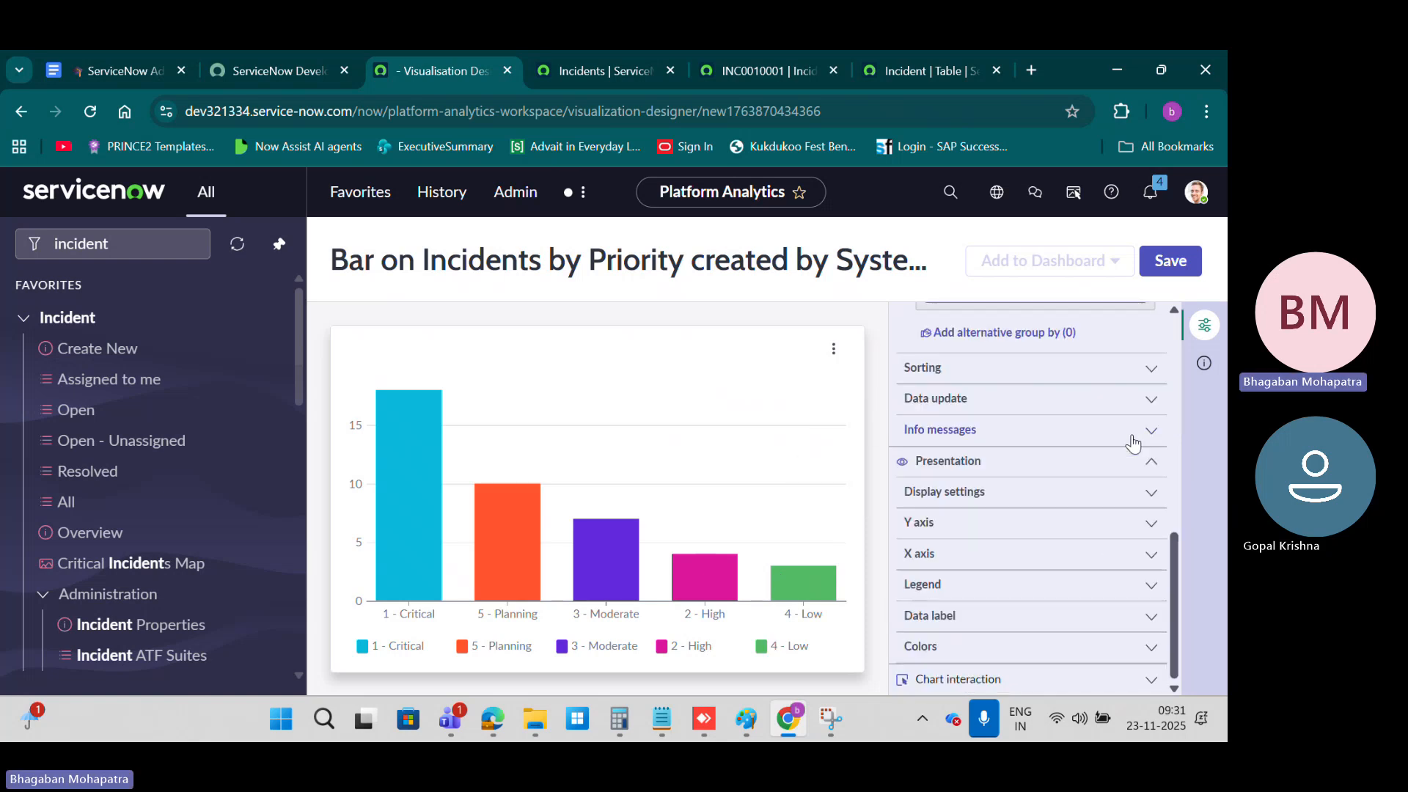
scroll(1133, 443, up, 8)
scroll(1133, 444, down, 3)
scroll(1133, 444, down, 4)
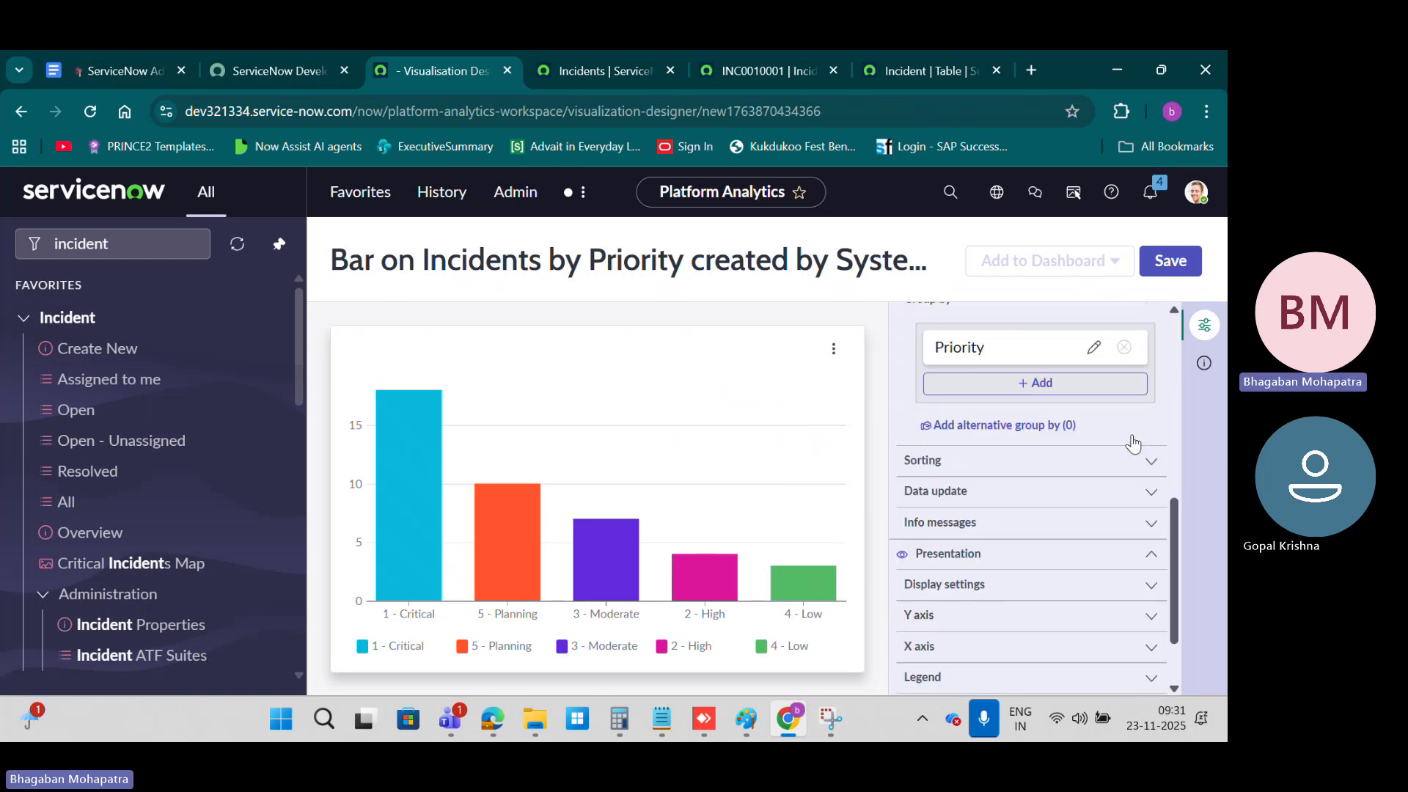
scroll(994, 589, down, 2)
scroll(994, 589, up, 10)
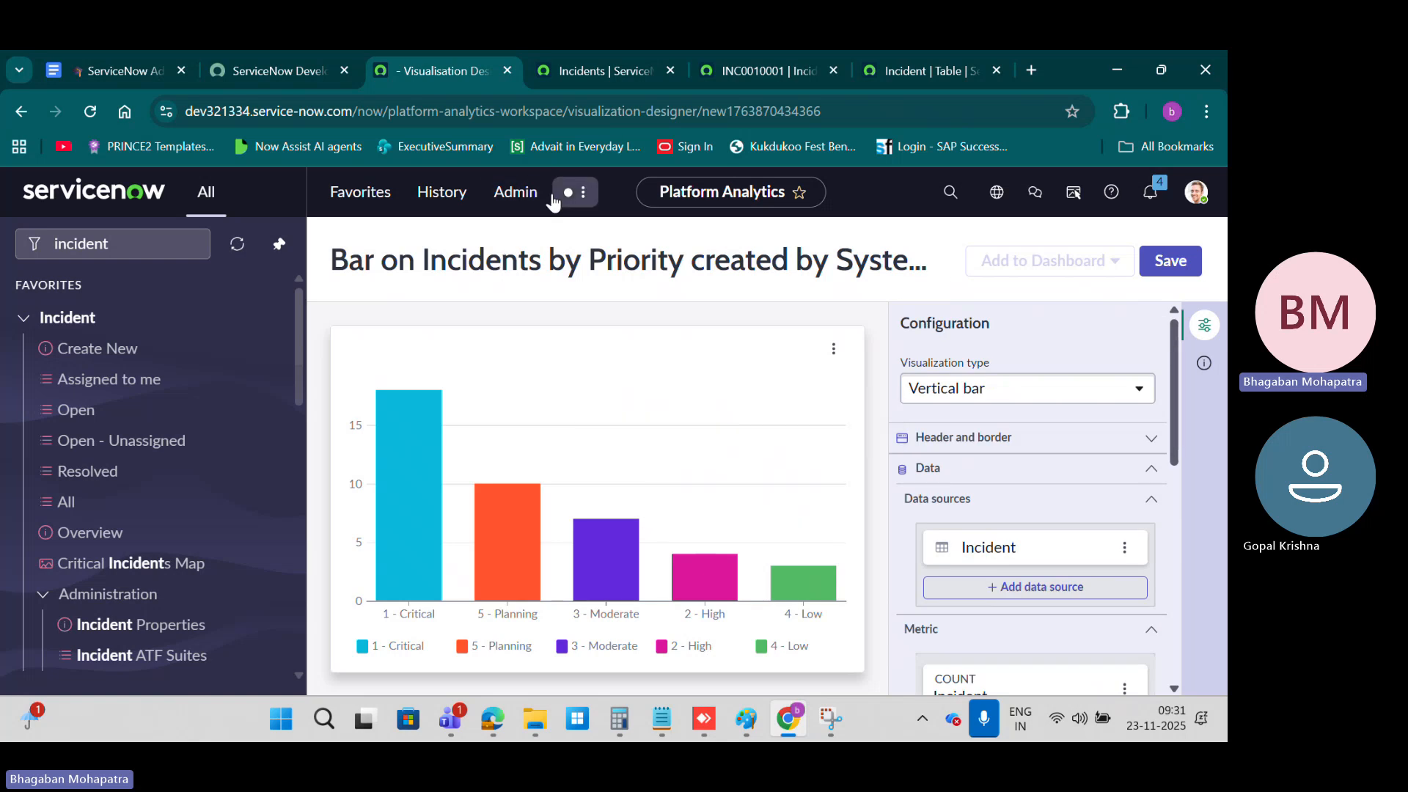
Step: Open the list of open incidents and compare the Opened column's options with the options offered on a record's Short description cell
click(83, 411)
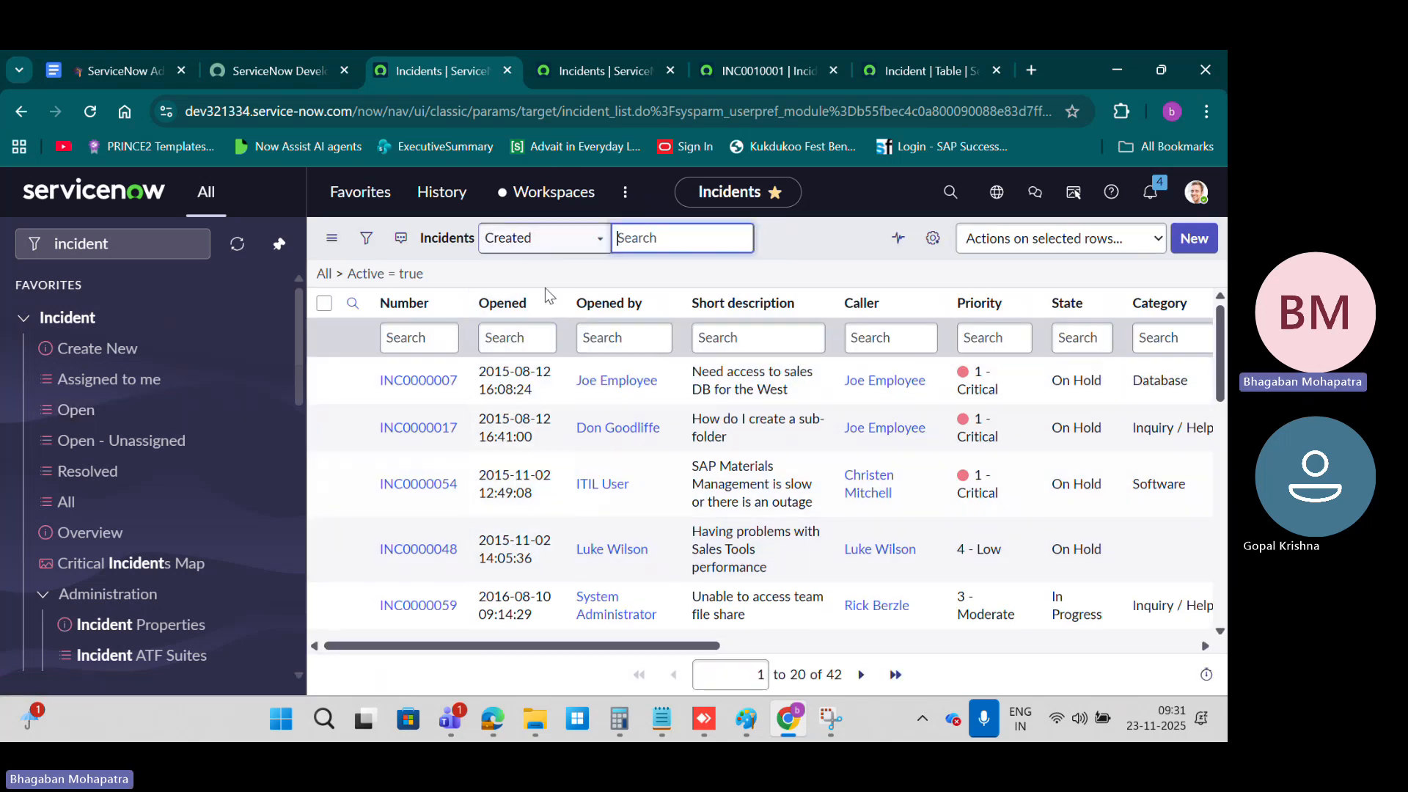
click(546, 304)
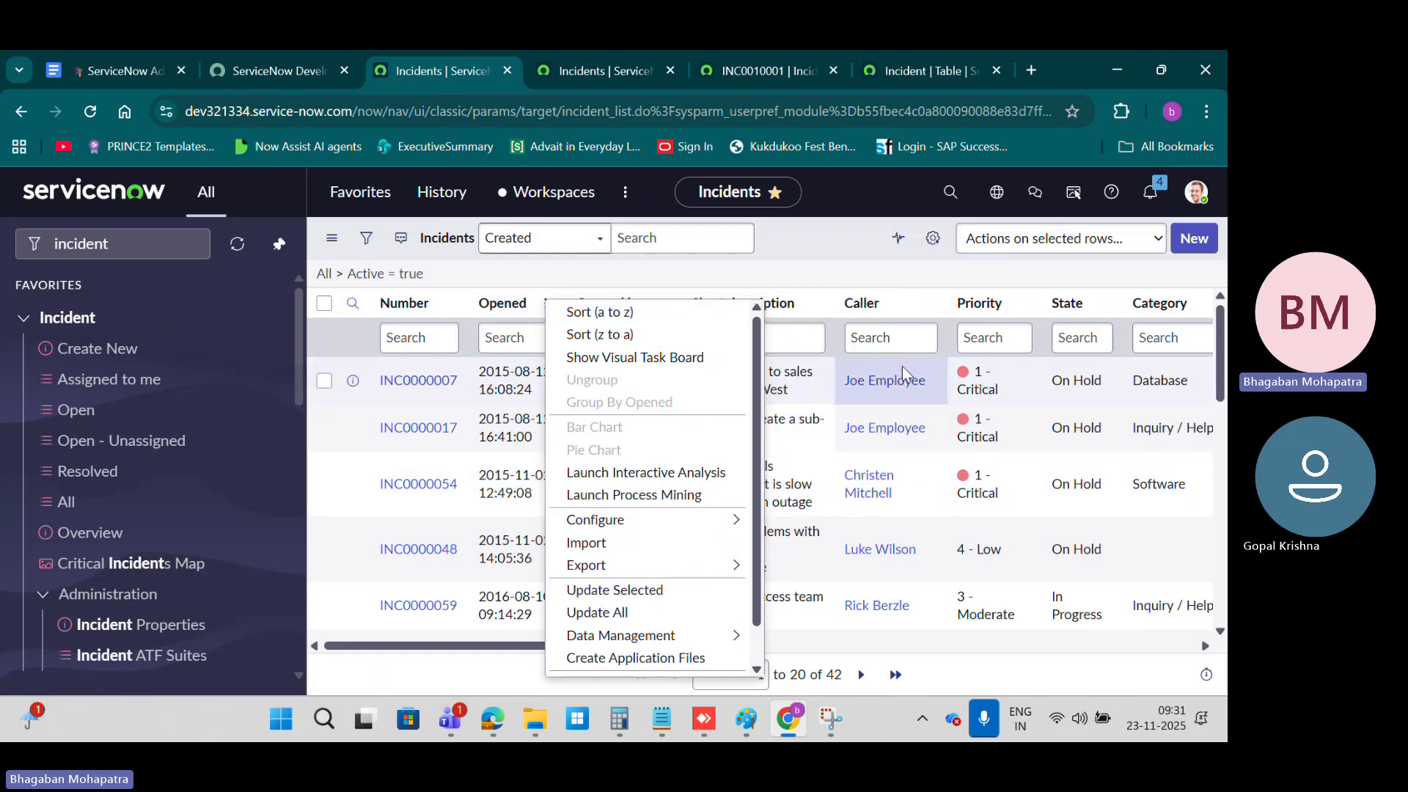
click(829, 257)
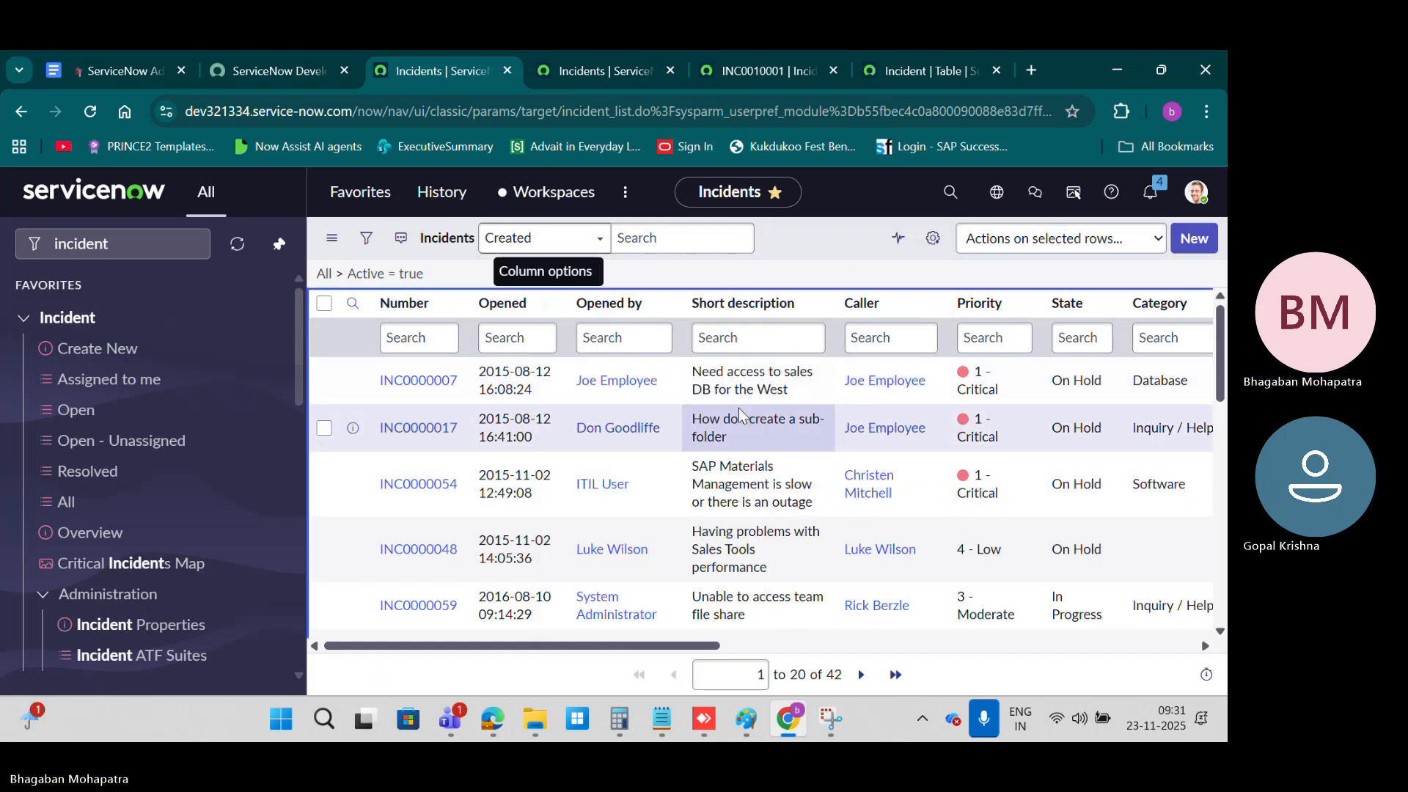
right_click(738, 407)
click(798, 232)
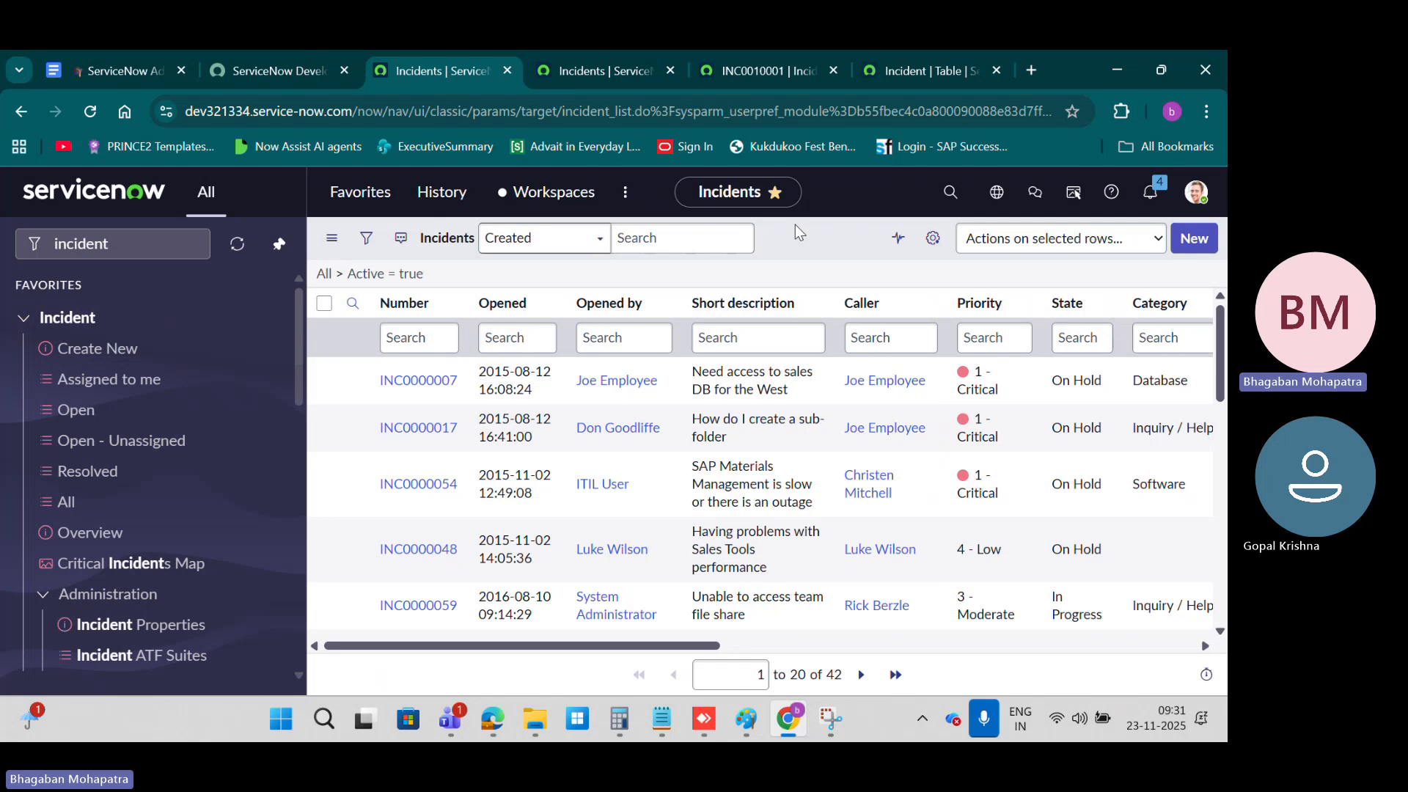
click(546, 304)
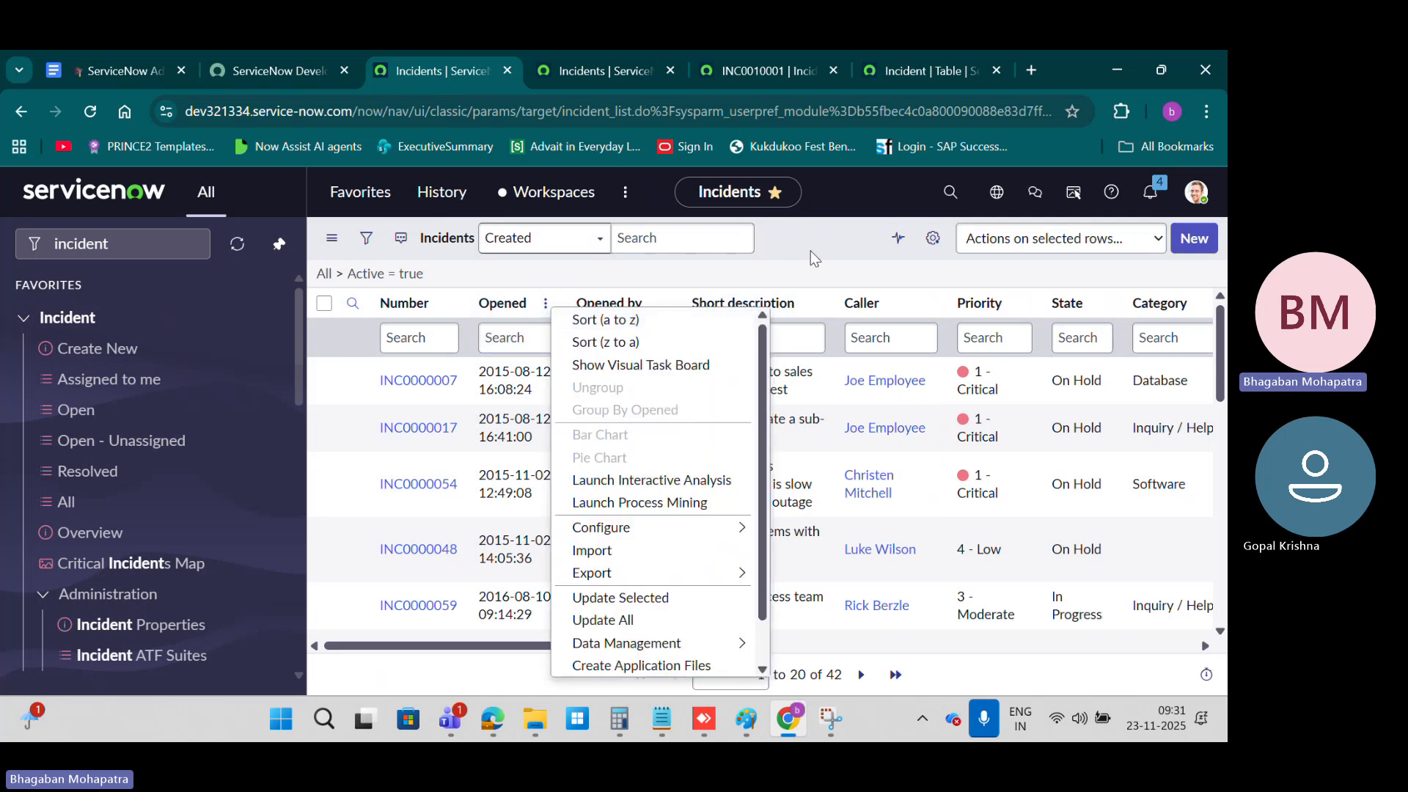
click(811, 251)
right_click(754, 396)
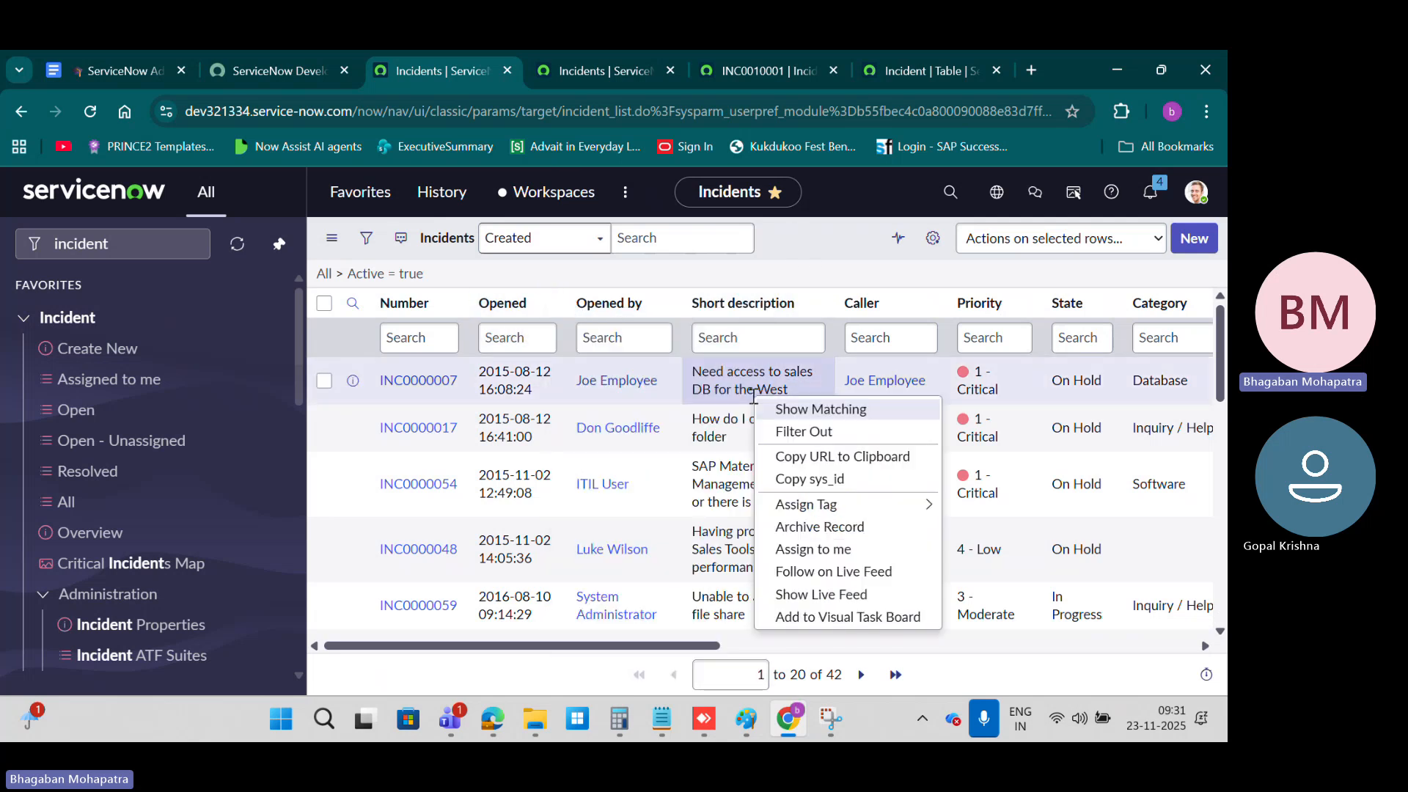
right_click(872, 379)
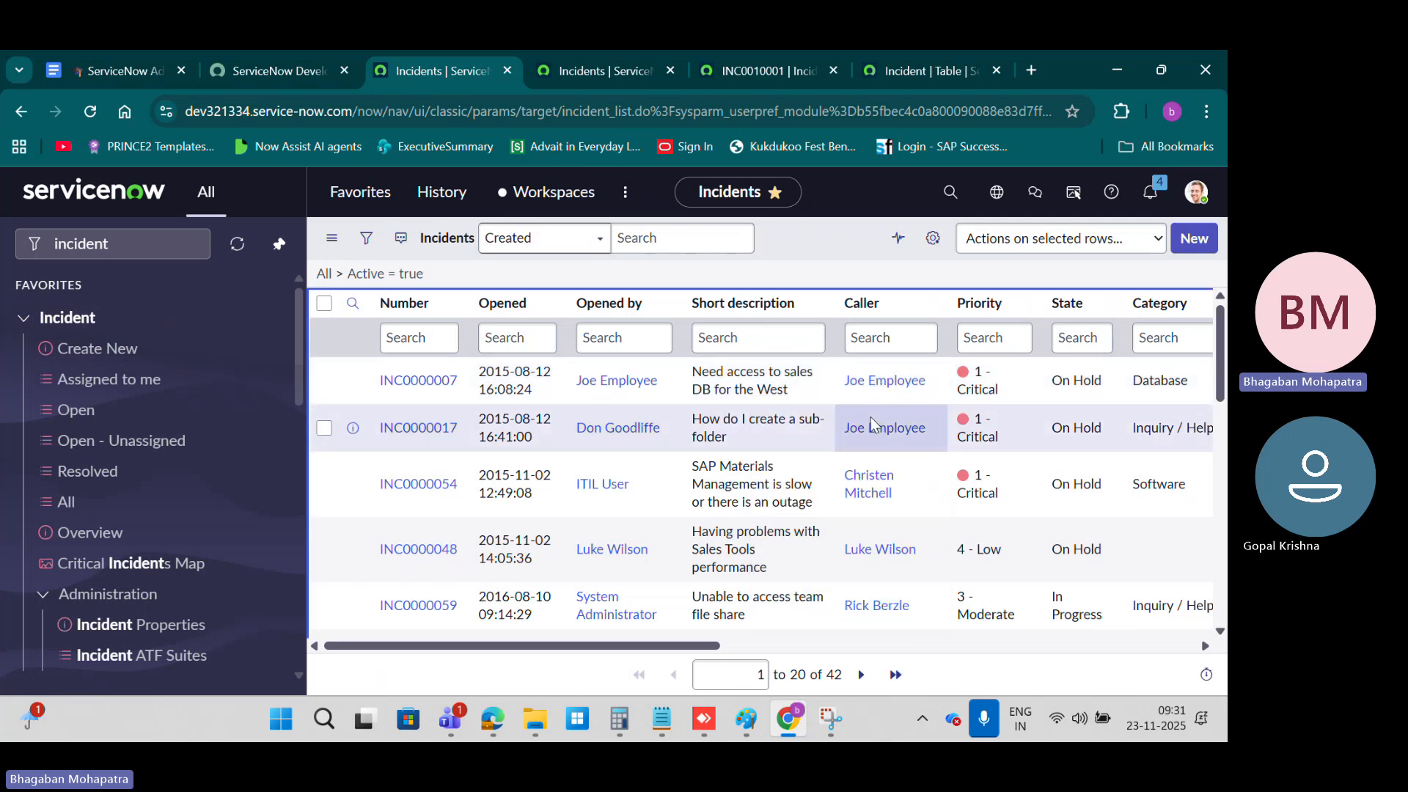
Step: Switch to the course notes and review sections 6 List Controls and 7 Column Controls
click(141, 70)
scroll(589, 514, up, 3)
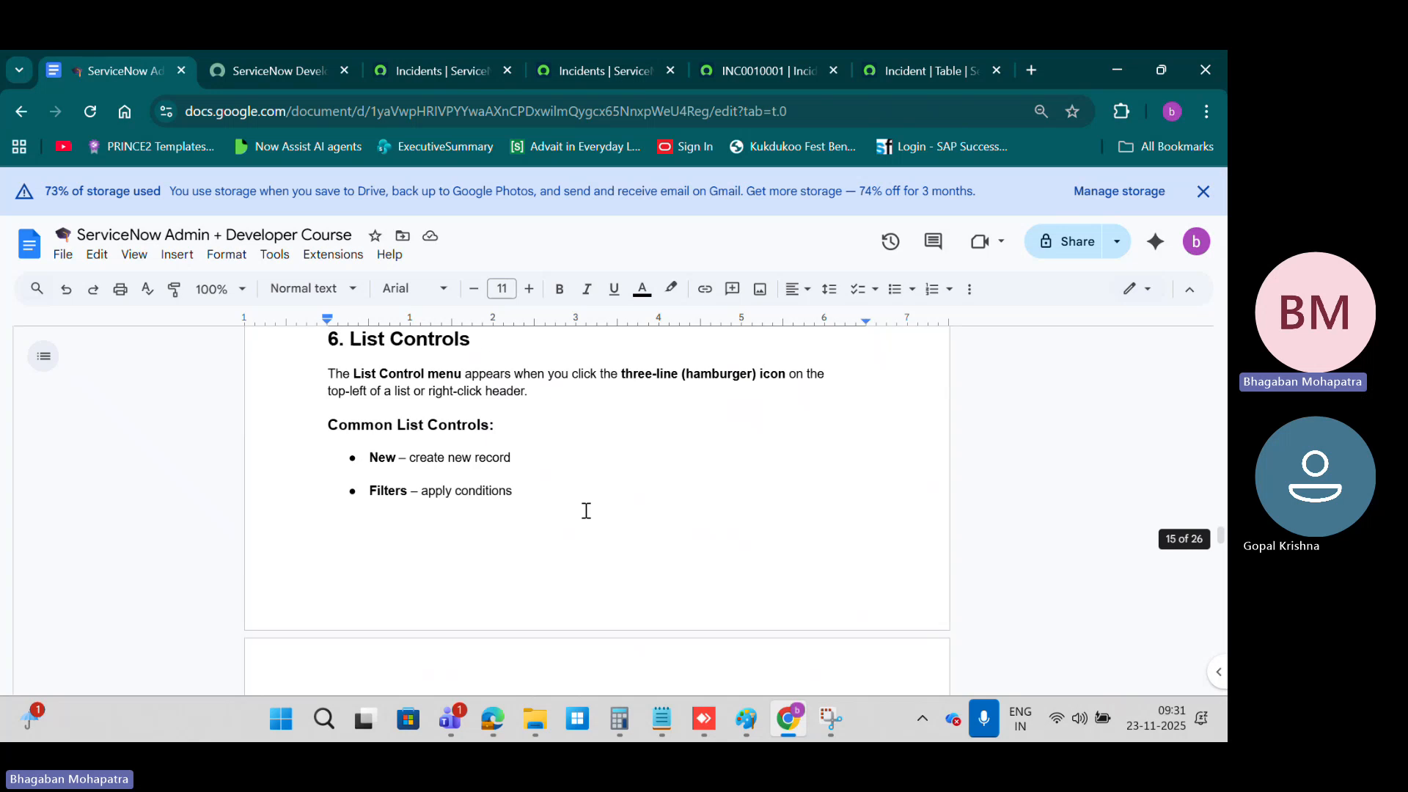
scroll(731, 492, down, 4)
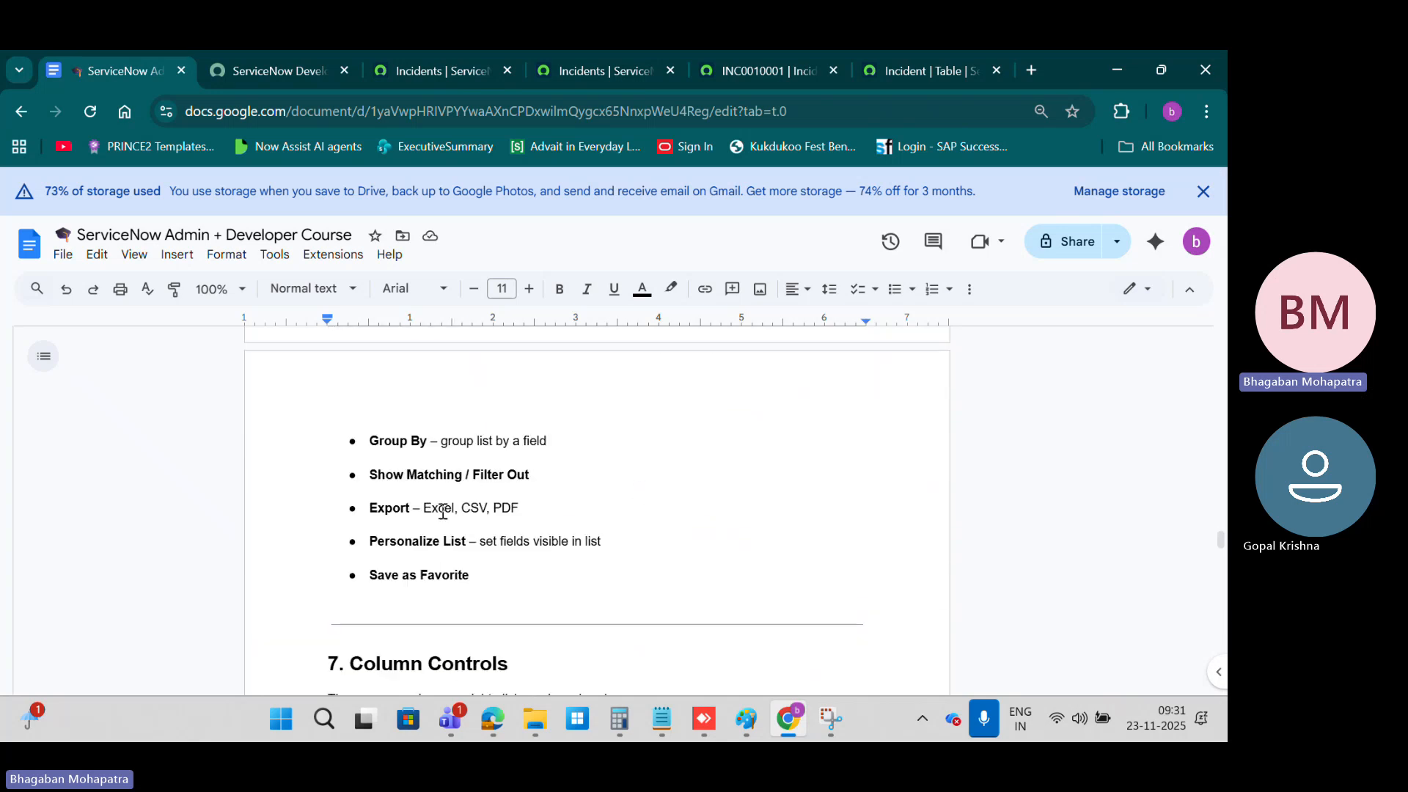
scroll(595, 429, down, 3)
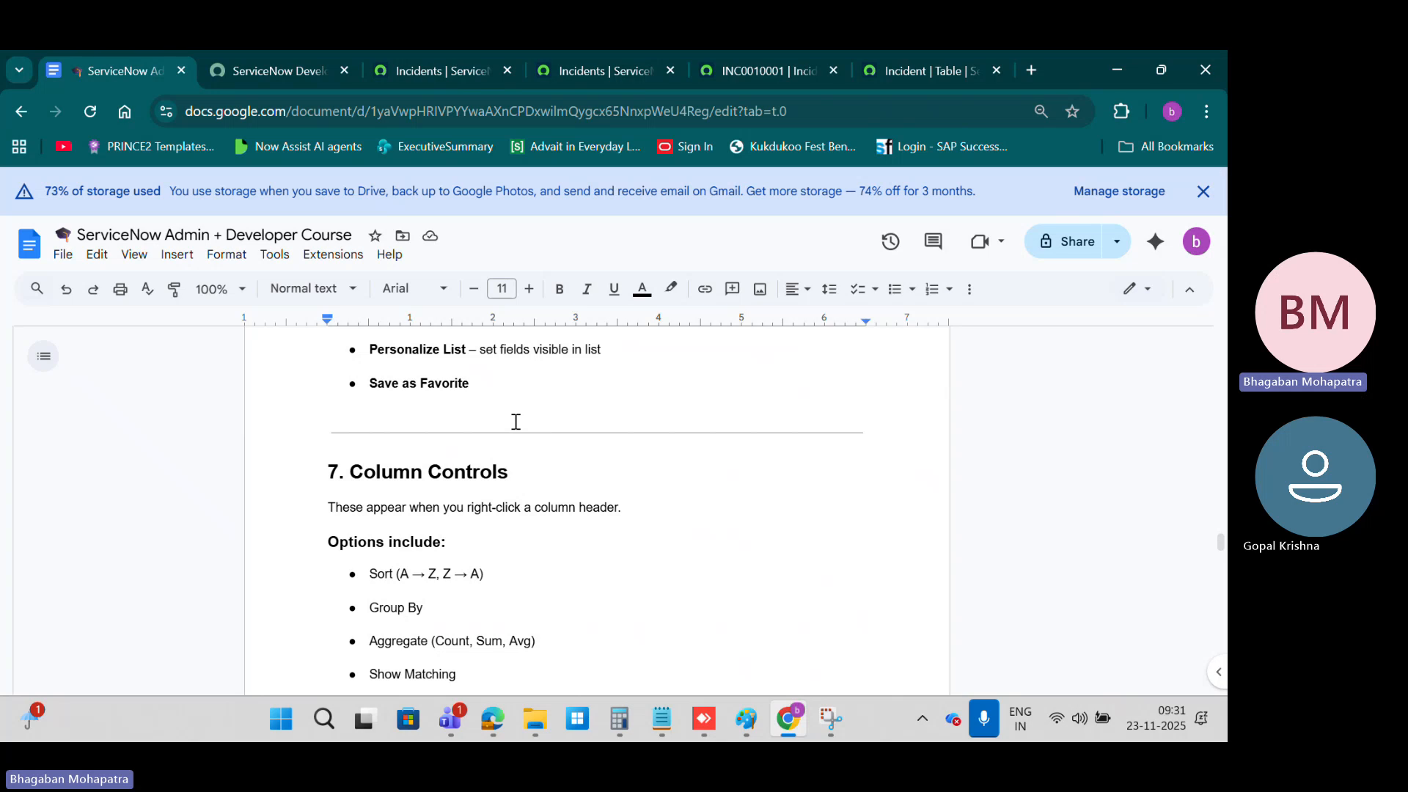
scroll(595, 414, up, 1)
scroll(595, 414, down, 3)
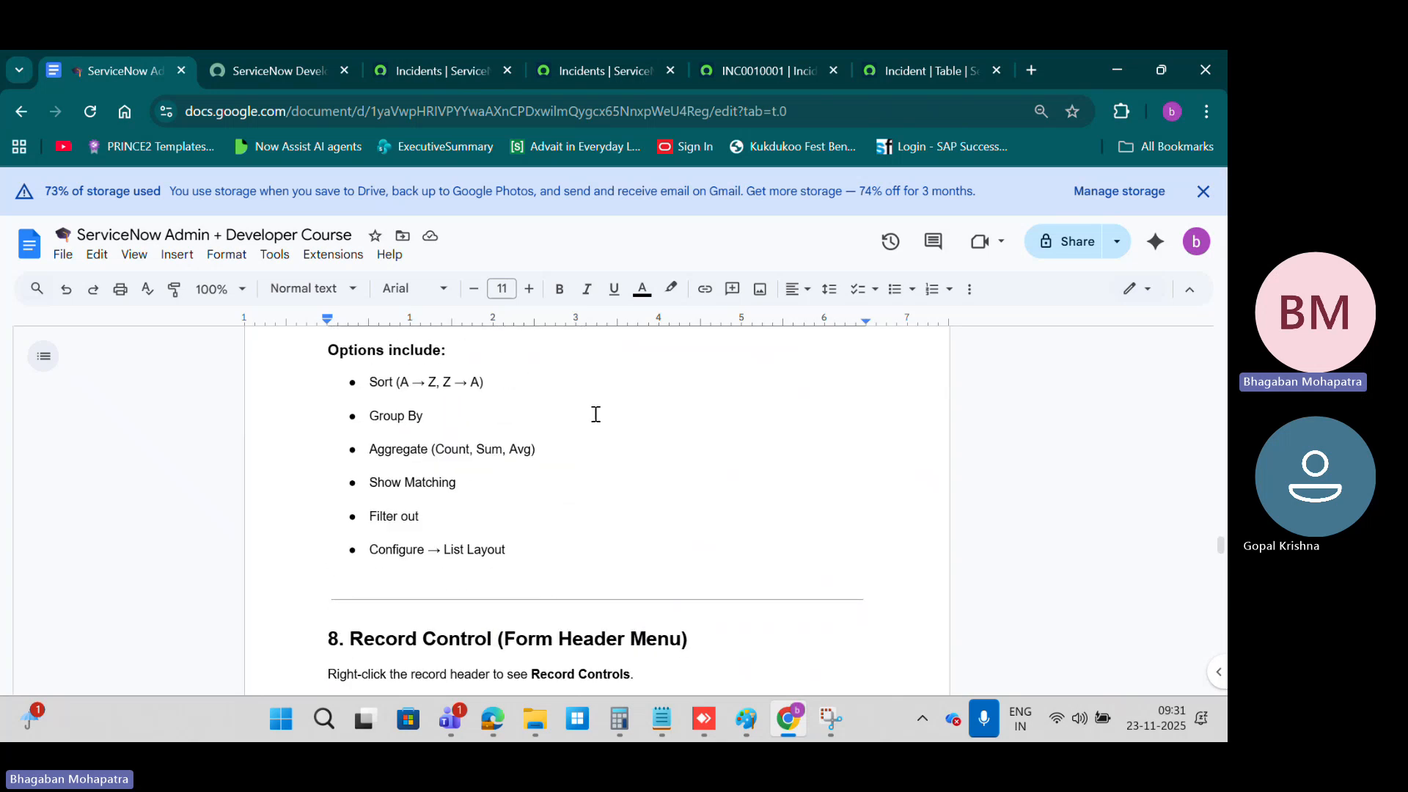
scroll(596, 478, up, 1)
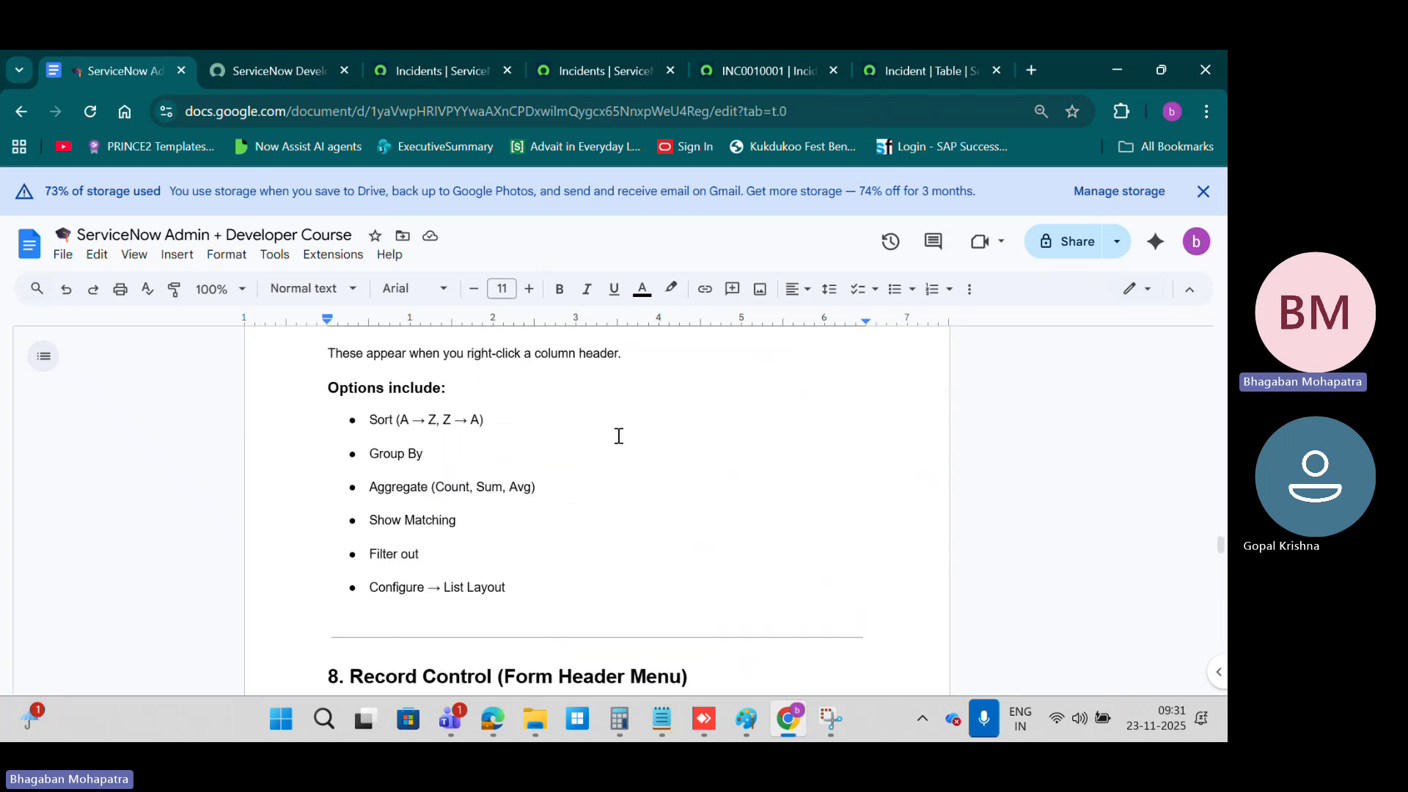
Step: Return to the incident list, use Show Matching on the number INC0000017, and go back to all active incidents
click(424, 68)
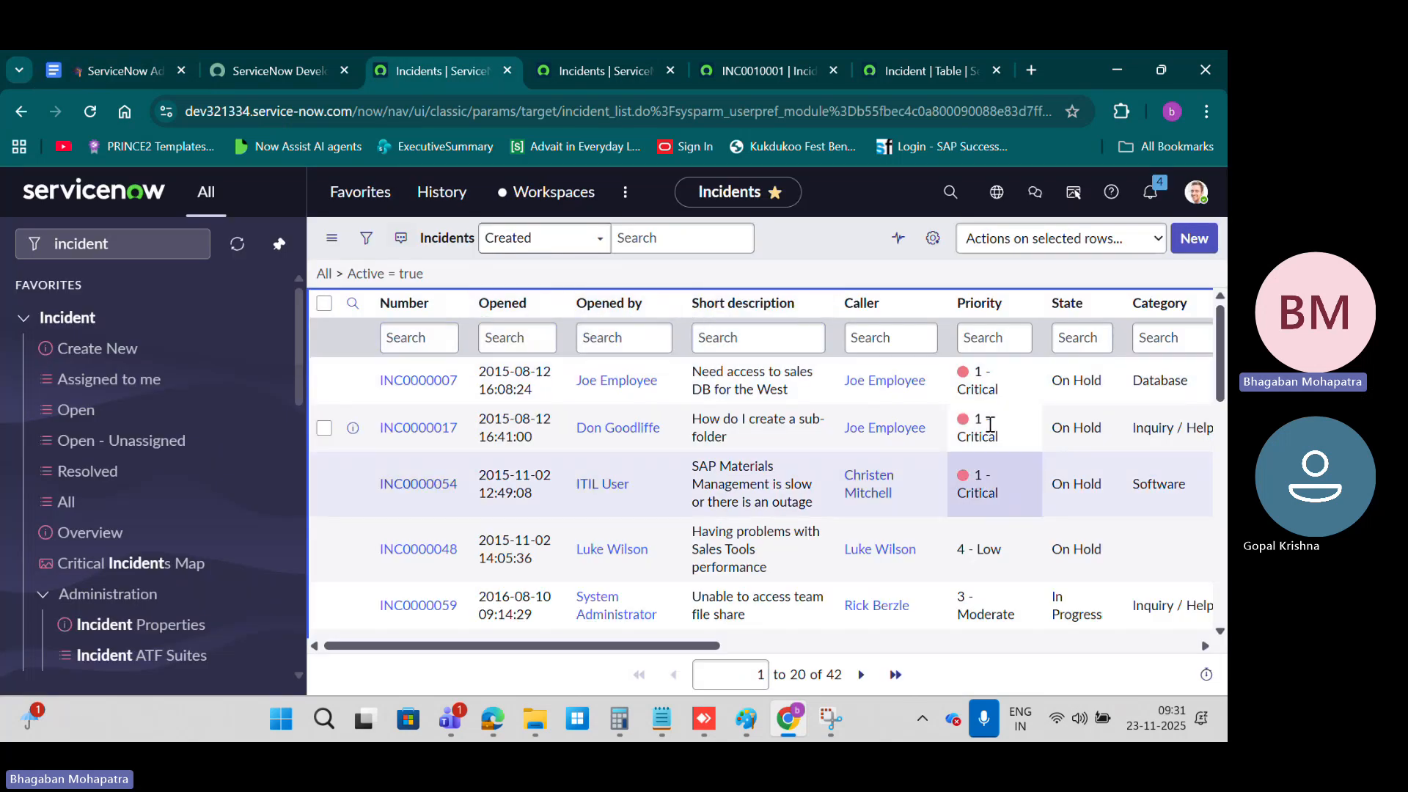
right_click(432, 433)
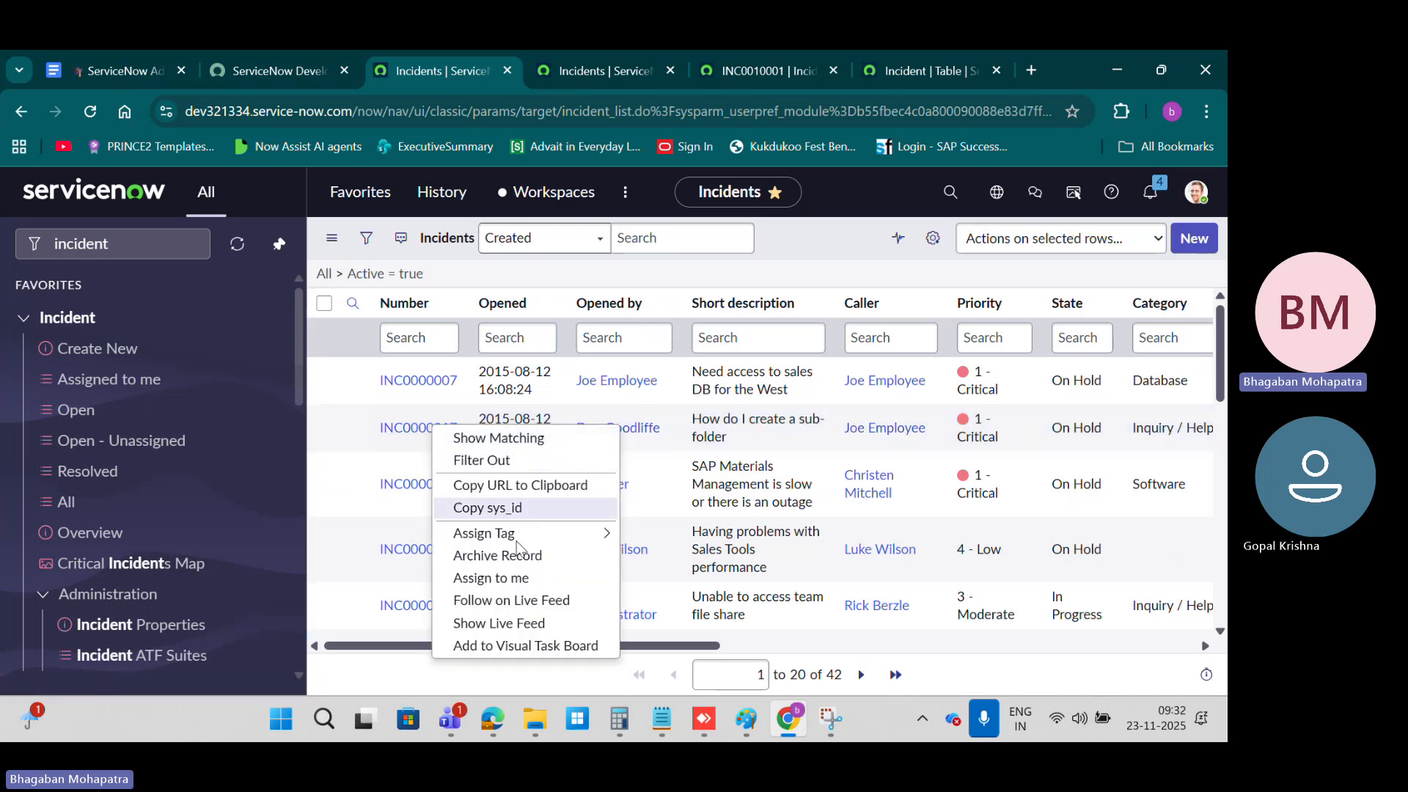
click(499, 439)
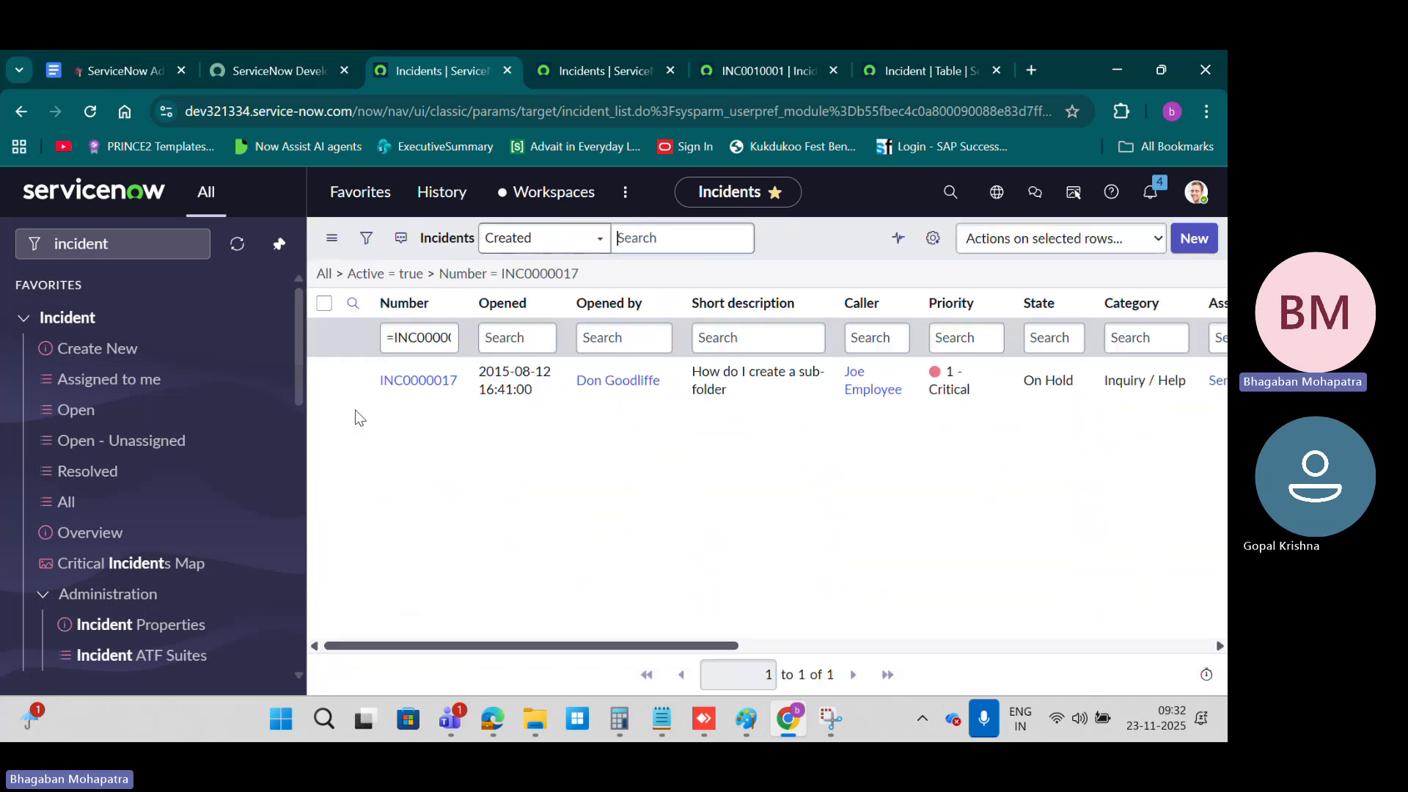
click(410, 274)
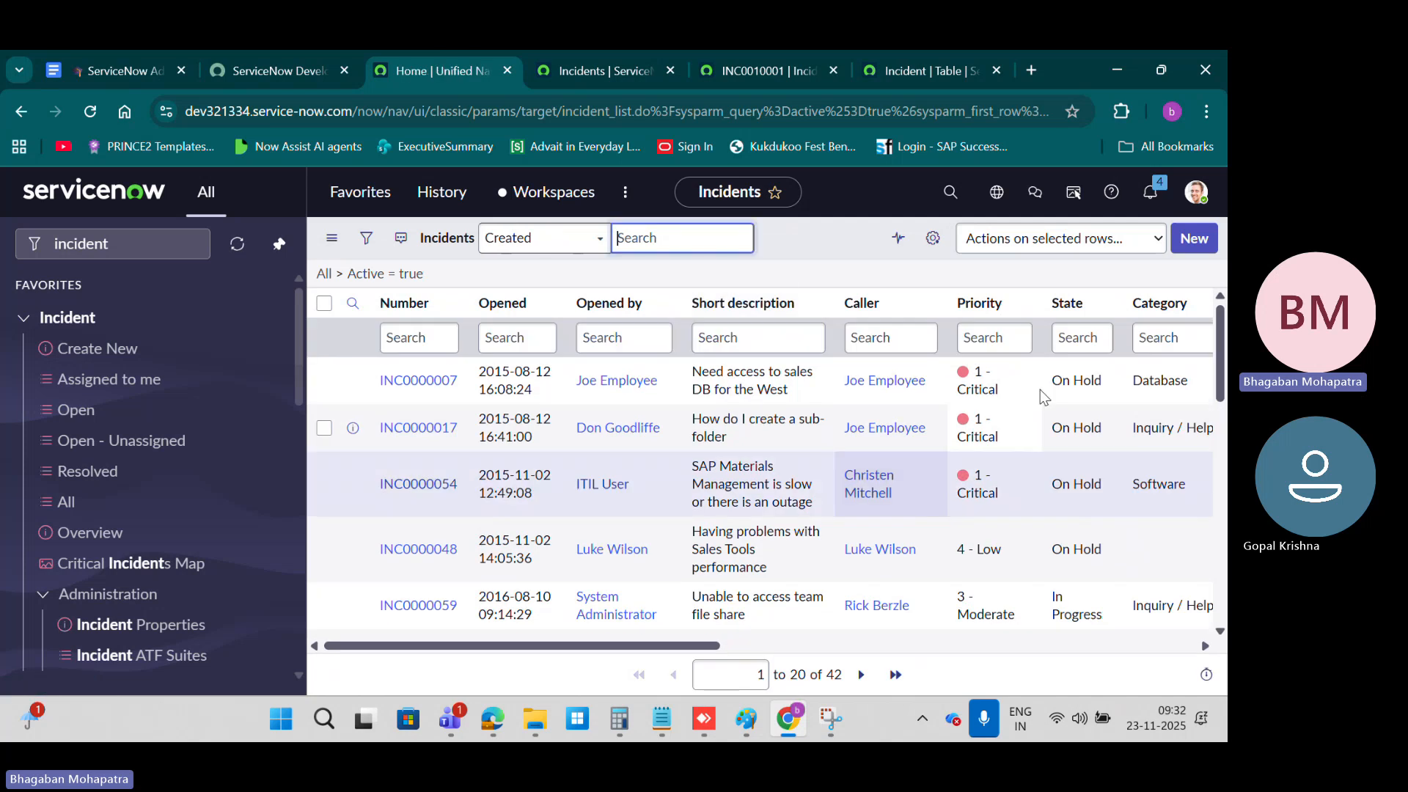
Step: Show only the active incidents matching Priority 1 - Critical, look through them, and remove that priority condition
right_click(988, 375)
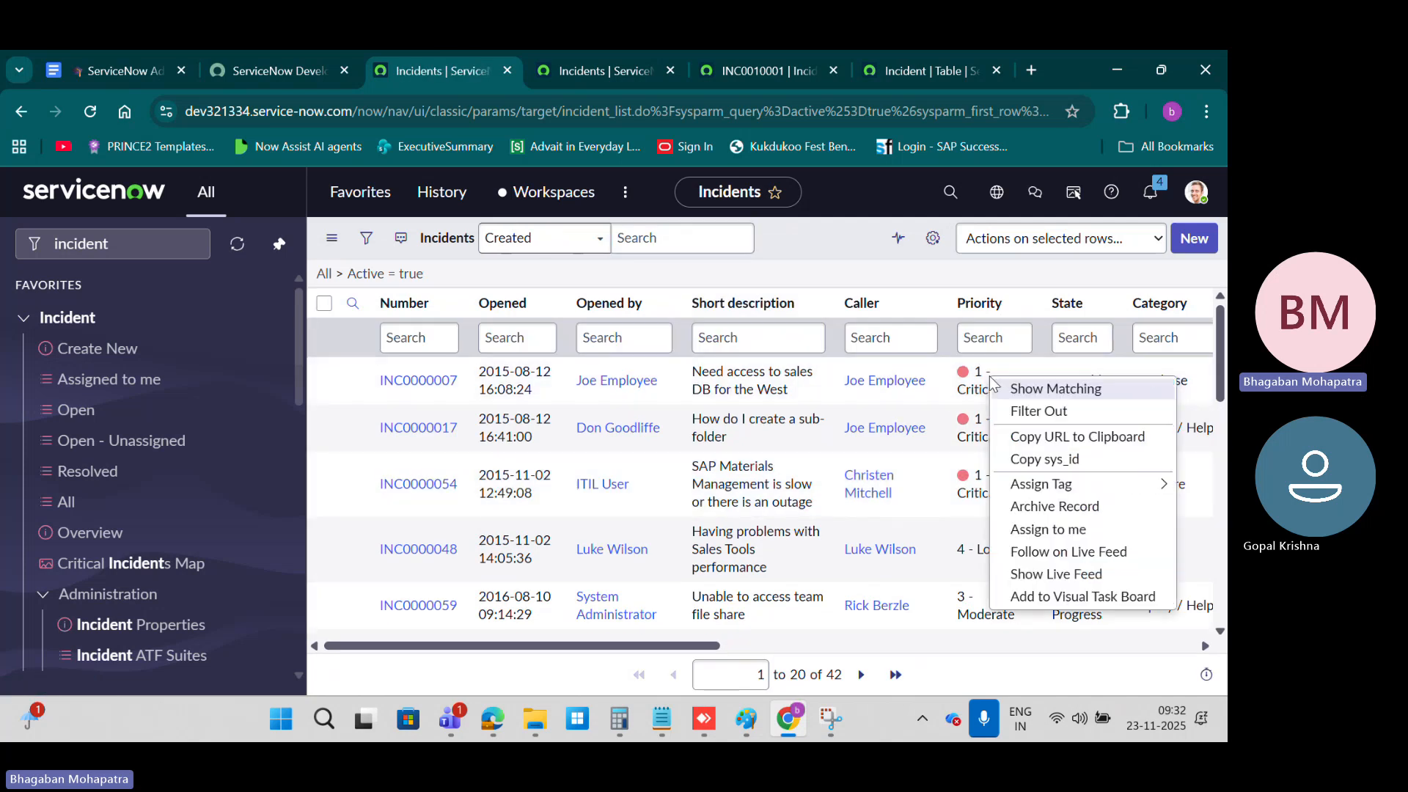
click(1041, 399)
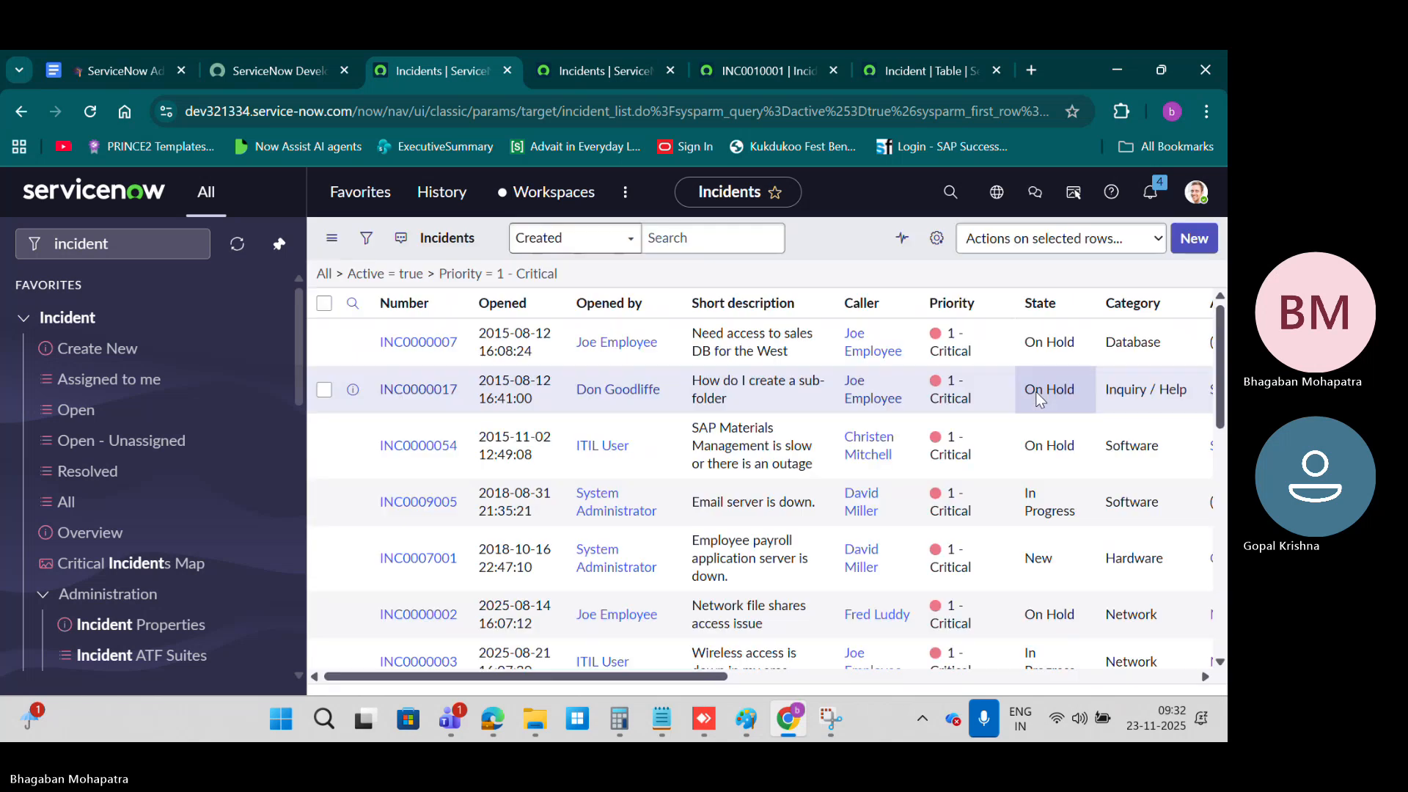
scroll(896, 449, down, 7)
scroll(899, 460, up, 2)
scroll(899, 461, up, 5)
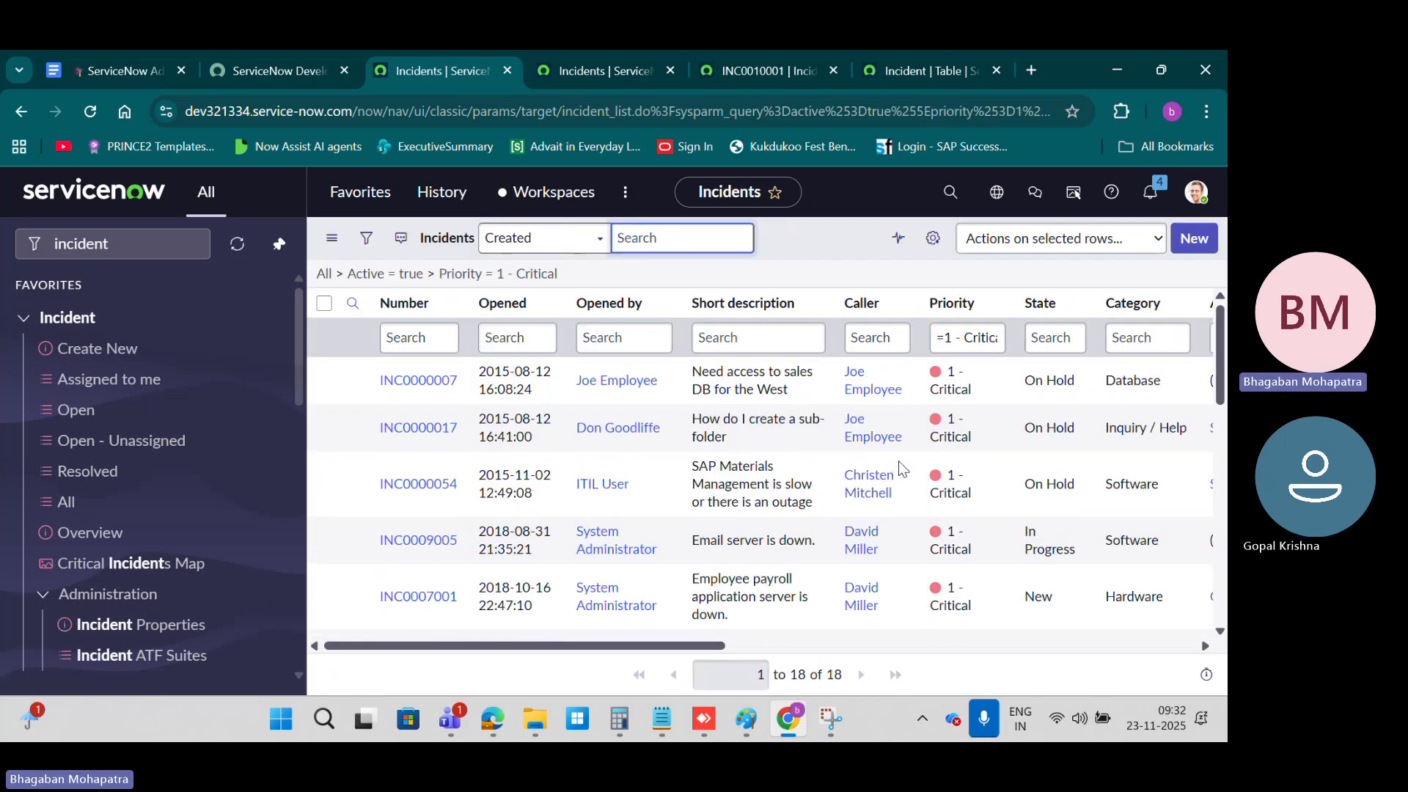
click(424, 274)
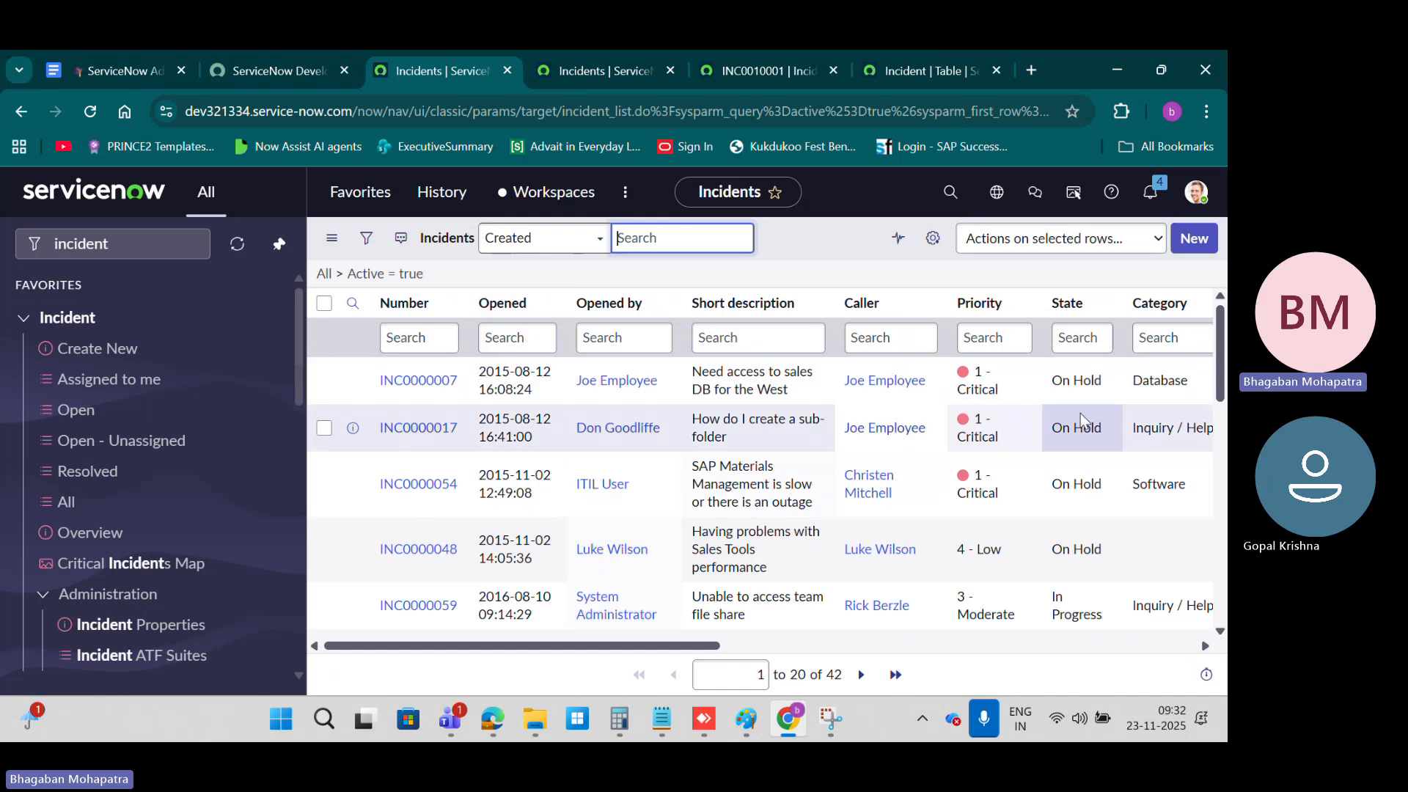
Step: Filter out the Priority 1 - Critical incidents from the active list and look through the remaining records
right_click(966, 385)
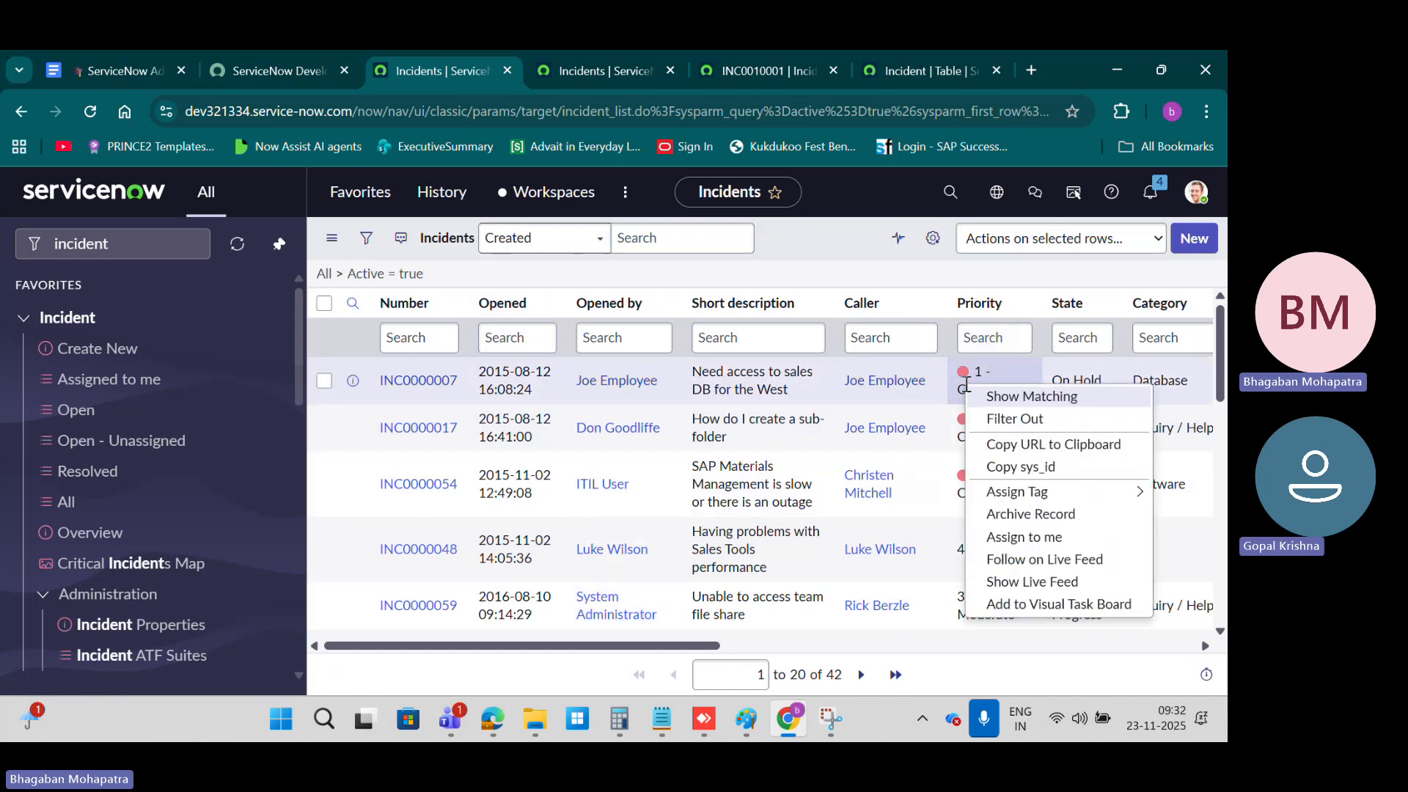
click(1037, 426)
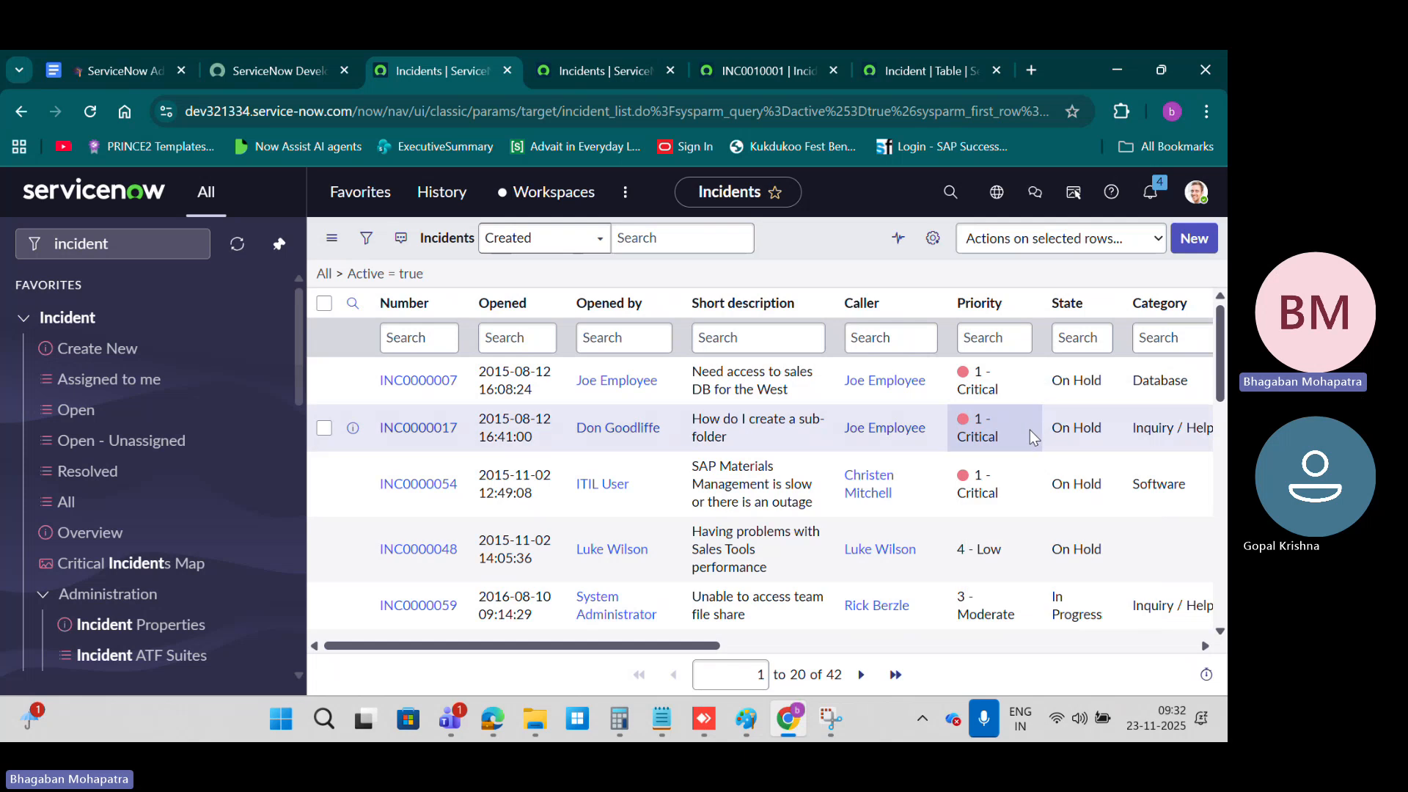
scroll(978, 494, down, 10)
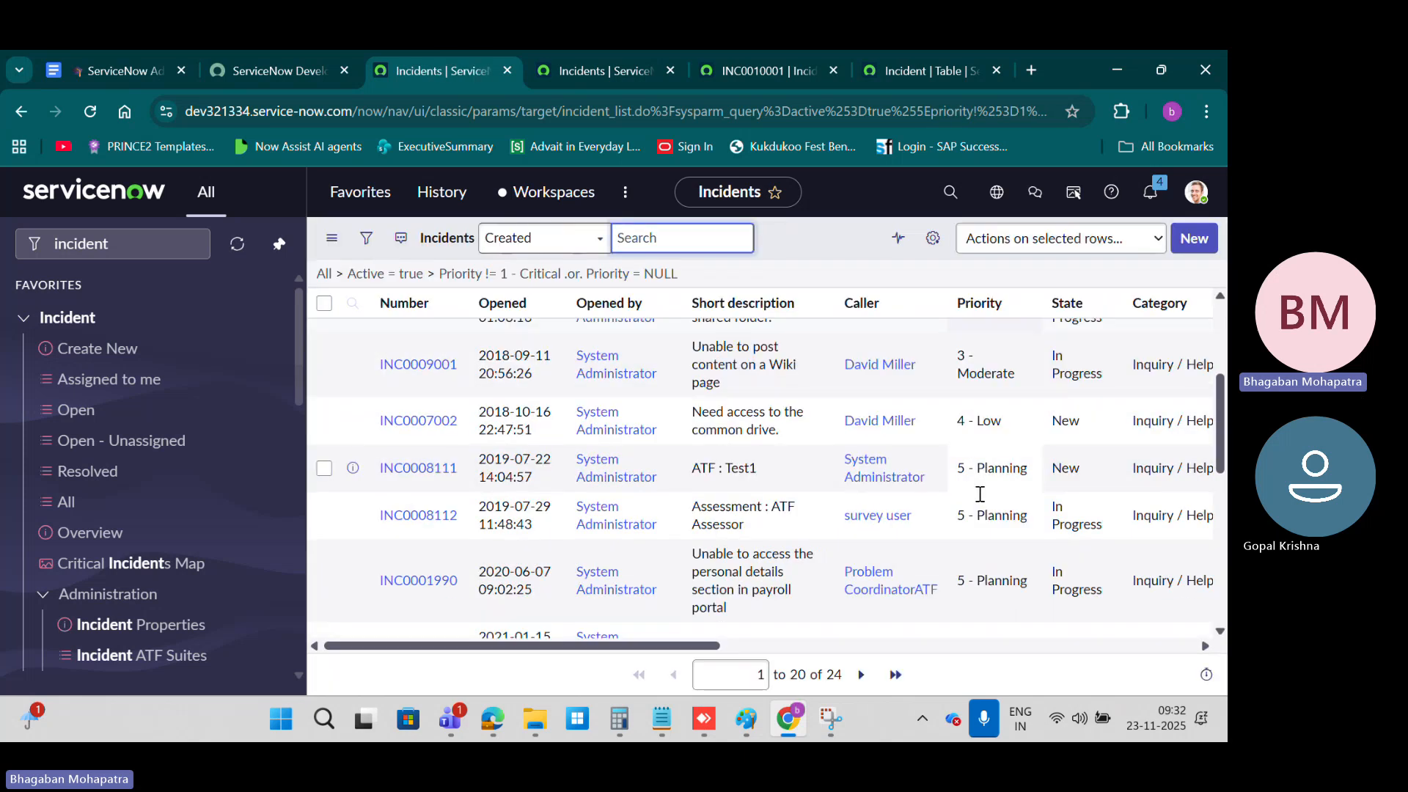
scroll(978, 494, up, 10)
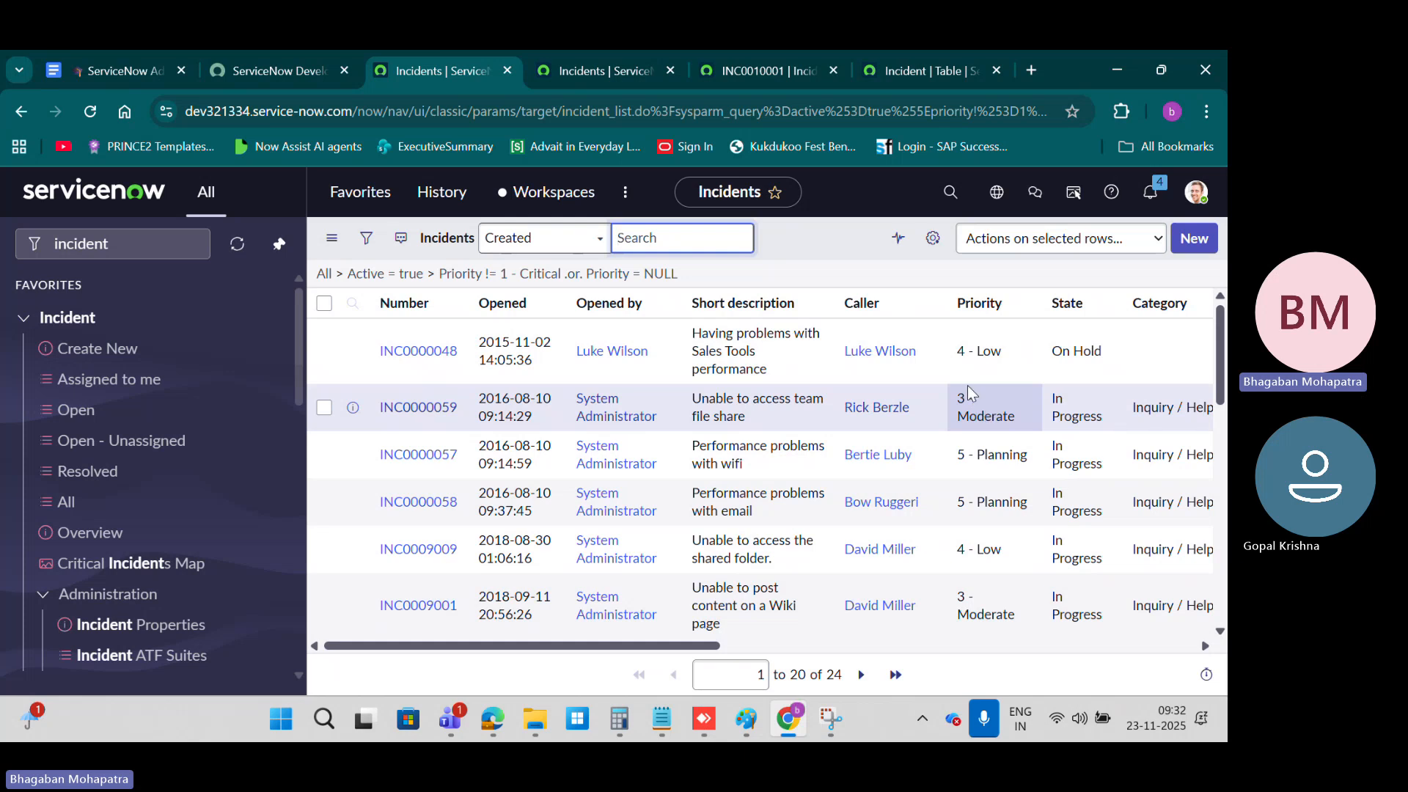
Step: Examine the record options and the Assign Tag choices for the 4 - Low incident about Sales Tools performance
click(964, 337)
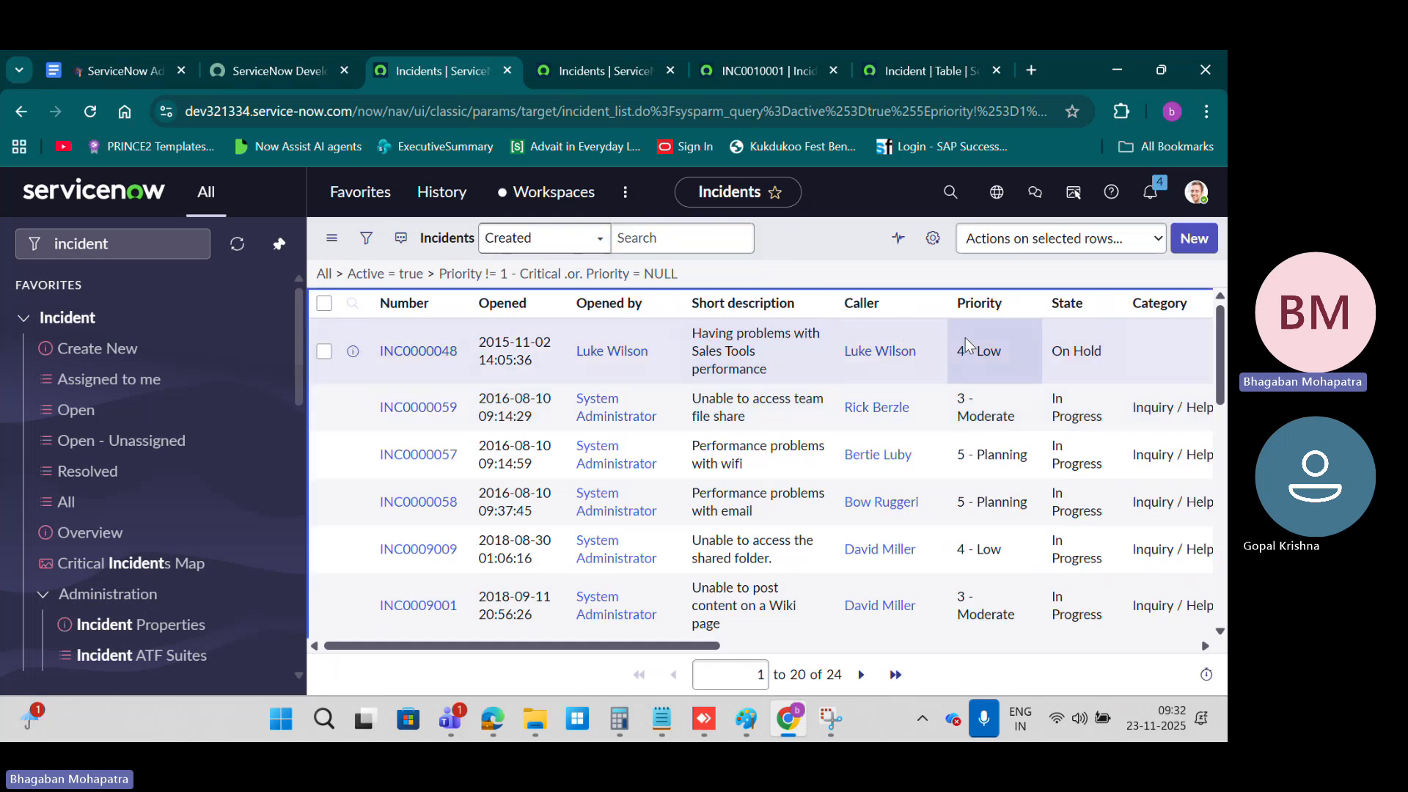
right_click(965, 338)
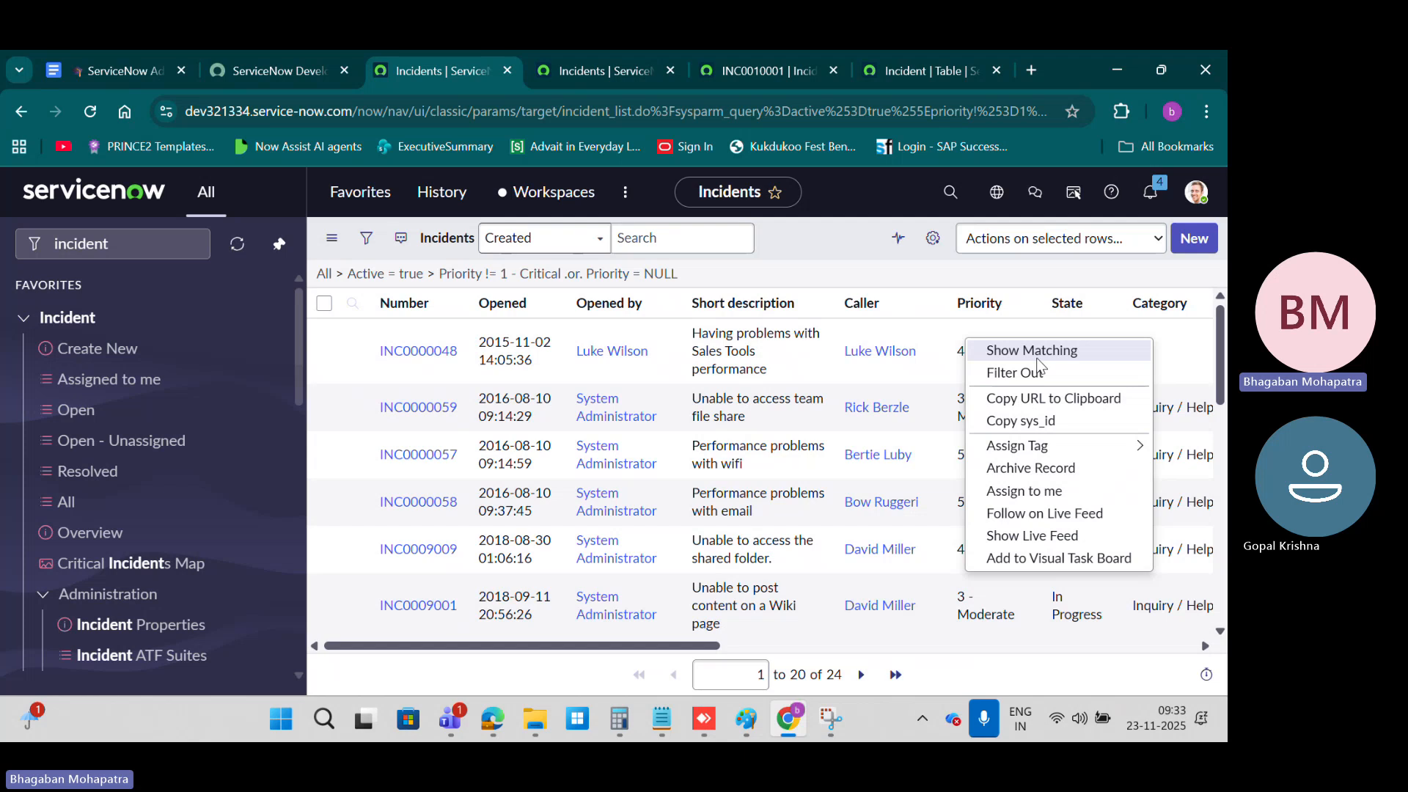
mouse_move(1052, 451)
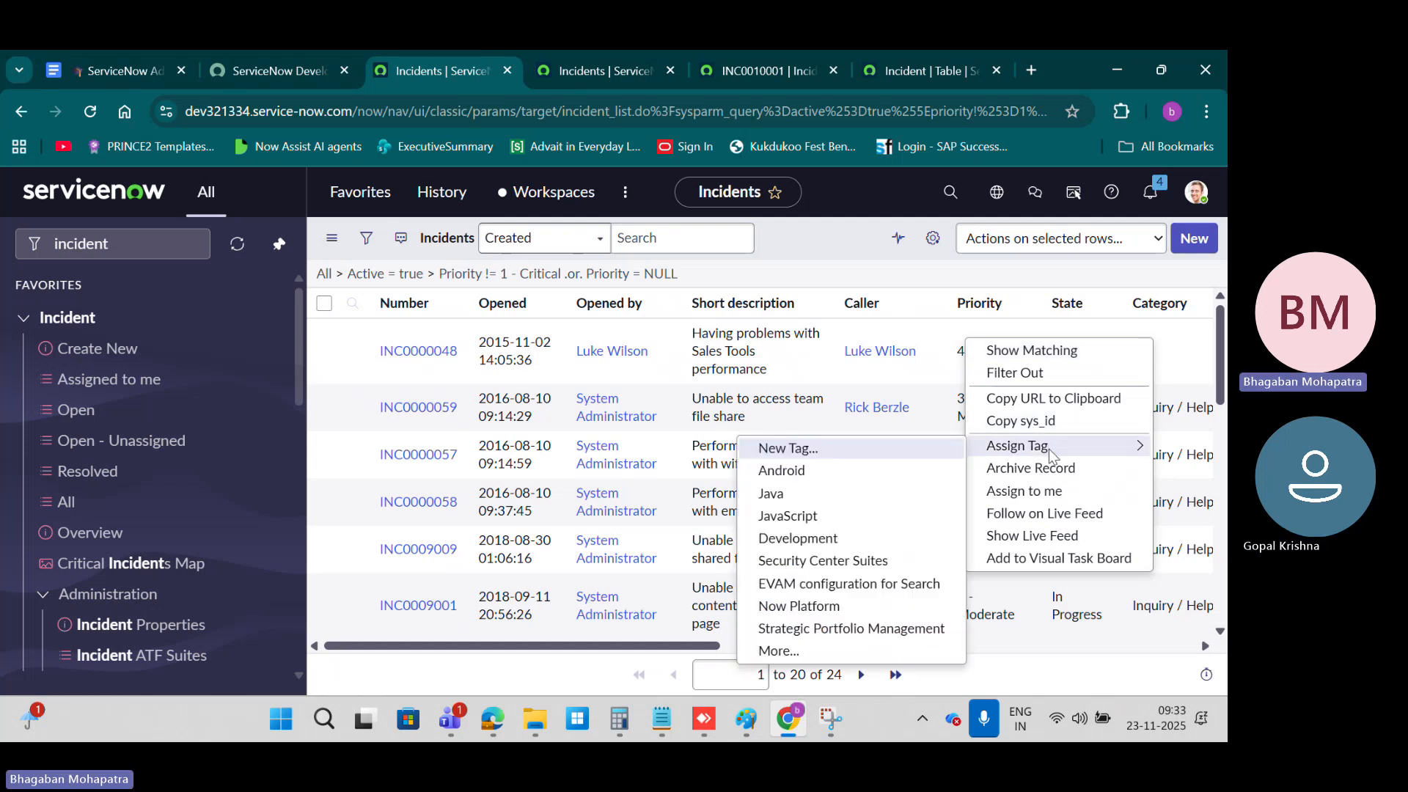
click(832, 240)
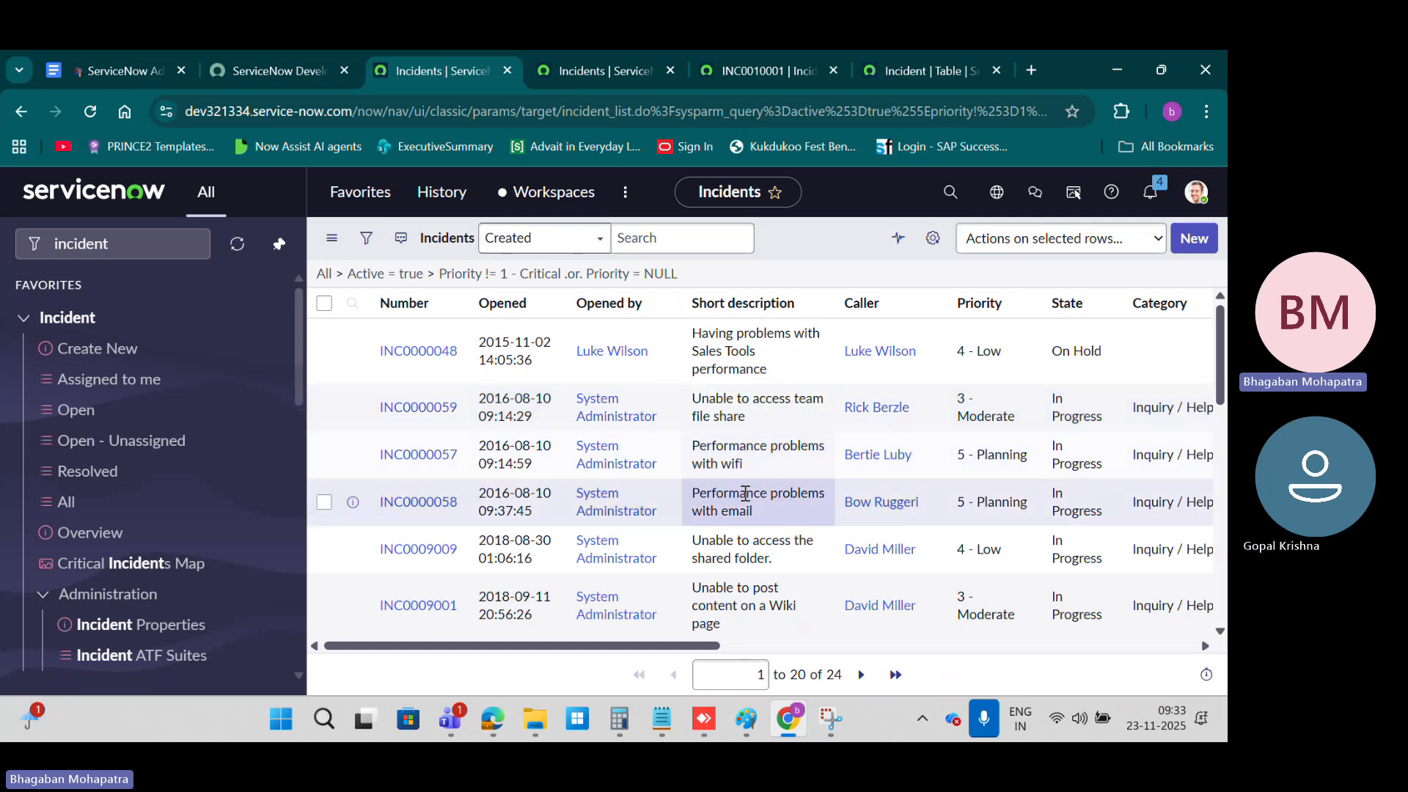
Step: For the incidents about wifi and email performance problems, view the additional Assign Tag dialog and the New Tag details, cancelling both
right_click(767, 450)
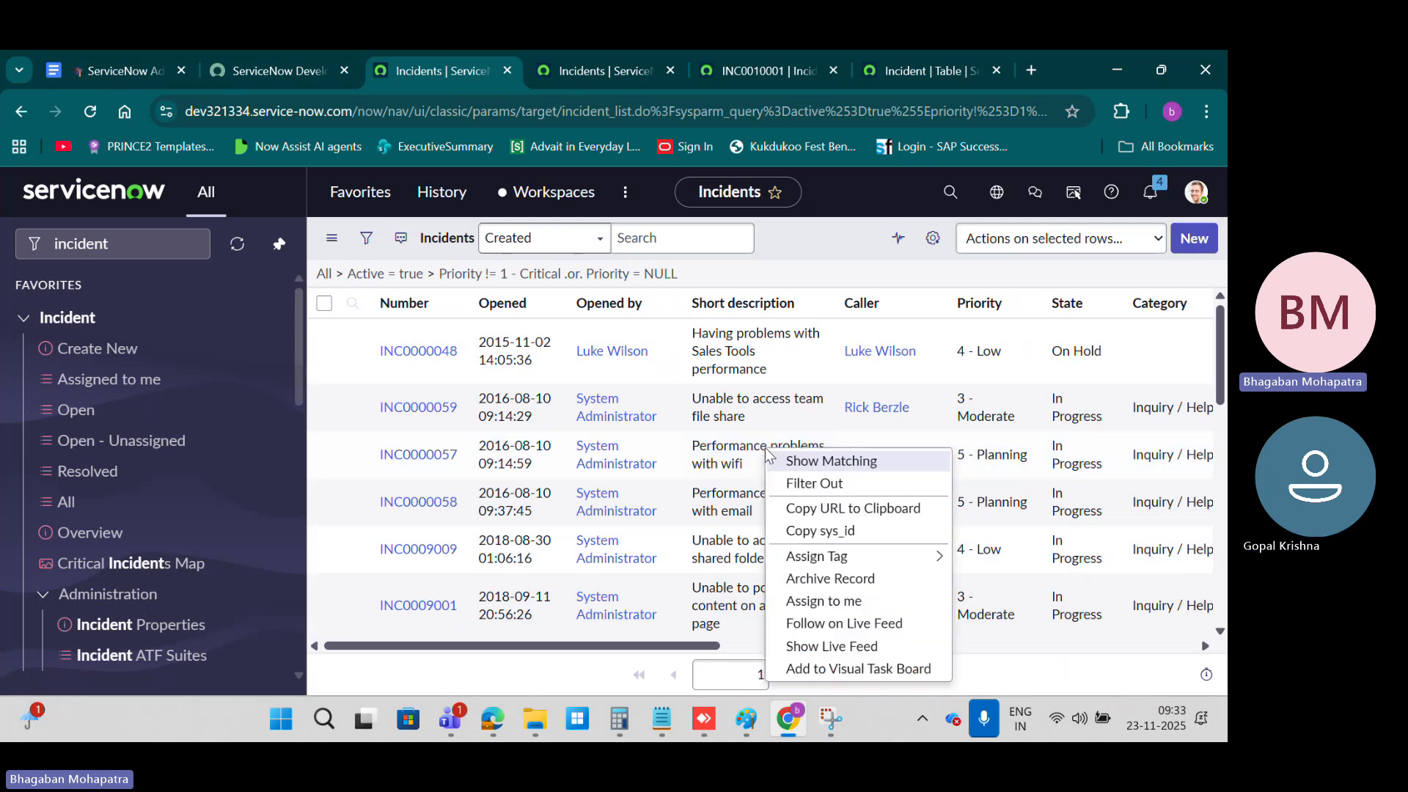
mouse_move(843, 556)
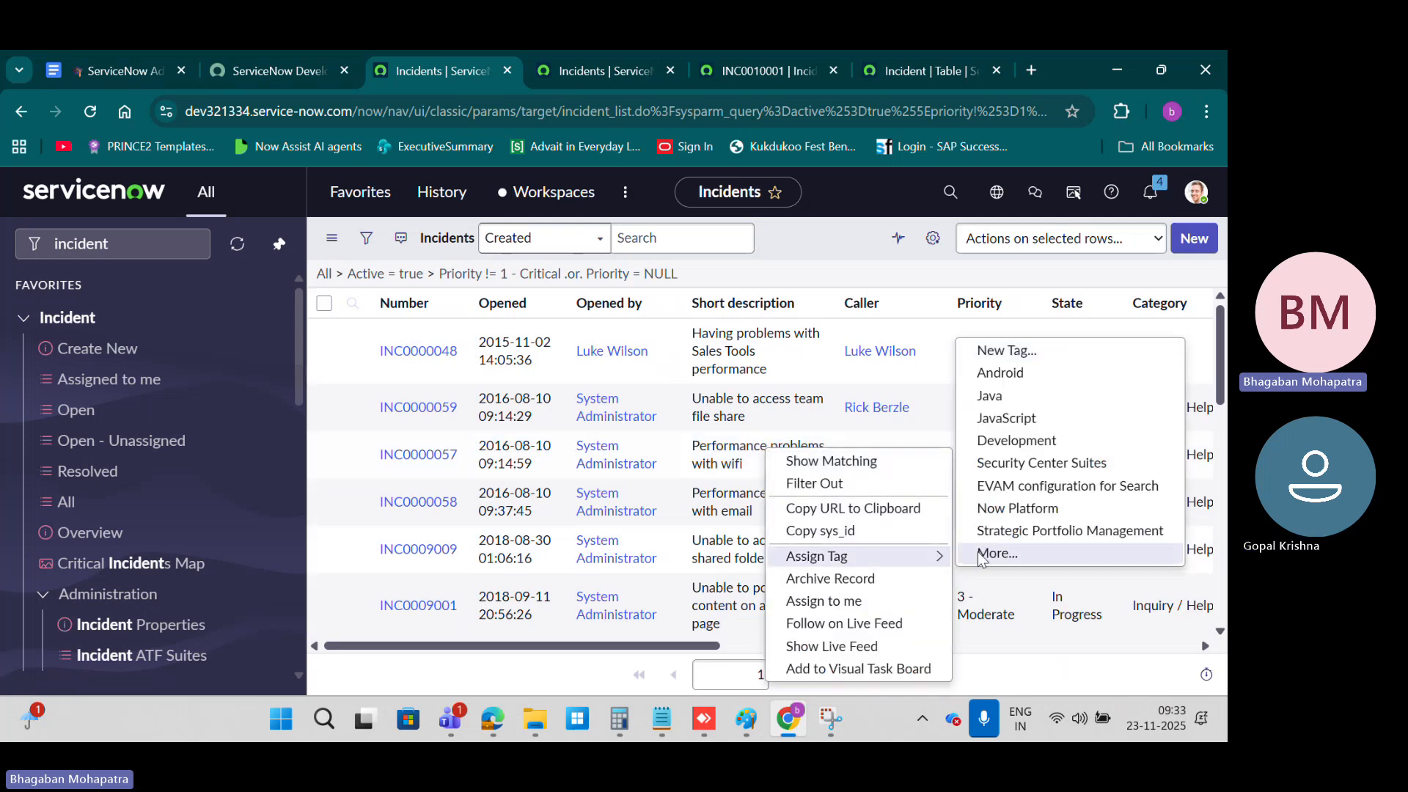
click(1013, 552)
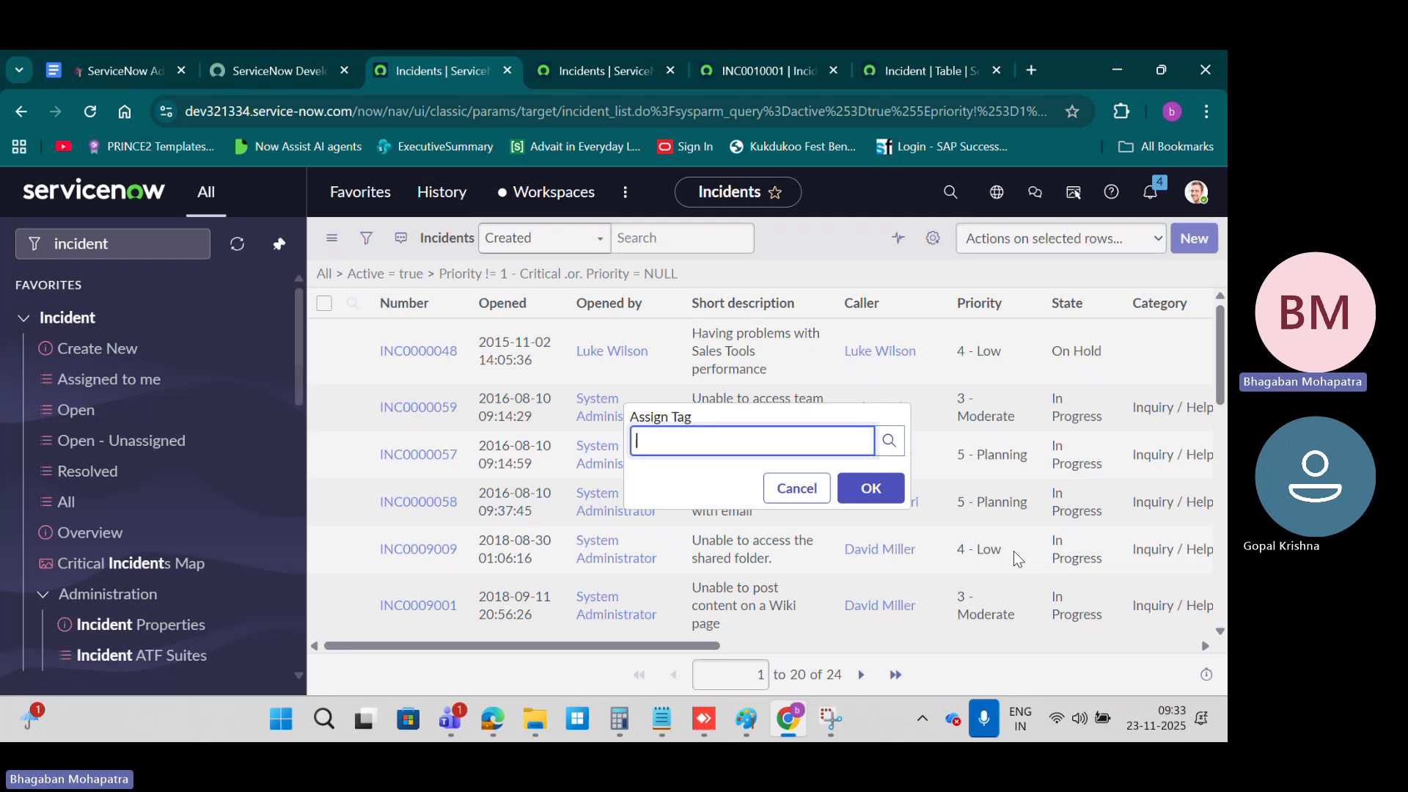
click(793, 488)
right_click(767, 493)
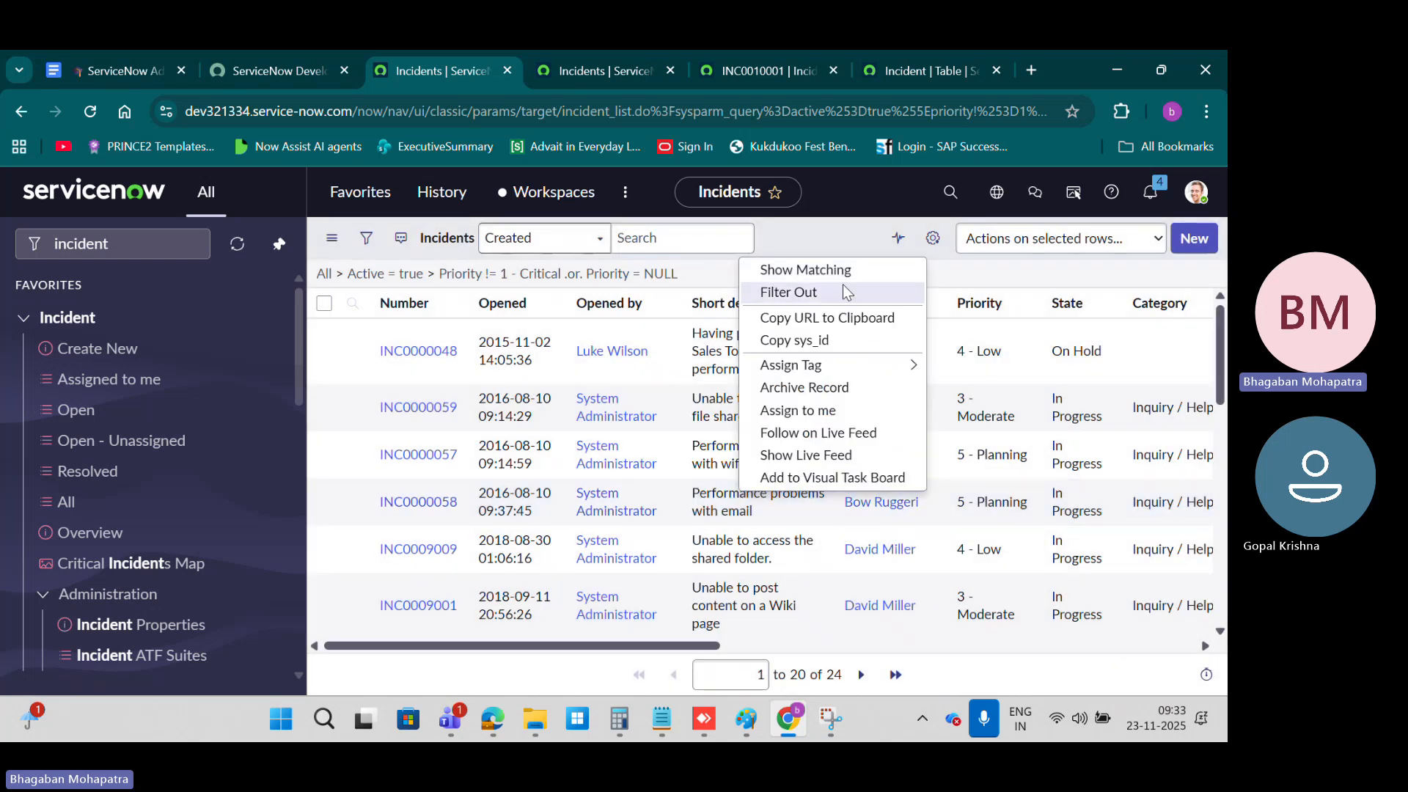
mouse_move(884, 365)
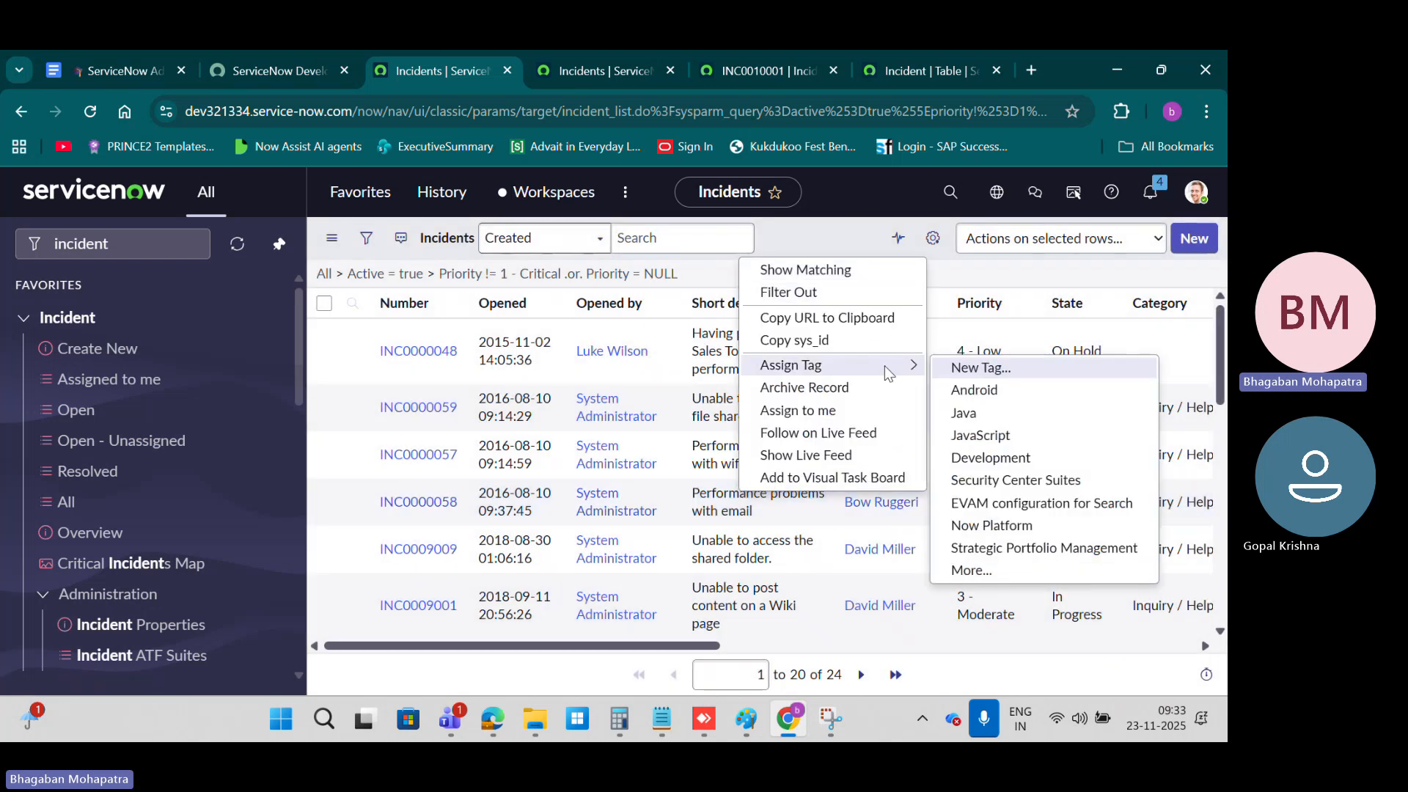
click(988, 366)
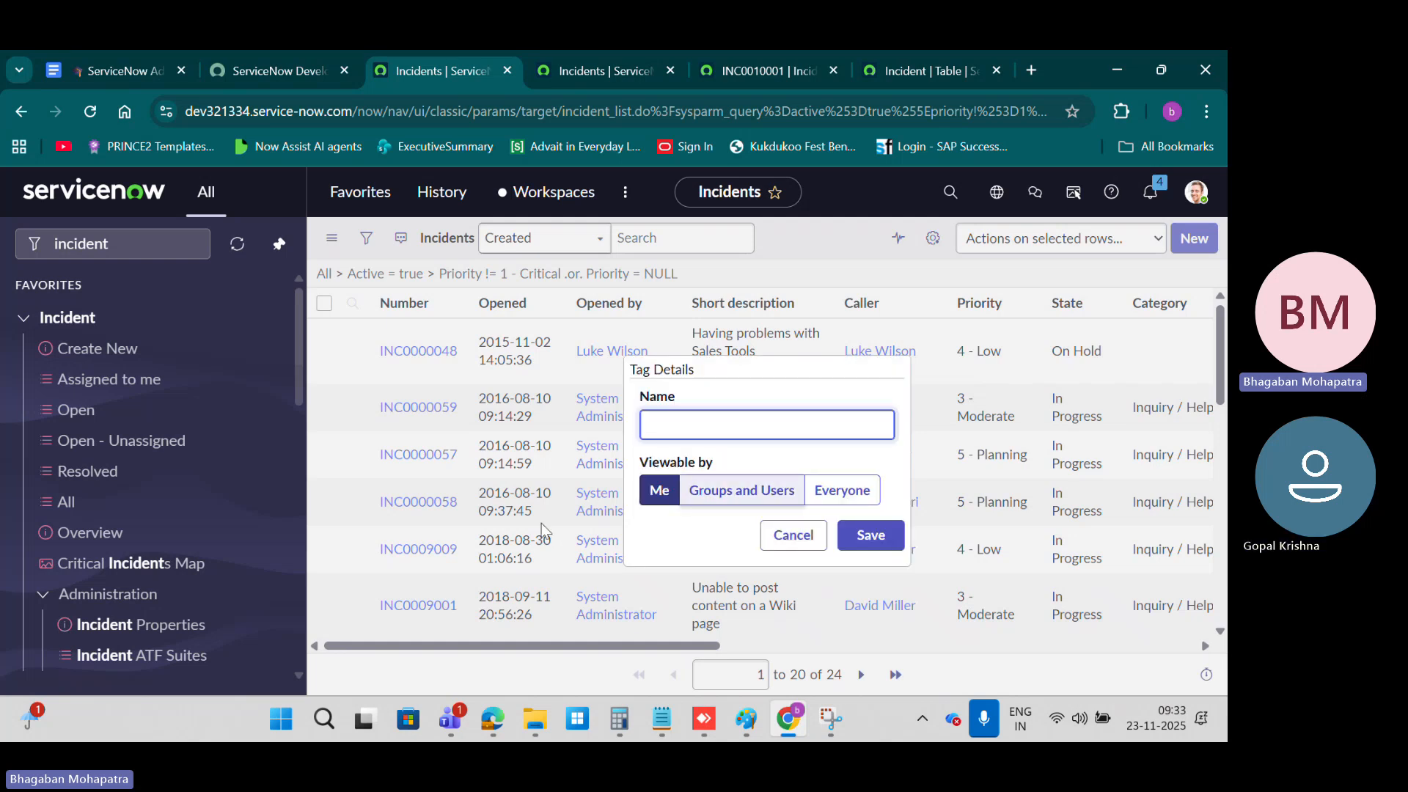
click(788, 541)
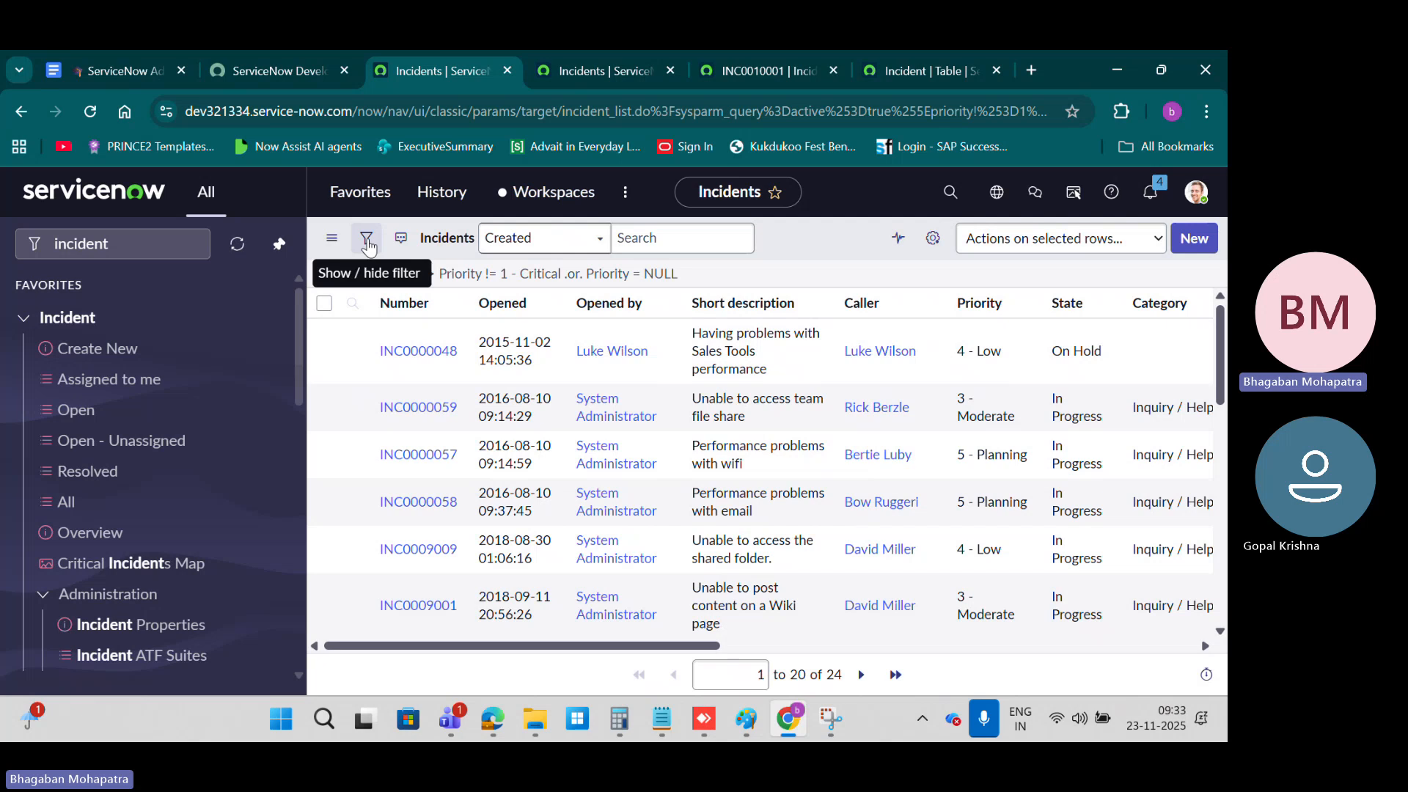
Step: Examine the conditions of the current incident filter and its save options, and return to the list of open incidents
click(366, 242)
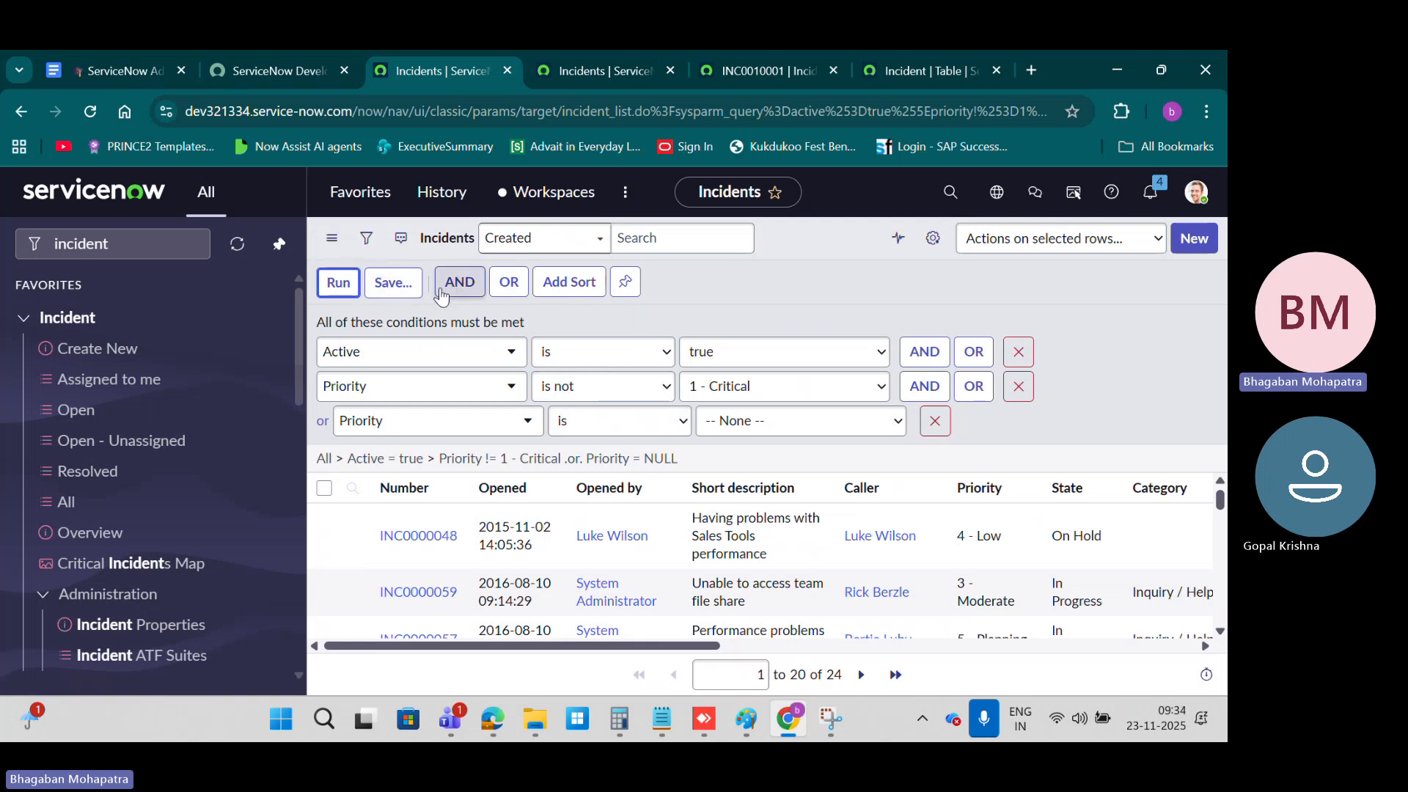
click(400, 290)
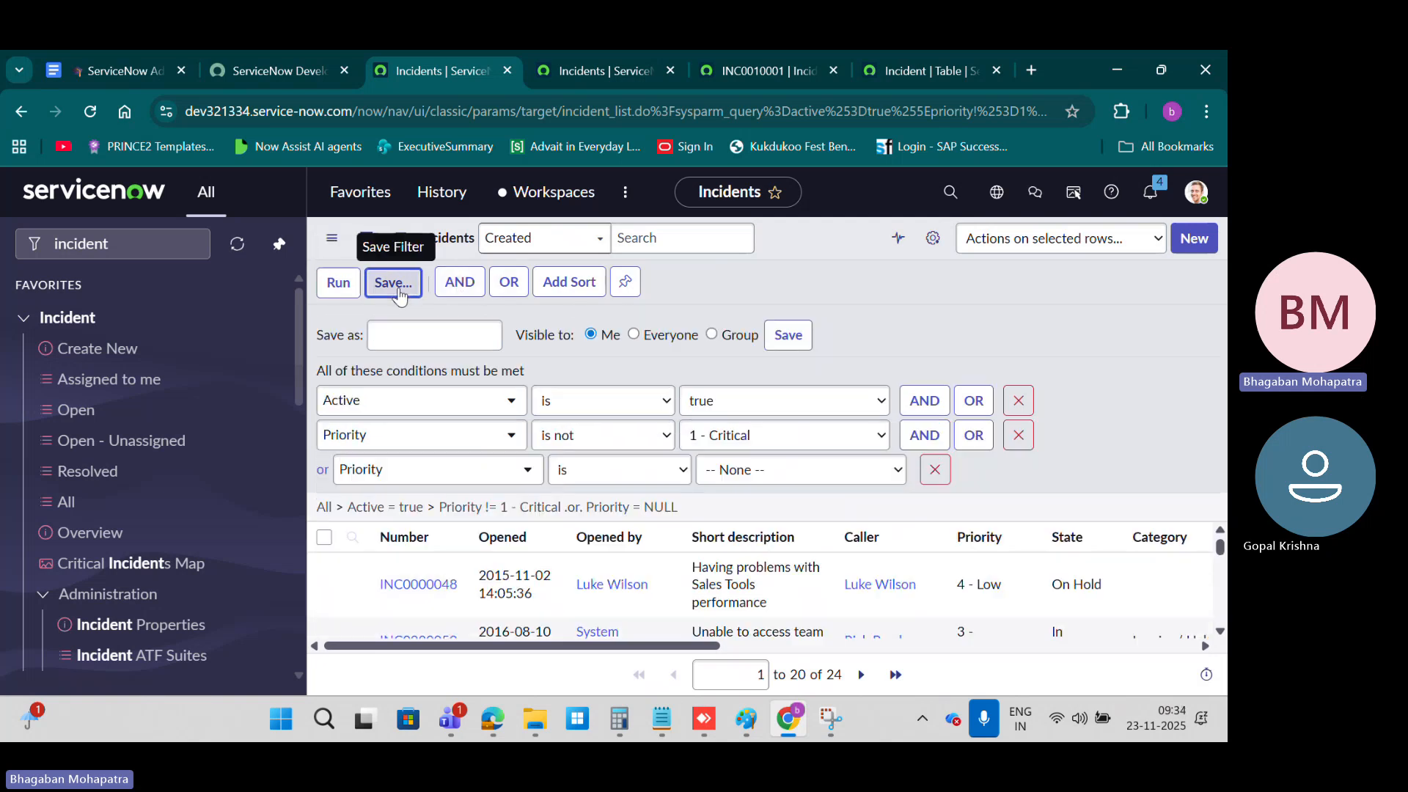
click(422, 330)
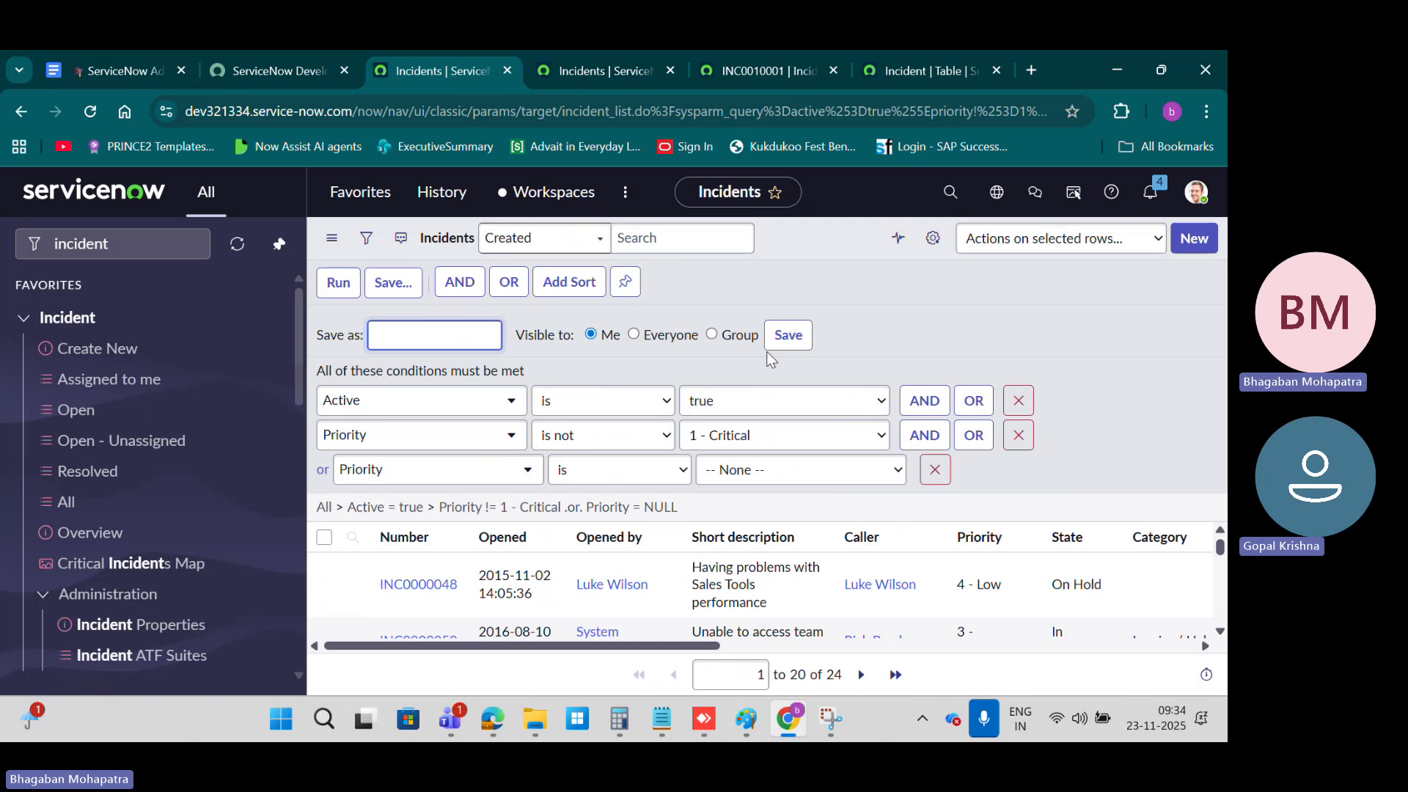
click(105, 416)
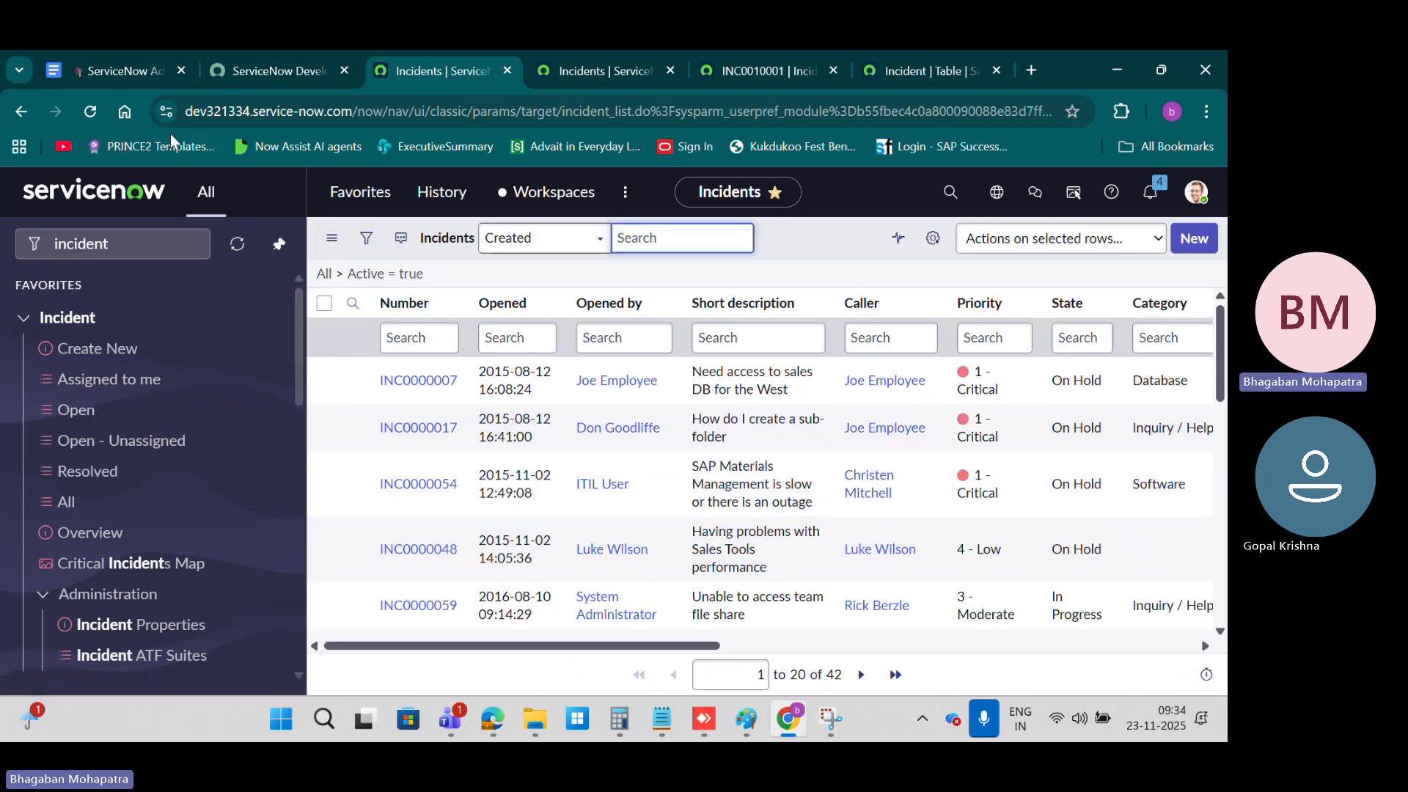
Step: Switch to the ServiceNow course notes in Google Docs and read the Column Controls and Record Control sections
click(157, 74)
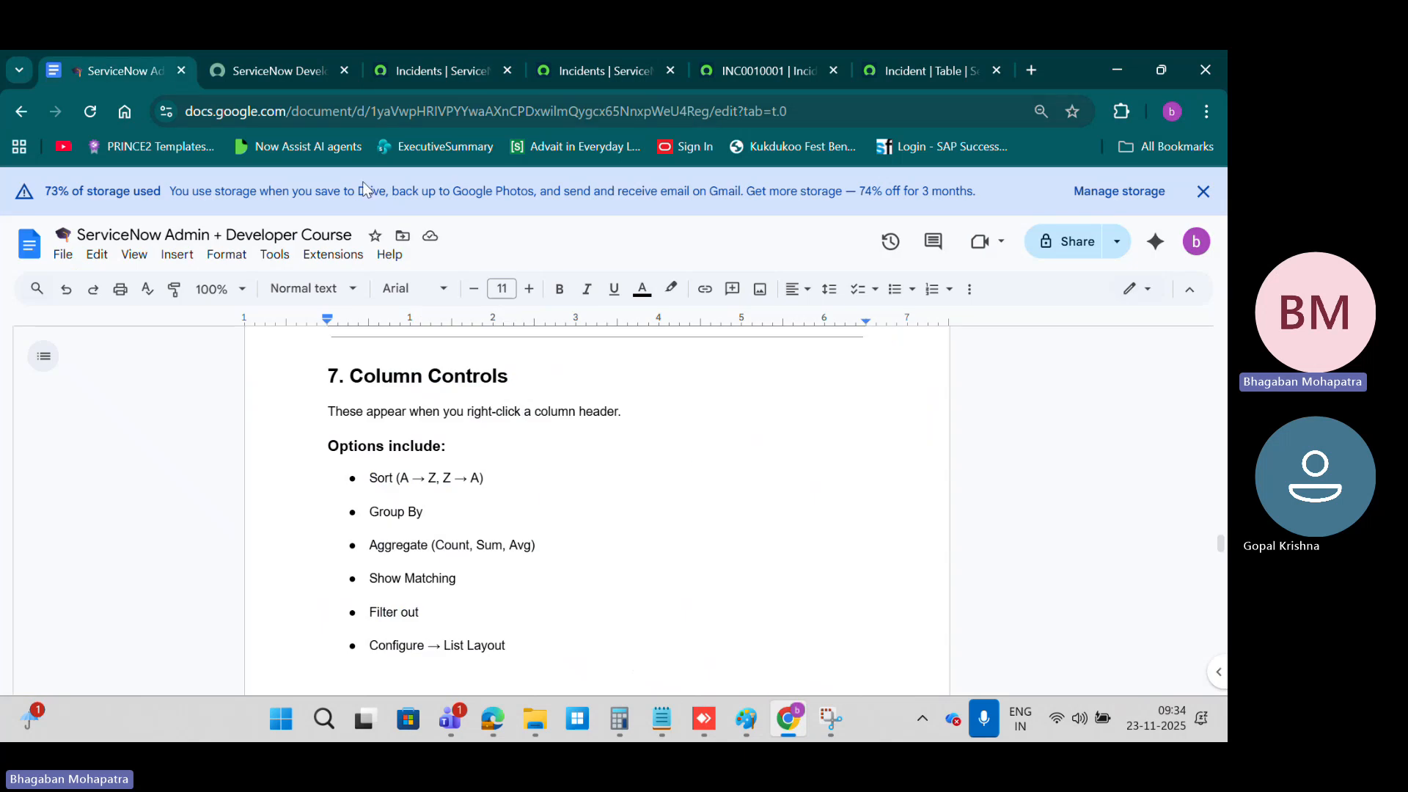
scroll(647, 490, down, 4)
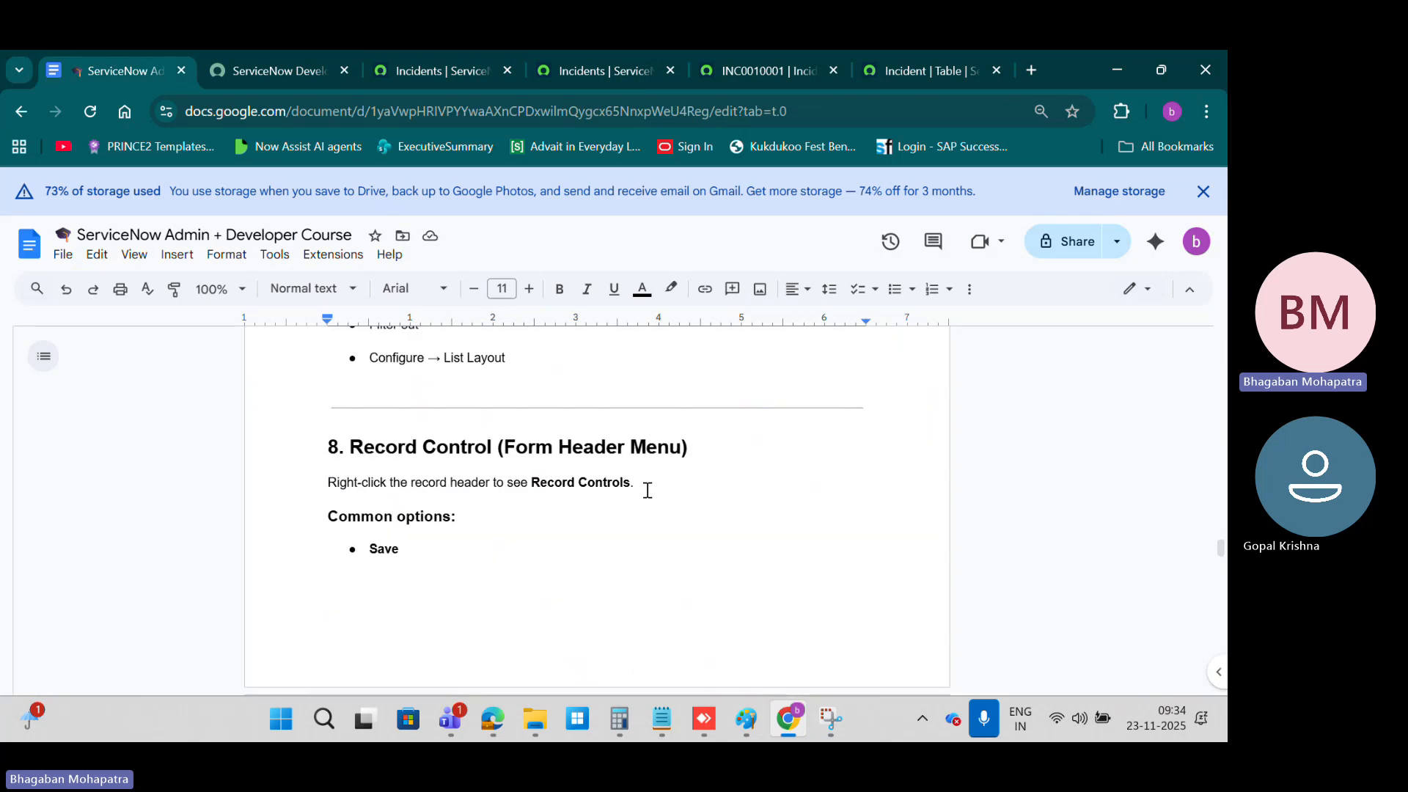
scroll(647, 490, up, 3)
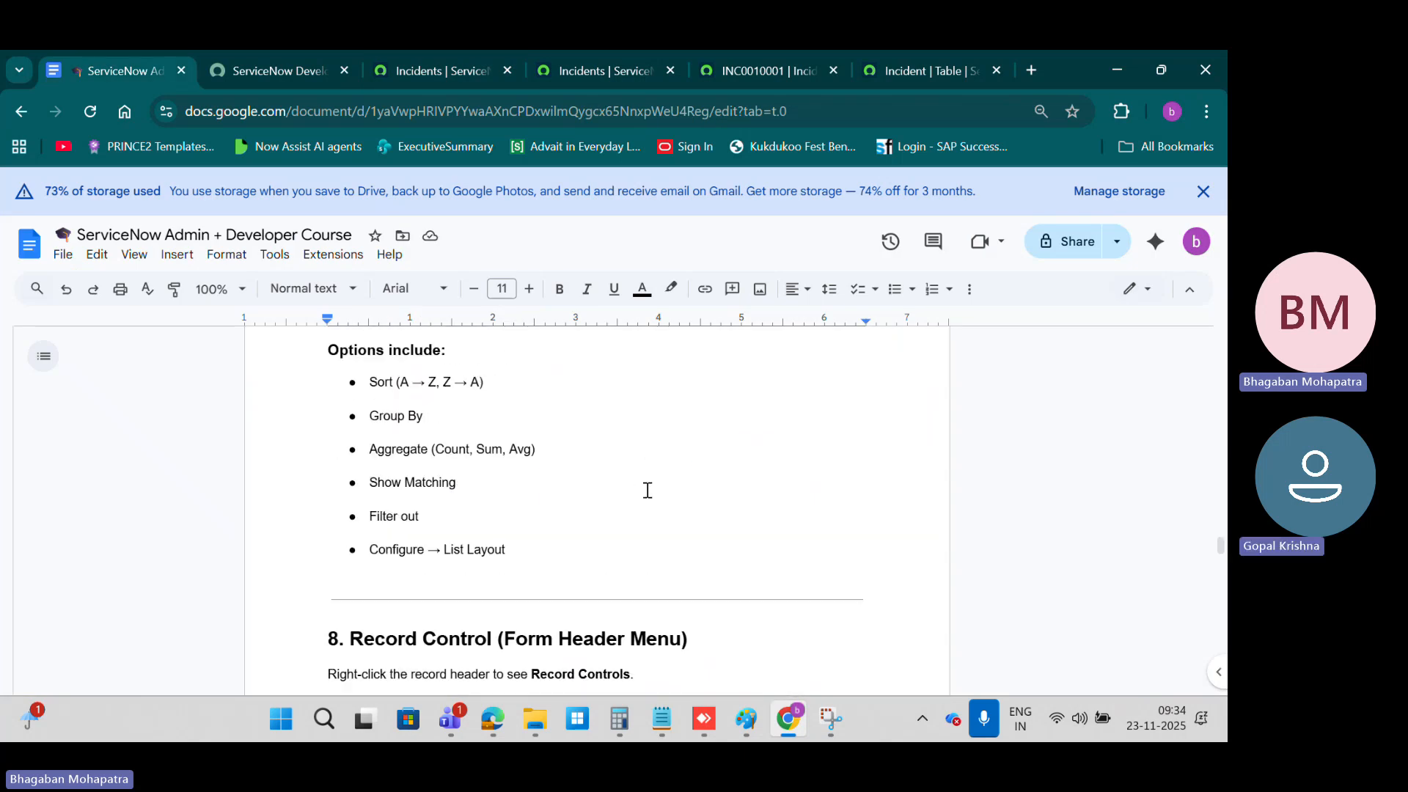
scroll(648, 491, down, 8)
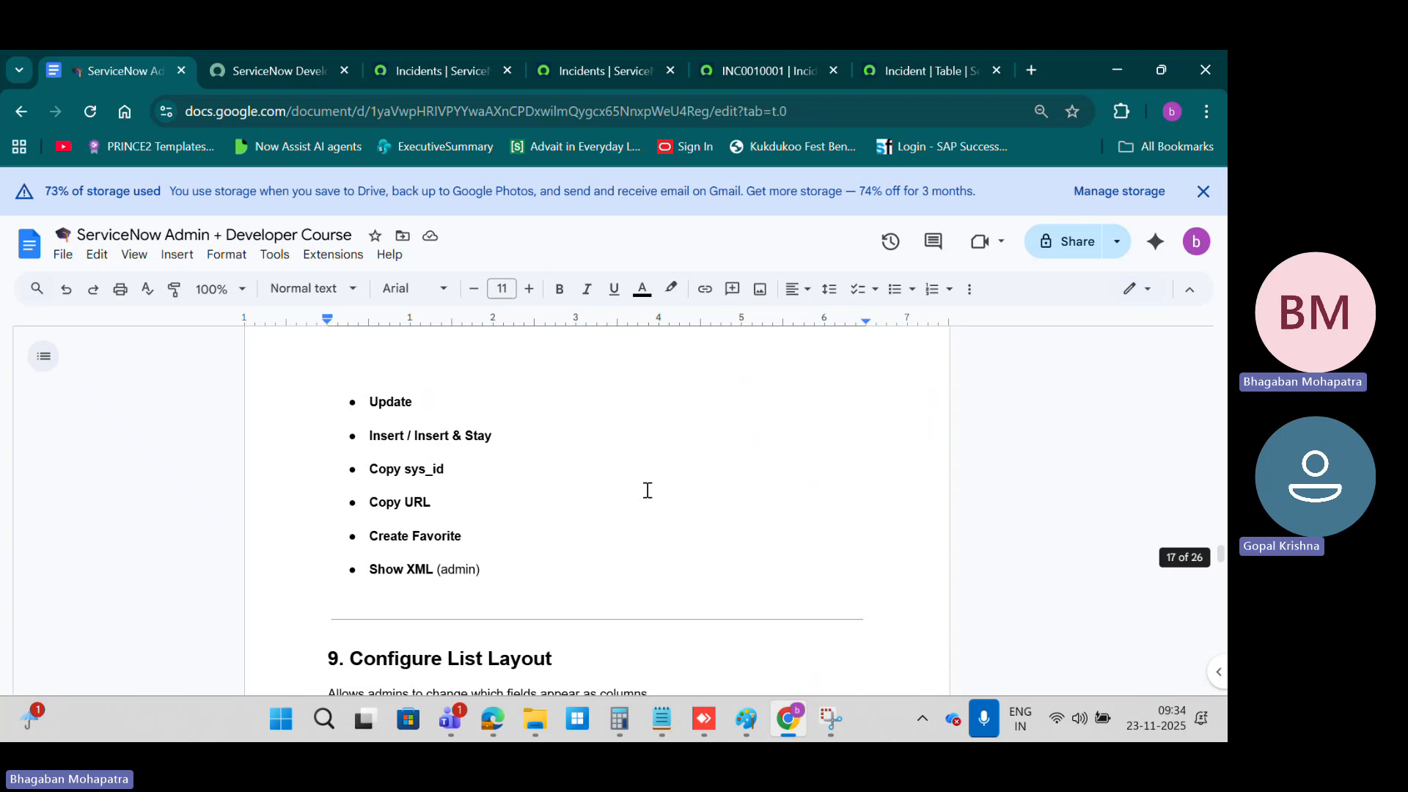
scroll(648, 490, up, 4)
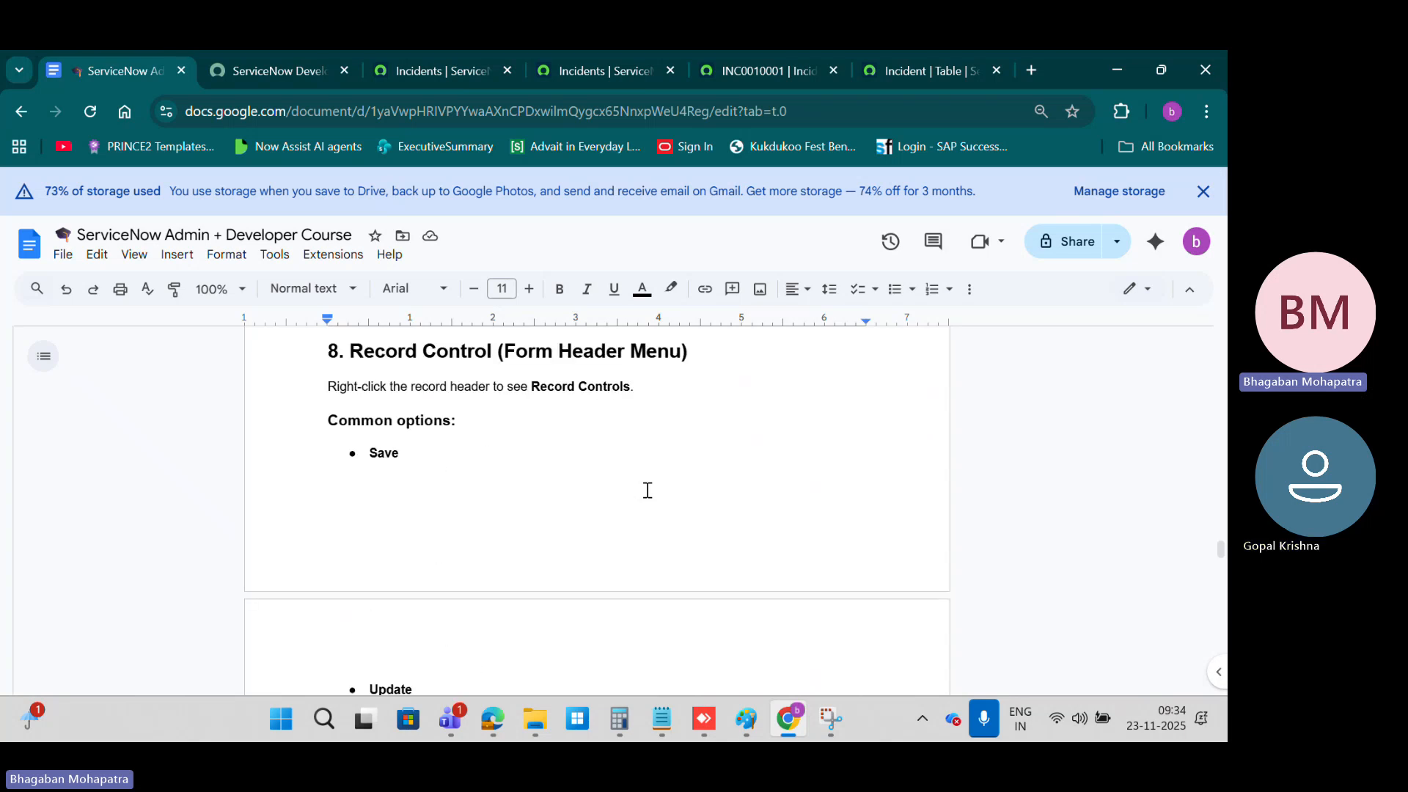
Step: Return to the incident list, open incident INC0000007, and look over its form and additional actions
click(461, 71)
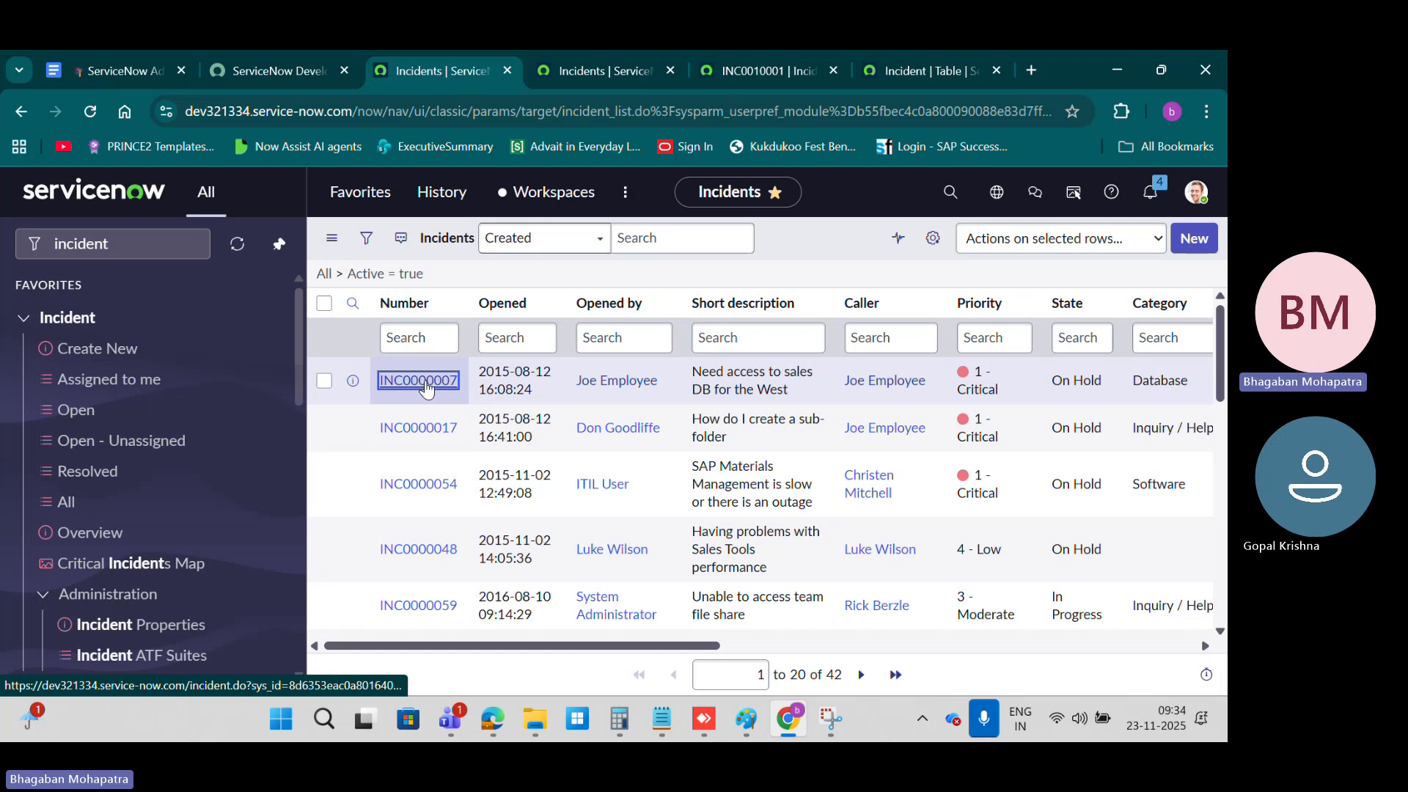
click(426, 387)
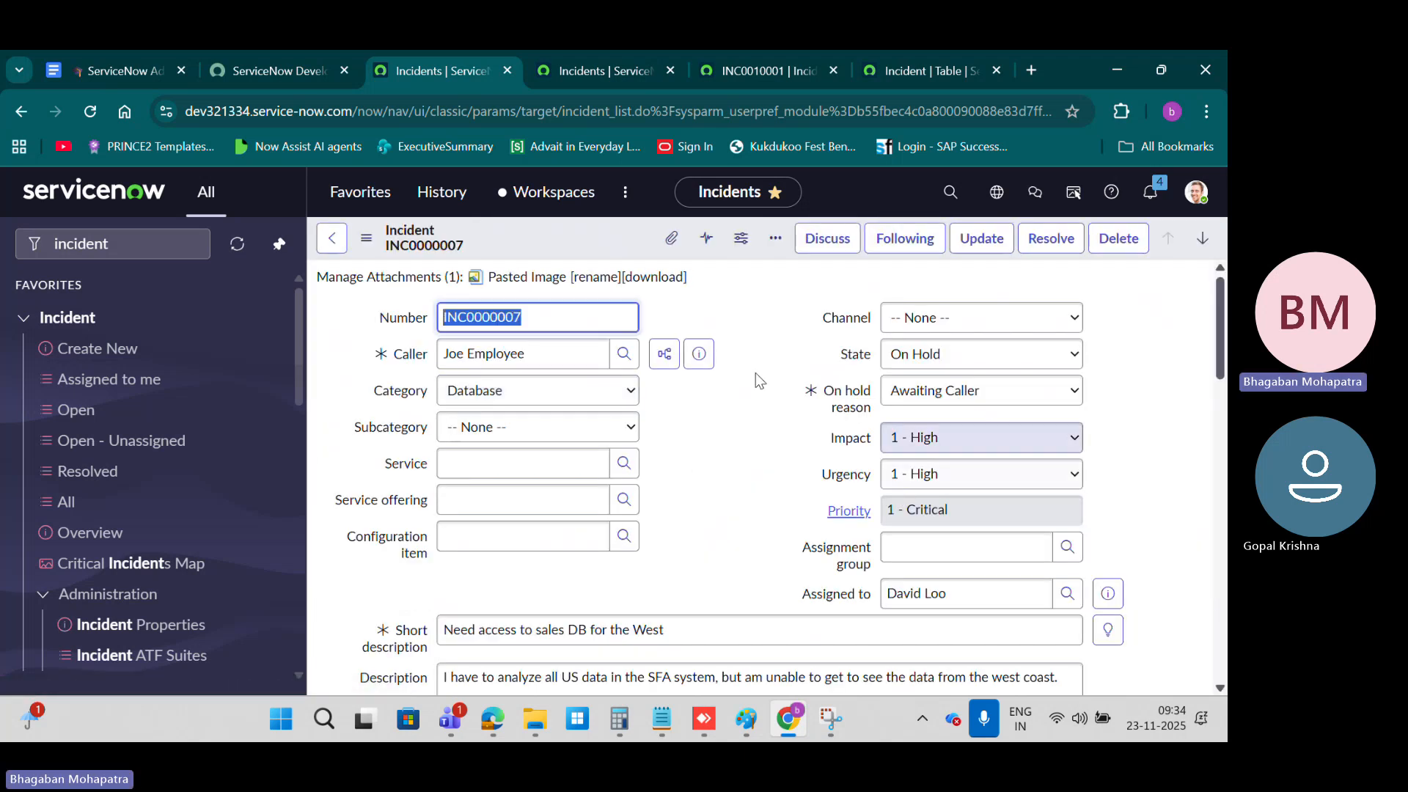
click(366, 239)
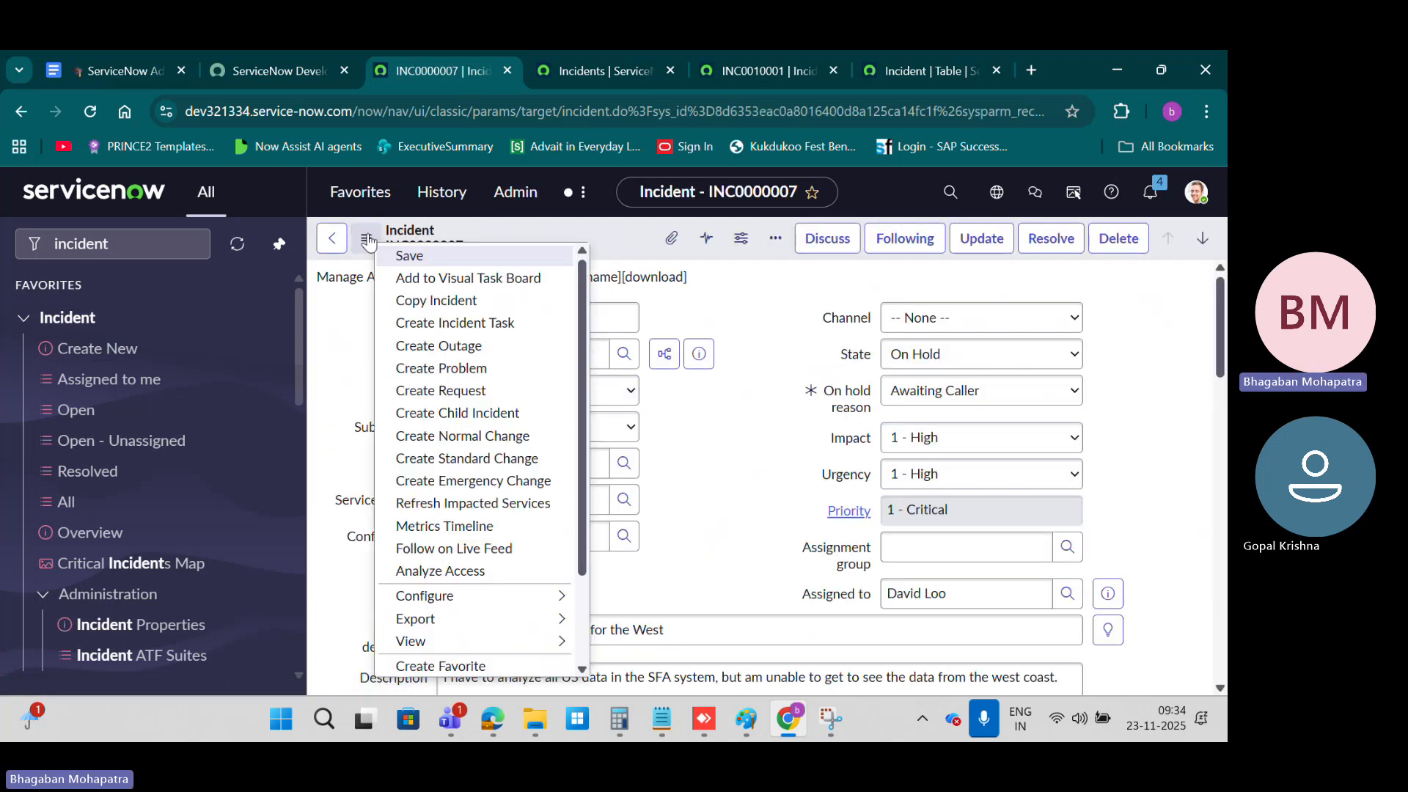
click(593, 247)
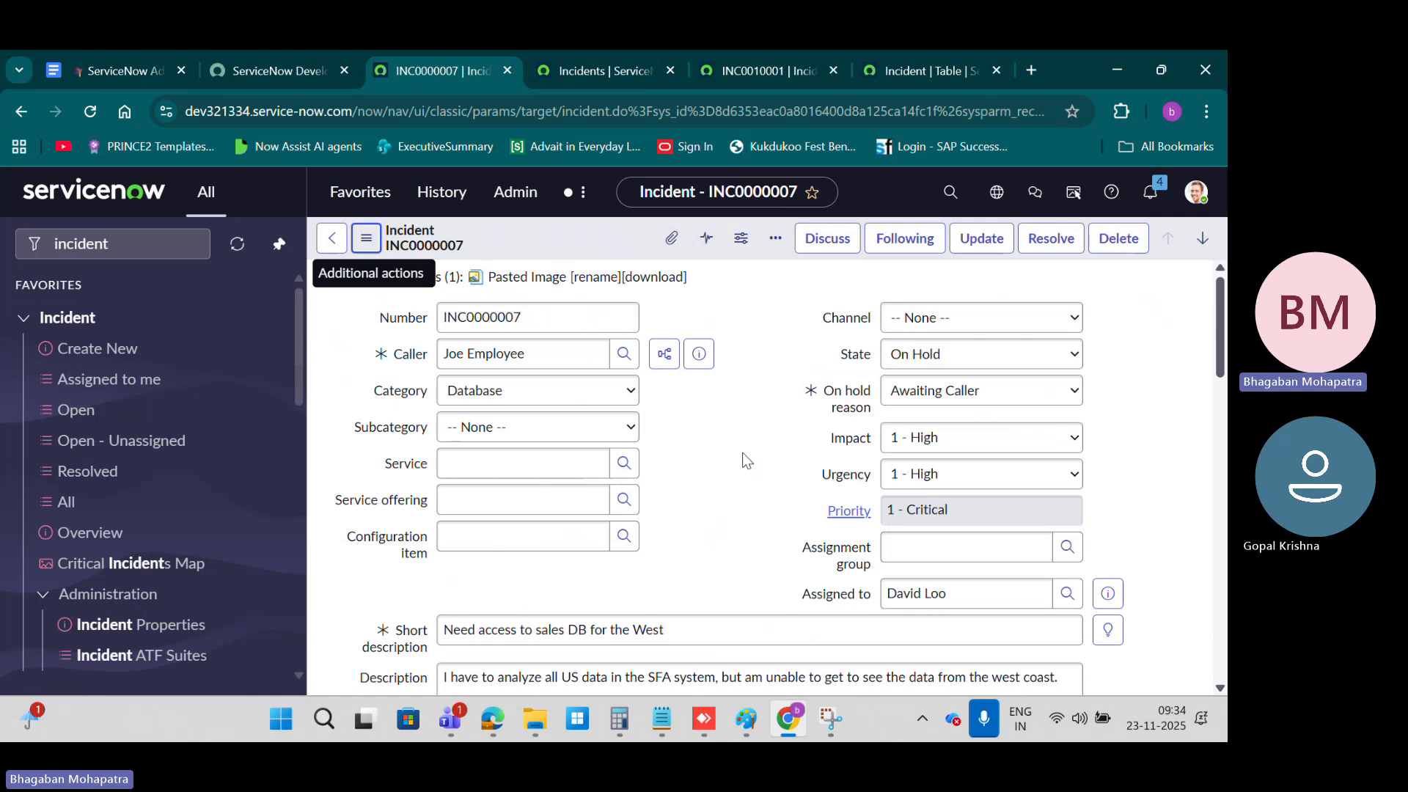
scroll(710, 389, down, 10)
scroll(709, 389, up, 12)
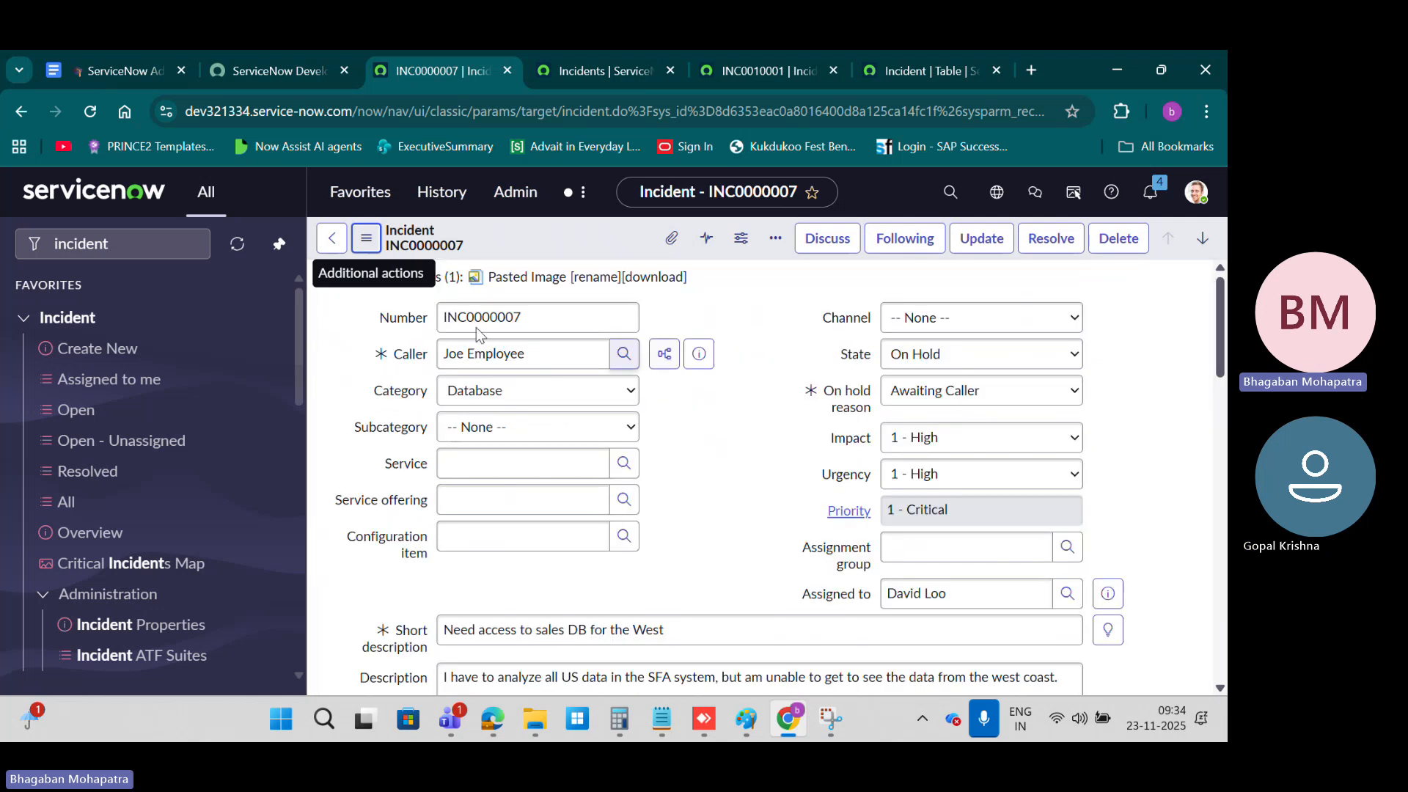
Step: Examine the record's additional actions, including the Configure options, and go back to the incident list
click(366, 239)
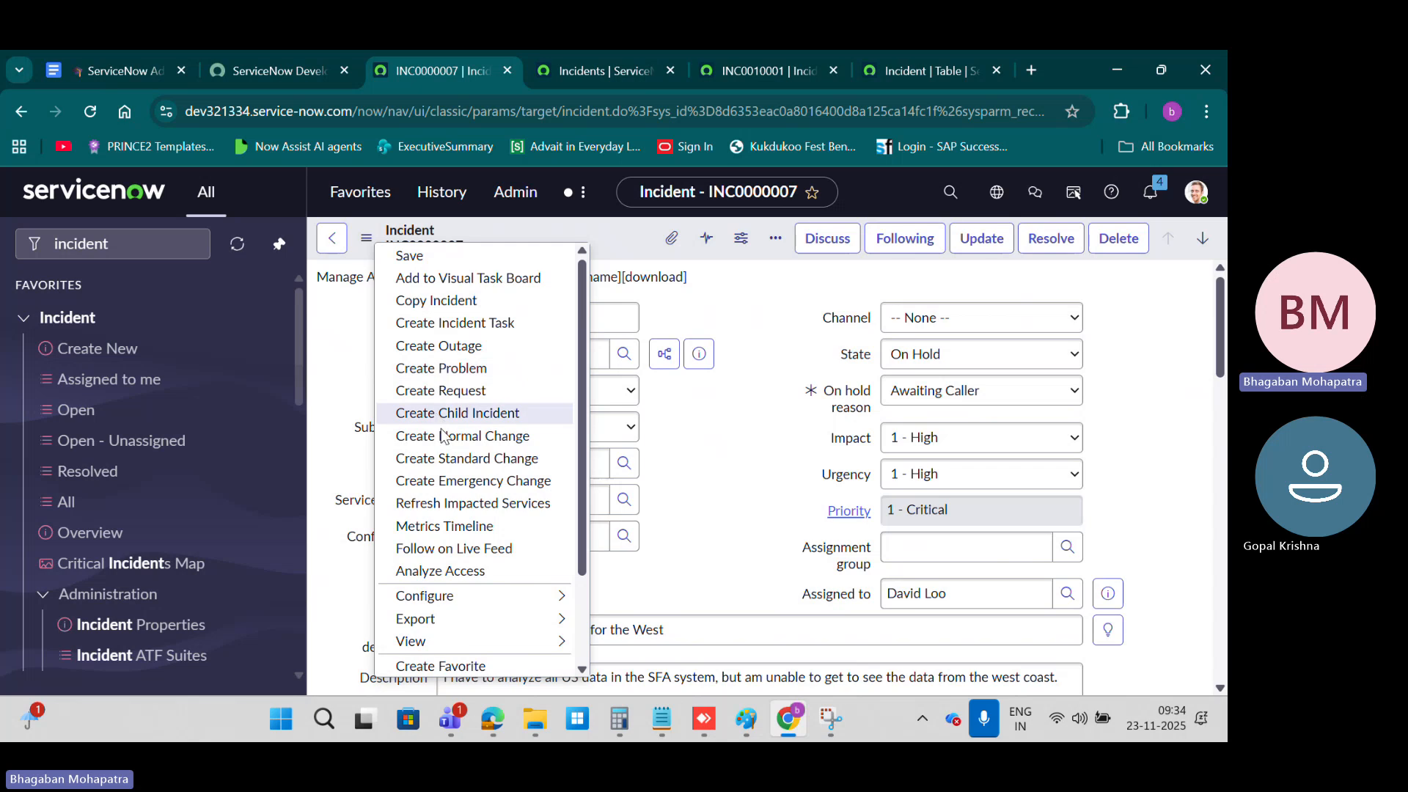
mouse_move(478, 621)
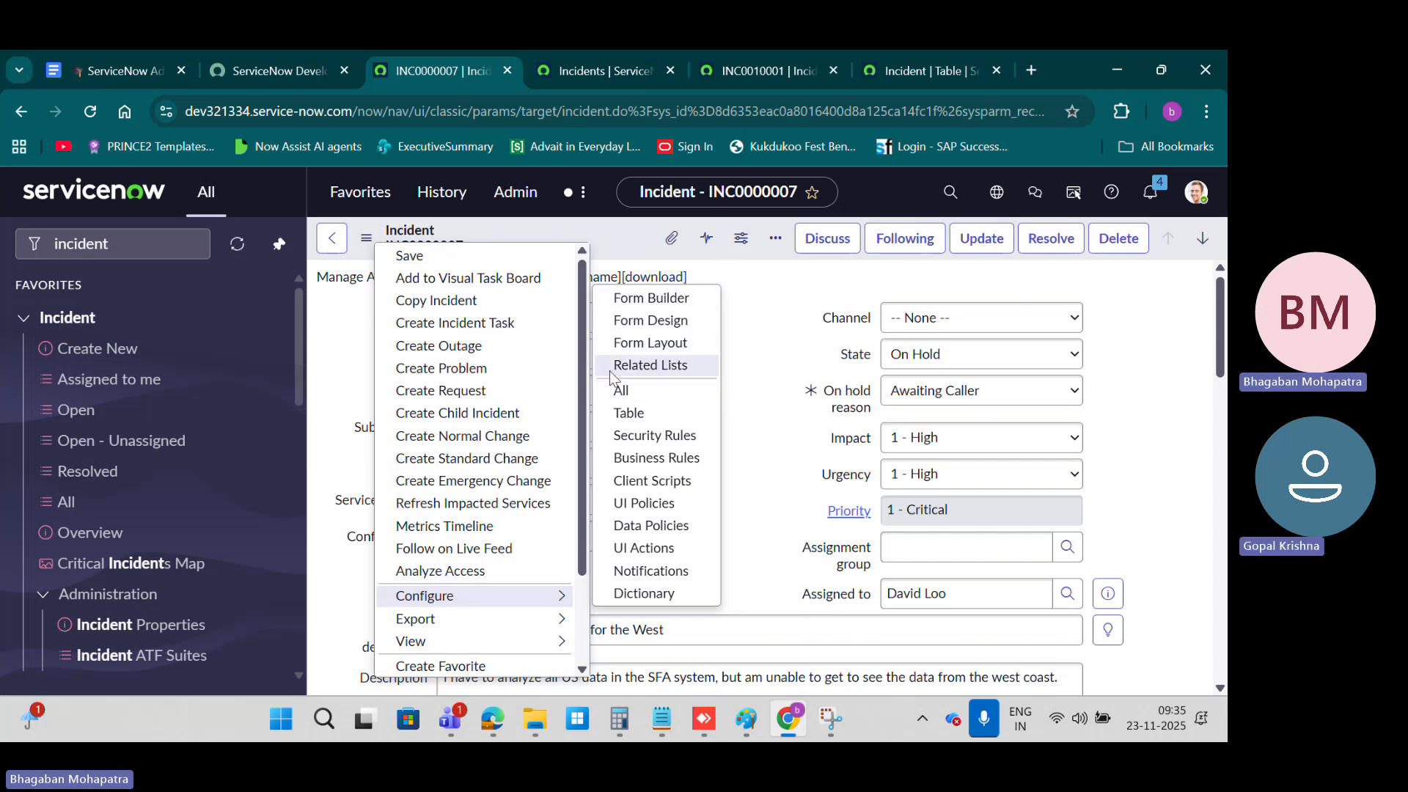
key(Escape)
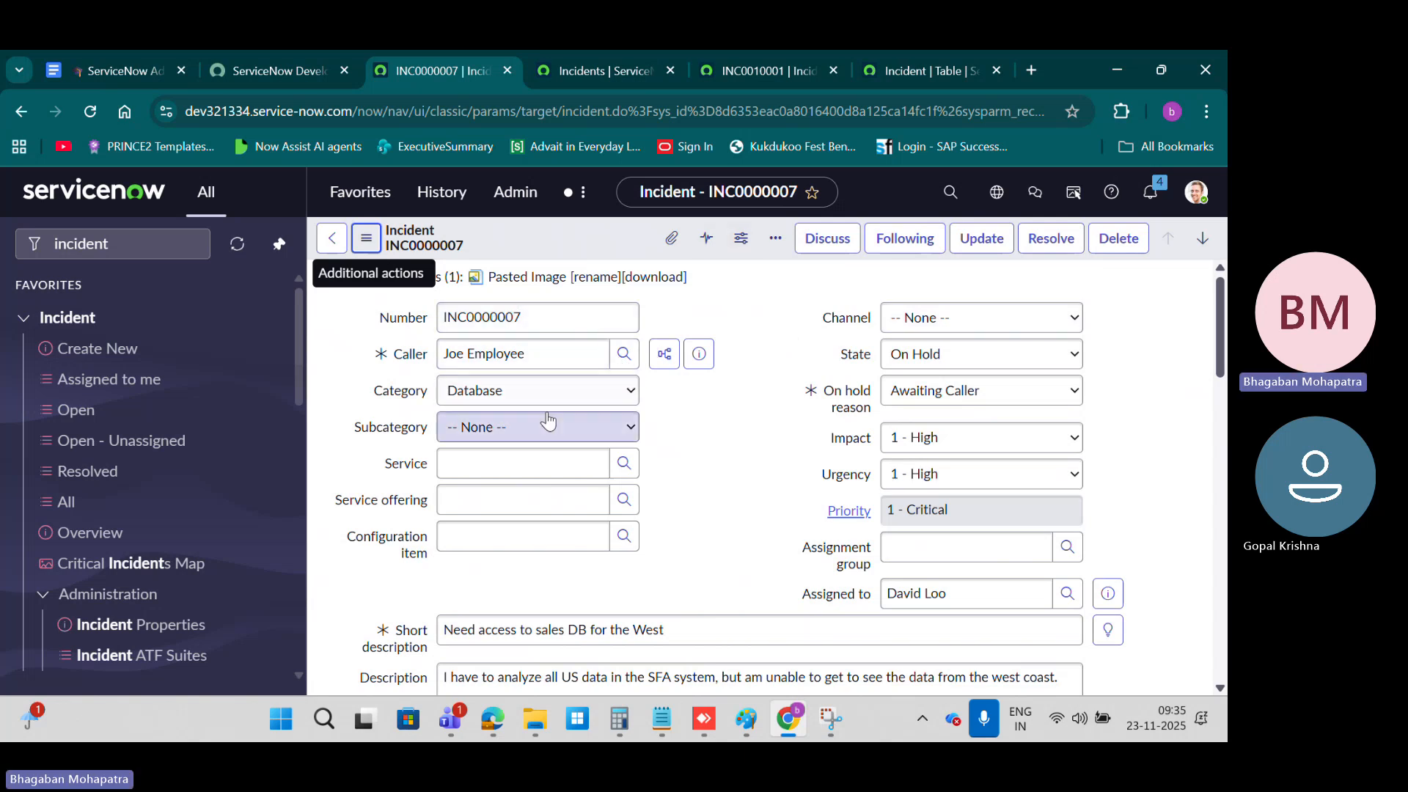
click(368, 241)
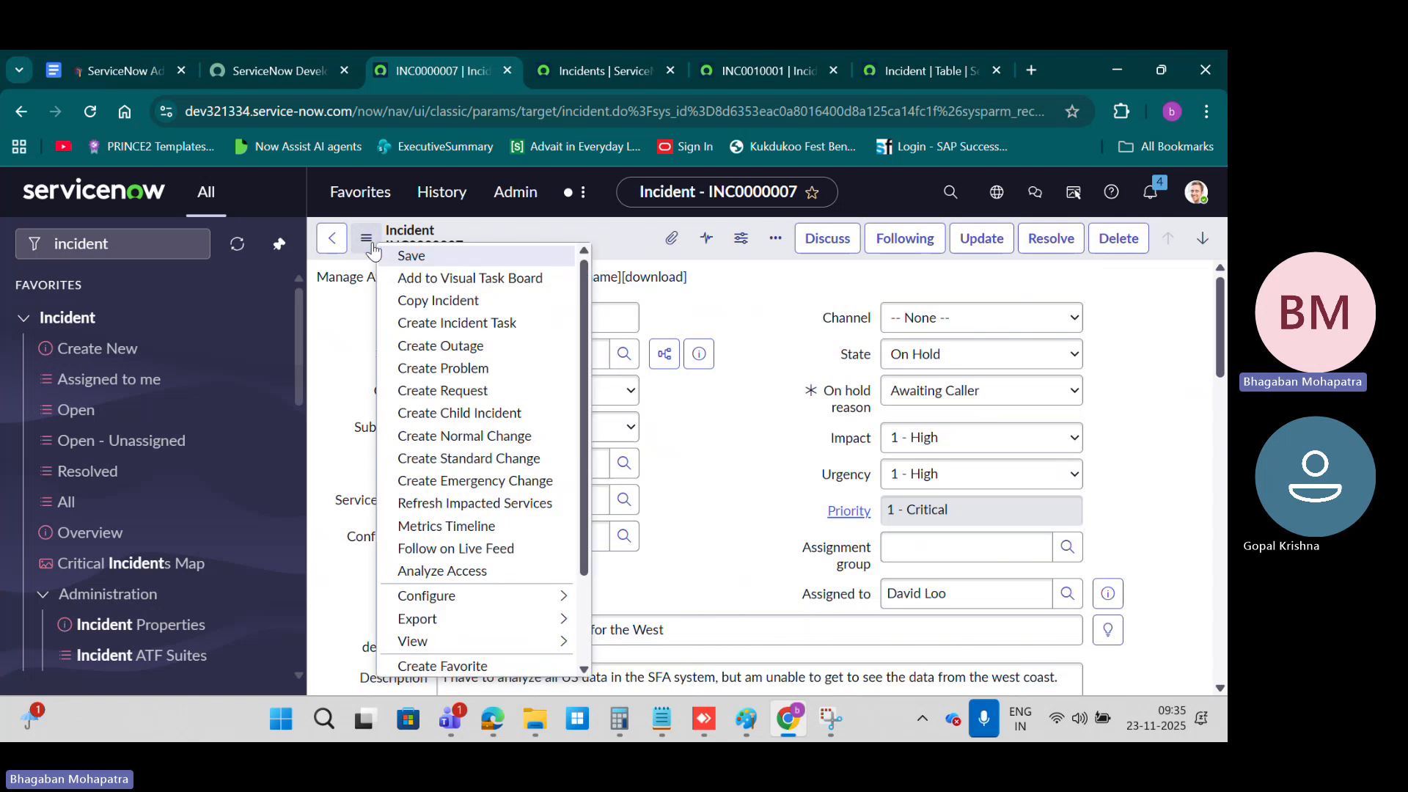
click(326, 238)
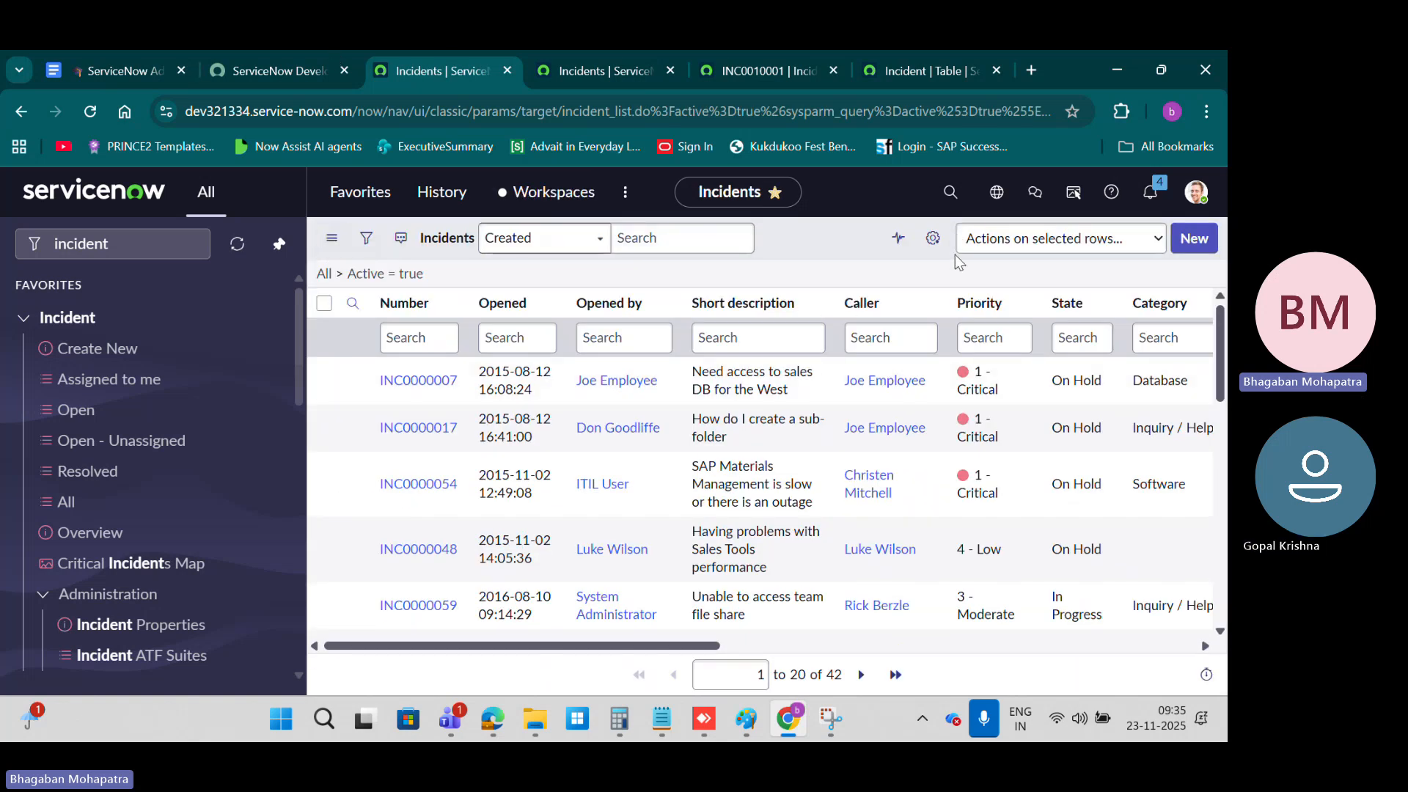
Step: Personalize the incident list by adding the Activity due, Actual end and Actual start columns
click(931, 237)
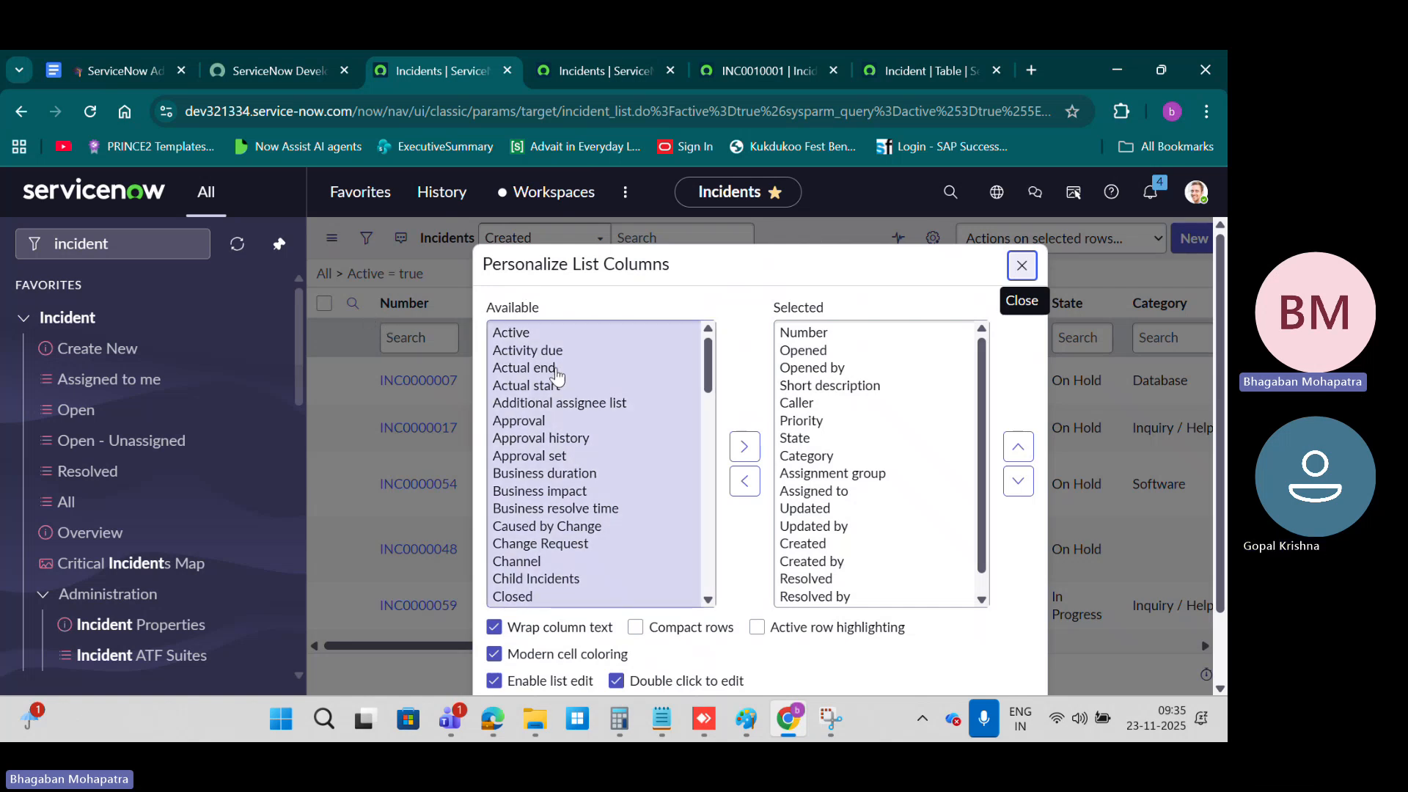
scroll(572, 454, down, 10)
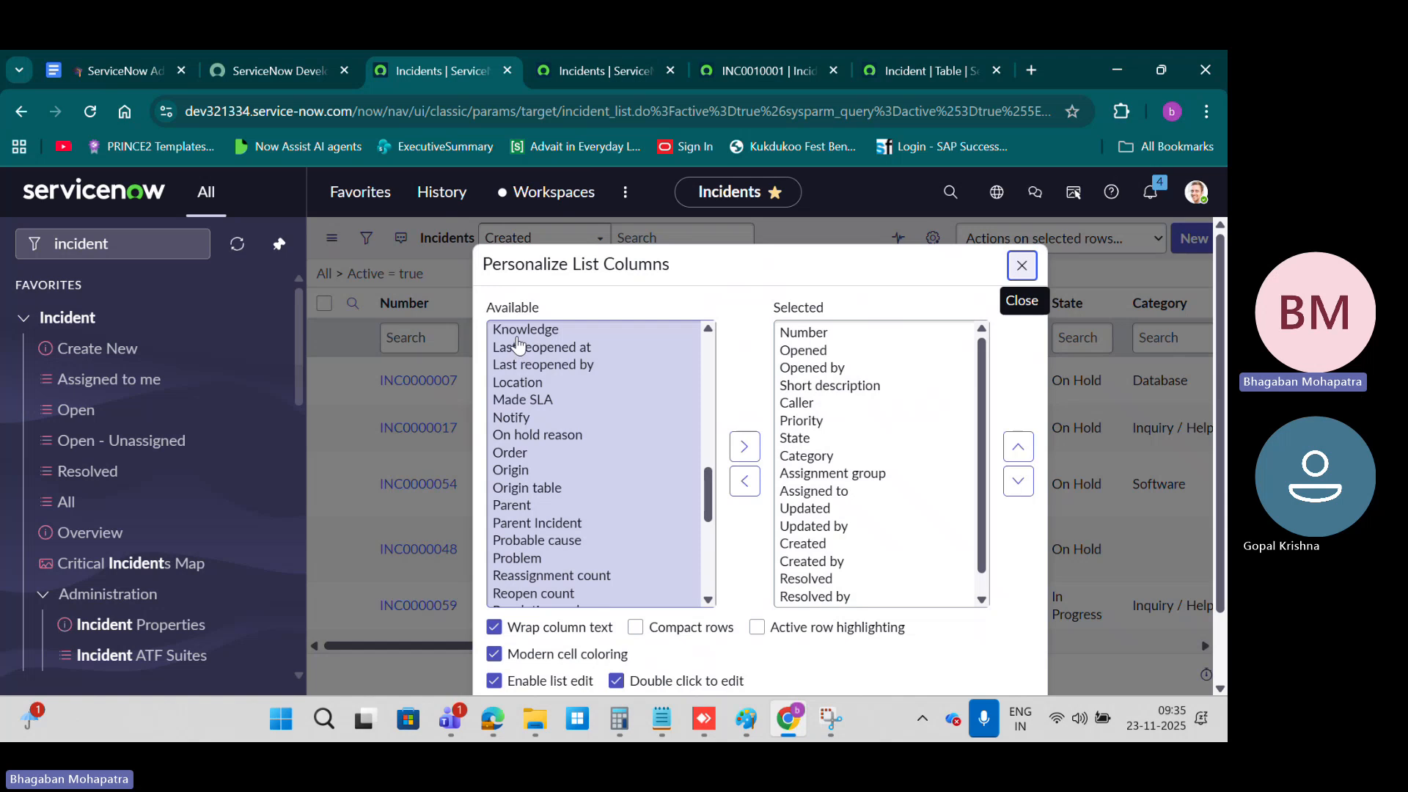
scroll(583, 385, down, 10)
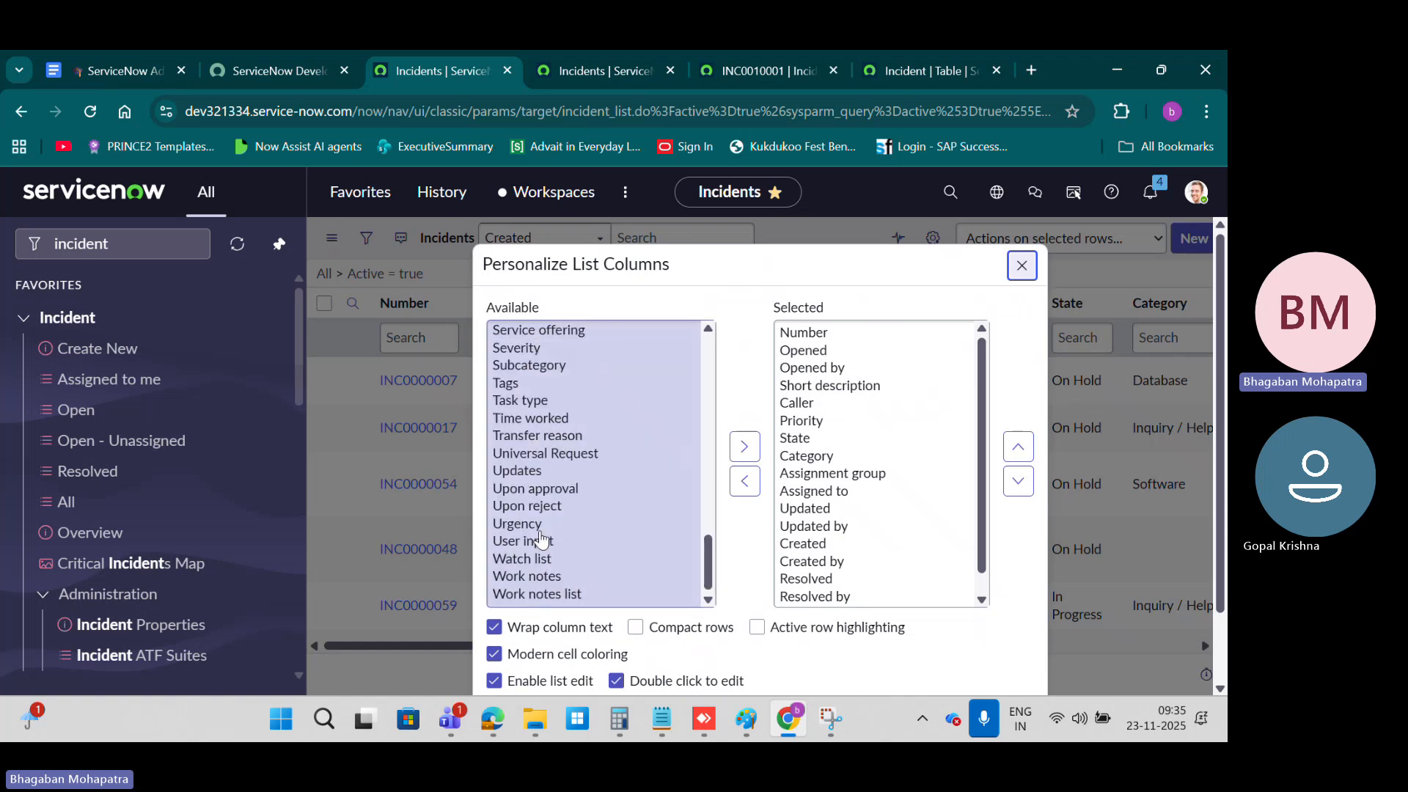
scroll(541, 538, up, 20)
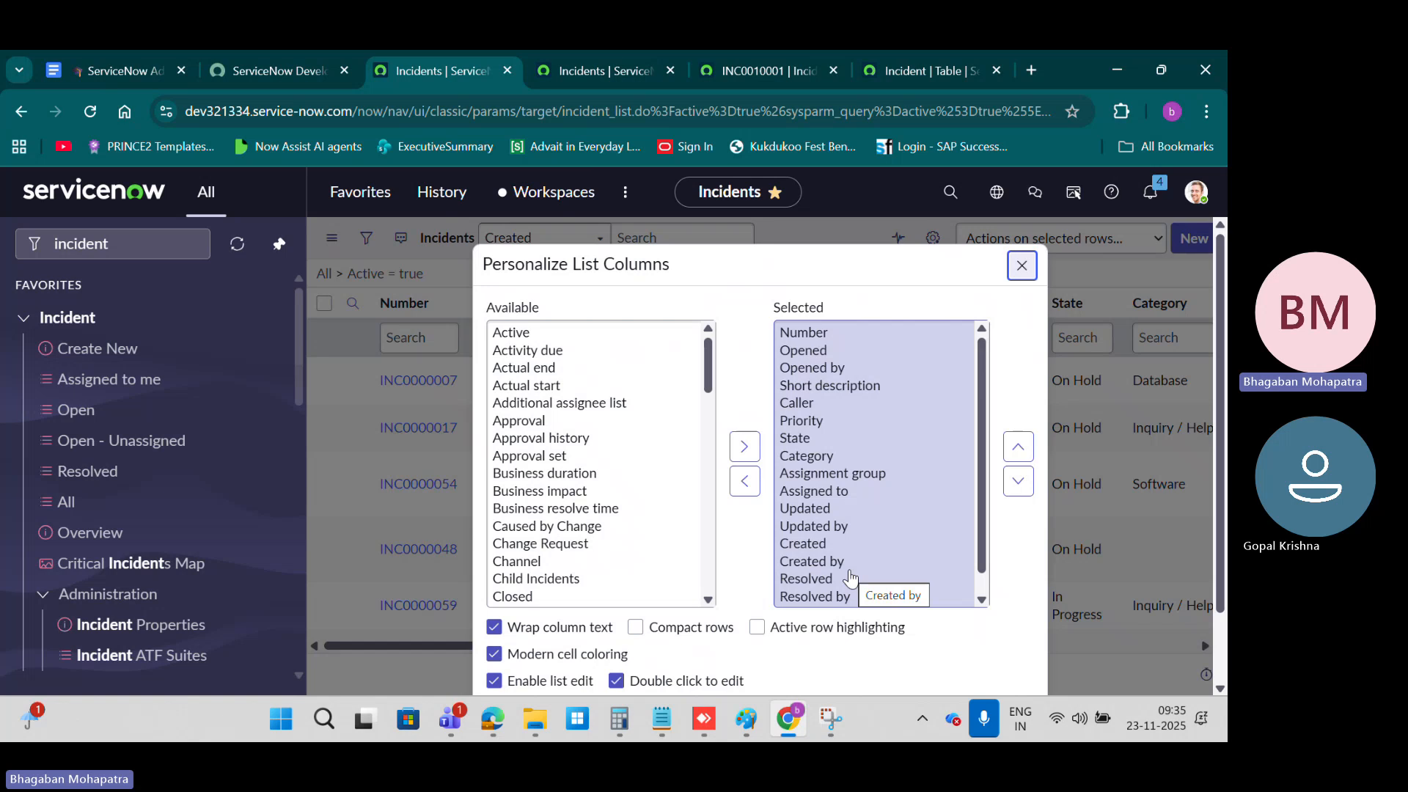
double_click(539, 351)
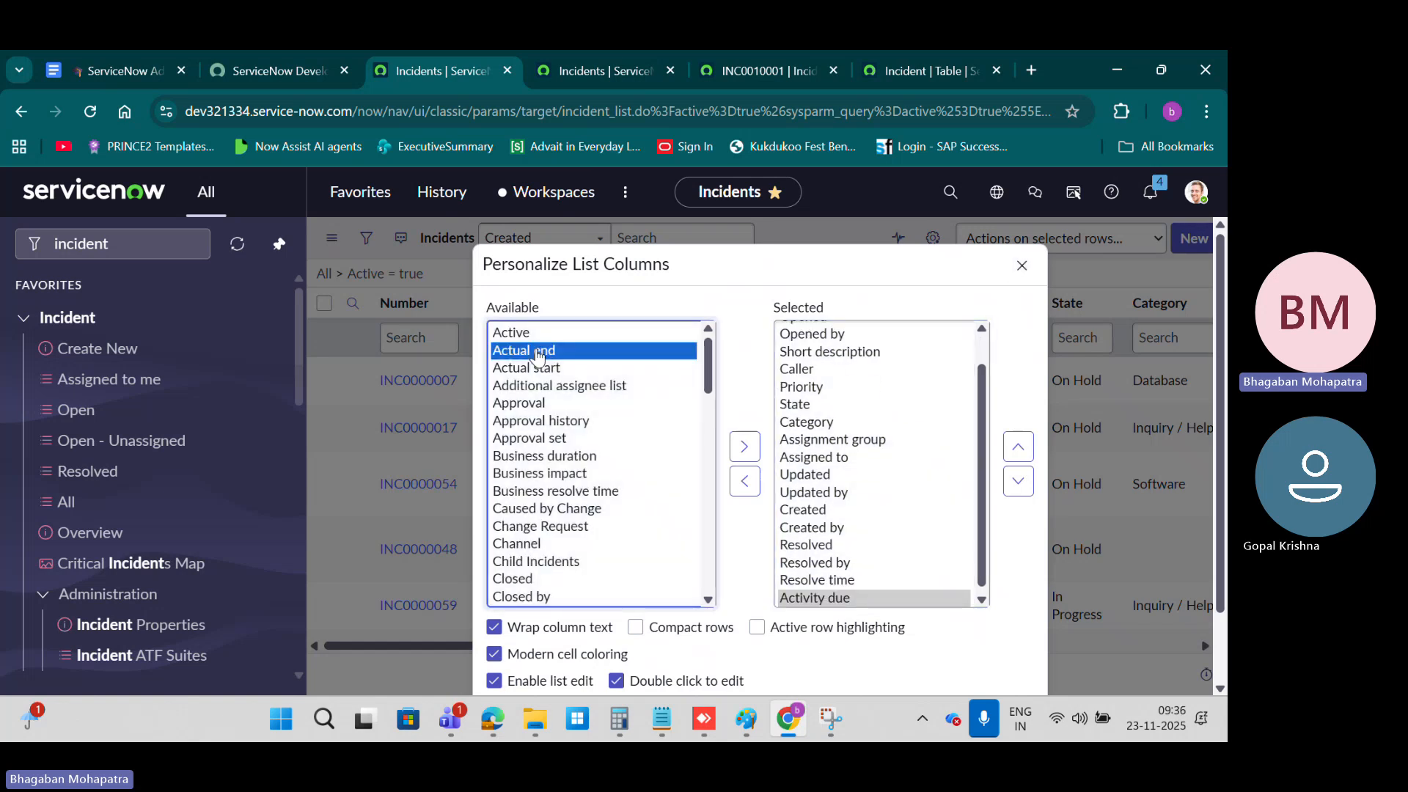
double_click(539, 351)
double_click(539, 352)
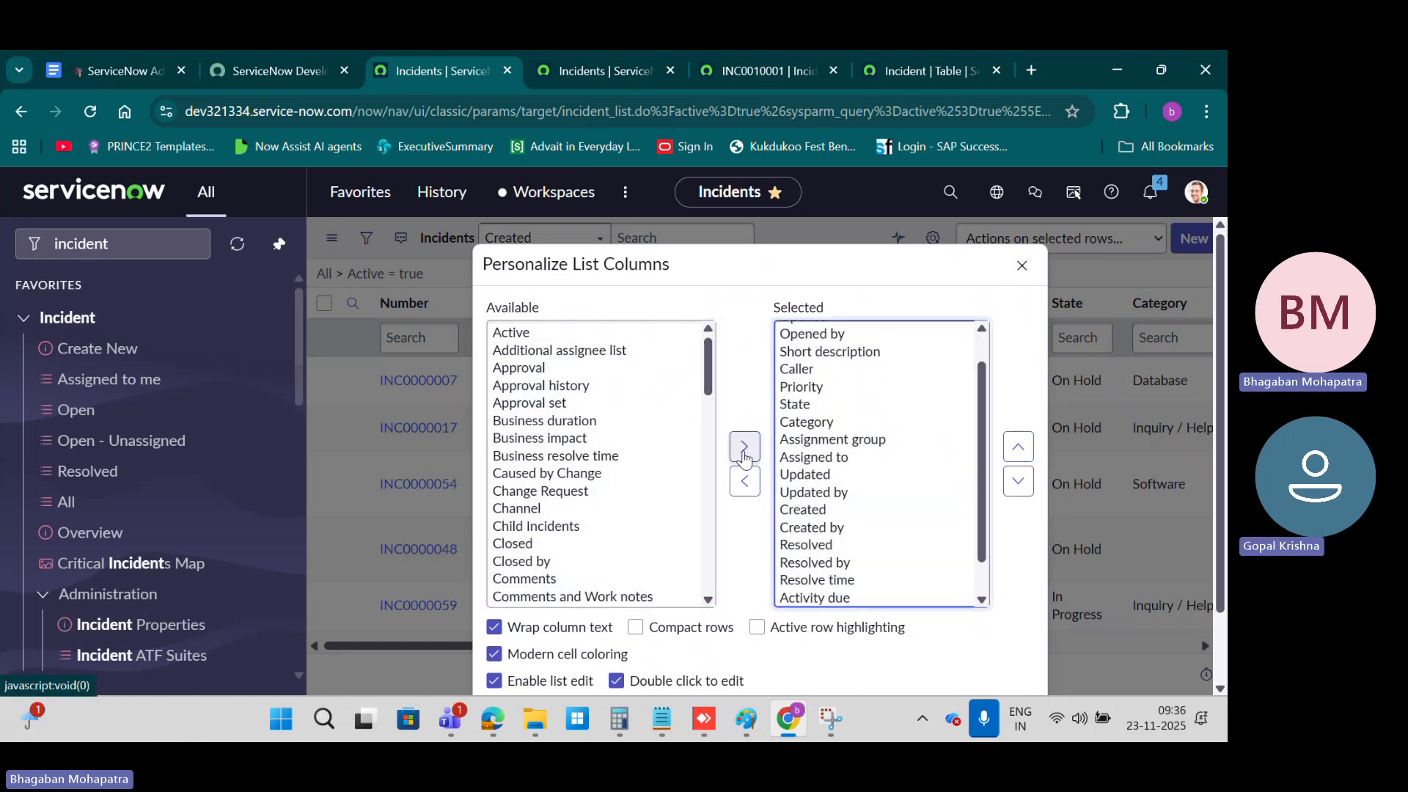
scroll(876, 456, down, 1)
scroll(959, 527, down, 2)
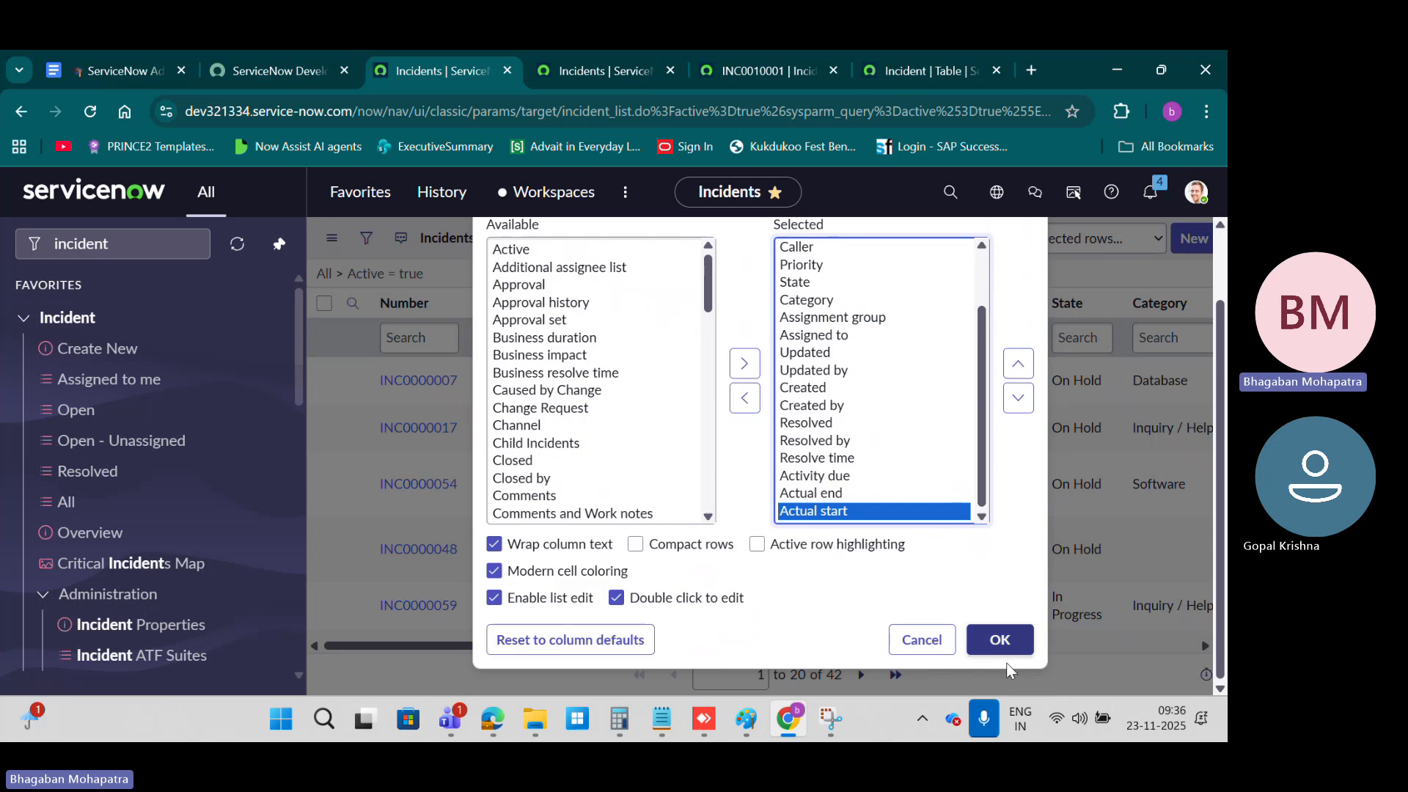
click(1030, 644)
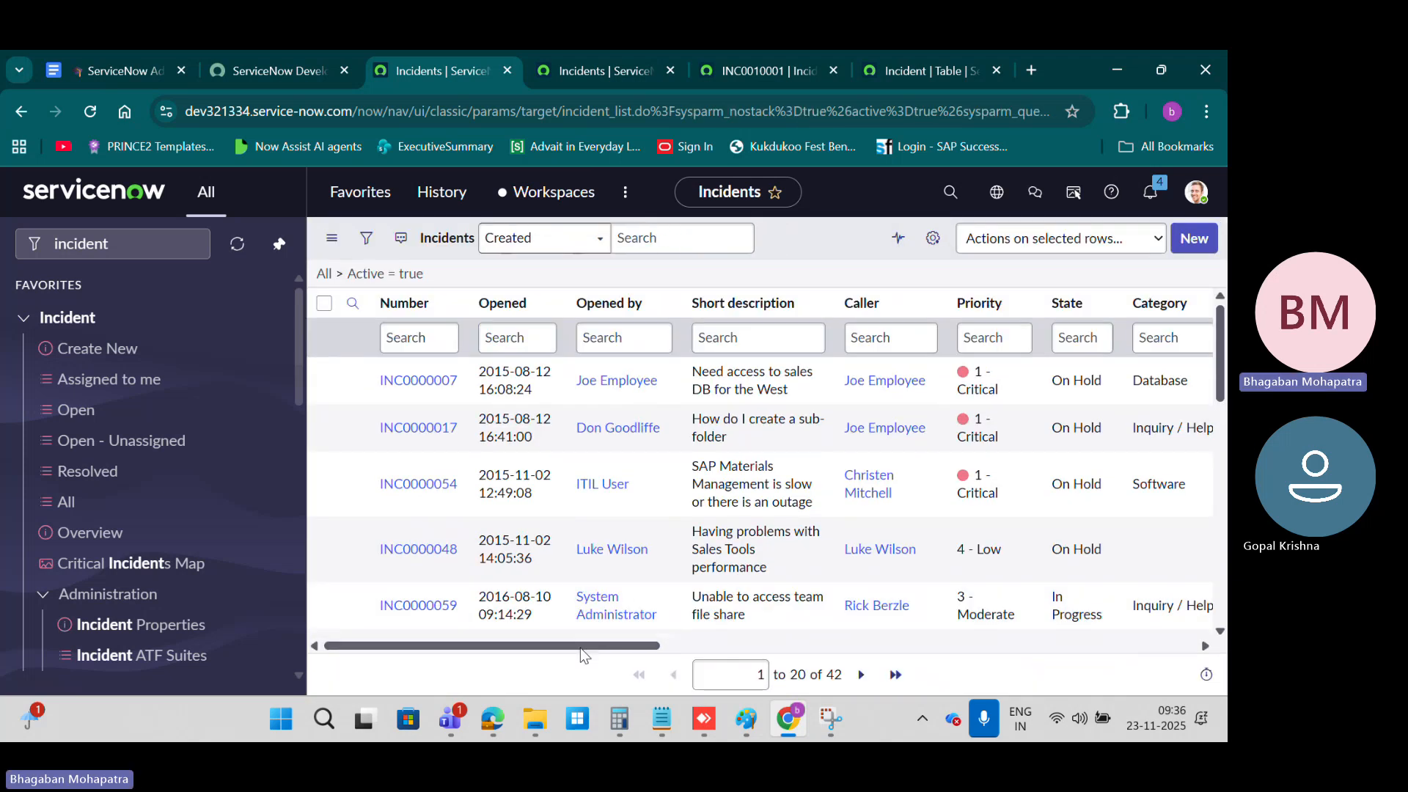
drag(579, 649, 651, 651)
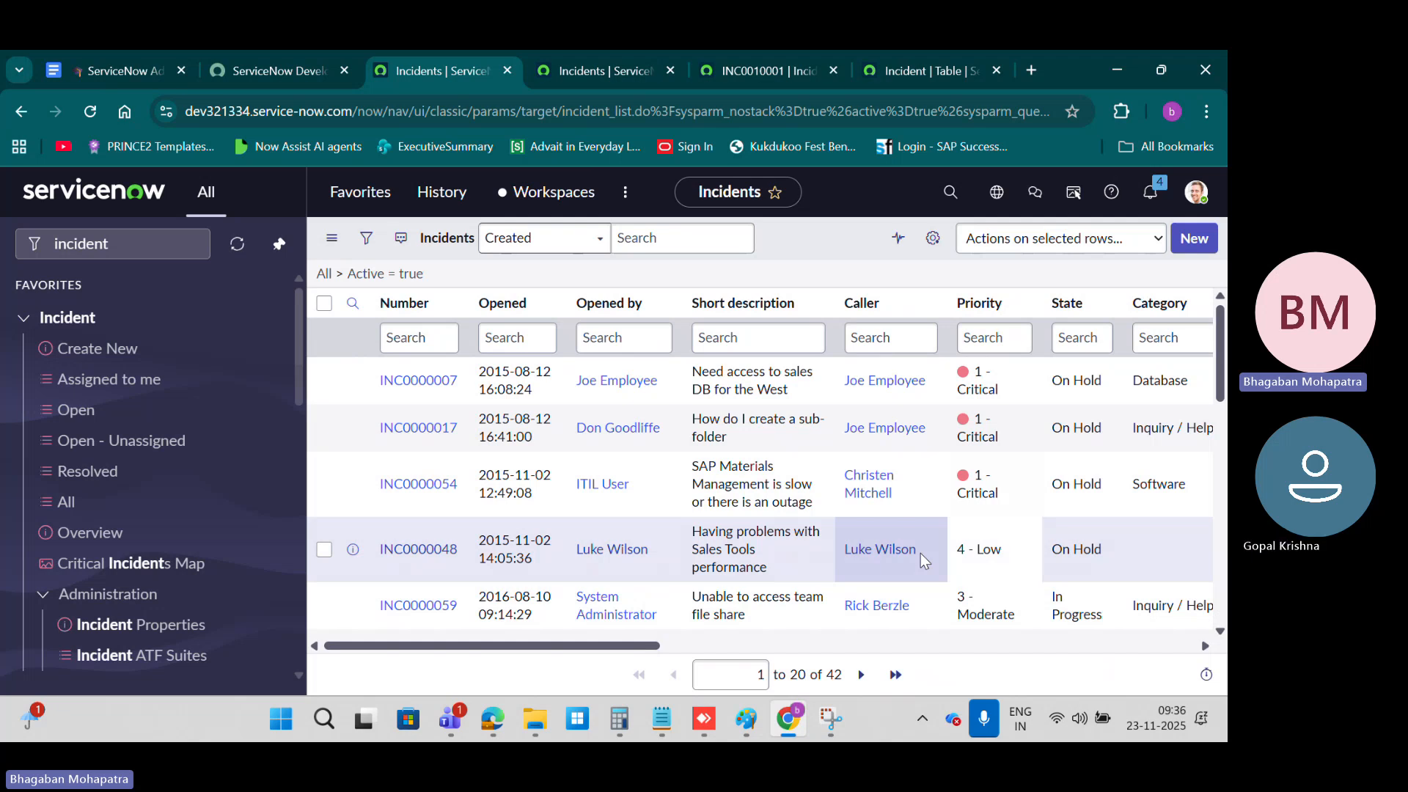
Step: Switch to the ServiceNow course notes in Google Docs and read the Configure List Layout section
click(139, 65)
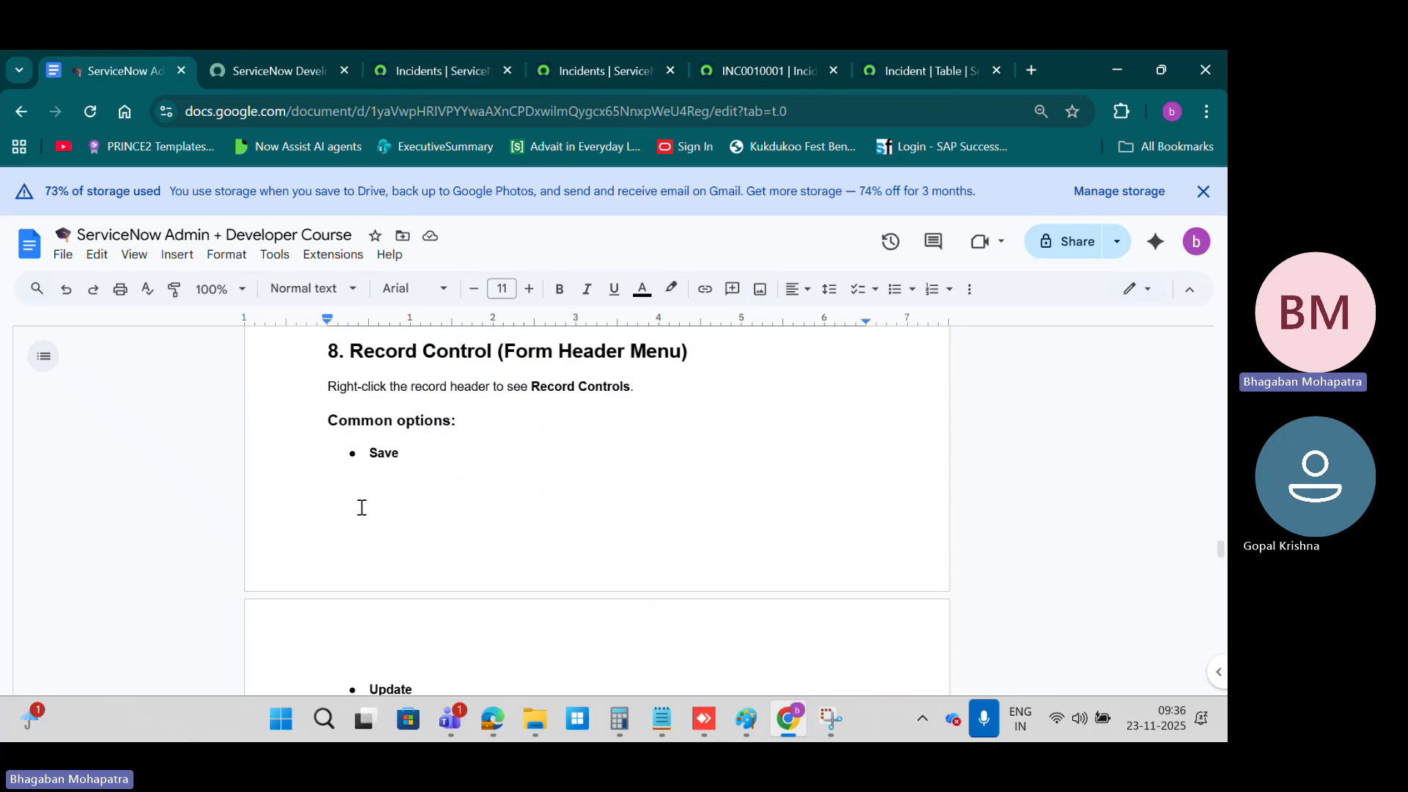
scroll(491, 461, down, 8)
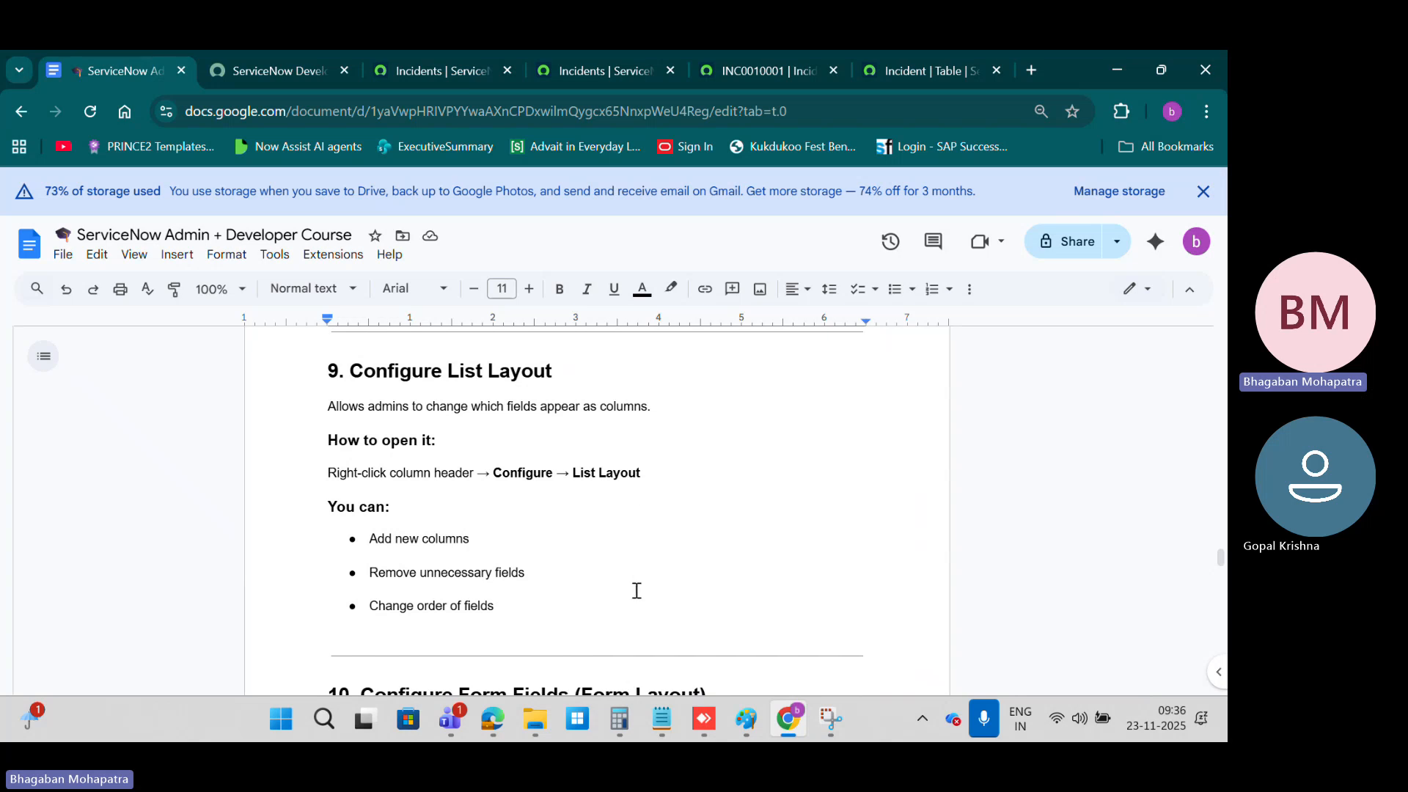
click(275, 66)
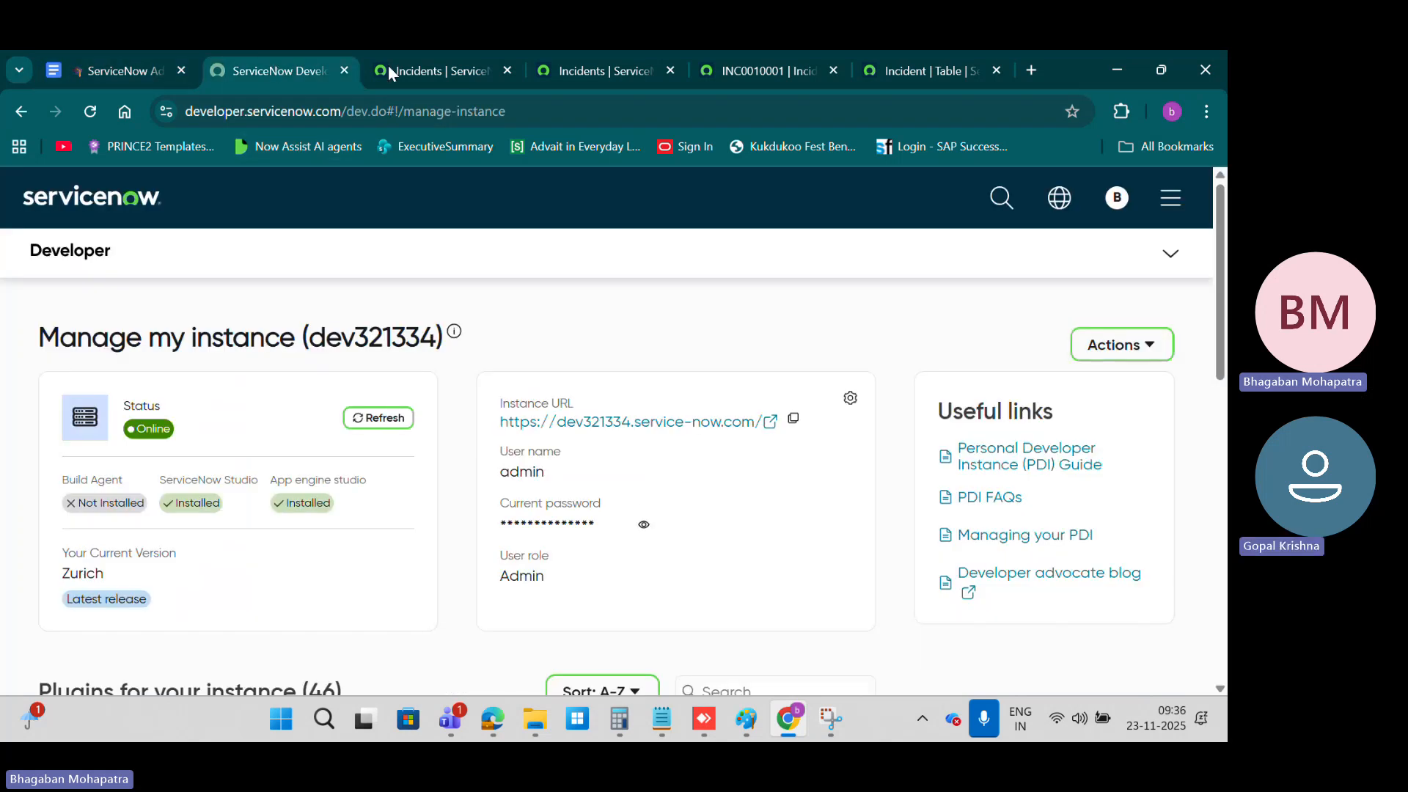
Step: Return to the incident list, review the selected columns in the list personalization, and close it without making changes
click(453, 69)
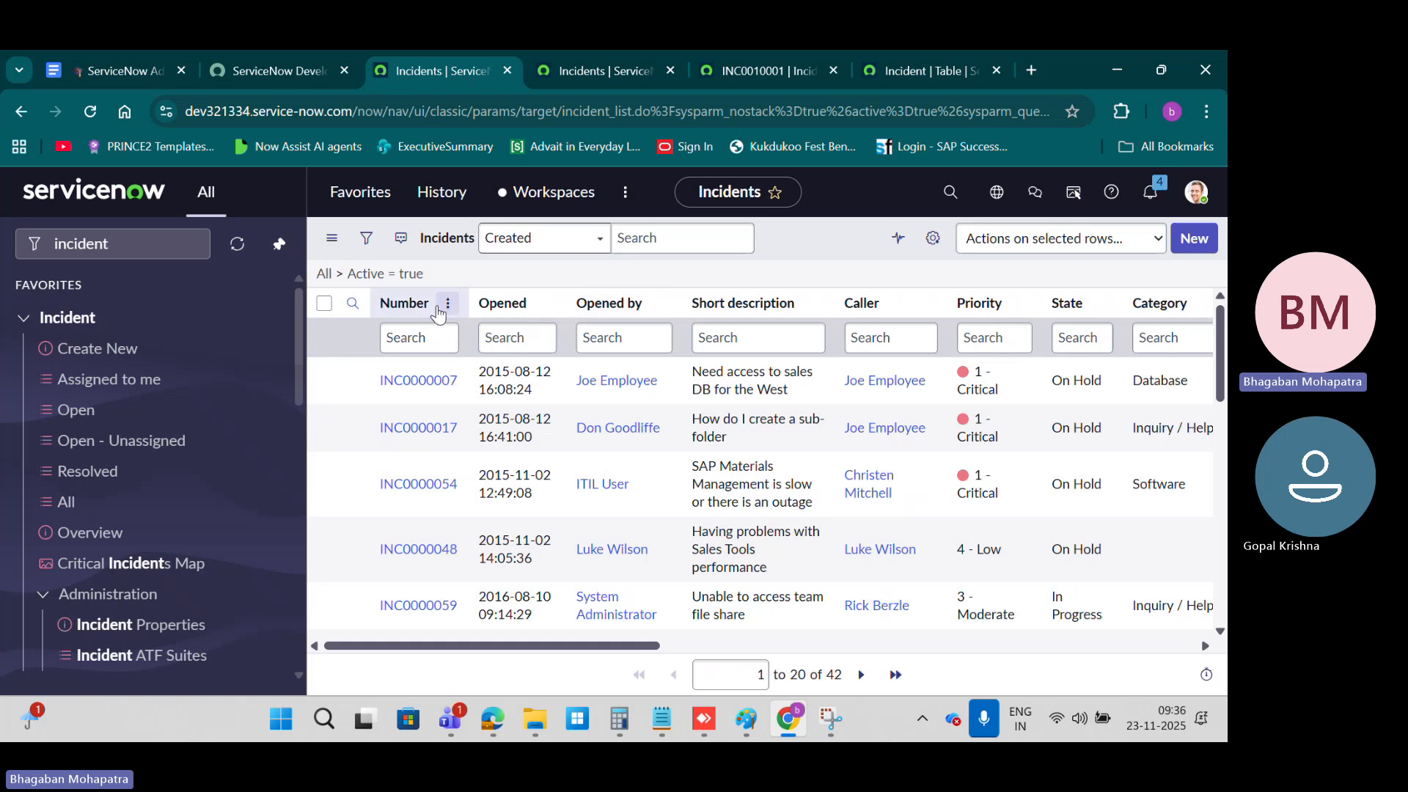
click(933, 239)
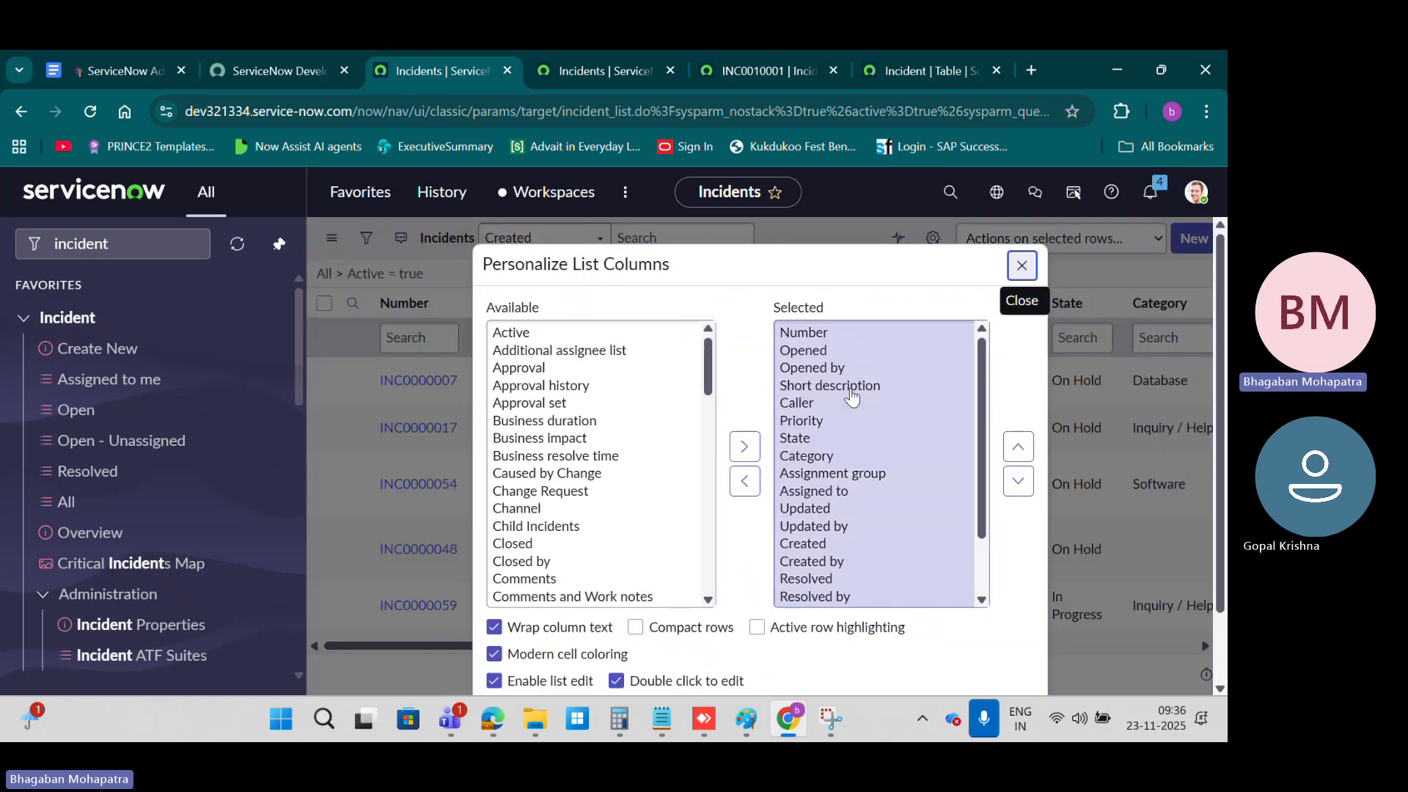
scroll(843, 414, down, 2)
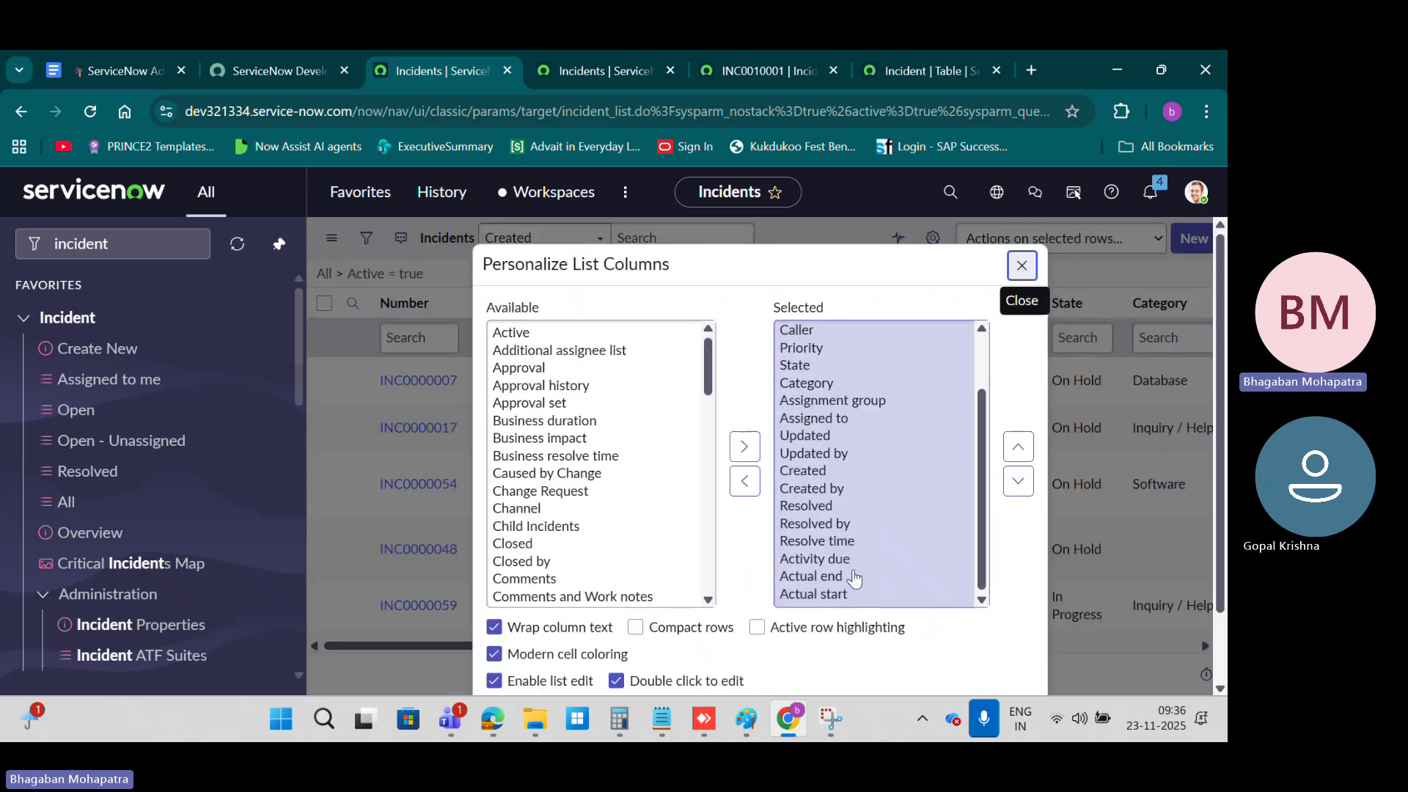
scroll(840, 477, up, 1)
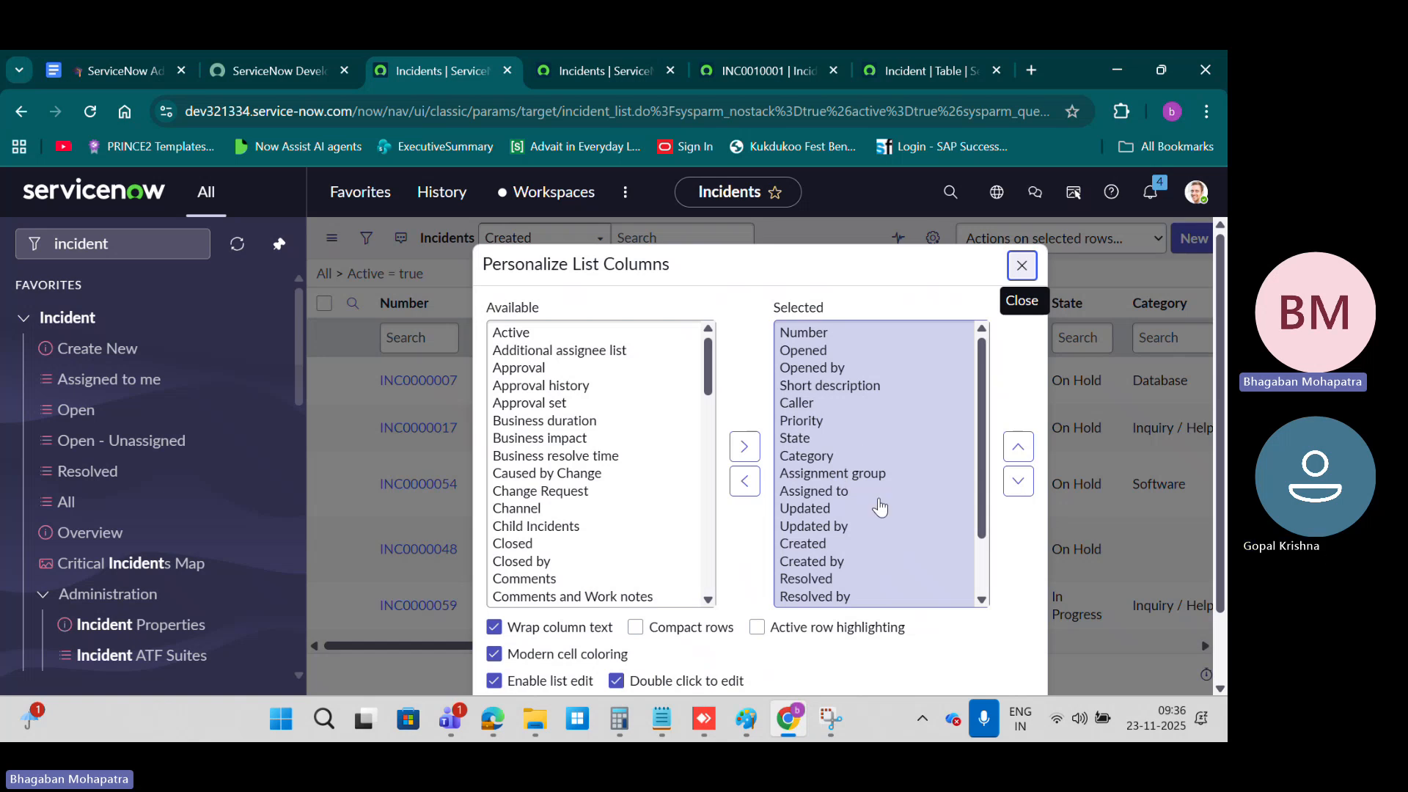
scroll(880, 503, down, 2)
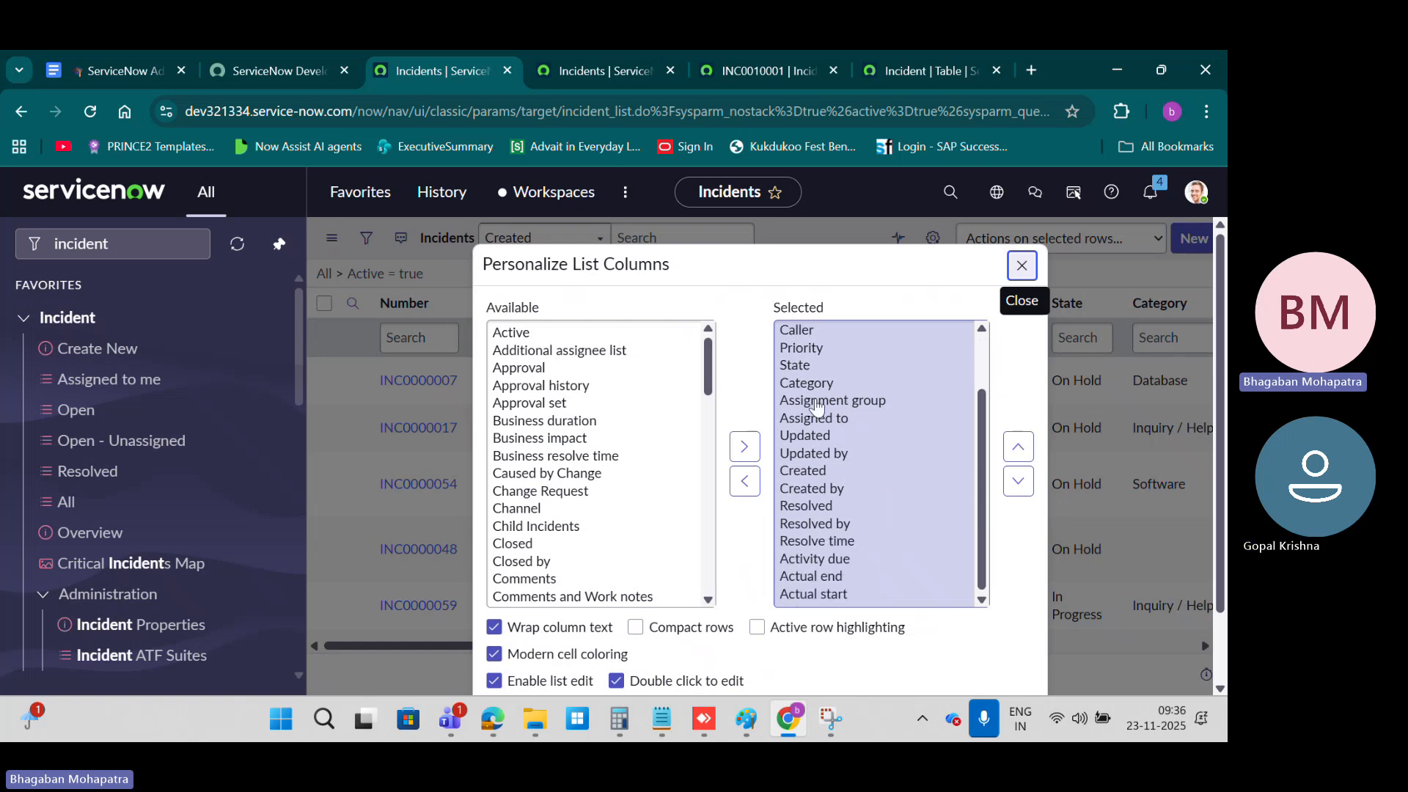
click(1021, 265)
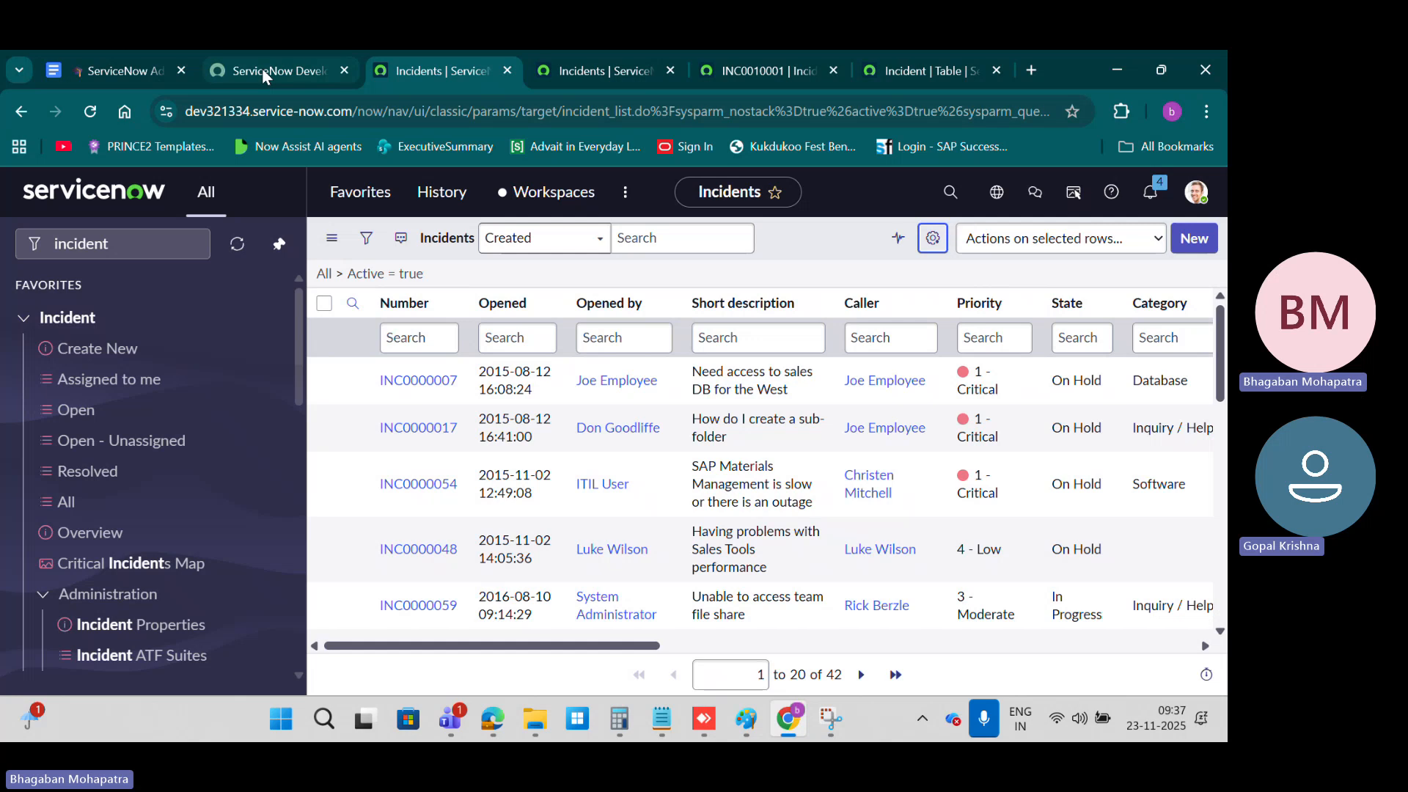
Step: Switch to the course notes in Google Docs and read the Configure Form Fields (Form Layout) section
click(138, 68)
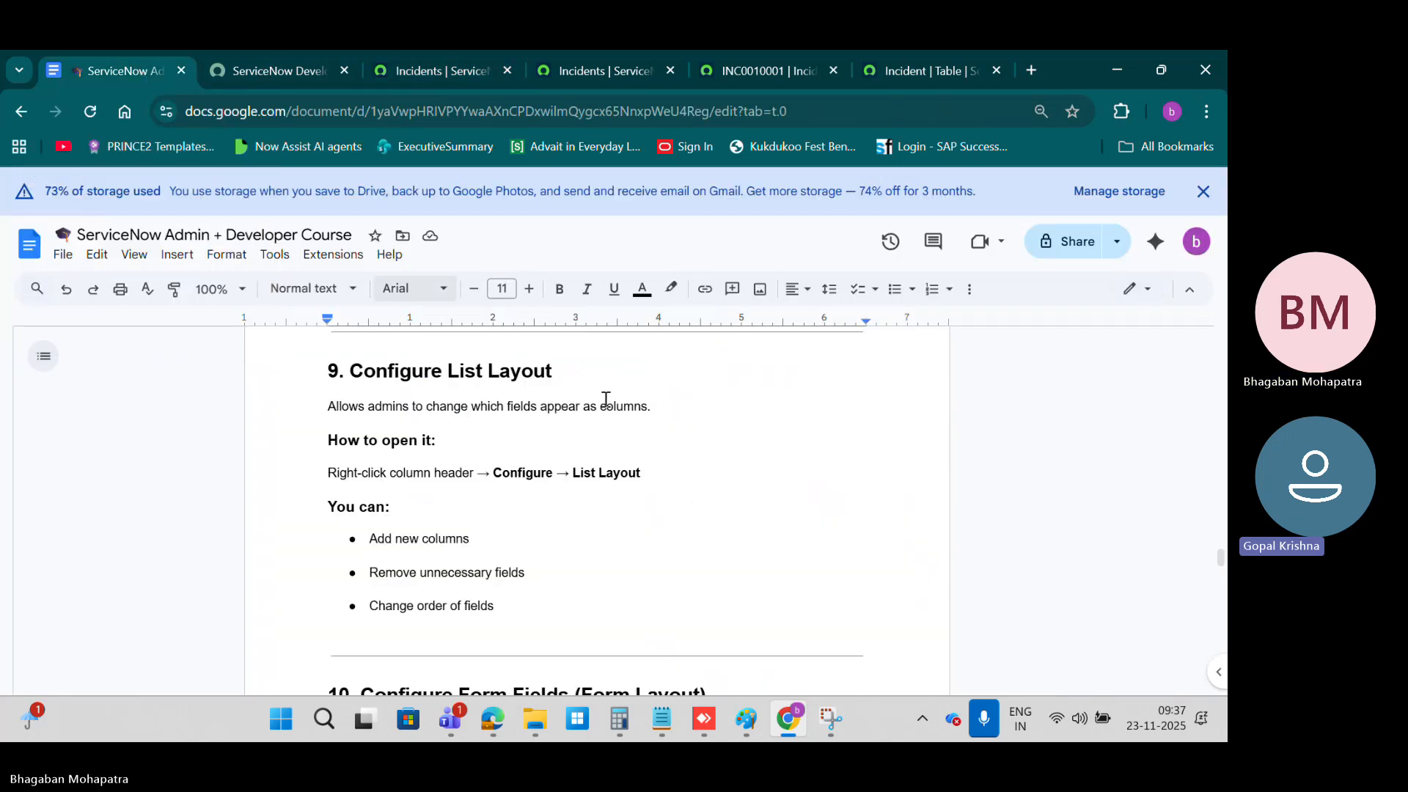
scroll(675, 499, down, 4)
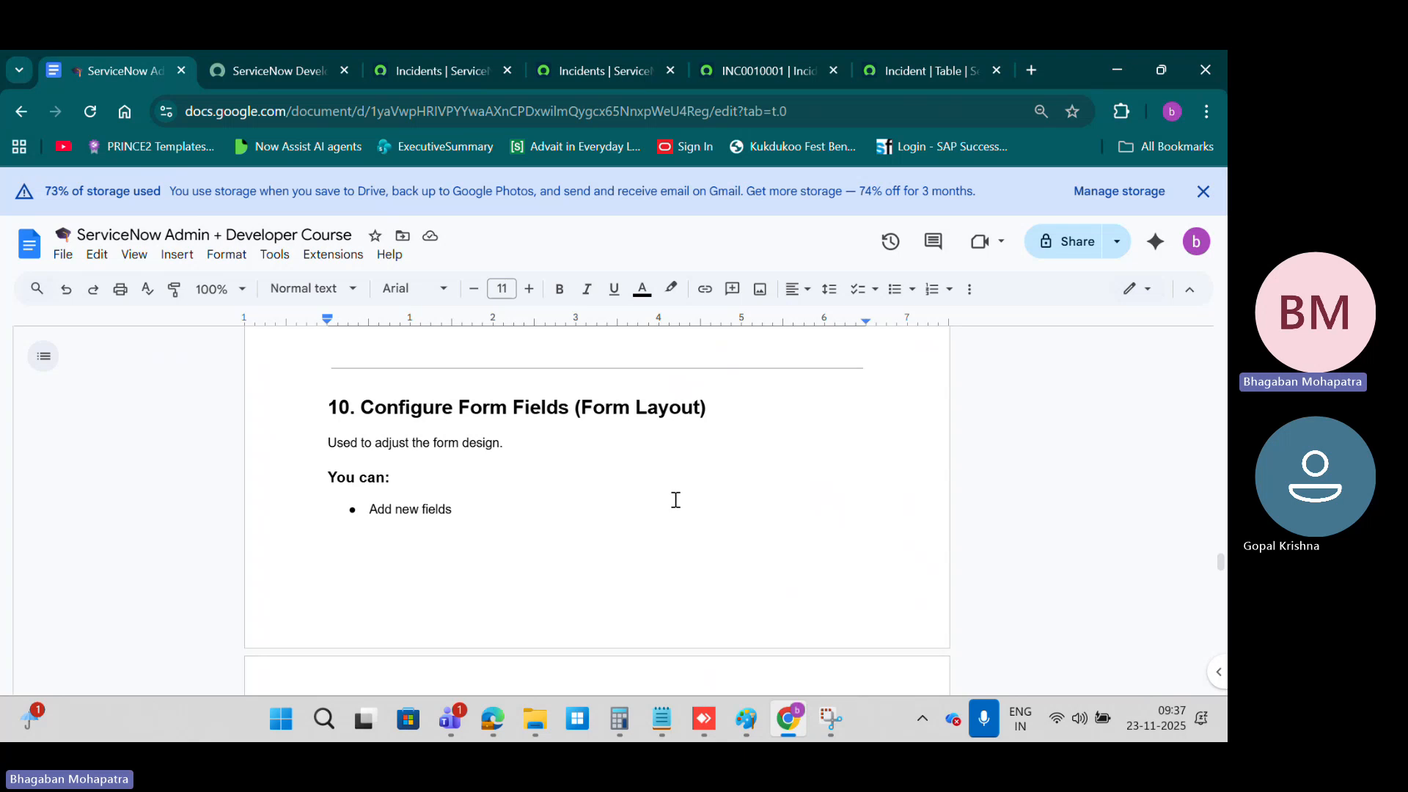
scroll(675, 499, down, 1)
scroll(676, 499, up, 1)
Step: Return to the incident list, open incident INC0000007, and look over the fields on its form
click(434, 79)
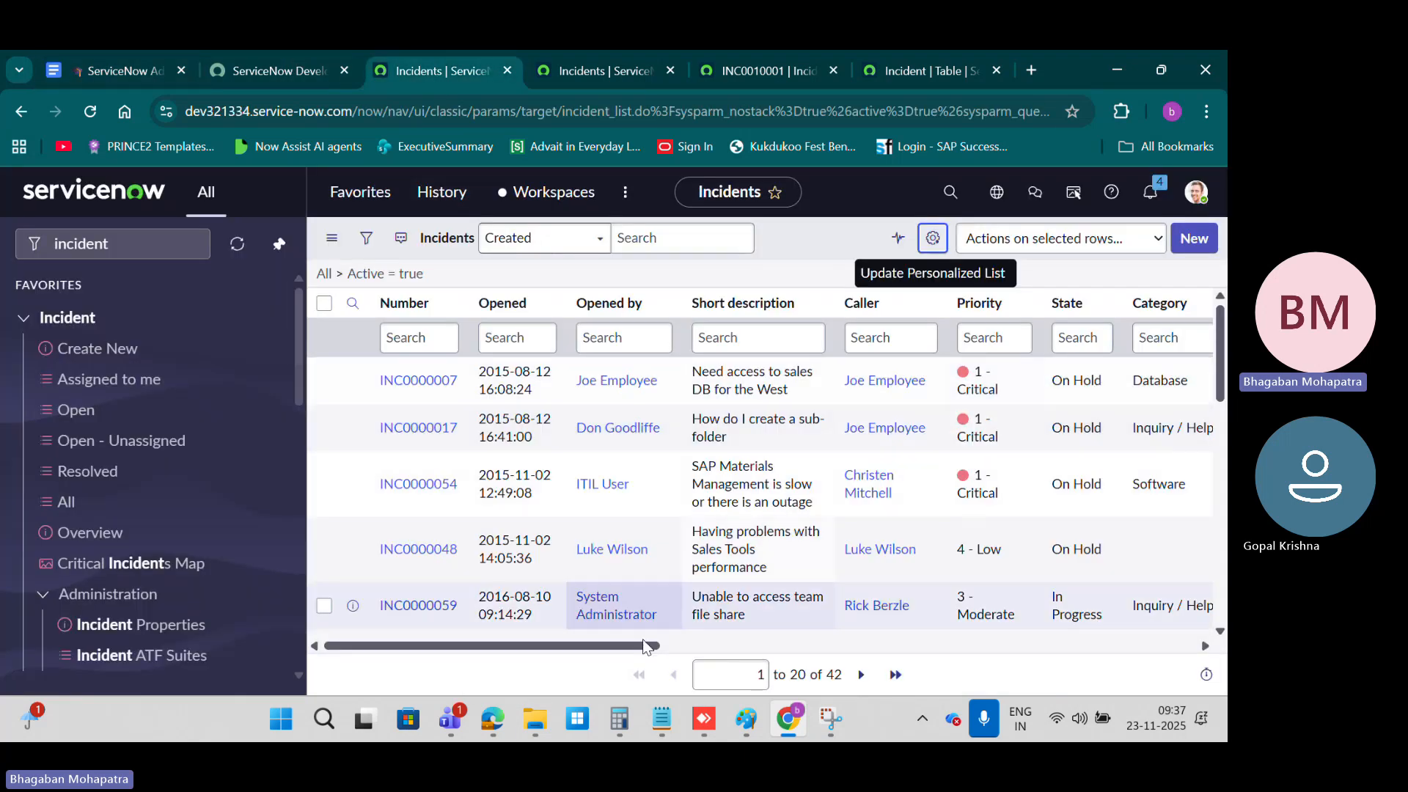
mouse_move(618, 650)
mouse_down()
mouse_move(1159, 649)
mouse_move(674, 631)
mouse_move(620, 648)
mouse_up()
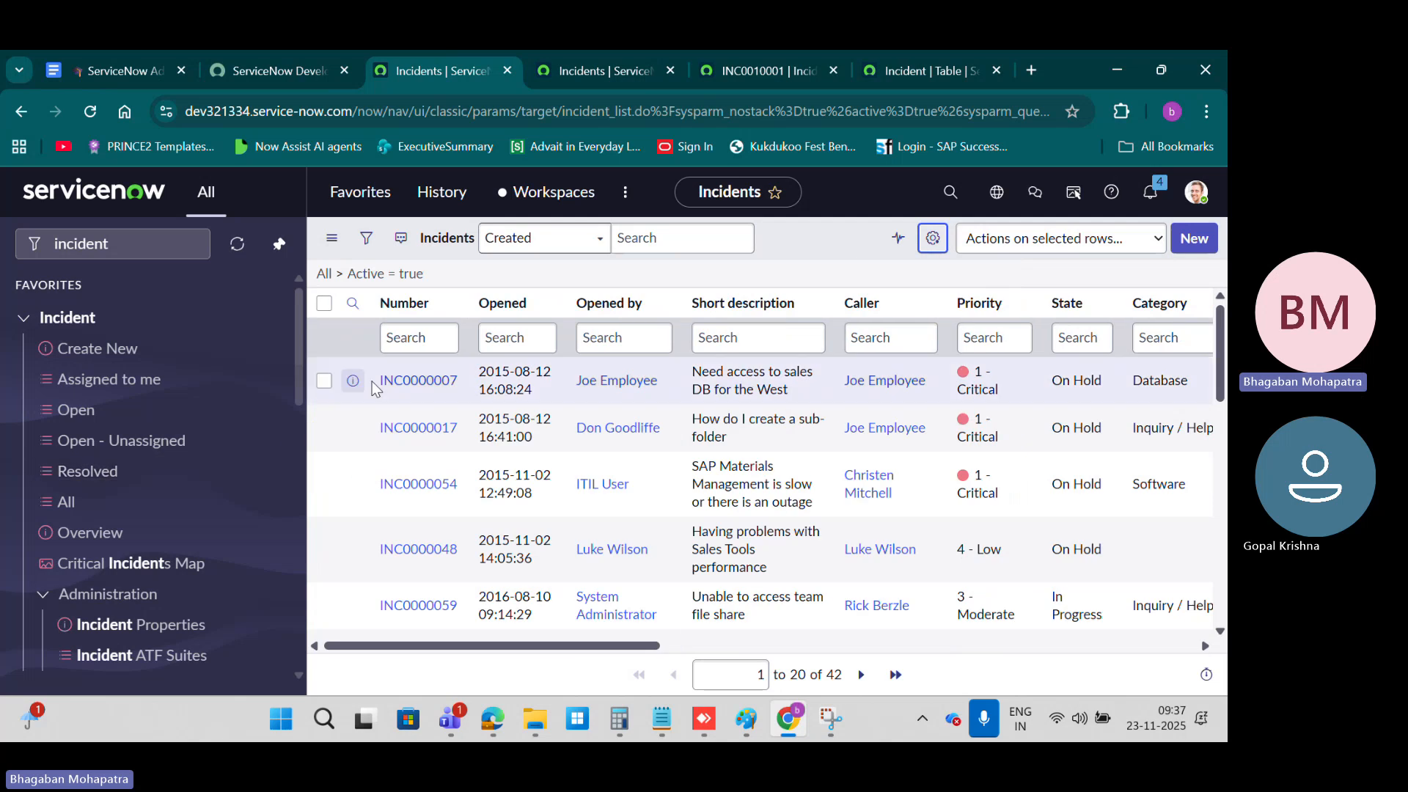
click(399, 382)
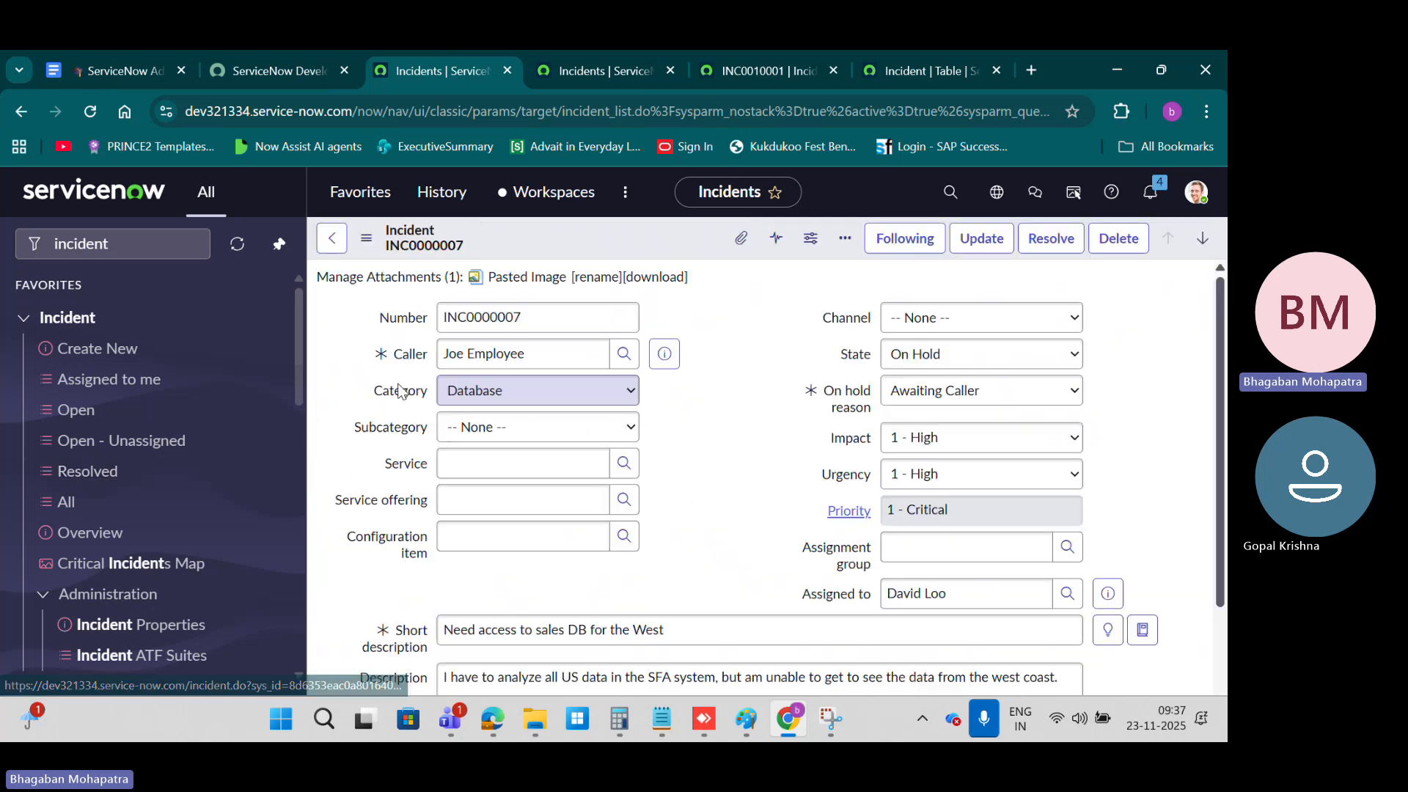
scroll(745, 413, down, 5)
scroll(745, 414, up, 5)
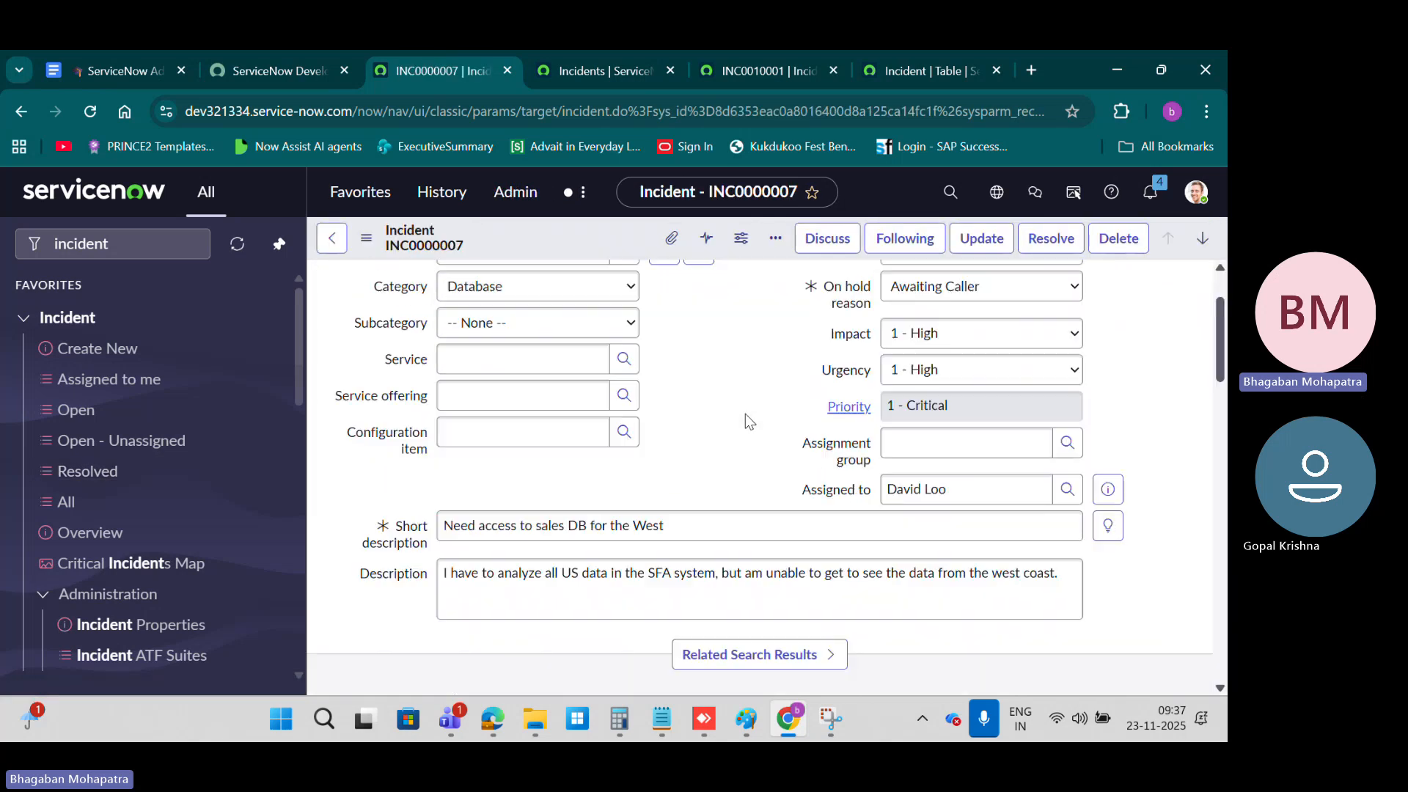
scroll(745, 413, down, 3)
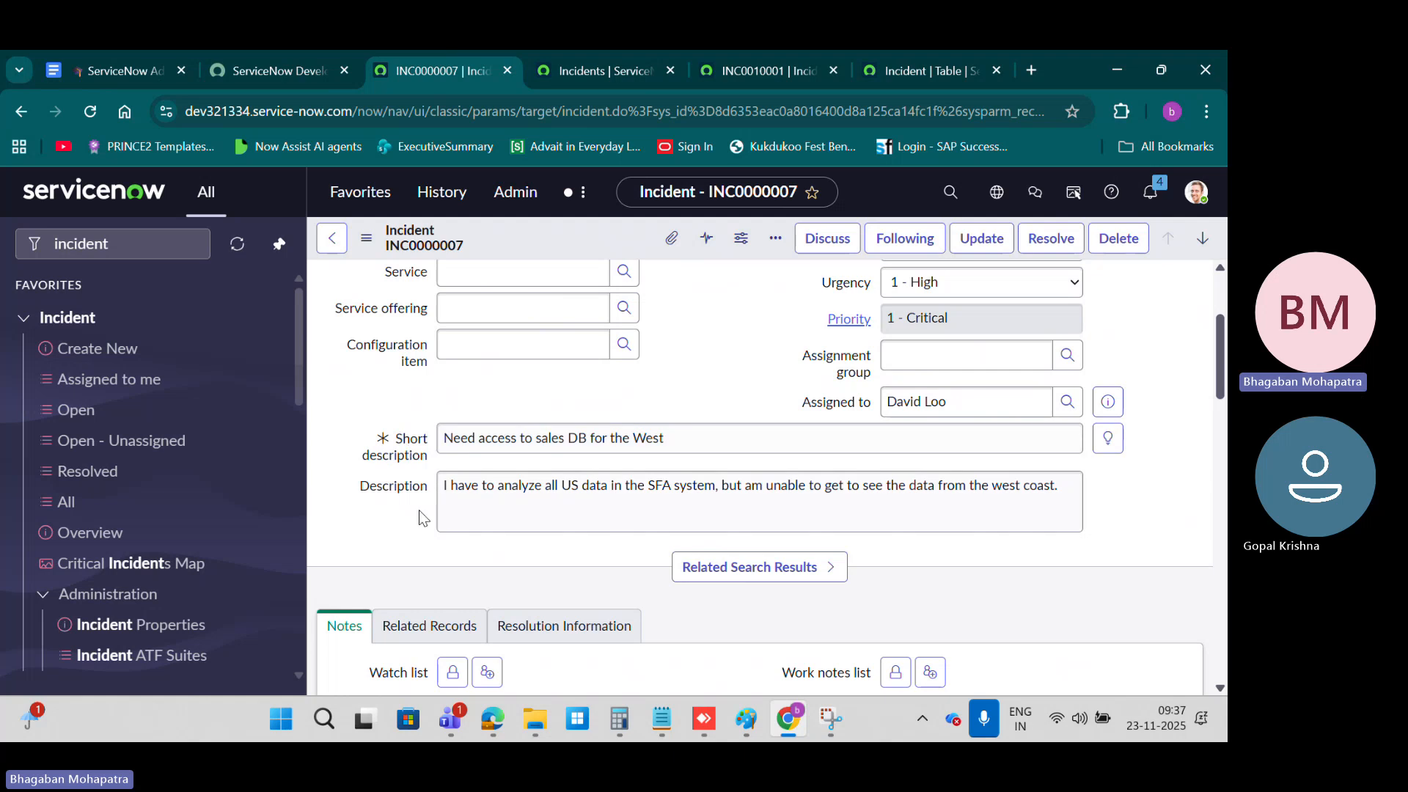
scroll(902, 469, up, 3)
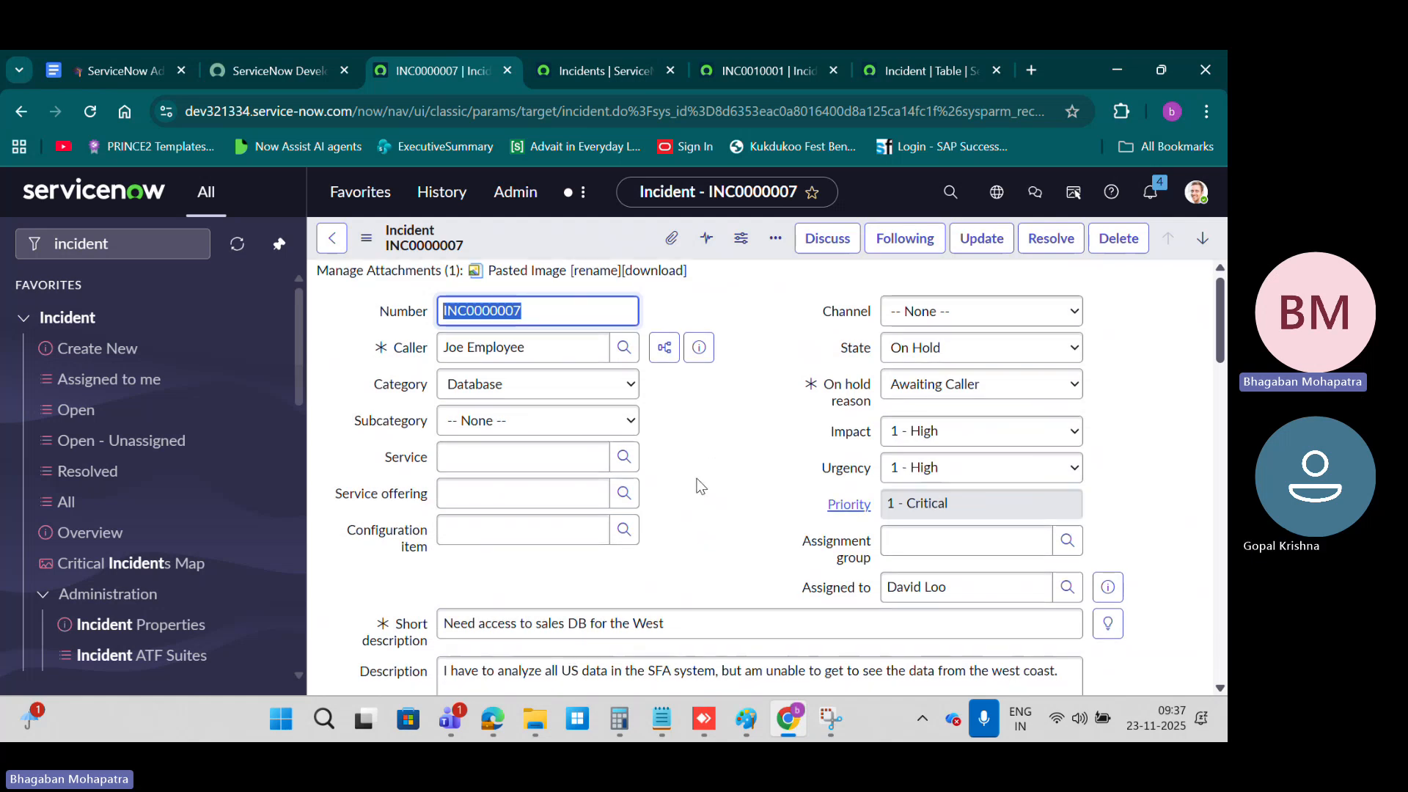
scroll(697, 484, down, 10)
scroll(698, 484, up, 10)
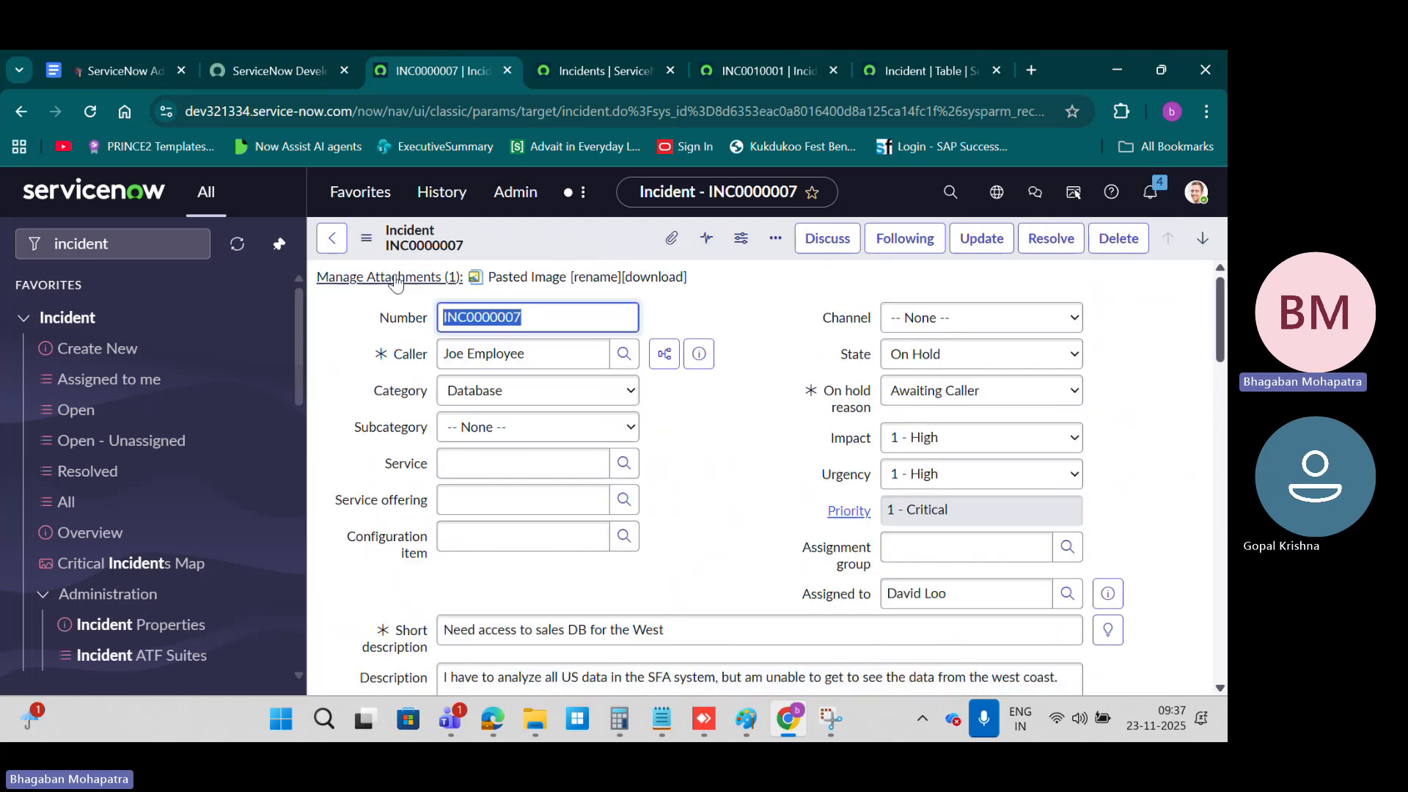
Step: Open the Form Layout configuration from the incident record, decline the Form Builder suggestion, and go back to the record
click(366, 239)
mouse_move(448, 605)
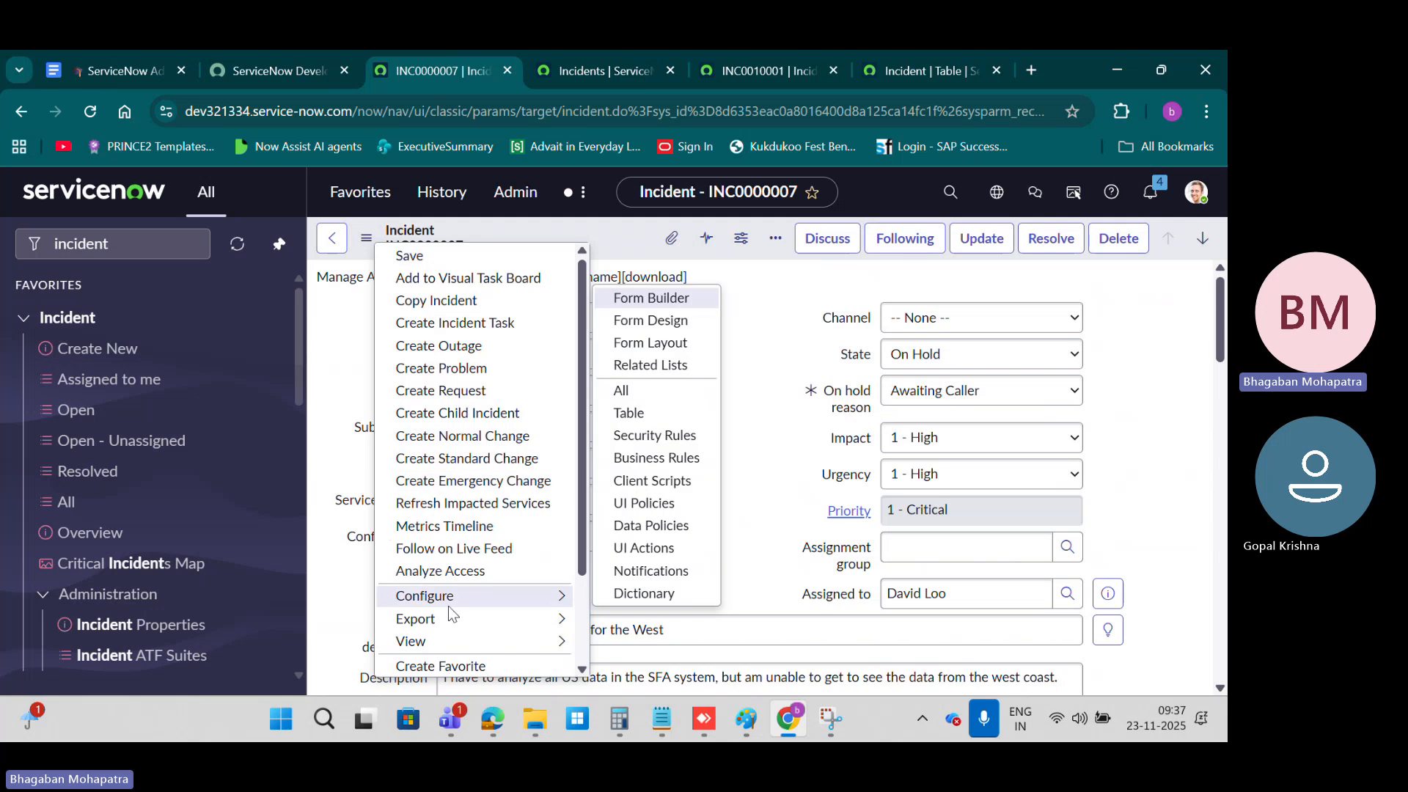
click(683, 348)
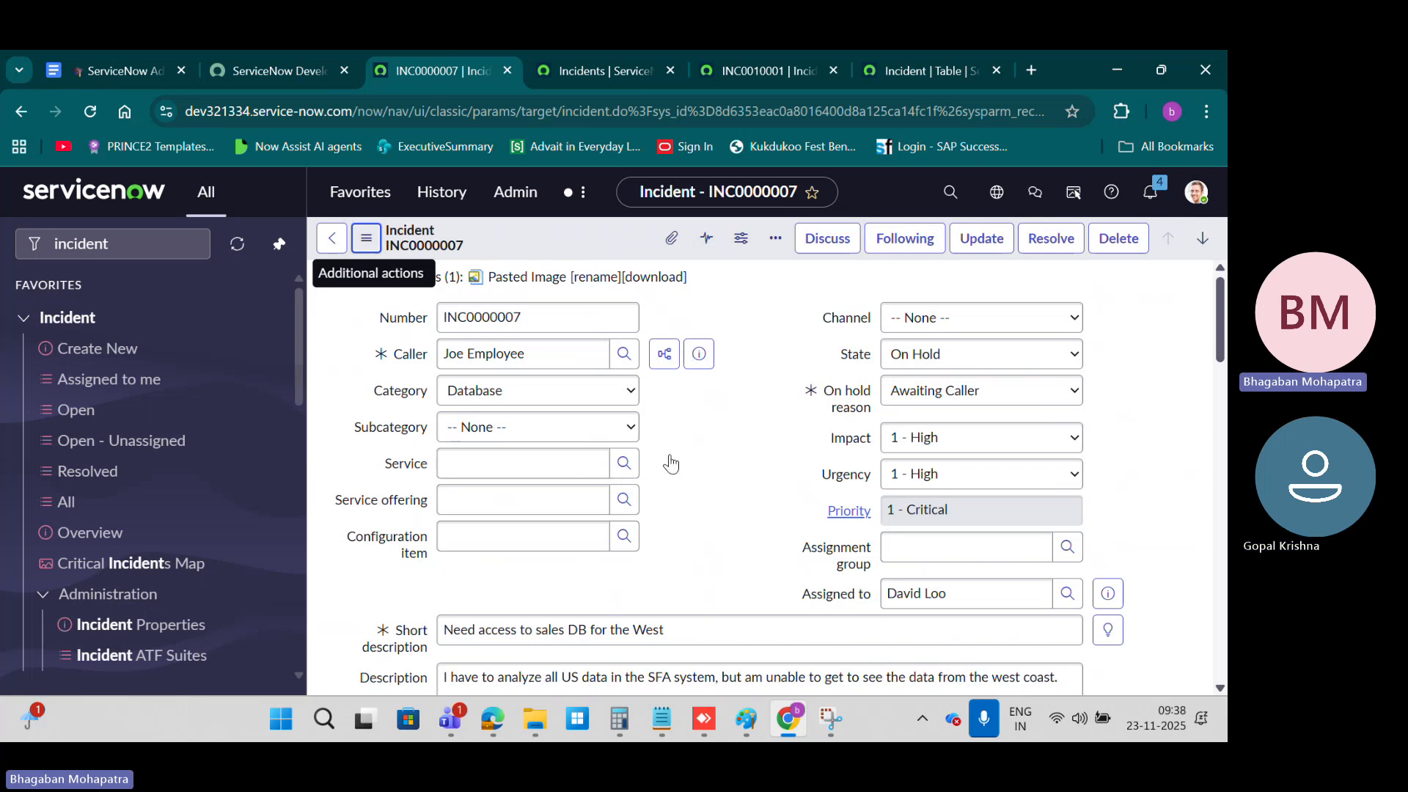
click(331, 237)
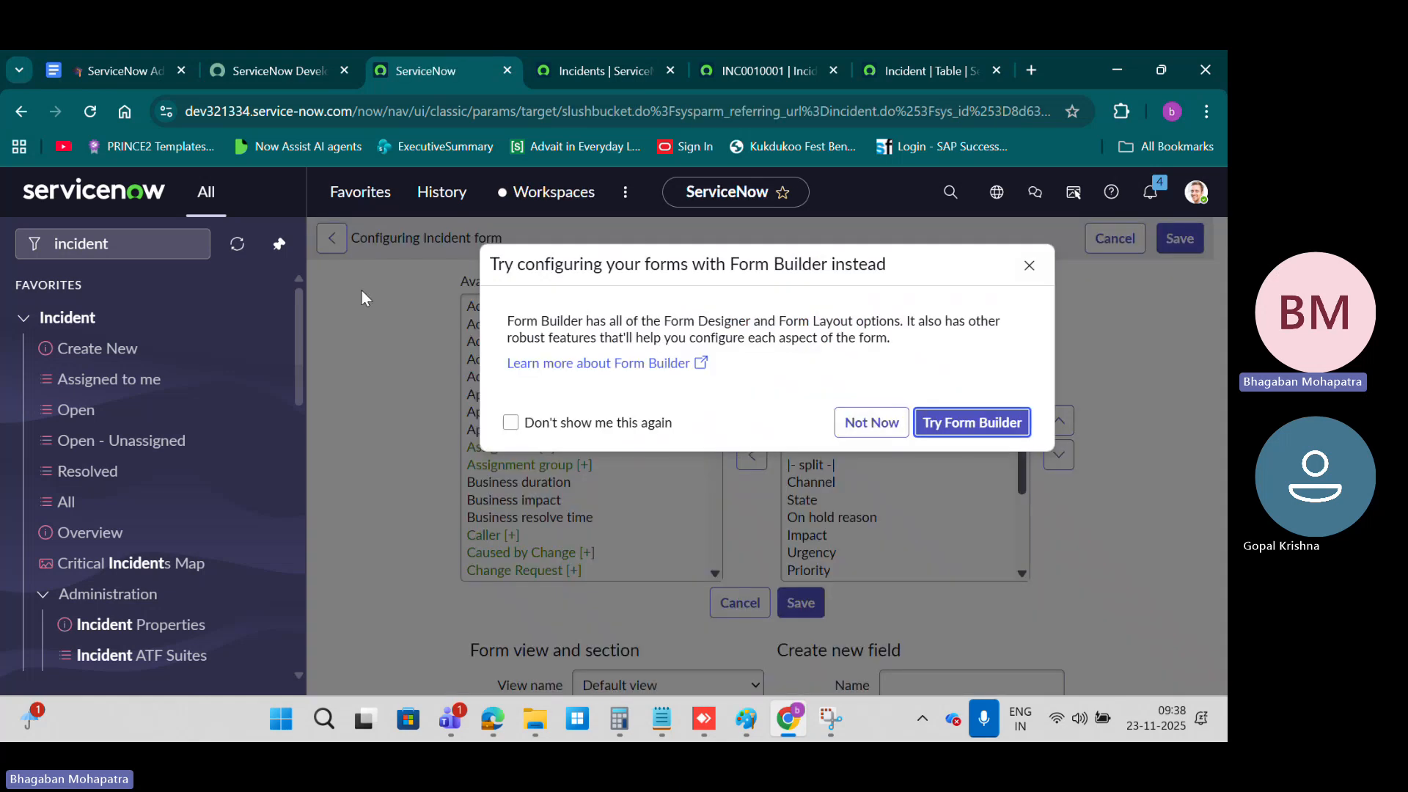
click(871, 422)
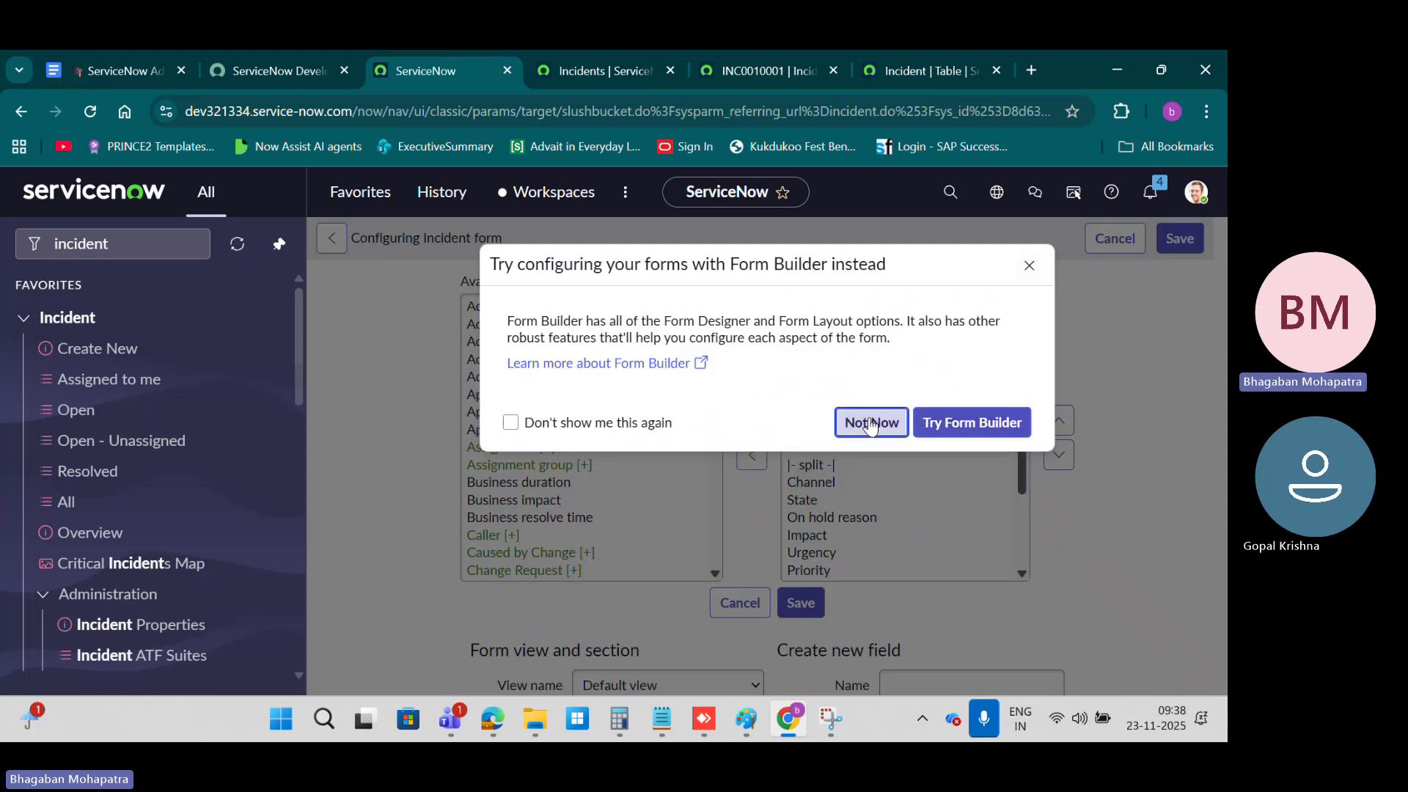
click(328, 243)
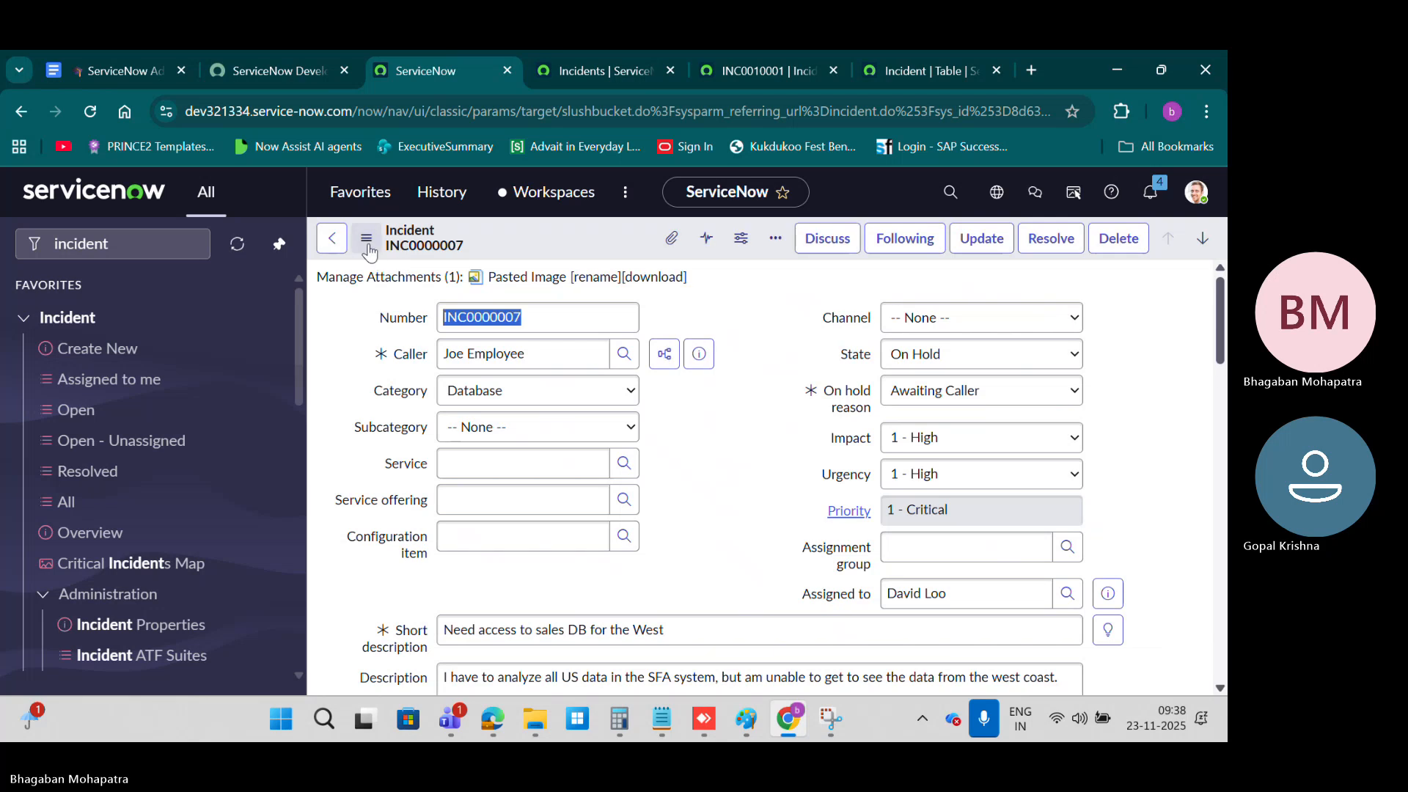
Step: Reopen the Incident form's Form Layout configuration and review the selected fields through Contextual Search Results
click(368, 242)
mouse_move(513, 595)
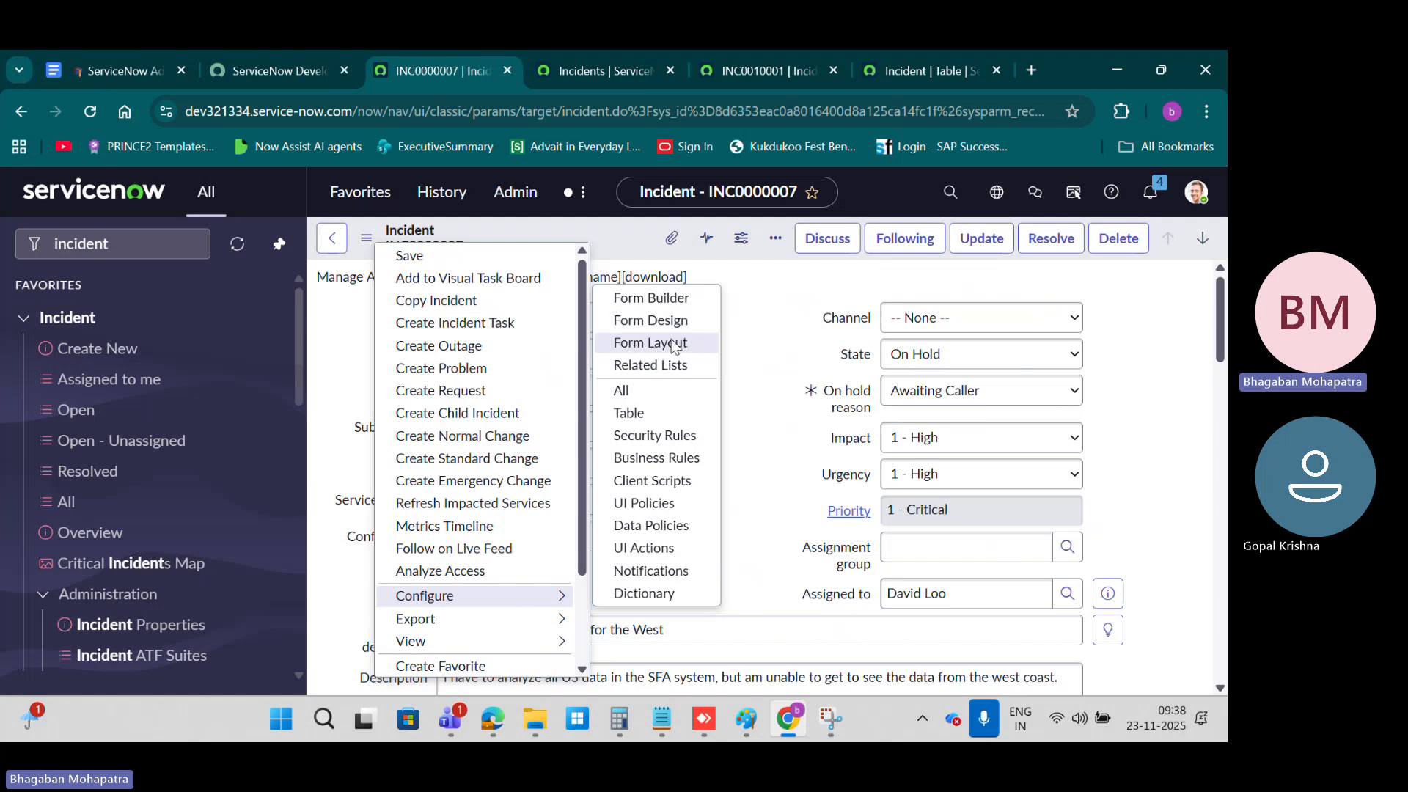
key(Escape)
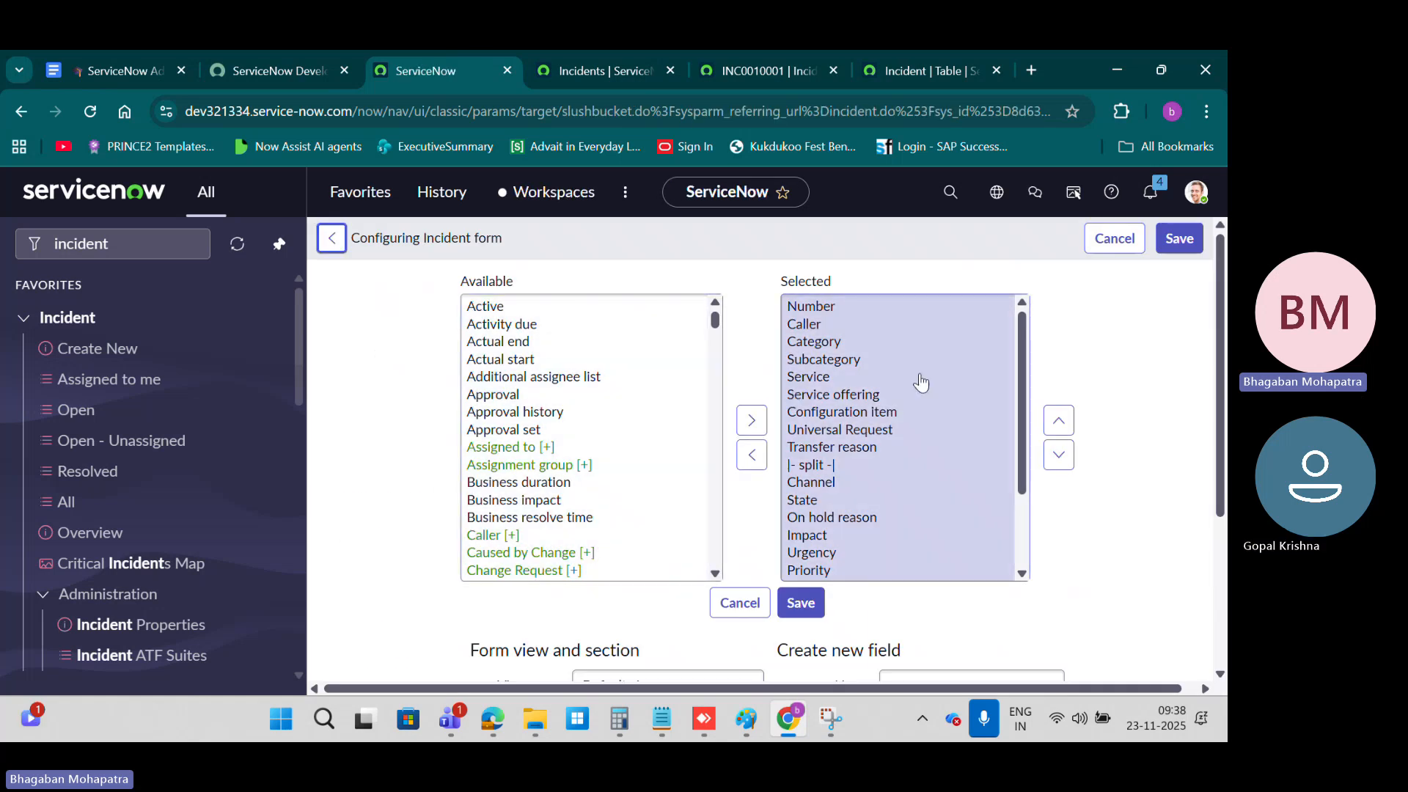
scroll(921, 381, down, 2)
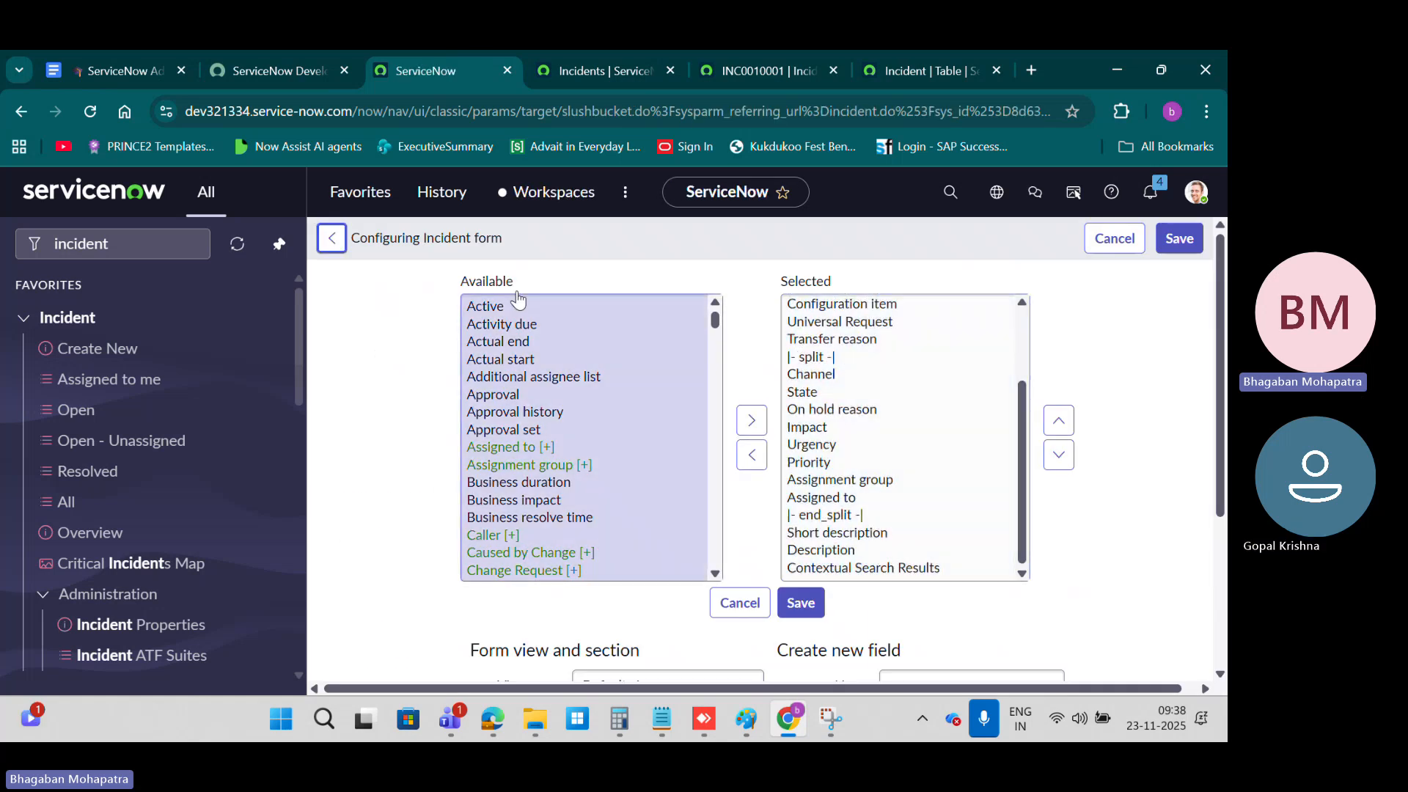
Step: Open incident INC0000007 in a separate browser tab and look through its form
middle_click(70, 409)
click(513, 71)
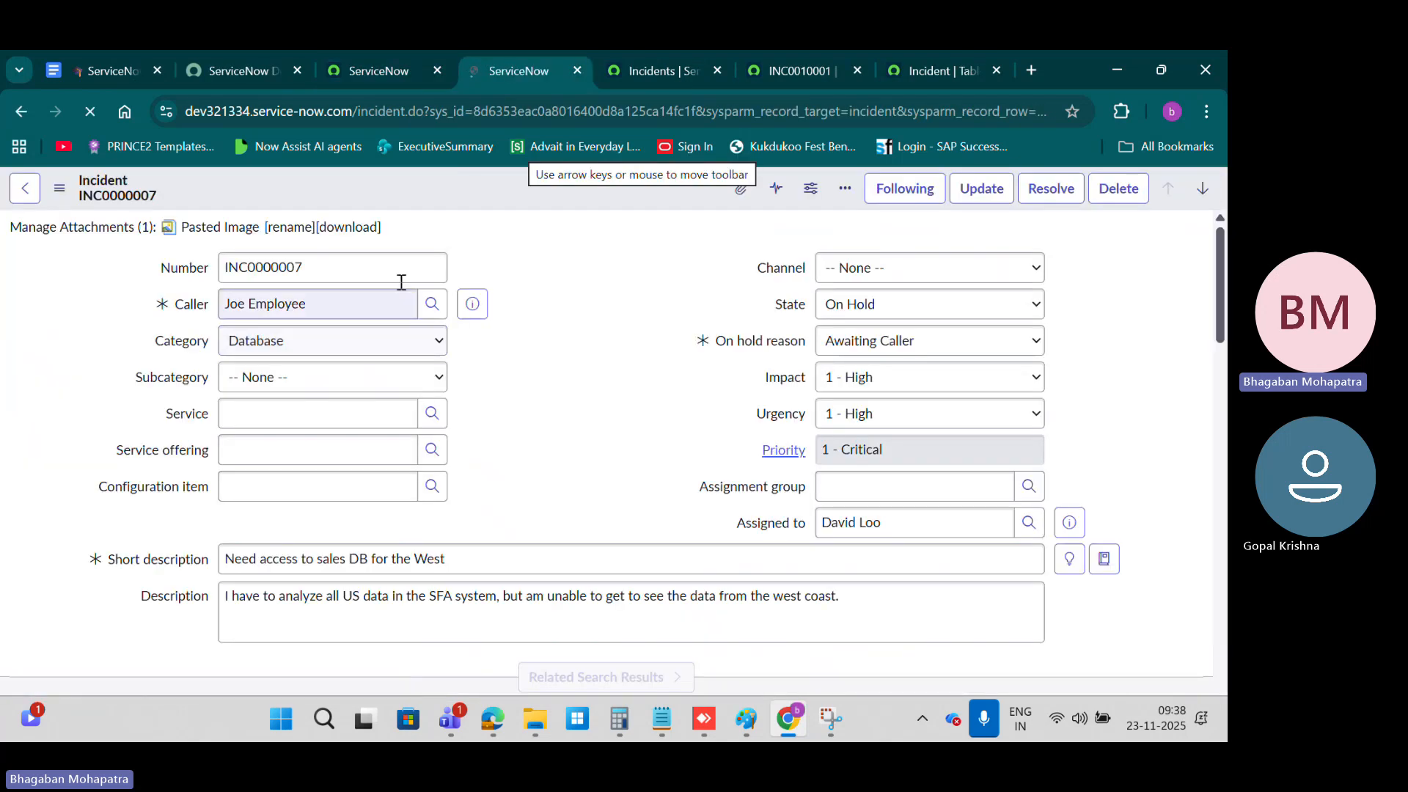
scroll(645, 440, down, 3)
scroll(645, 406, down, 2)
scroll(644, 406, up, 4)
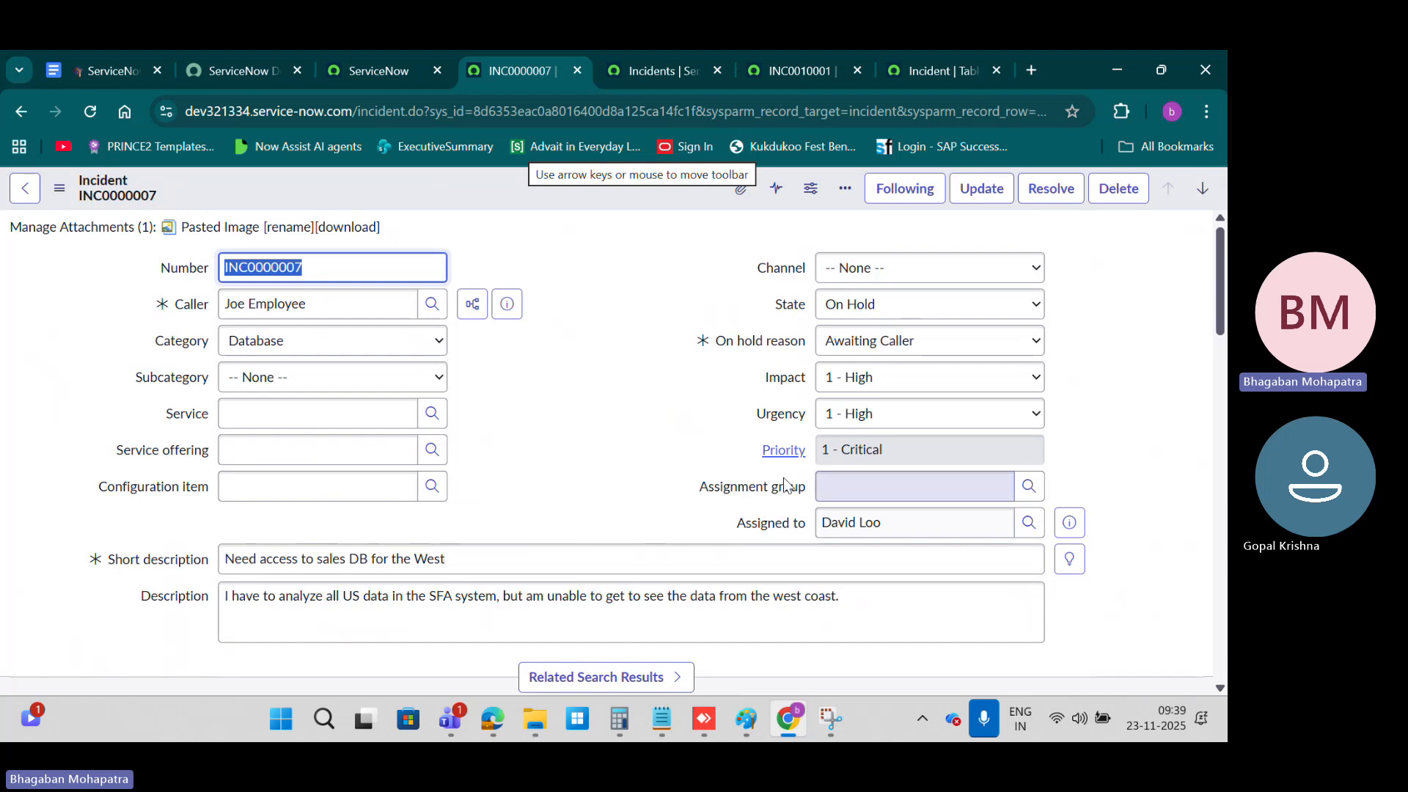
Step: Compare the selected fields and split markers in the Incident form layout with their arrangement on the INC0000007 form
click(374, 71)
scroll(872, 400, up, 3)
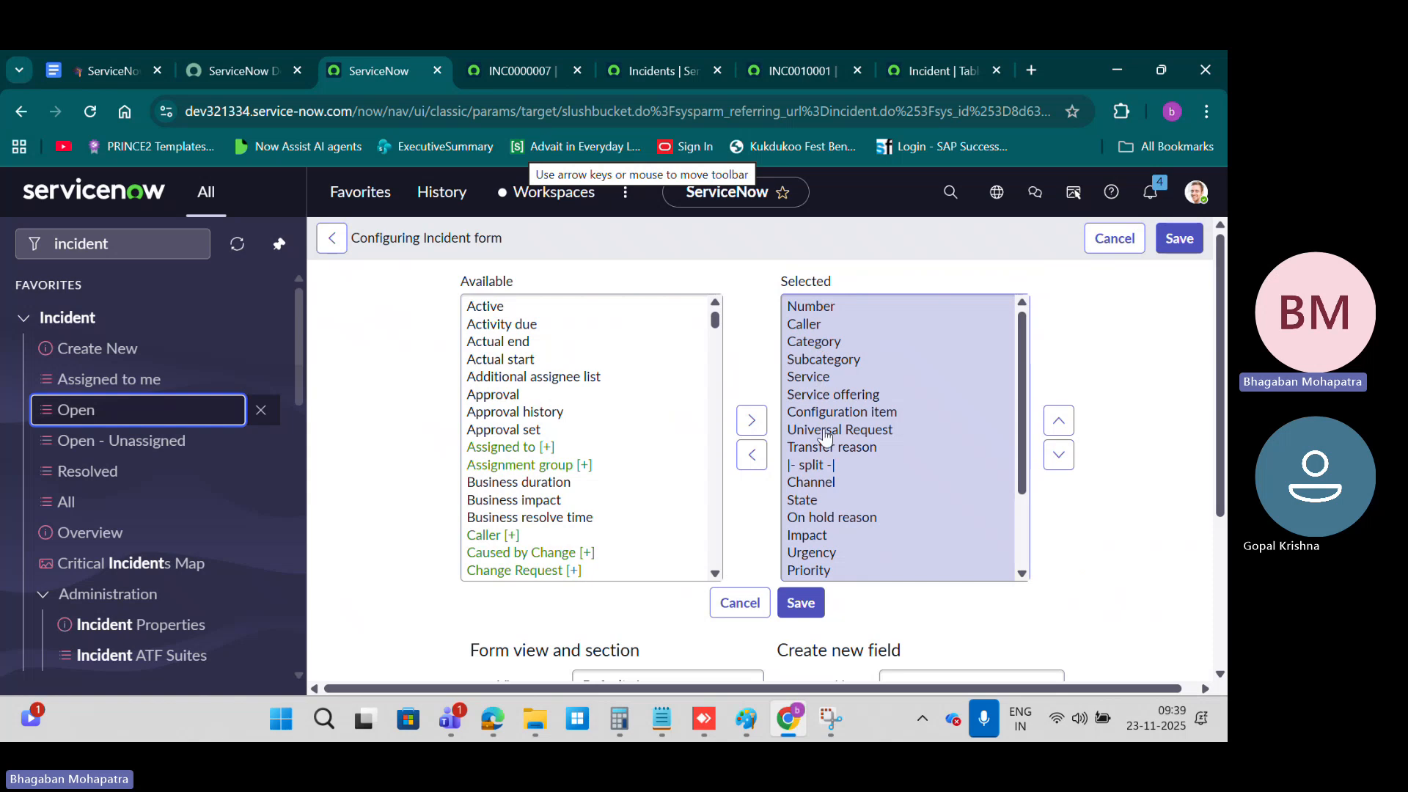
click(519, 71)
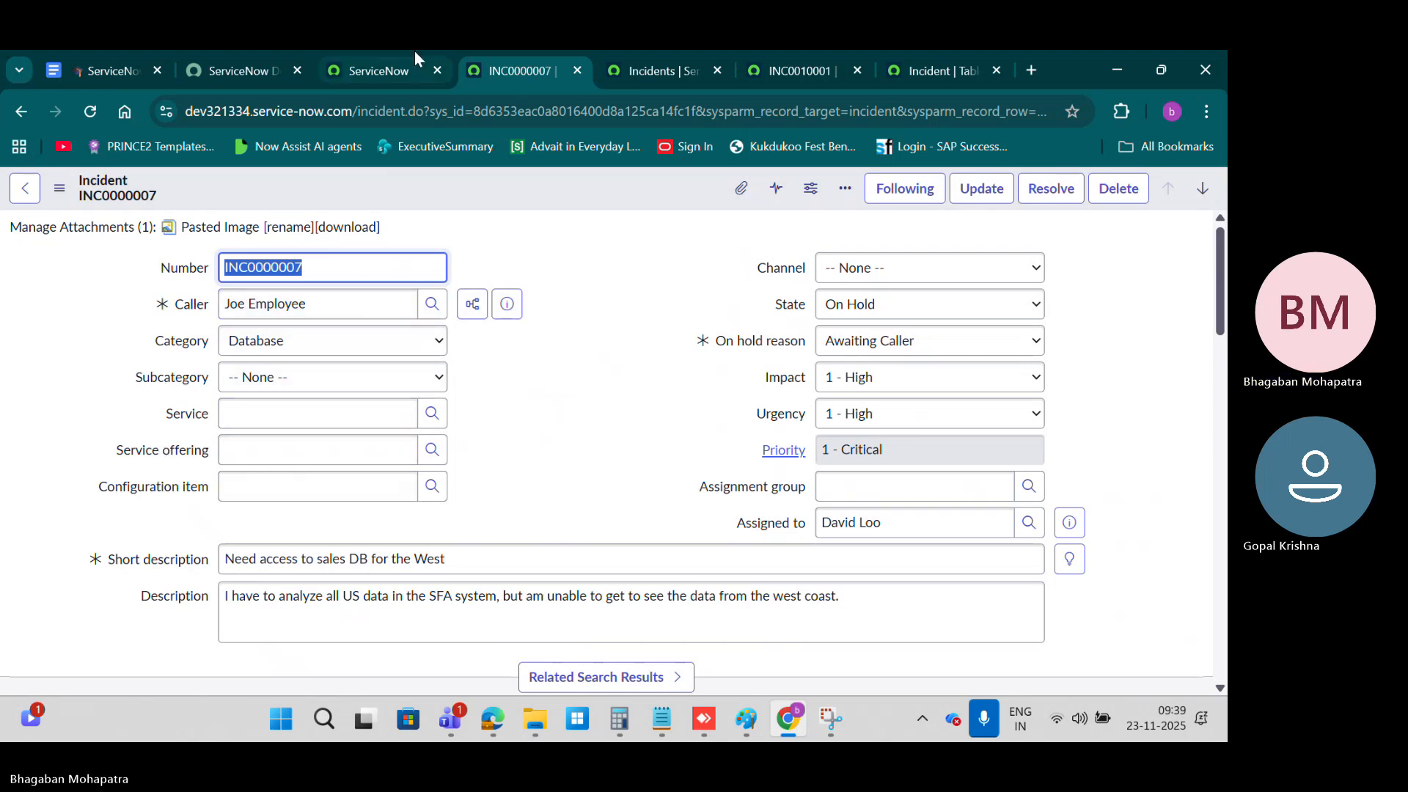
click(388, 70)
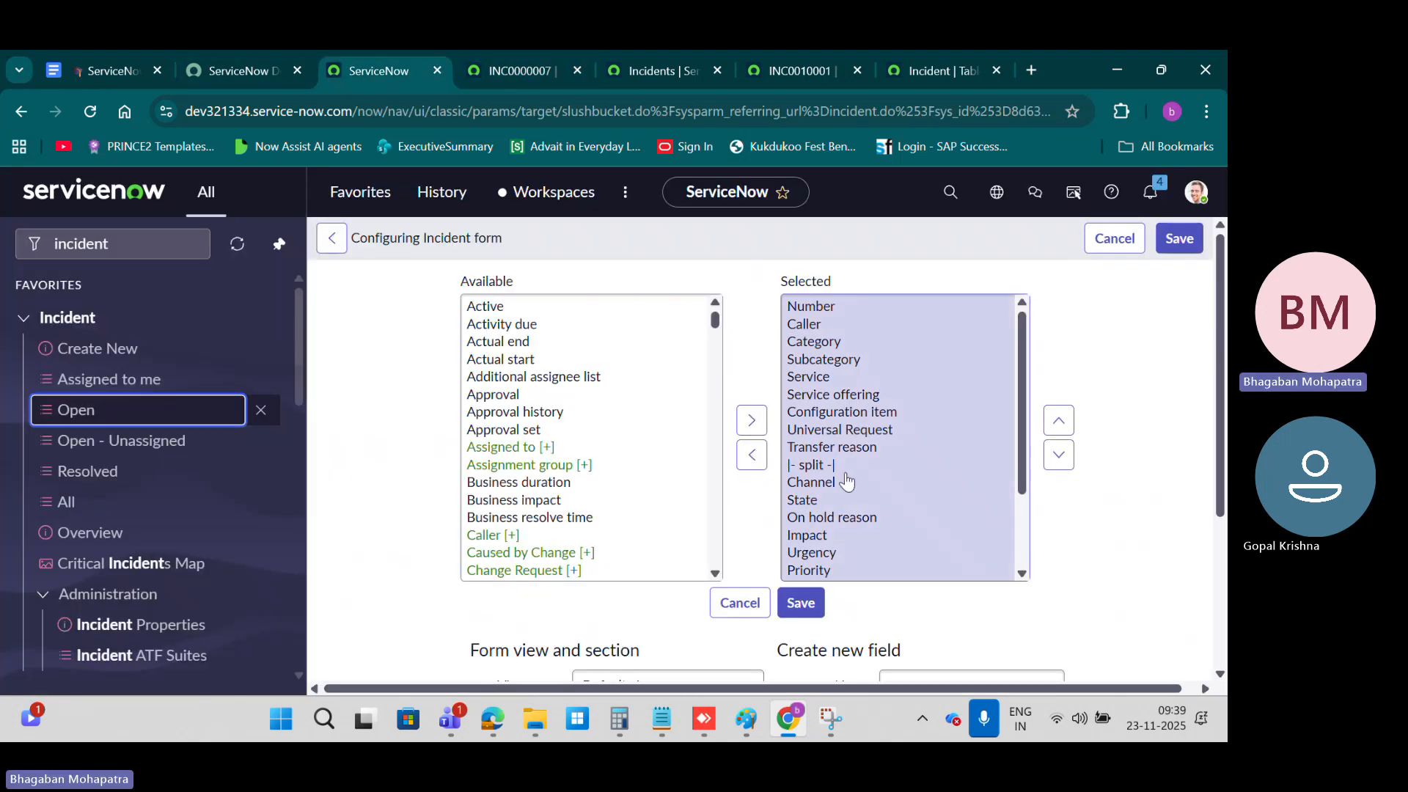
scroll(847, 480, down, 3)
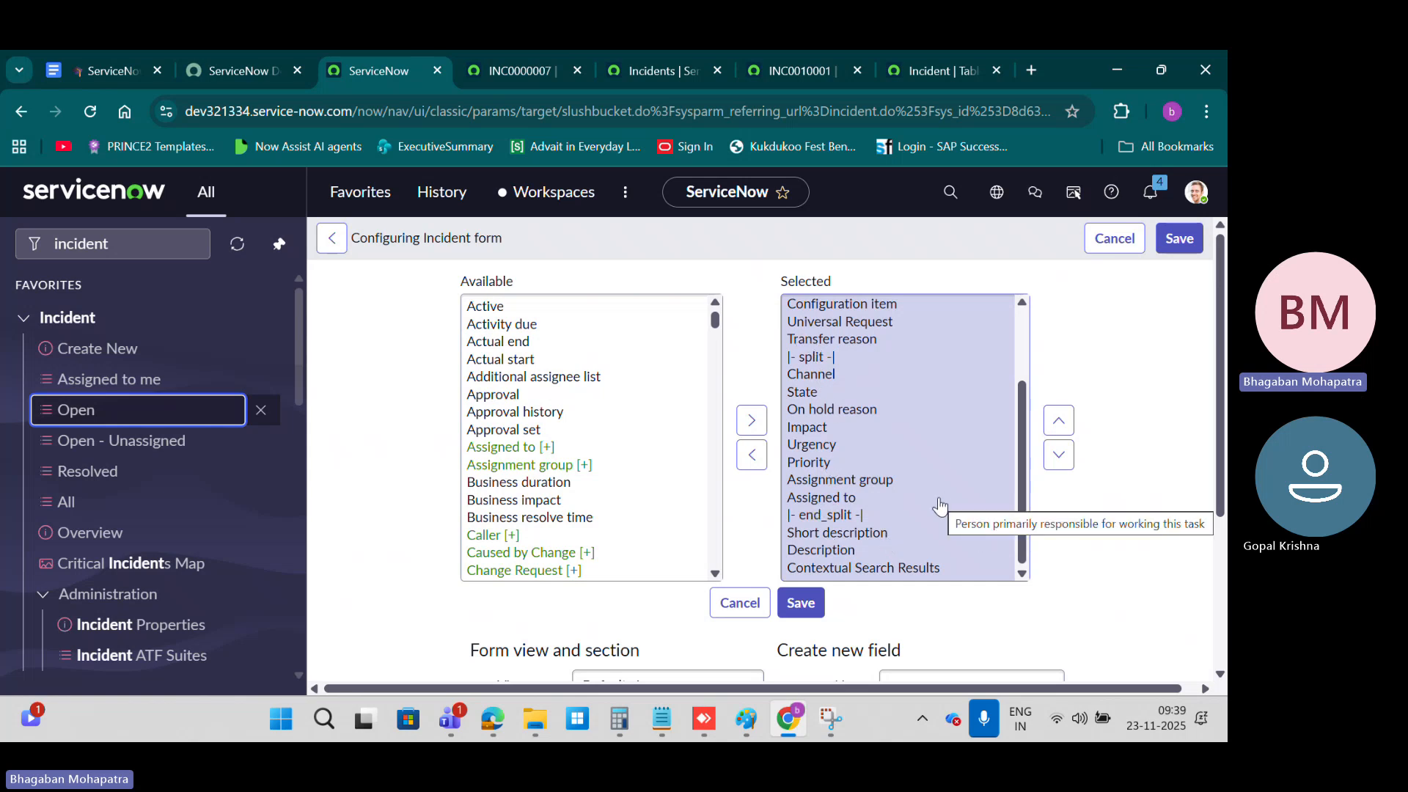
click(541, 69)
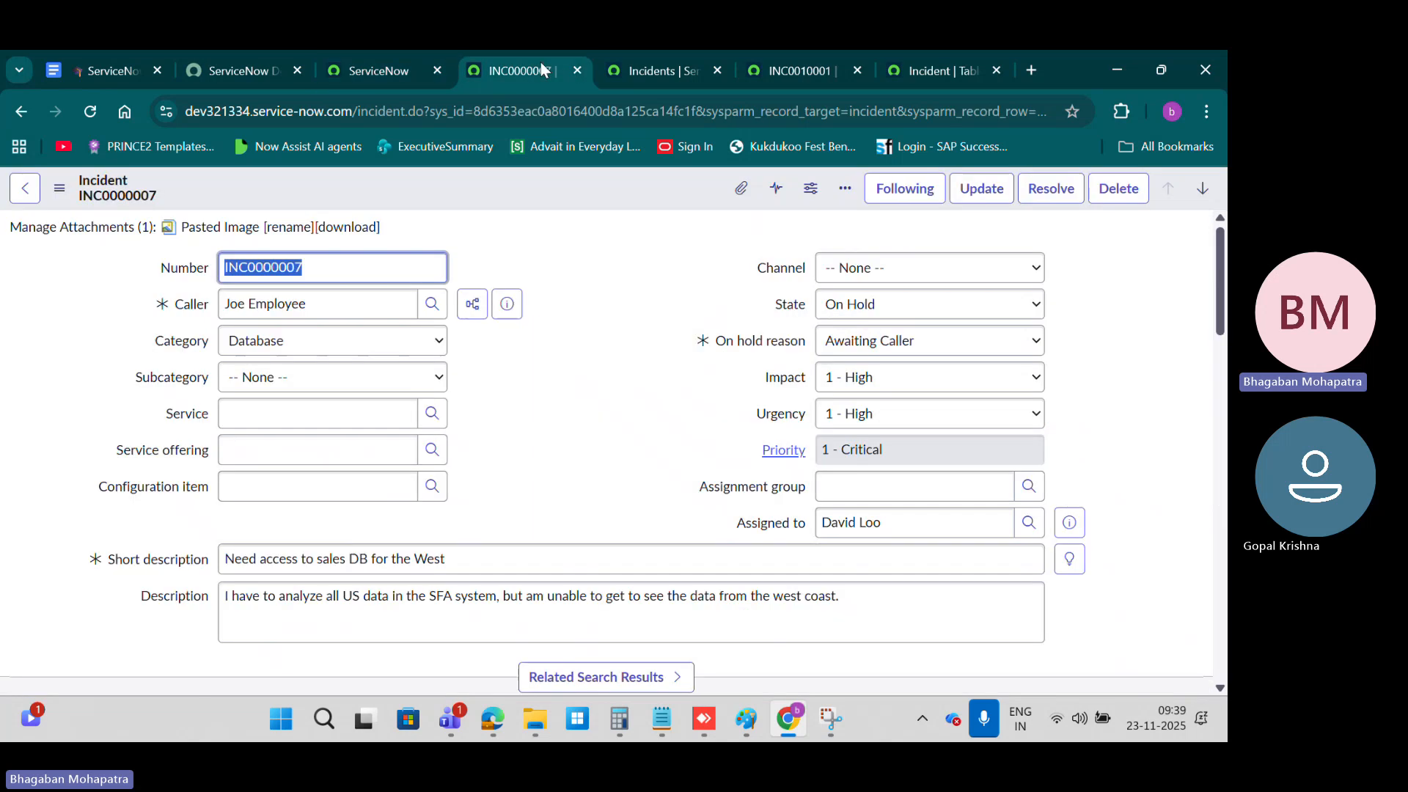
scroll(521, 399, down, 3)
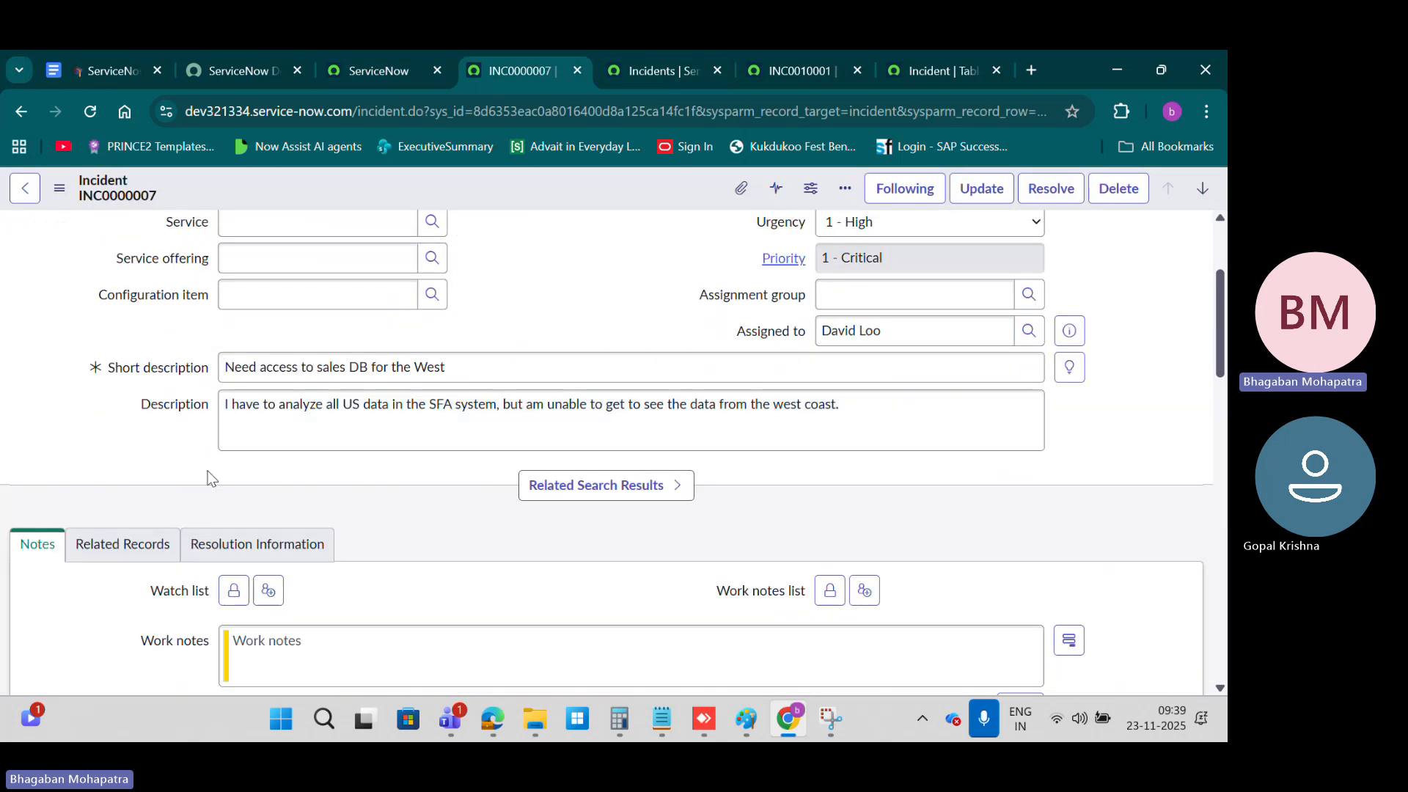
click(387, 65)
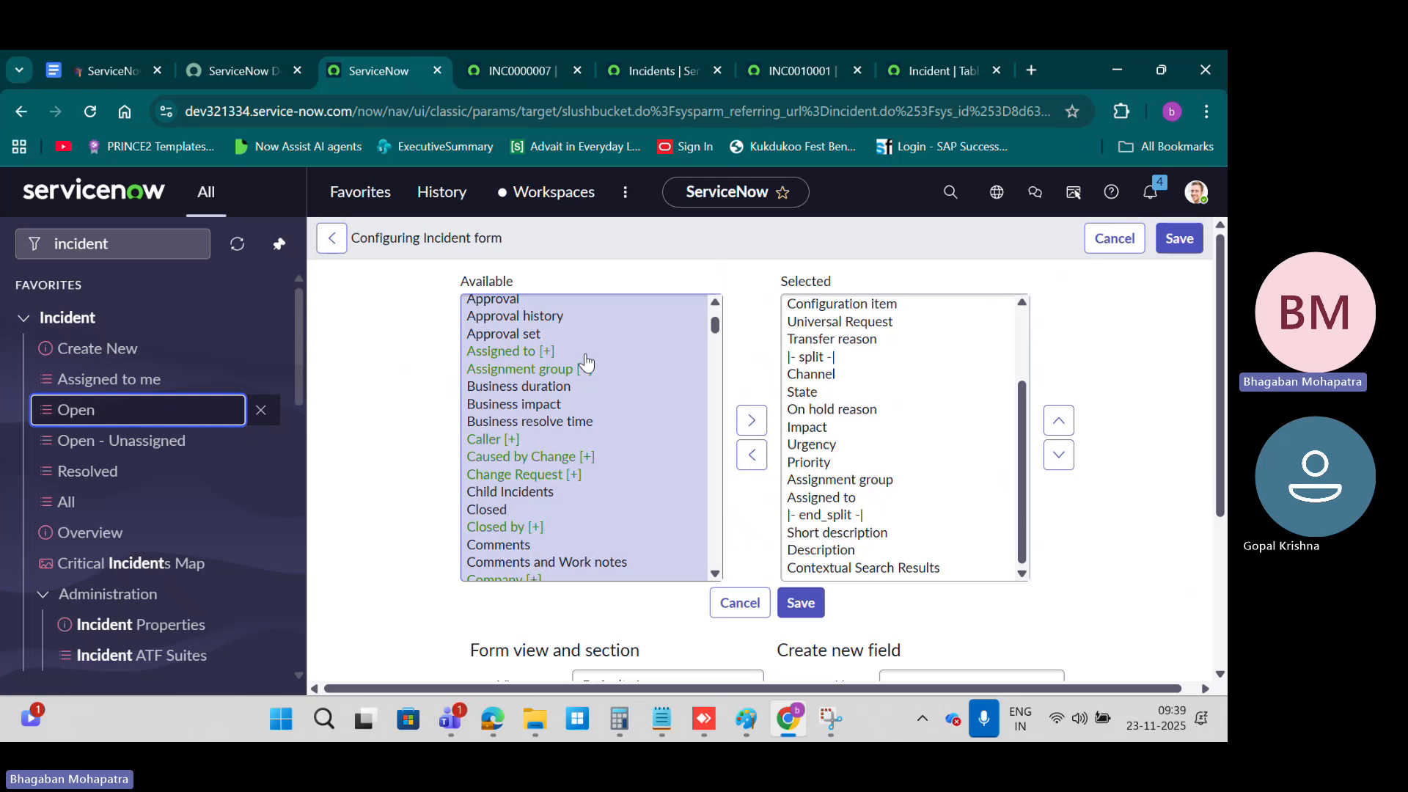
Step: Look through the available Incident fields in the form layout configuration
scroll(587, 362, down, 2)
scroll(586, 360, down, 2)
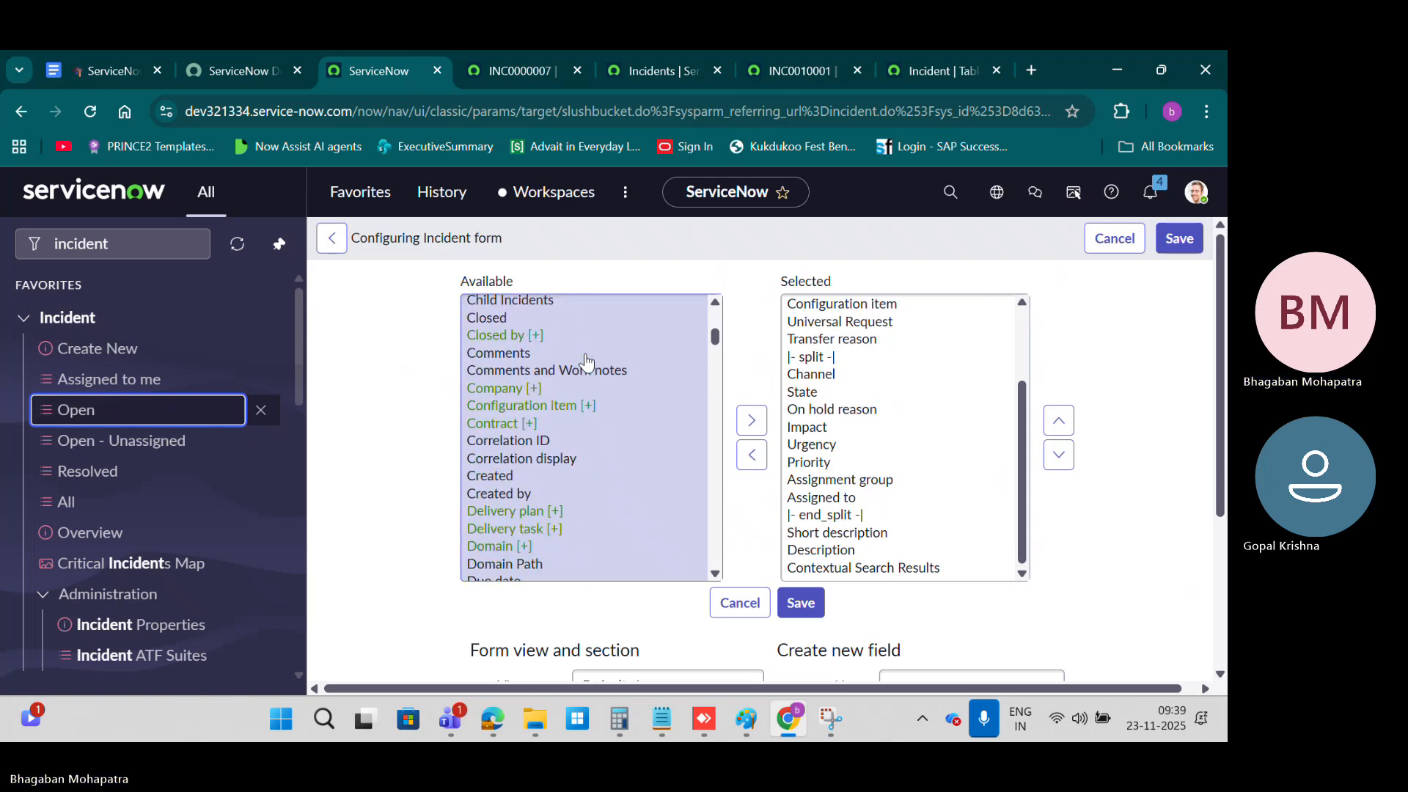
scroll(587, 382, down, 1)
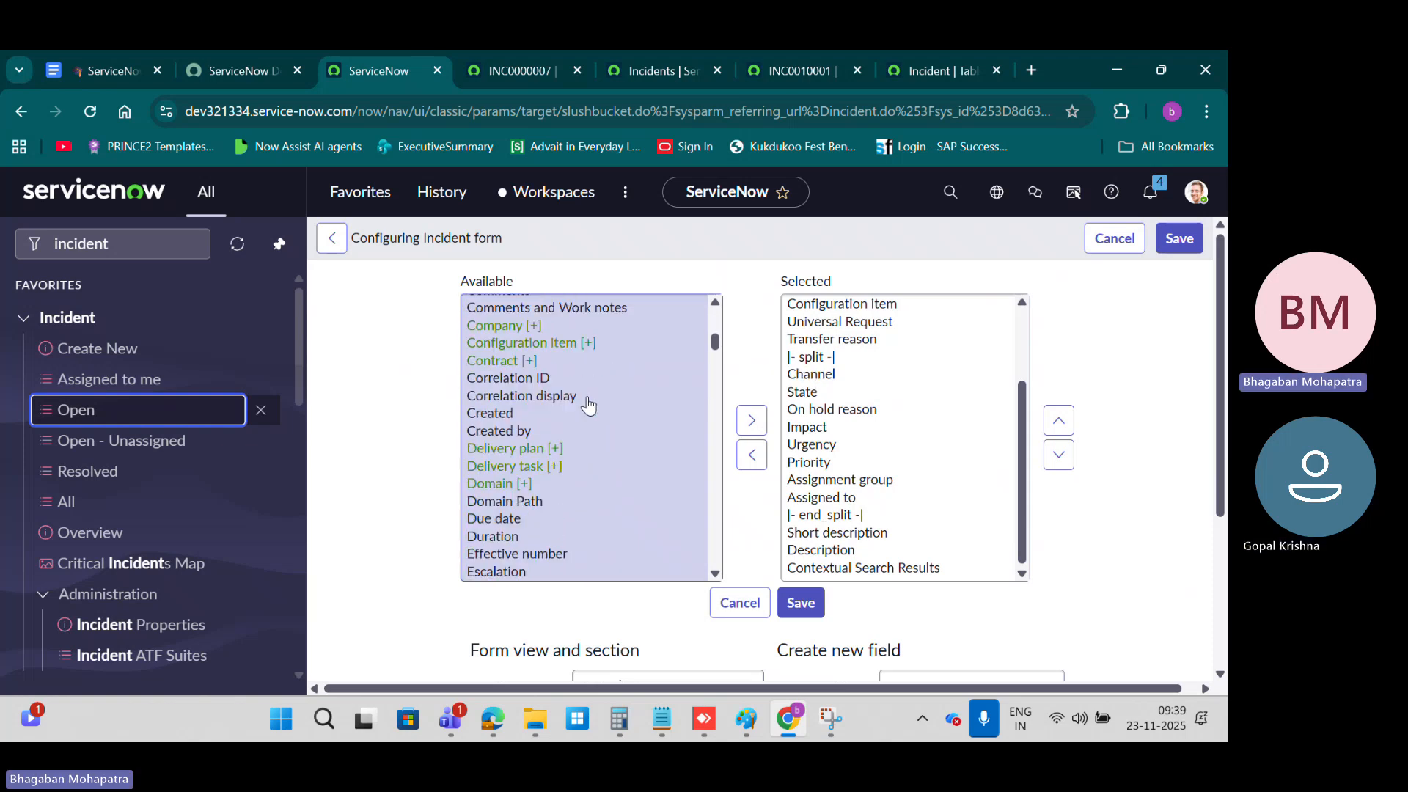
scroll(587, 402, down, 3)
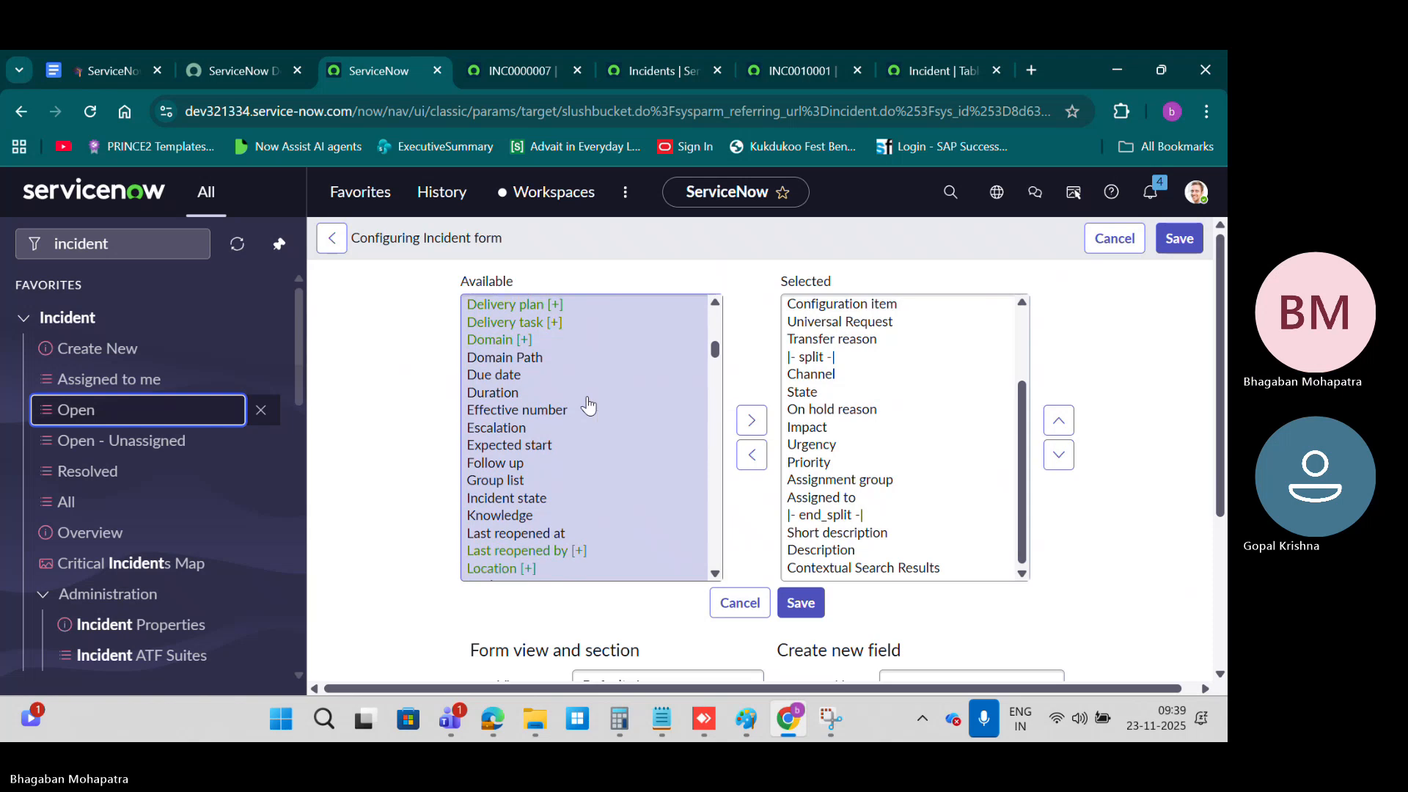
scroll(587, 403, down, 5)
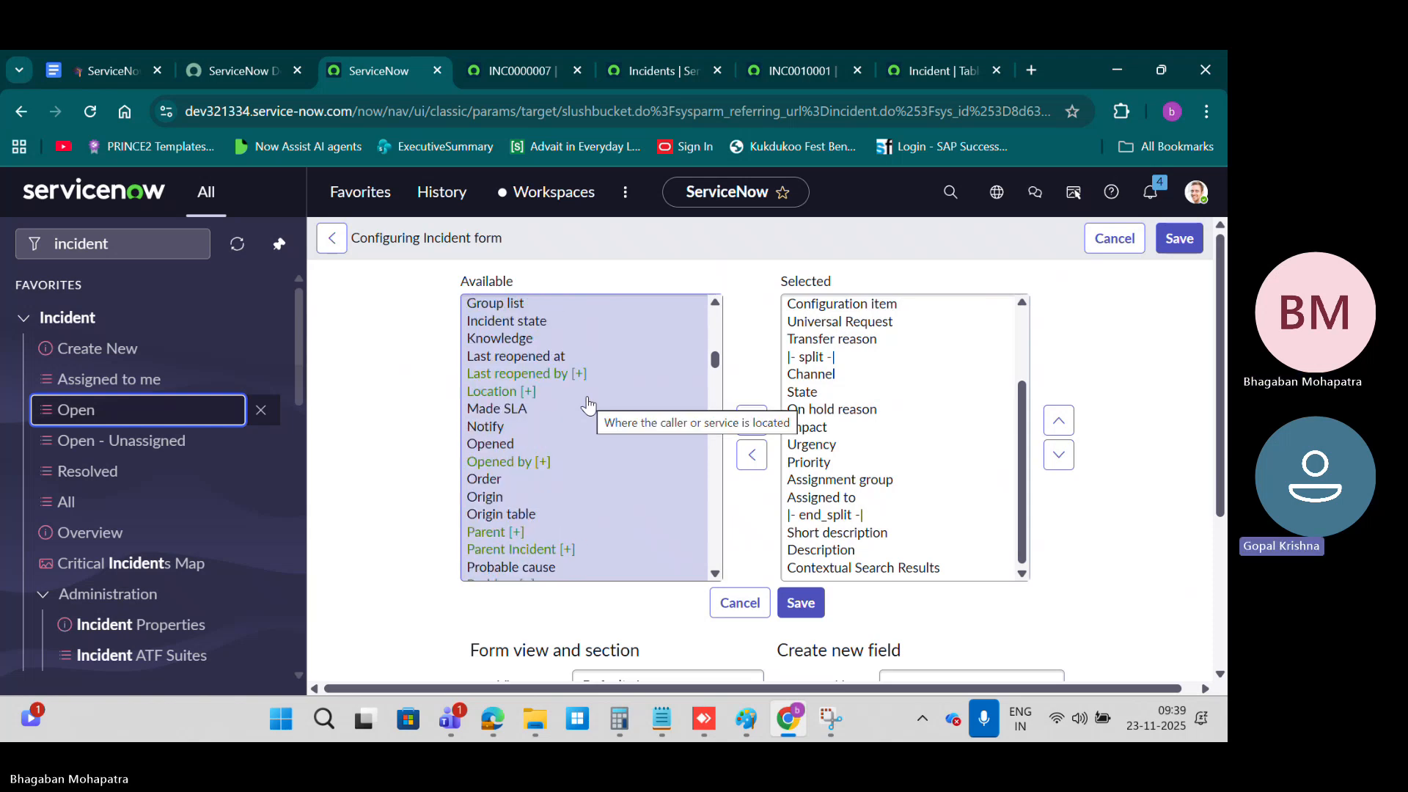
scroll(587, 404, up, 7)
scroll(587, 405, up, 6)
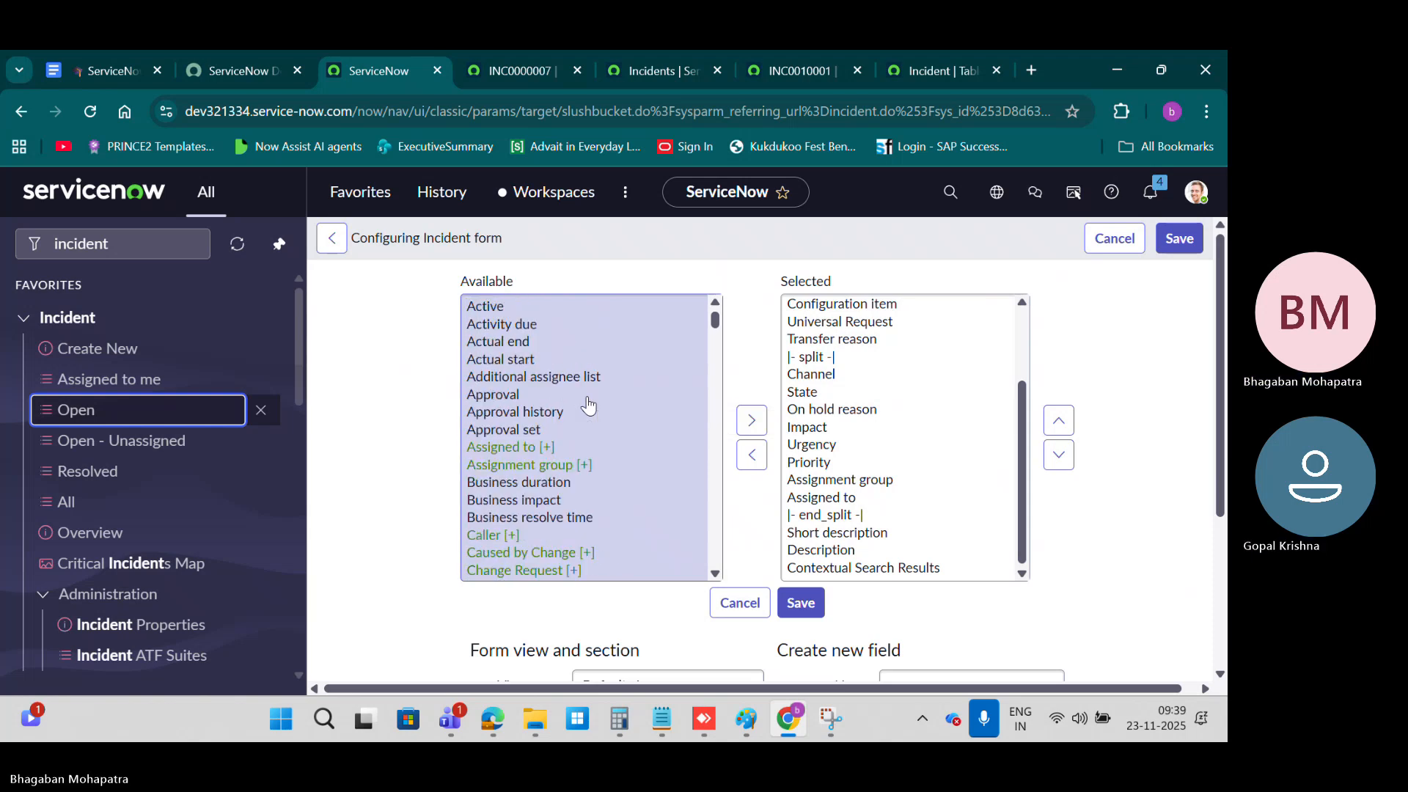
Step: Add the Created and Created by fields to the end of the Incident form's selected fields and save the layout
scroll(587, 402, down, 4)
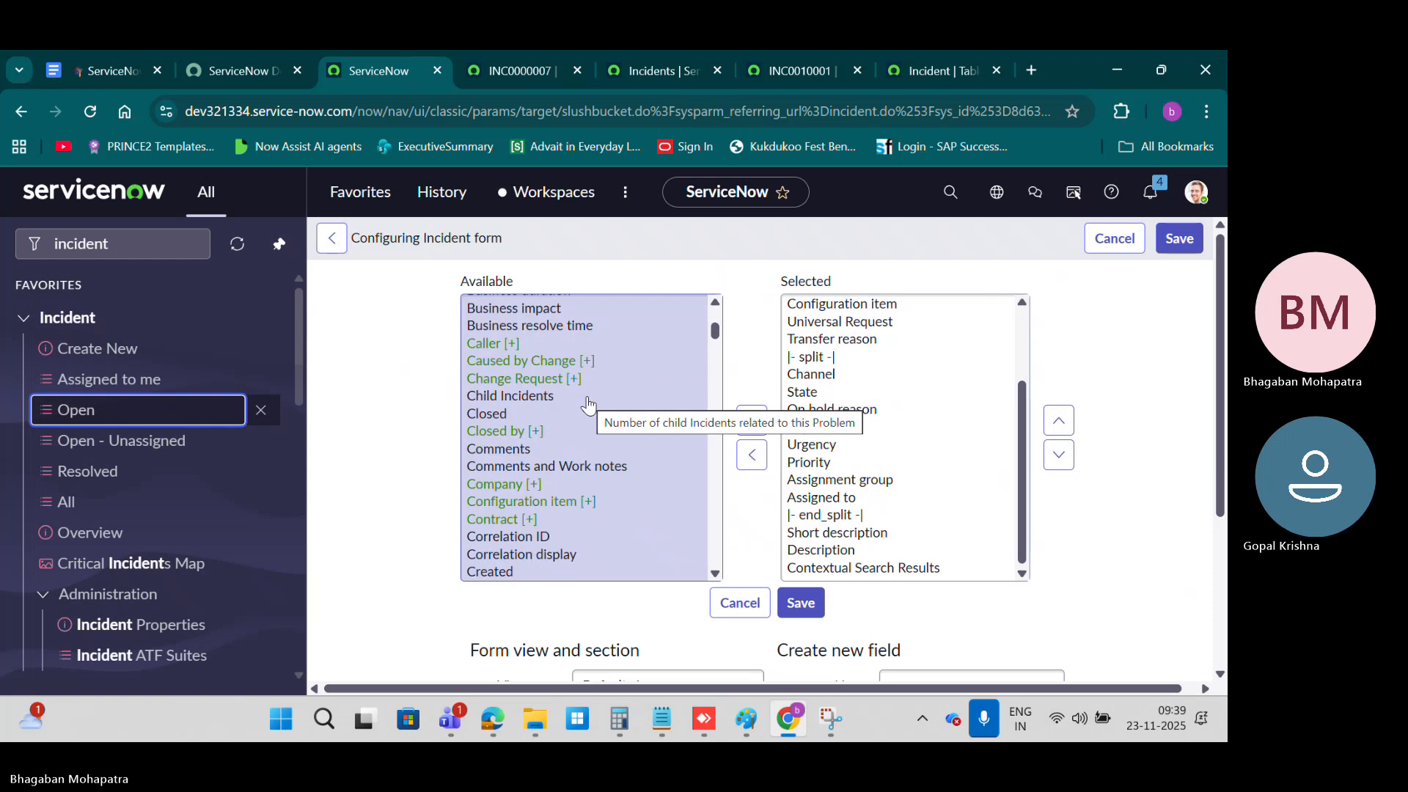
scroll(586, 403, down, 3)
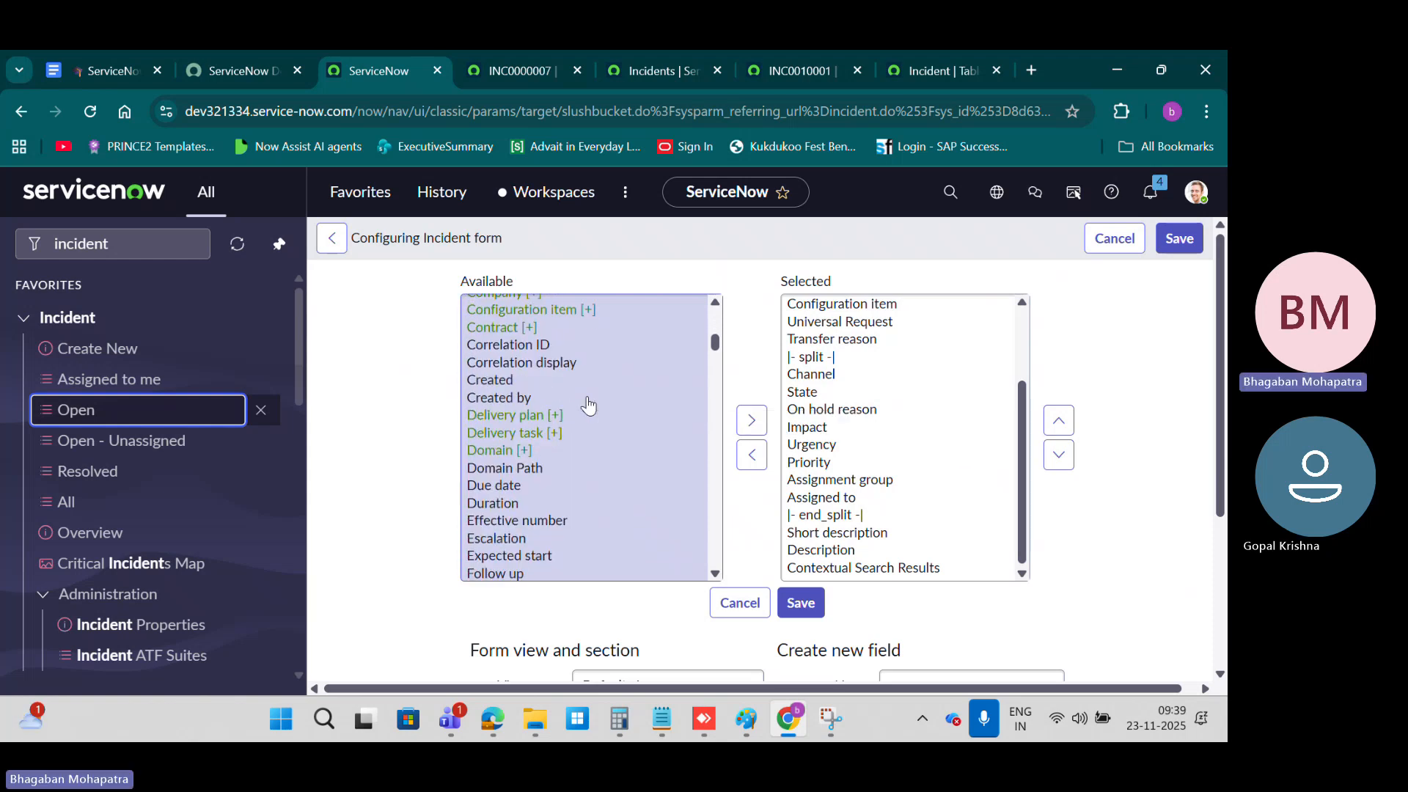
click(526, 398)
ctrl+click(506, 379)
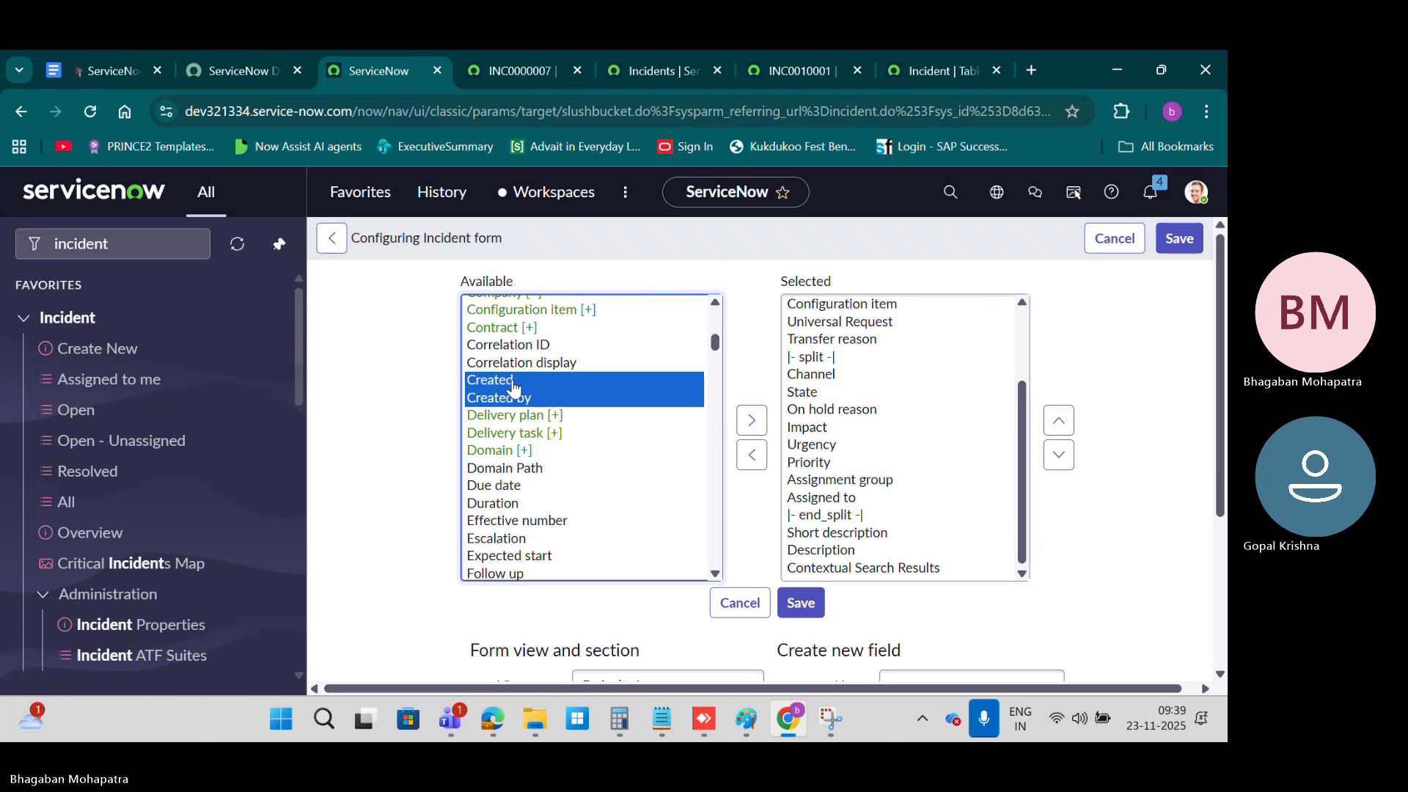
click(751, 420)
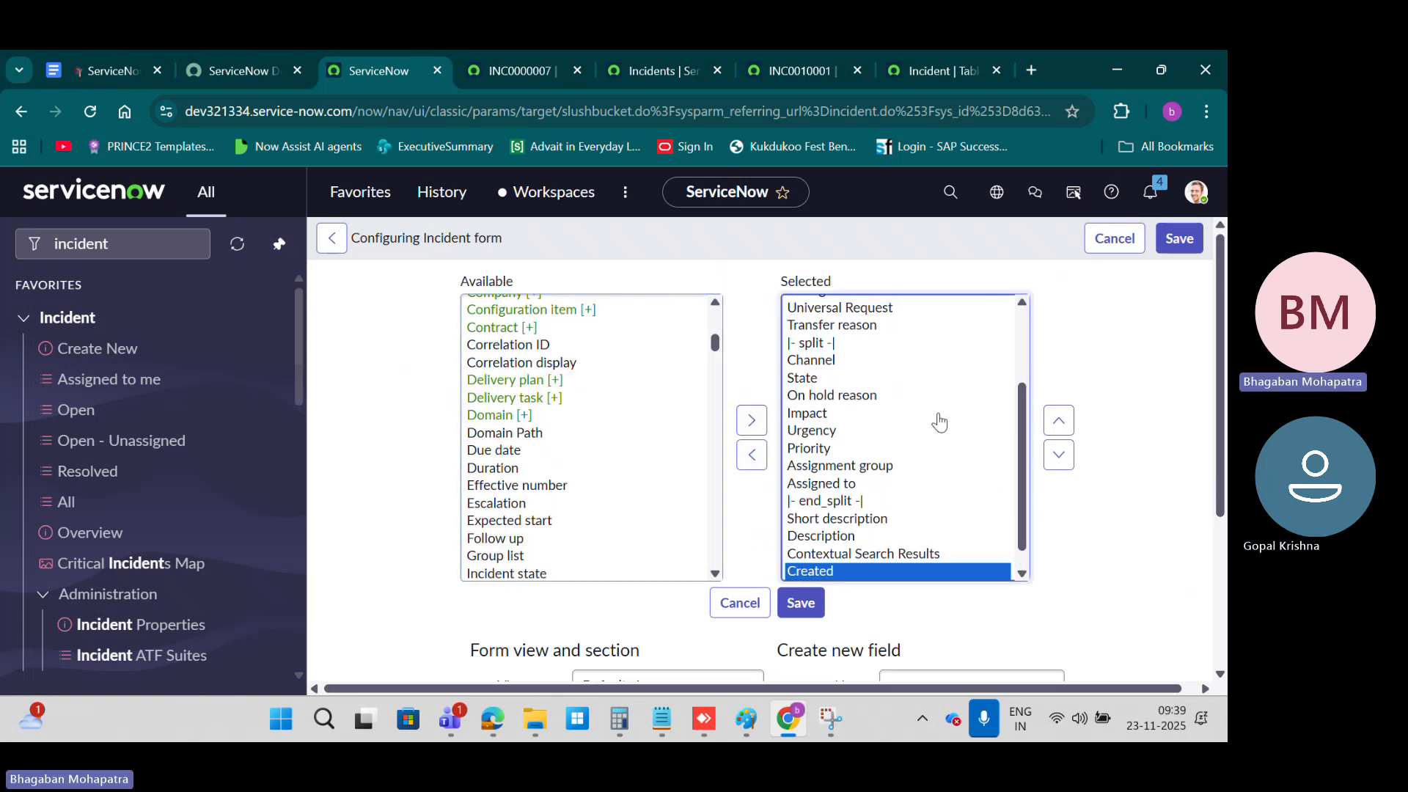
scroll(937, 420, down, 1)
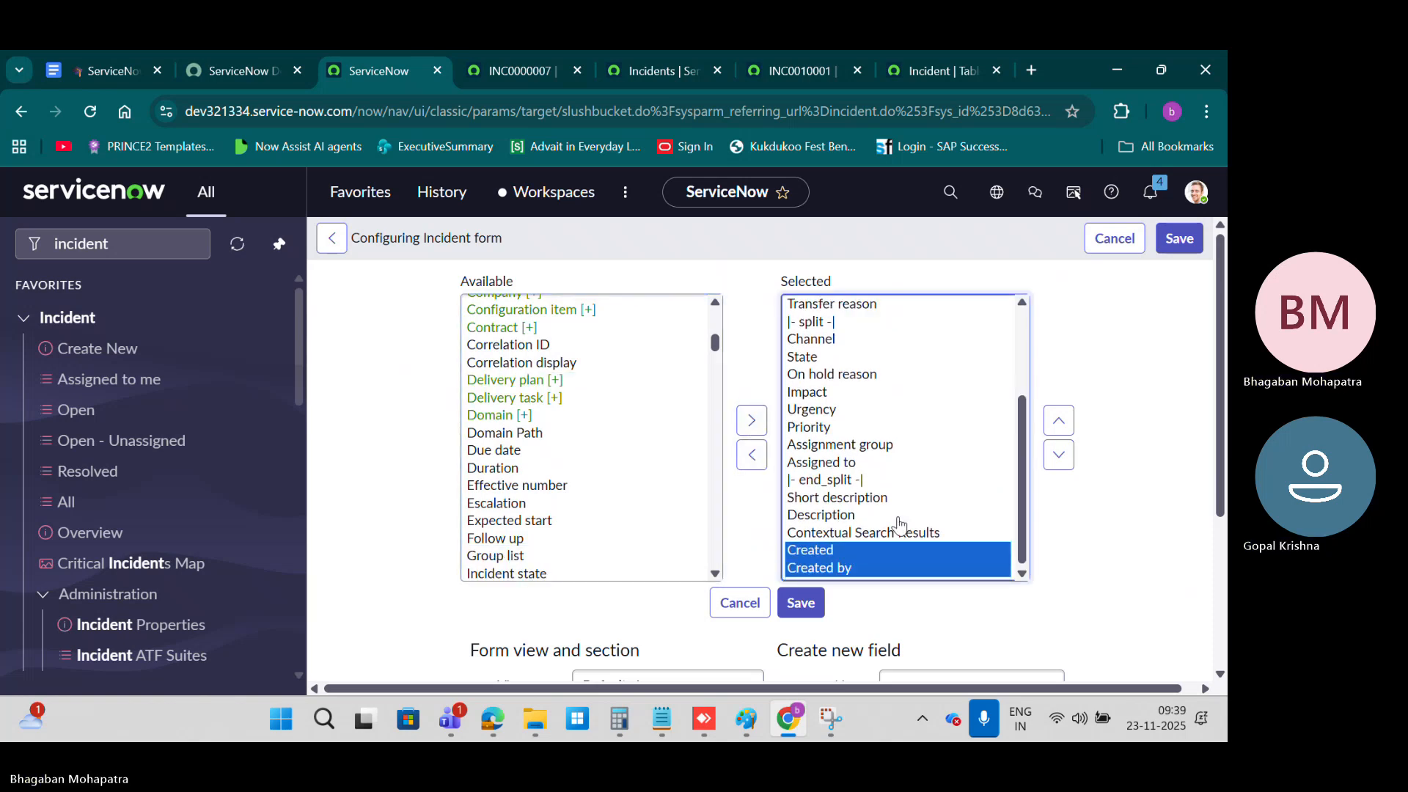
click(809, 605)
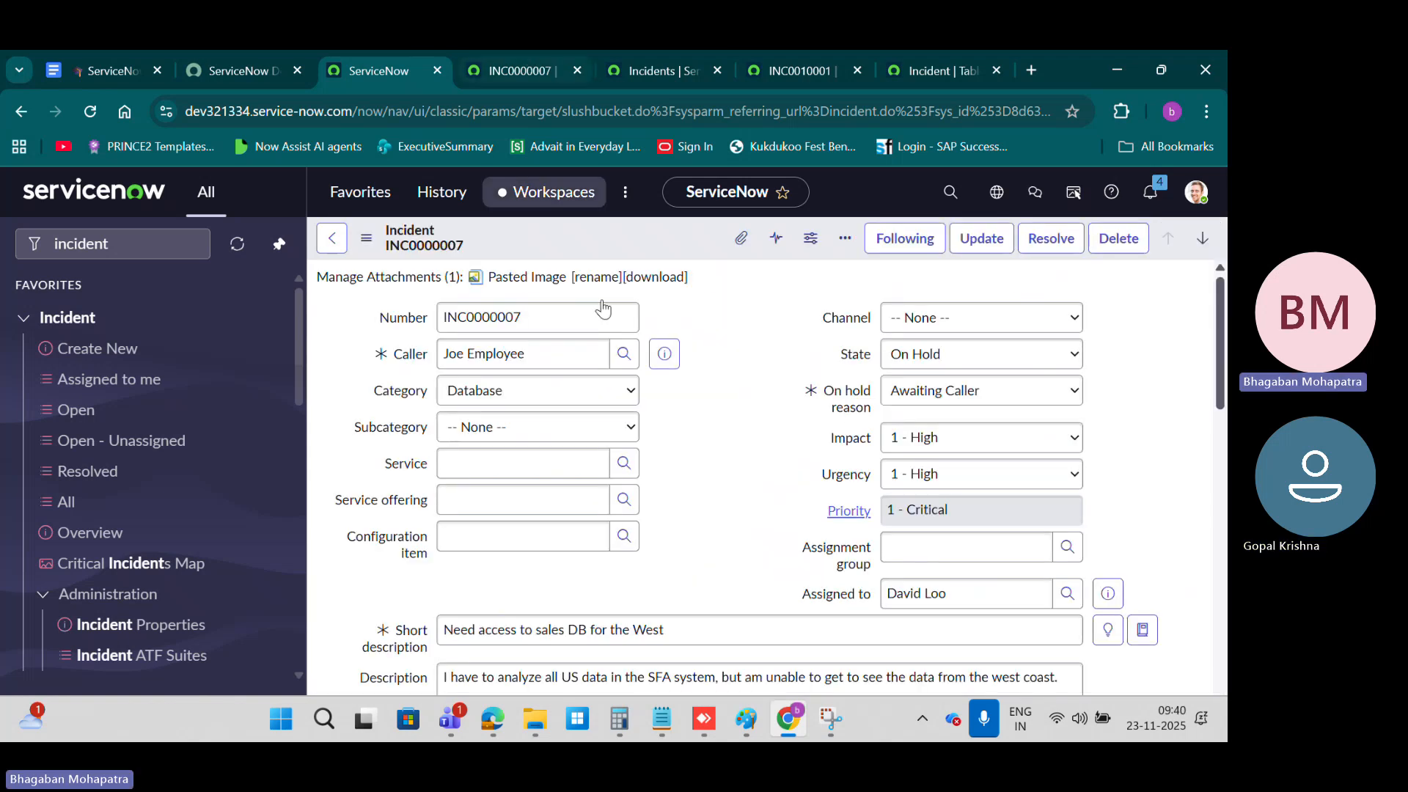
Step: Check the Created and Created by fields below the description on the INC0000007 form
scroll(753, 429, down, 4)
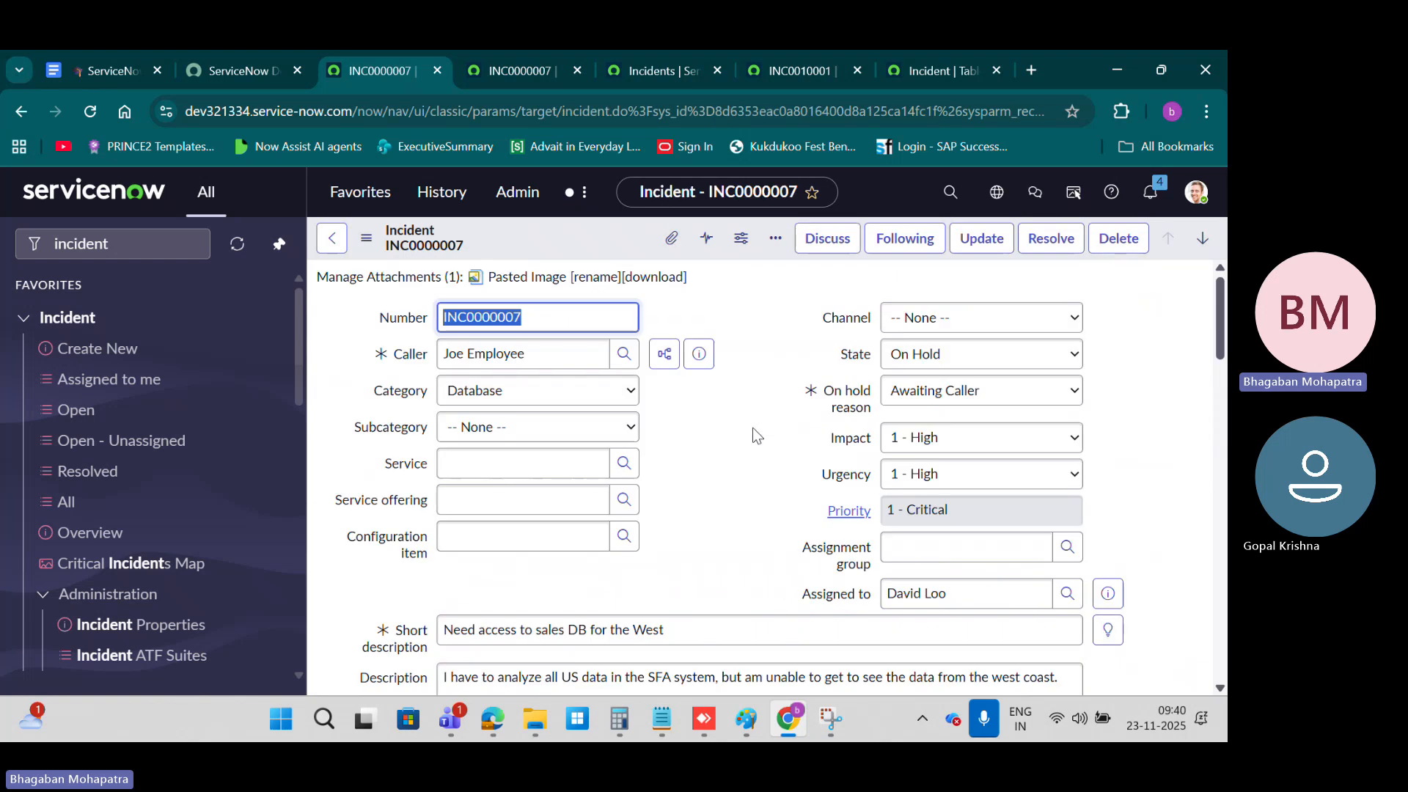
scroll(753, 429, down, 2)
scroll(752, 428, down, 3)
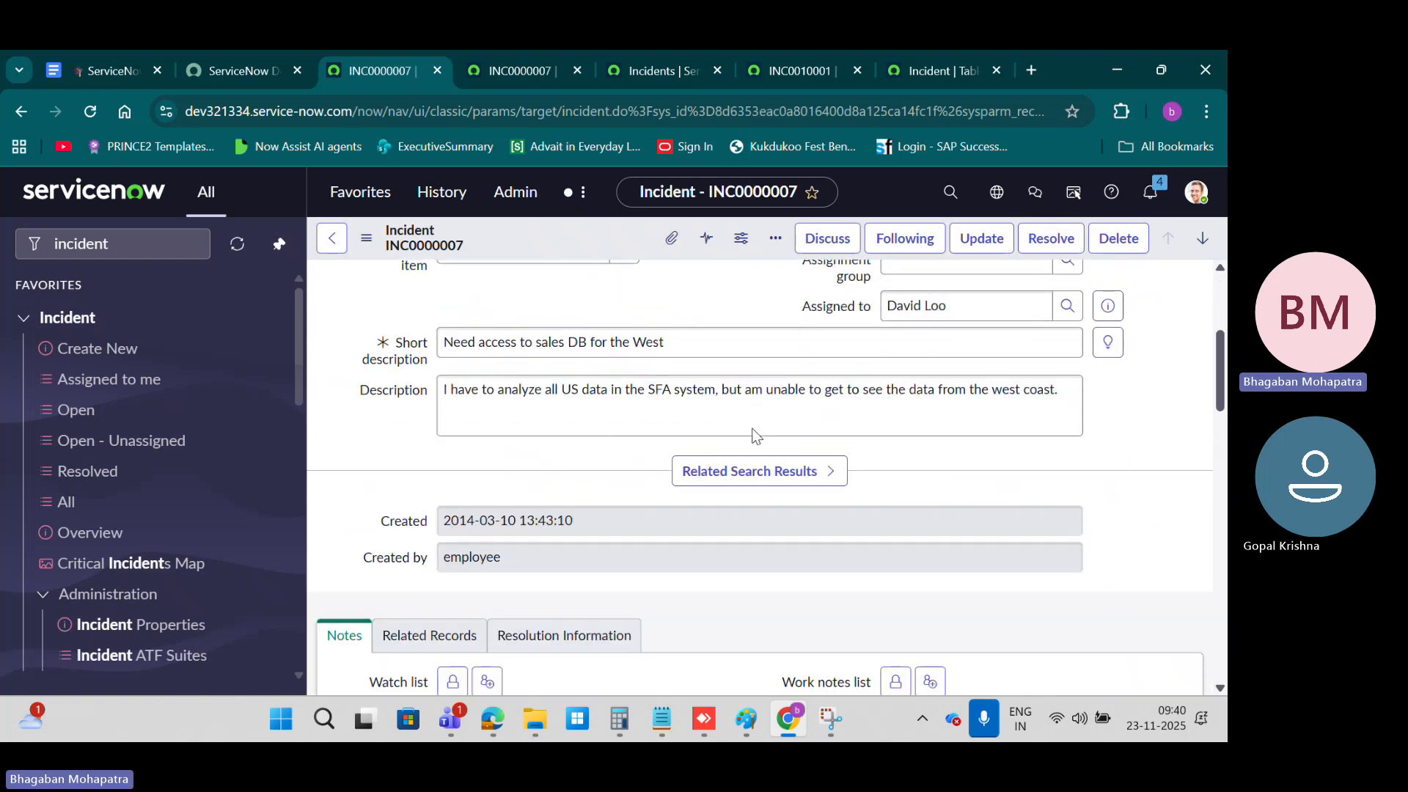
double_click(381, 522)
drag(364, 558, 429, 562)
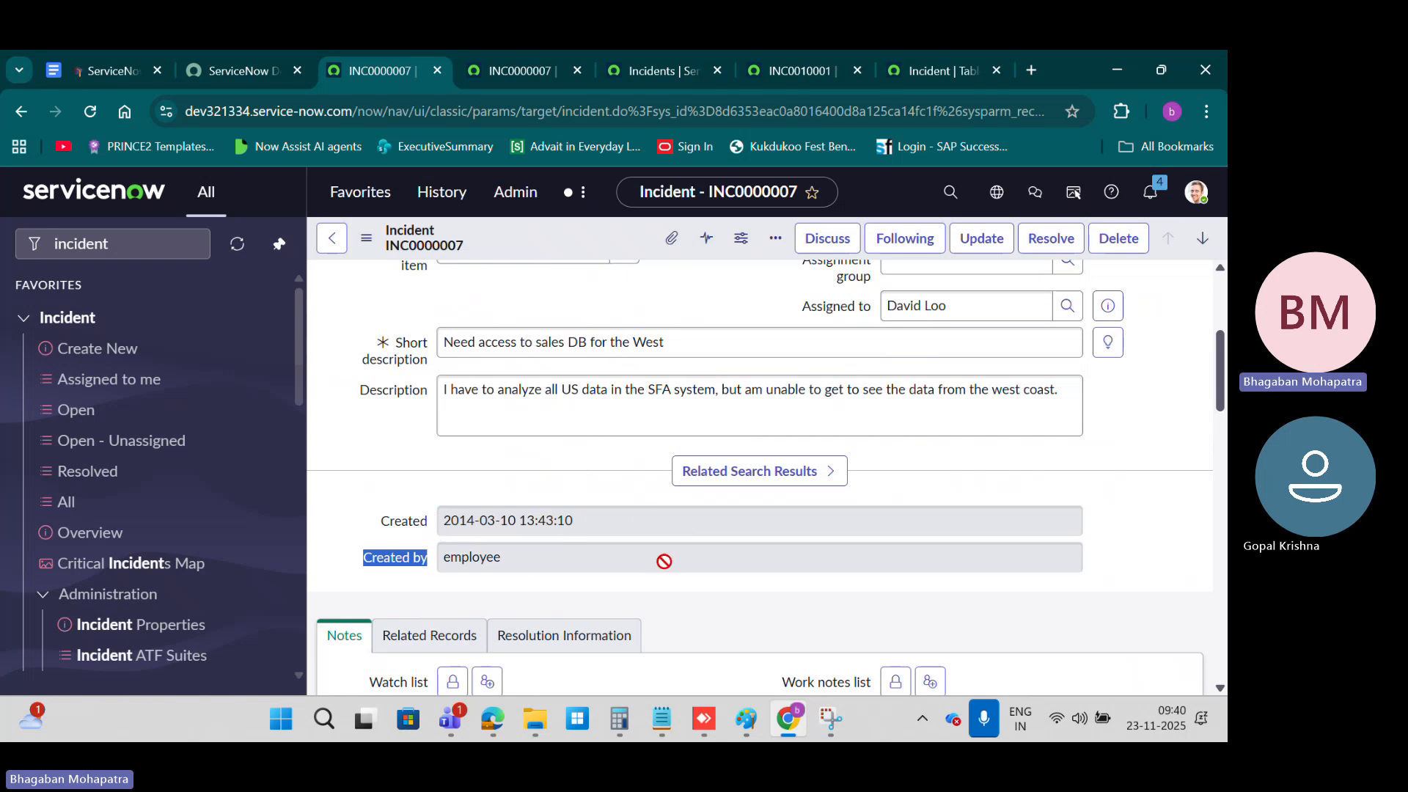
Step: Reopen the Form Layout configuration from incident INC0000007 and go to the end of its selected fields
scroll(782, 410, up, 1)
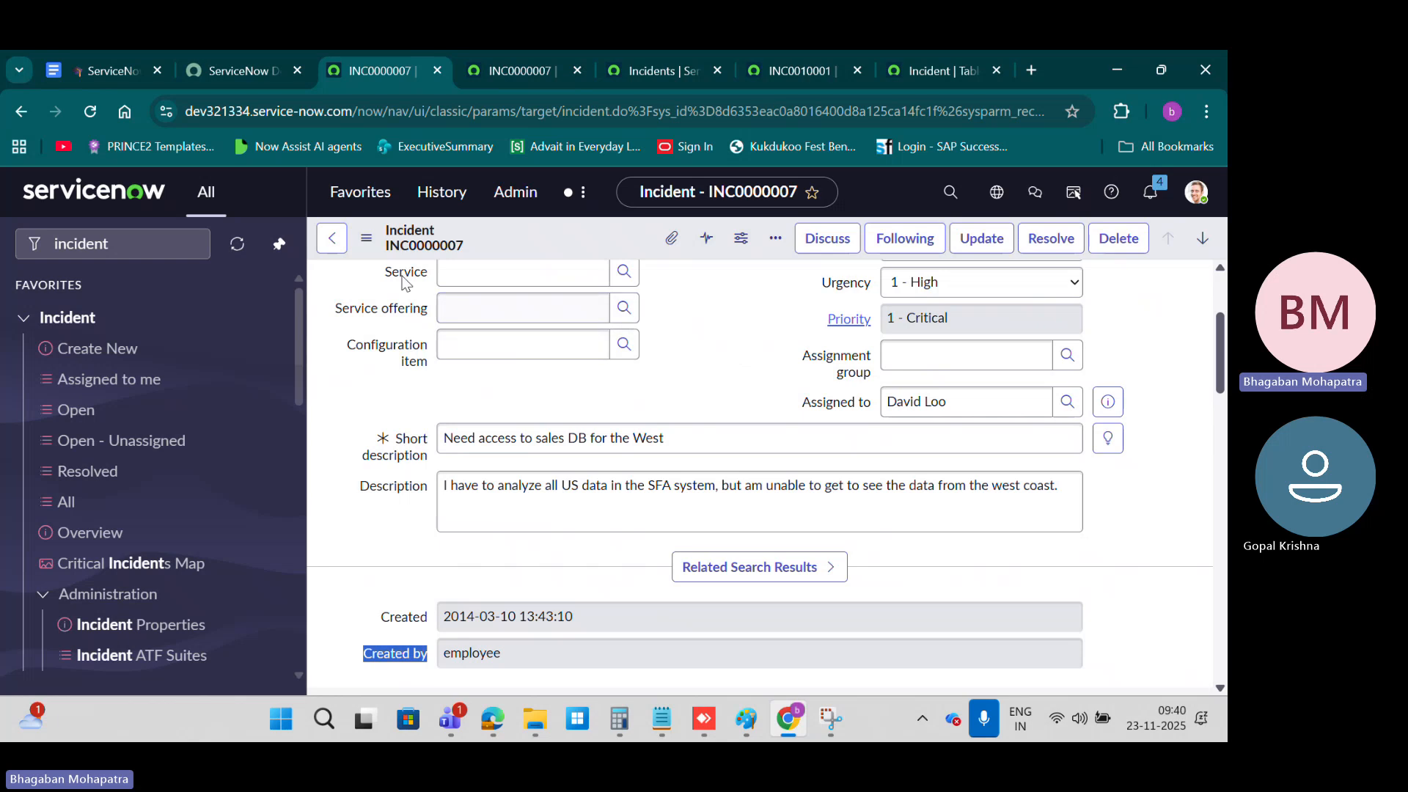
click(372, 244)
click(598, 511)
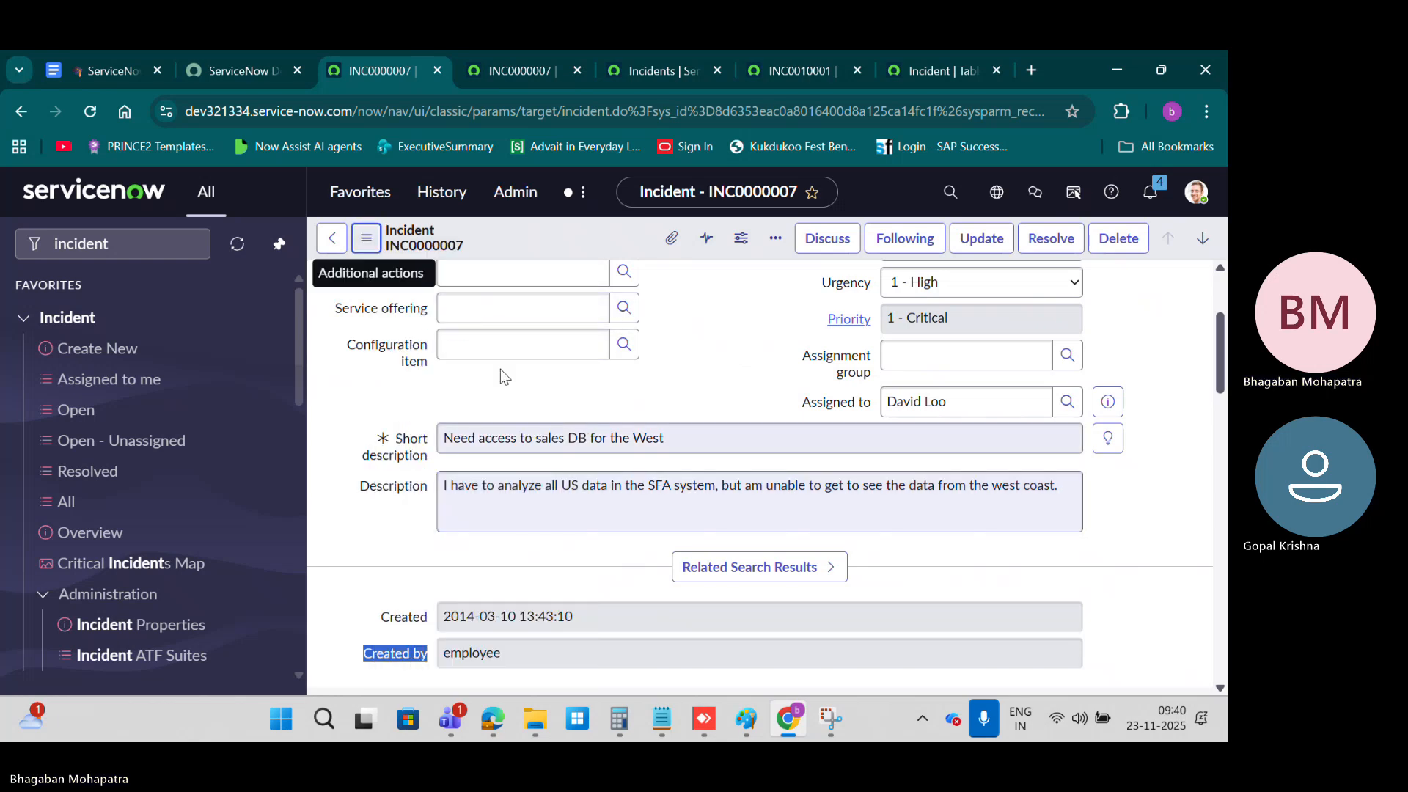
click(366, 238)
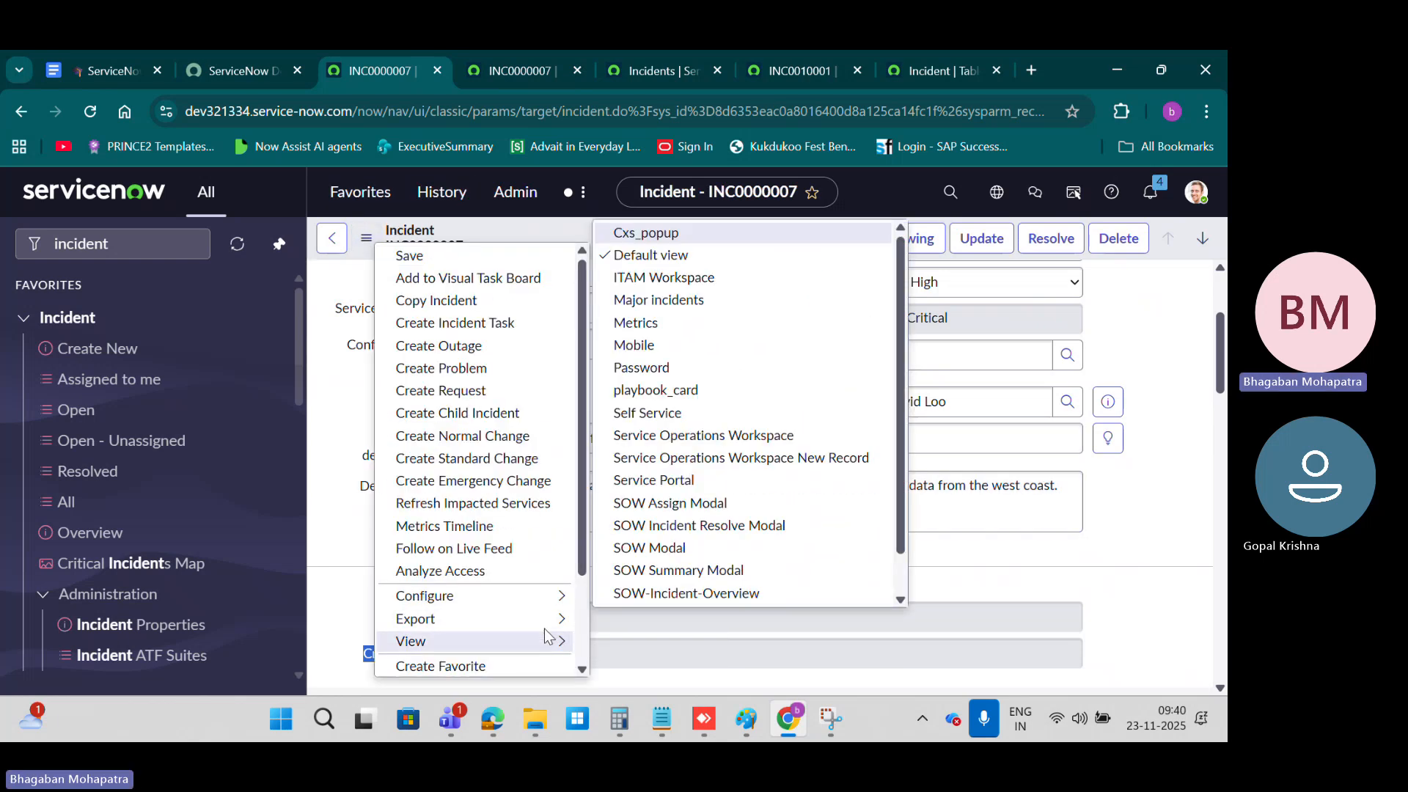
mouse_move(553, 603)
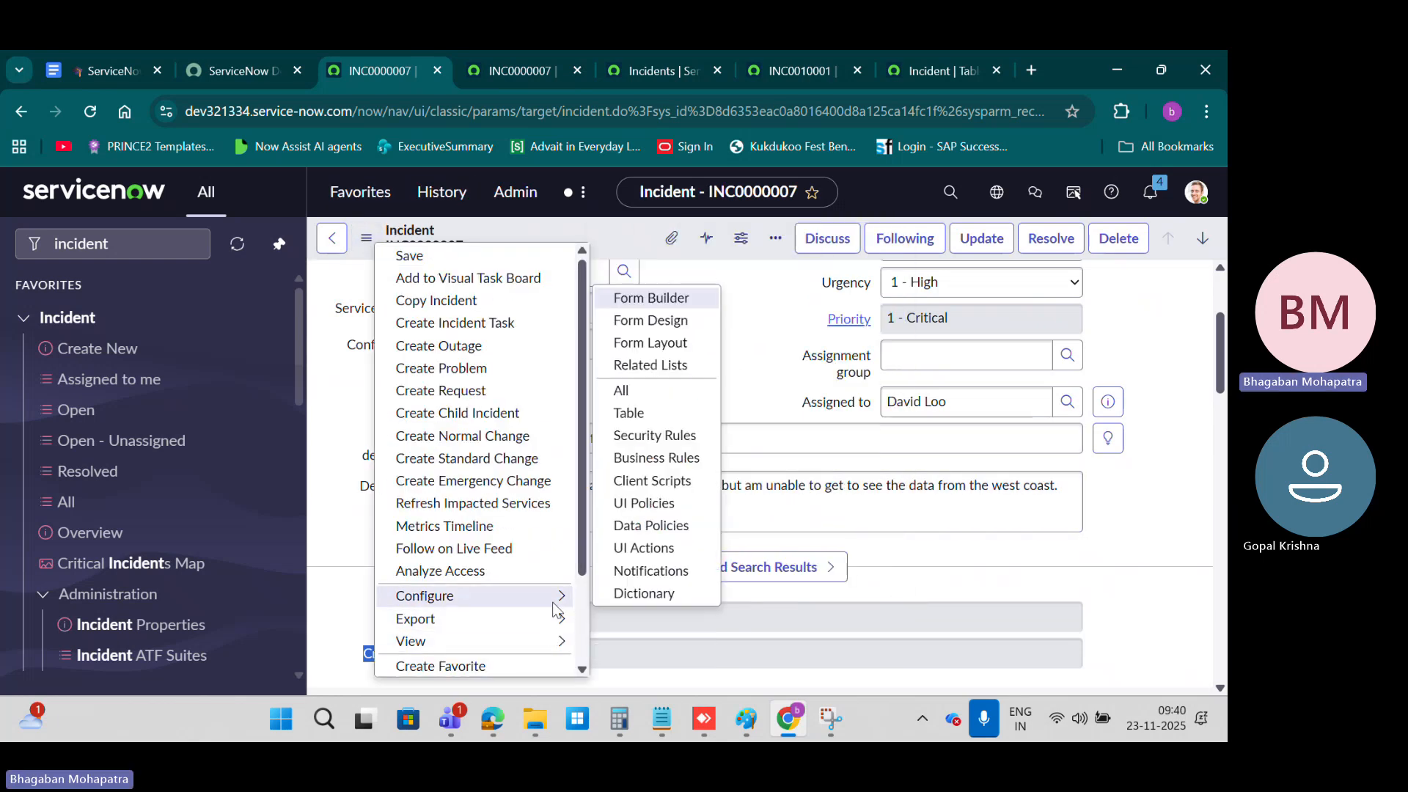
click(672, 344)
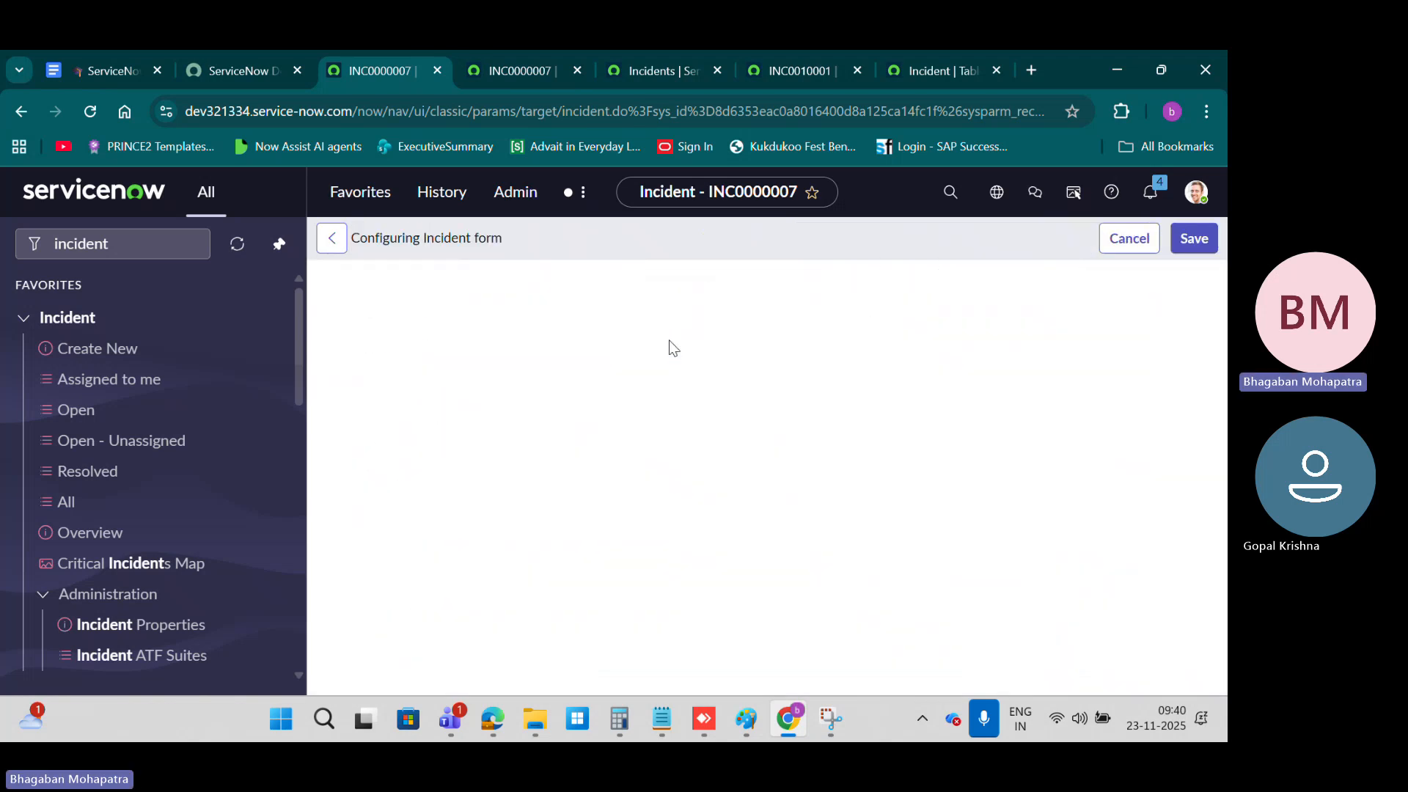
scroll(882, 406, down, 2)
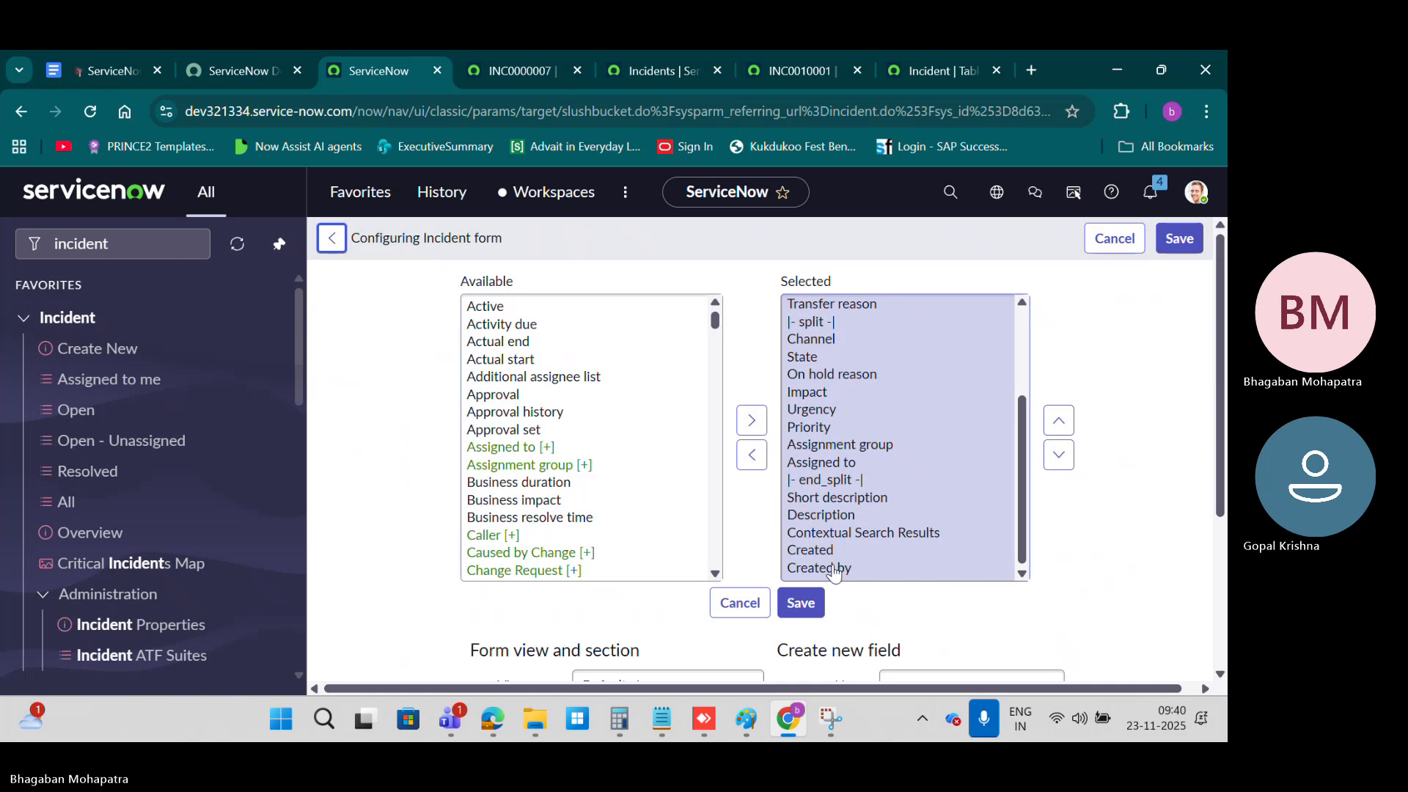
Step: Move Created and Created by together to directly below Transfer reason, before the split marker, and save the form layout
click(831, 554)
shift+click(842, 568)
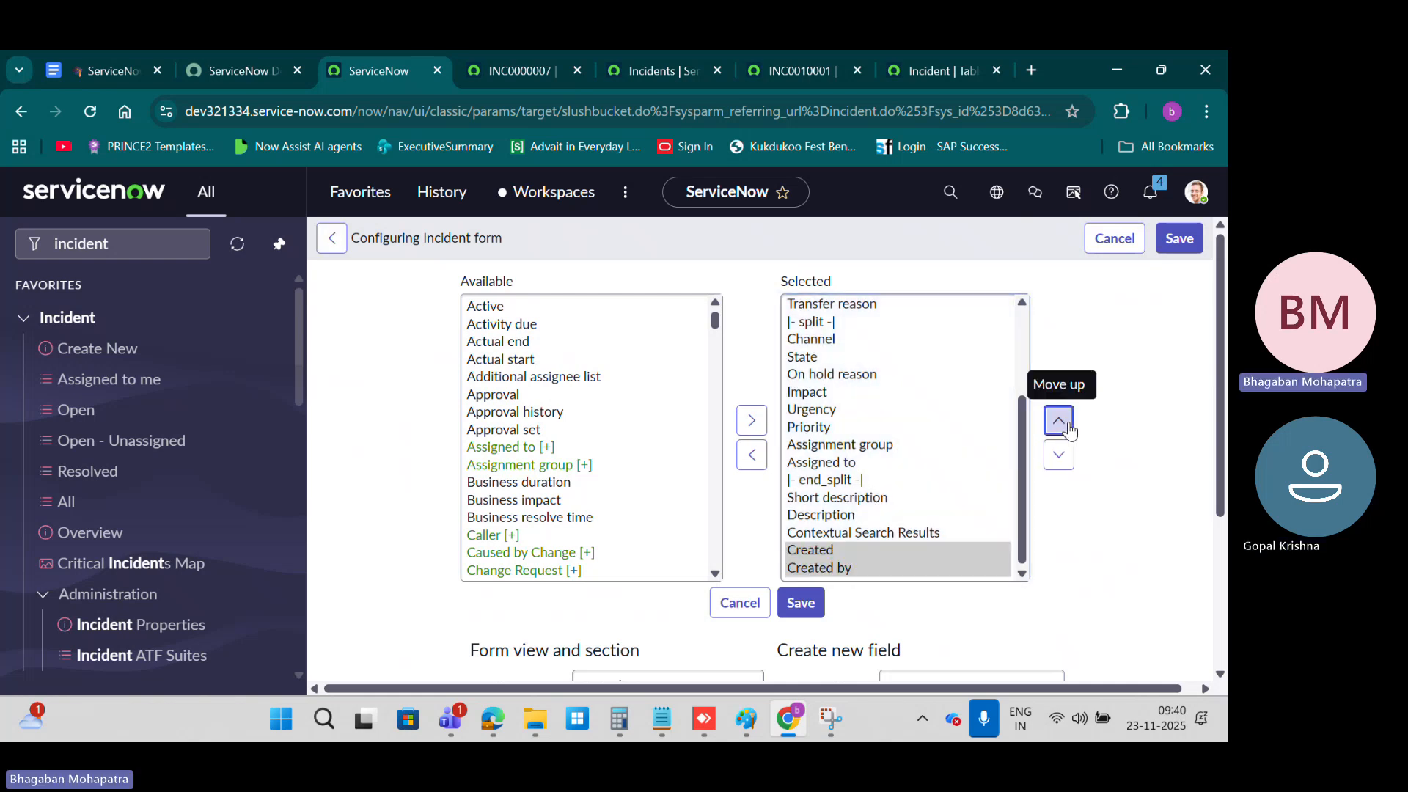
click(1059, 422)
click(1060, 422)
click(1060, 421)
click(1059, 422)
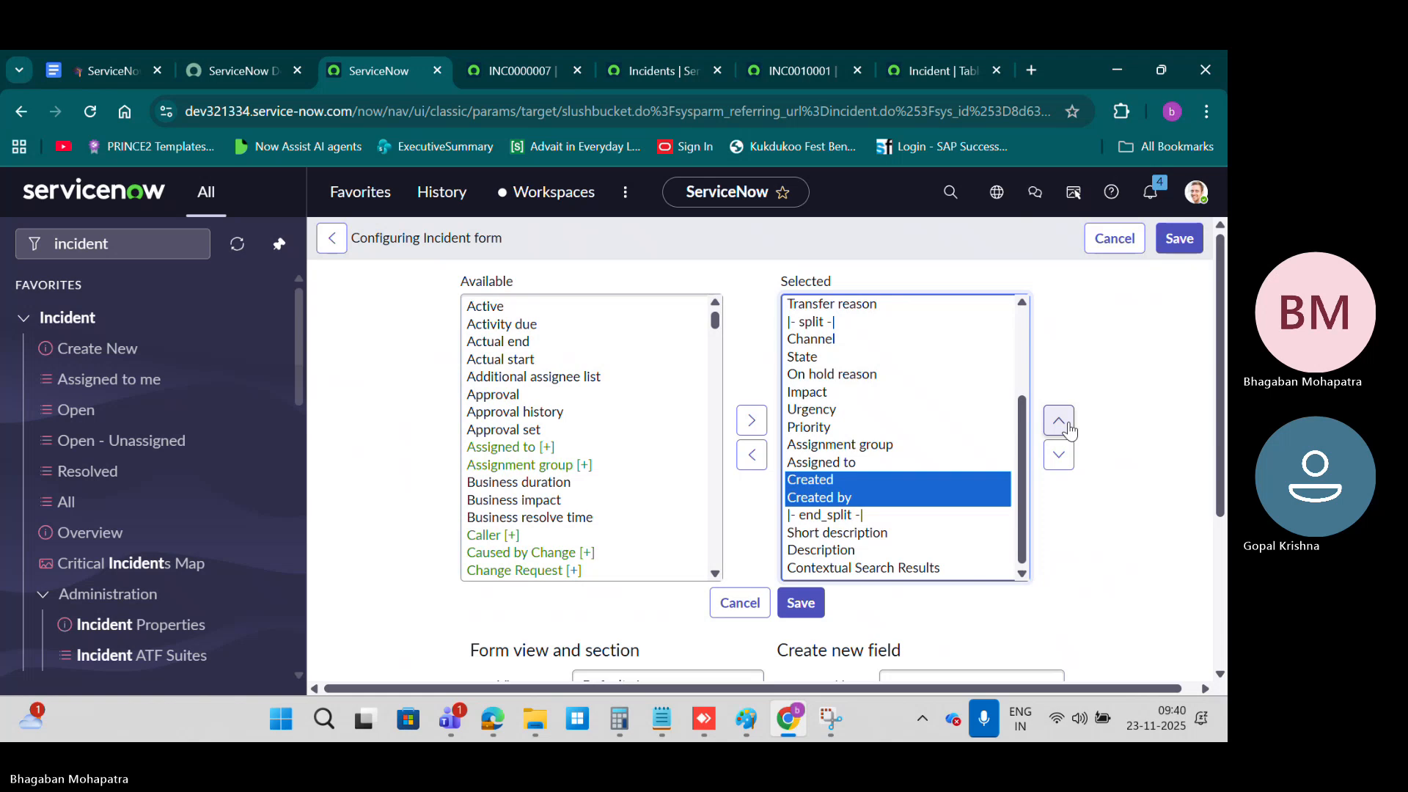
click(1067, 427)
click(1067, 426)
click(1067, 427)
click(1066, 427)
click(1067, 427)
click(1067, 426)
click(1067, 426)
click(1066, 427)
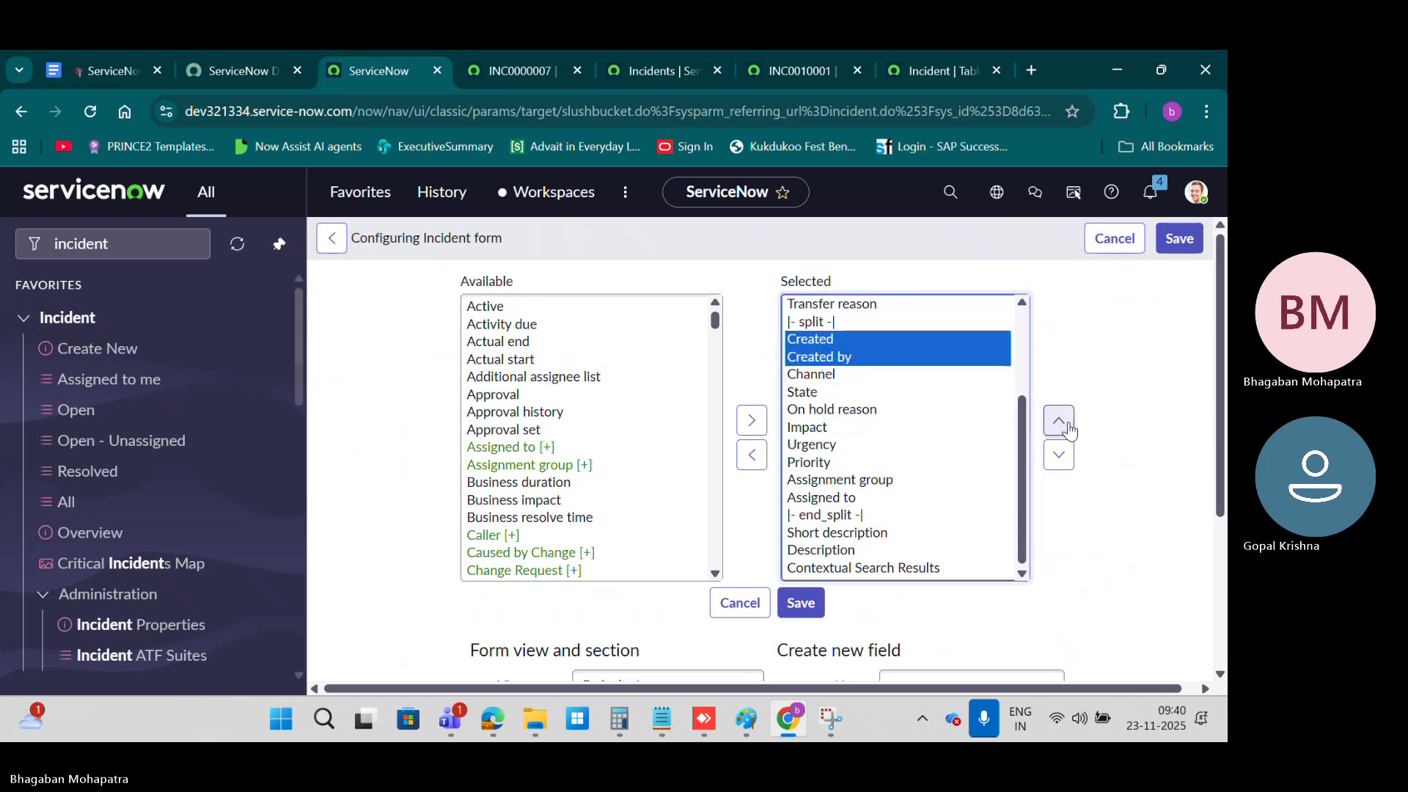
click(1066, 426)
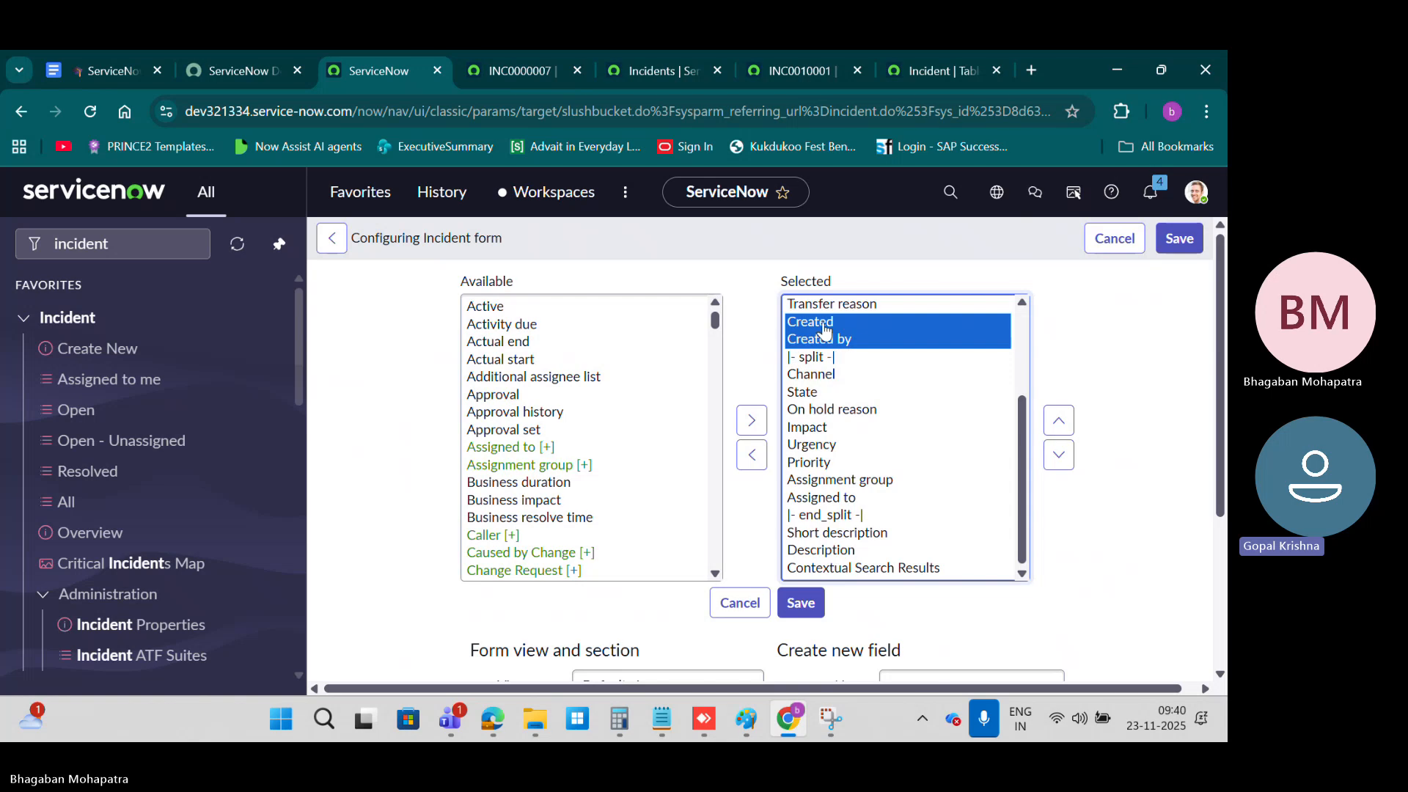
click(802, 600)
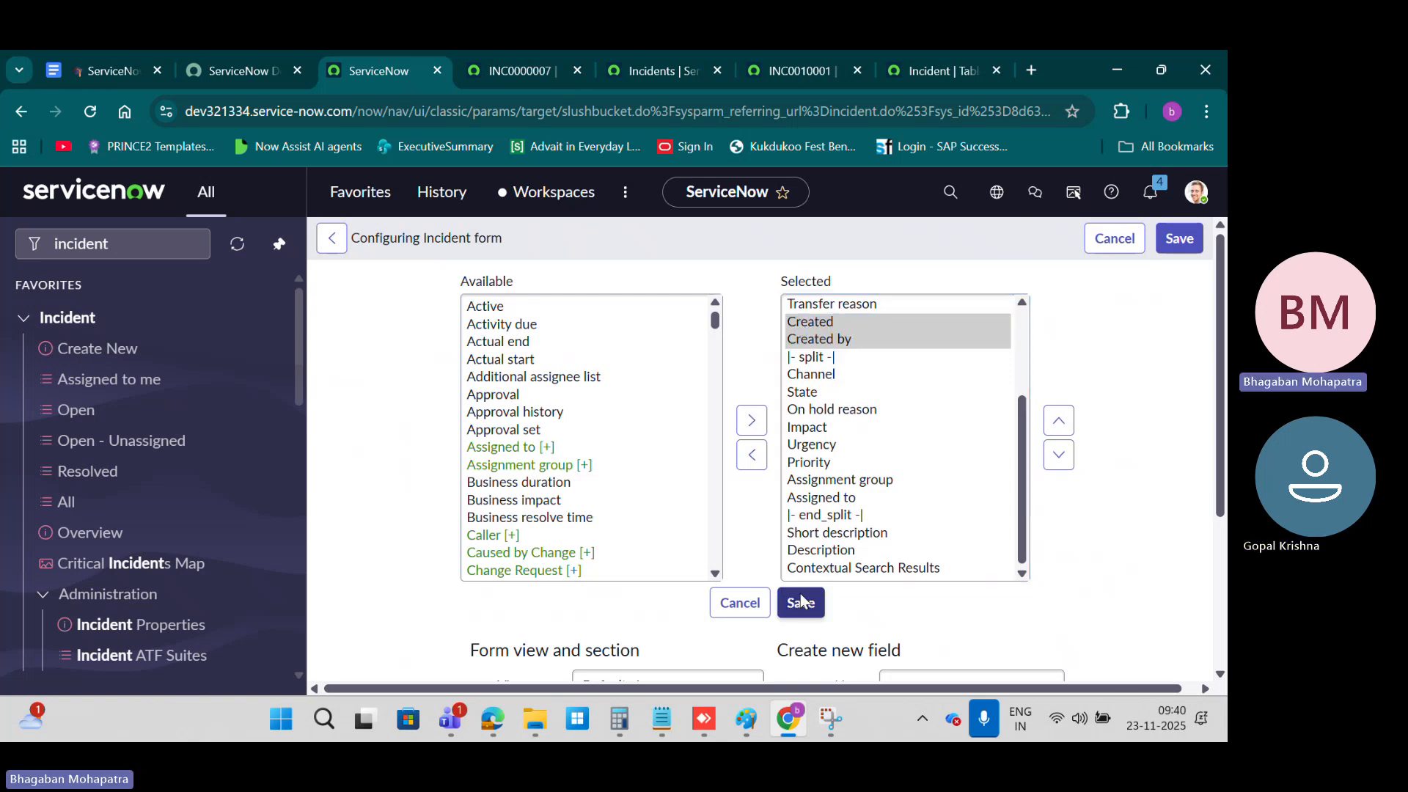
click(800, 602)
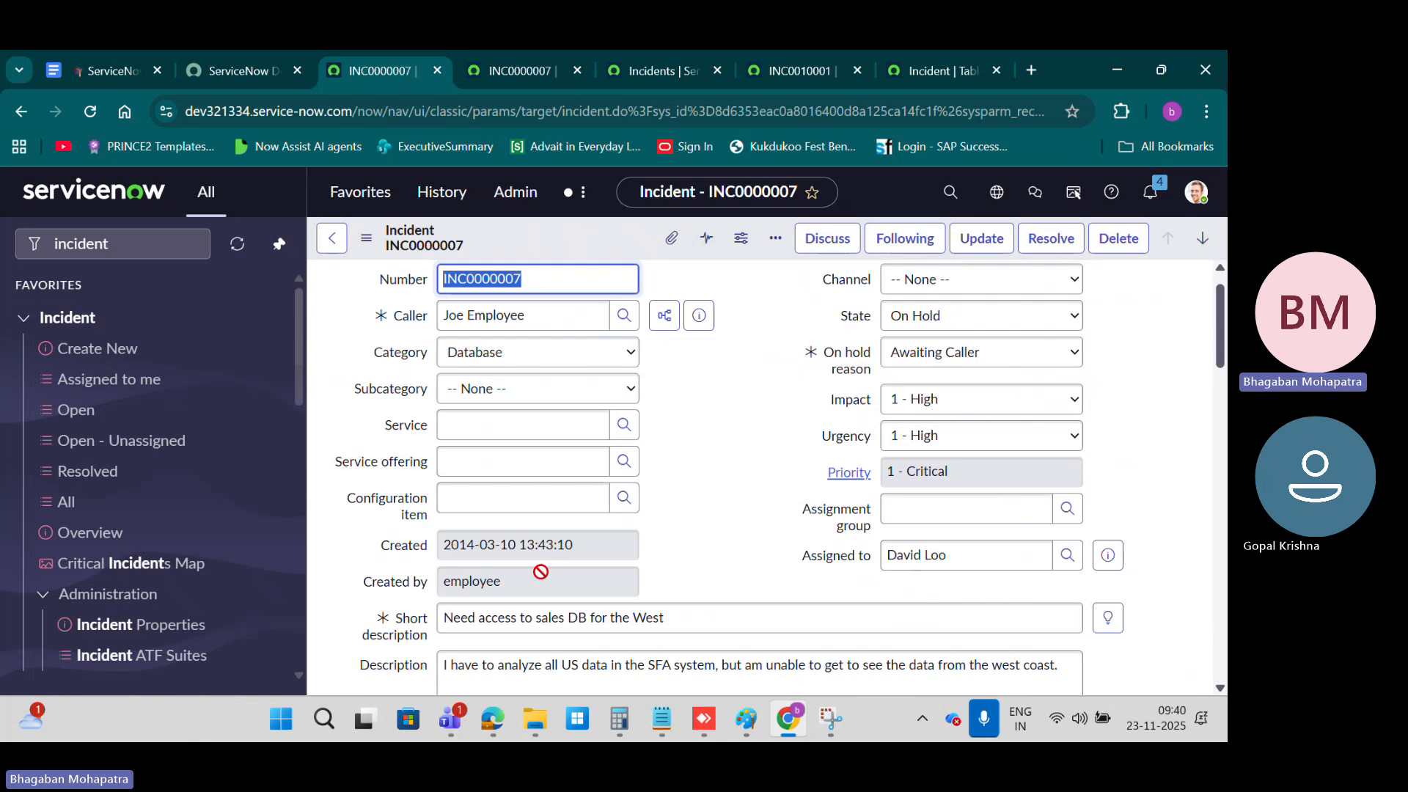
Step: Reopen the form layout, move Created by to directly below Assigned to, before the end_split marker, and save
click(365, 238)
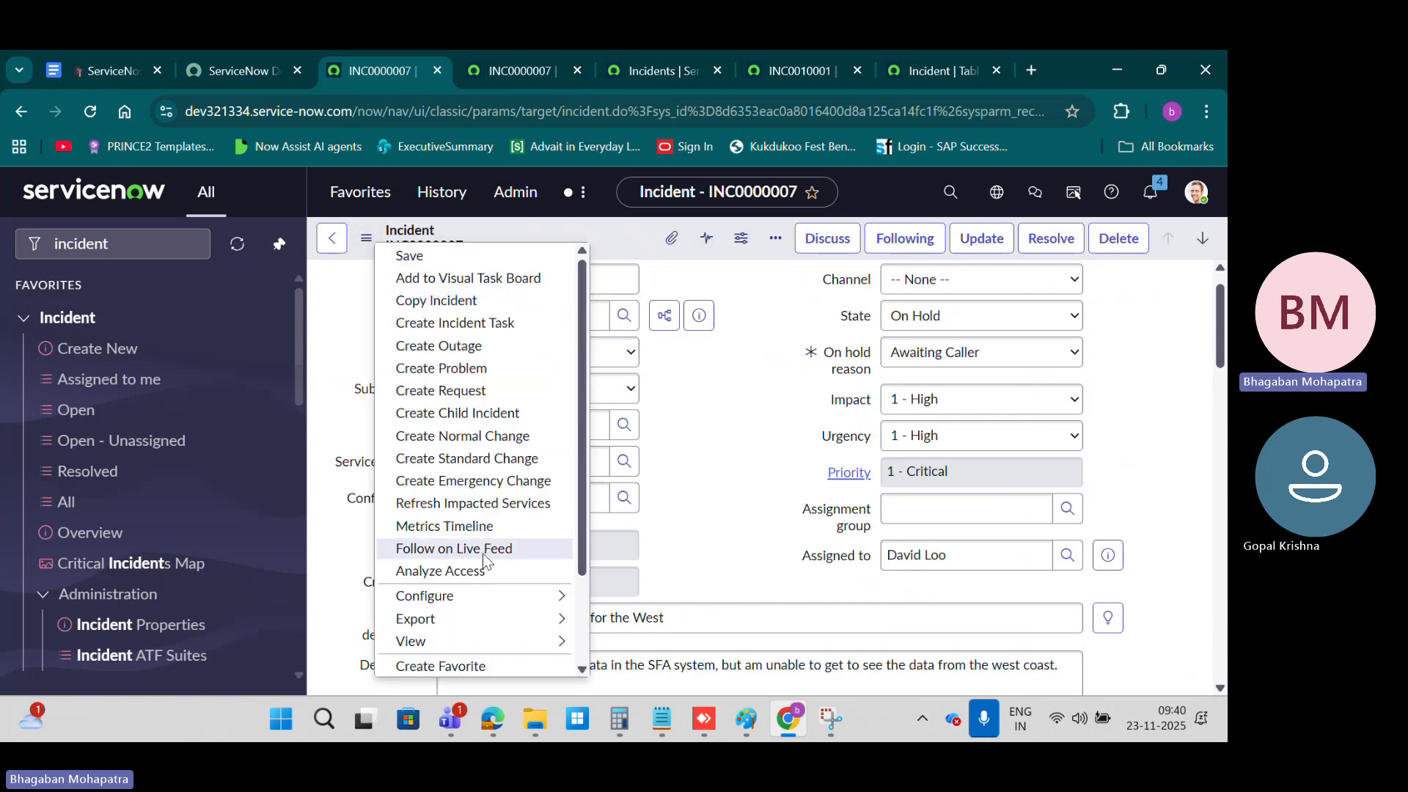
mouse_move(550, 603)
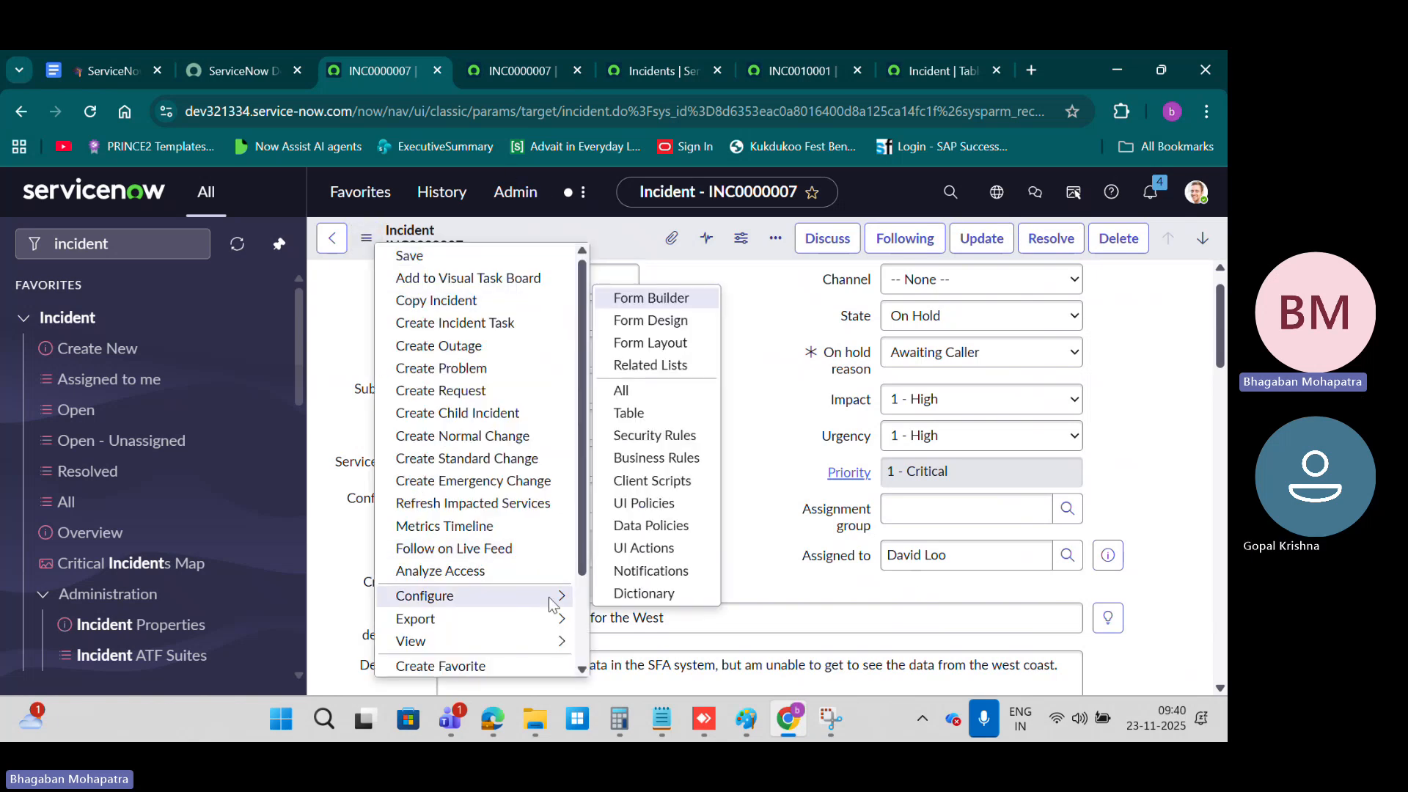
click(674, 350)
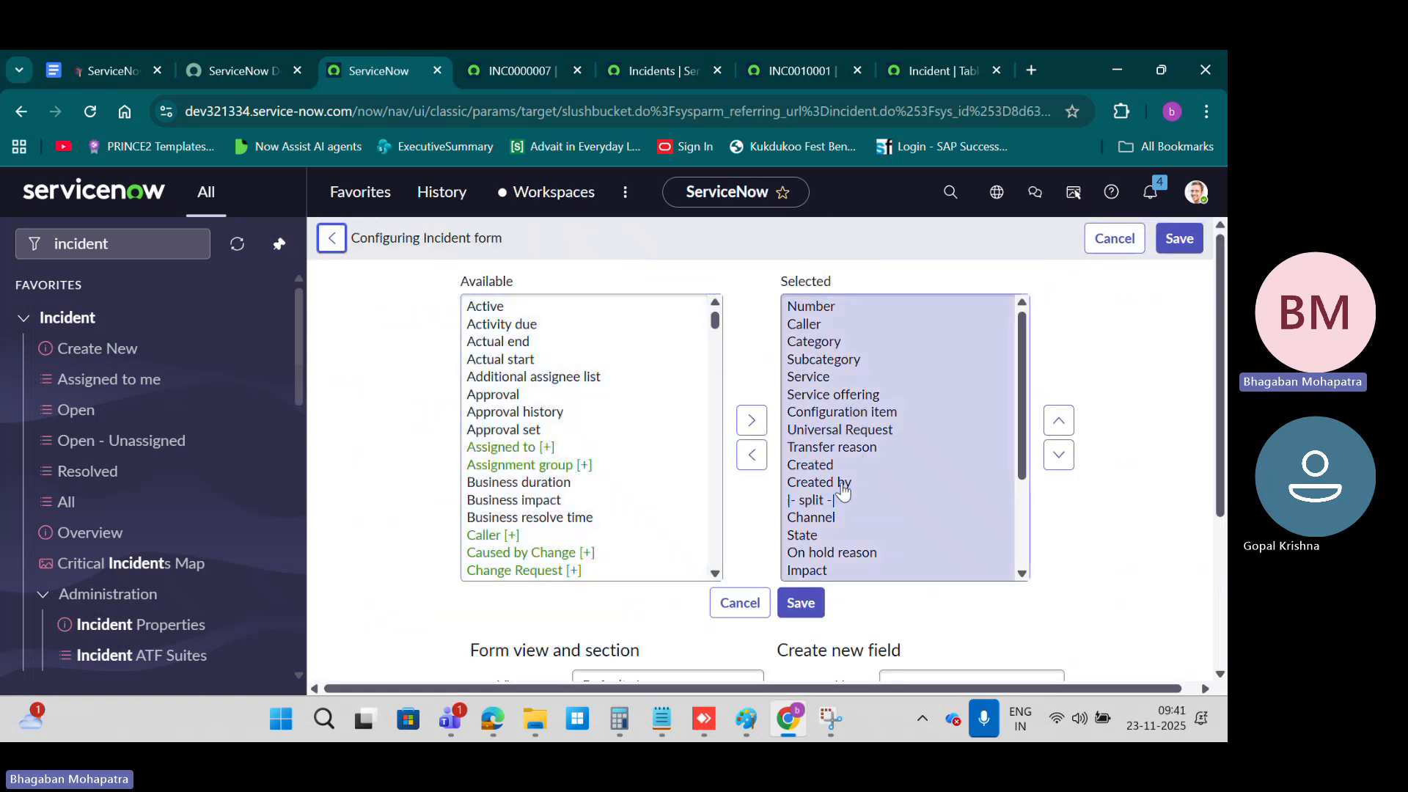
click(856, 484)
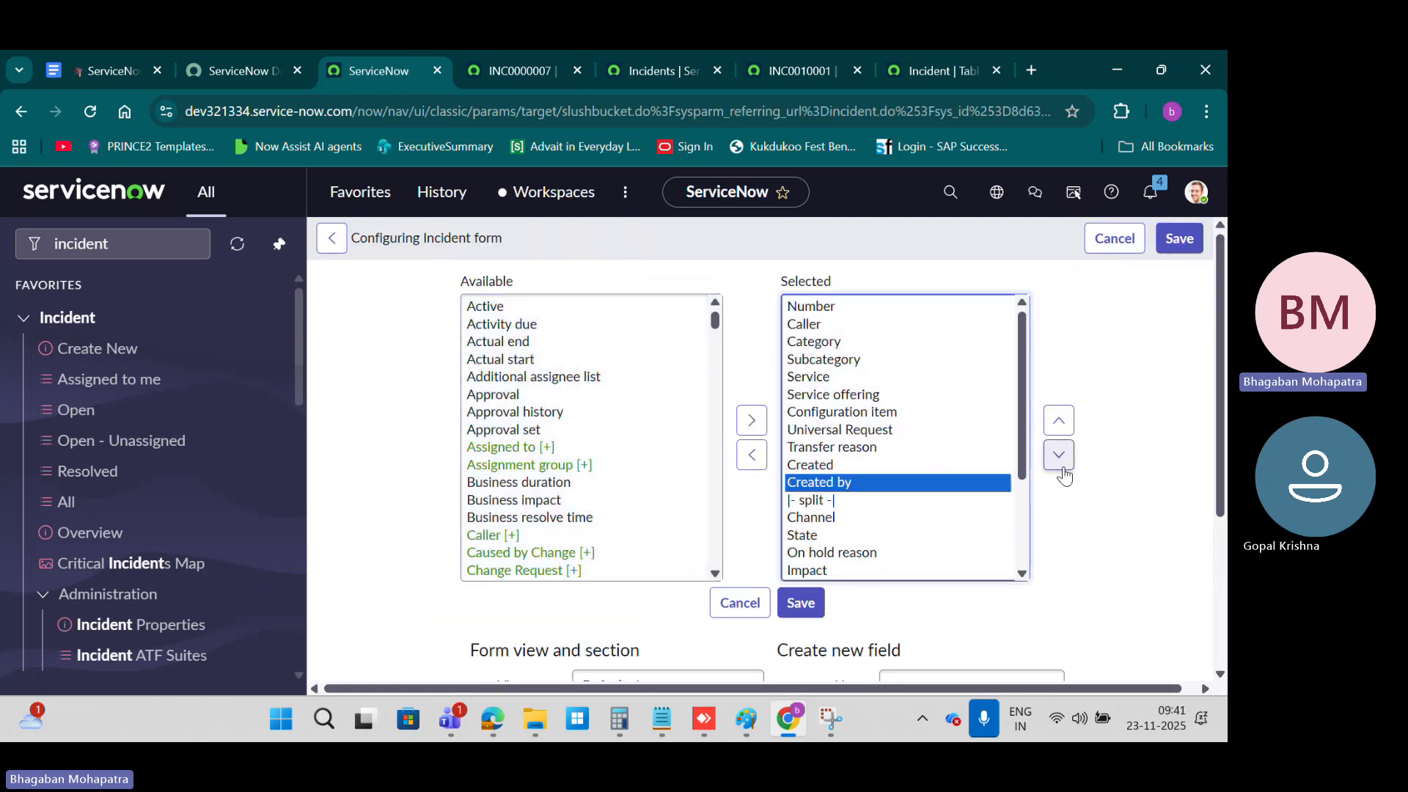
click(1057, 455)
click(1058, 455)
click(1058, 455)
click(1058, 455)
click(1058, 454)
click(1057, 454)
click(1058, 455)
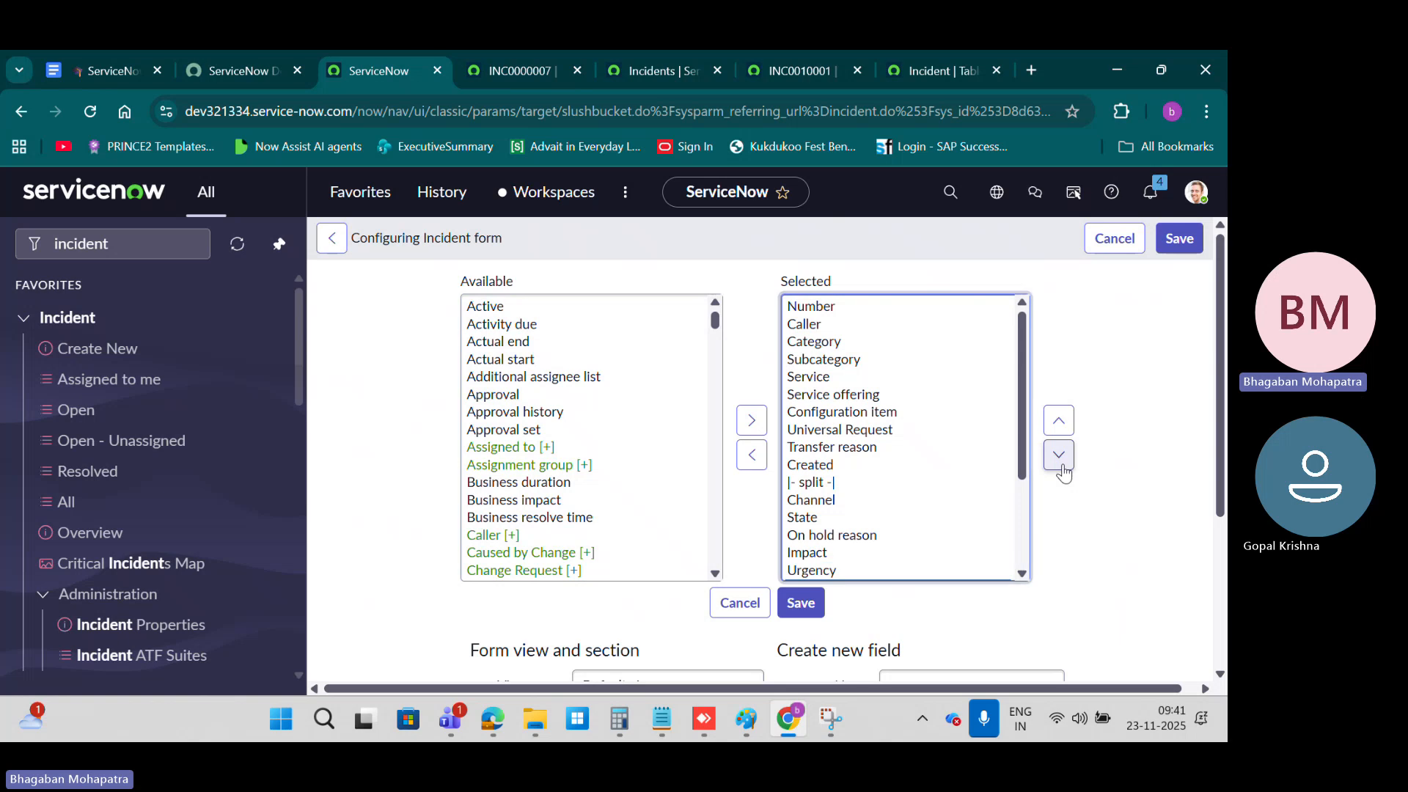
scroll(852, 487, down, 3)
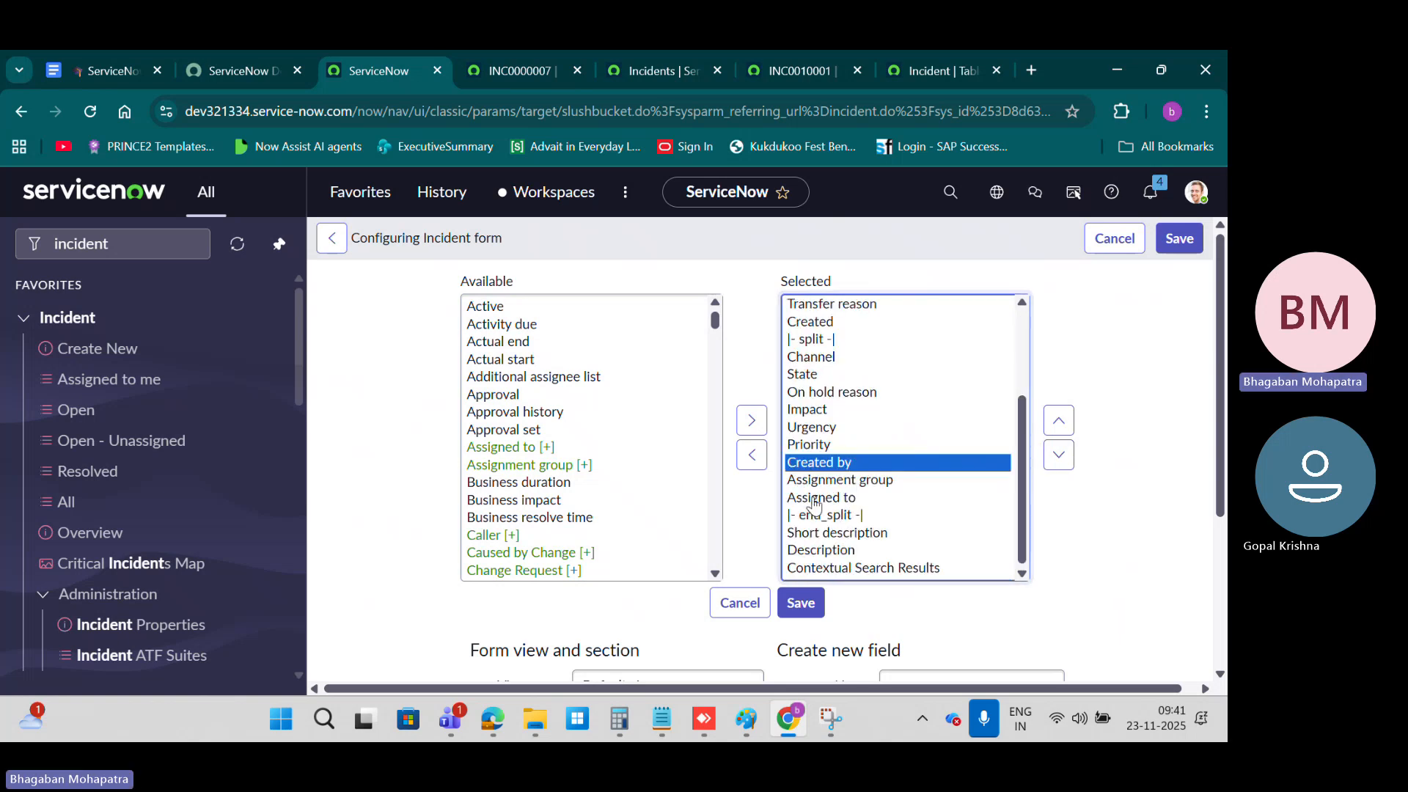
click(1058, 455)
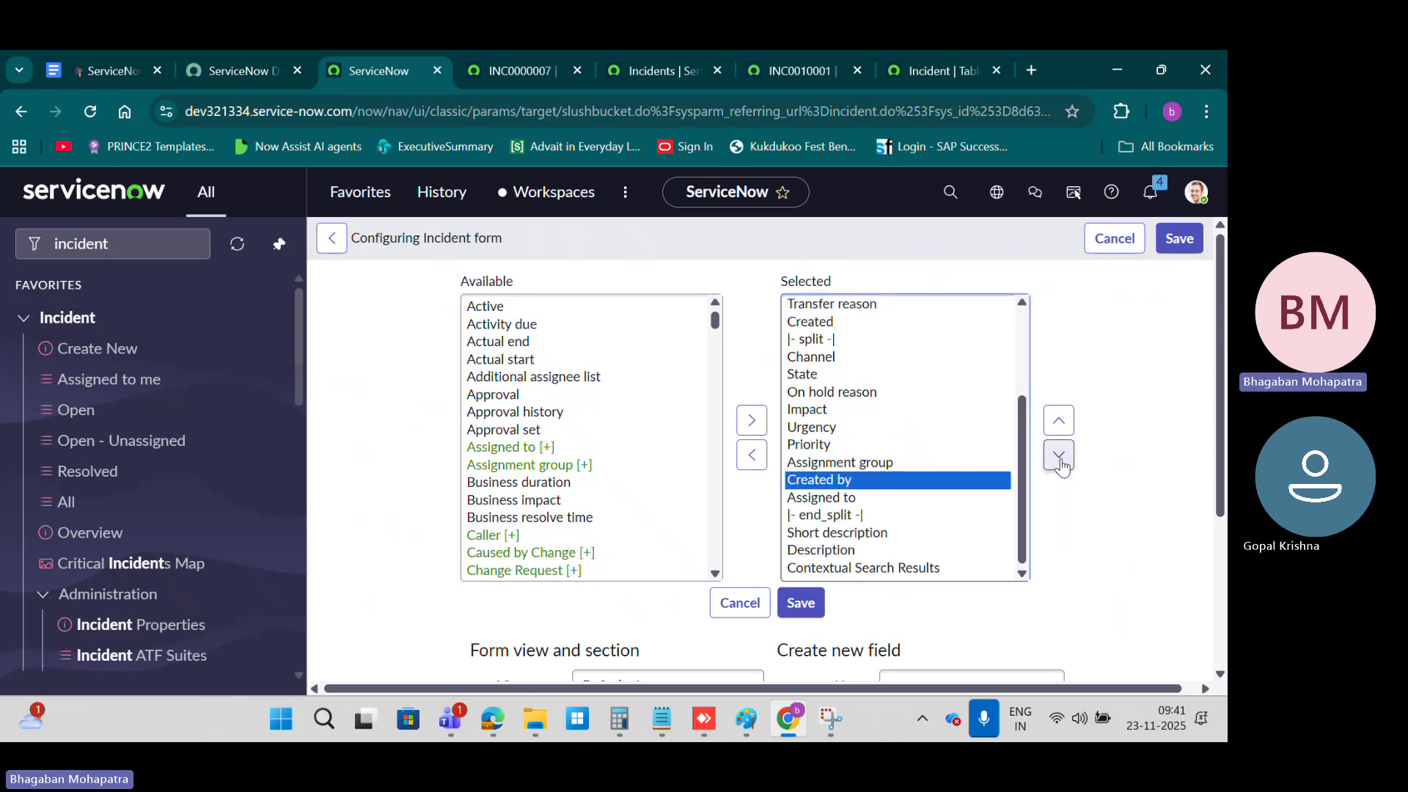
click(1058, 455)
click(808, 613)
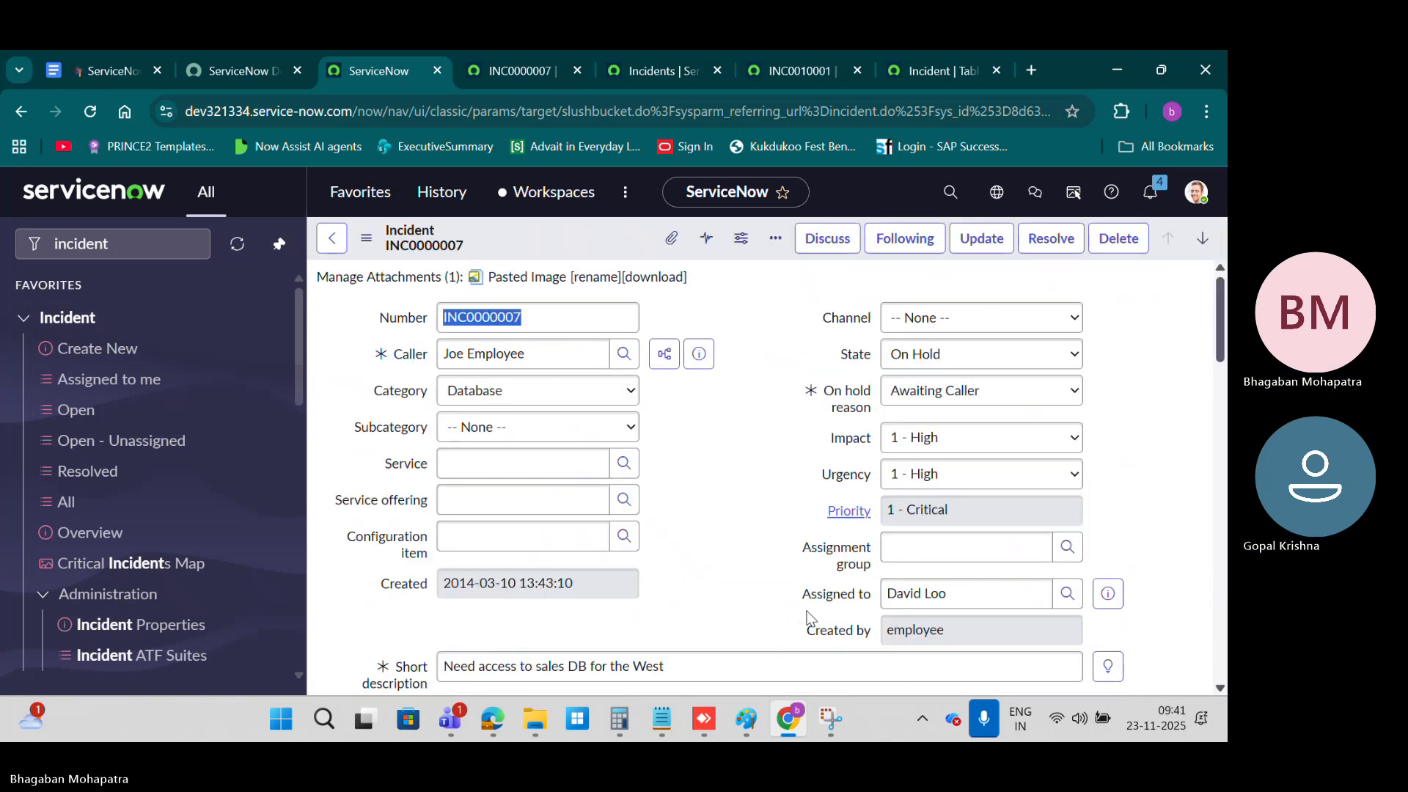
scroll(740, 556, down, 3)
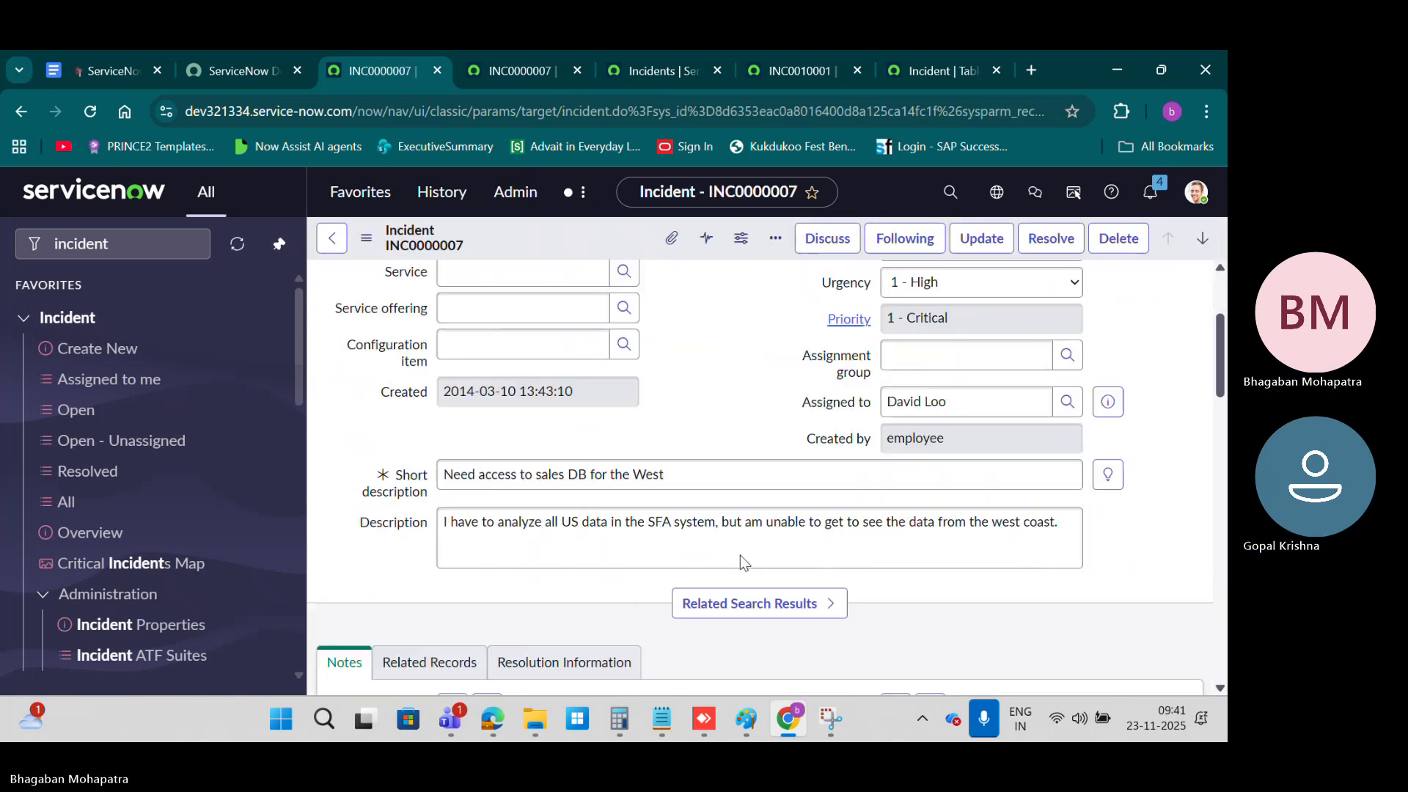
Step: Check the placement of the Created and Created by fields on the INC0000007 form
double_click(393, 395)
drag(808, 447, 1008, 445)
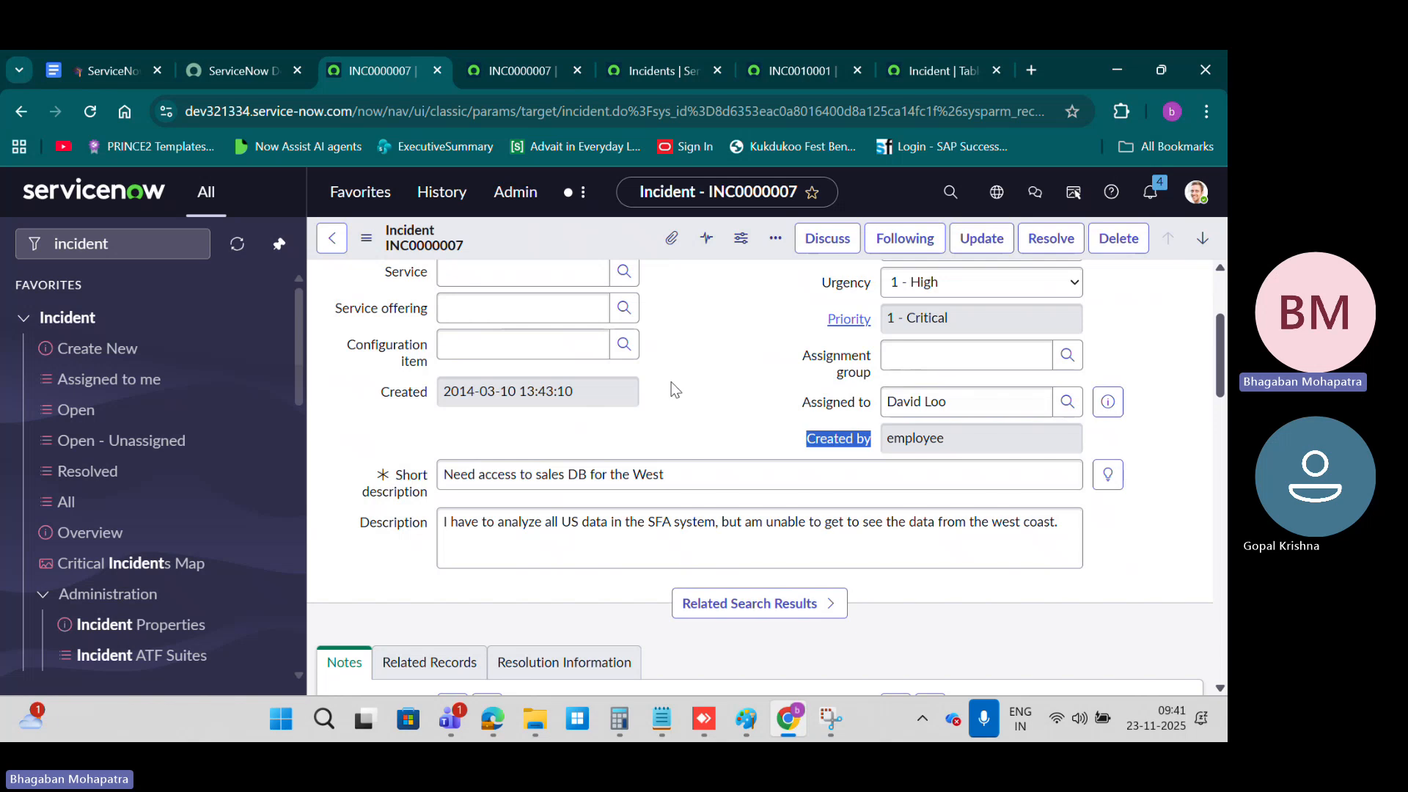
scroll(680, 402, up, 3)
scroll(682, 406, down, 5)
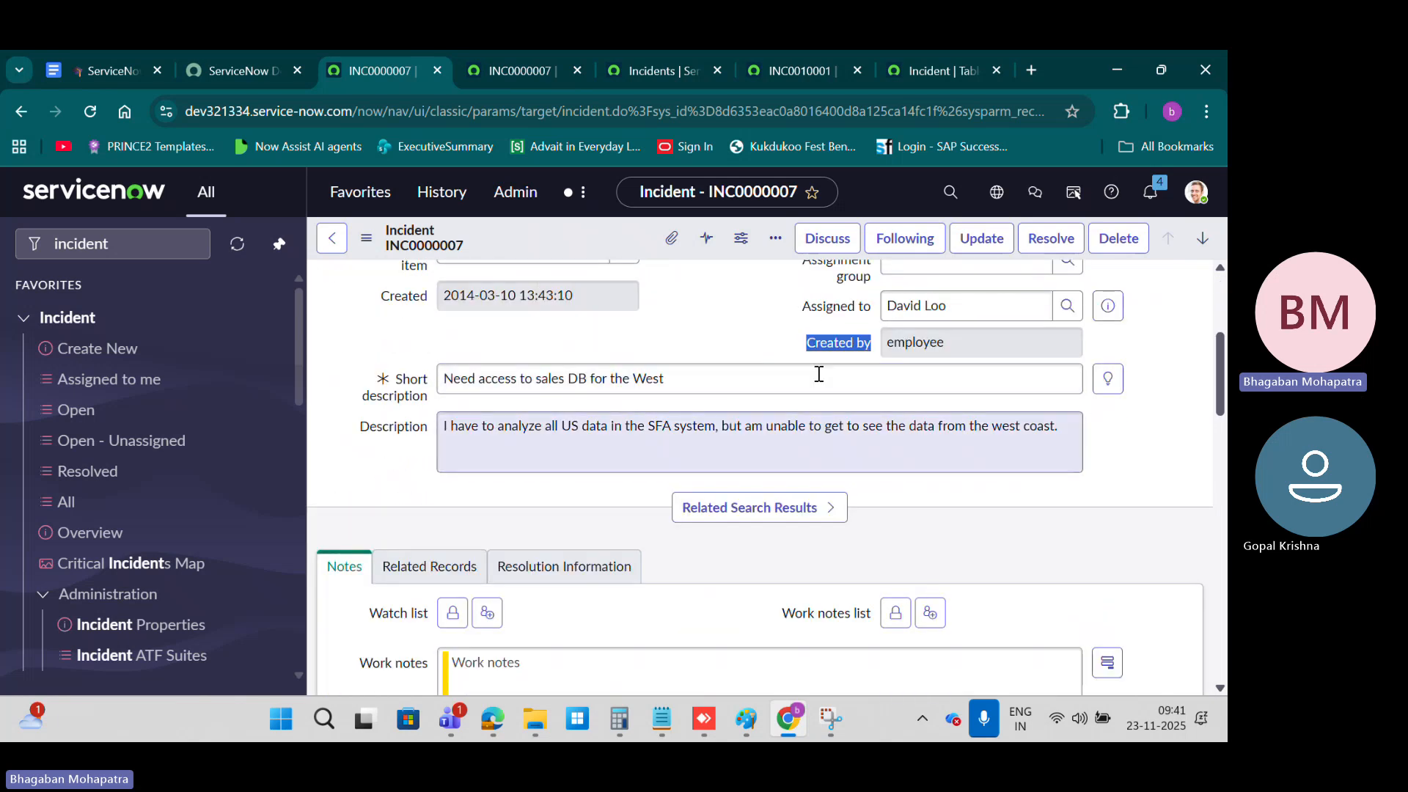
scroll(597, 462, down, 5)
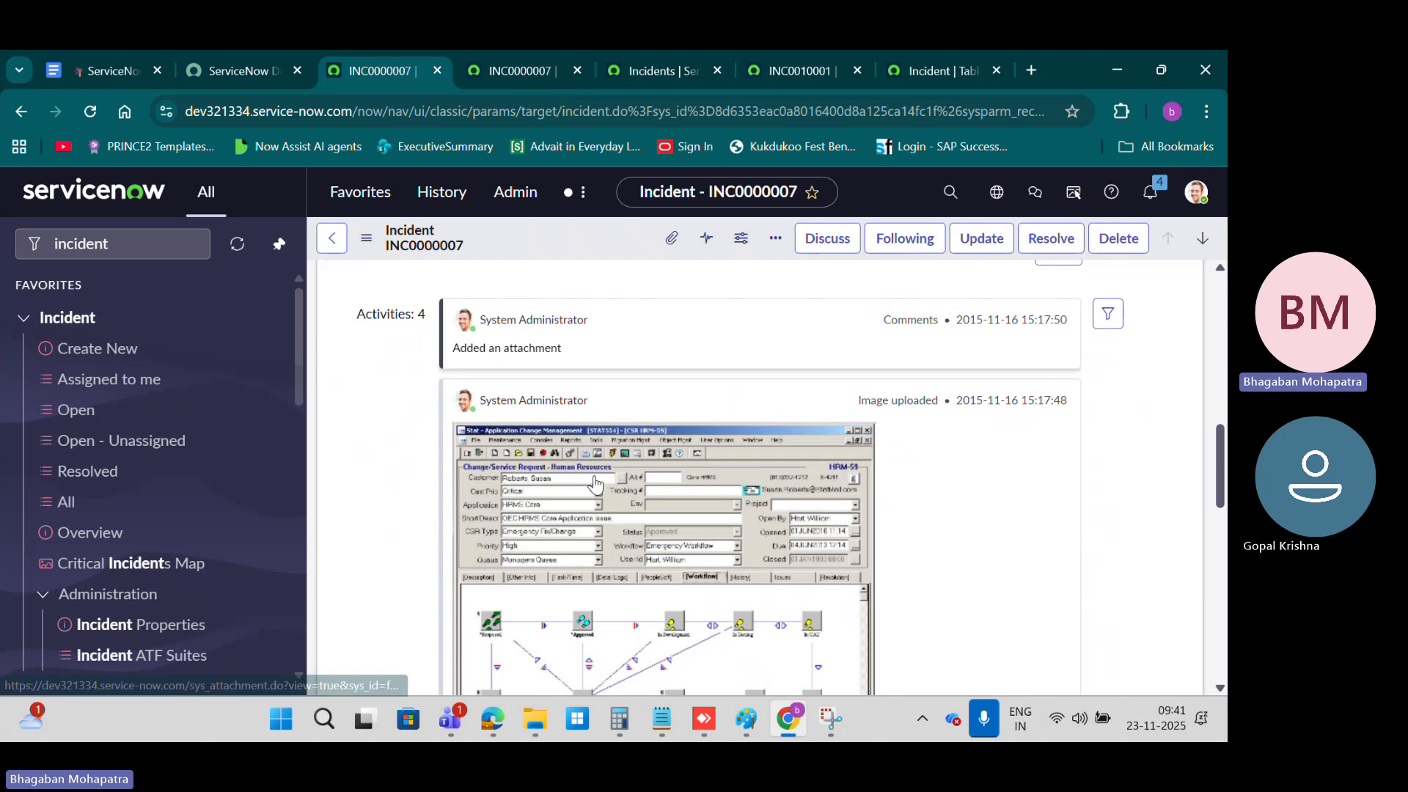
scroll(595, 477, up, 6)
scroll(598, 480, up, 3)
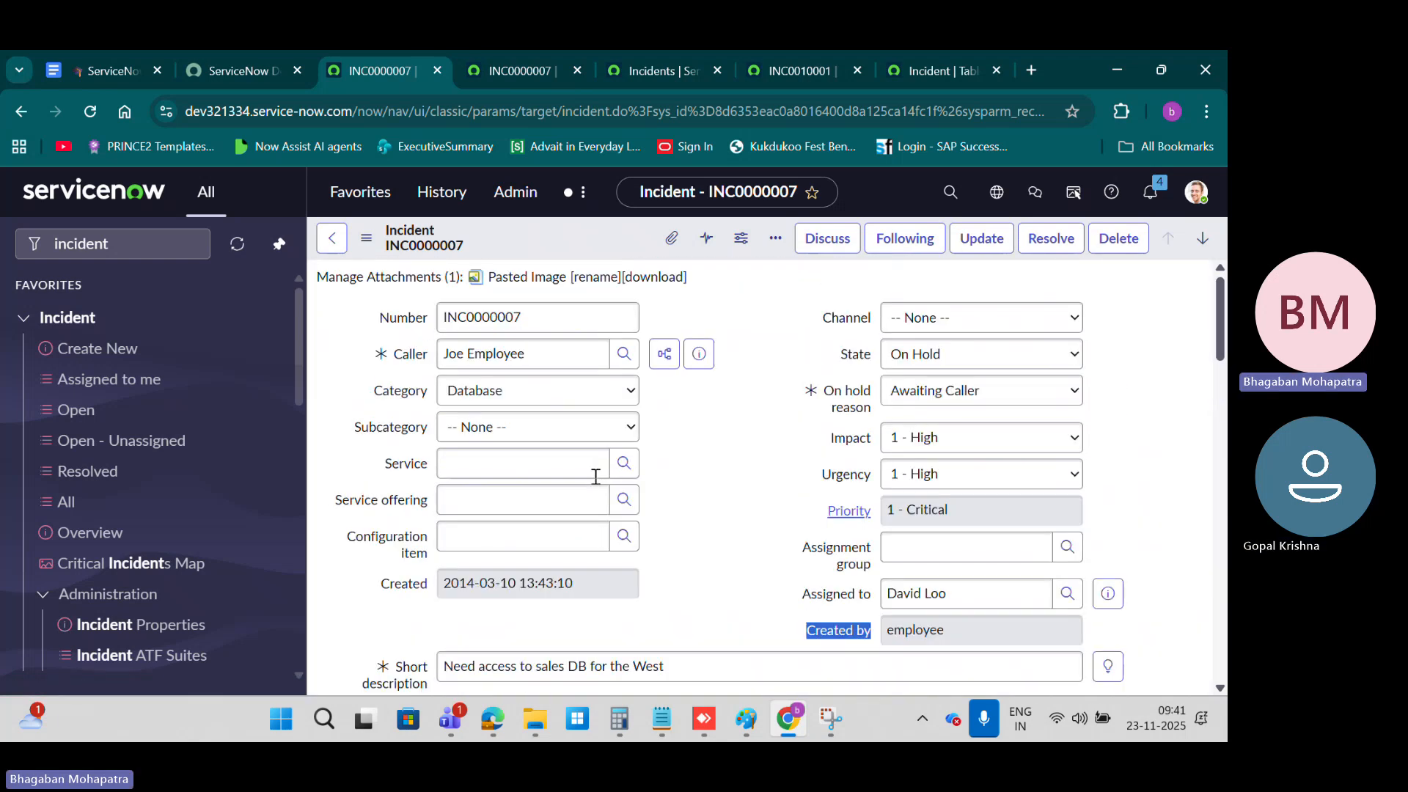
click(367, 238)
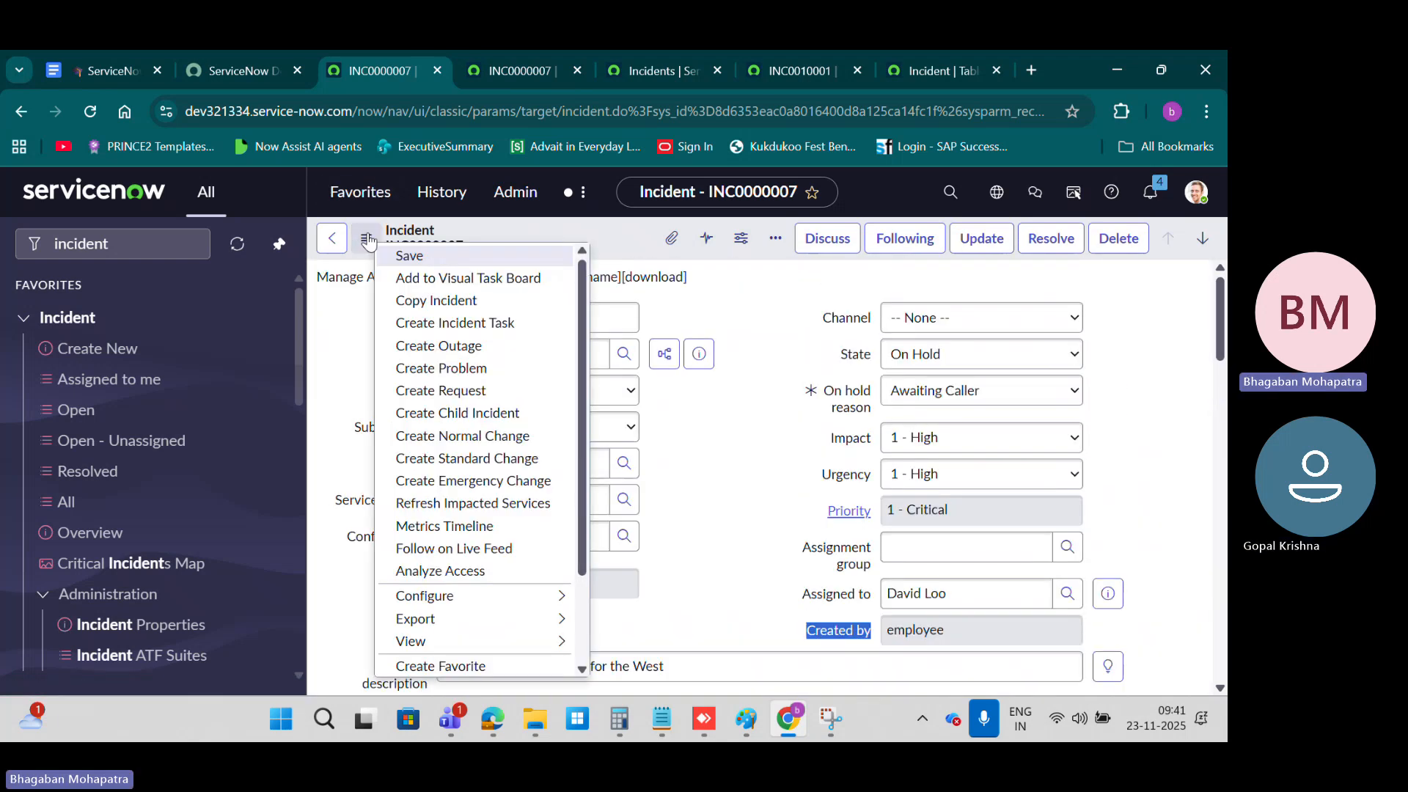
mouse_move(541, 597)
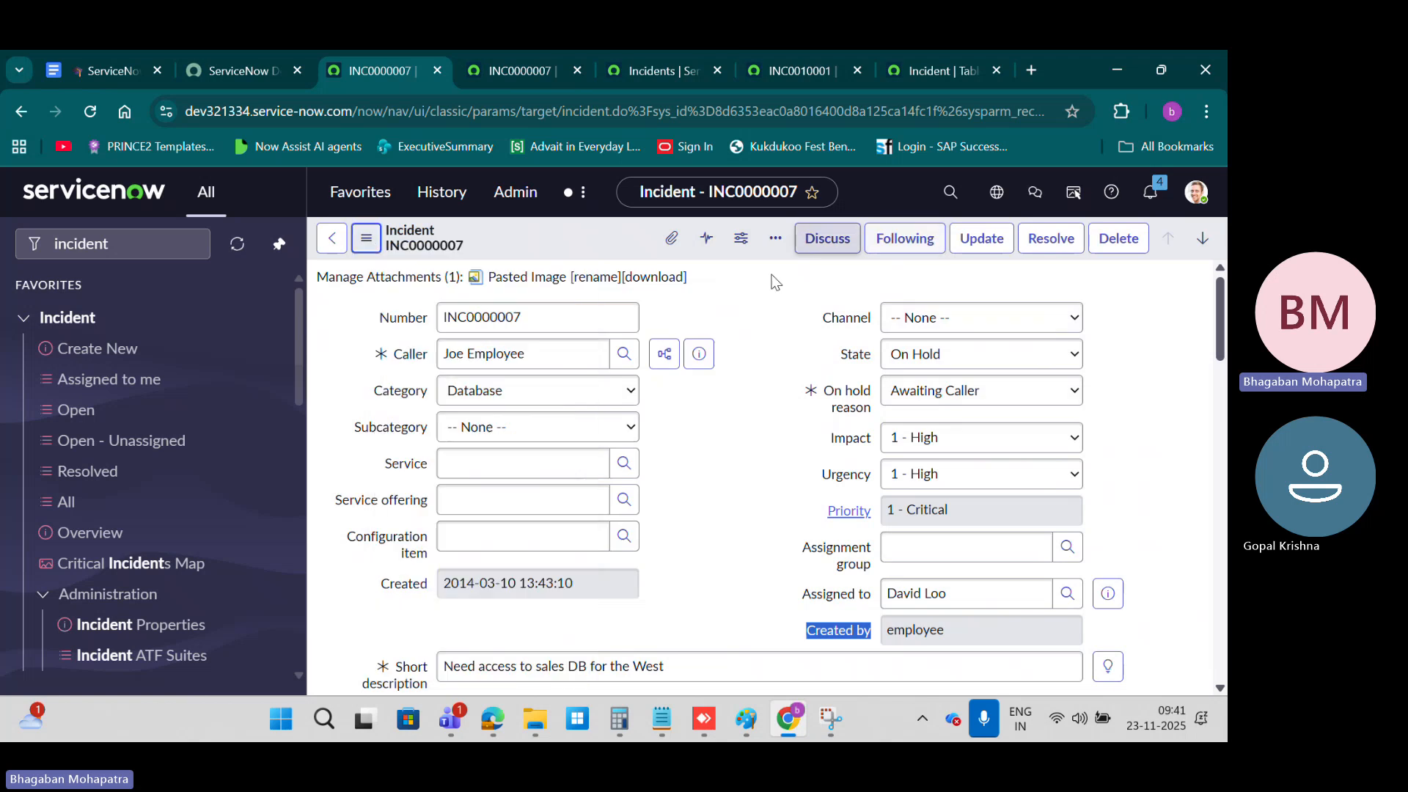
click(755, 295)
Step: Examine the Related Links section and the related lists at the end of the INC0000007 form
scroll(754, 296, down, 8)
scroll(755, 296, down, 5)
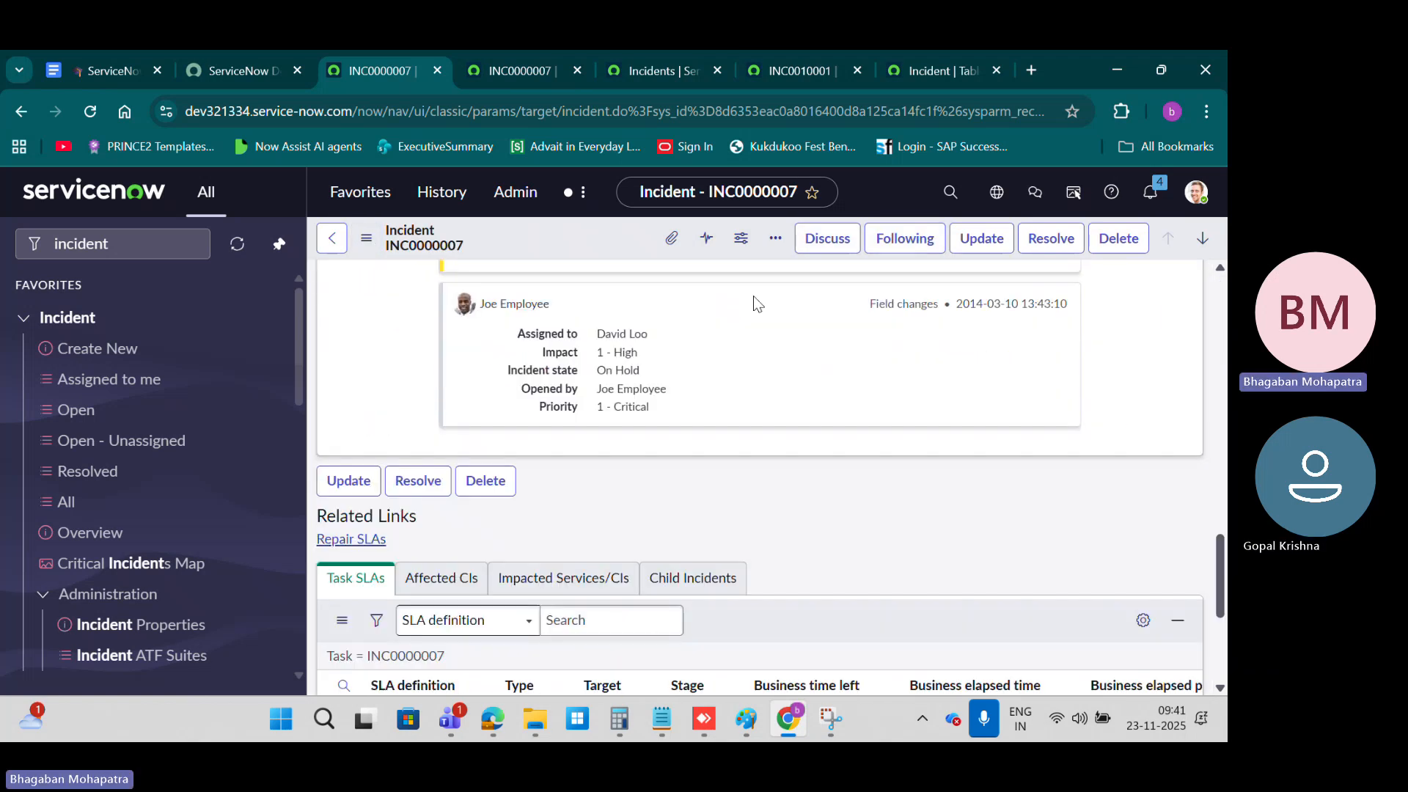
drag(460, 515, 319, 516)
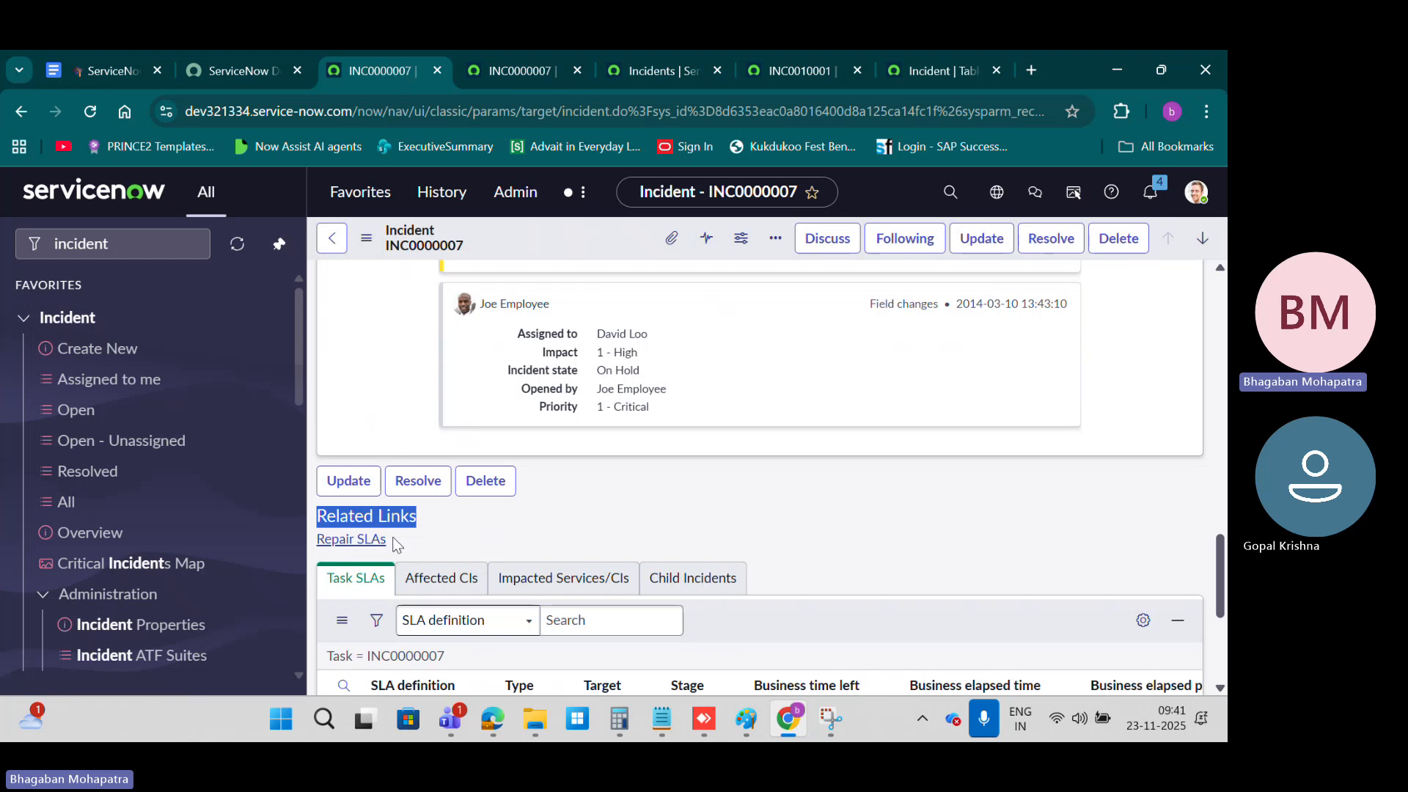
click(405, 551)
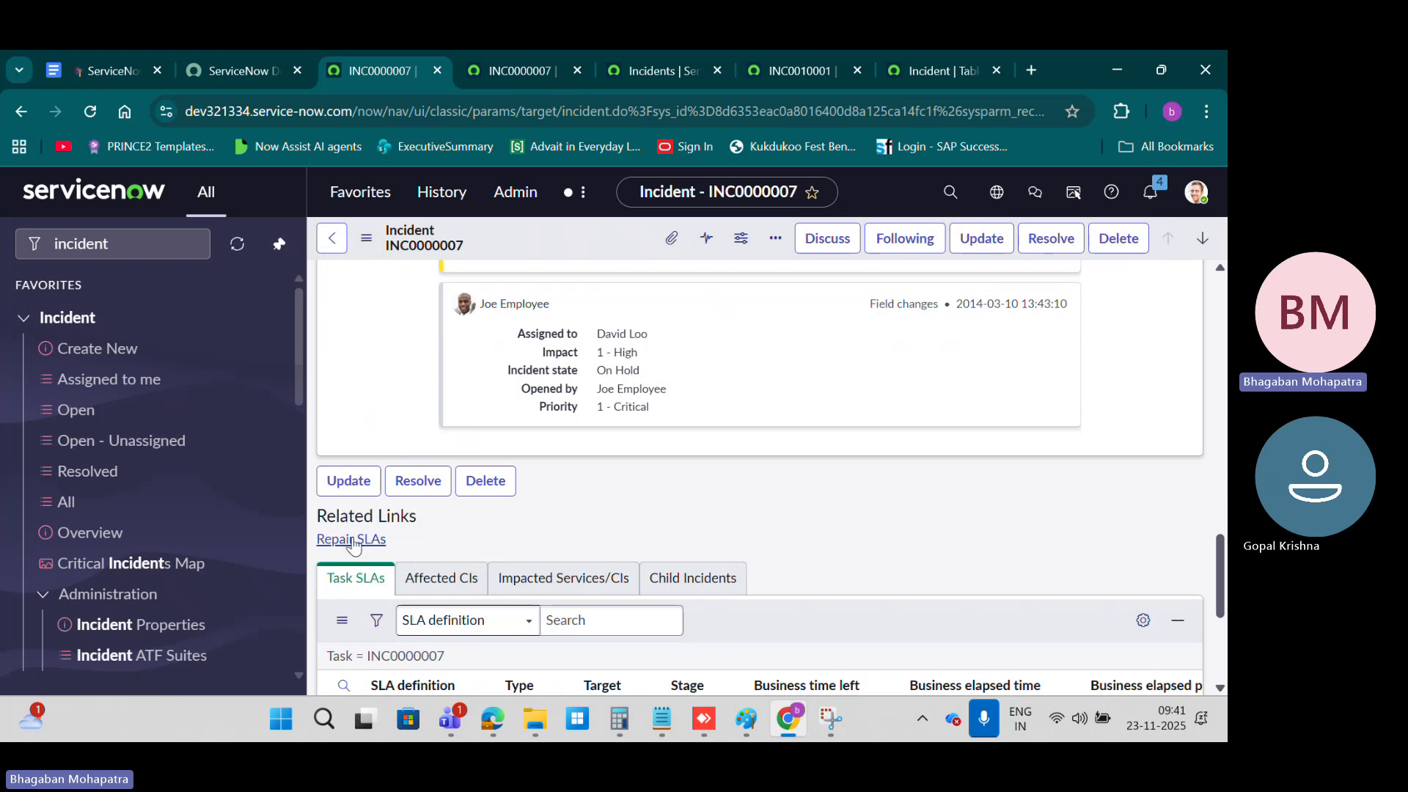
Step: Open the Related Lists configuration of the Incident form and review its available and selected lists
click(370, 248)
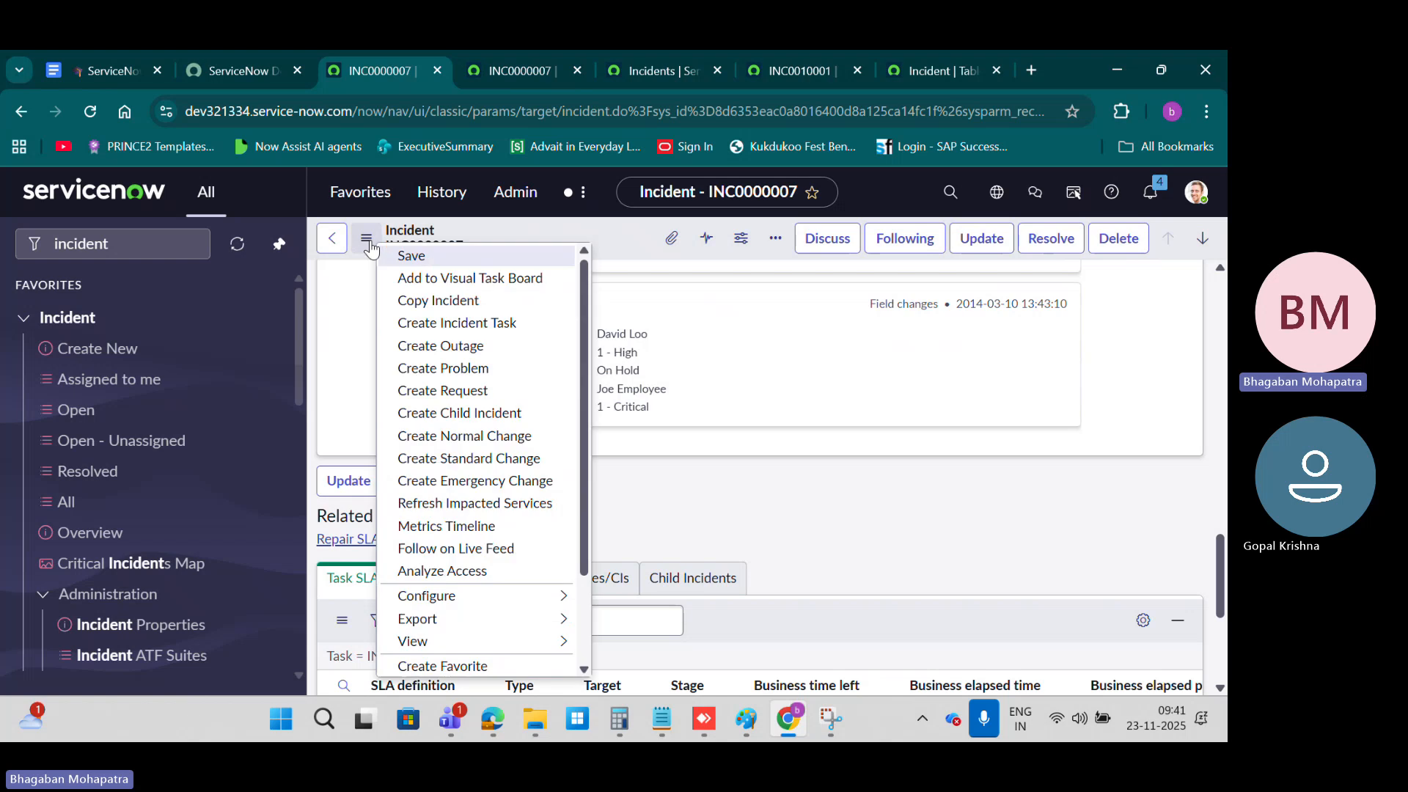
mouse_move(484, 596)
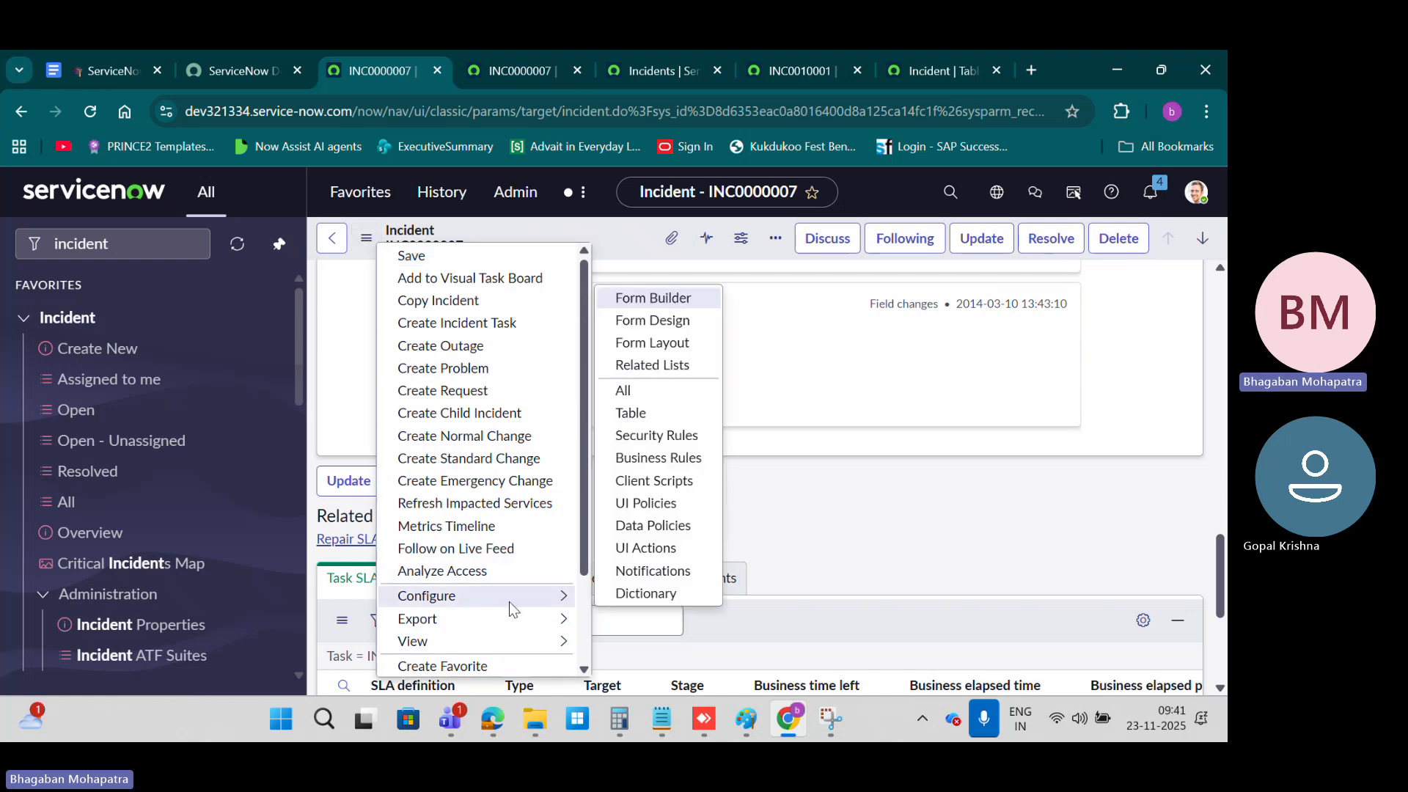
click(652, 366)
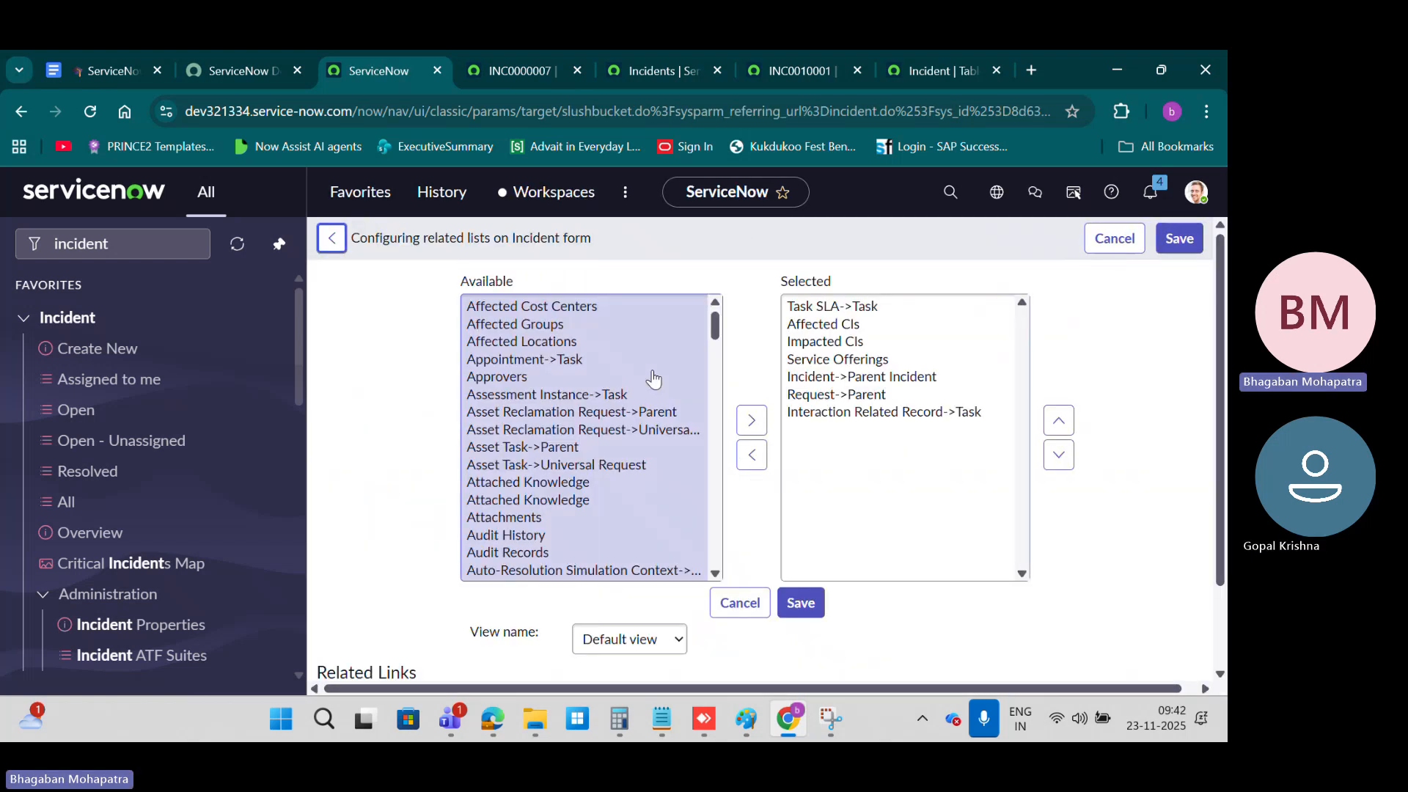
click(834, 303)
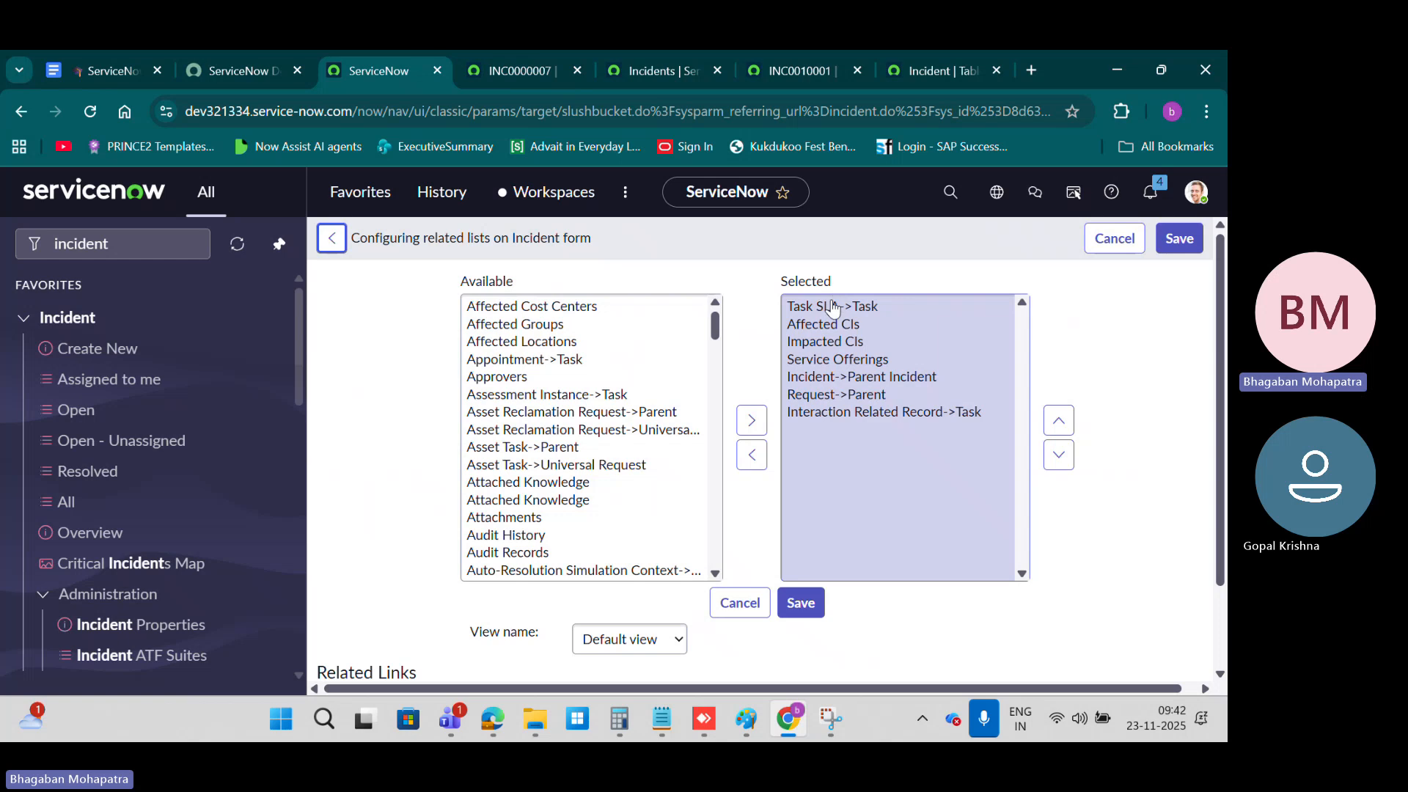
click(607, 351)
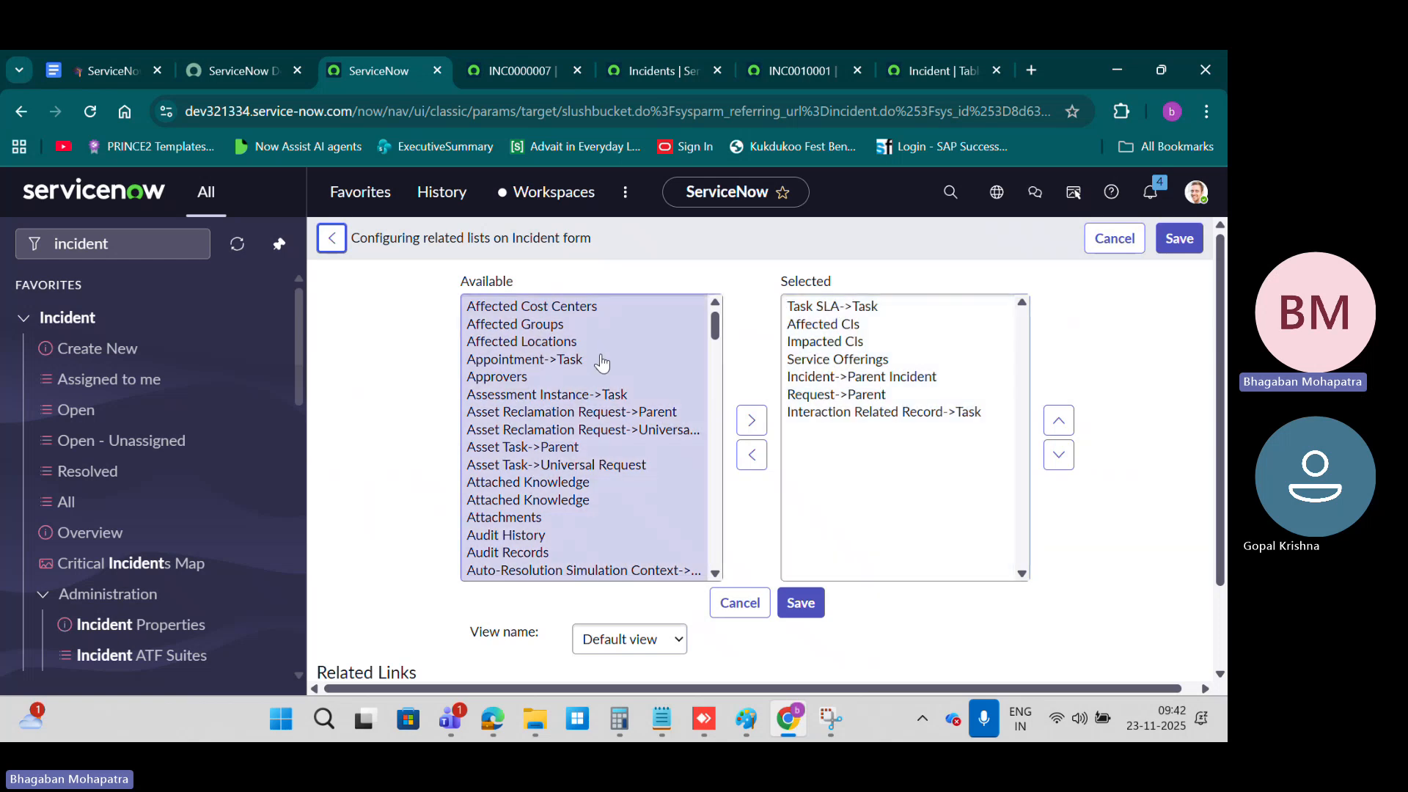
Step: Add KB Submission->Parent and KB Submission->Universal Request to the Incident form's selected related lists and save
scroll(601, 361, down, 3)
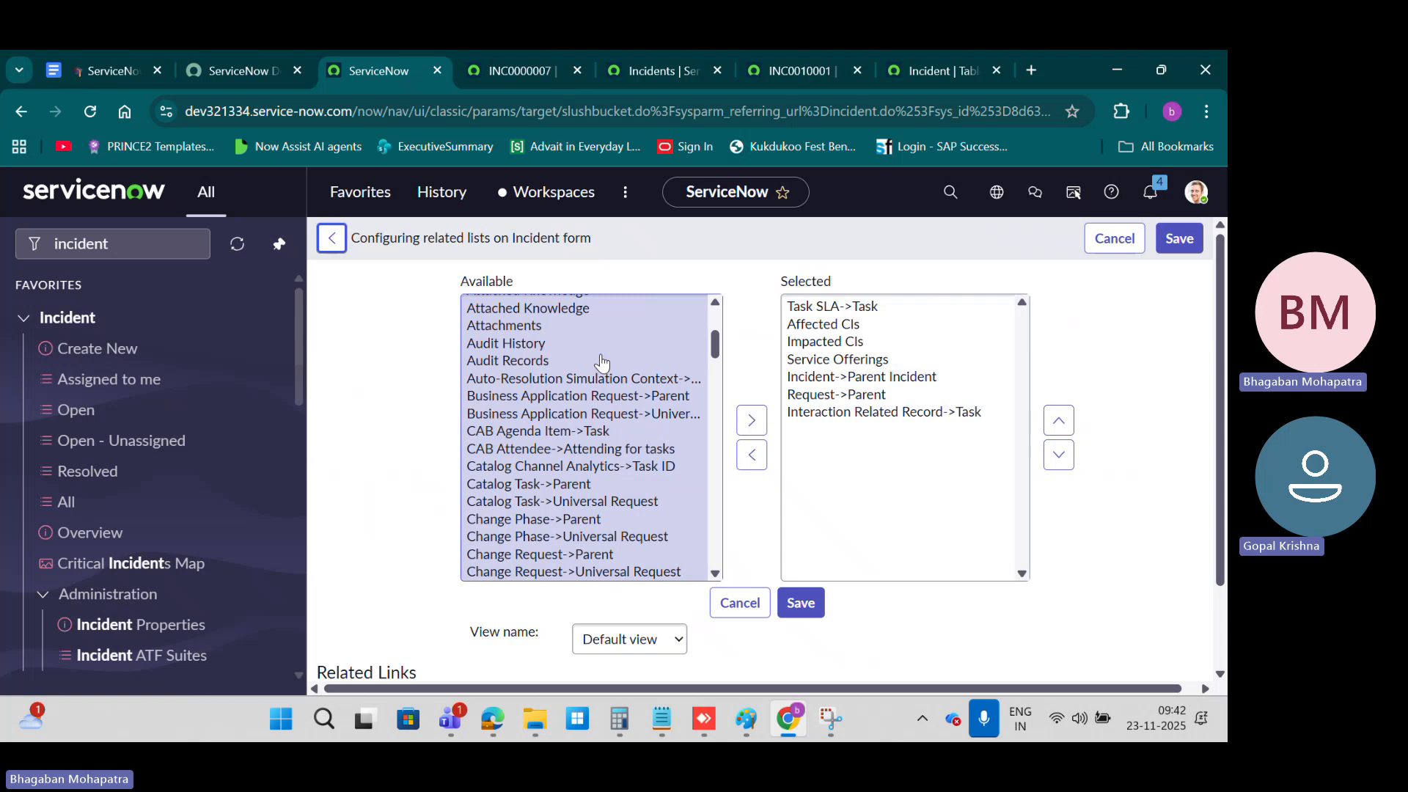
scroll(601, 362, down, 2)
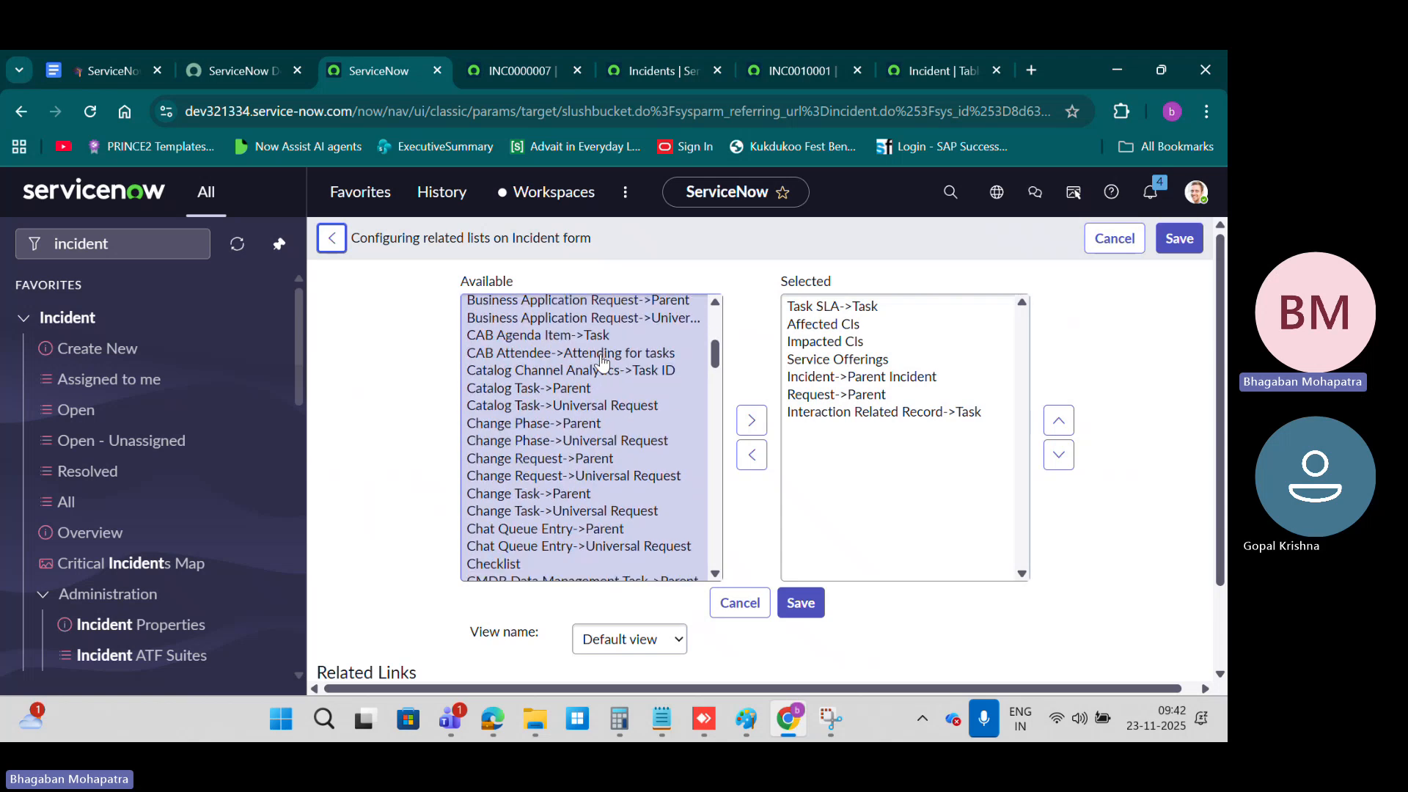
scroll(604, 389, down, 3)
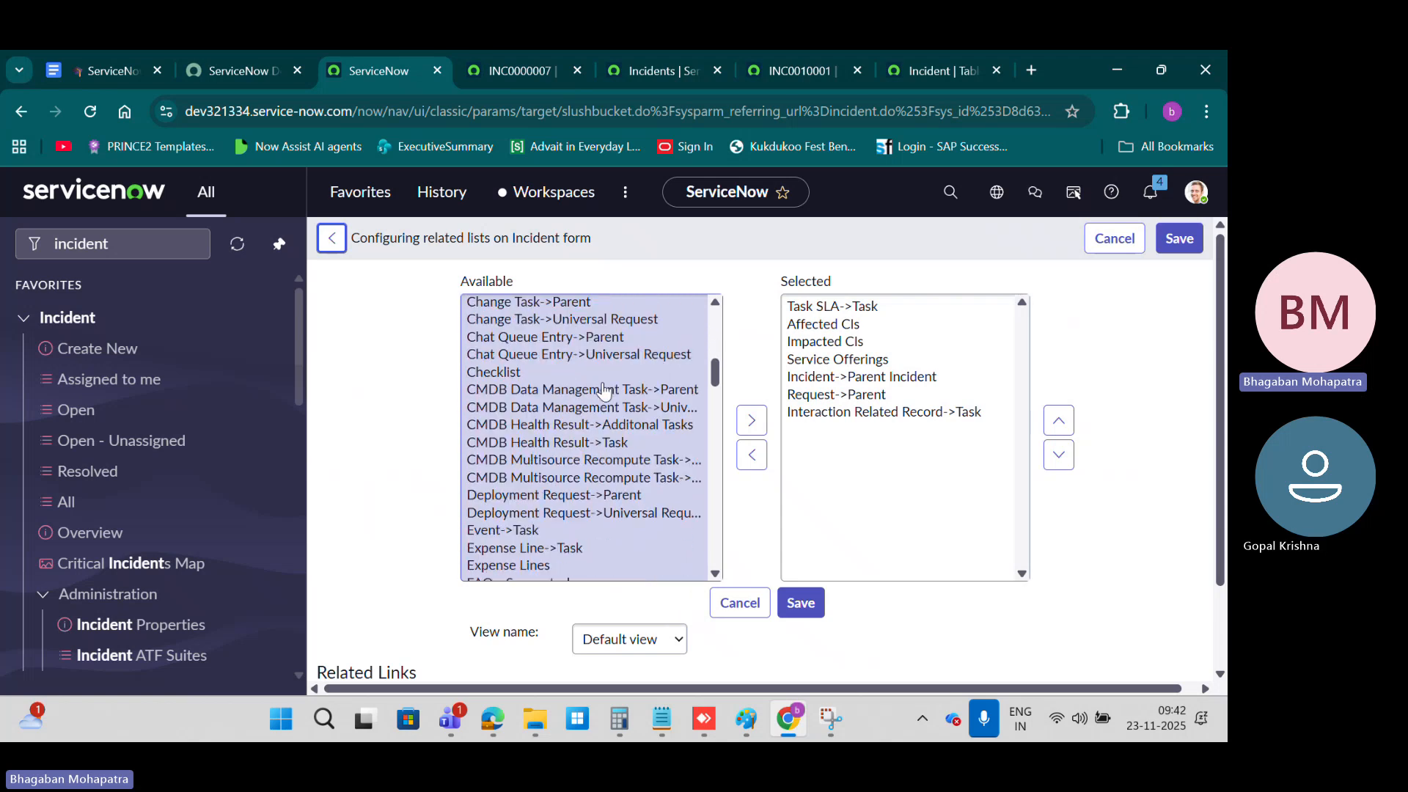
scroll(604, 390, down, 5)
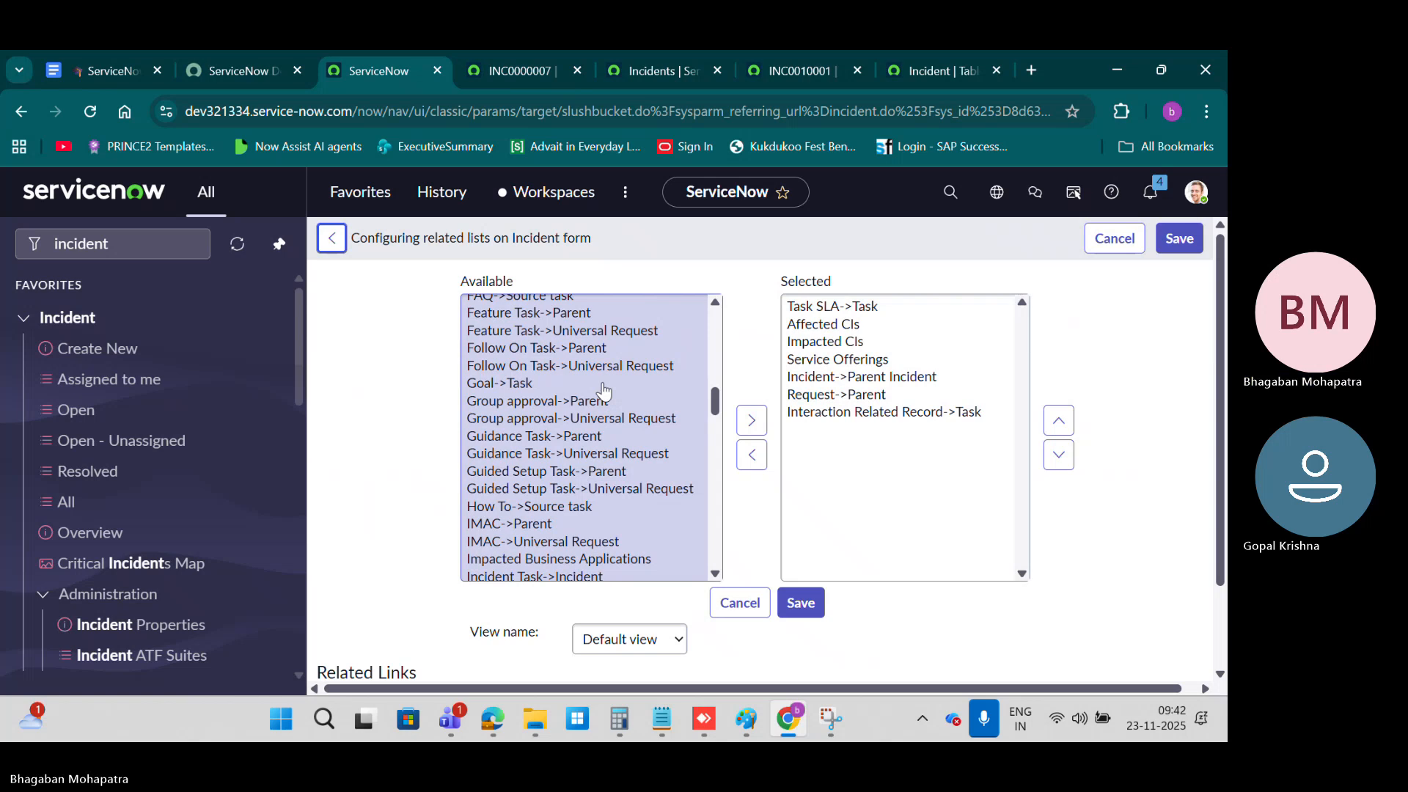
scroll(604, 389, down, 3)
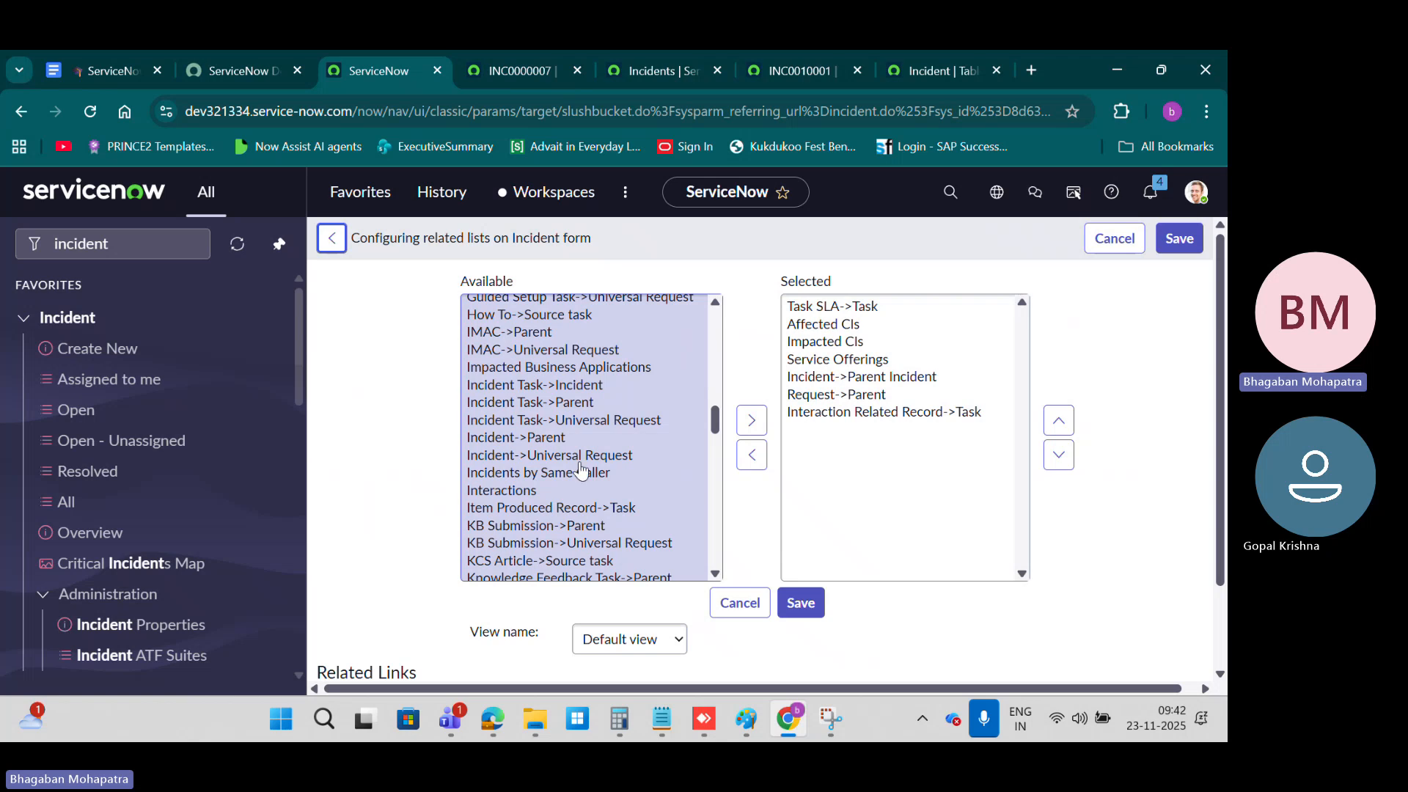
scroll(557, 469, down, 2)
click(524, 432)
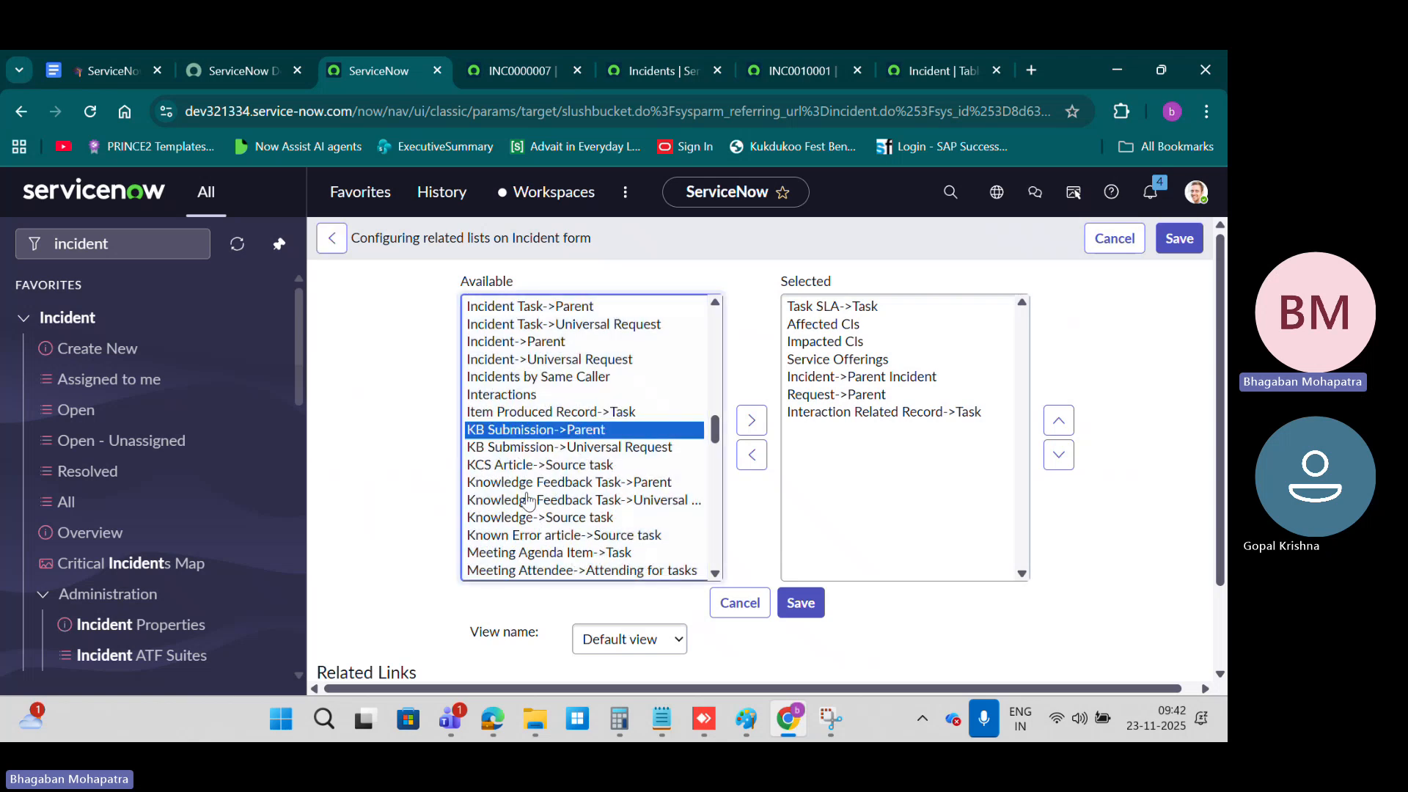
shift+click(557, 447)
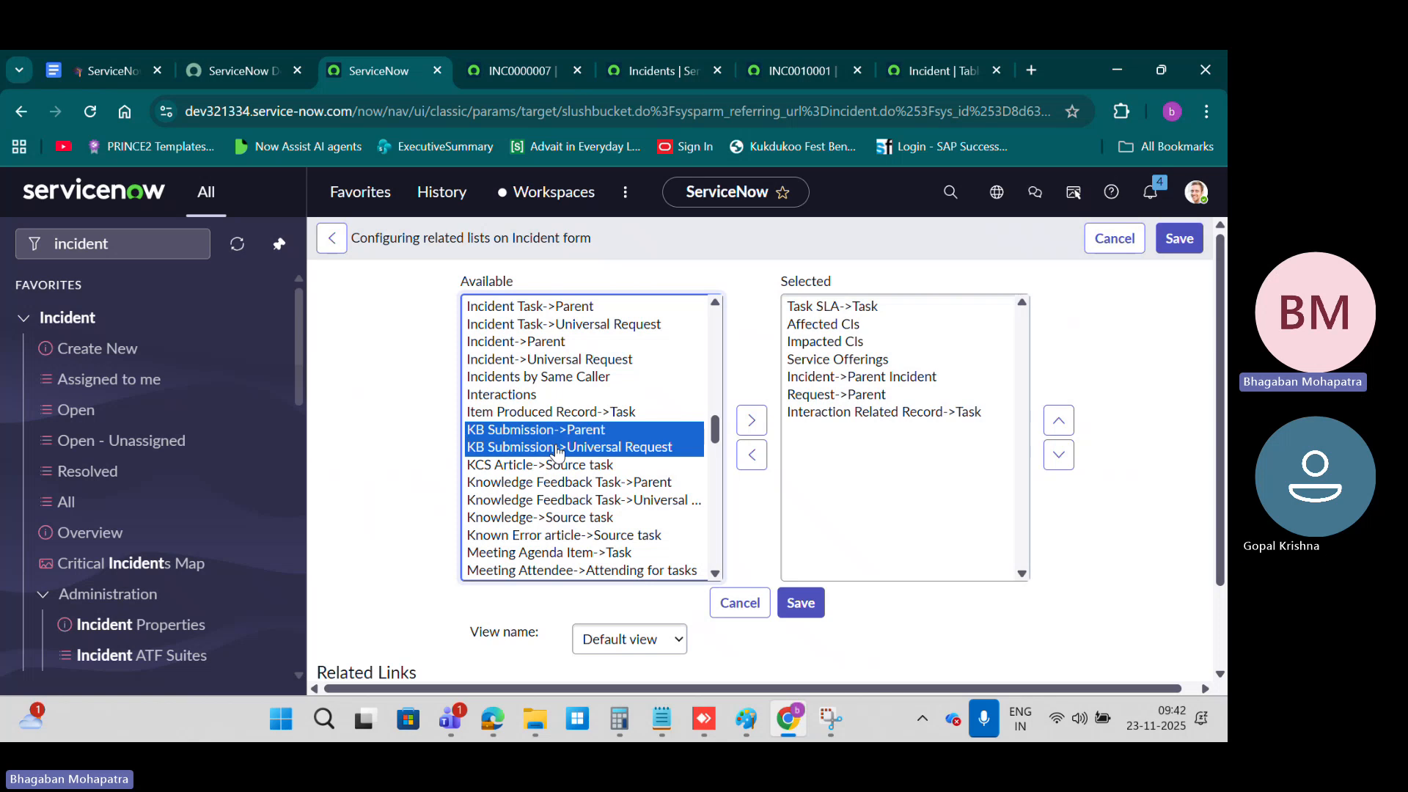
click(752, 421)
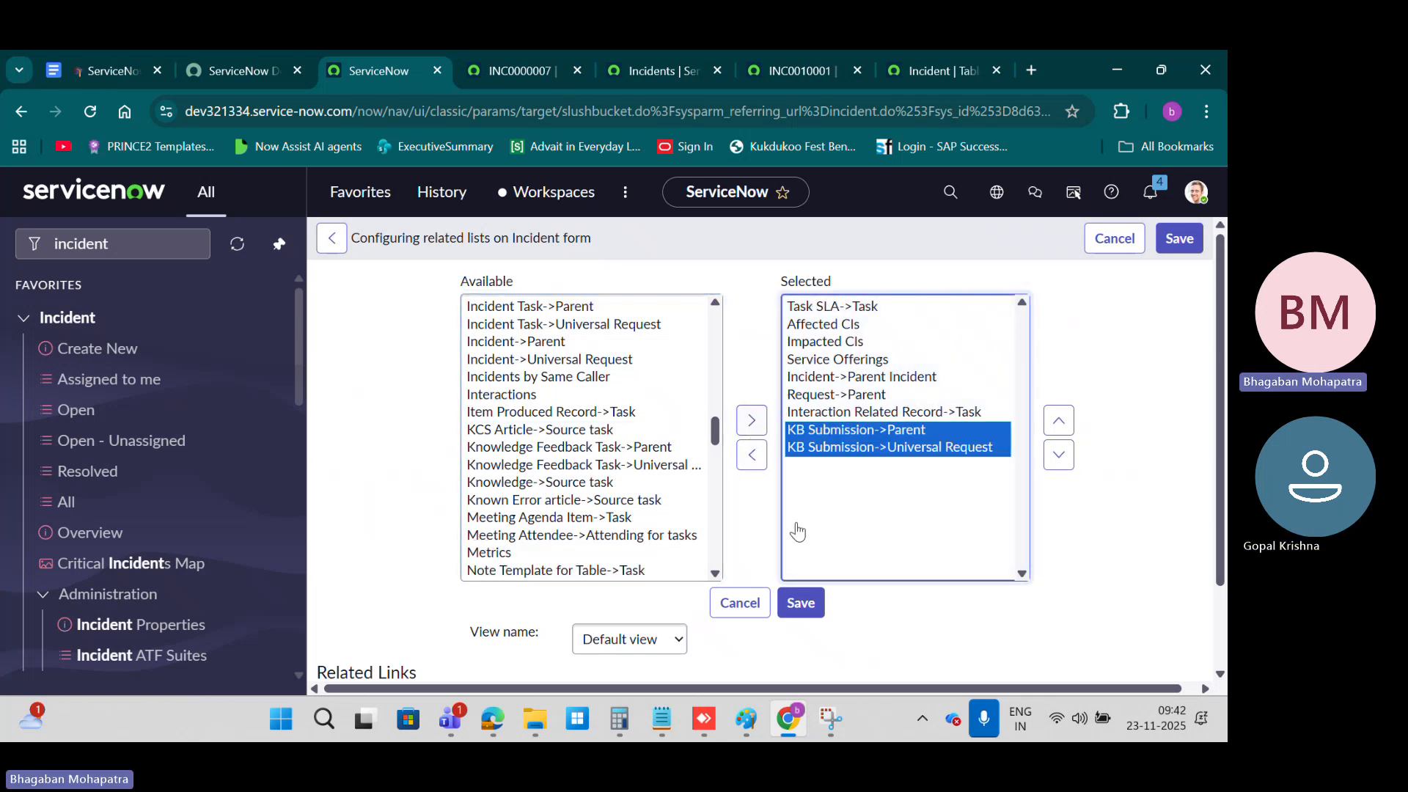
click(803, 607)
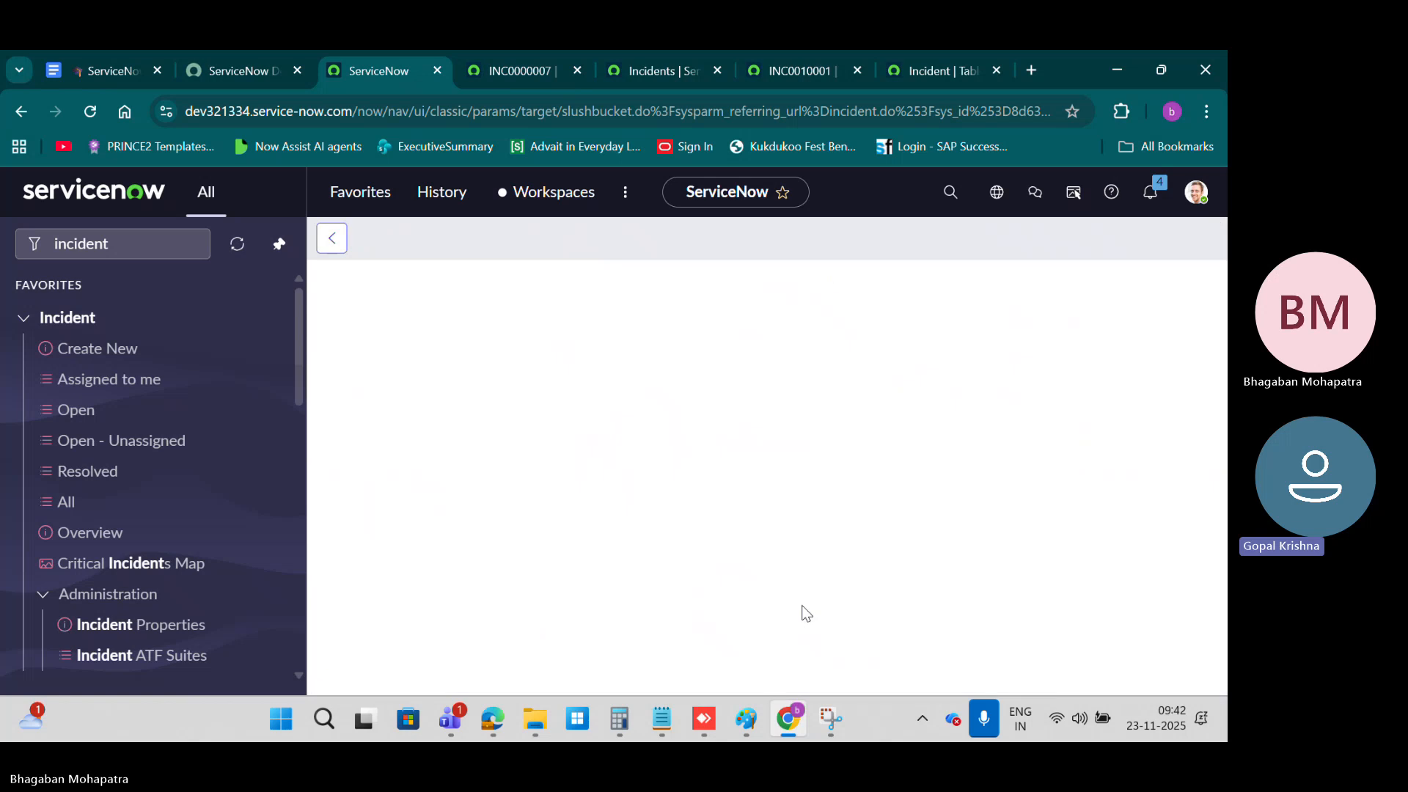
Step: View the KB Submissions, Child Incidents, Impacted Services/CIs, Affected CIs and Task SLAs related lists on INC0000007
scroll(687, 485, down, 3)
scroll(687, 486, down, 15)
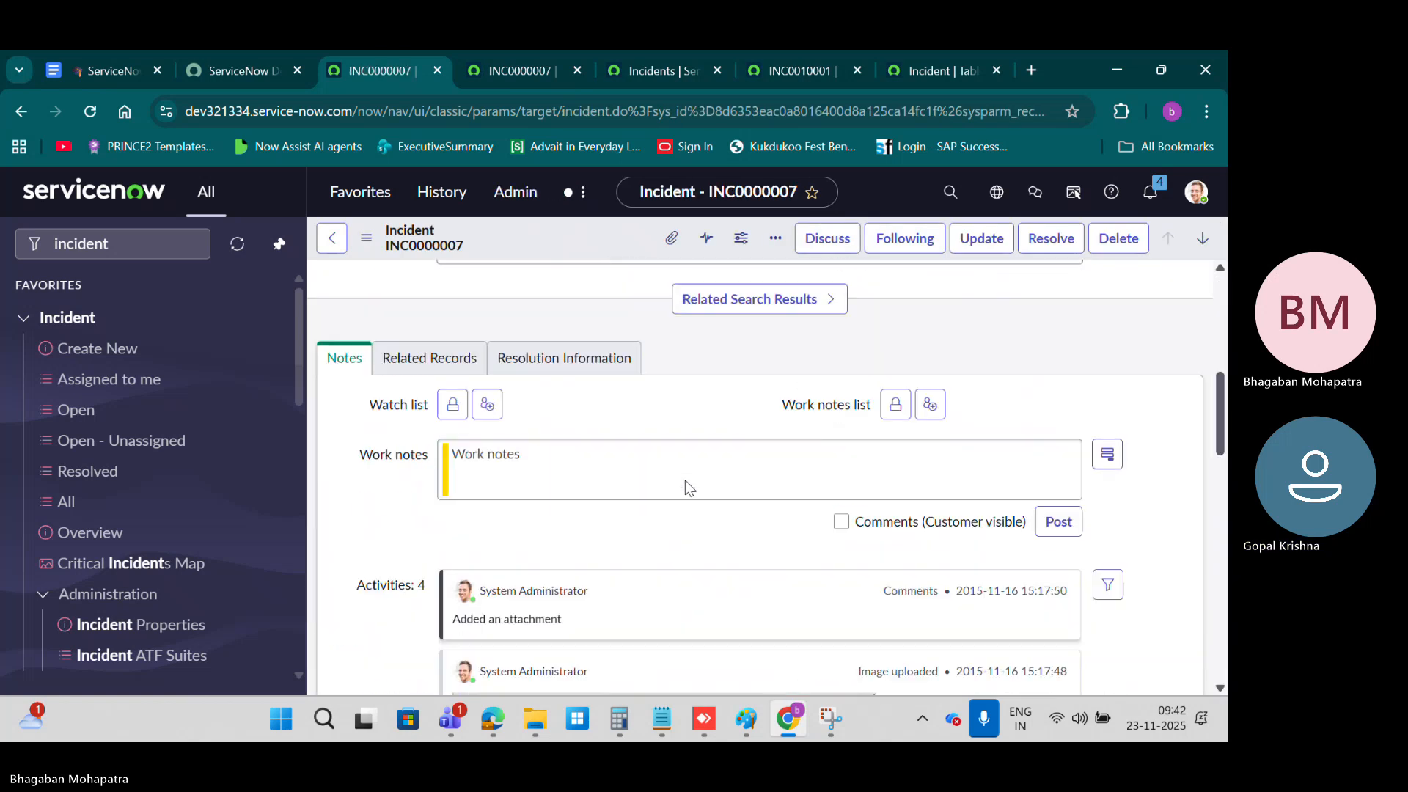
scroll(685, 480, up, 1)
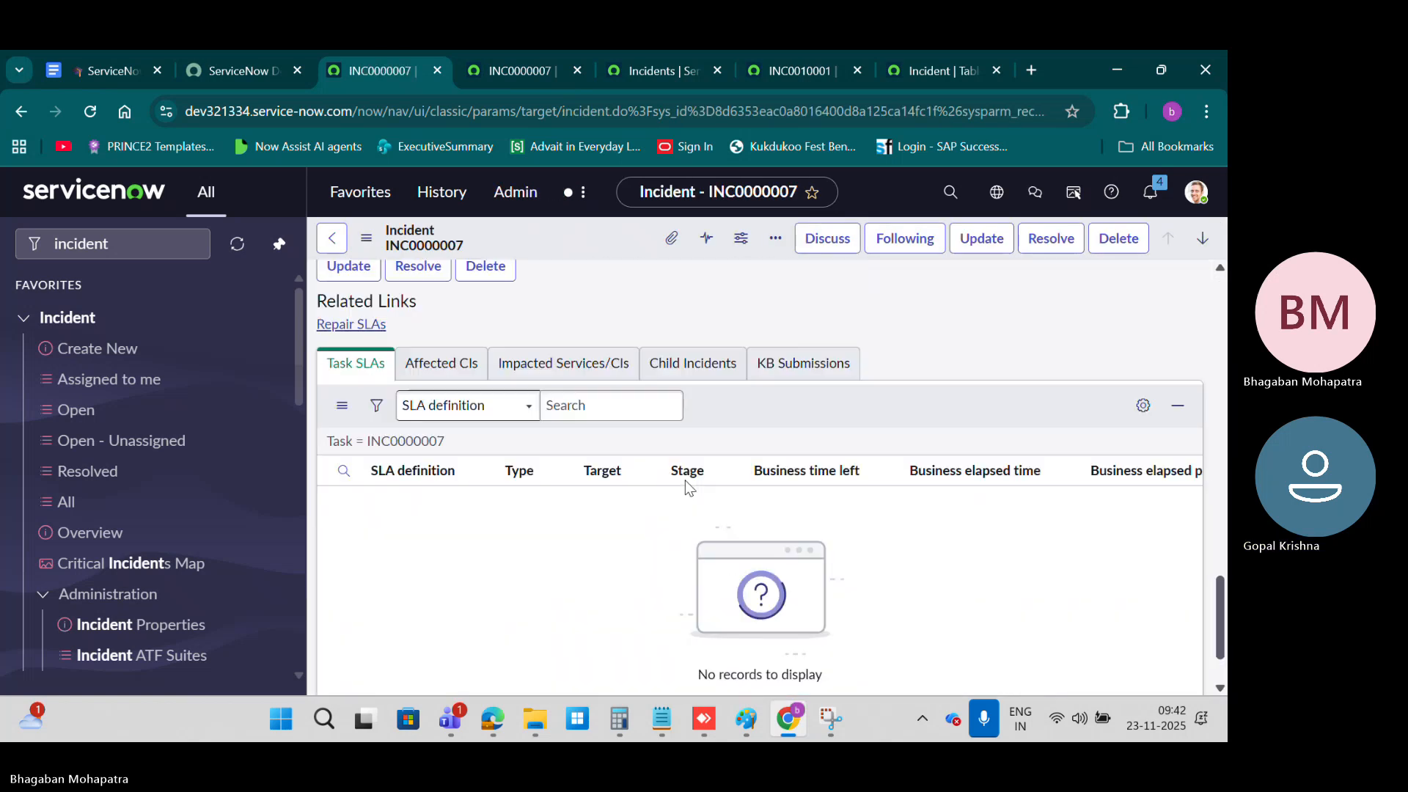
scroll(686, 480, up, 1)
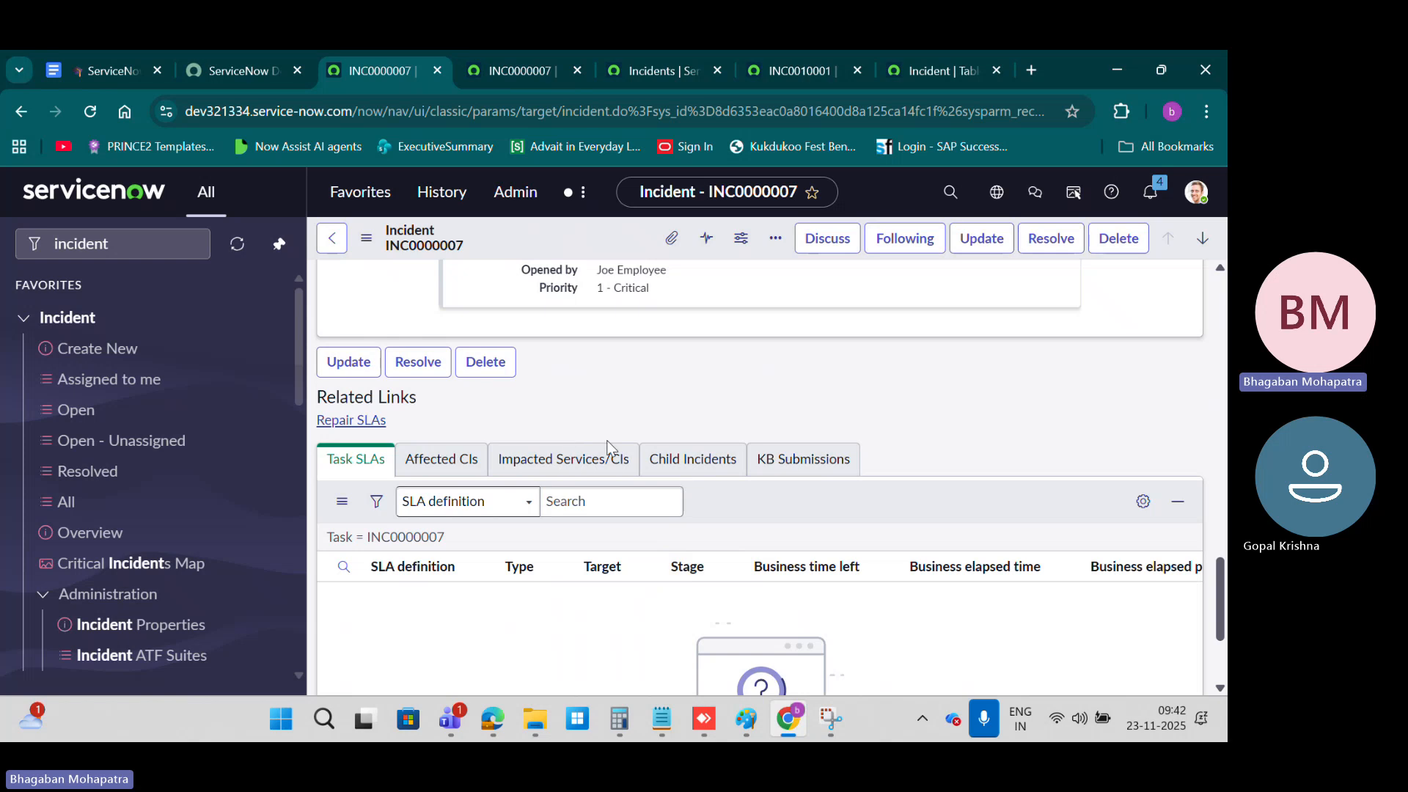
click(821, 459)
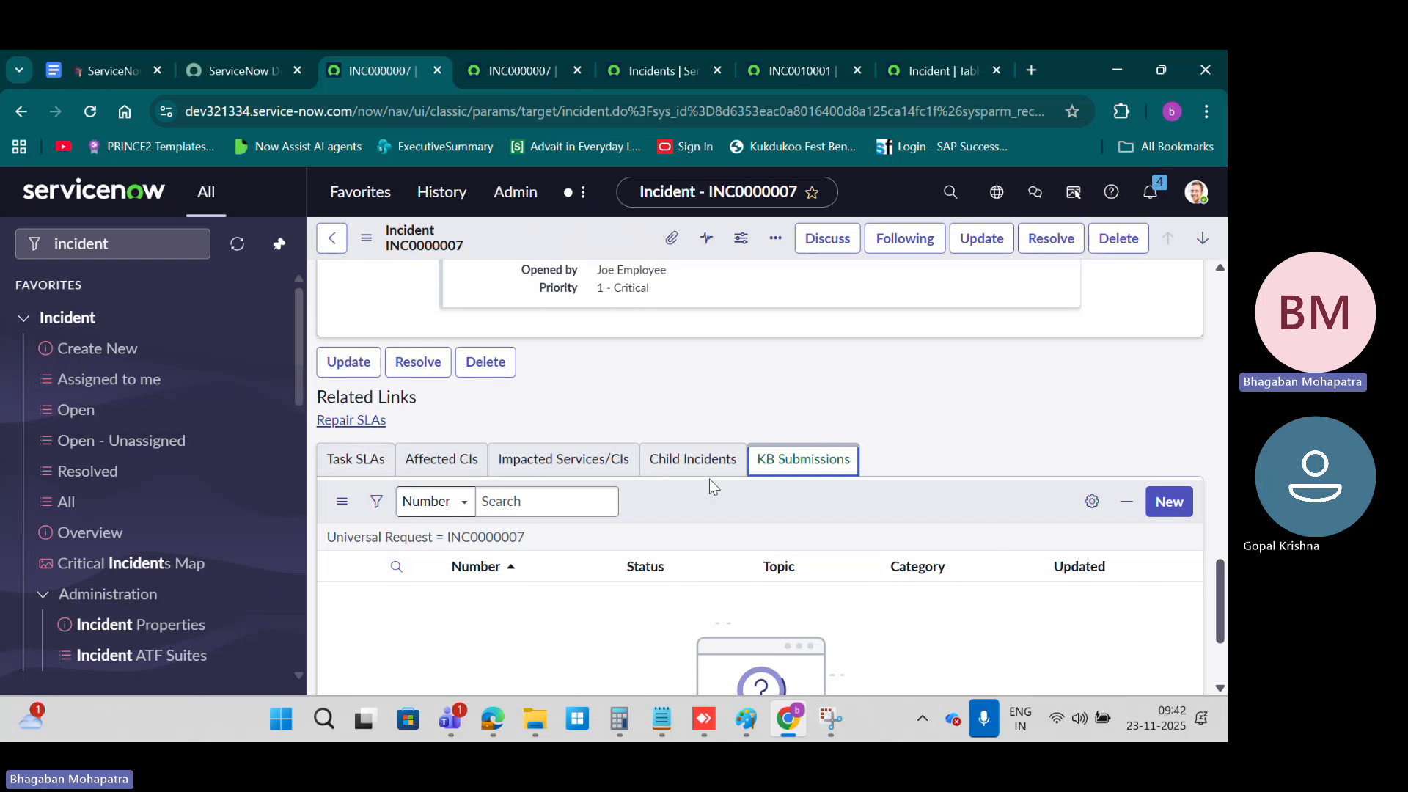
click(692, 460)
click(563, 460)
click(441, 460)
click(376, 472)
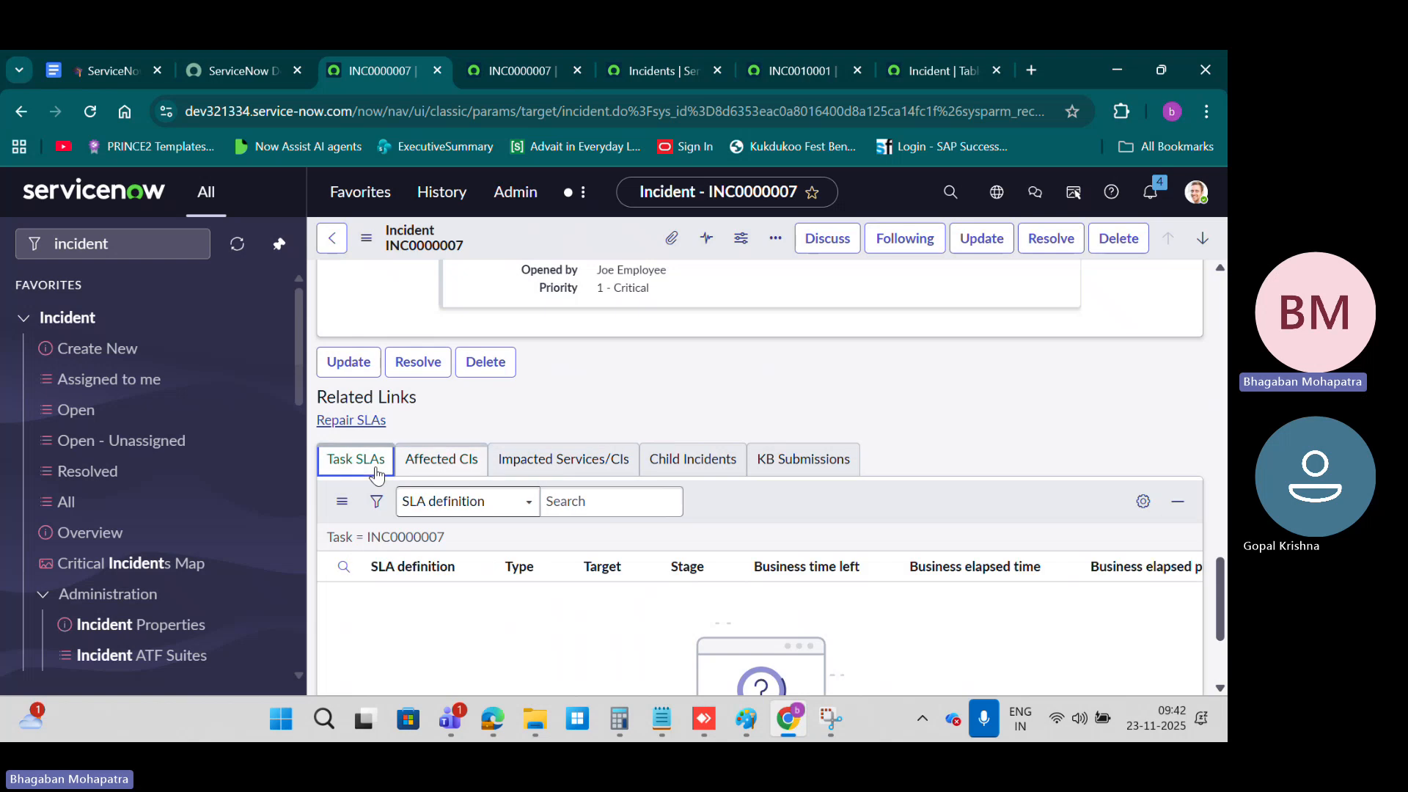
click(827, 460)
Step: Compare the main fields of INC0000007 with its related lists, viewing Affected CIs, and return to the beginning of the form
scroll(831, 461, up, 7)
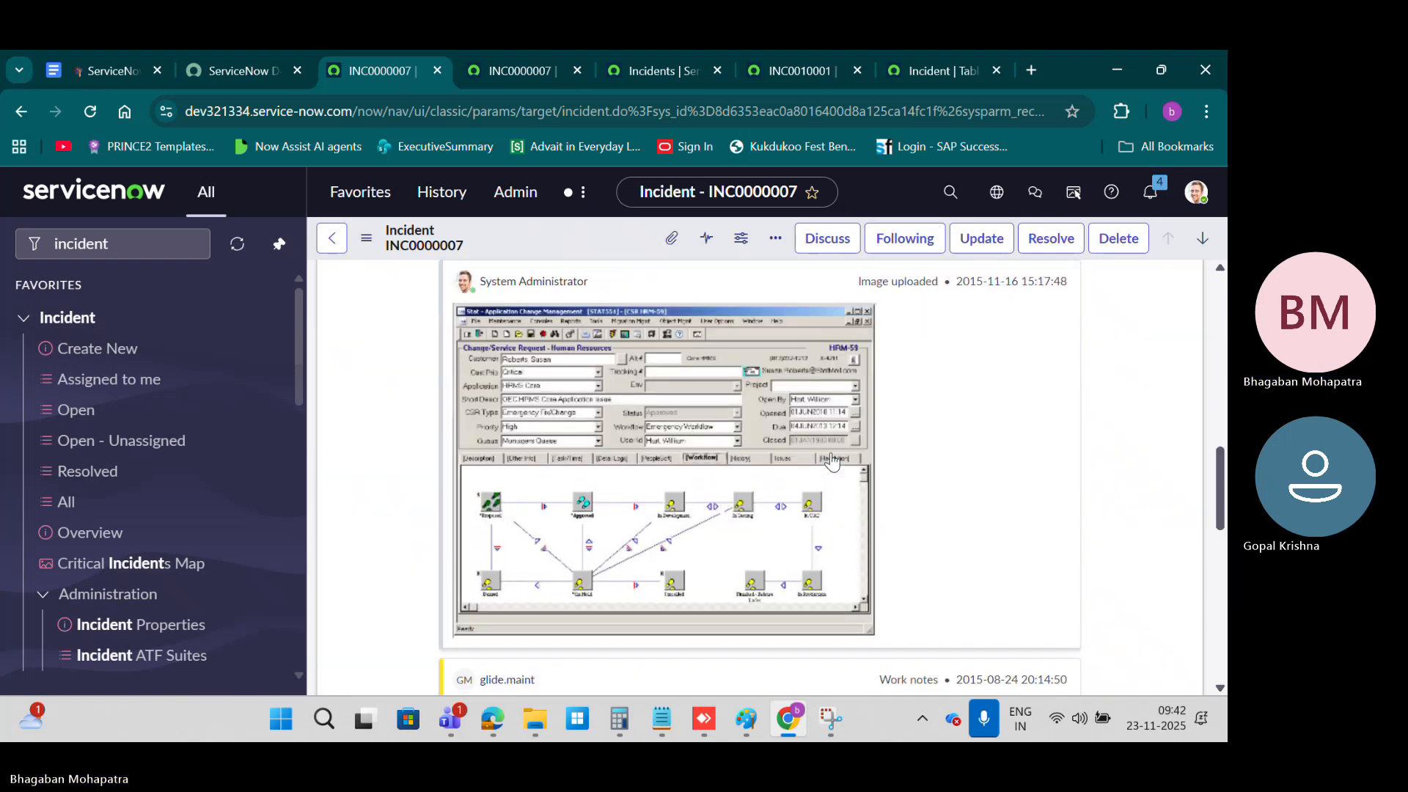
scroll(832, 460, up, 6)
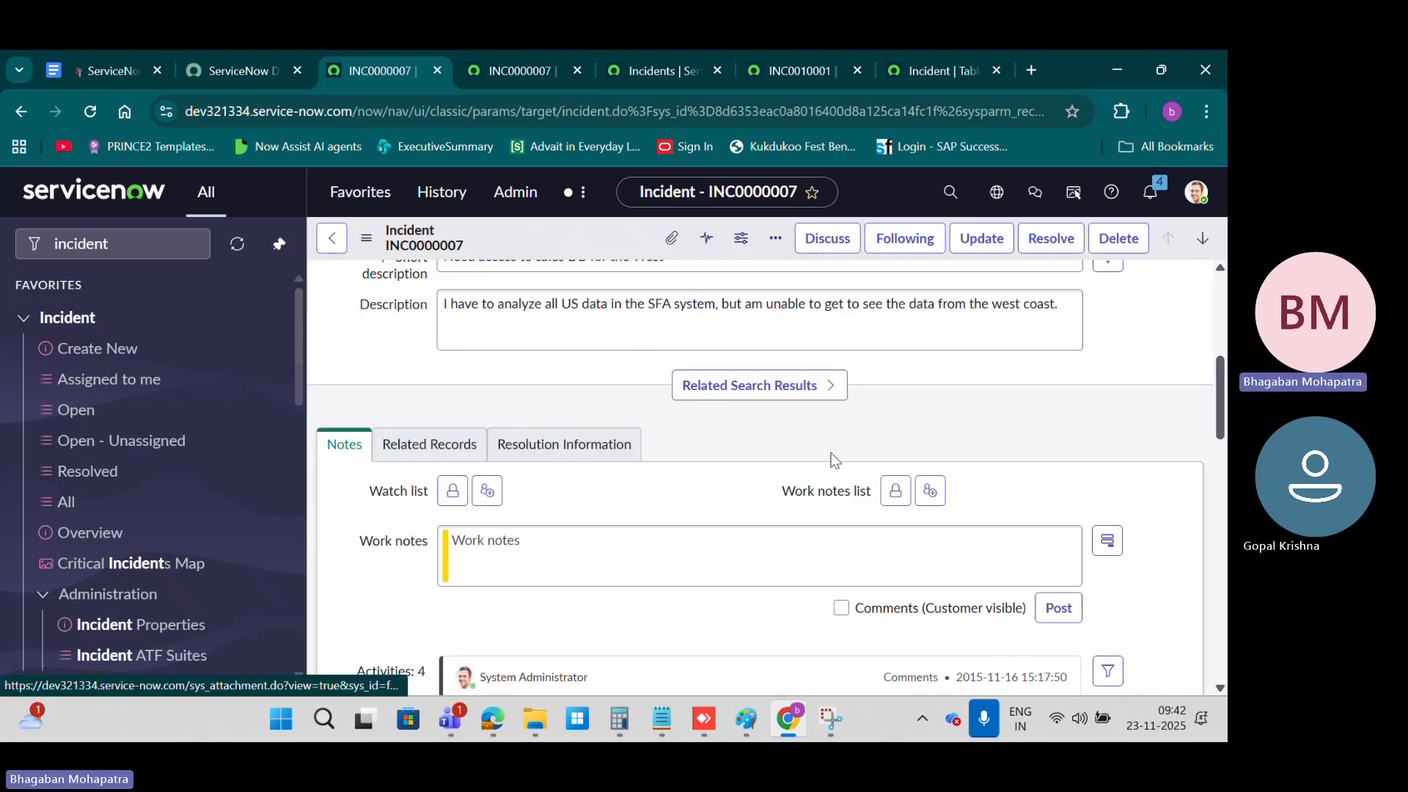
scroll(832, 459, up, 5)
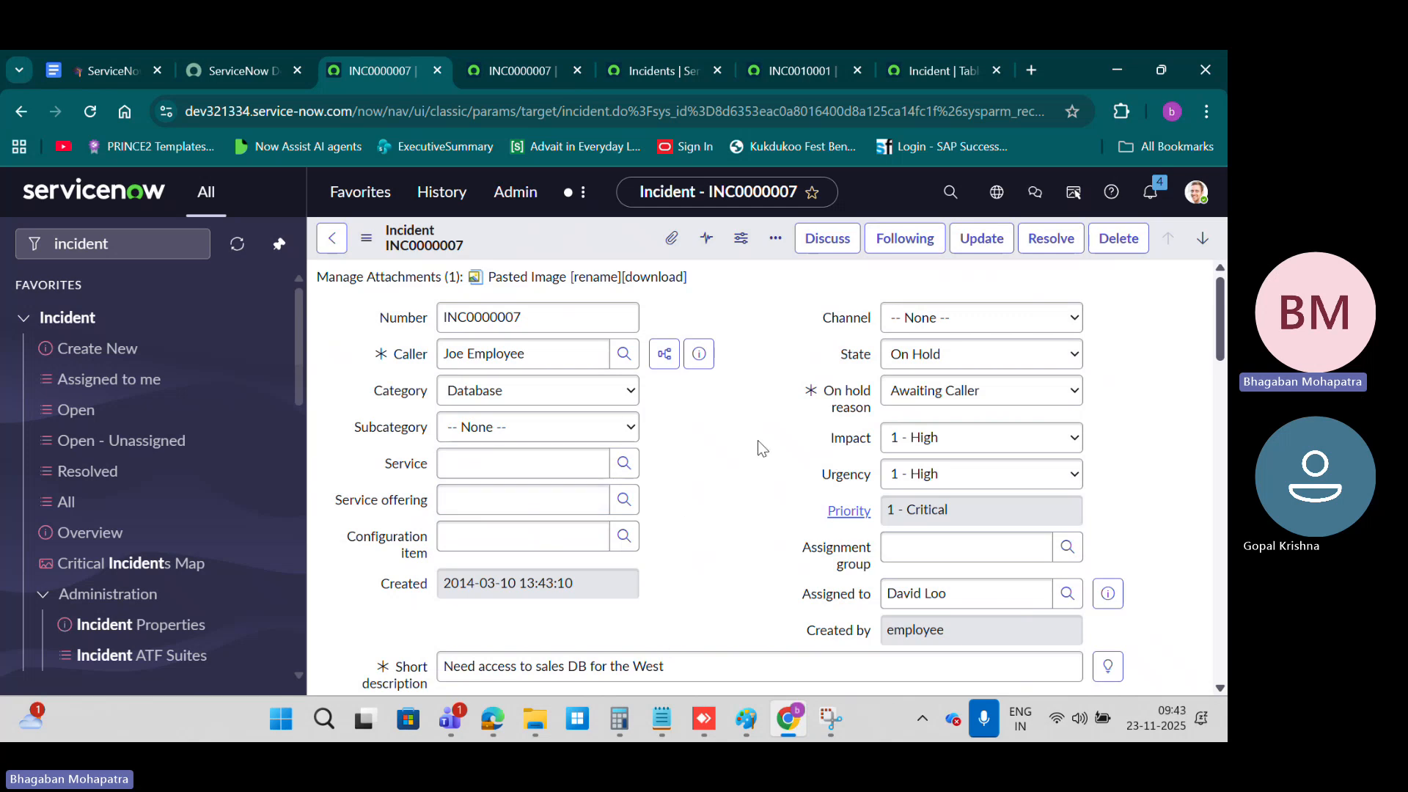
scroll(758, 440, down, 15)
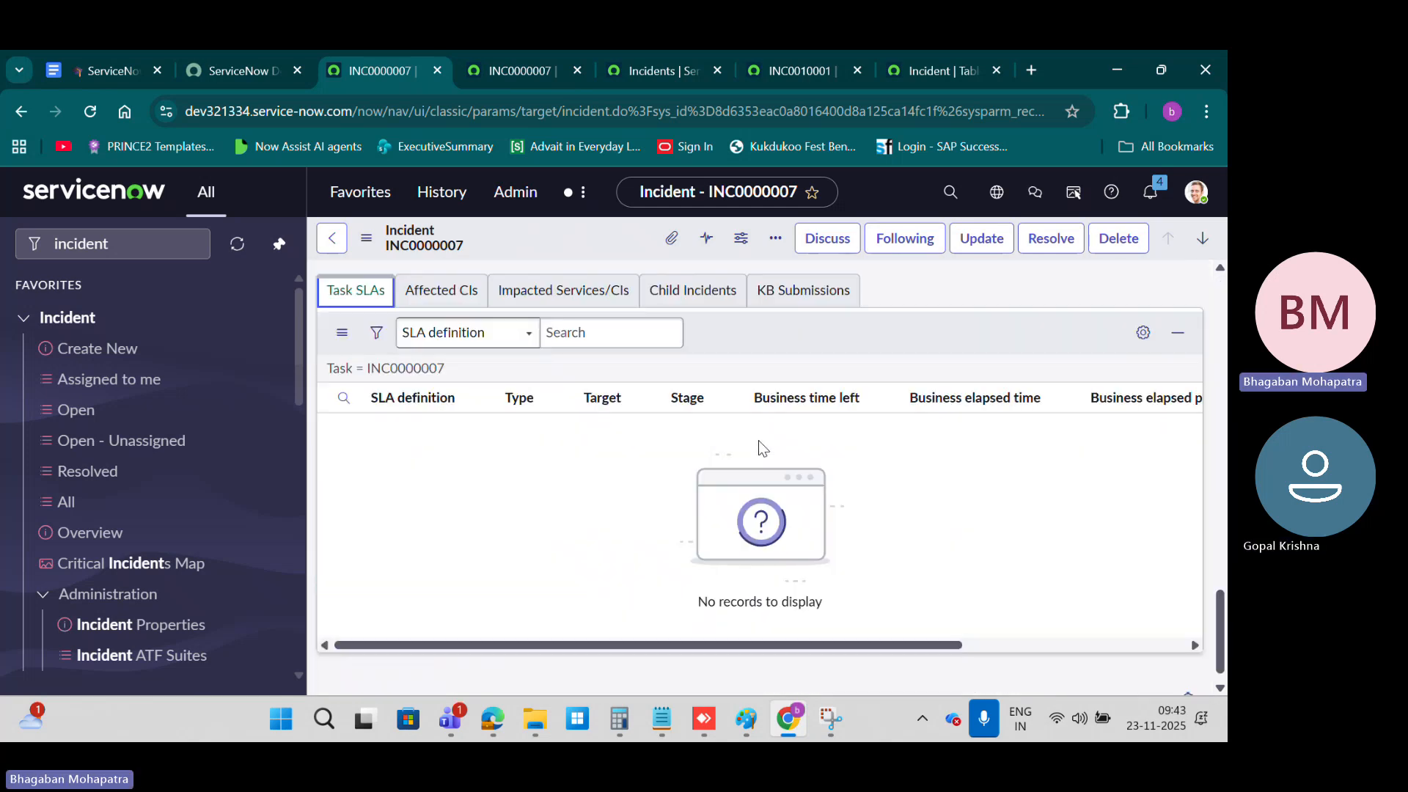
scroll(758, 440, up, 3)
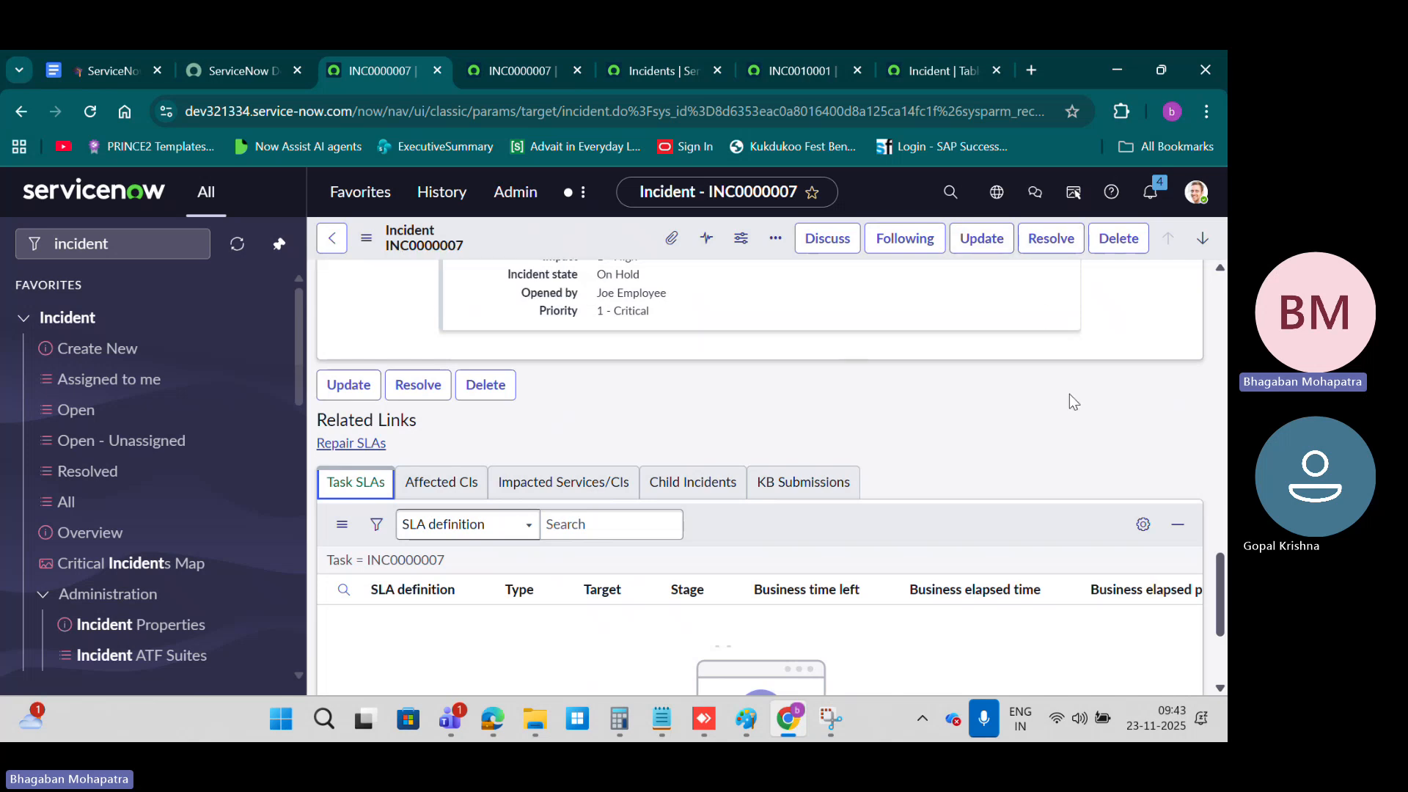
click(441, 482)
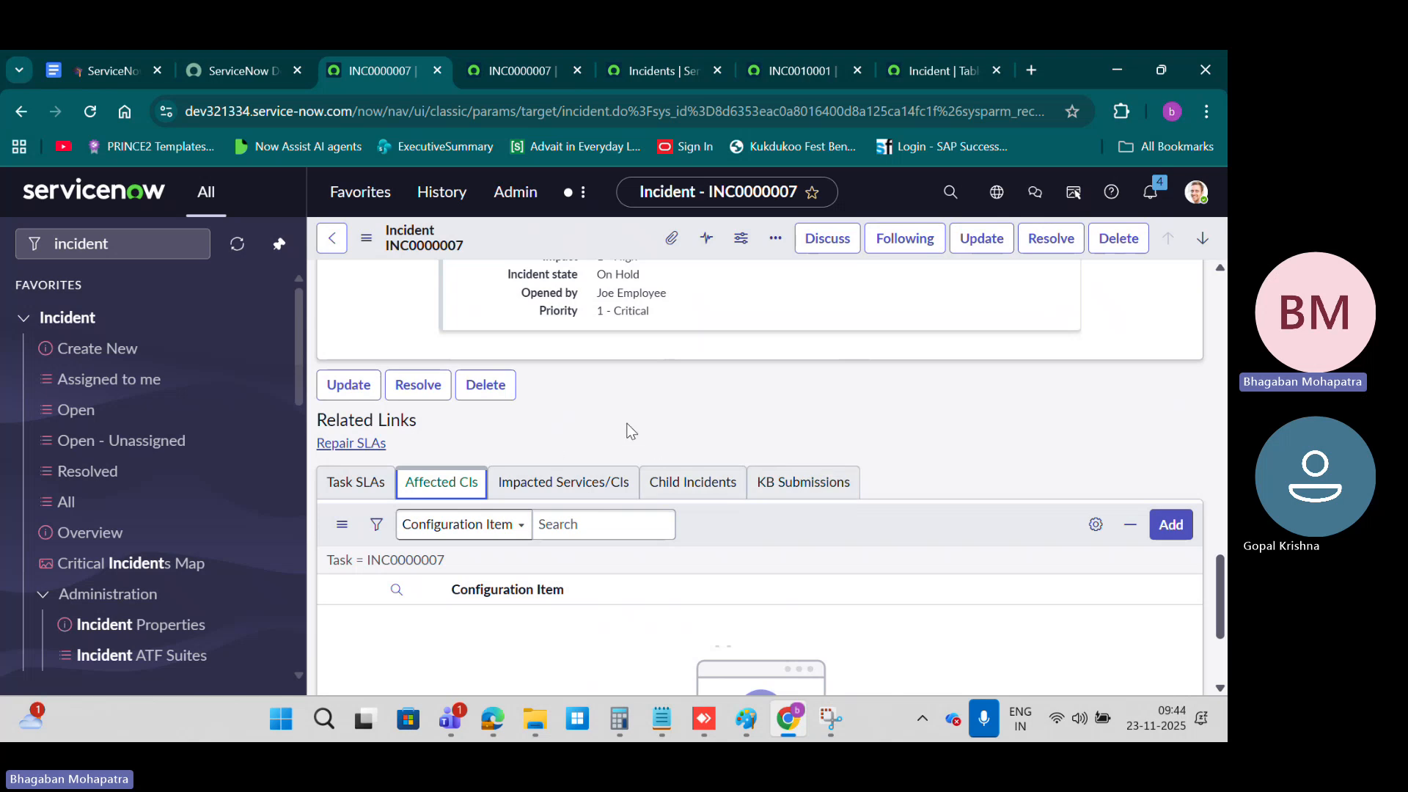
scroll(829, 327, up, 10)
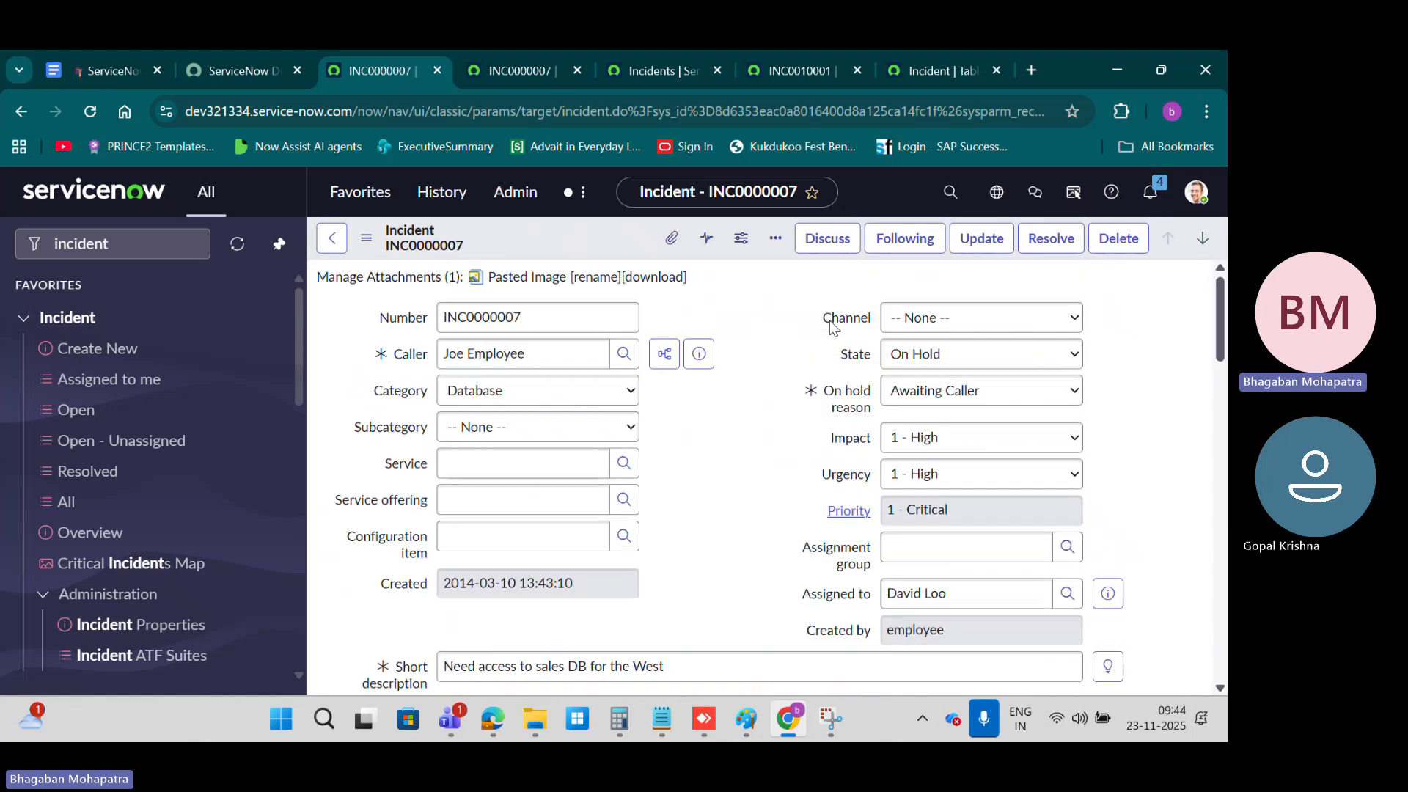
Step: Examine INC0000007 from its short description down to the KB Submissions related list, and return to the beginning of the form
scroll(827, 438, down, 4)
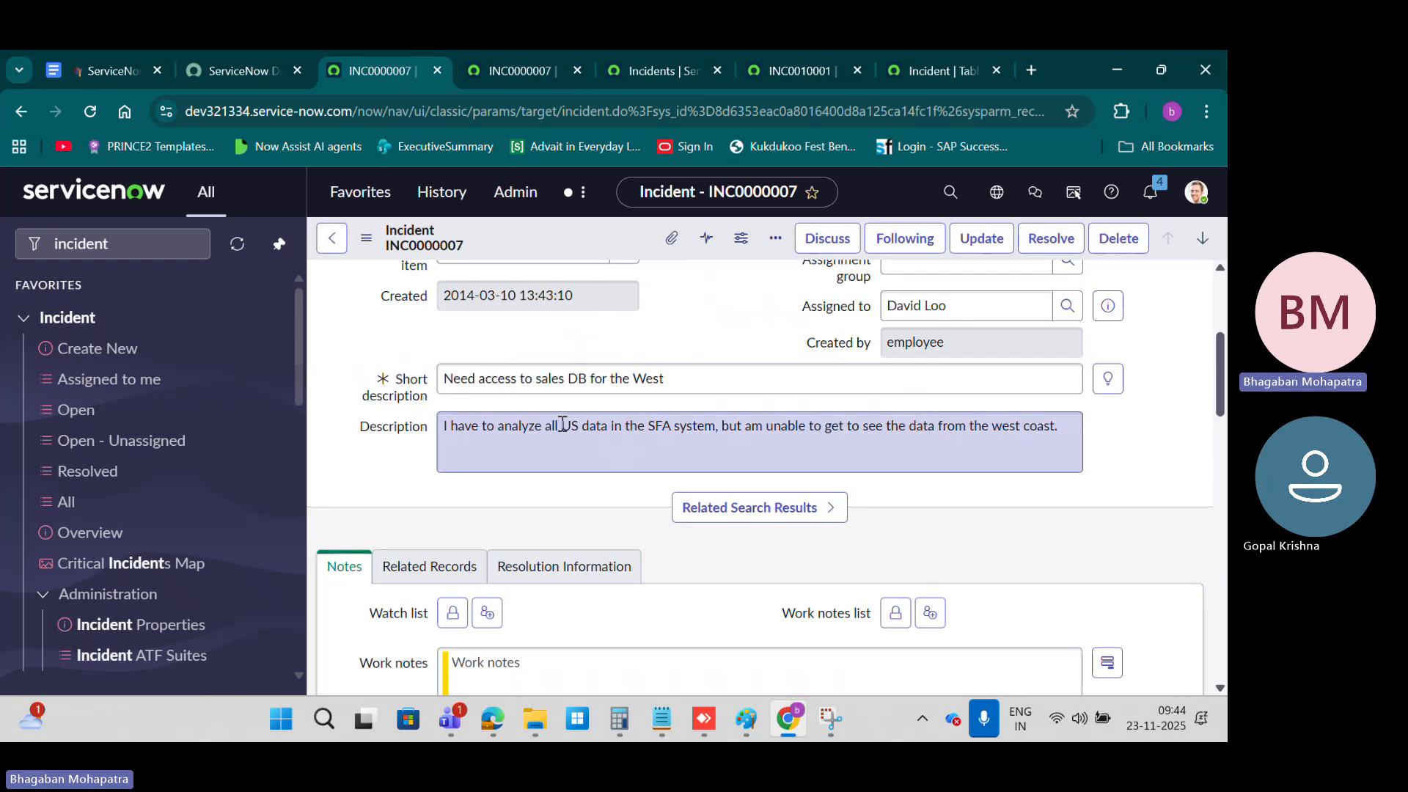
drag(566, 380, 871, 389)
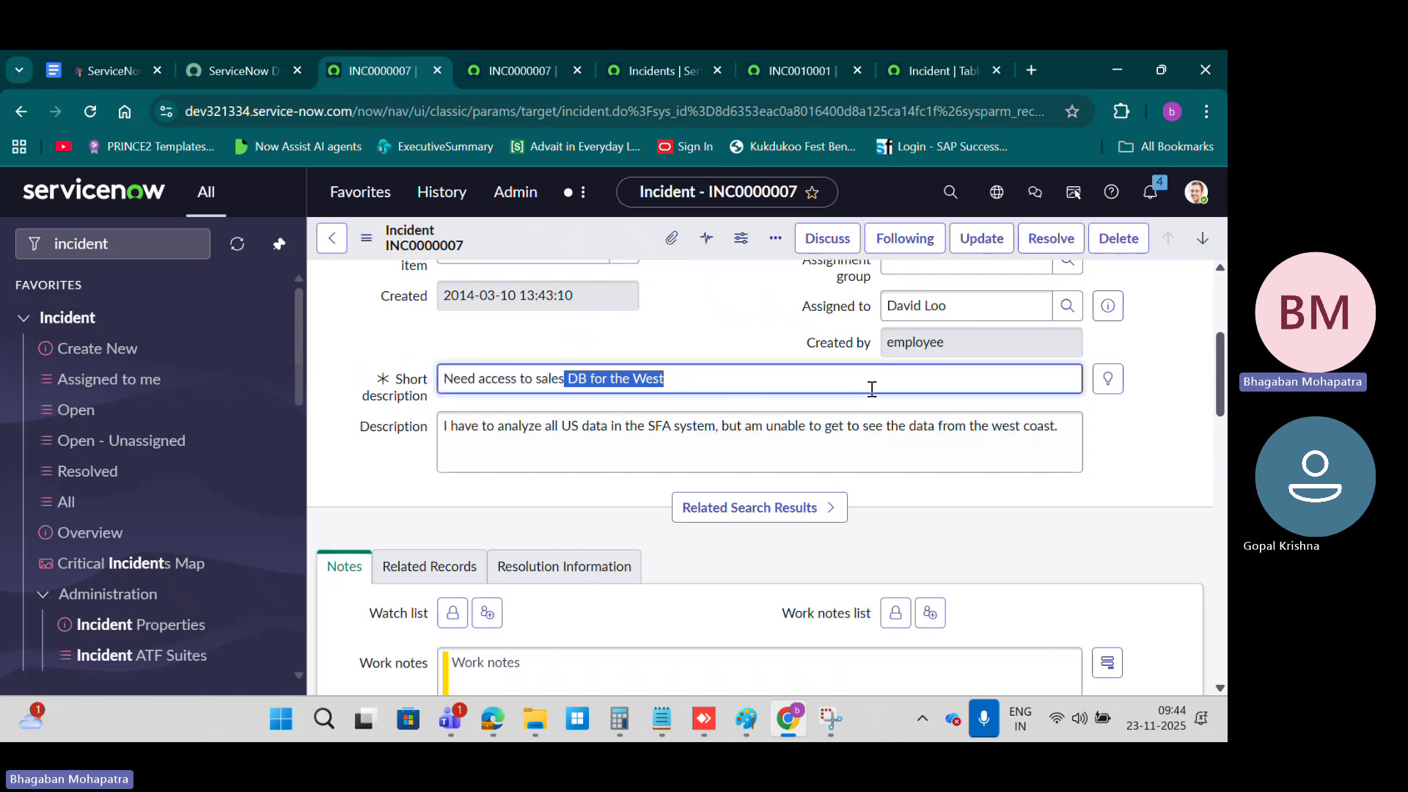
scroll(622, 322, down, 8)
scroll(624, 323, down, 10)
scroll(622, 319, up, 3)
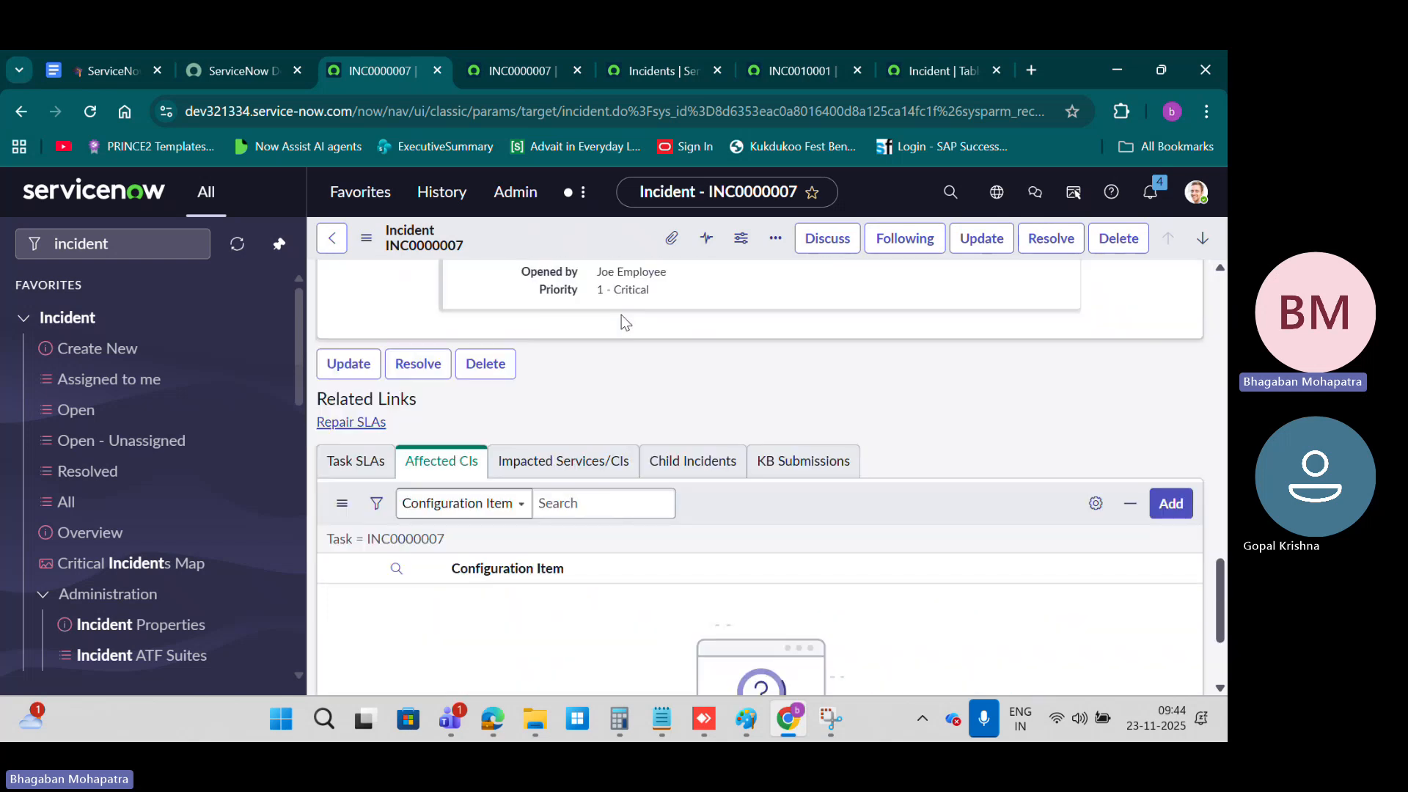
click(803, 473)
scroll(834, 435, down, 3)
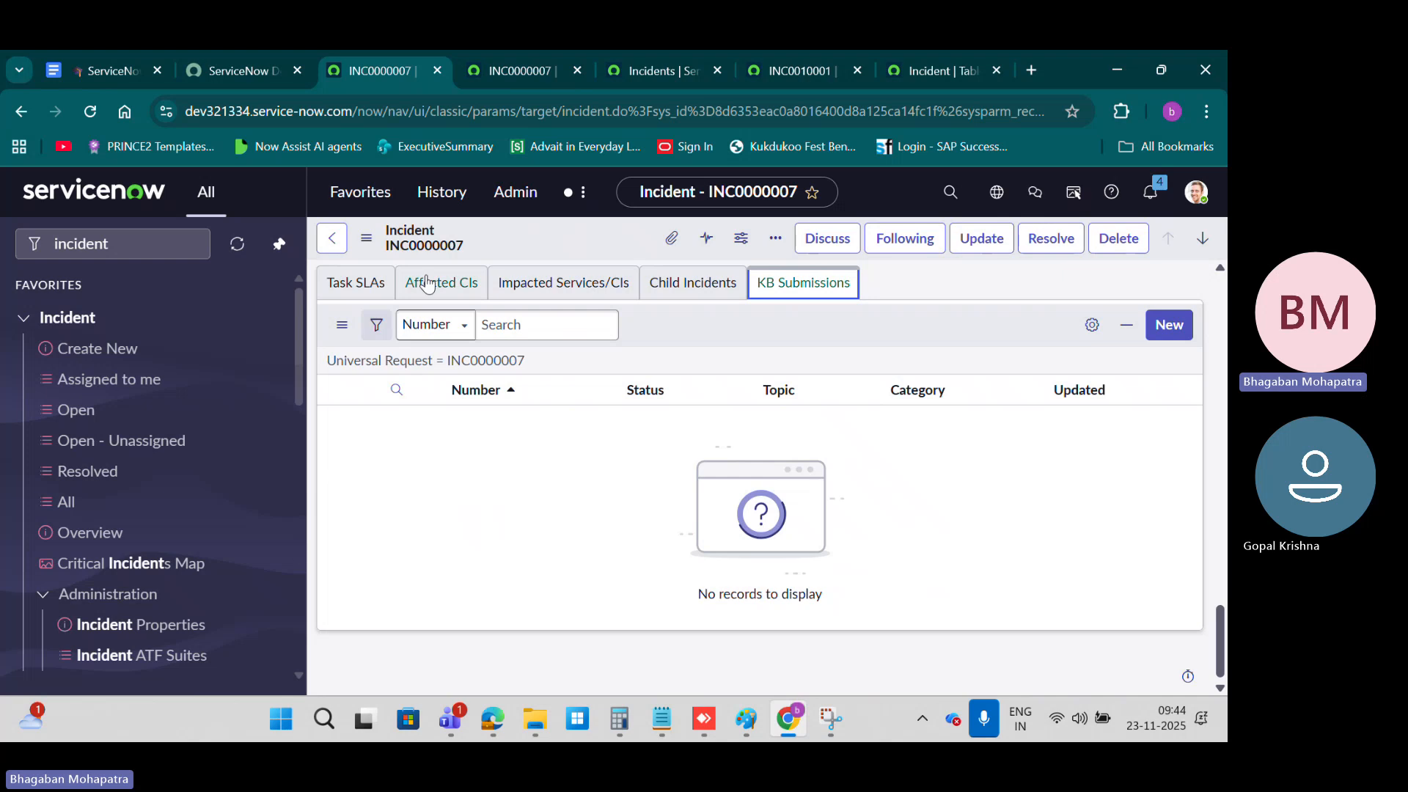
scroll(433, 393, up, 5)
scroll(432, 393, up, 15)
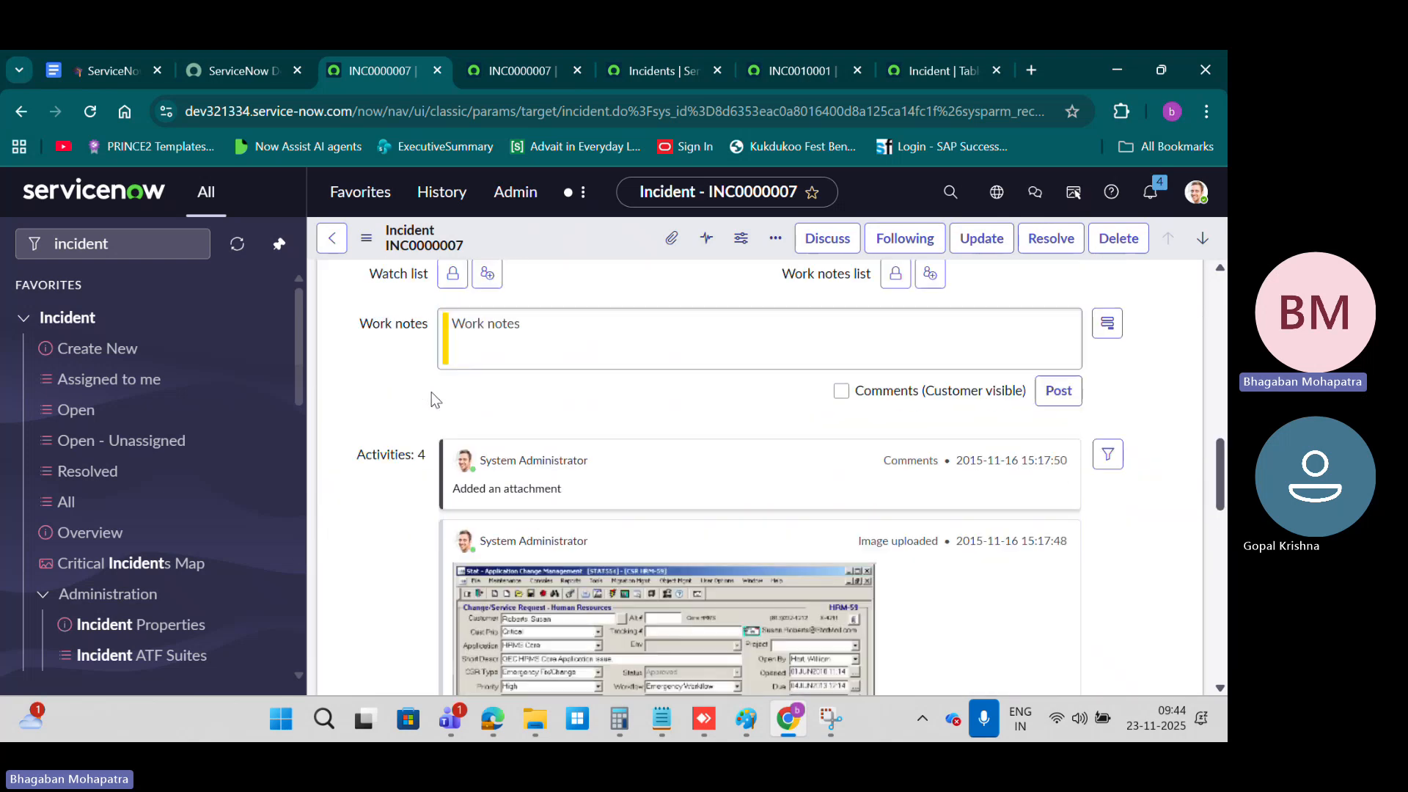
scroll(431, 391, down, 7)
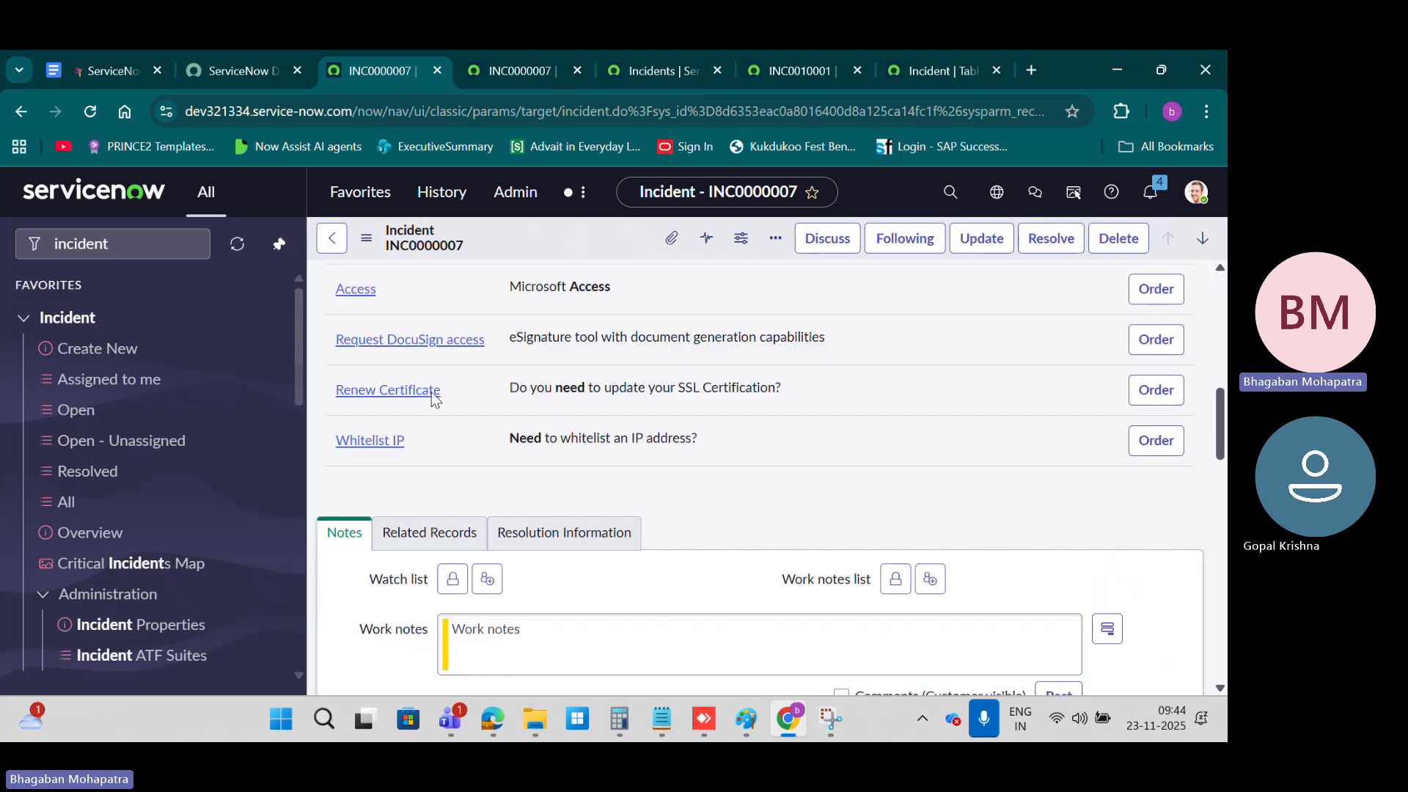
scroll(431, 392, up, 2)
scroll(431, 392, up, 8)
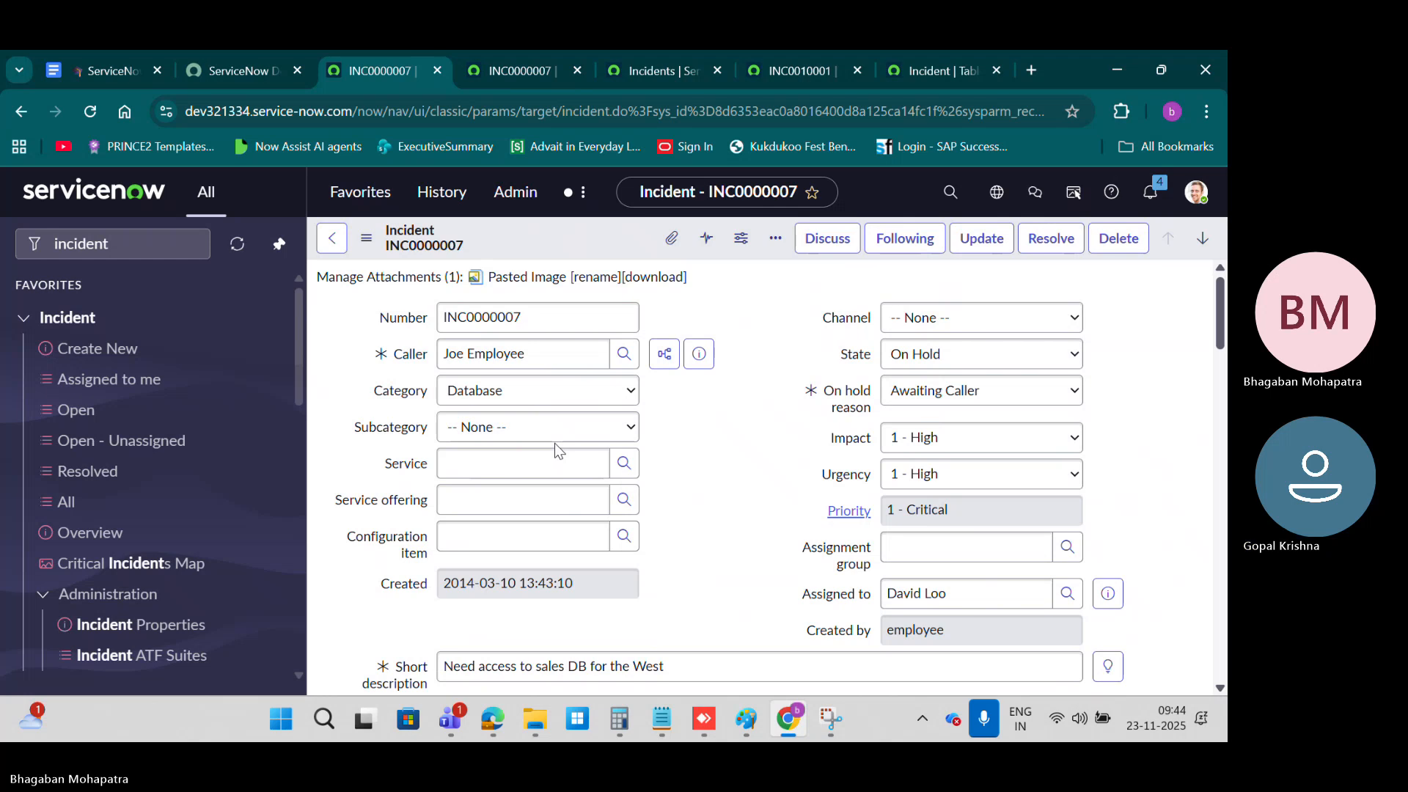
Step: Switch to the course notes and read the sections on configuring form fields and saving a form
click(97, 77)
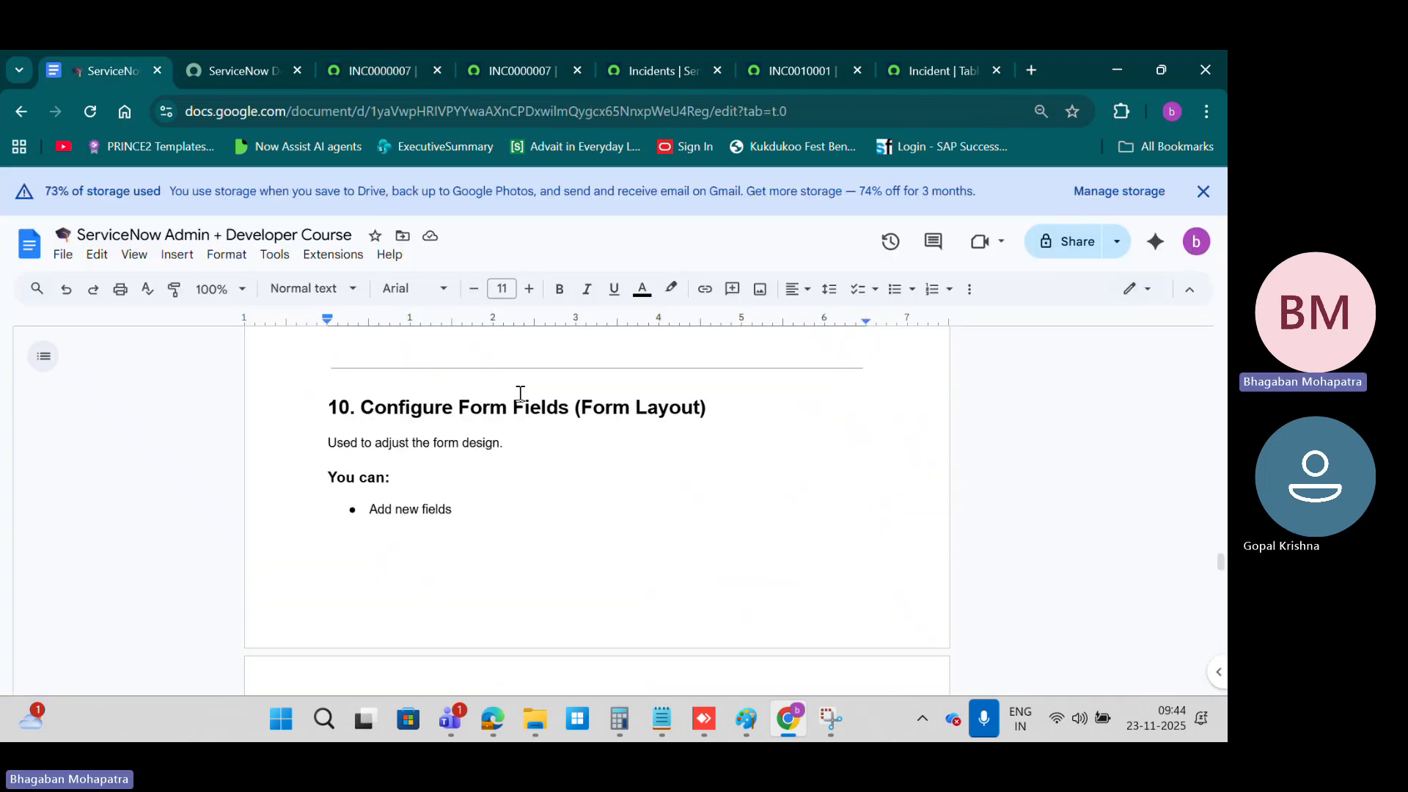
scroll(519, 394, down, 5)
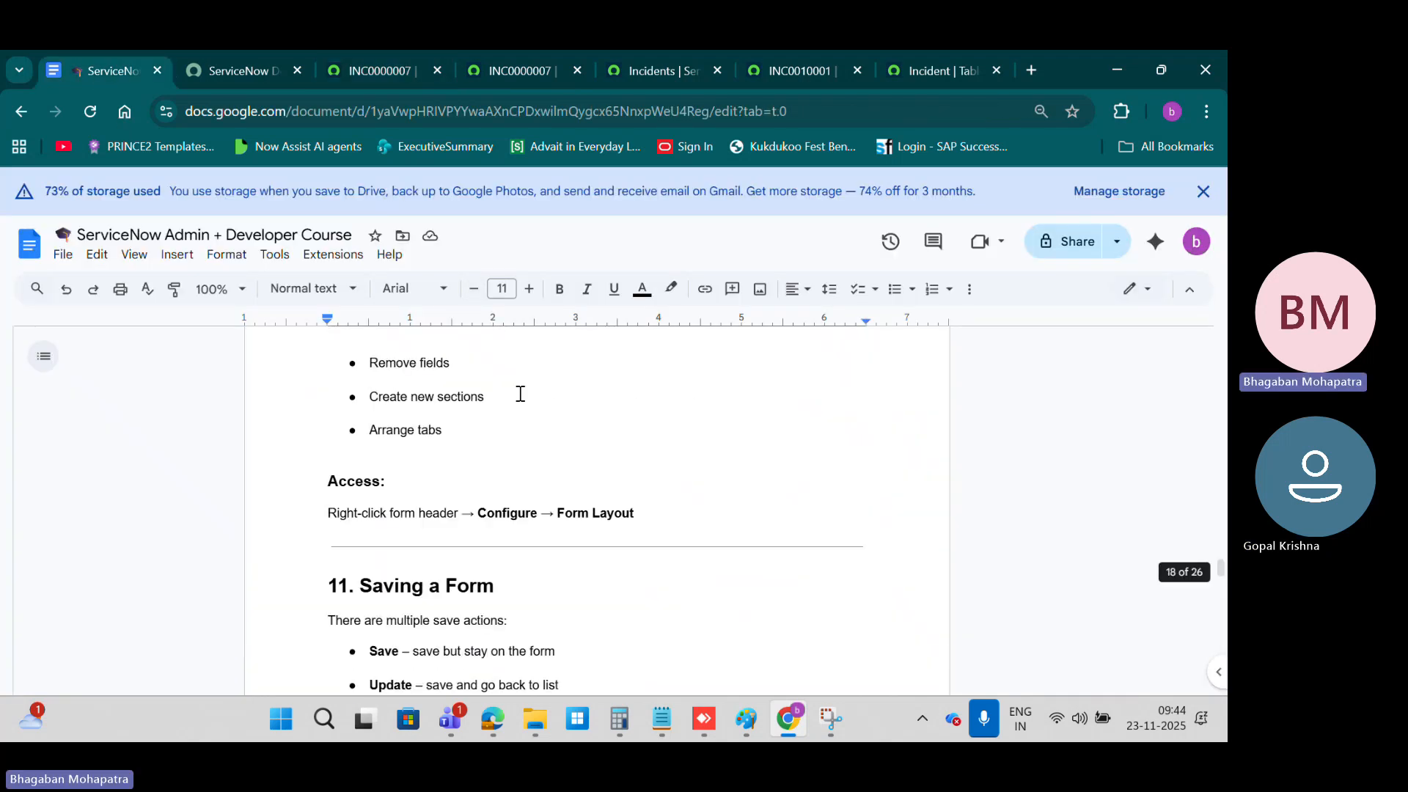
scroll(520, 394, down, 3)
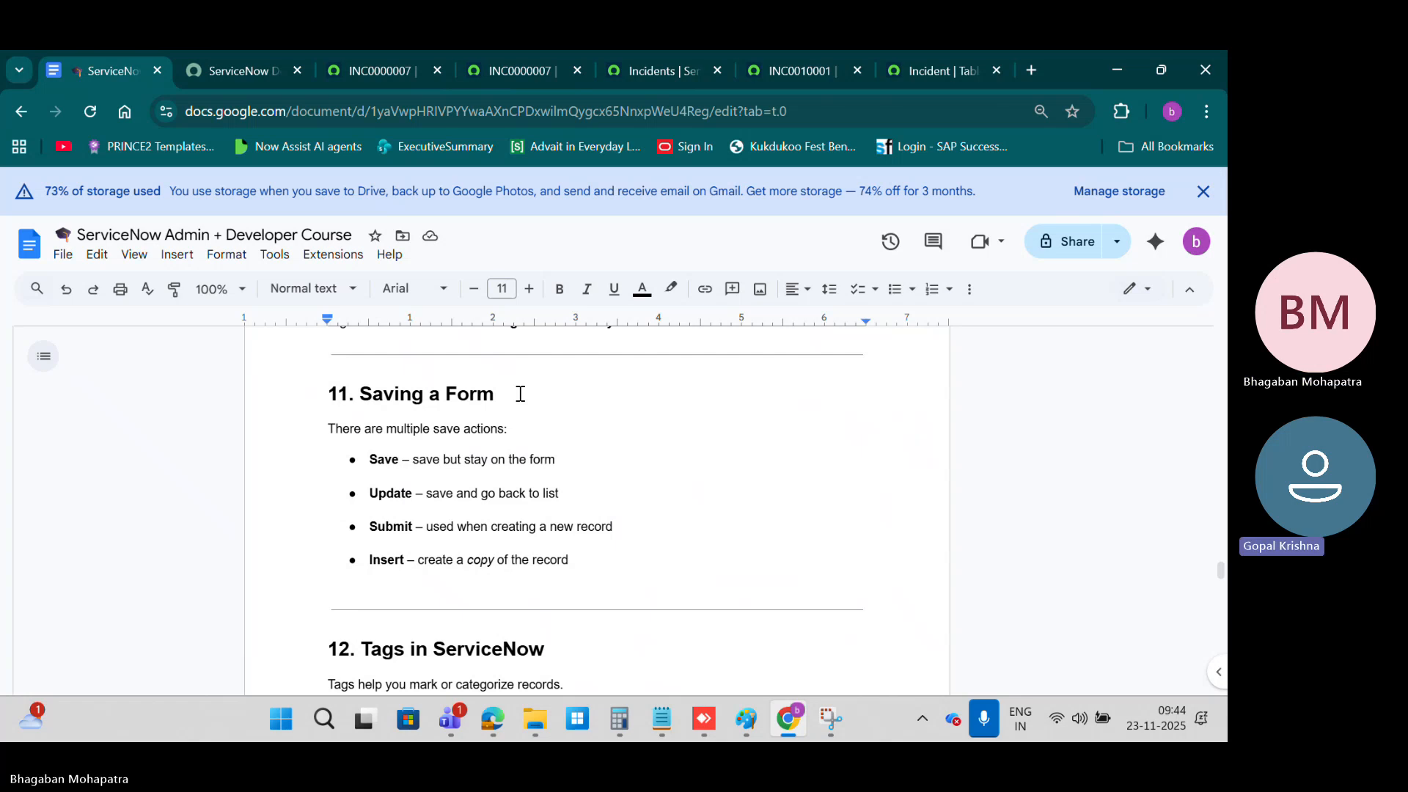
scroll(520, 394, down, 2)
scroll(519, 393, up, 2)
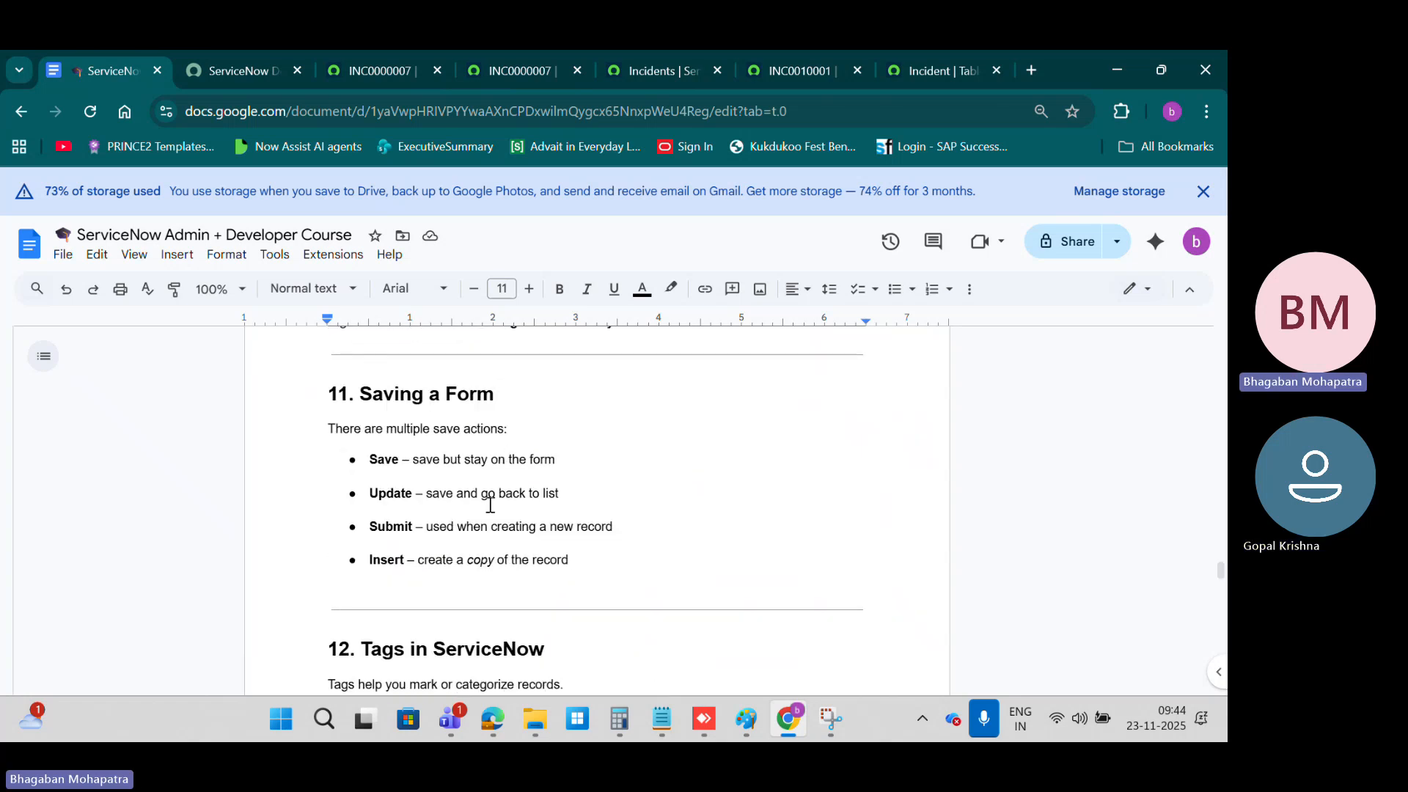
Step: Return to INC0000007 and review the save, copy and create actions available for the form
click(385, 73)
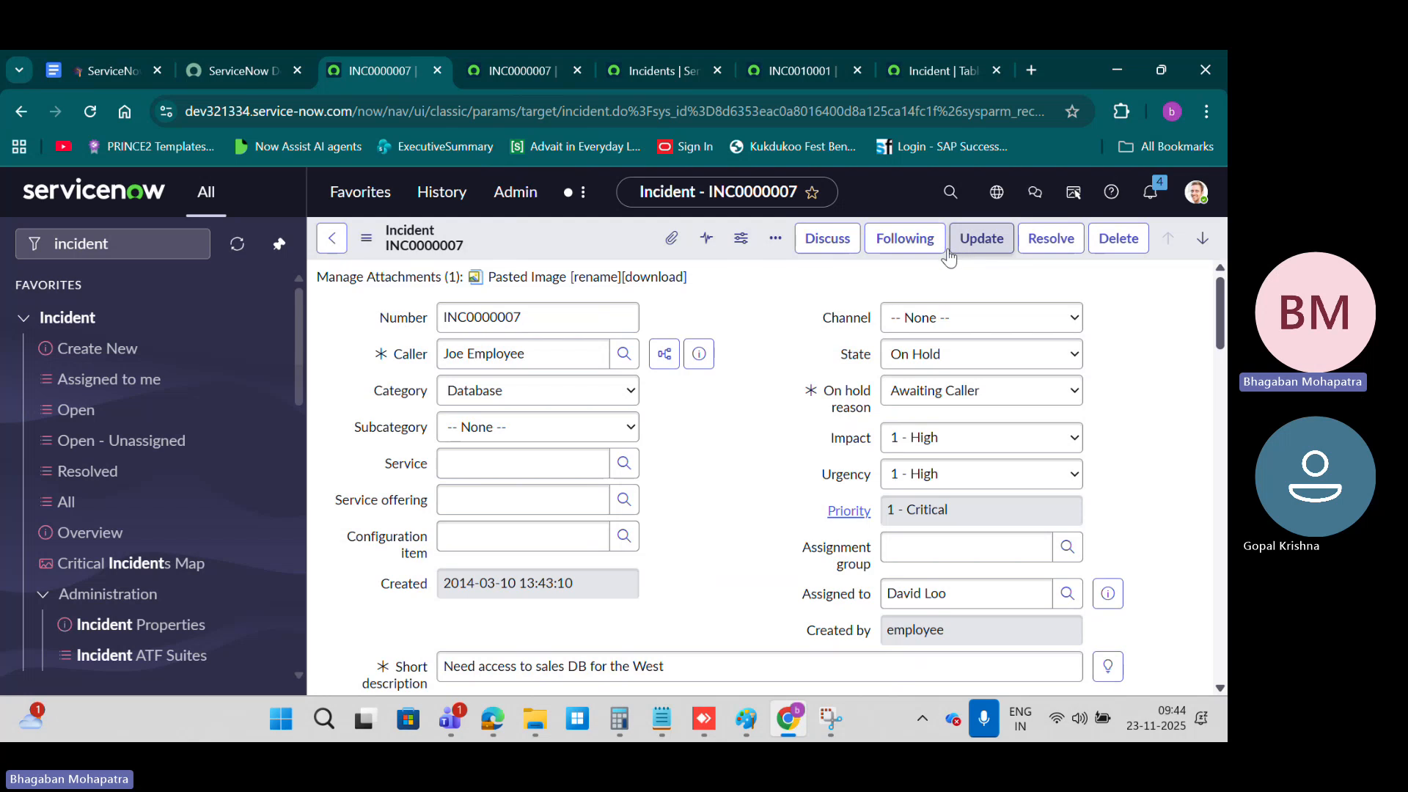
right_click(580, 238)
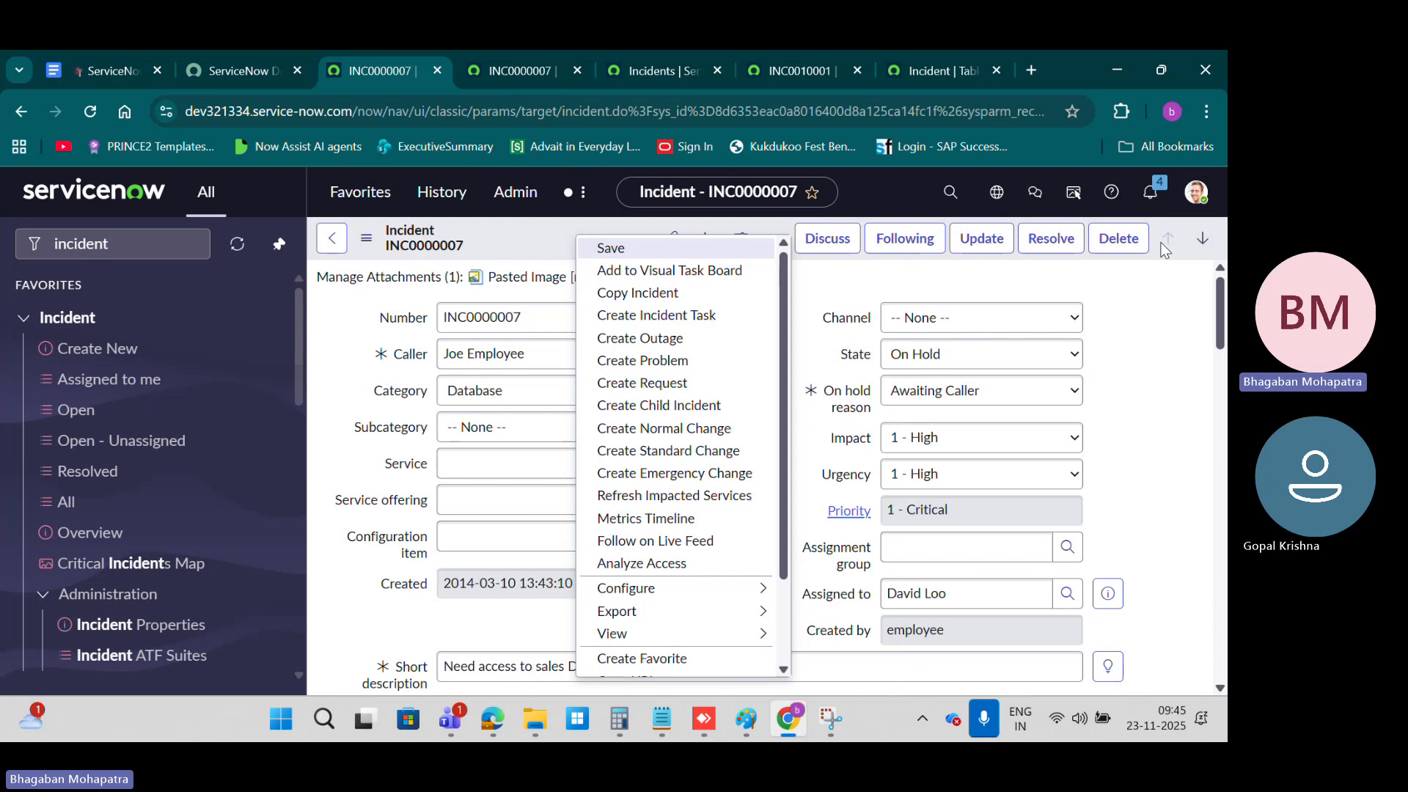
click(818, 301)
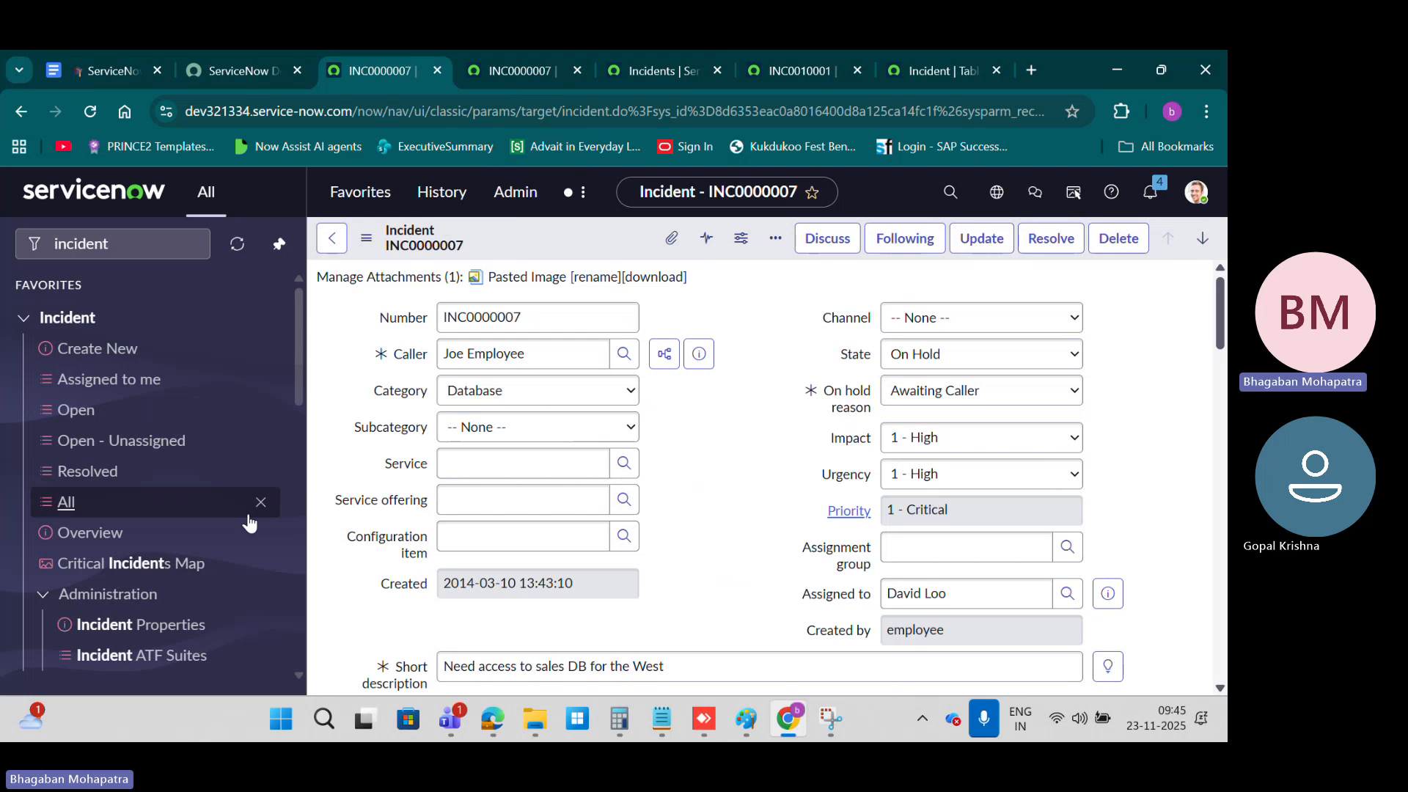
right_click(534, 234)
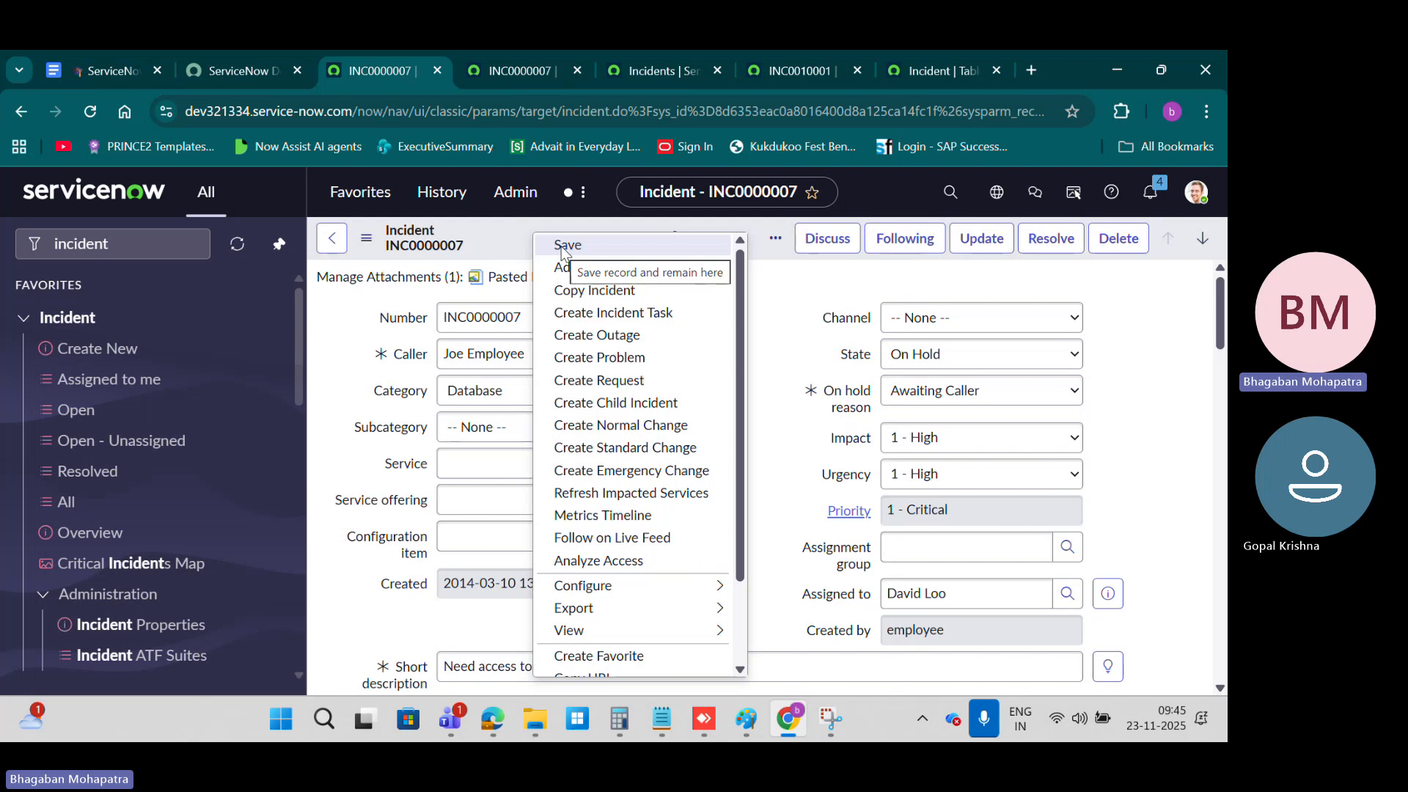
Step: View the form's additional options, open the email composer for INC0000007, and close it without sending
click(775, 248)
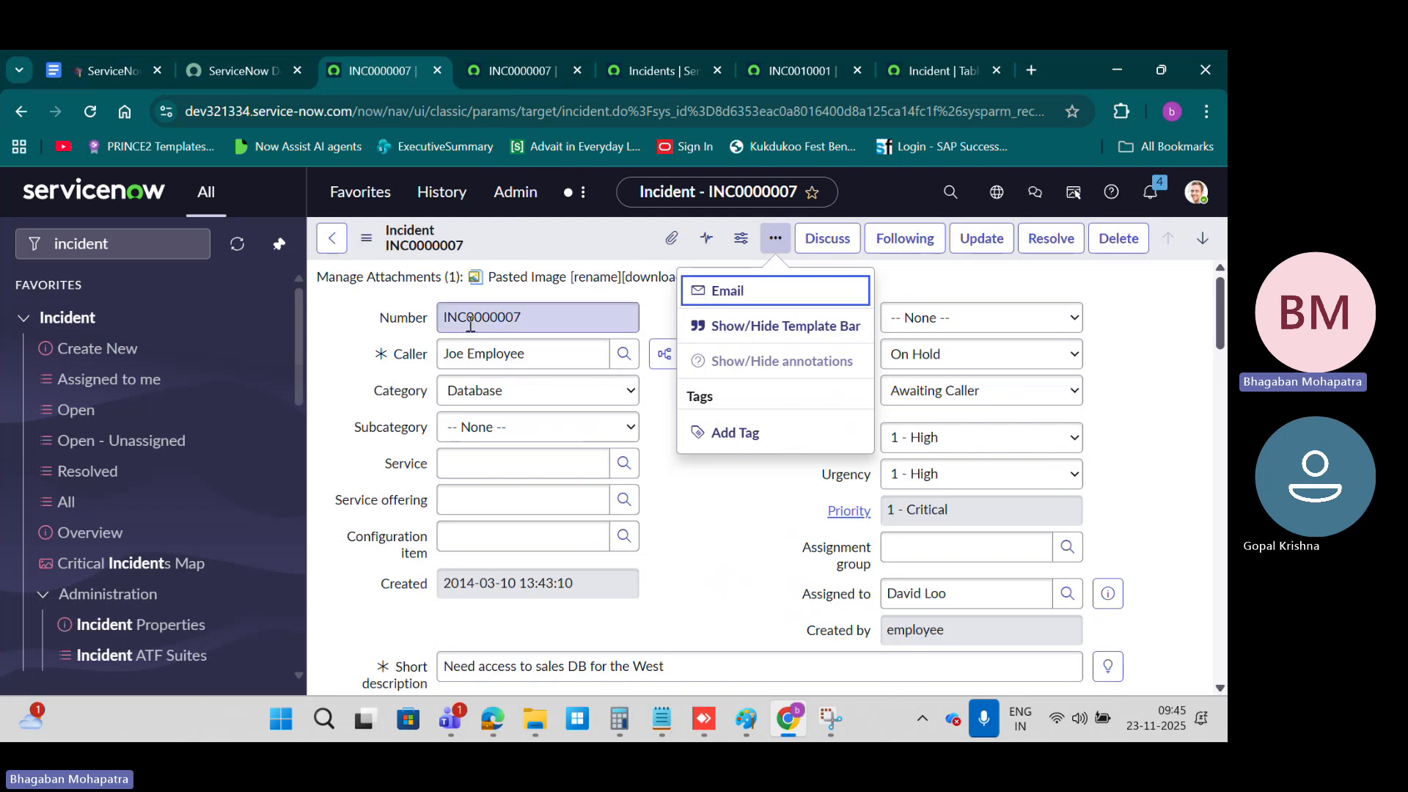
click(732, 293)
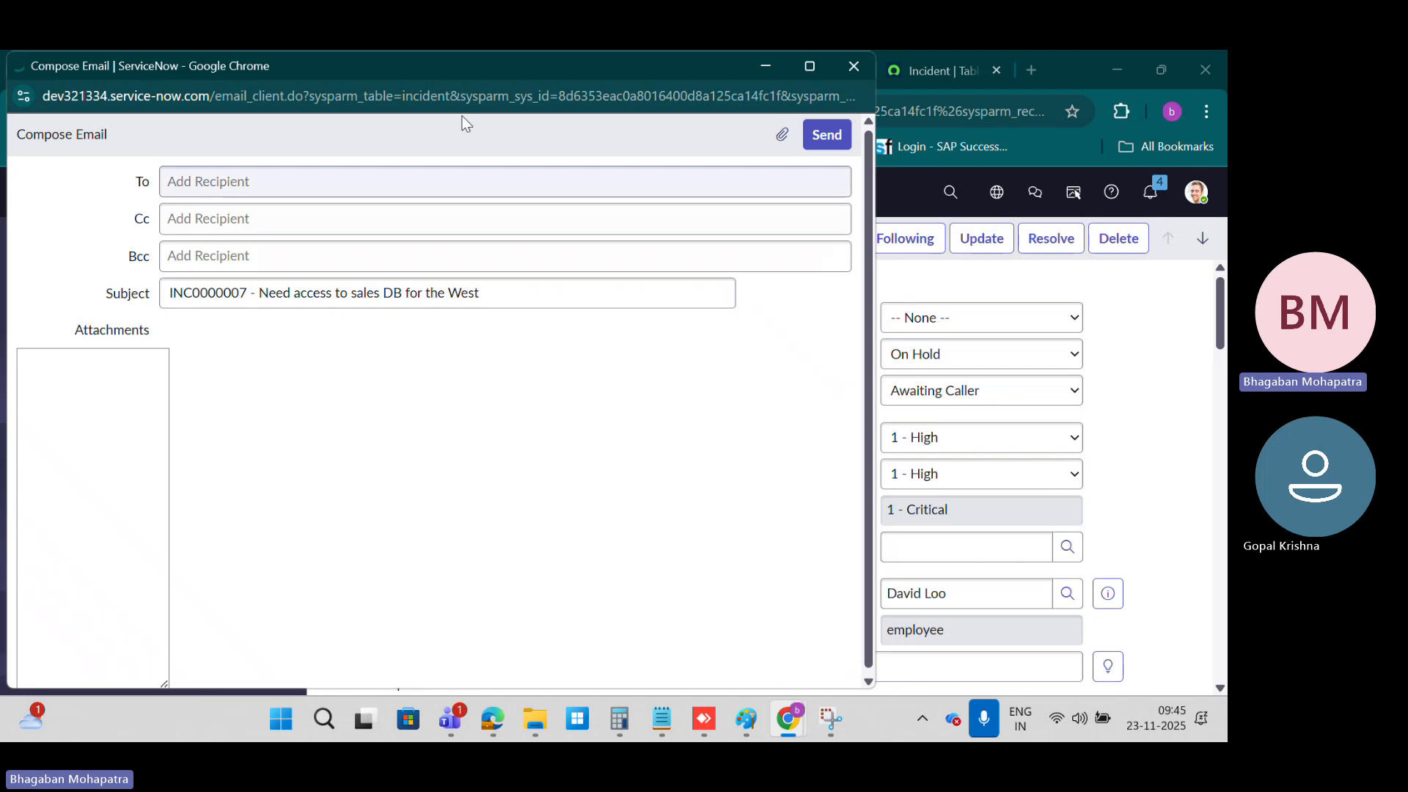
click(852, 73)
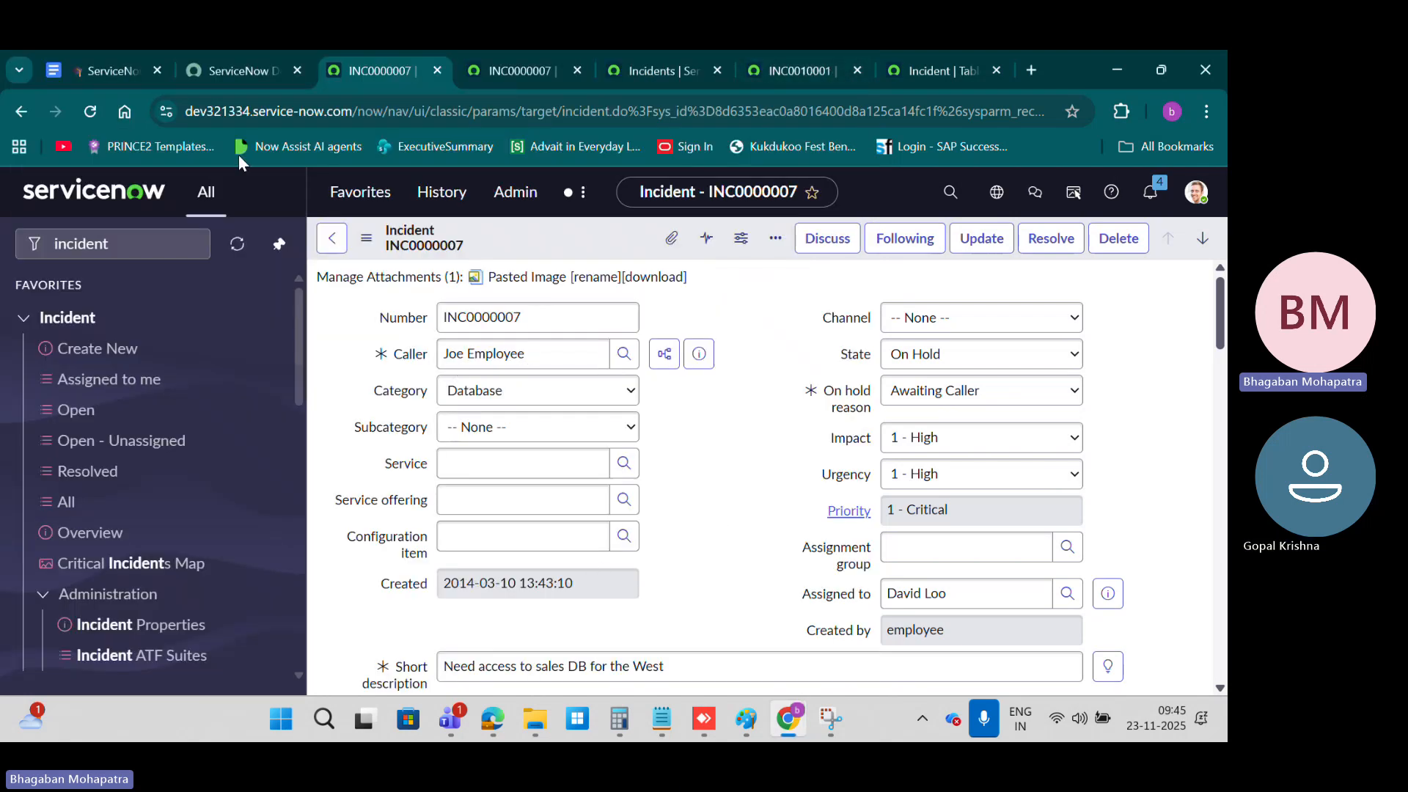
Step: Read the Tags in ServiceNow section of the course notes and highlight the VIP tag usage example
click(116, 69)
scroll(698, 473, down, 4)
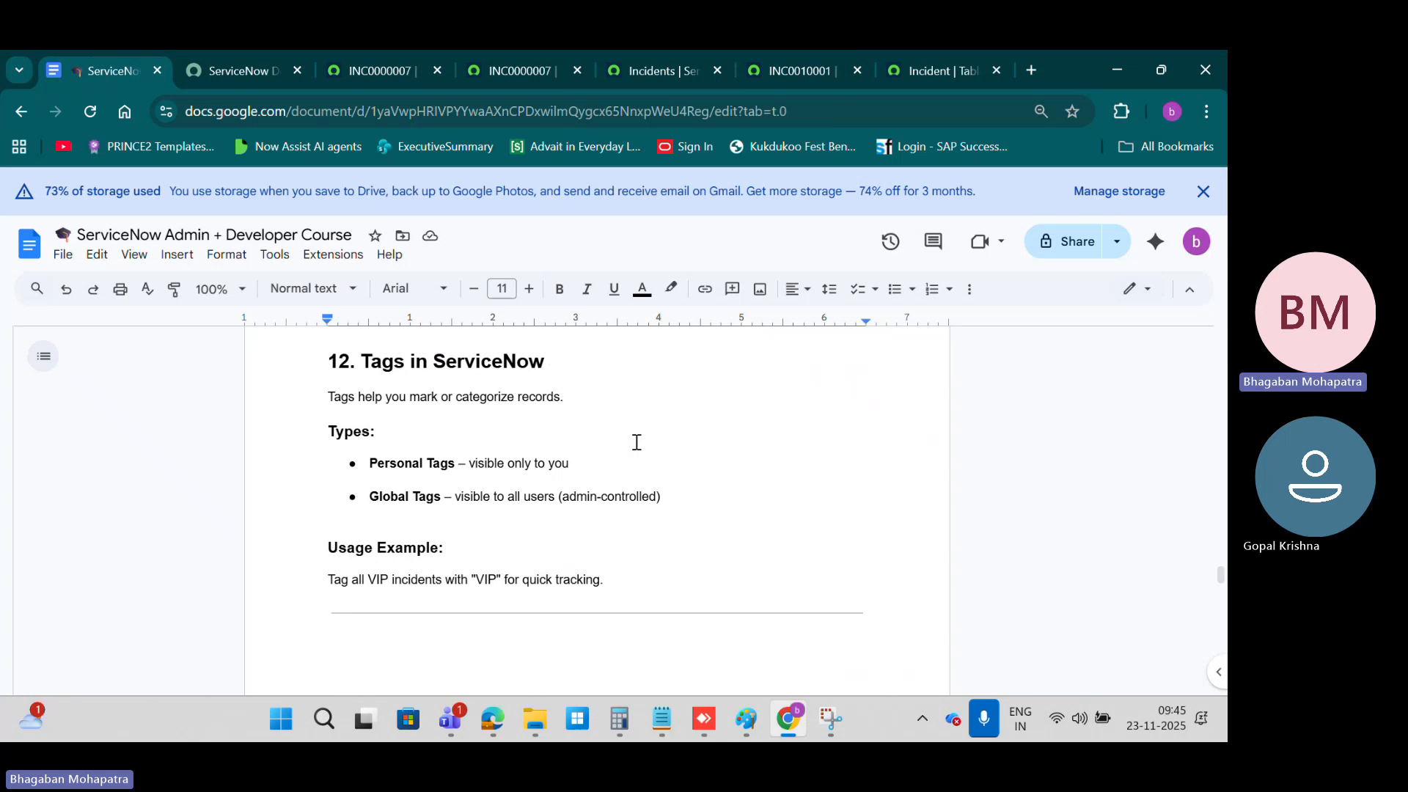
scroll(408, 547, down, 1)
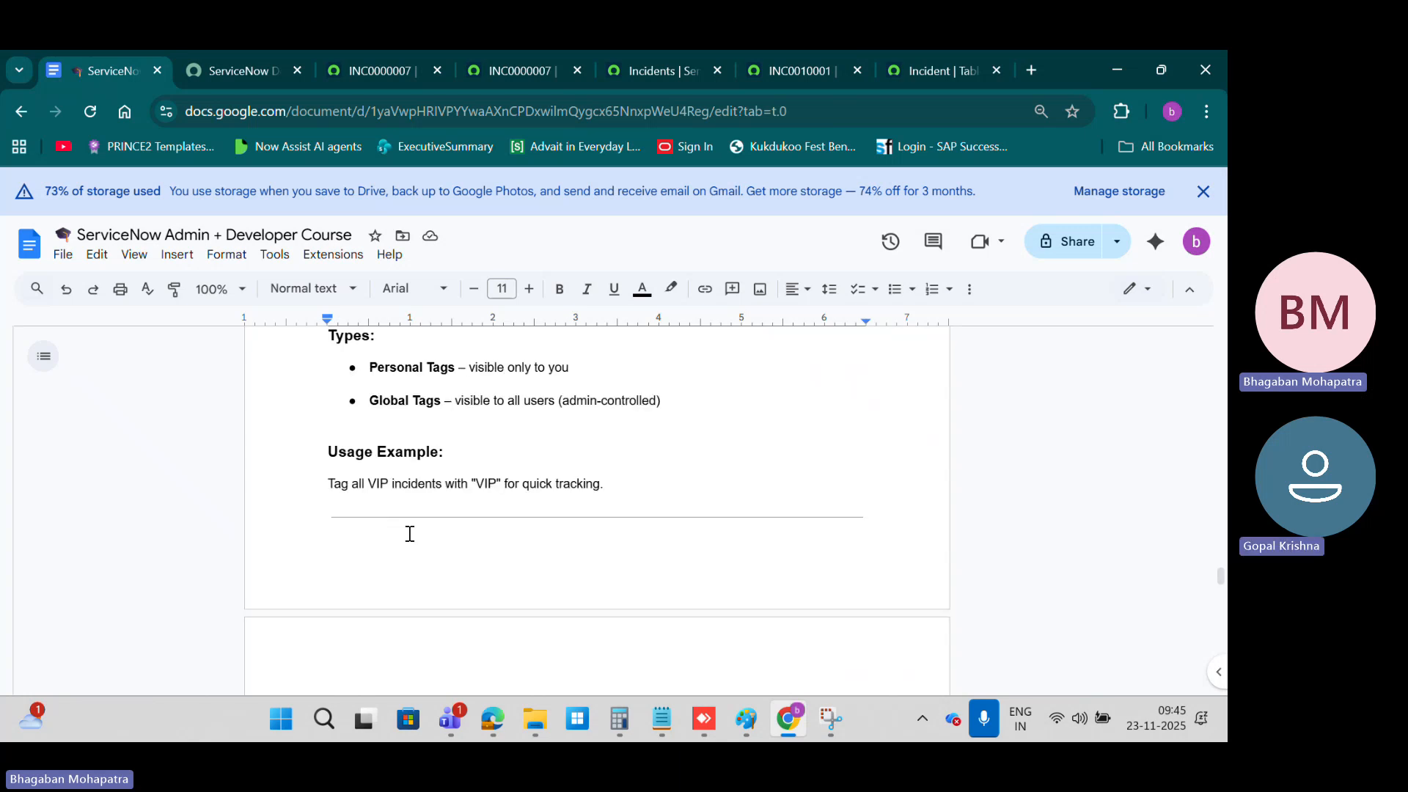
click(628, 482)
drag(604, 483, 309, 483)
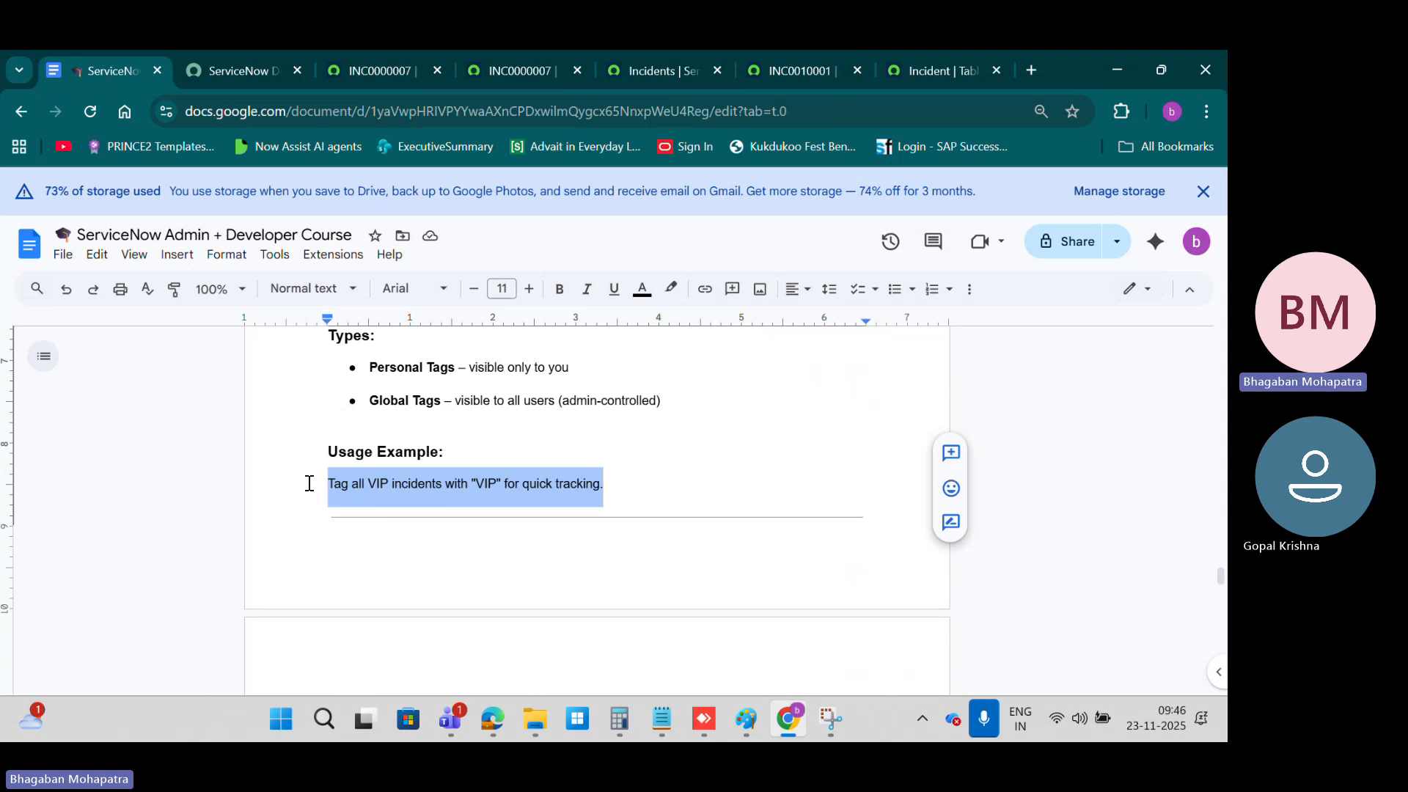
Step: Read the Searching in ServiceNow section of the notes, highlighting Global Search and viewing the other search types
scroll(309, 484, down, 4)
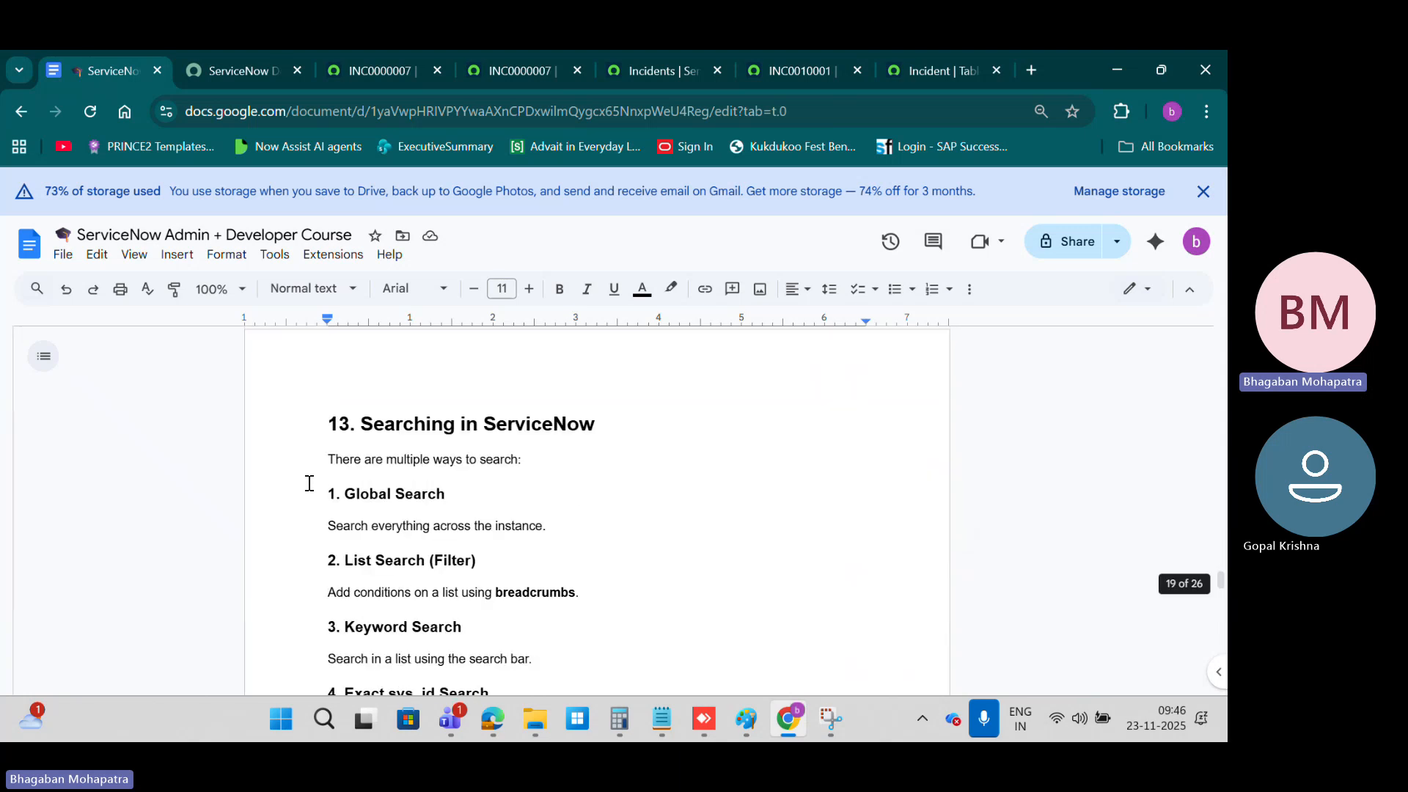
scroll(308, 483, up, 1)
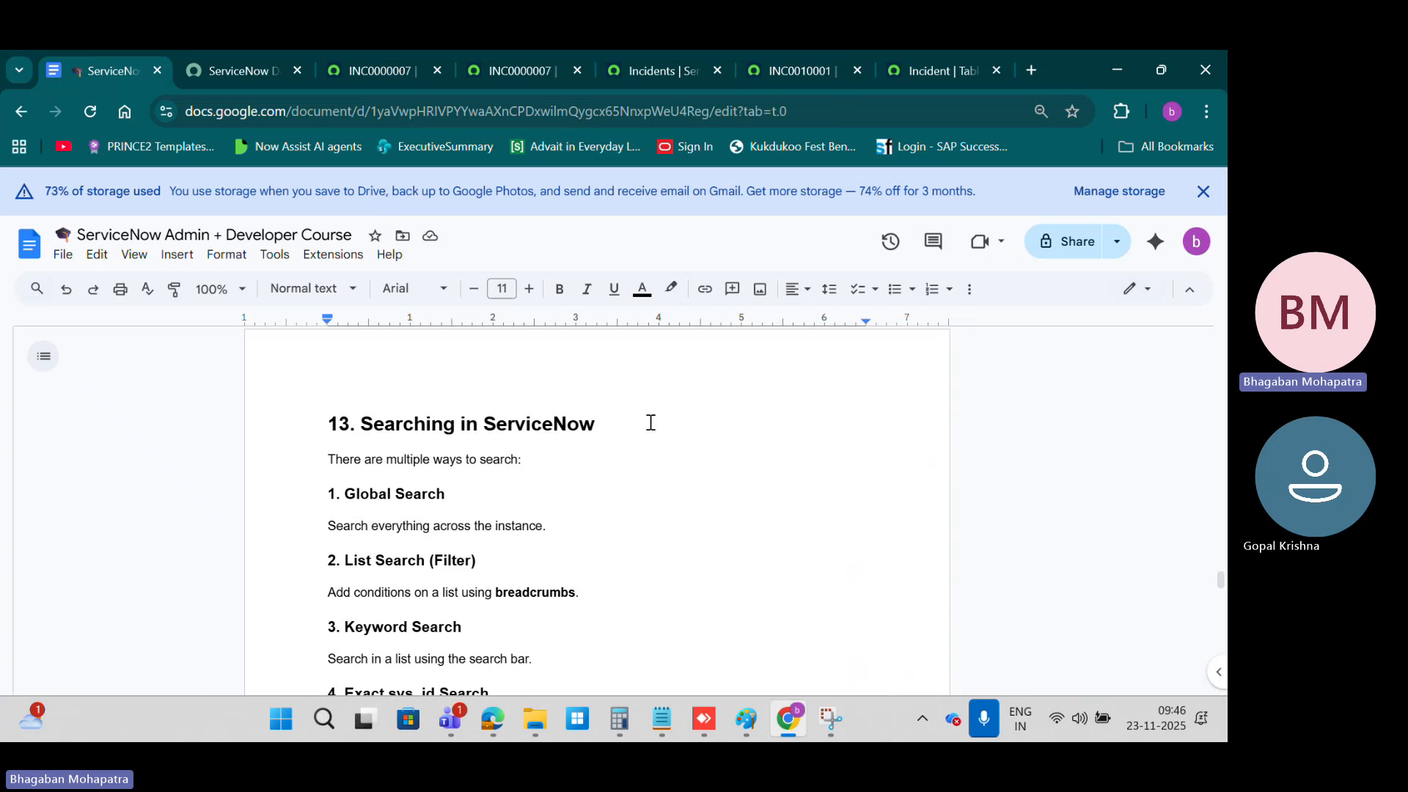
scroll(651, 422, down, 1)
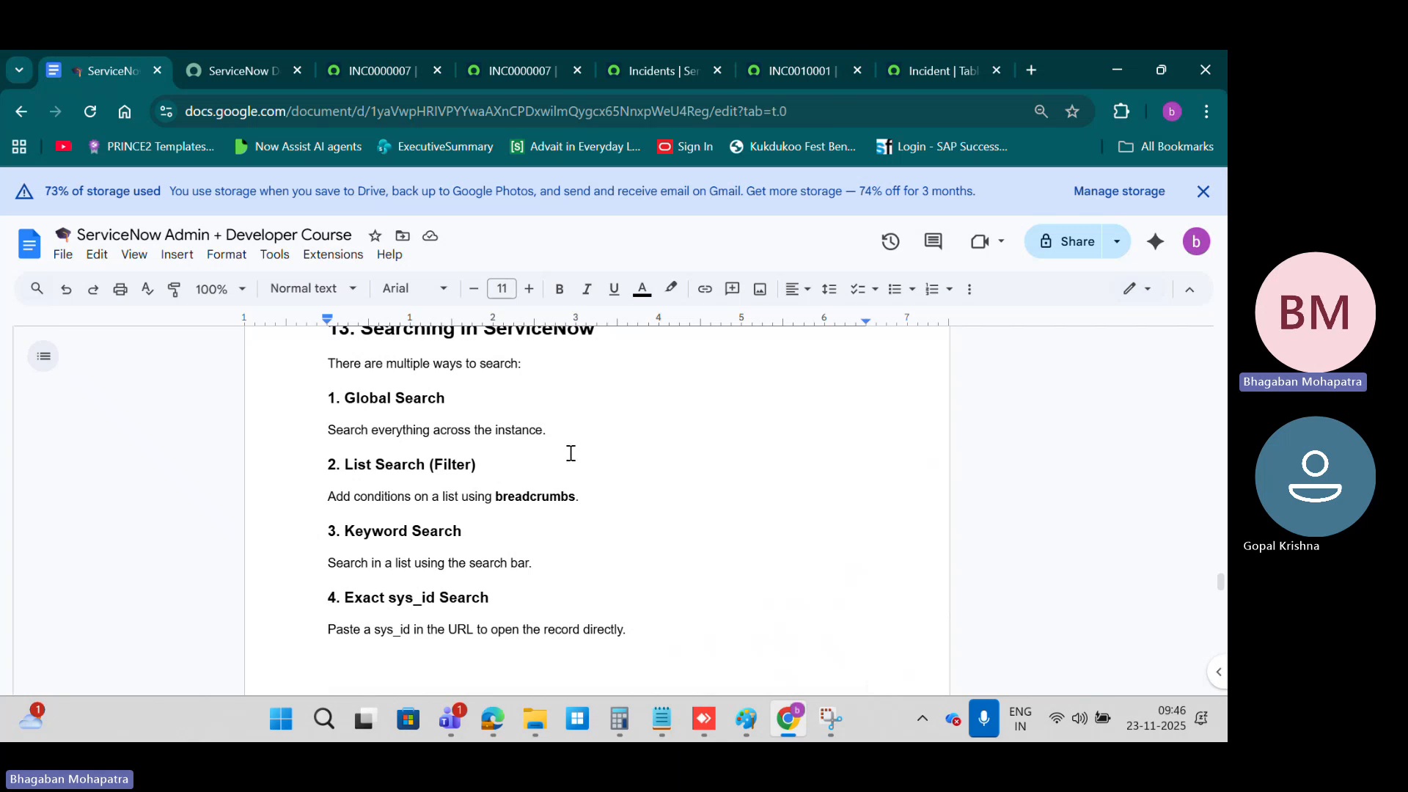
drag(345, 397, 481, 399)
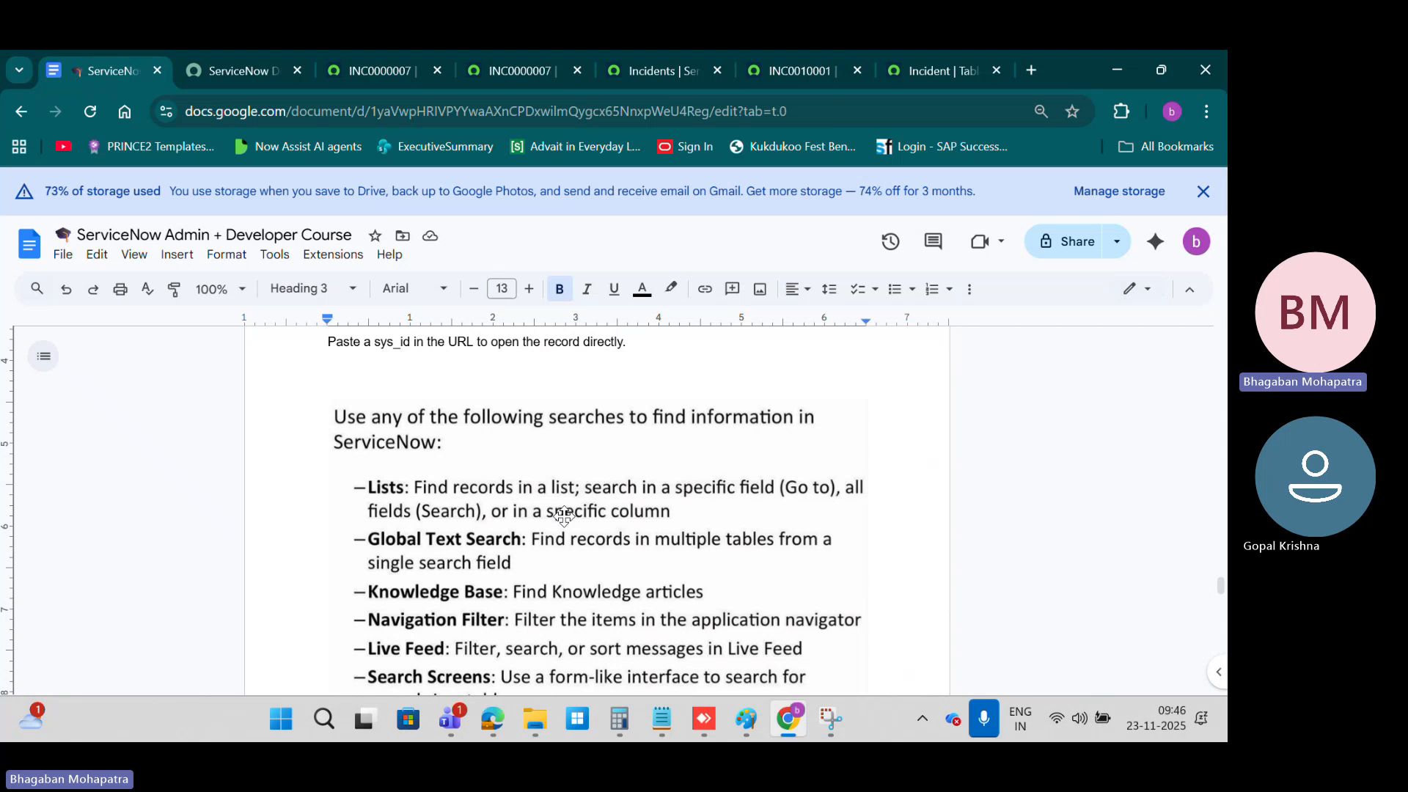
scroll(563, 515, up, 4)
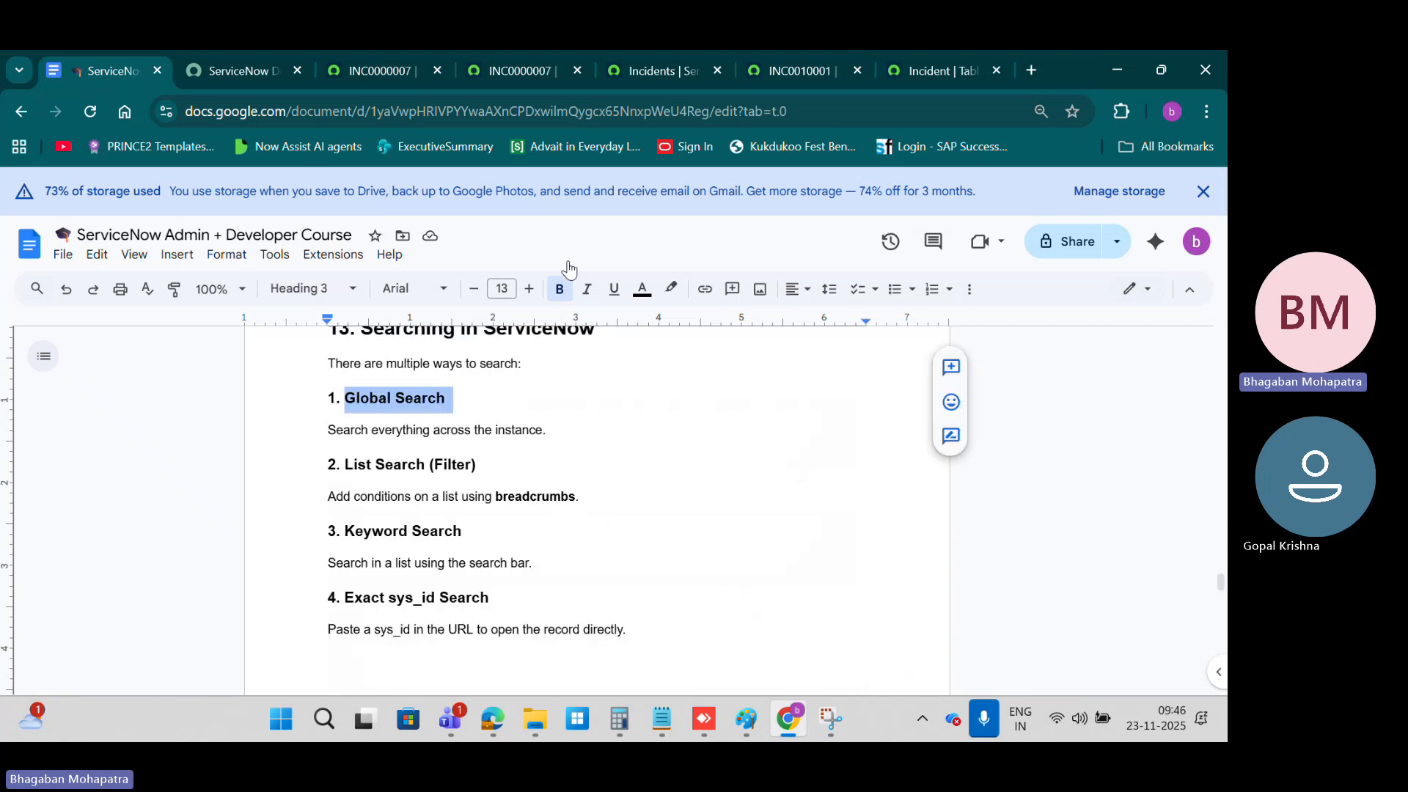
Step: Highlight the sys_id in the URL of INC0010001 and open the global search from the INC0000007 page
click(665, 79)
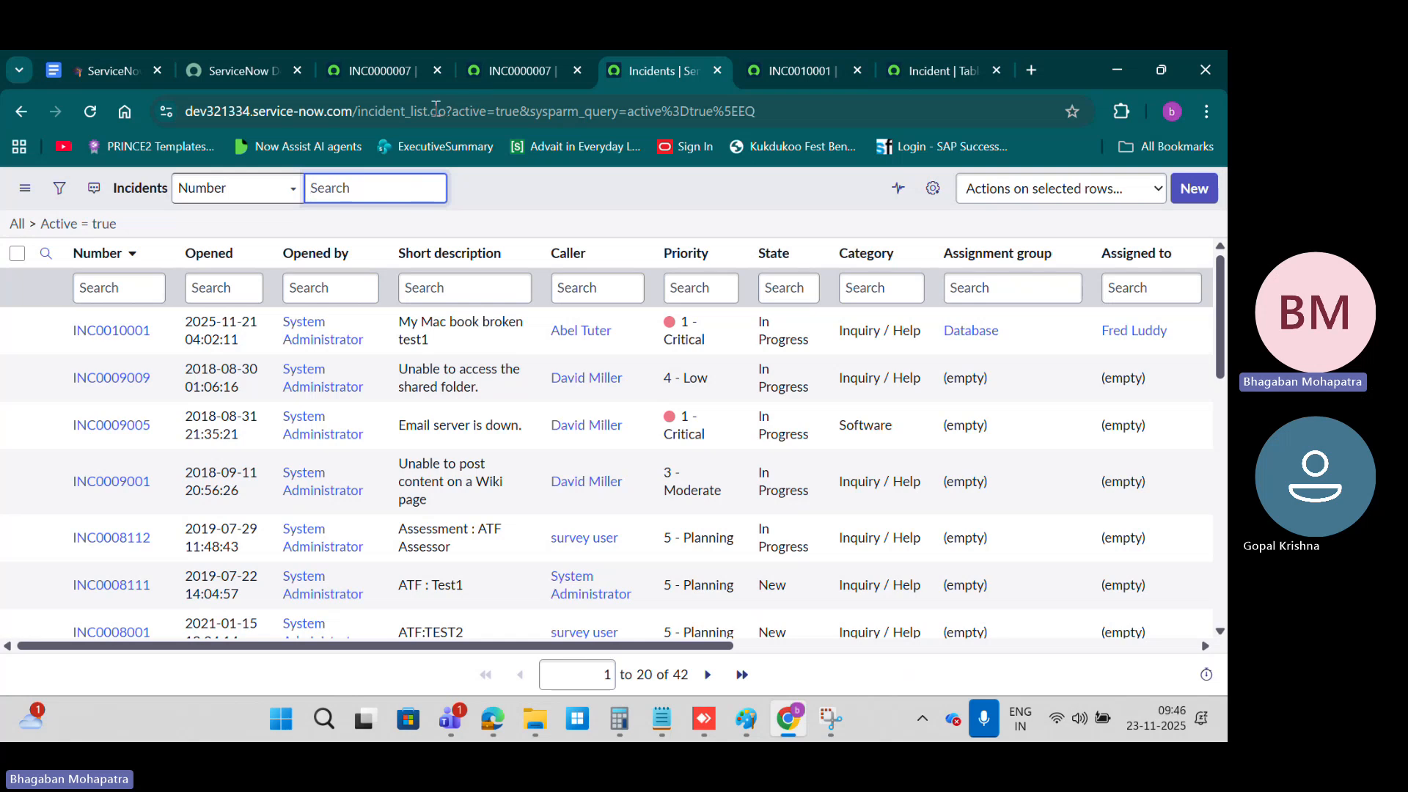
click(784, 68)
drag(473, 110, 874, 109)
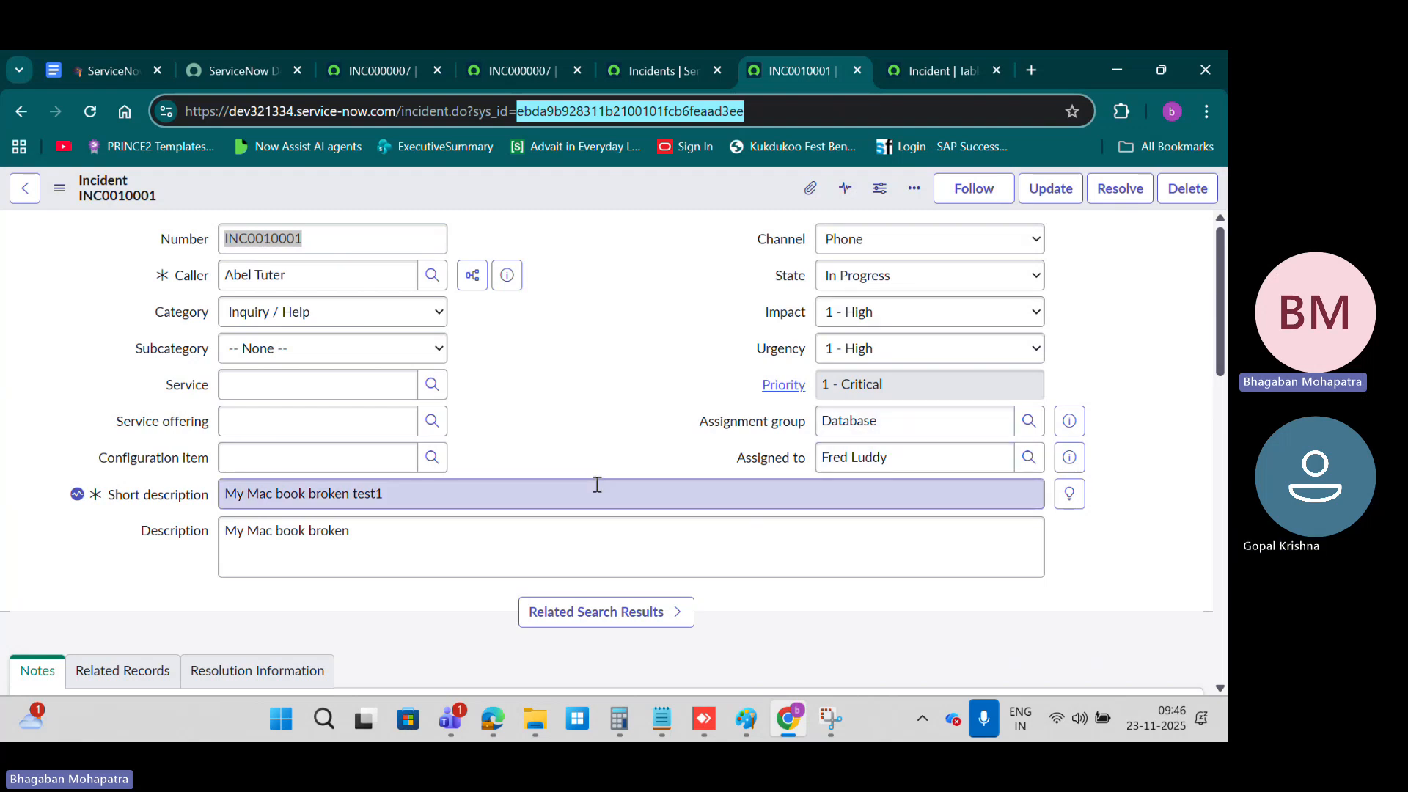
click(368, 71)
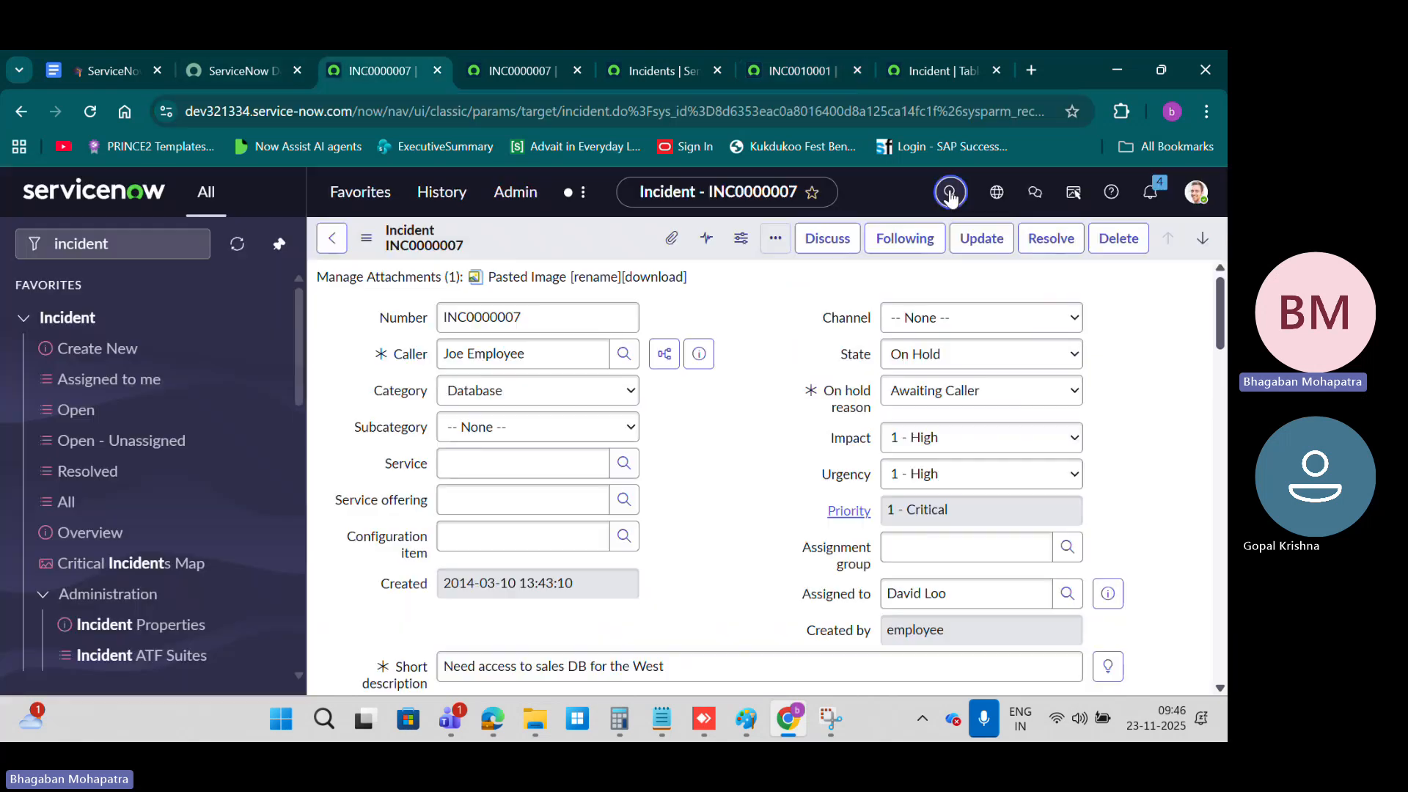
click(711, 195)
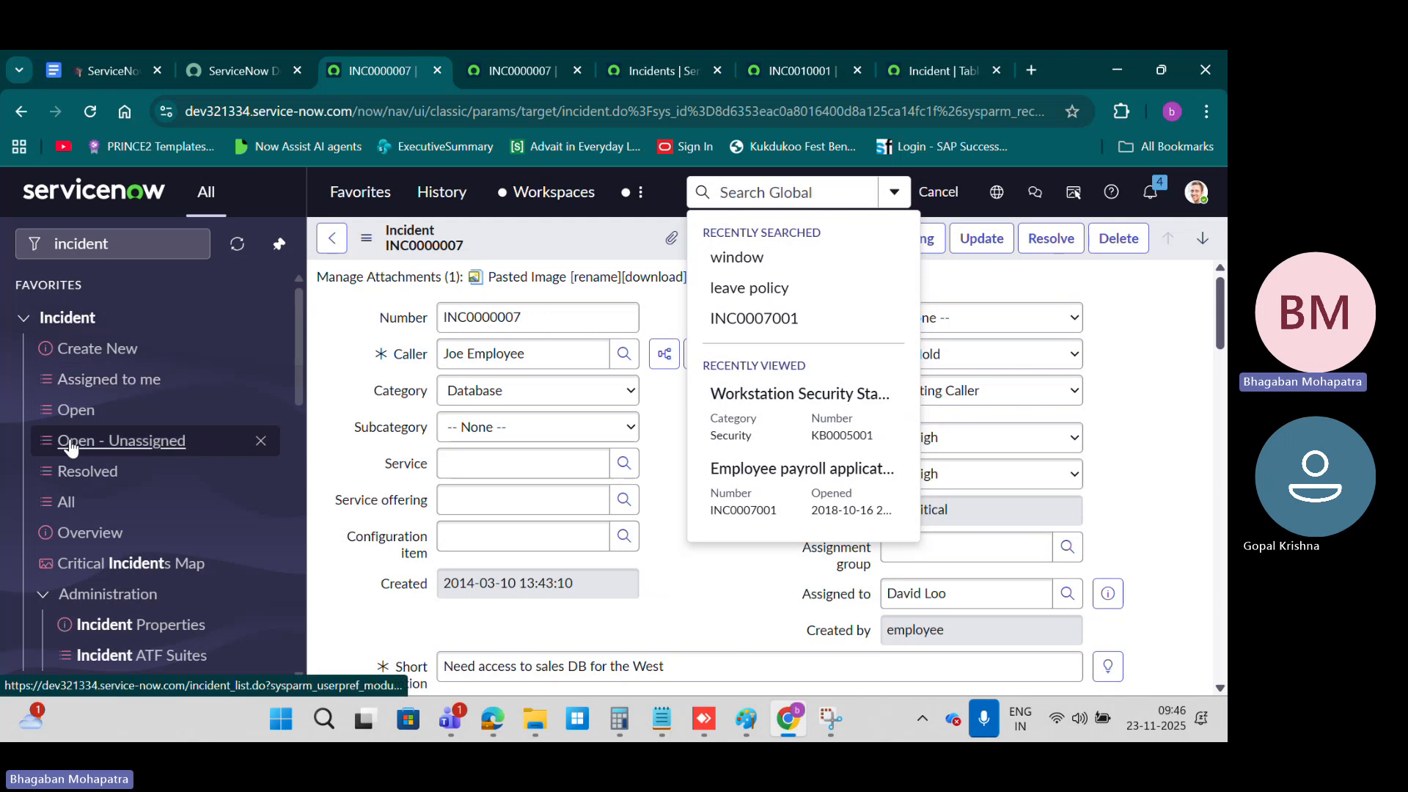
Step: Open the list of open incidents and examine its column search boxes and the fields available for list searching
click(88, 410)
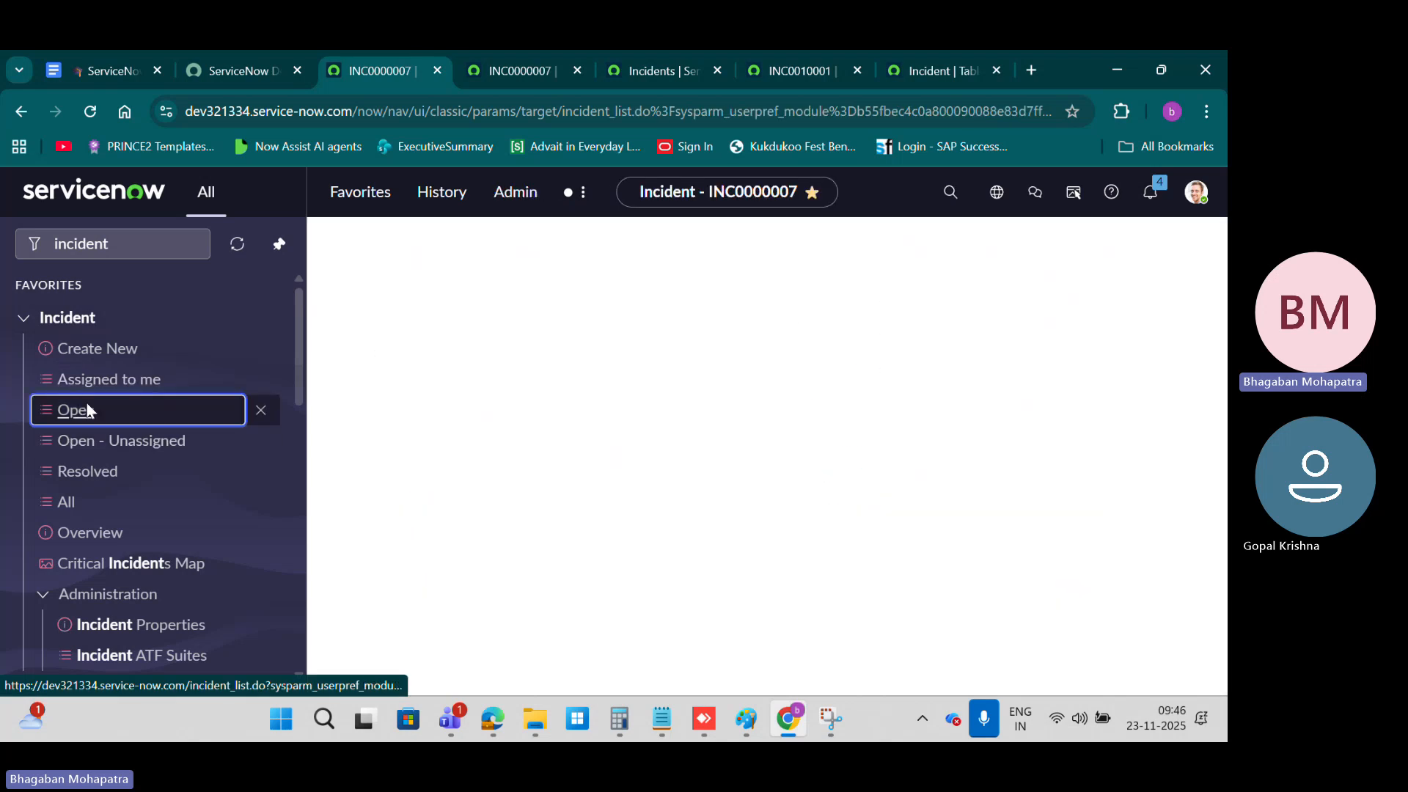
click(400, 337)
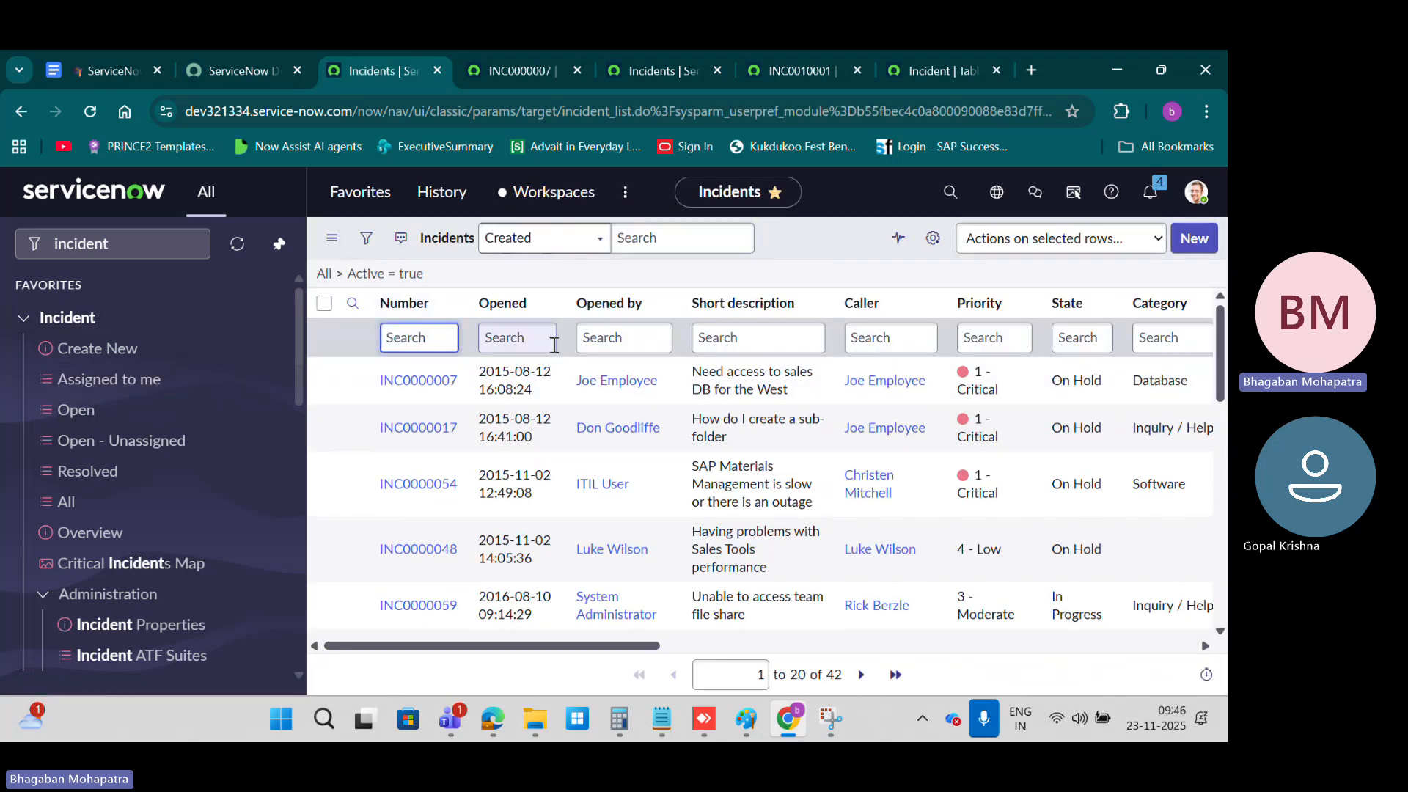
click(524, 338)
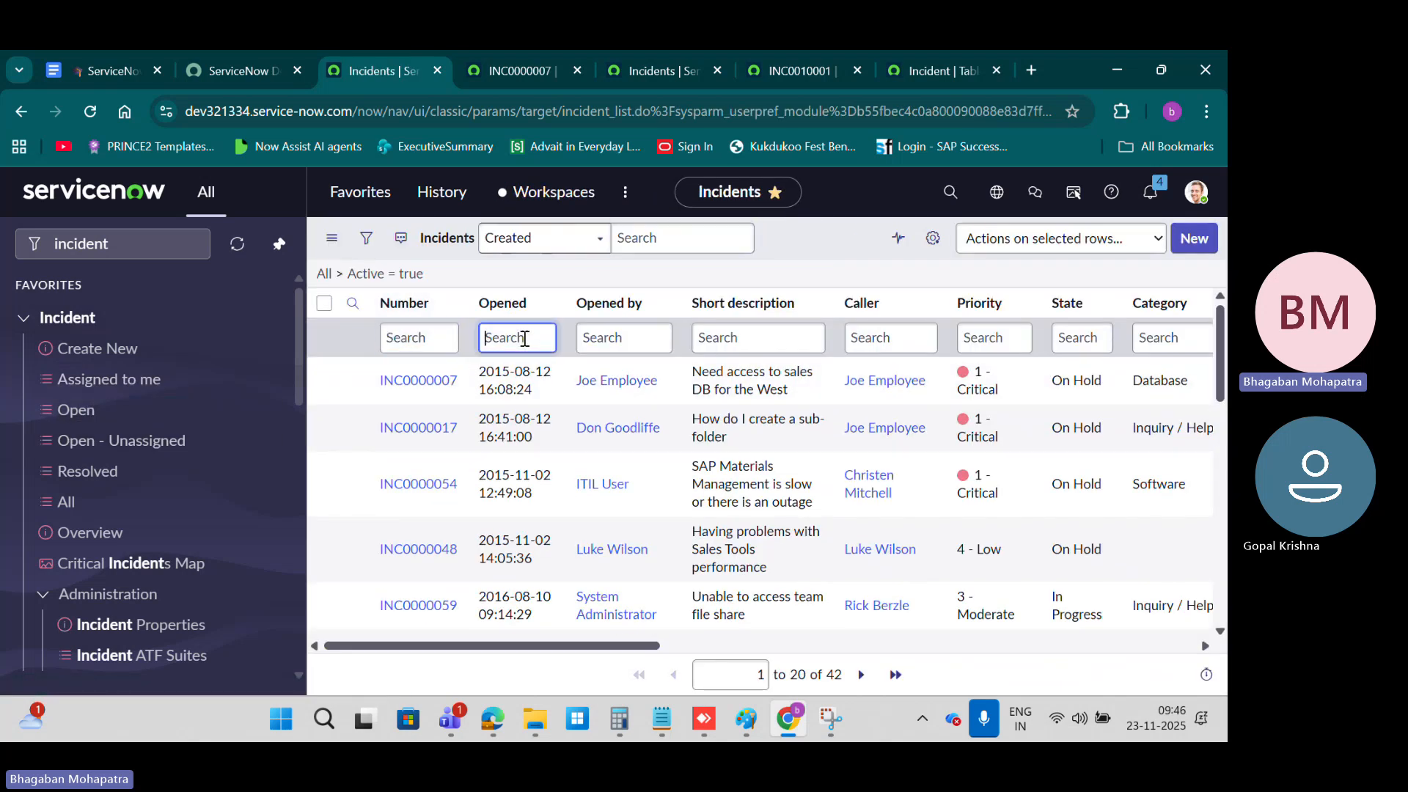
click(565, 238)
click(566, 246)
click(565, 246)
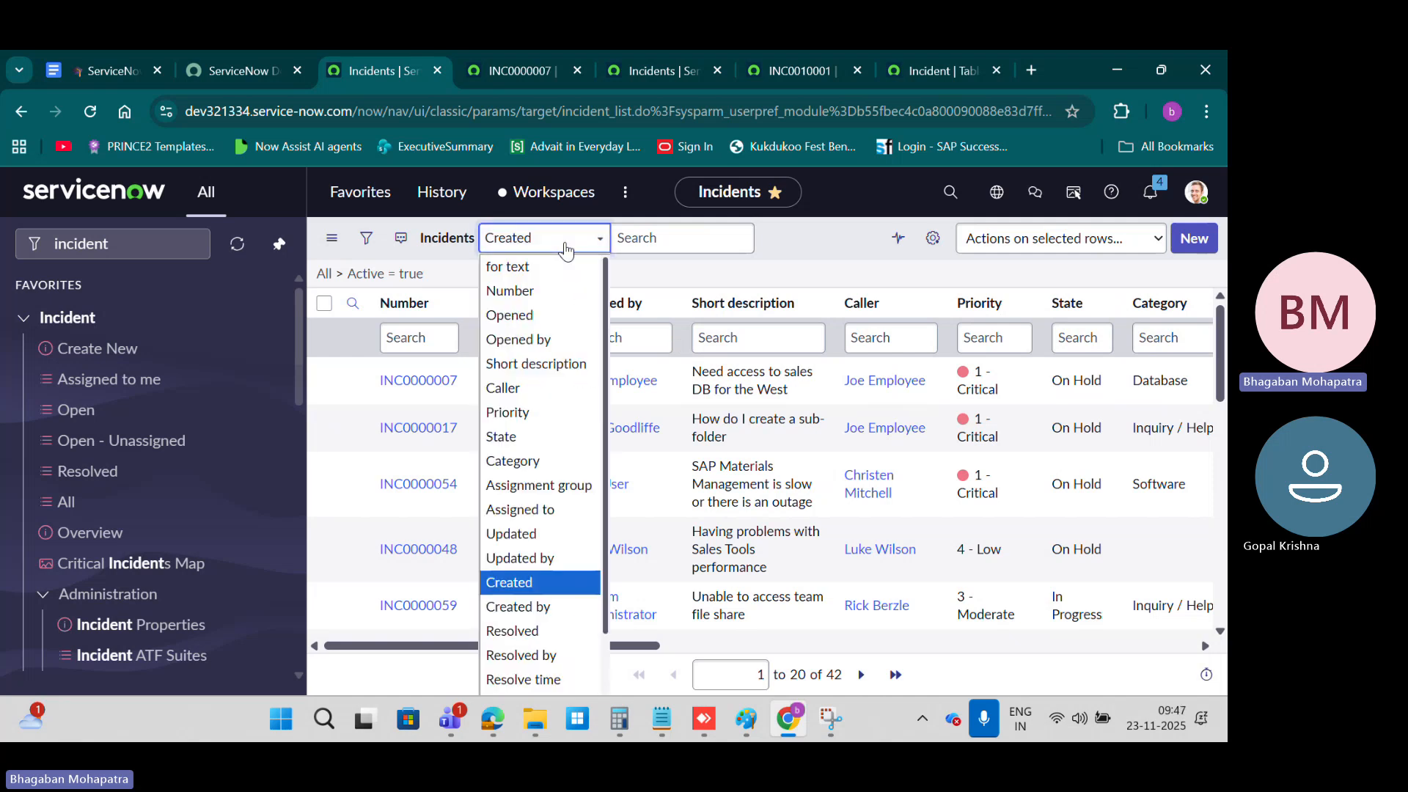
click(565, 249)
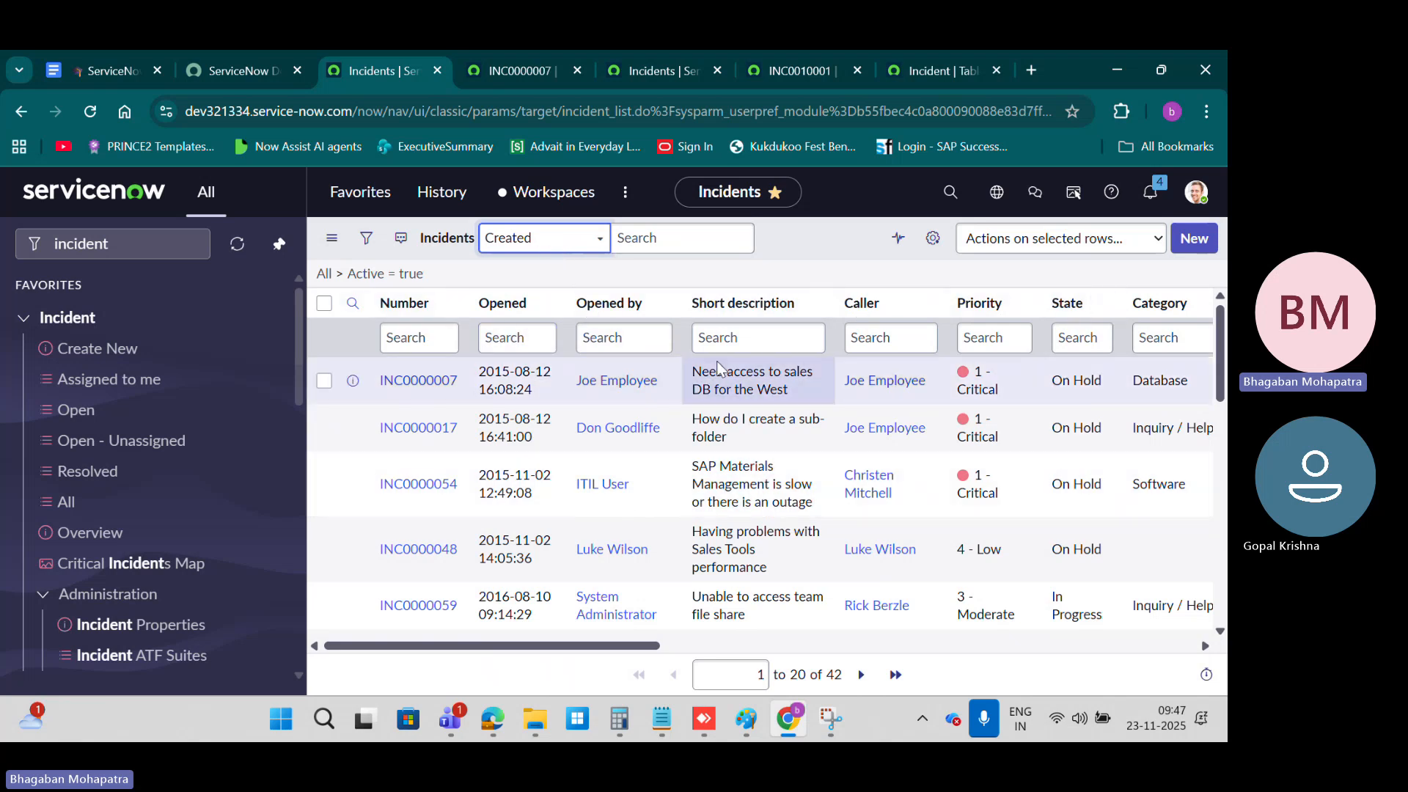
Step: Set the incident list's search field to "for text" and activate the Number and Opened by column search boxes
click(544, 241)
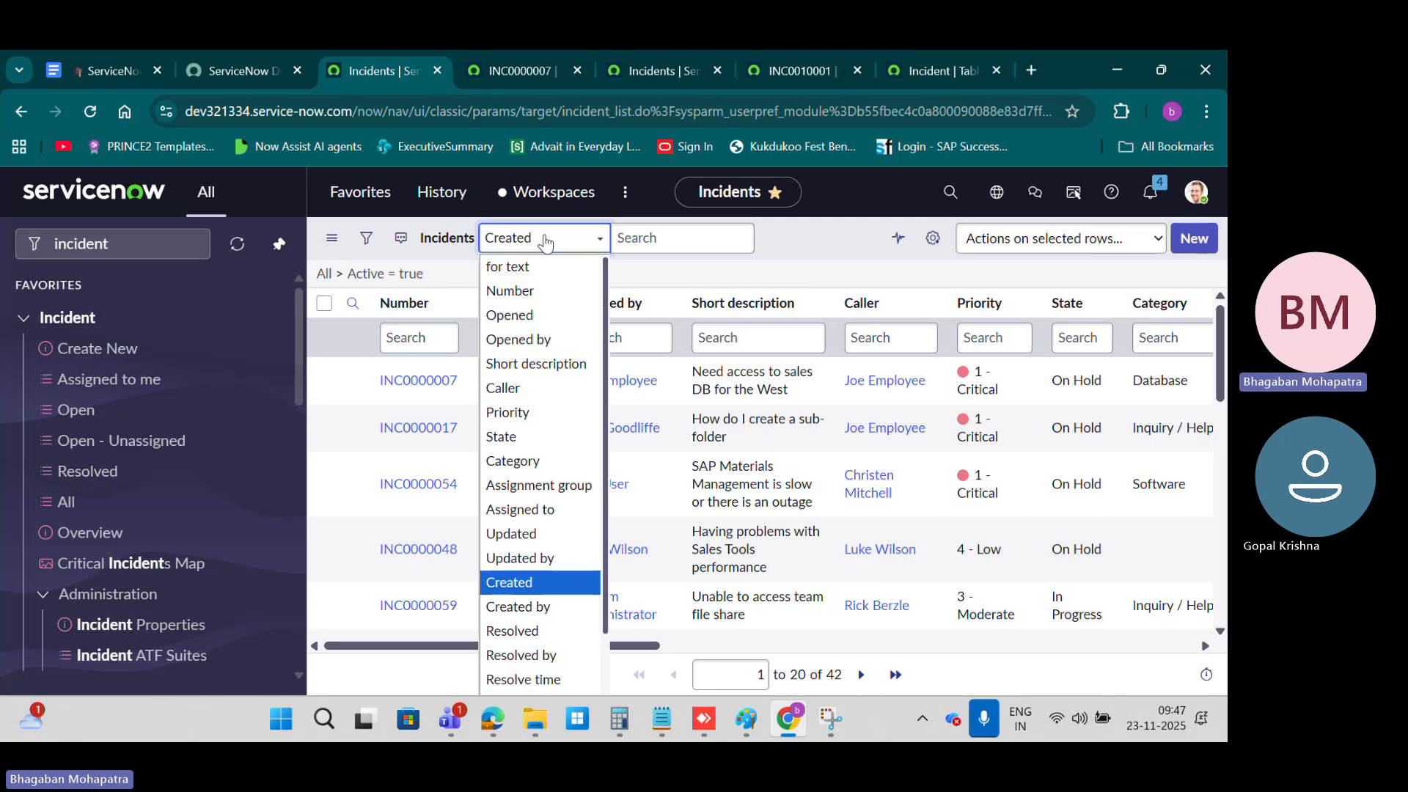
click(517, 269)
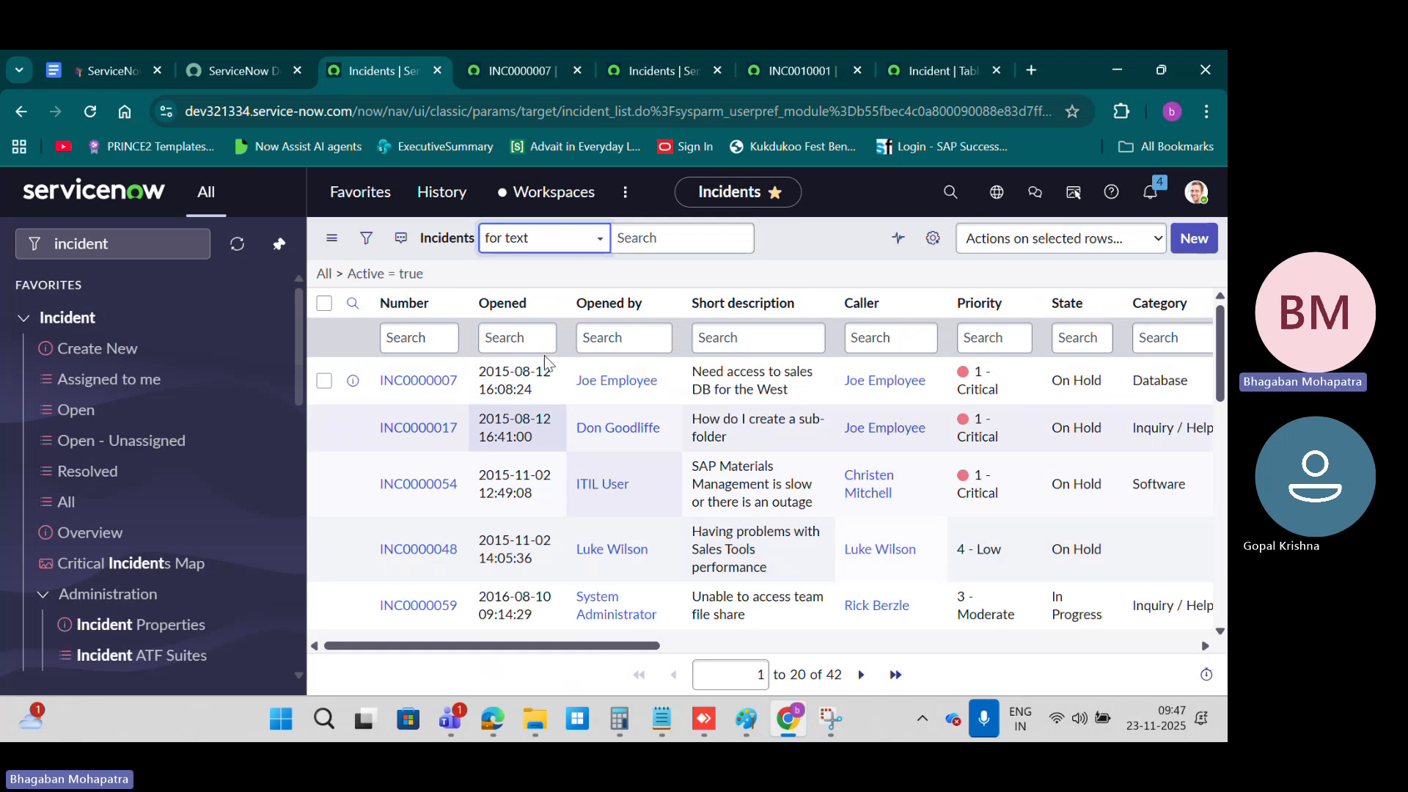
click(389, 338)
click(621, 340)
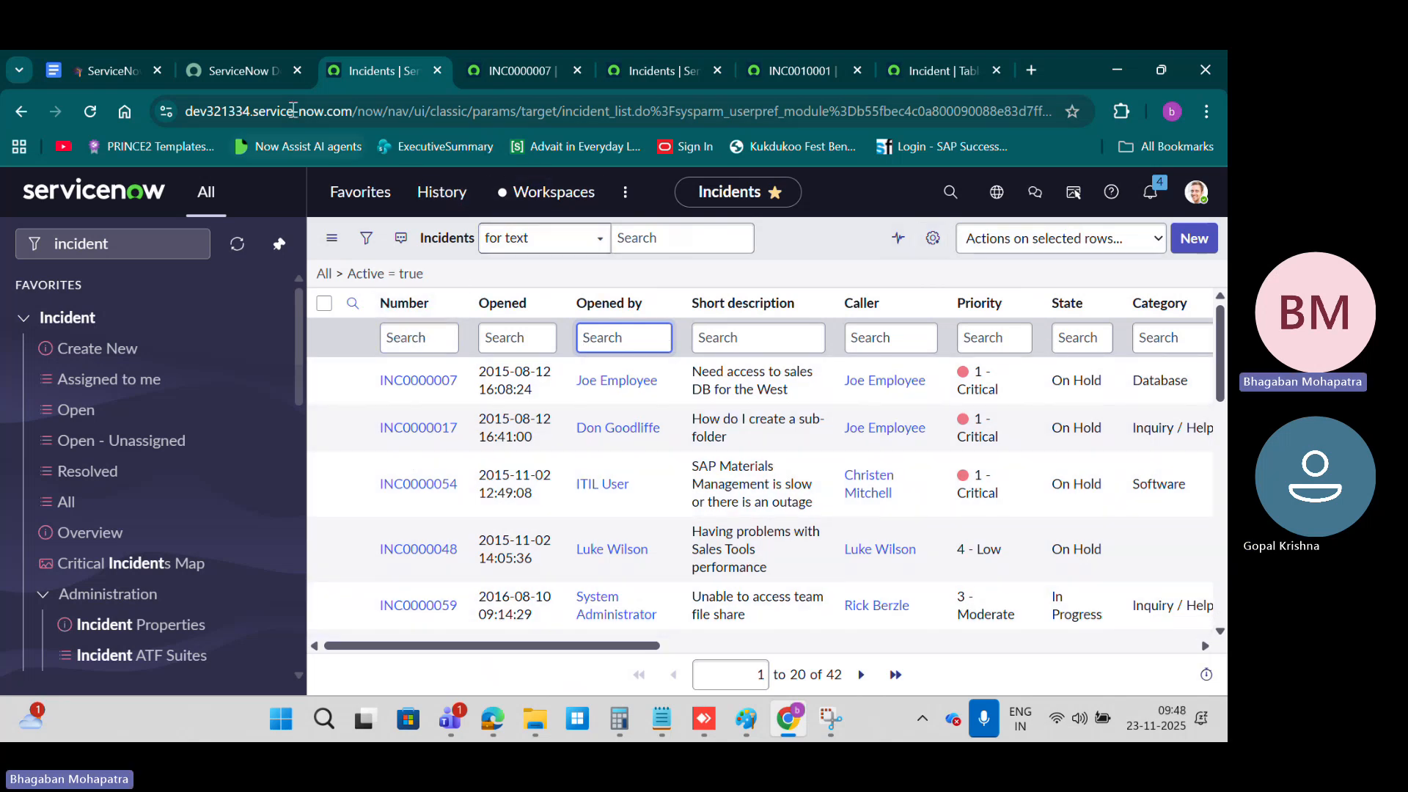
Step: Switch to the course notes and view the wildcard search syntax table in the Searching in ServiceNow section
click(110, 70)
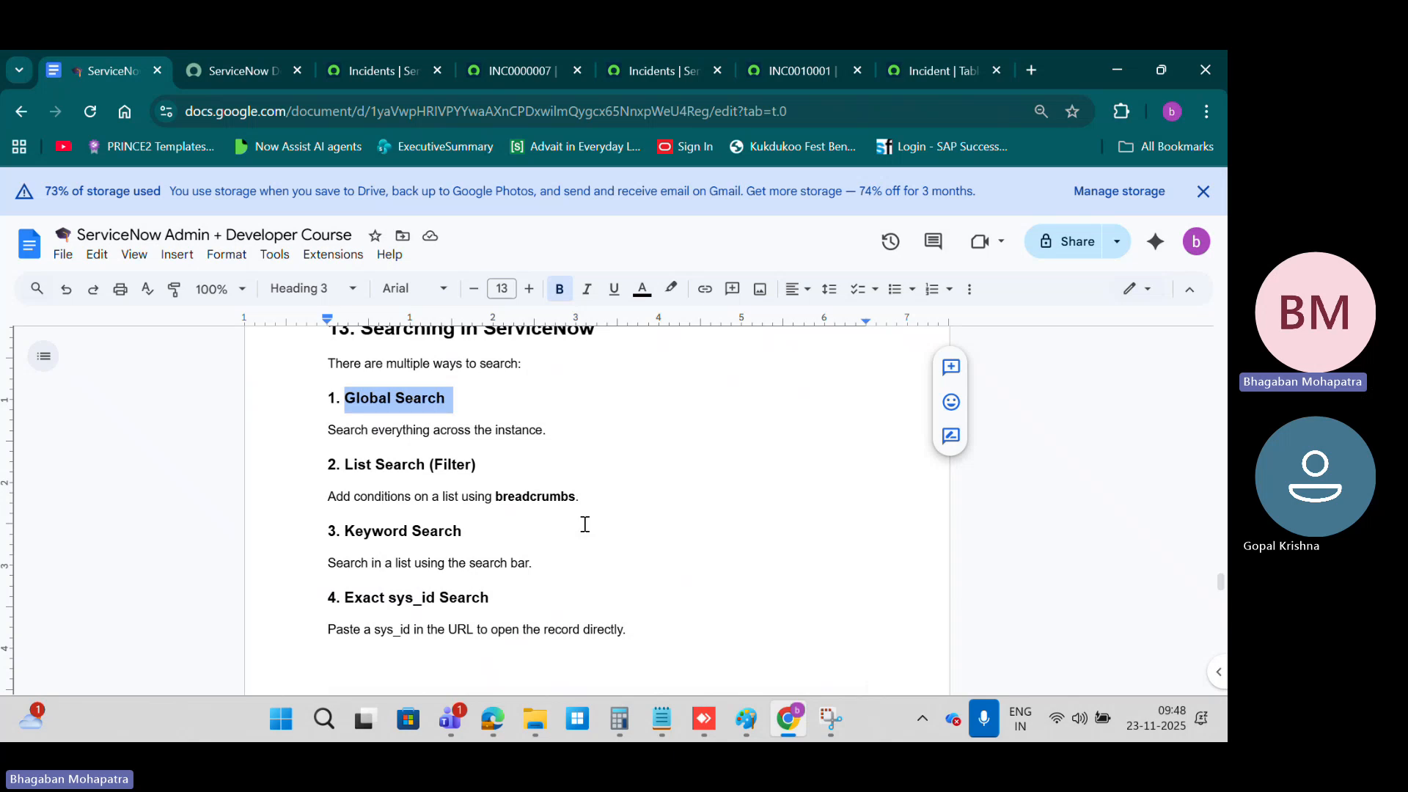
scroll(584, 523, down, 10)
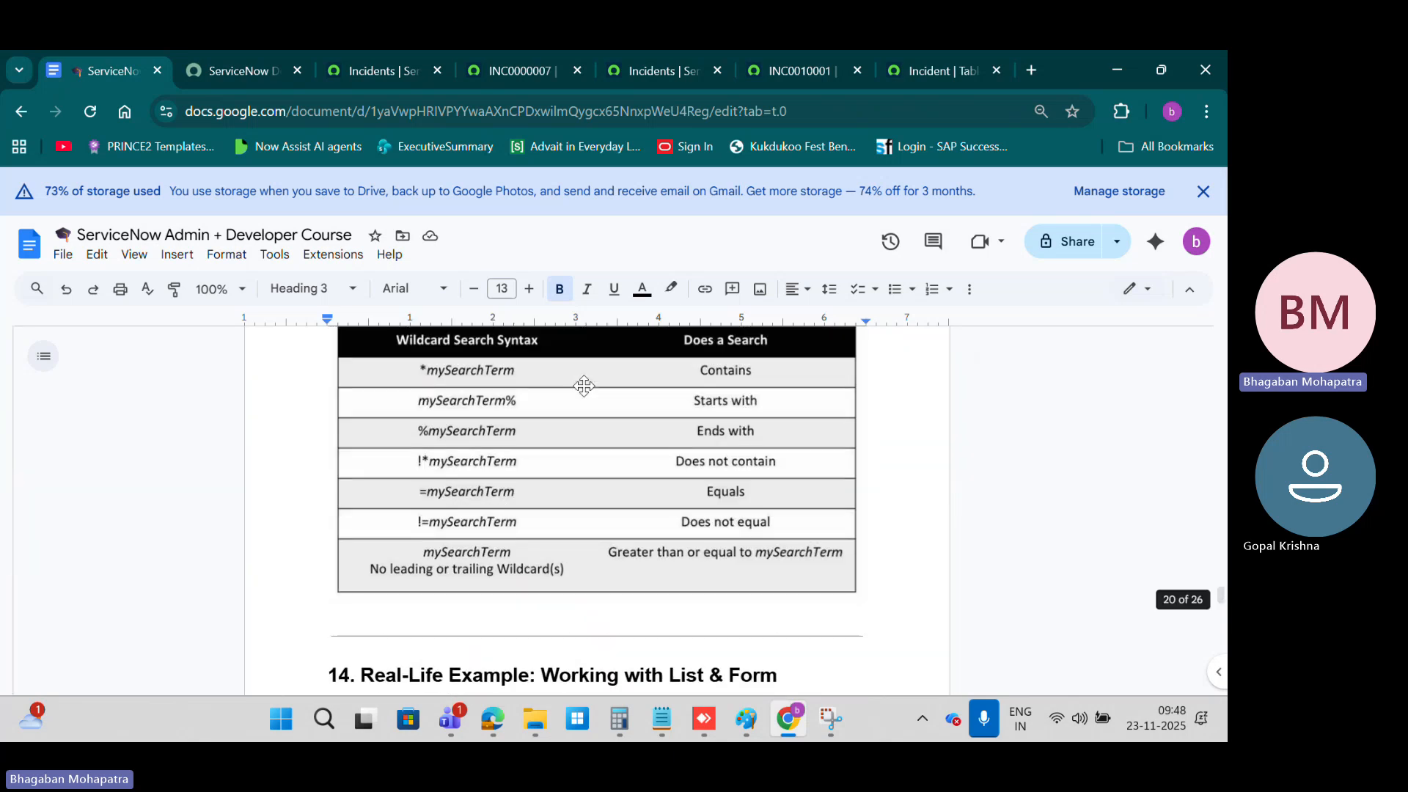
scroll(585, 386, up, 1)
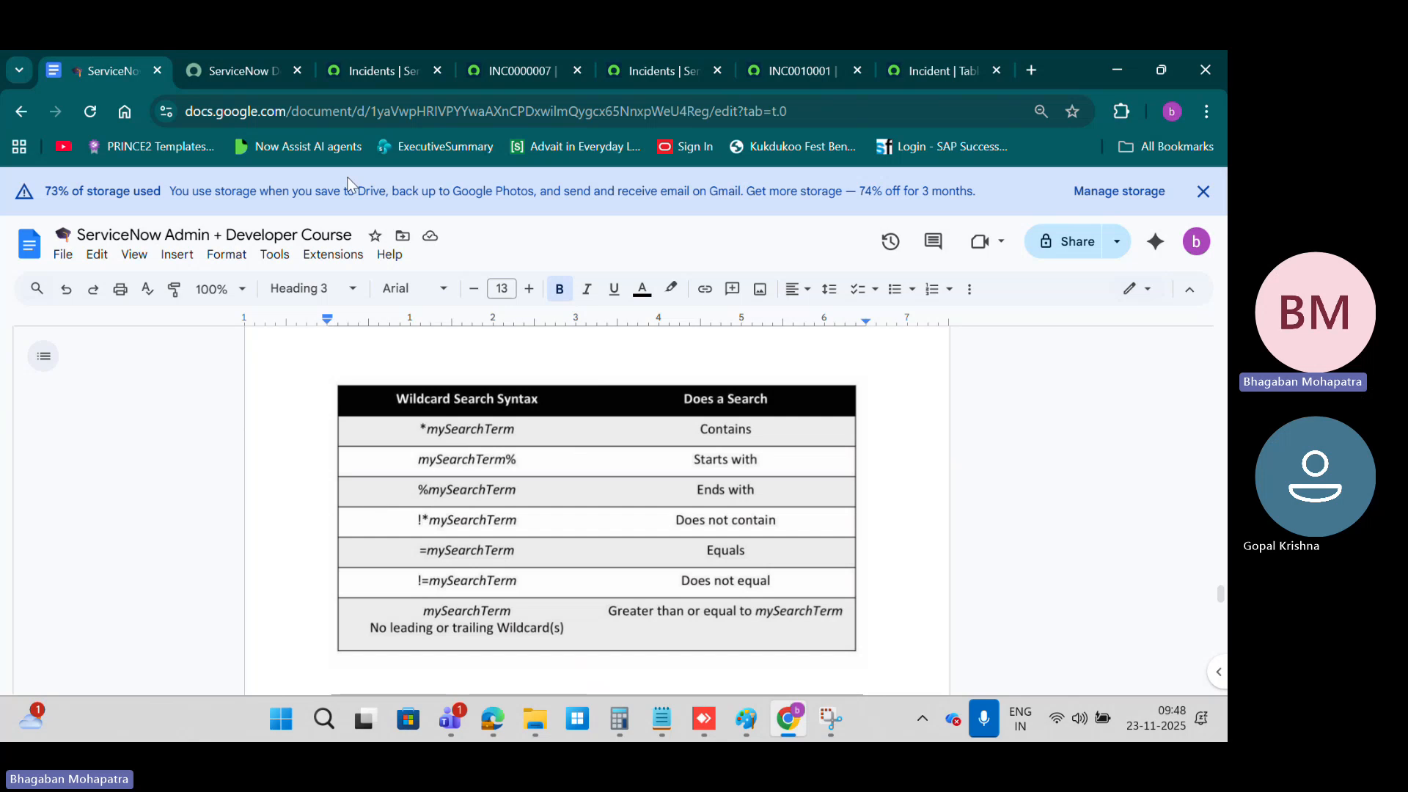
Step: Return to the open incidents list and replace its filter condition with Priority is 1 - Critical, running the filter
click(475, 73)
click(407, 72)
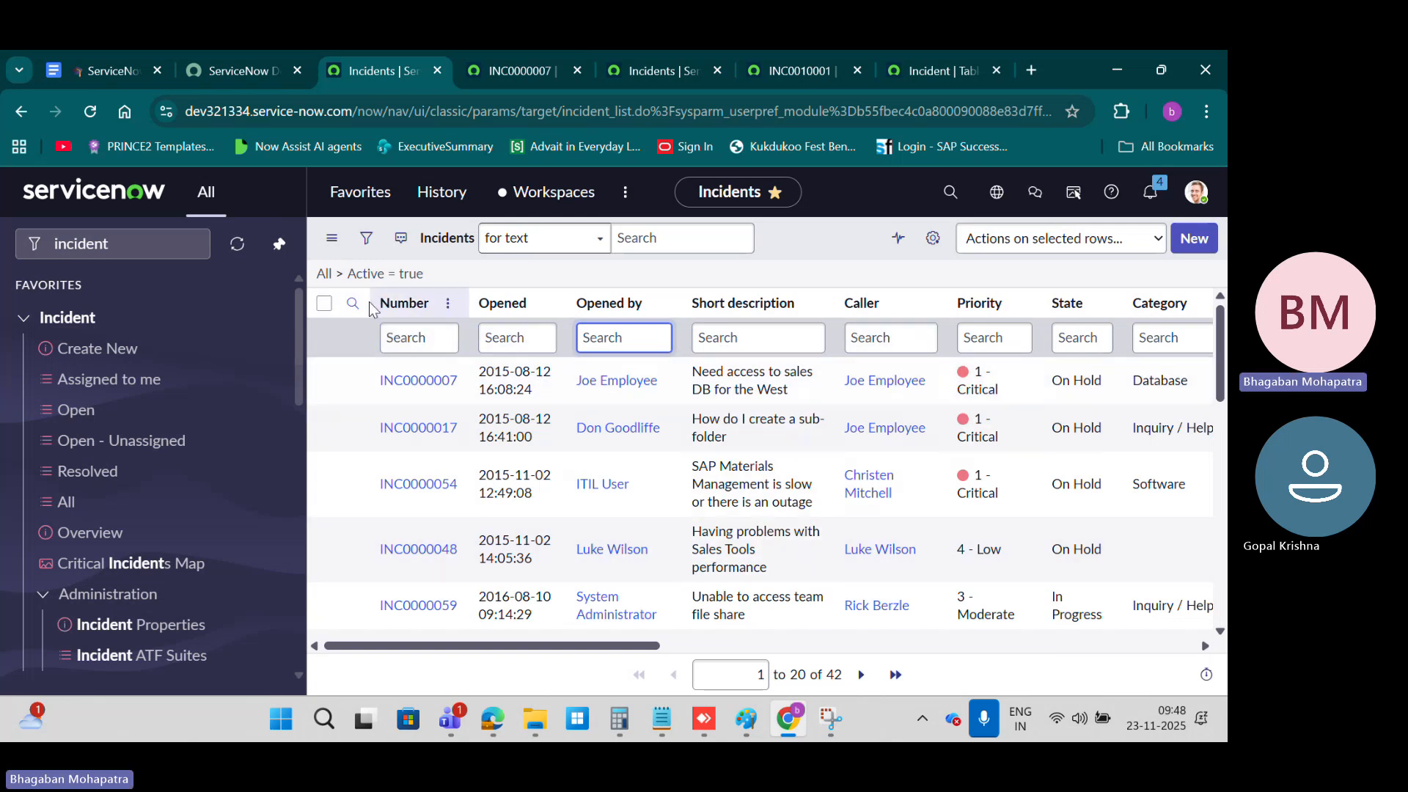
click(366, 238)
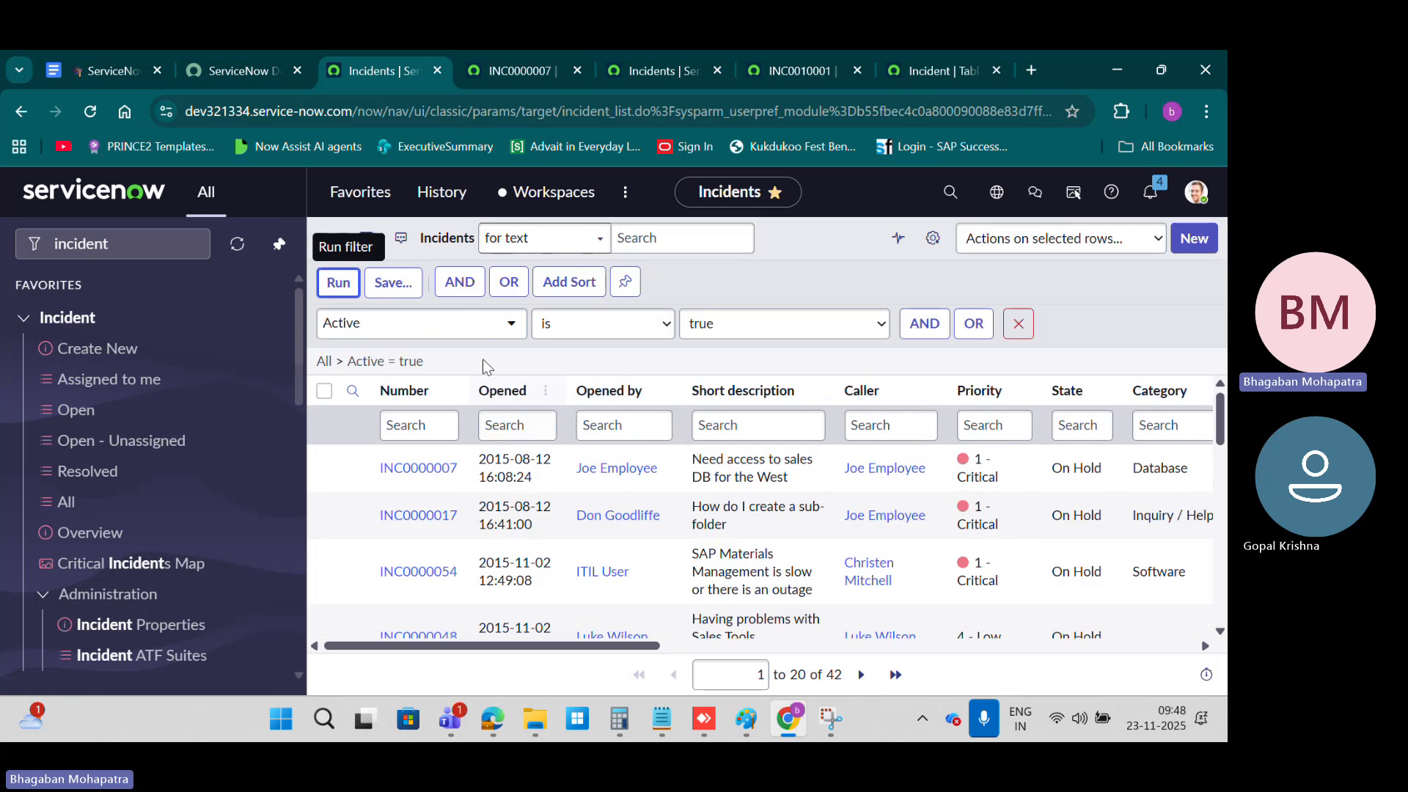
click(462, 327)
text(pri)
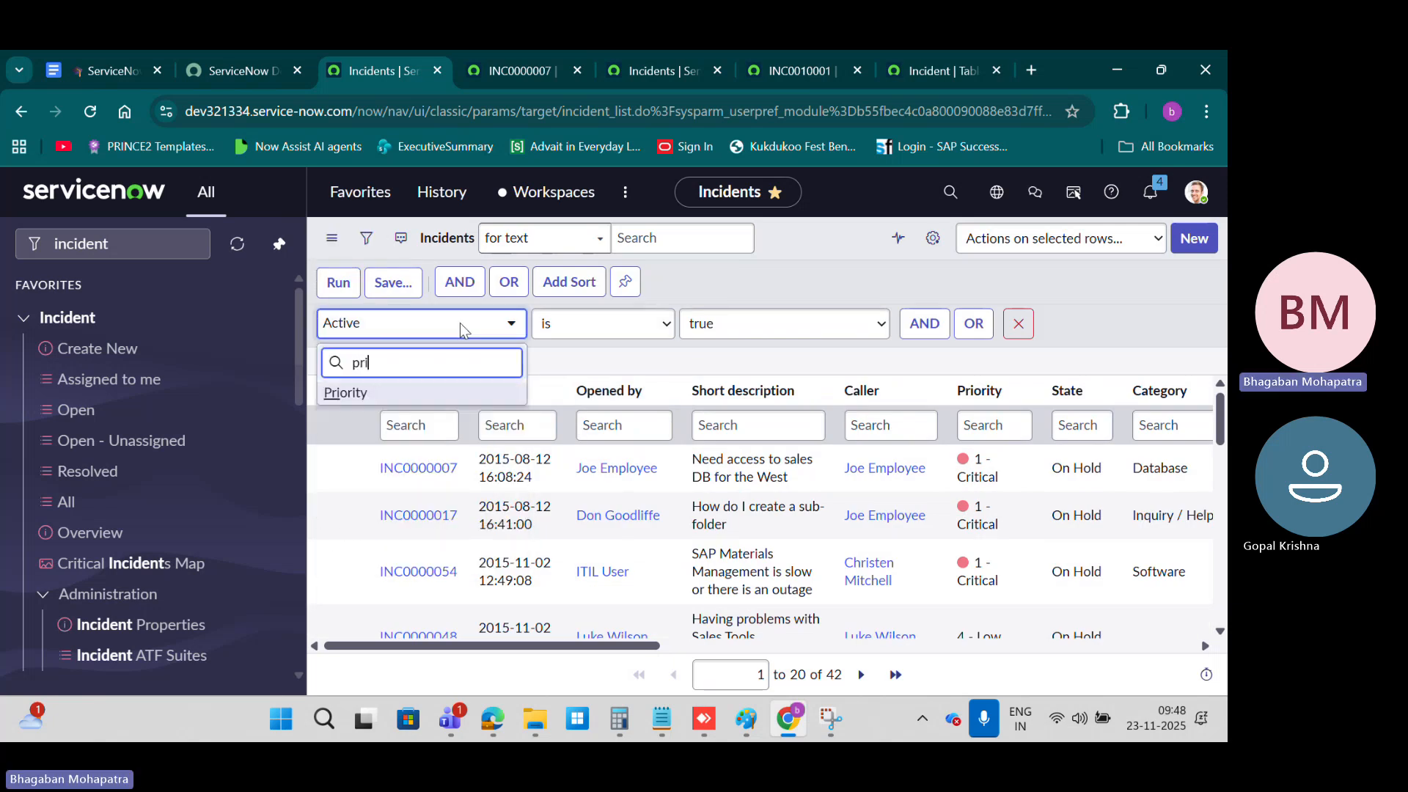
click(385, 394)
click(644, 326)
click(652, 325)
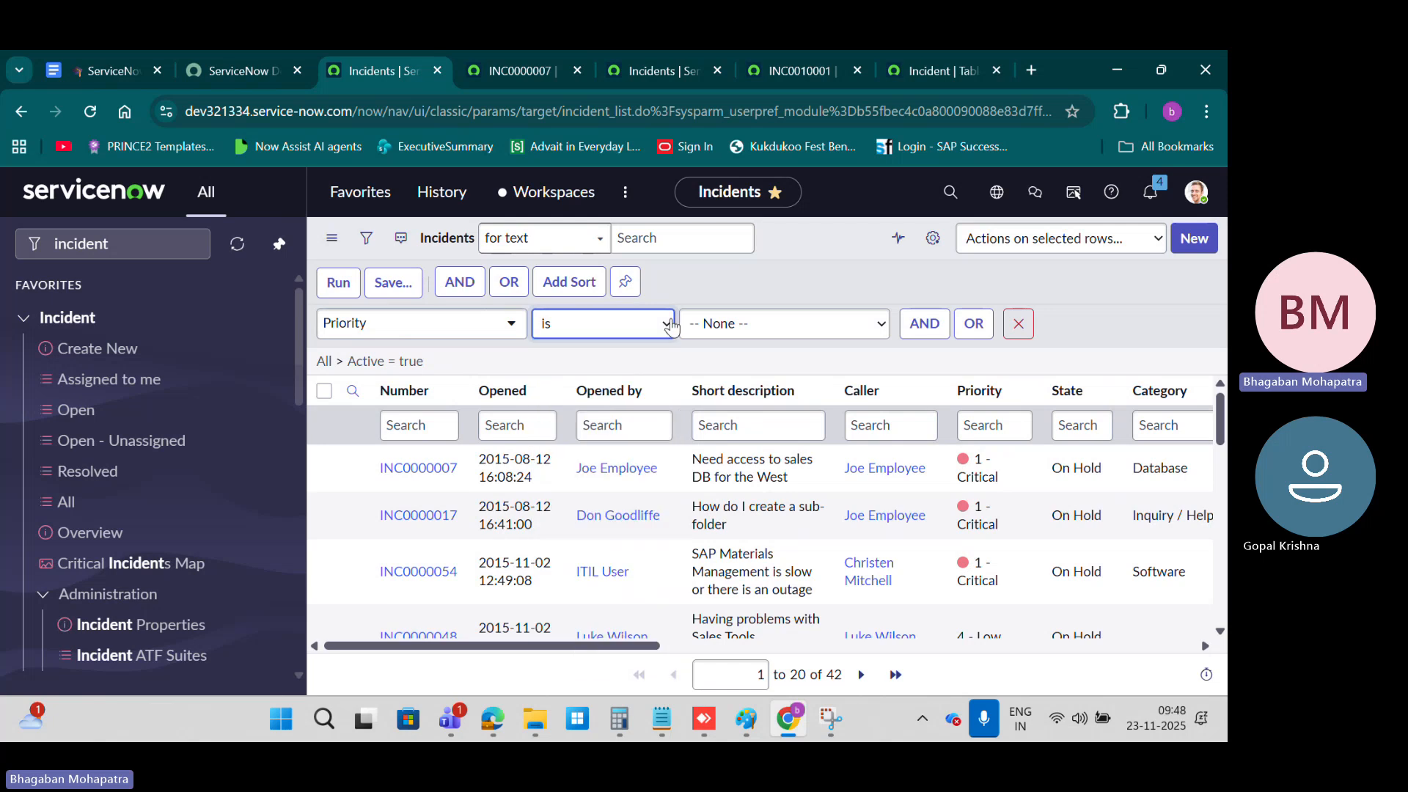
click(786, 326)
click(784, 374)
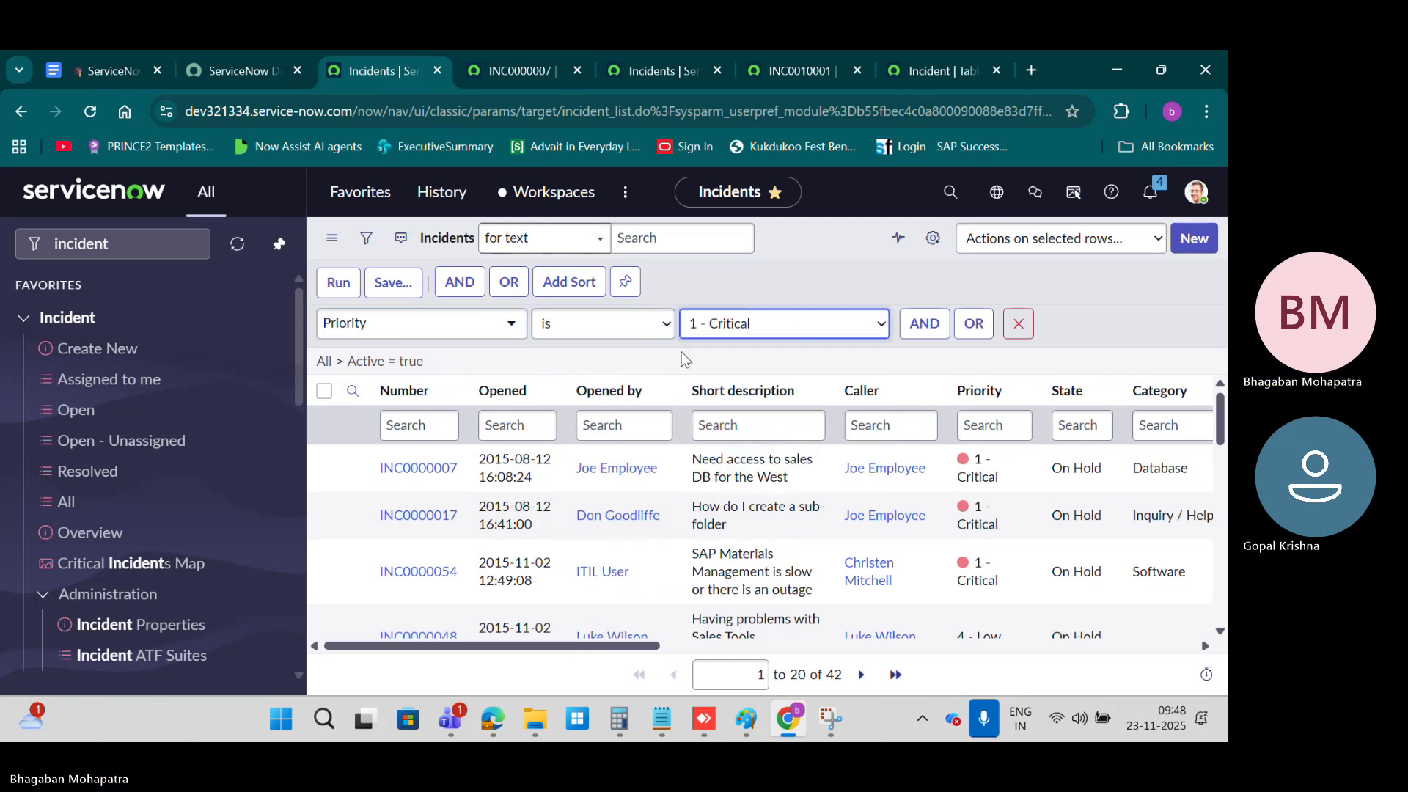
click(341, 286)
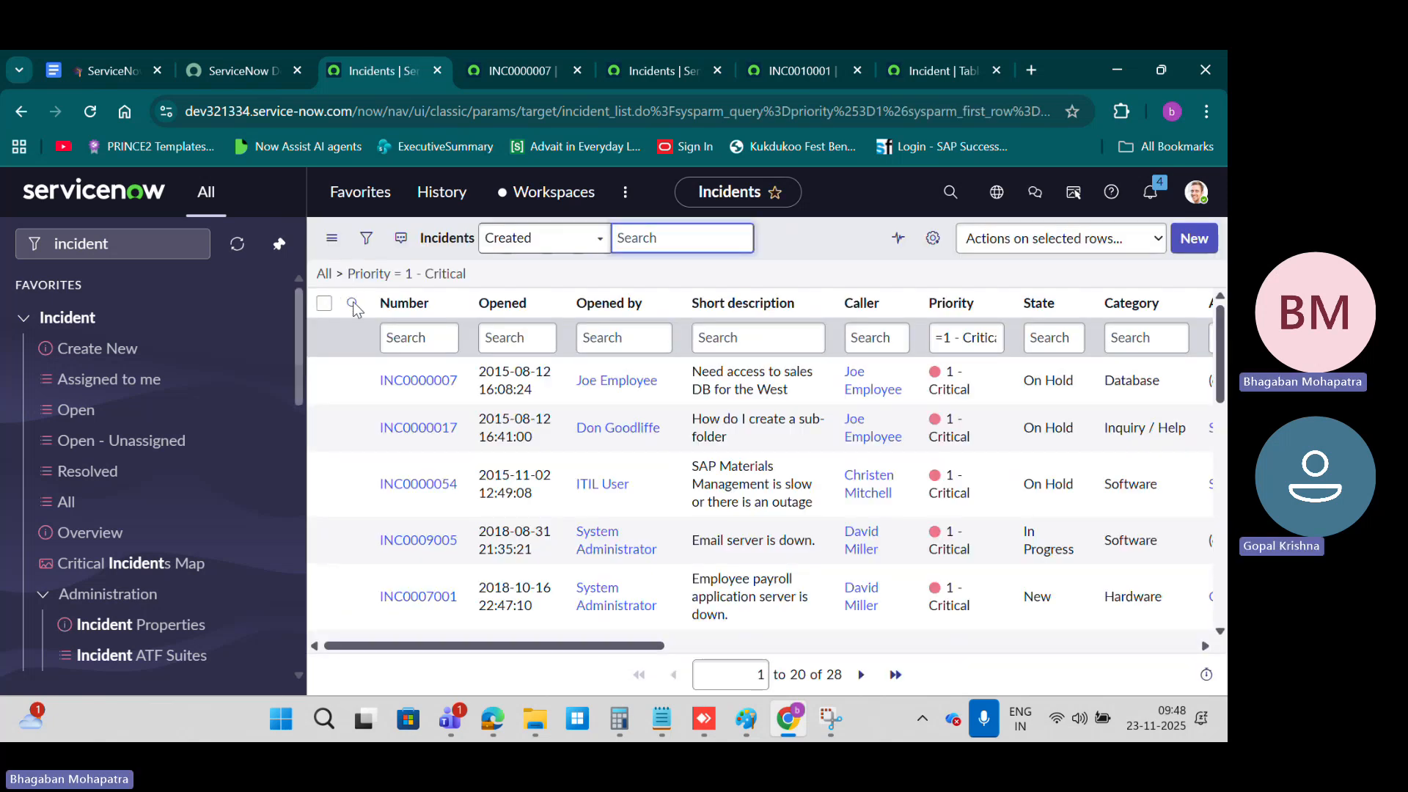
Step: Change the priority condition's operator to "is not" for 1 - Critical and run the filter
click(366, 237)
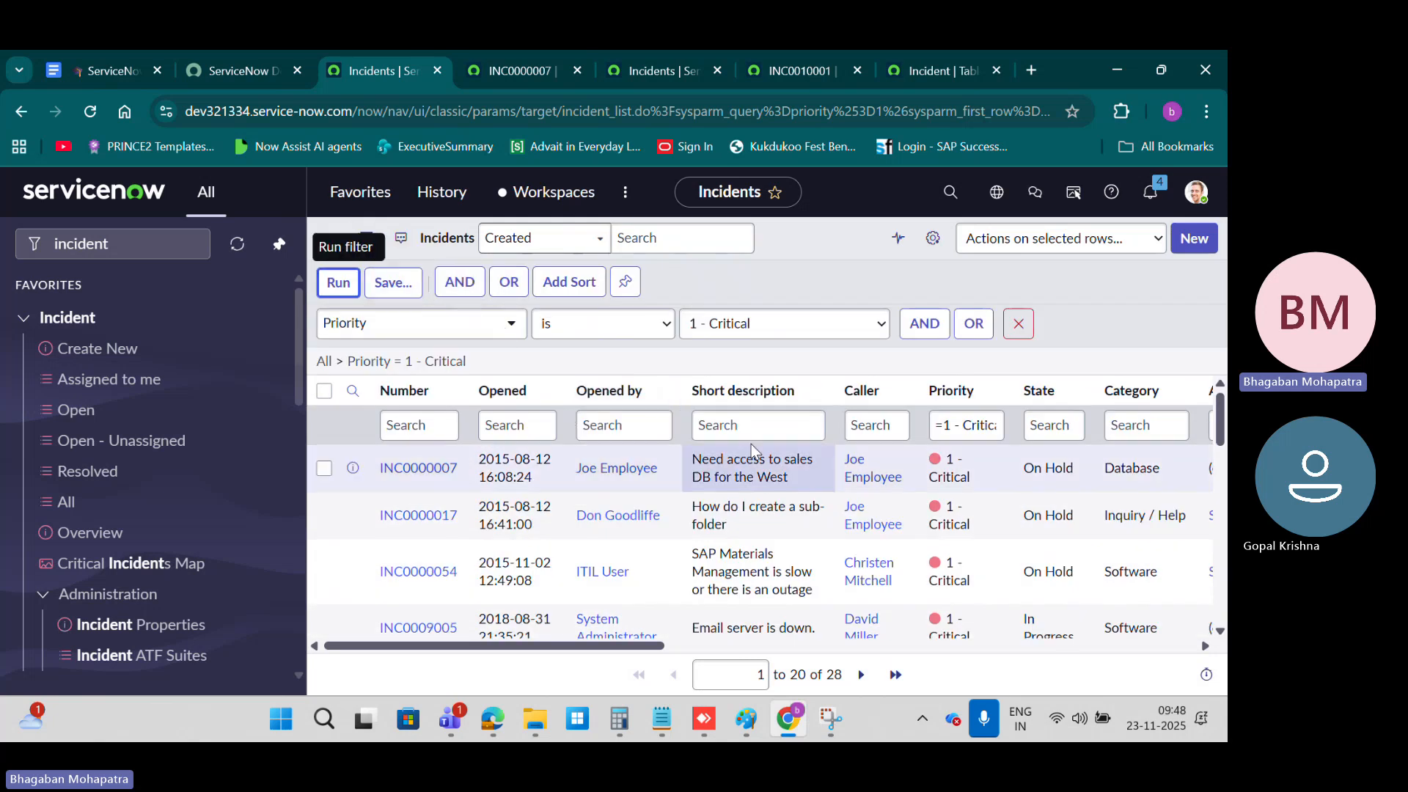
click(608, 325)
click(542, 370)
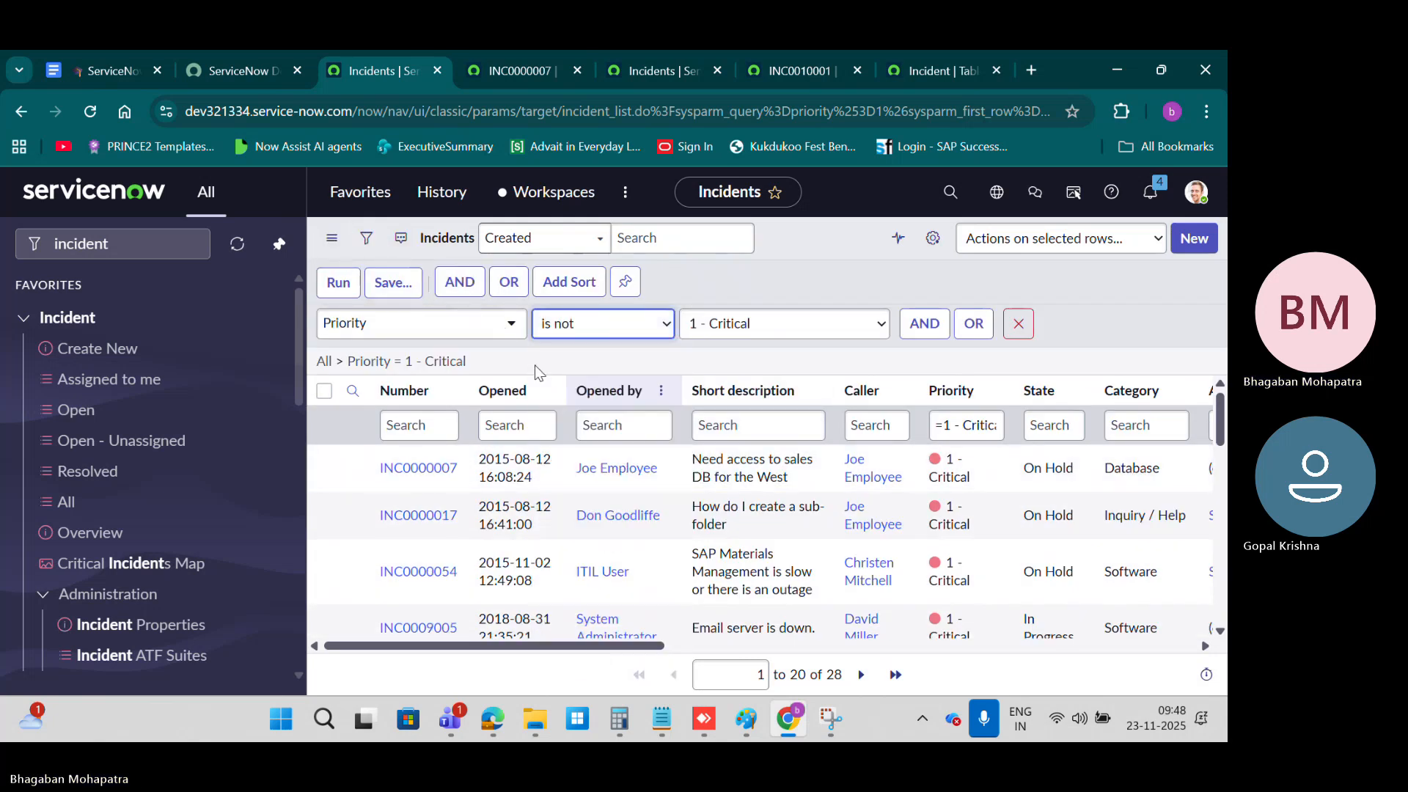
click(336, 284)
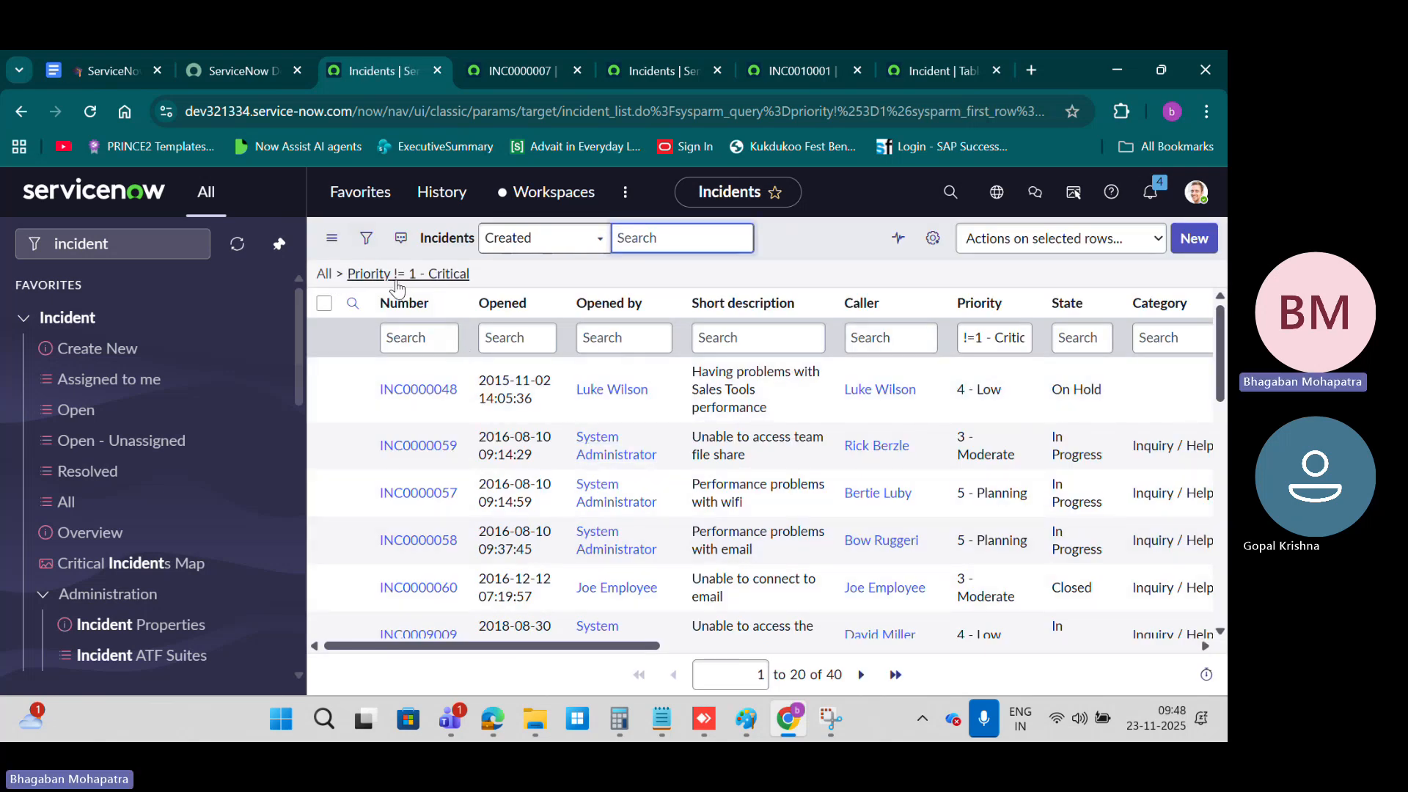
Step: Replace the filter condition with Description contains wifi and run it on the incident list
click(366, 238)
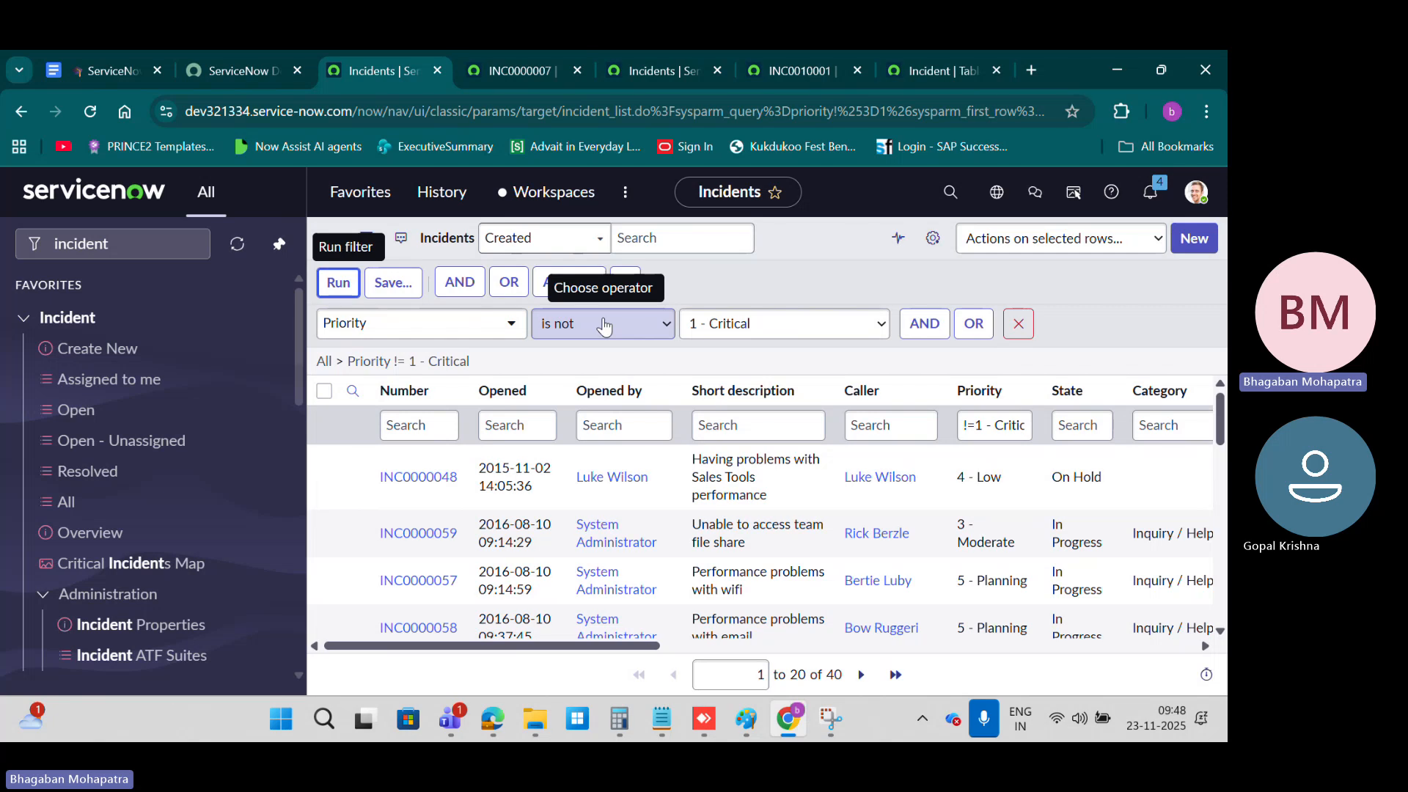
click(425, 322)
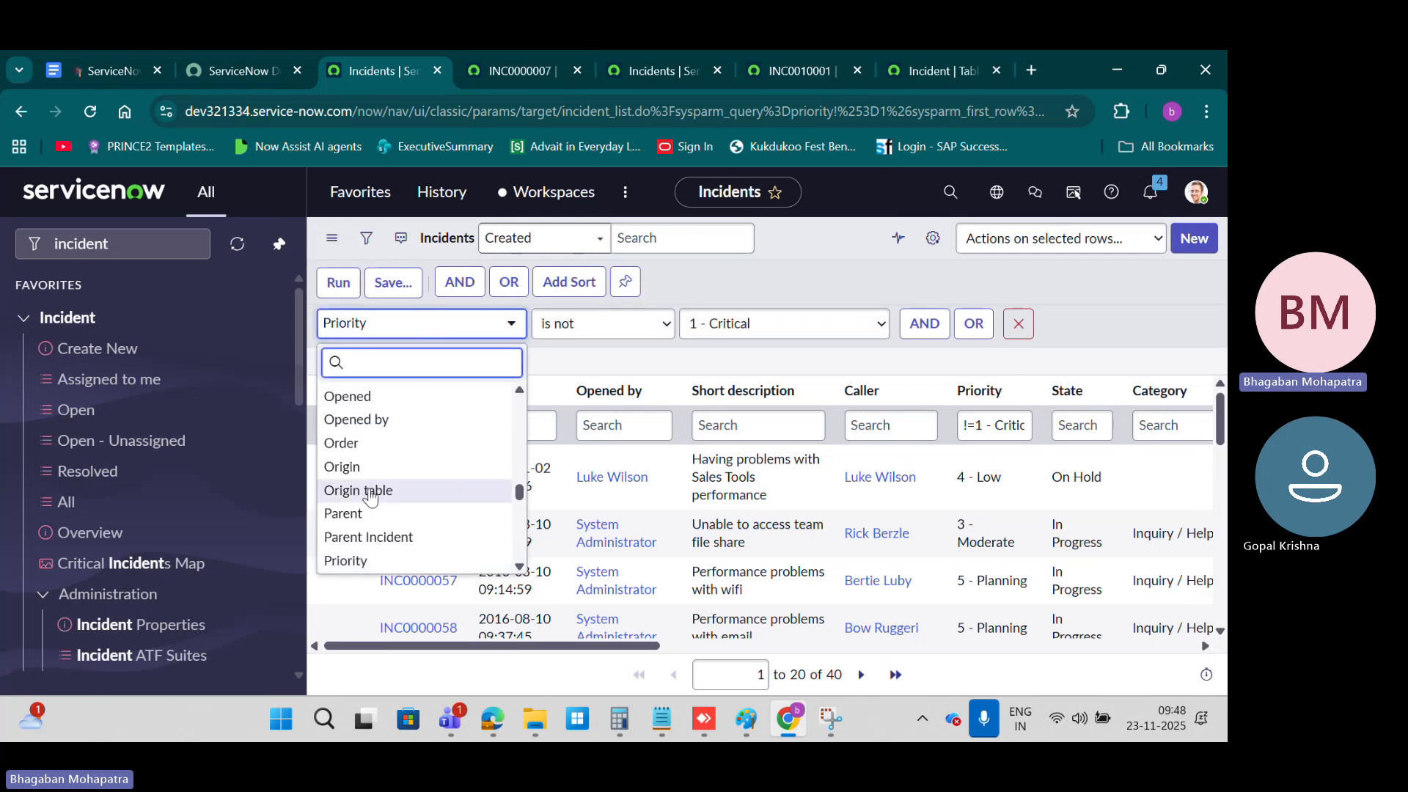
text(des)
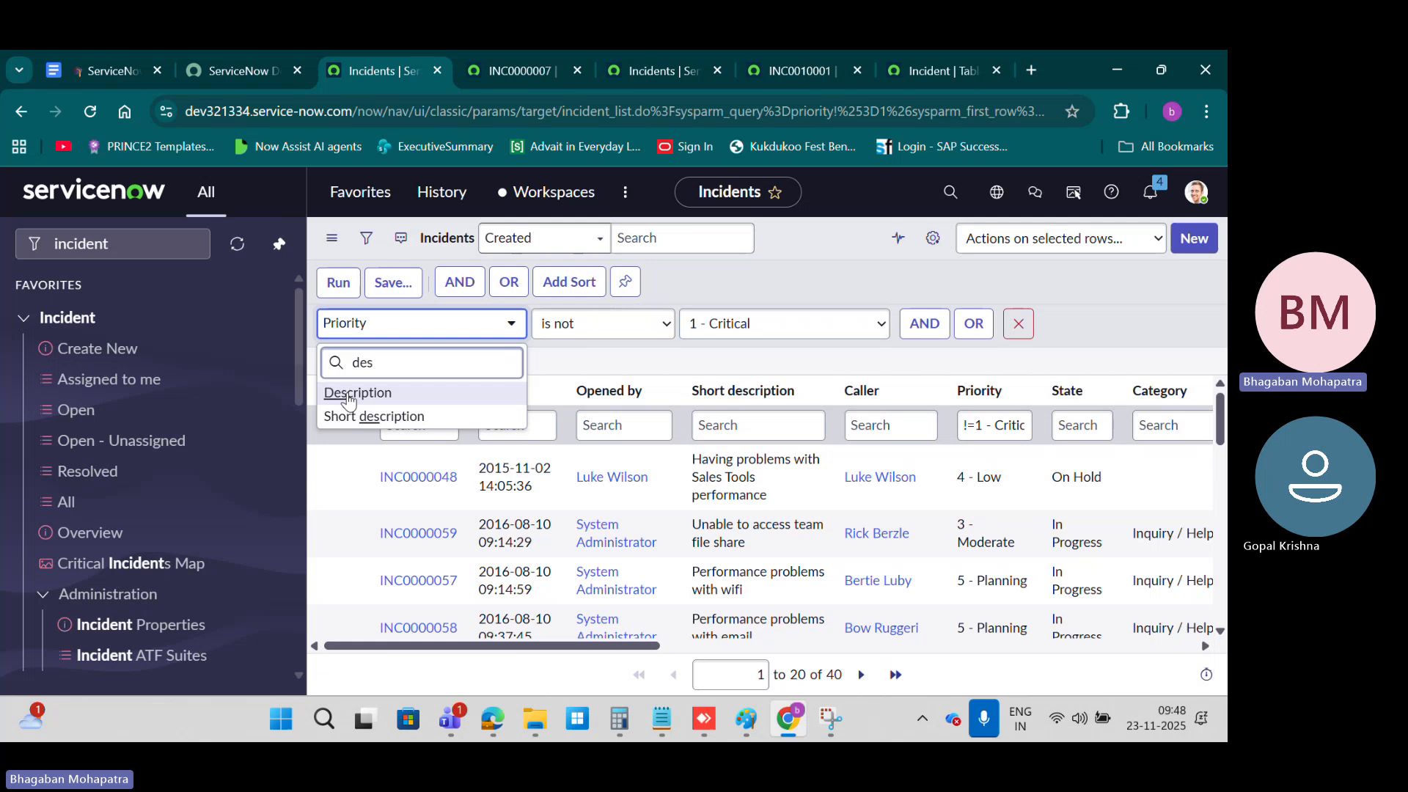
click(348, 395)
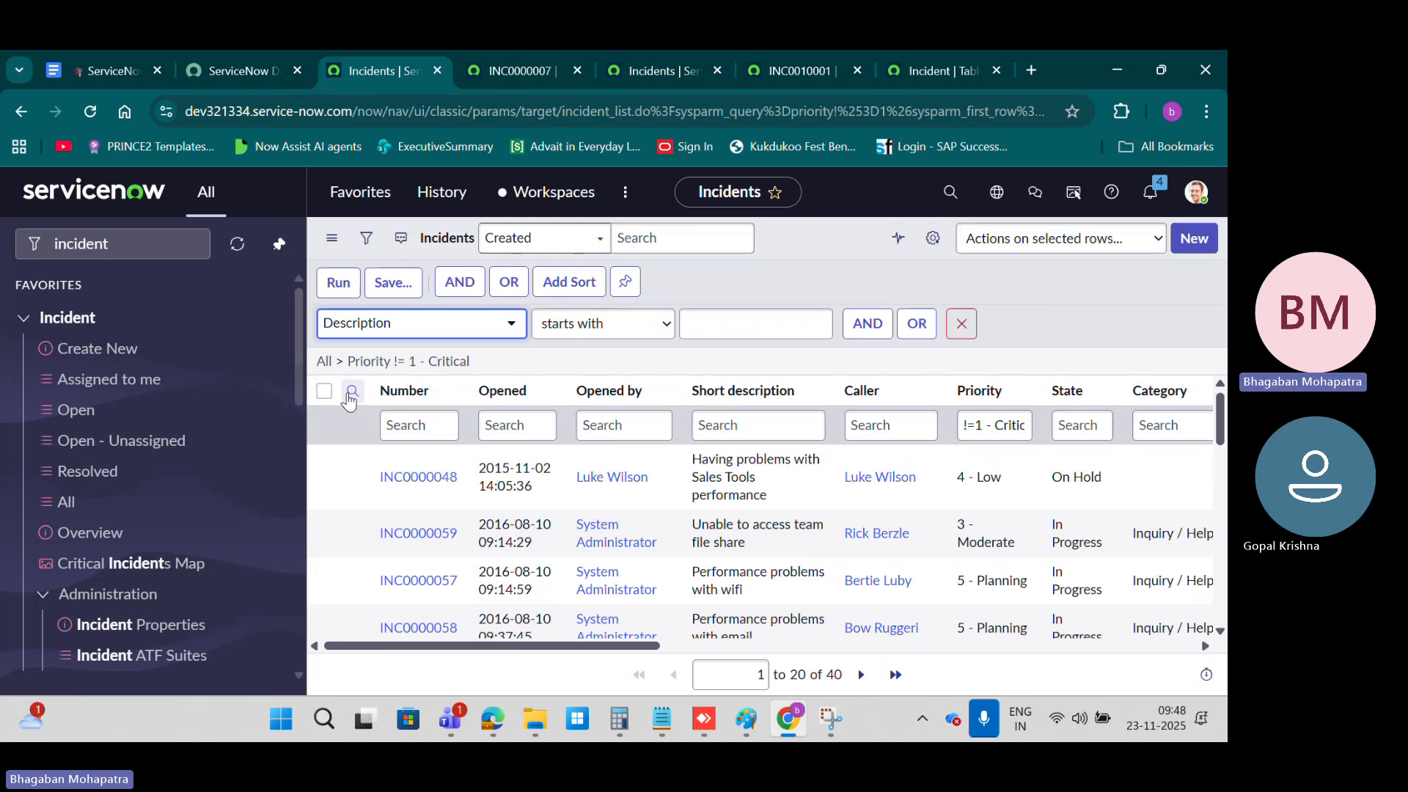
click(601, 332)
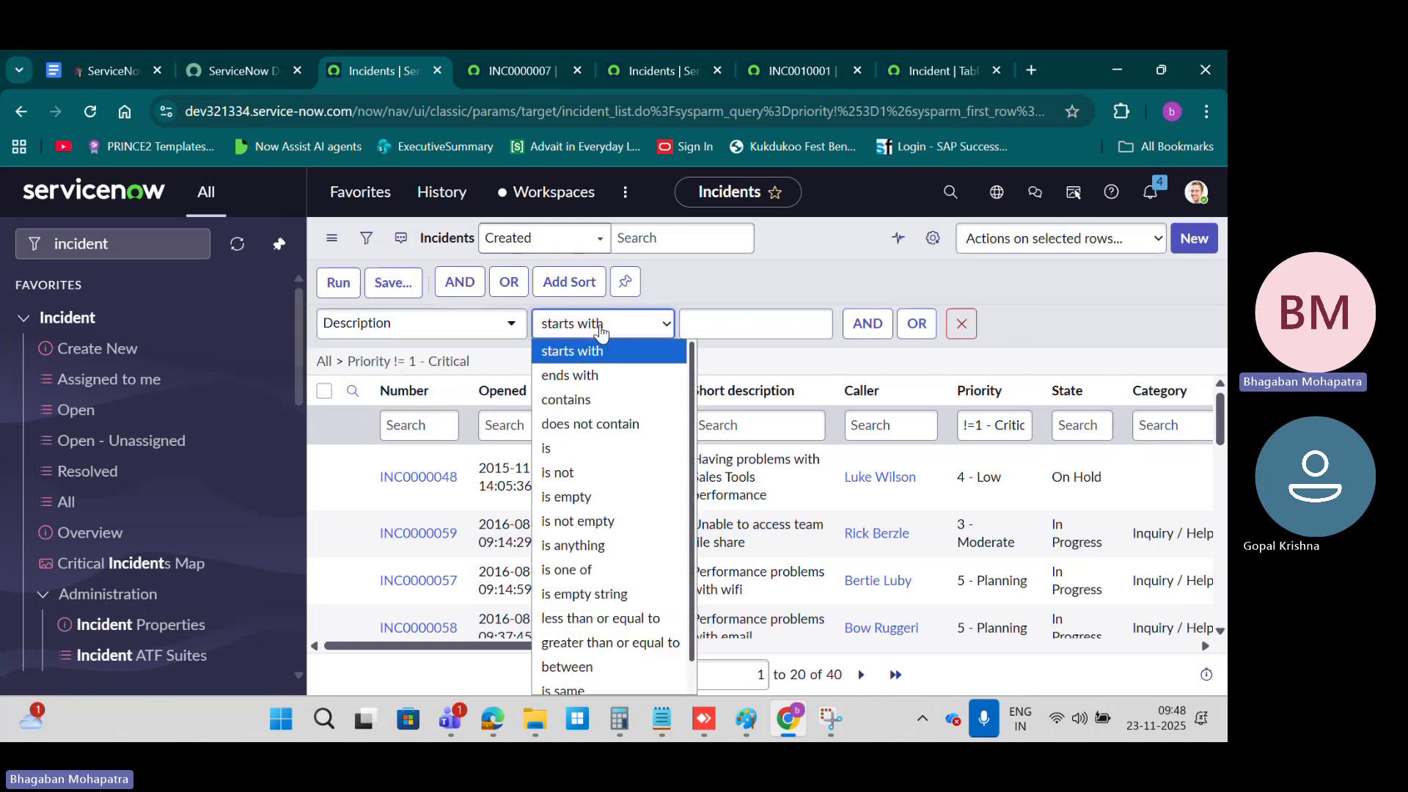
click(588, 400)
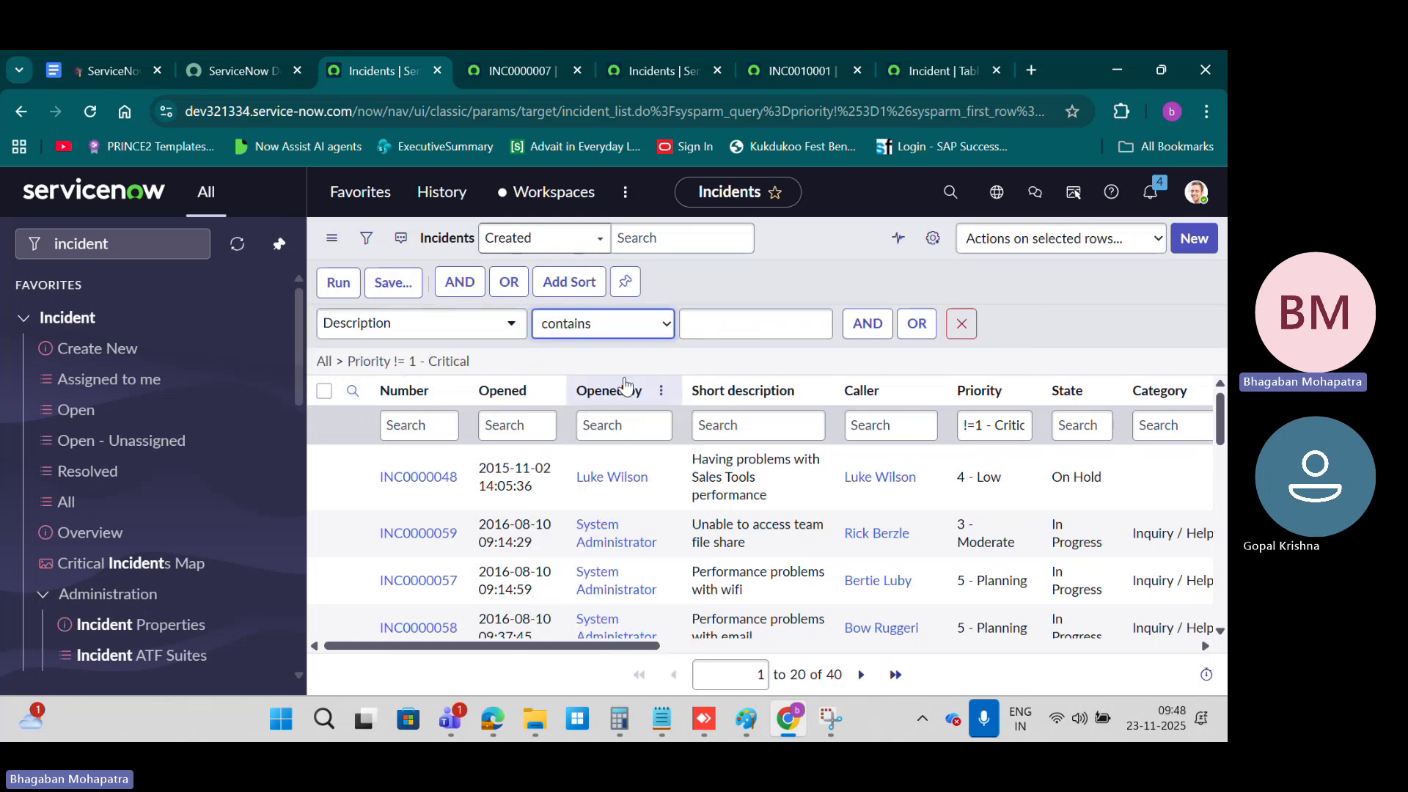
click(743, 322)
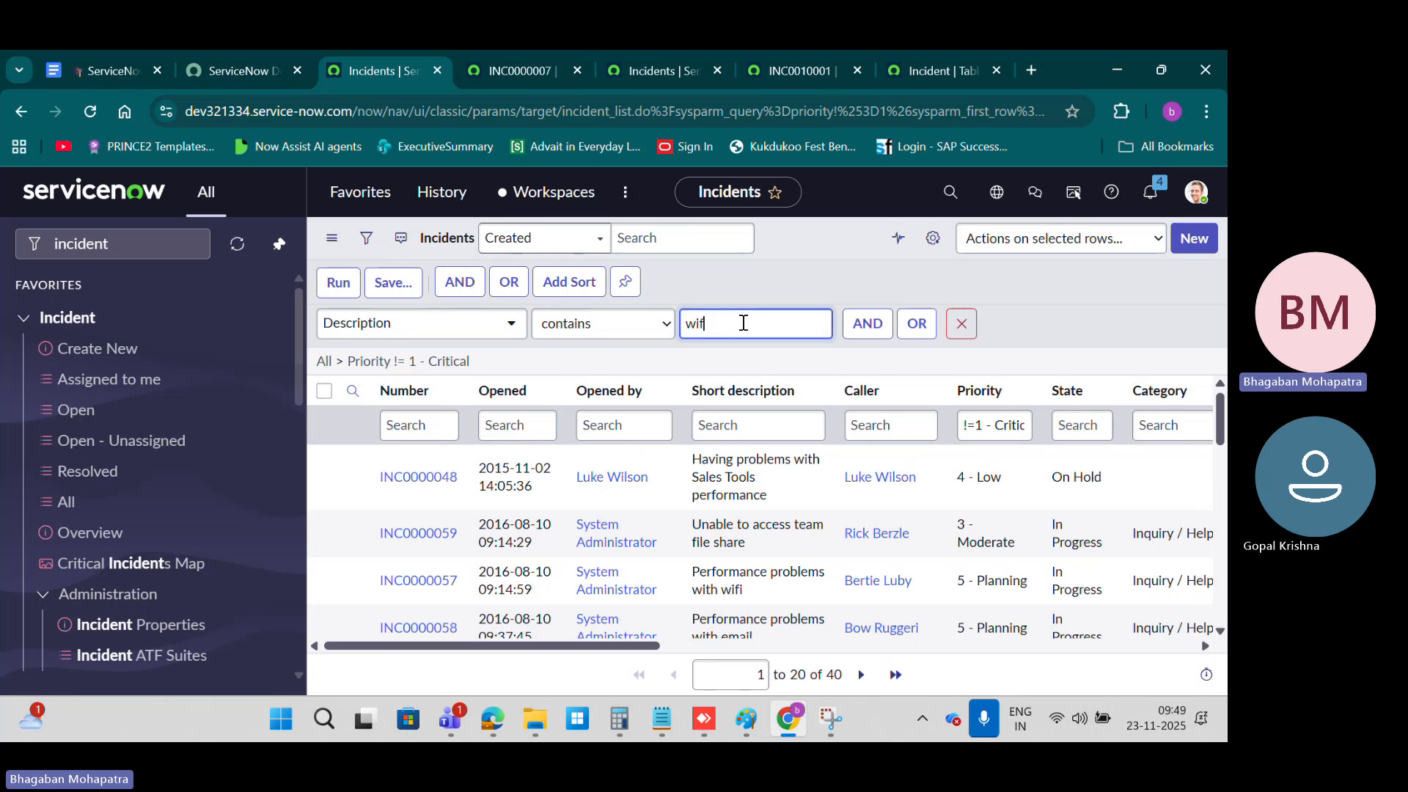
text(wifi)
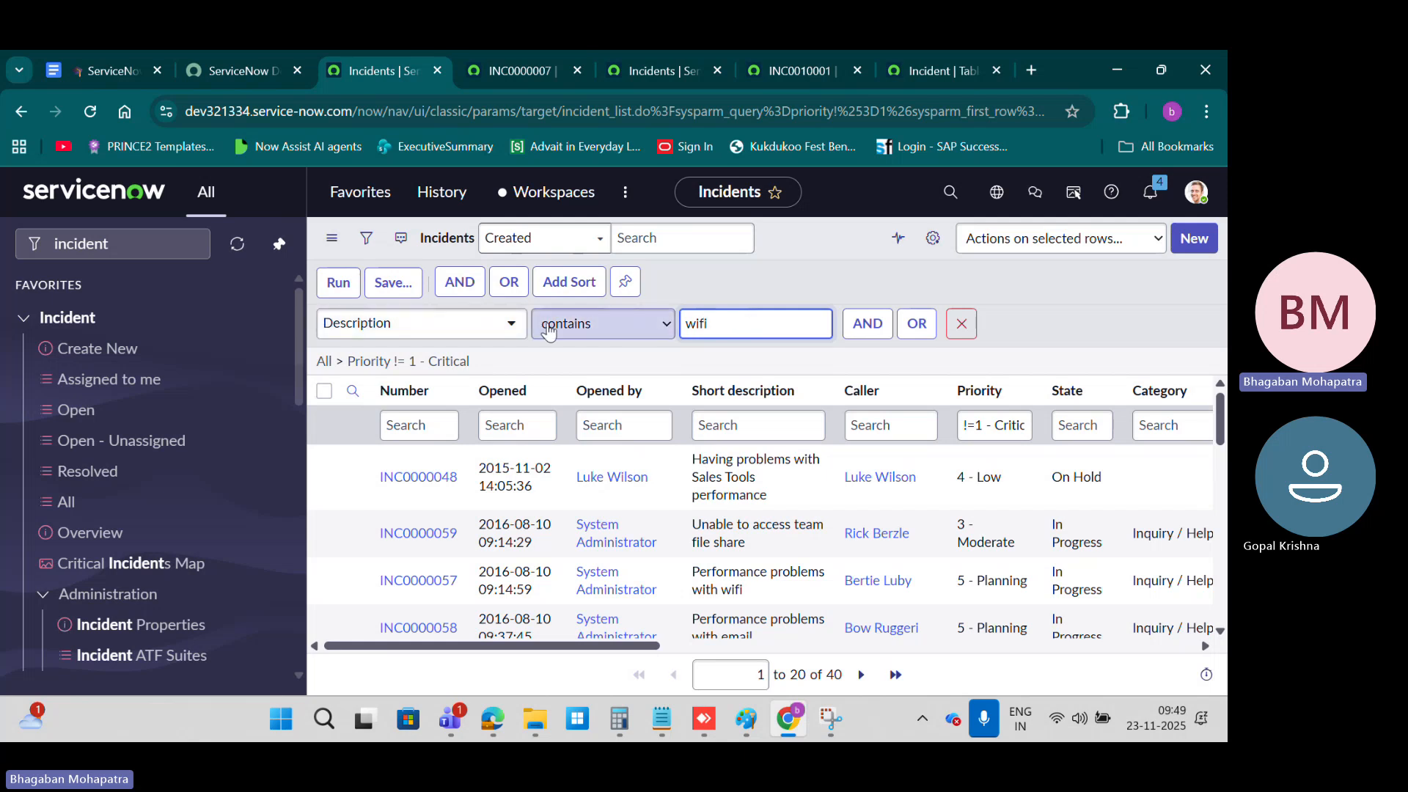
click(337, 283)
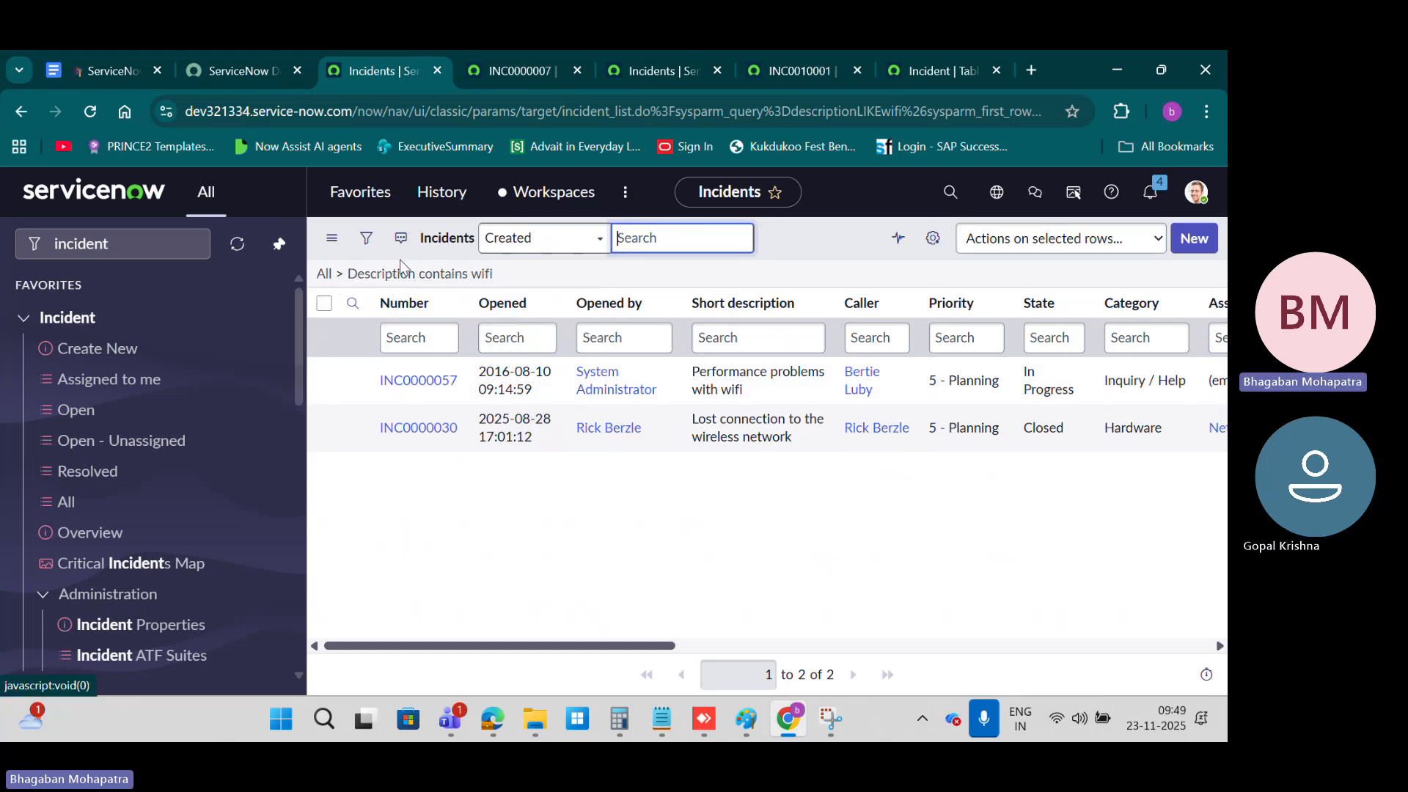
Step: Clear the list filter back to all incidents and search the Short description column for *contains
click(323, 273)
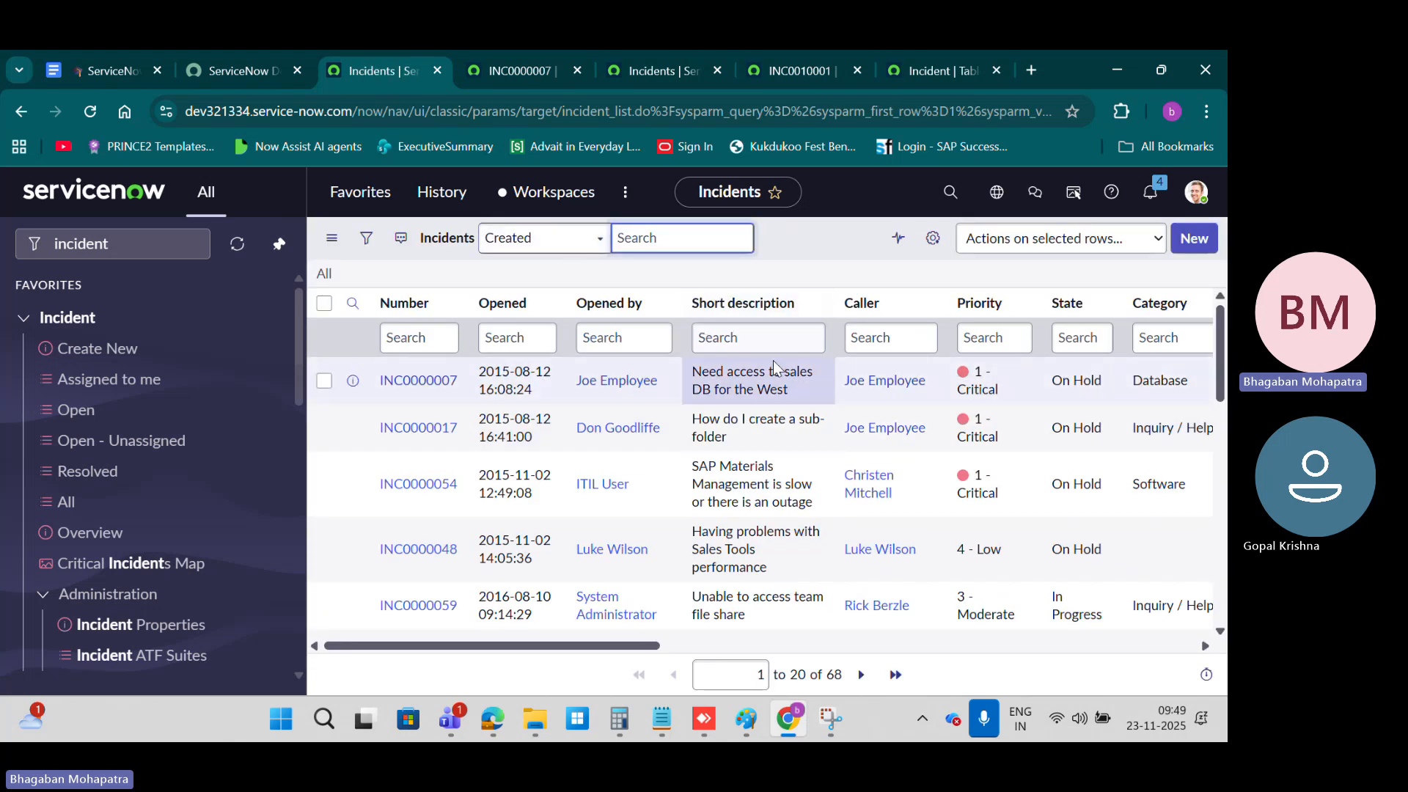
click(748, 342)
text(*)
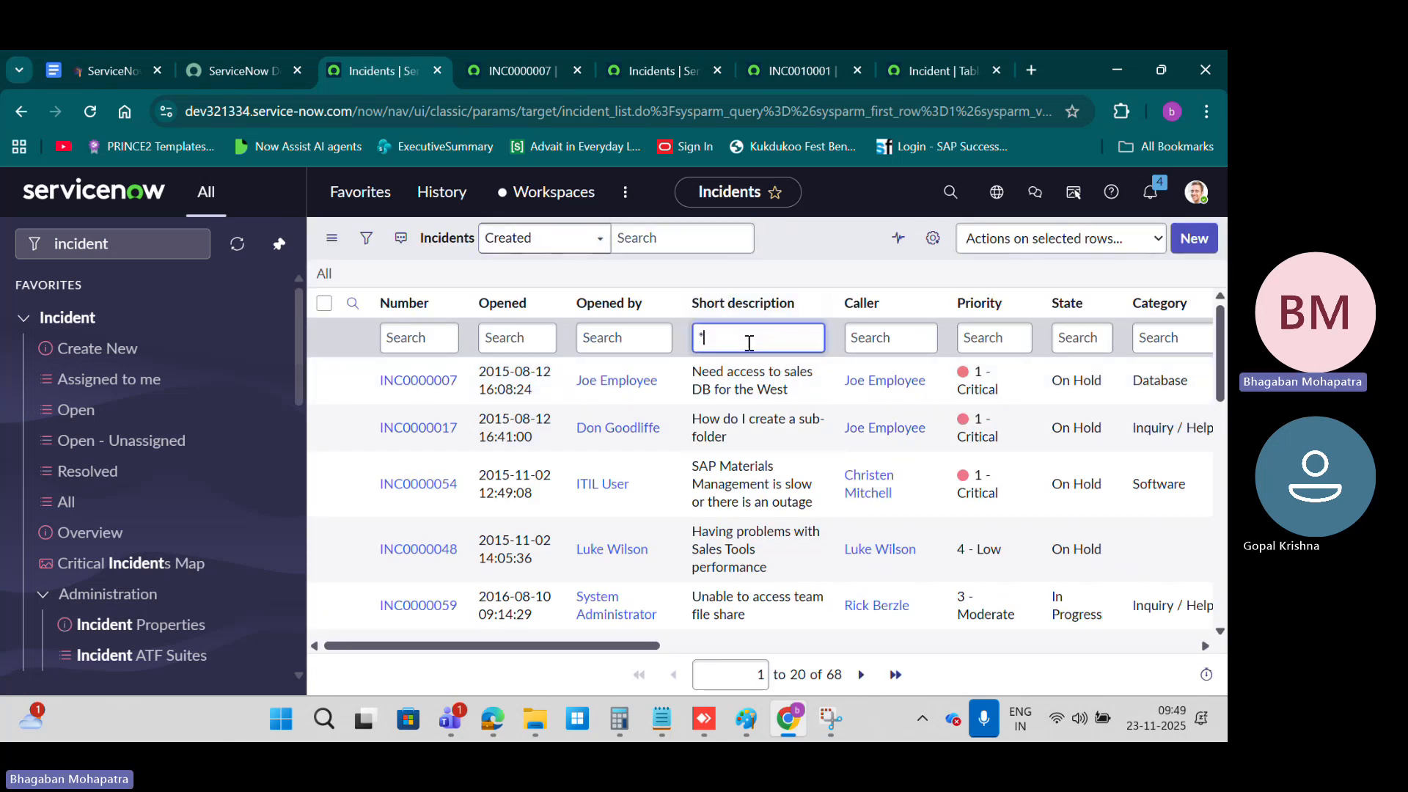
text(contains)
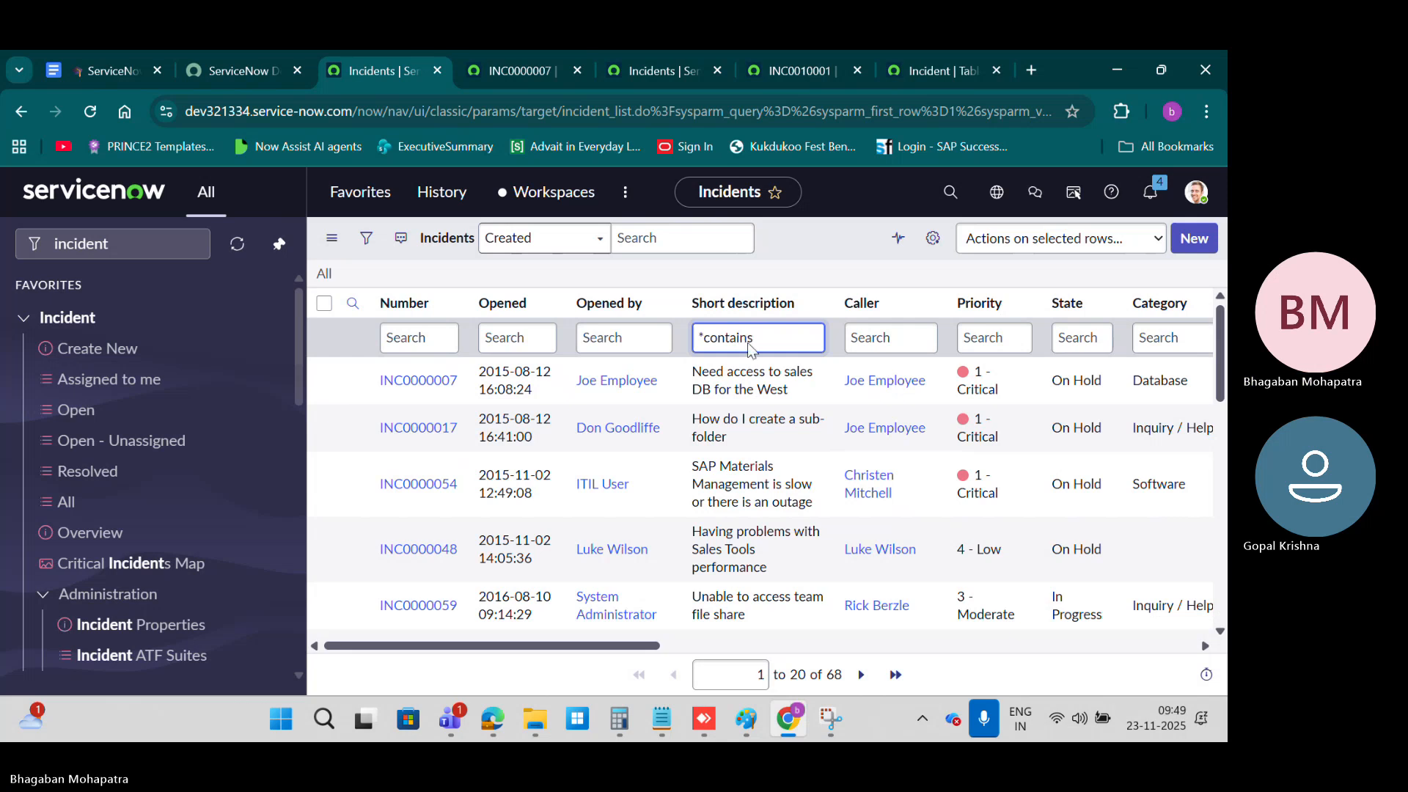
key(Return)
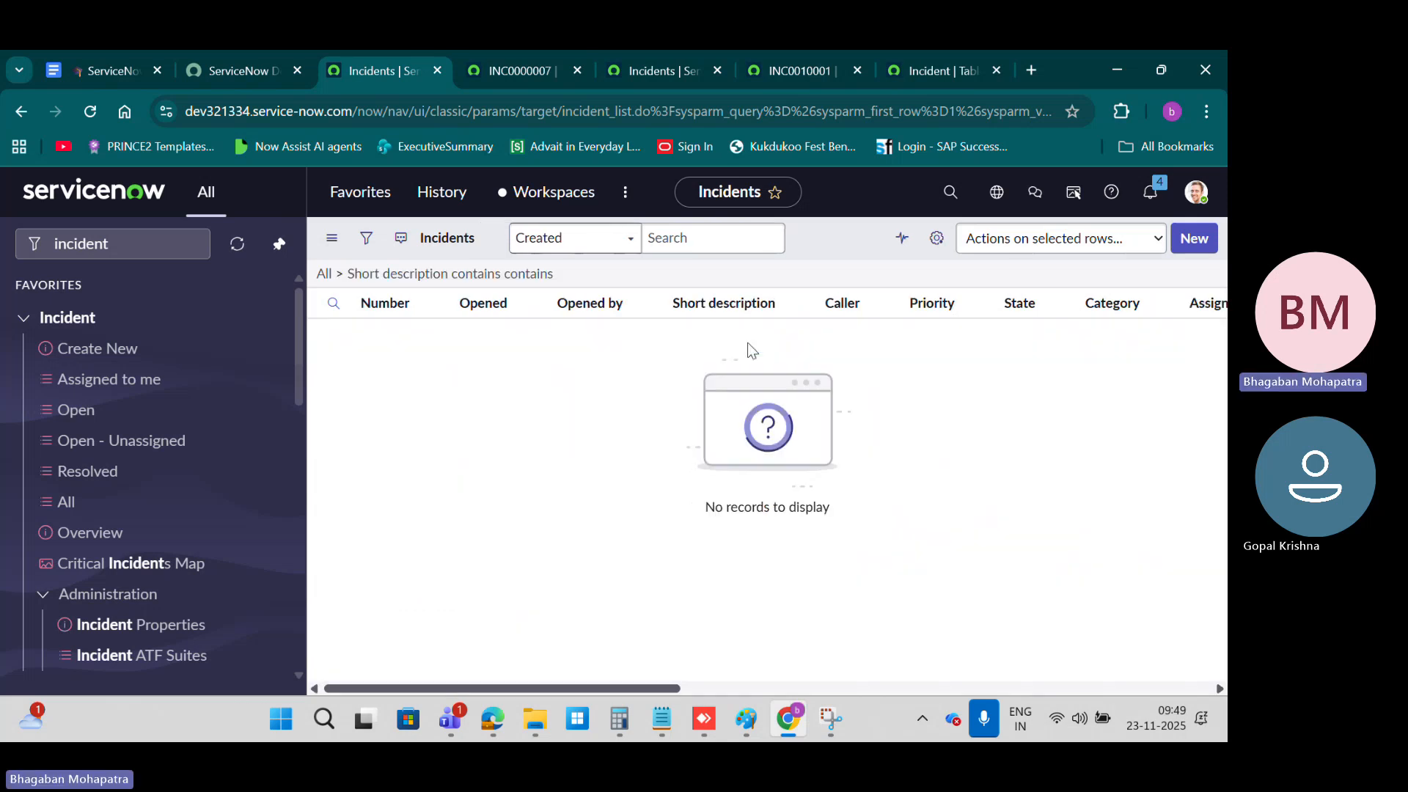
Step: Show the filter conditions and change the Short description column search to *wifi
click(365, 238)
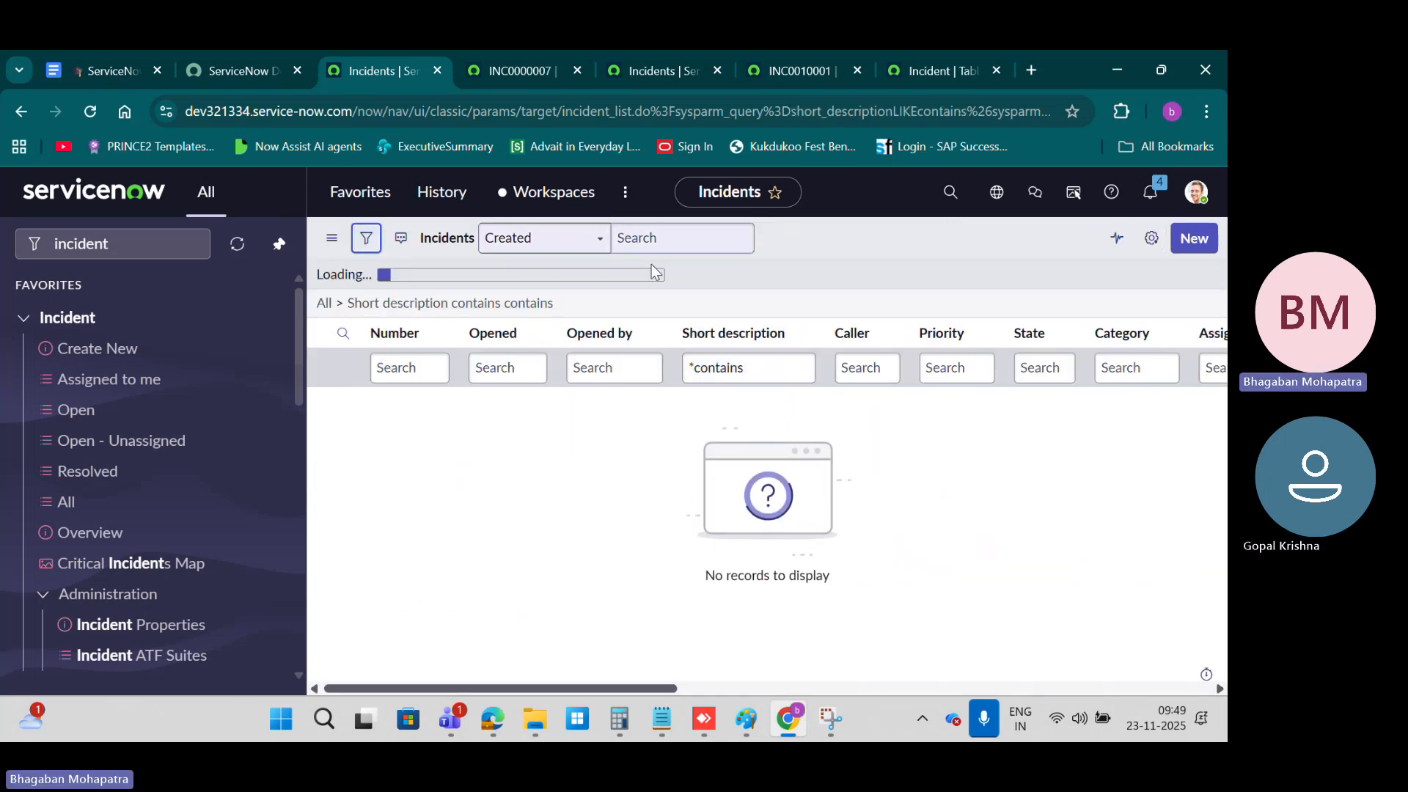
drag(743, 425, 700, 426)
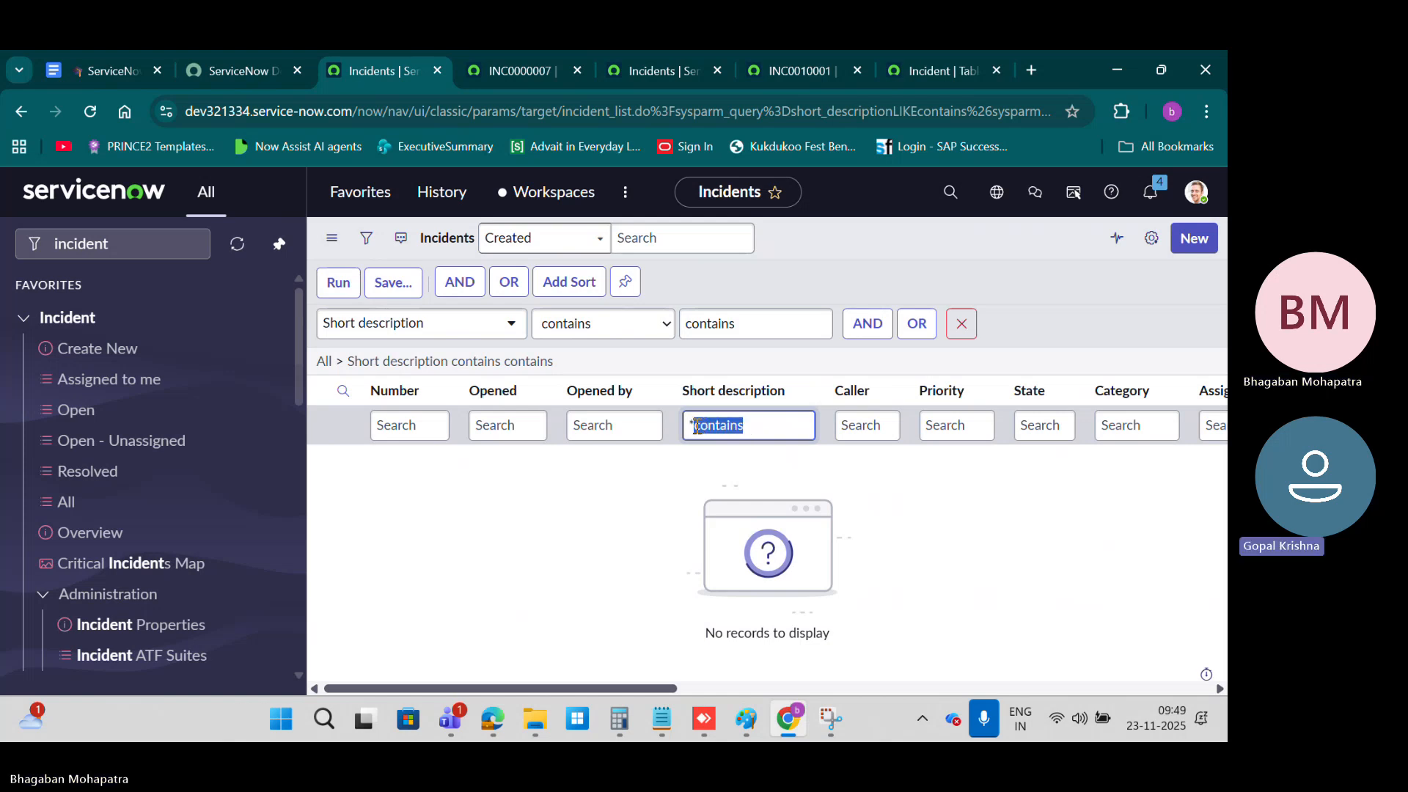
text(wifi)
key(Return)
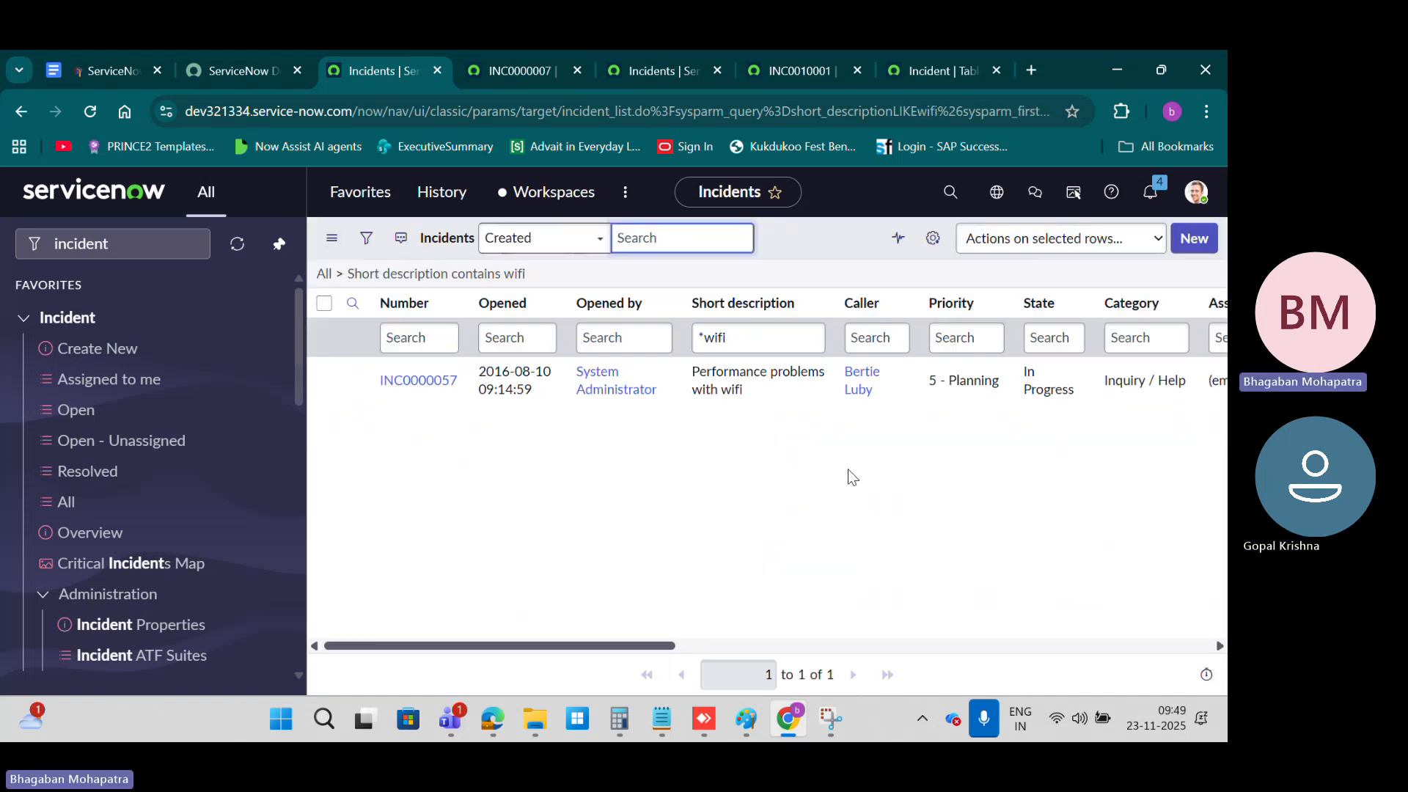
Step: Rerun the Short description column search with a capitalised term, *Wifi
click(711, 338)
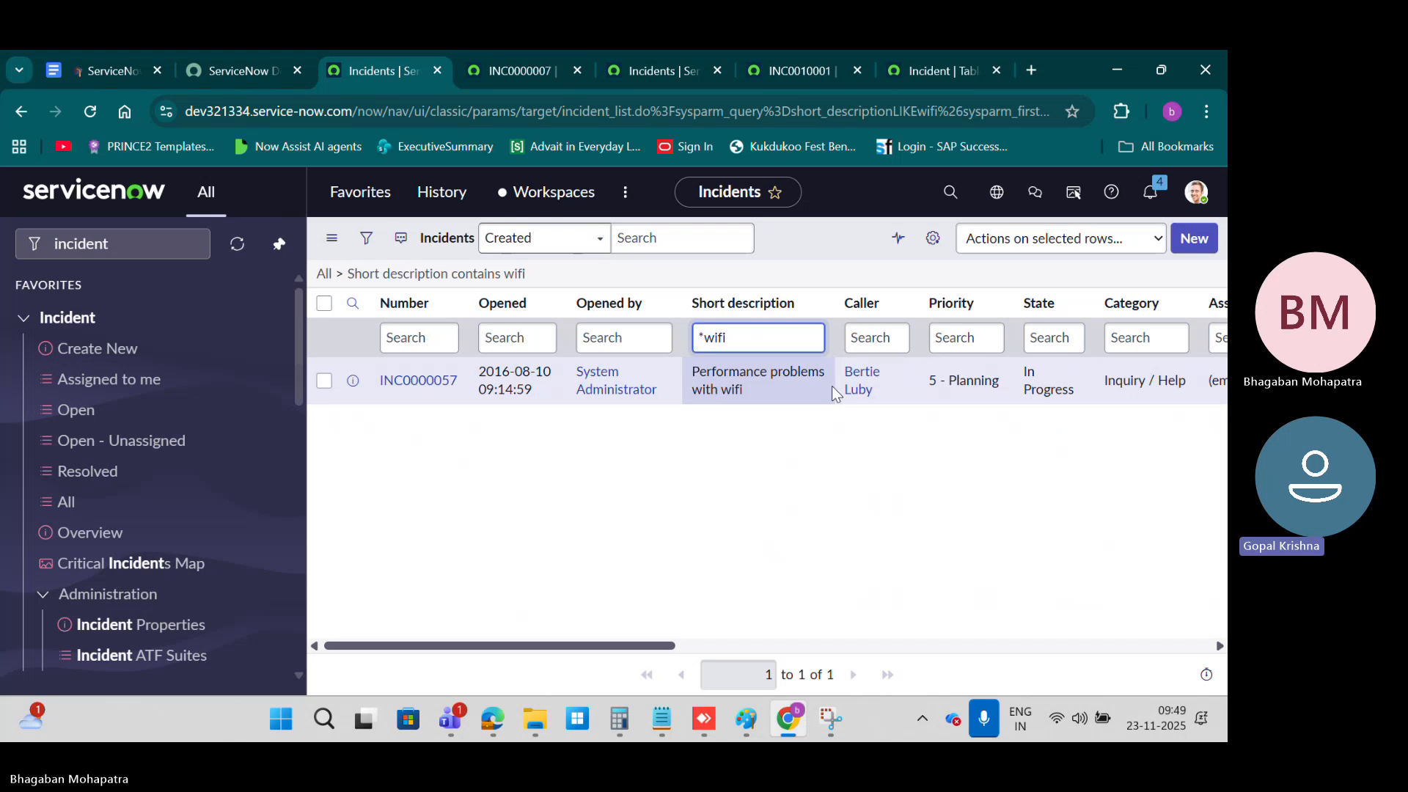
key(BackSpace)
text(E)
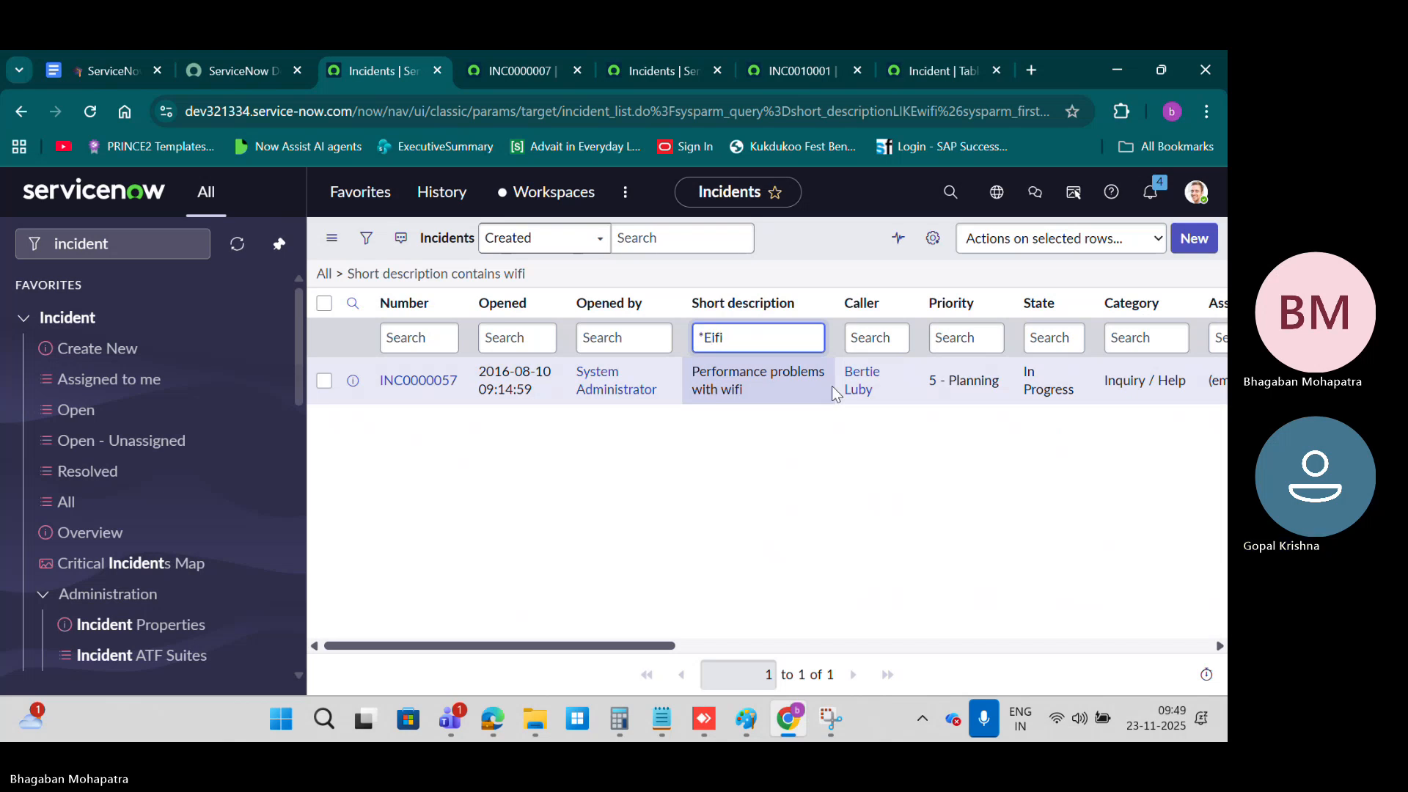
key(BackSpace)
text(W)
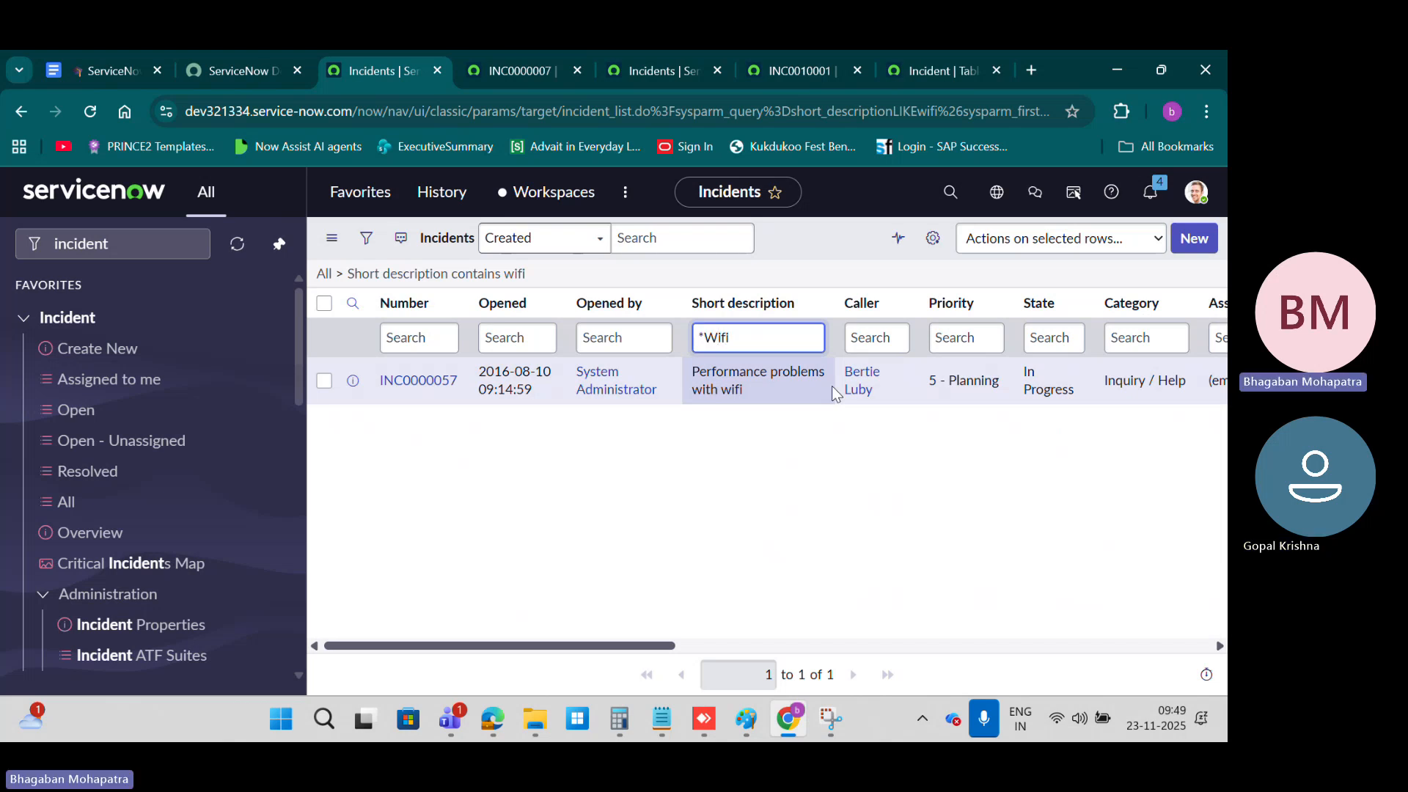
key(Return)
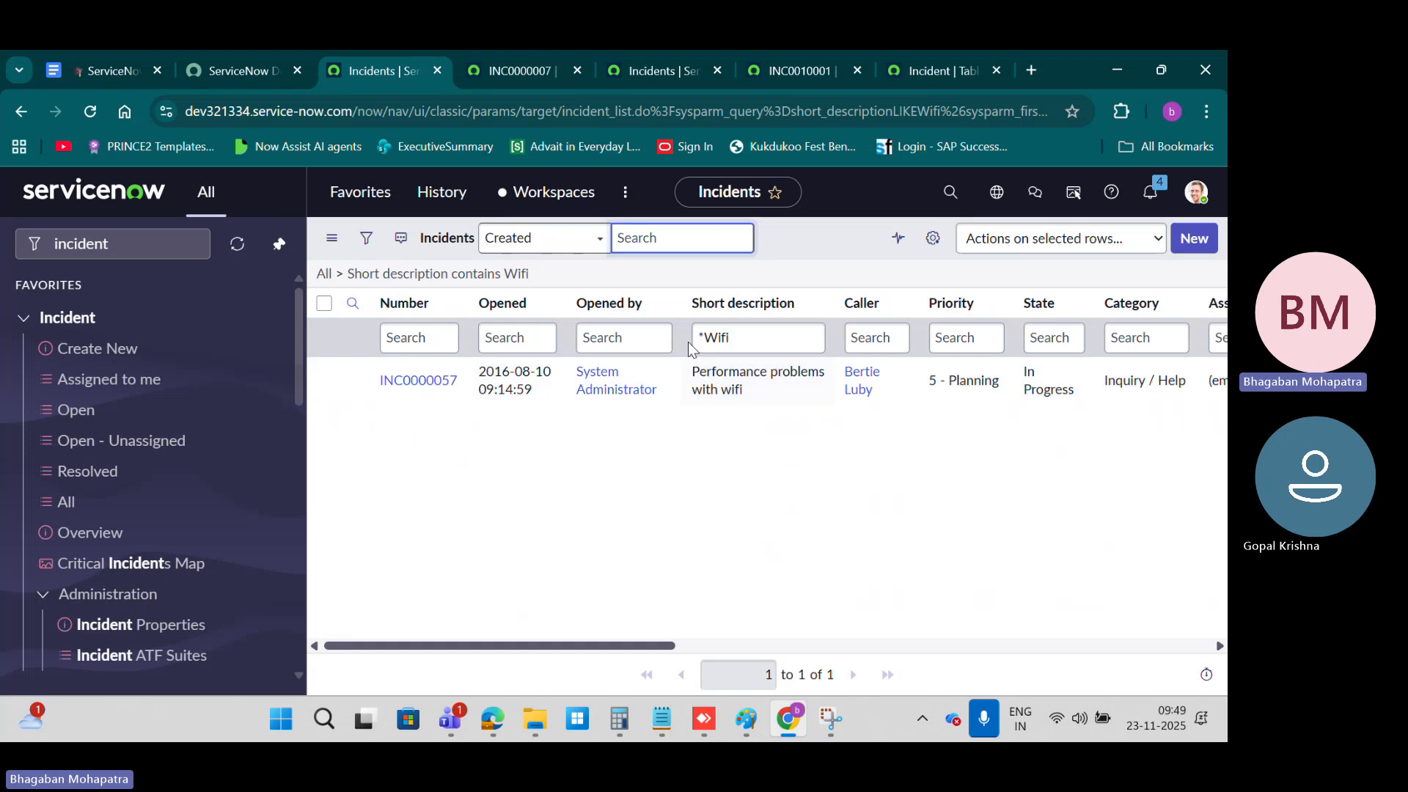
Step: Rerun the Short description column search with lowercase *wifi and view the operators offered for the filter condition
drag(701, 337, 720, 330)
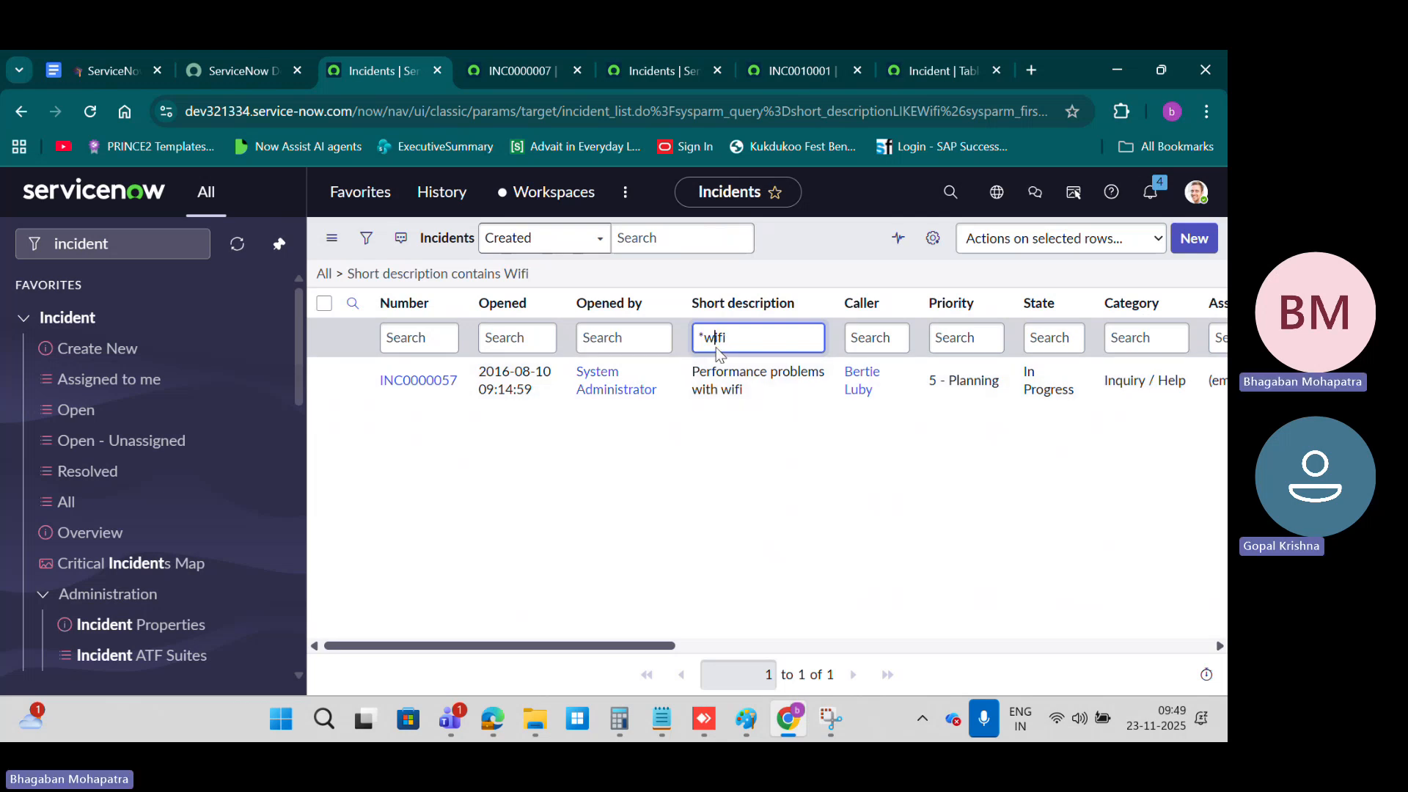
key(Return)
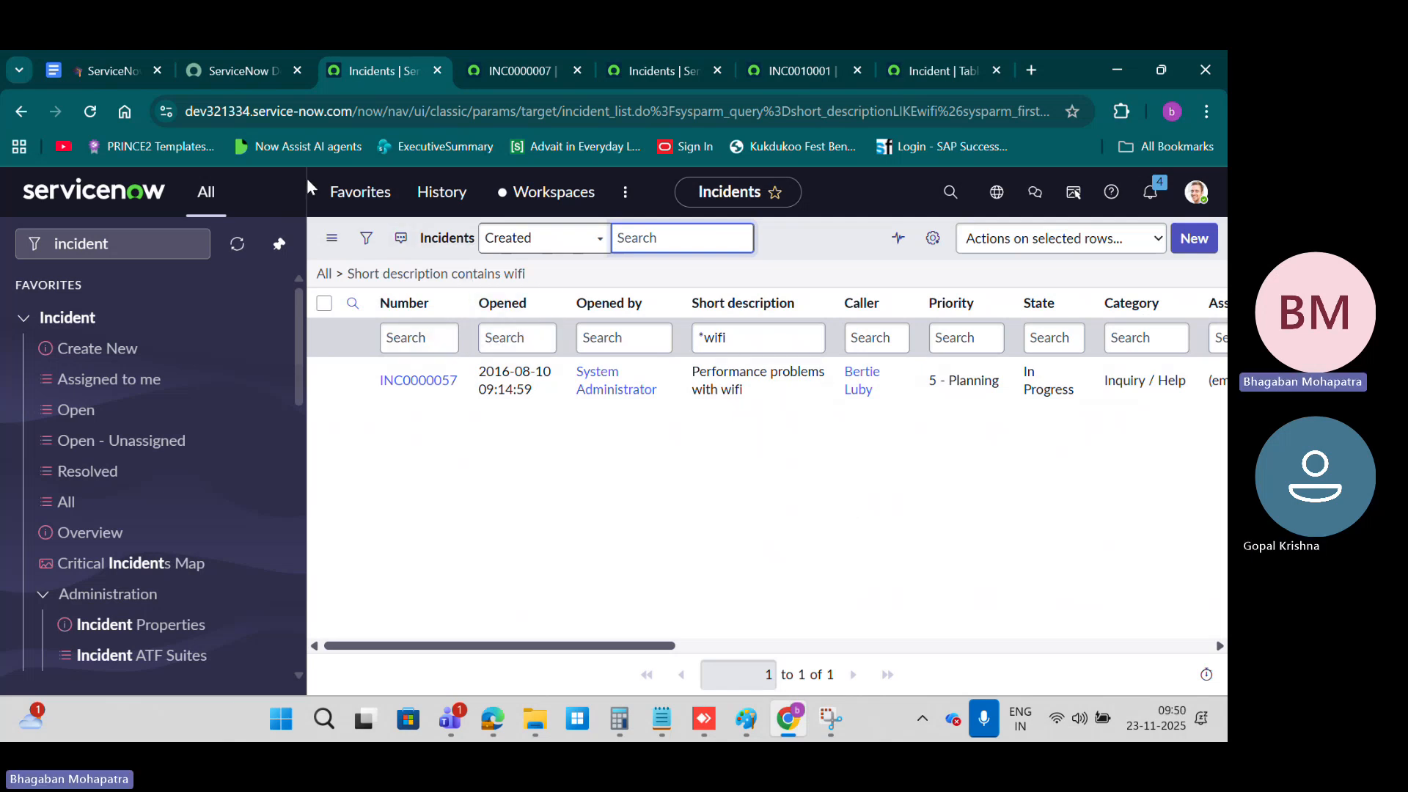
click(367, 242)
click(586, 323)
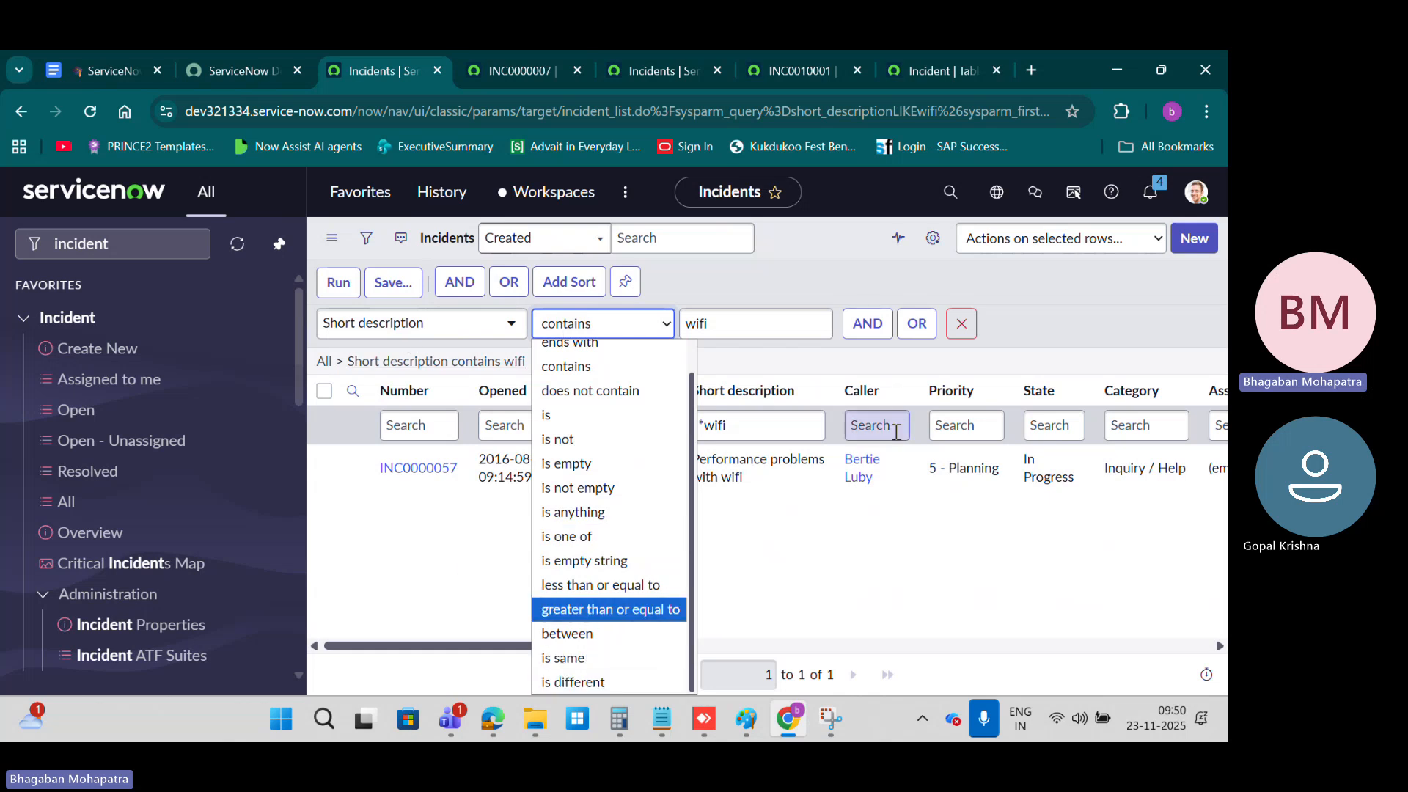
click(850, 366)
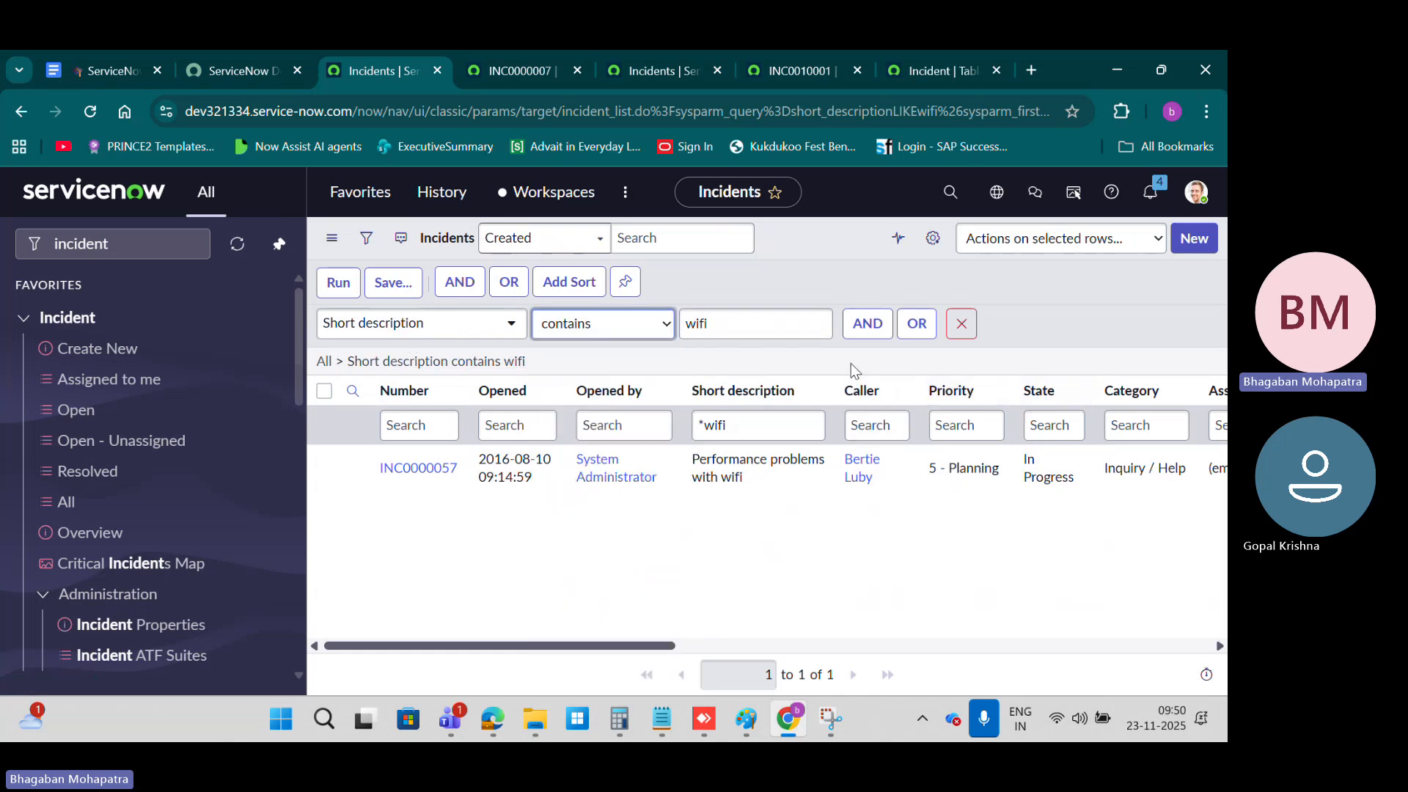
Step: Clear the list back to all incidents and set a filter condition of Created on Last 3 months
click(323, 361)
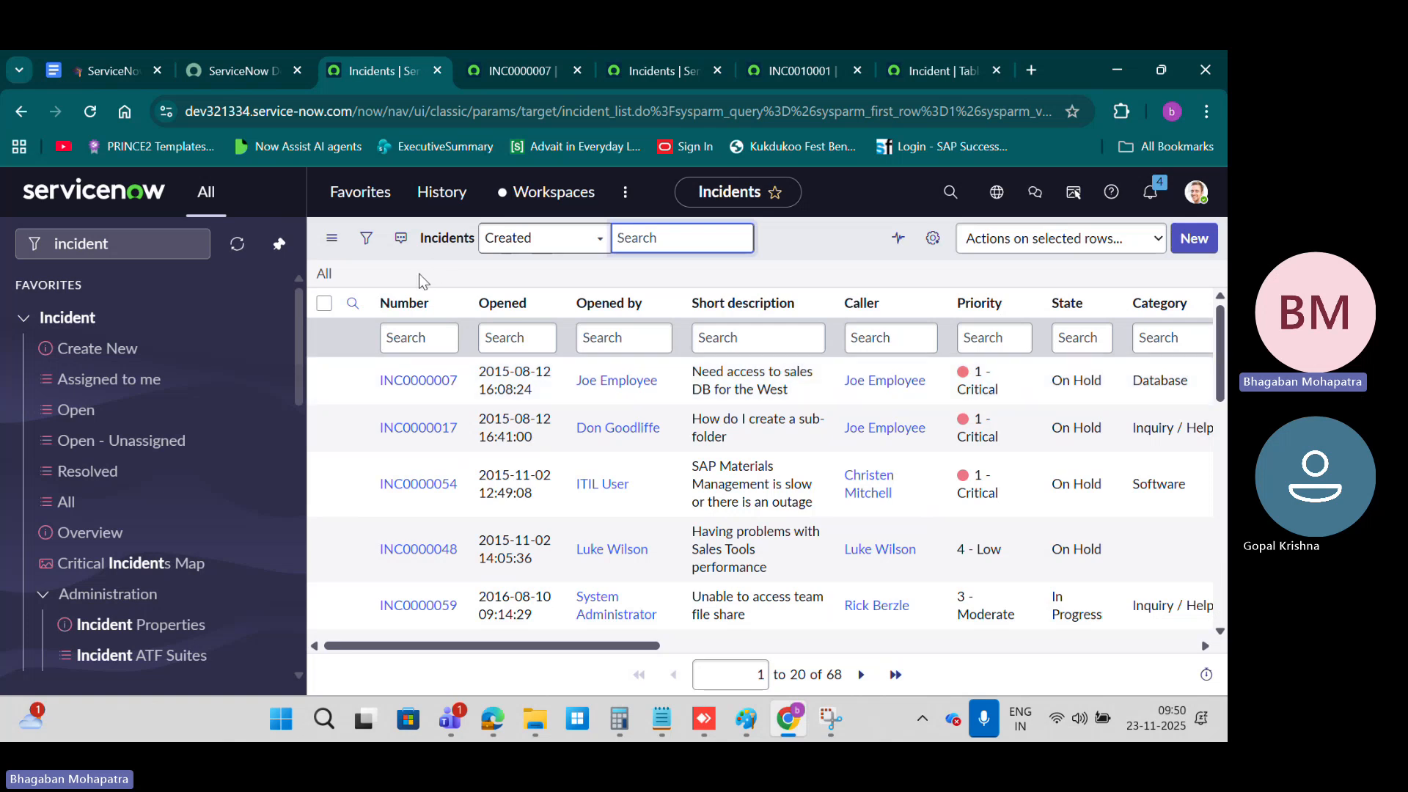
click(370, 248)
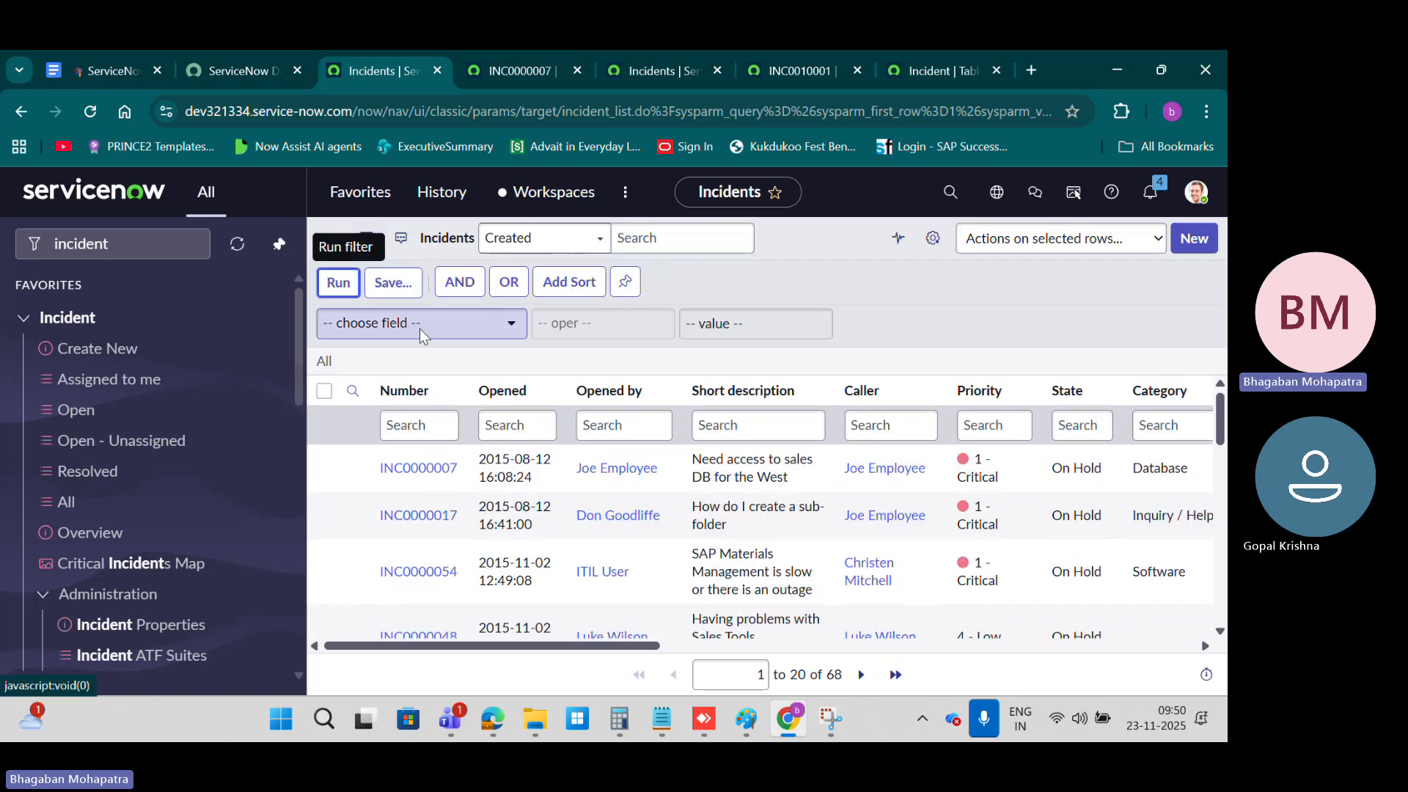
click(419, 328)
text(cre)
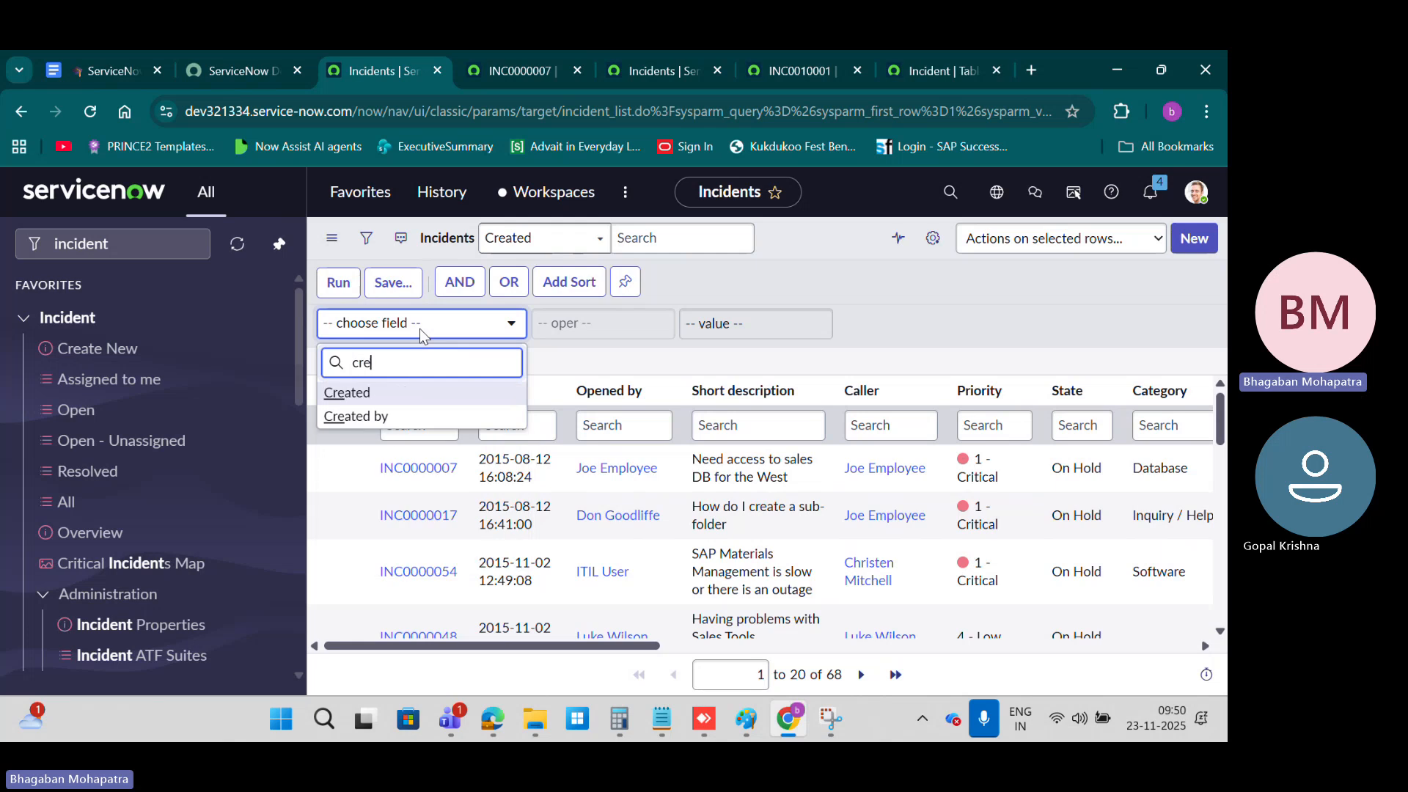
text(a)
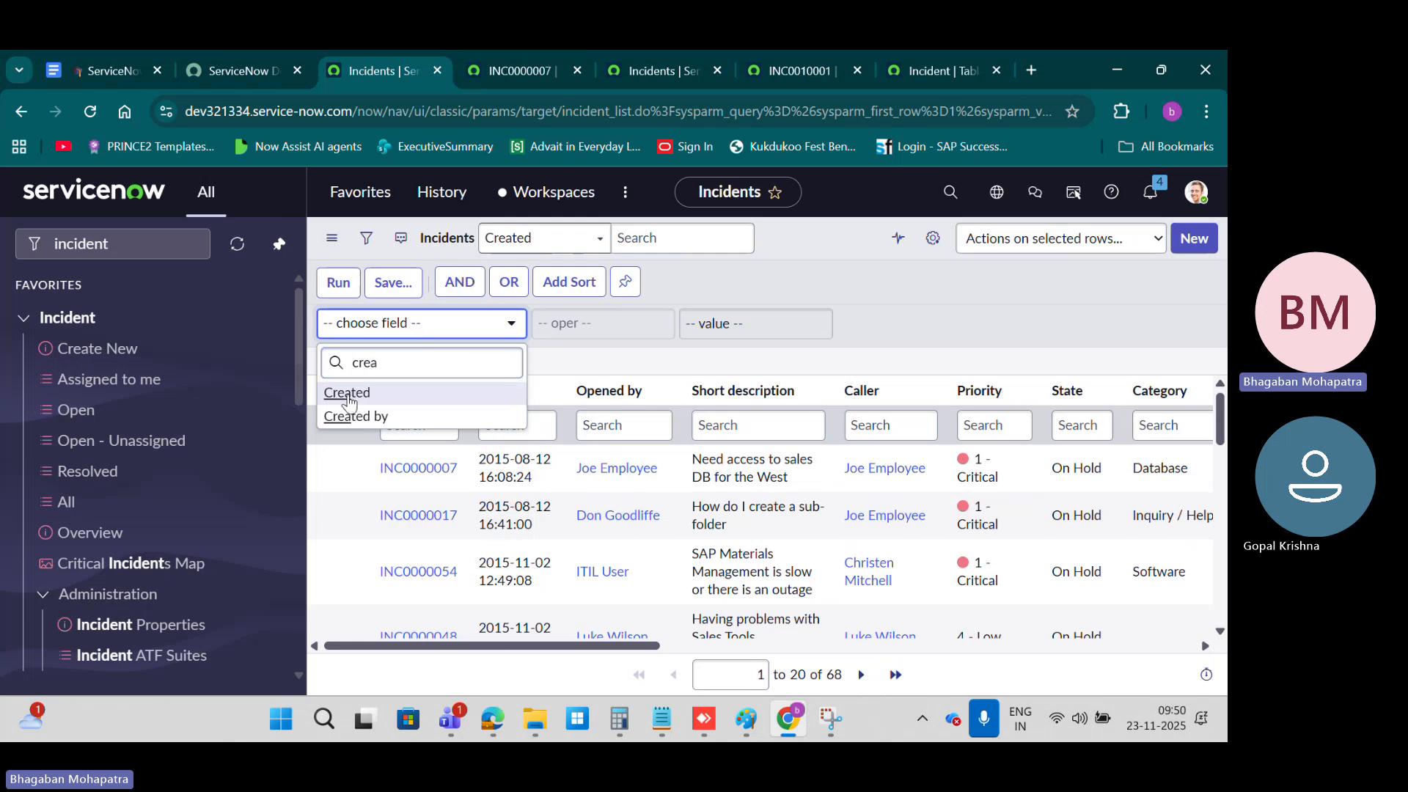
click(403, 392)
click(762, 332)
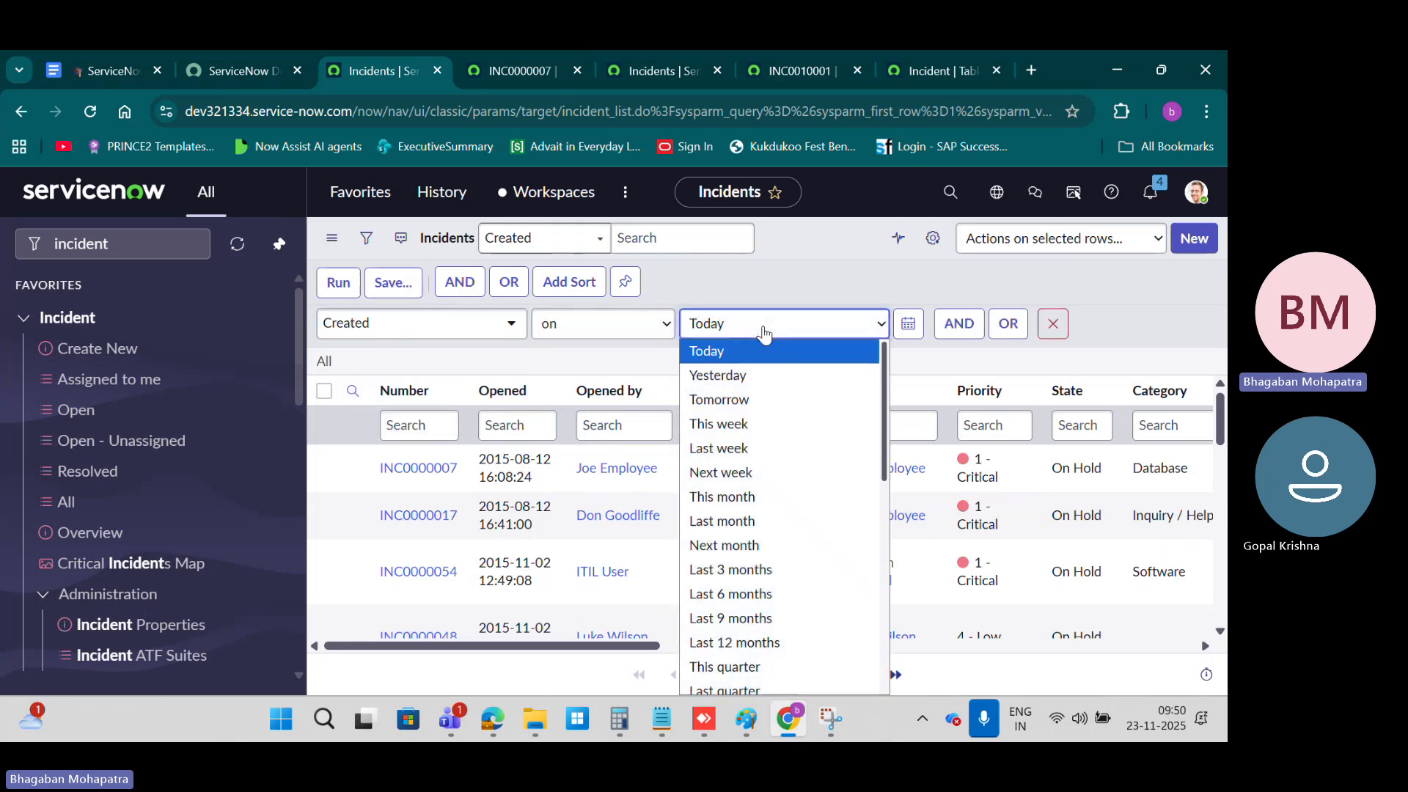
click(730, 569)
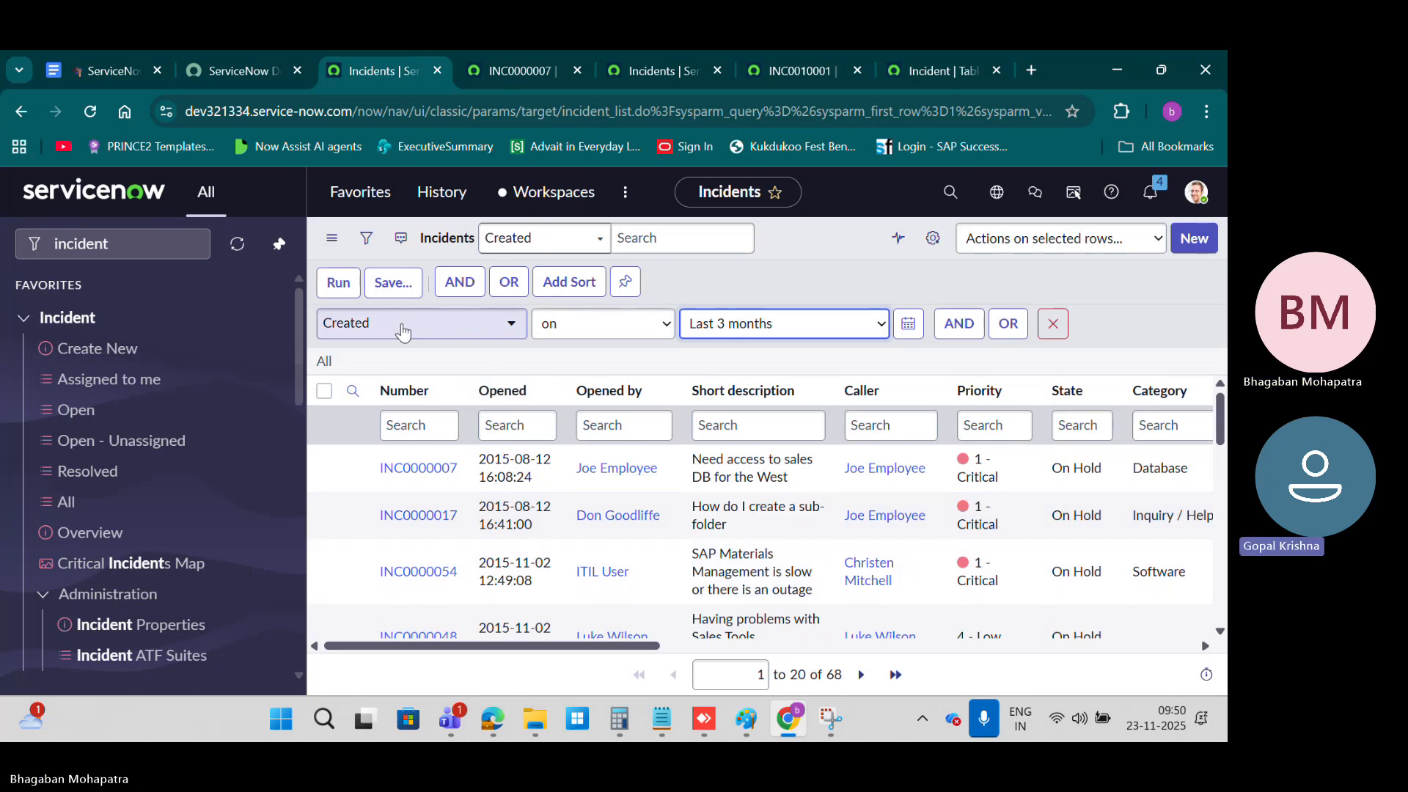
Step: Add an AND condition where Priority is one of 1 - Critical and 2 - High
click(458, 283)
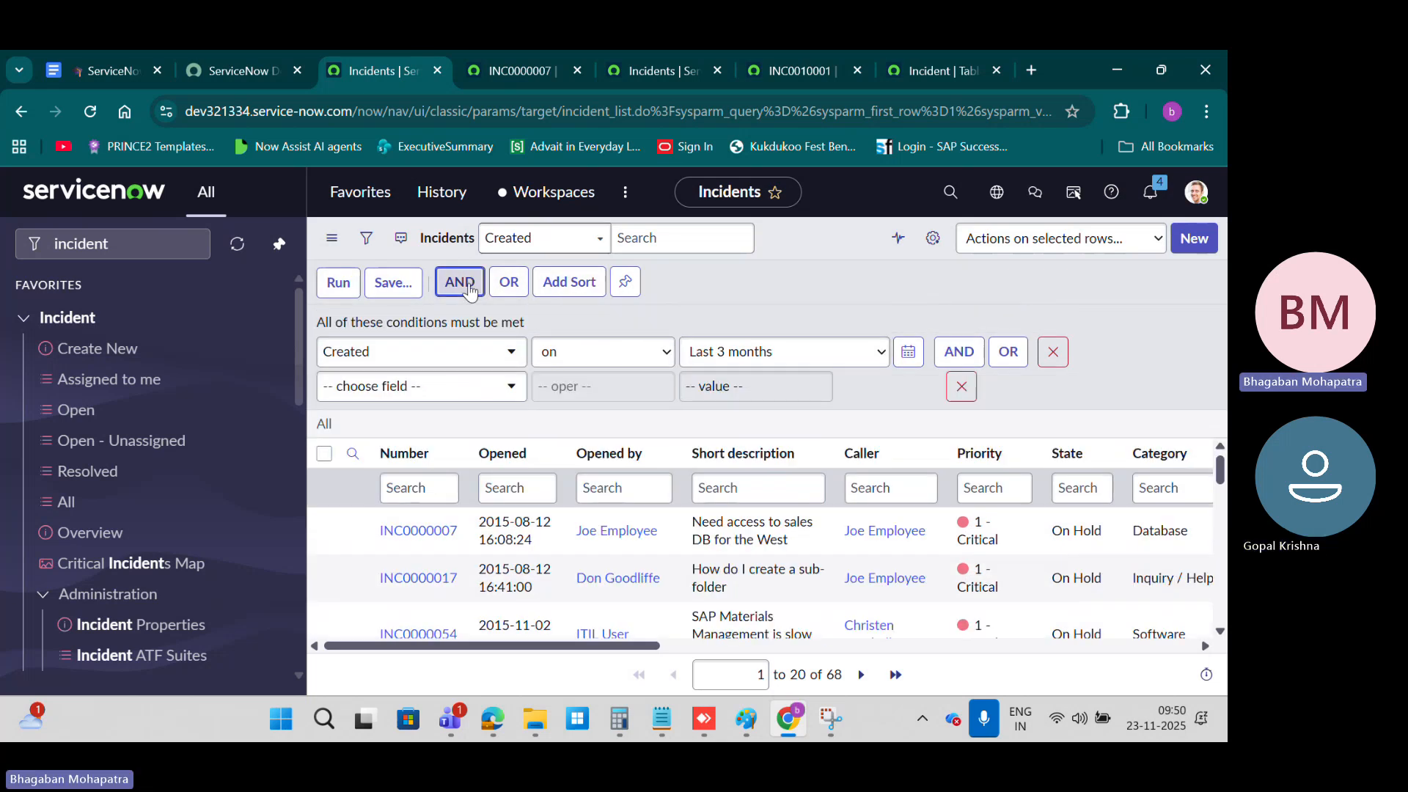
click(459, 384)
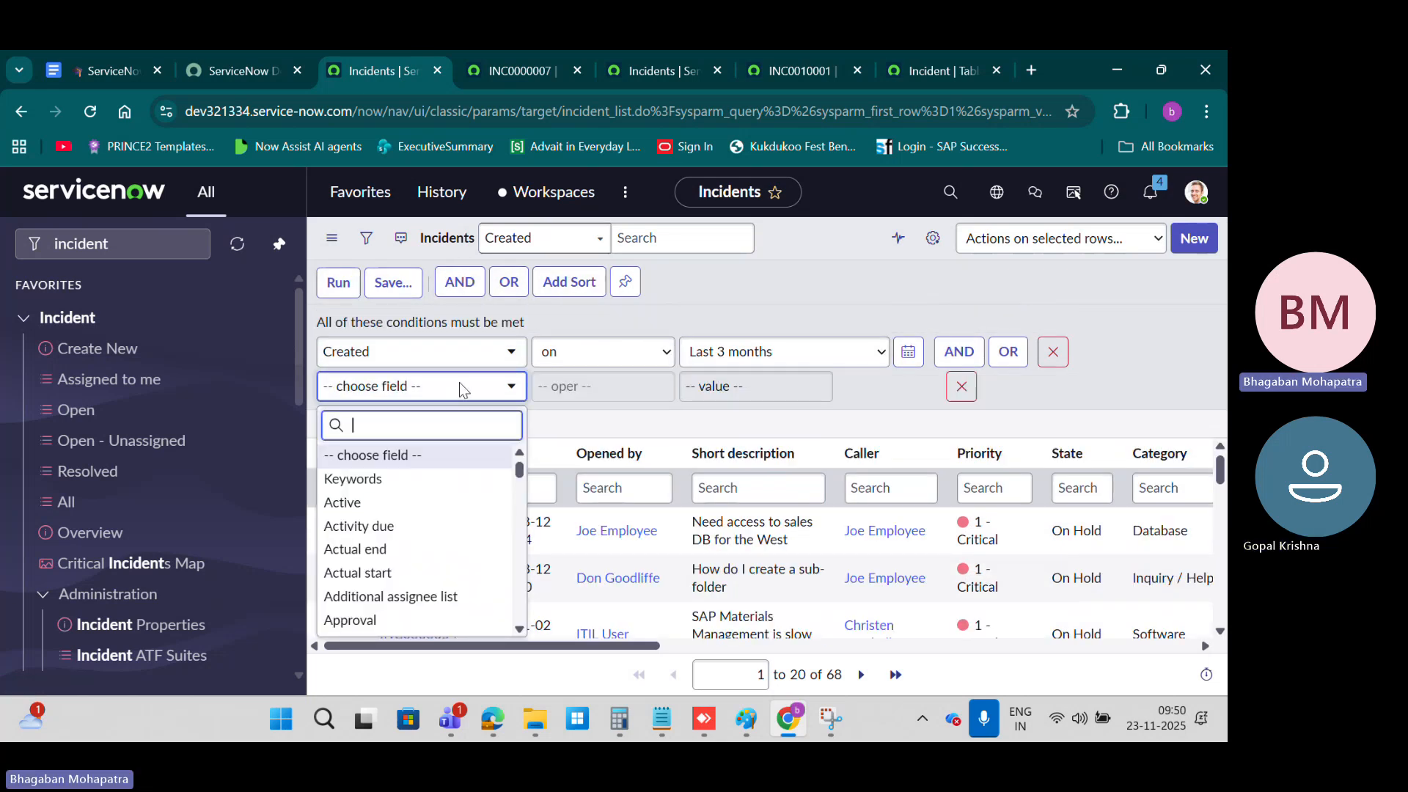
text(pri)
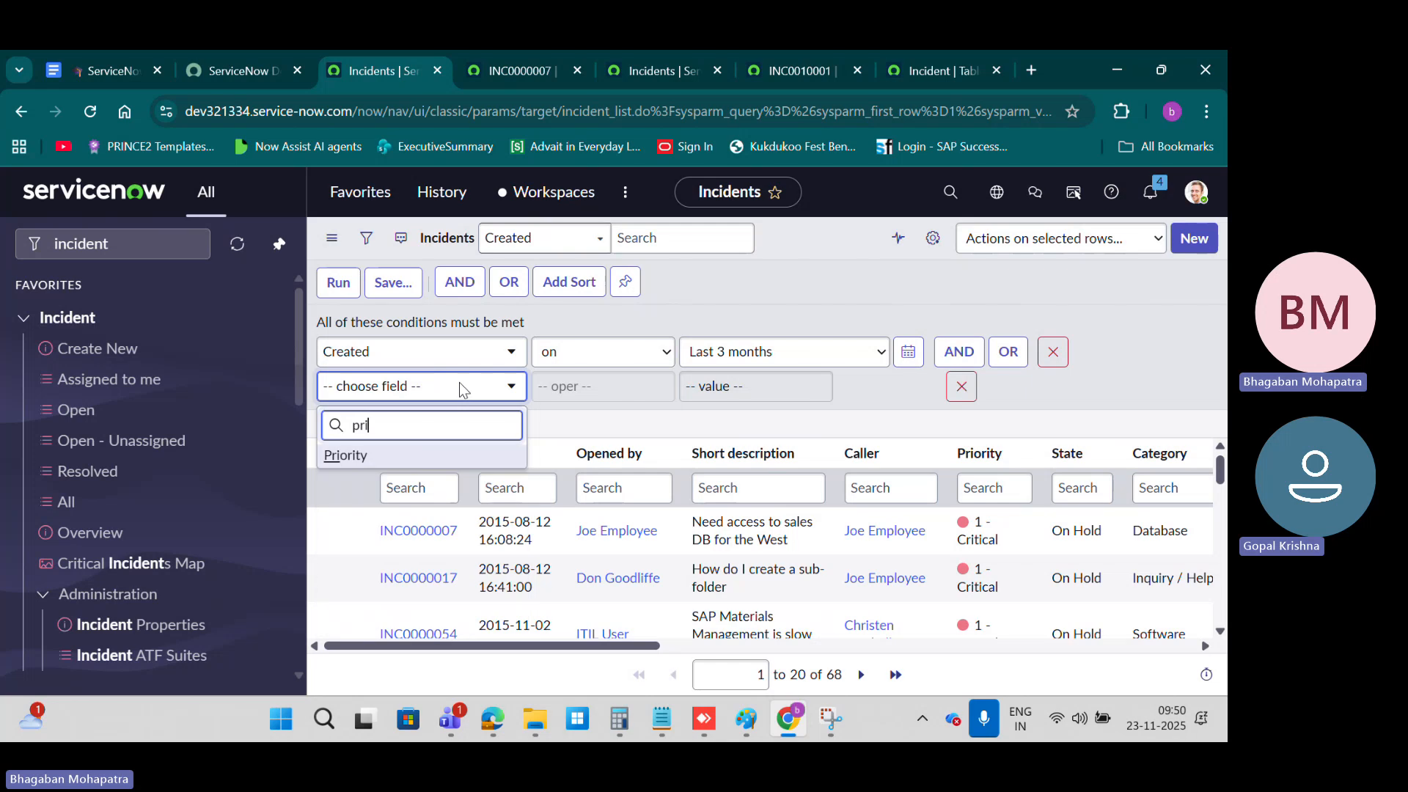
click(435, 455)
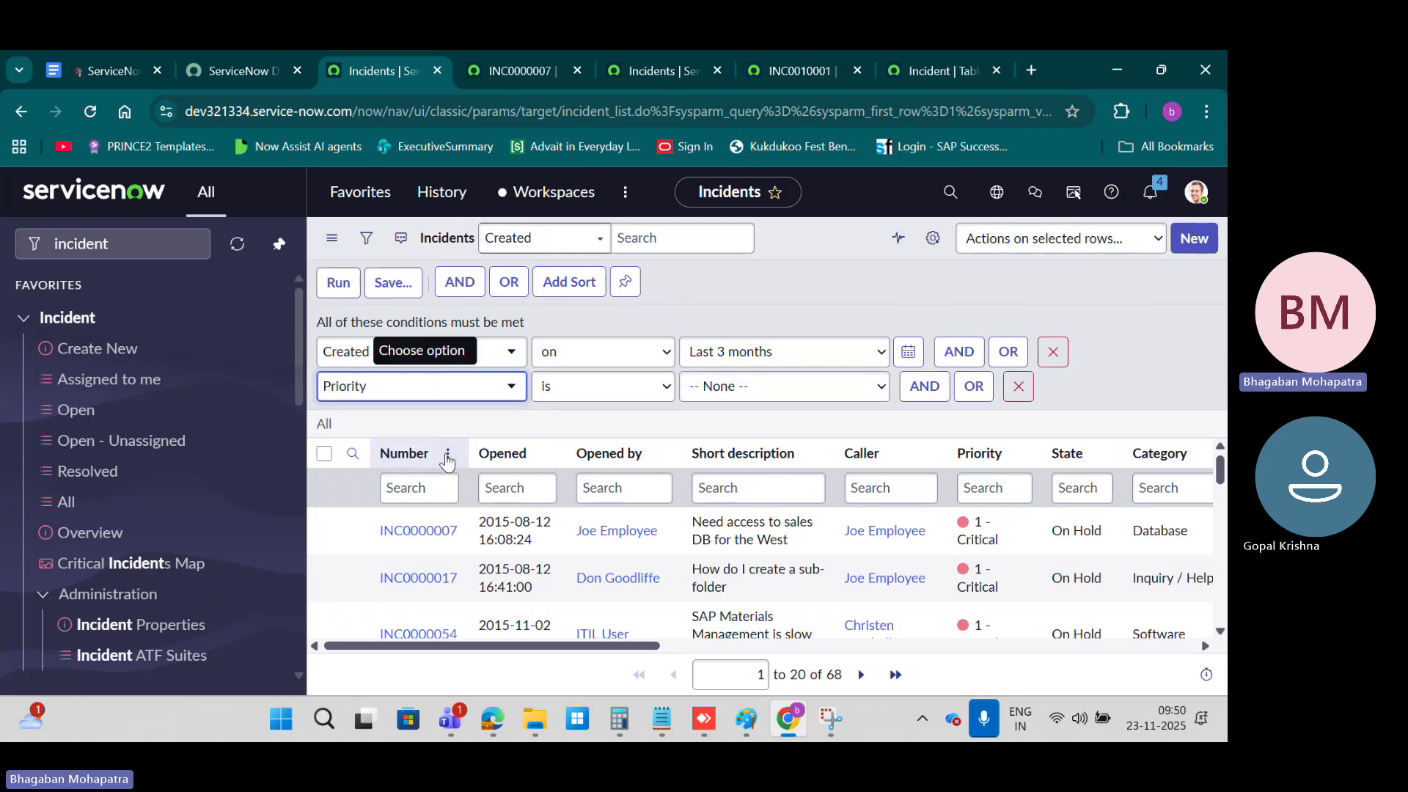
click(821, 389)
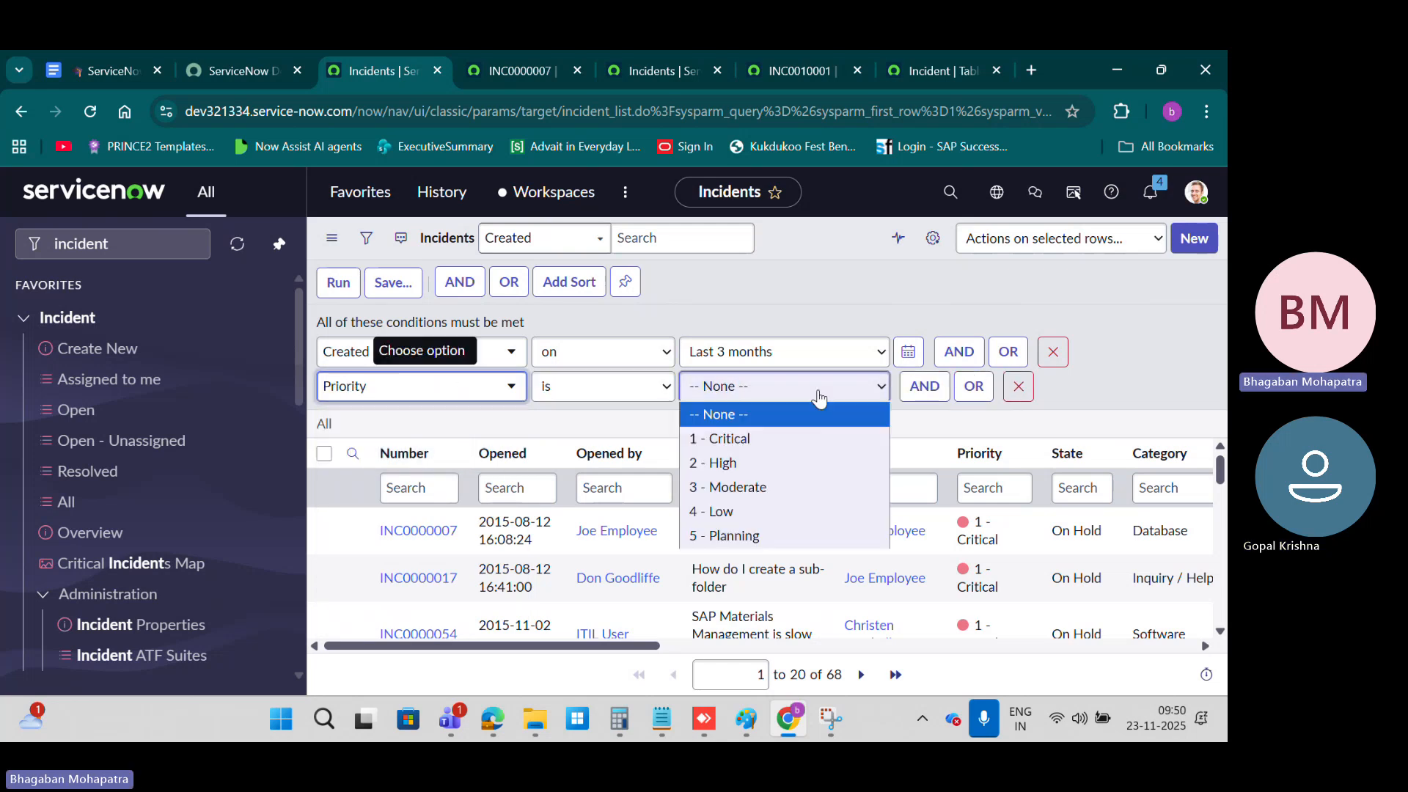
click(728, 443)
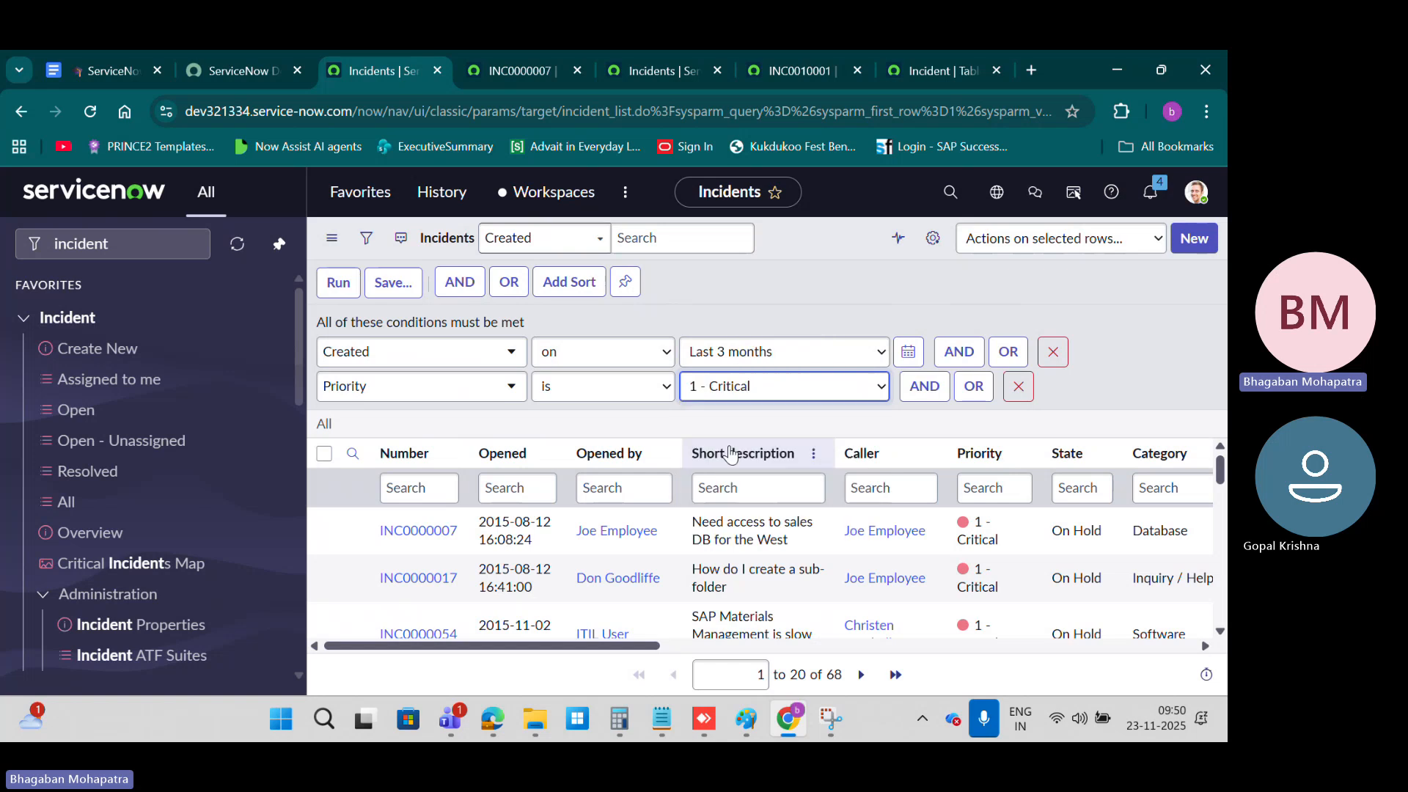
click(655, 388)
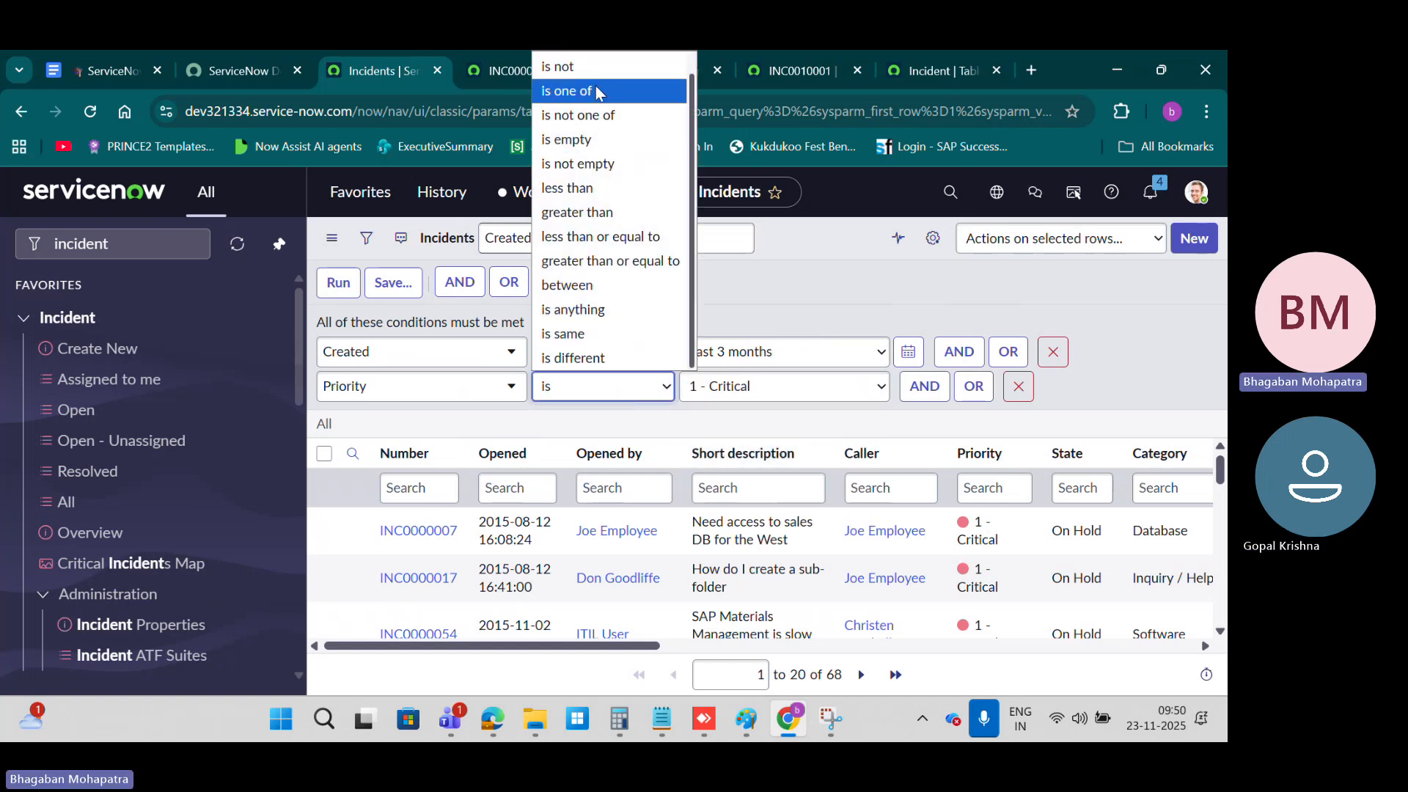
click(570, 91)
ctrl+click(729, 400)
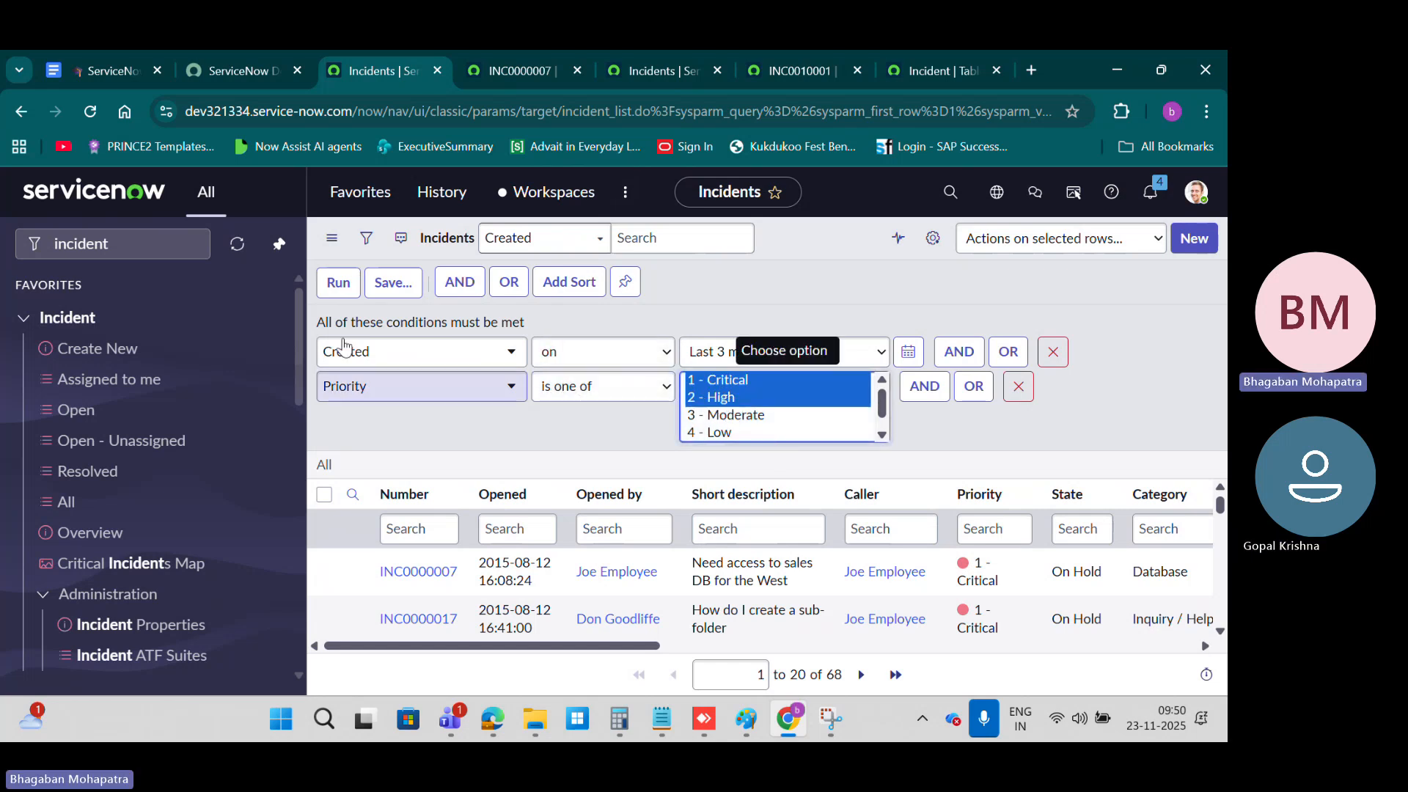
Step: Discard the extra blank condition, run the created-date and priority filter, and look through the filtered incidents
click(460, 283)
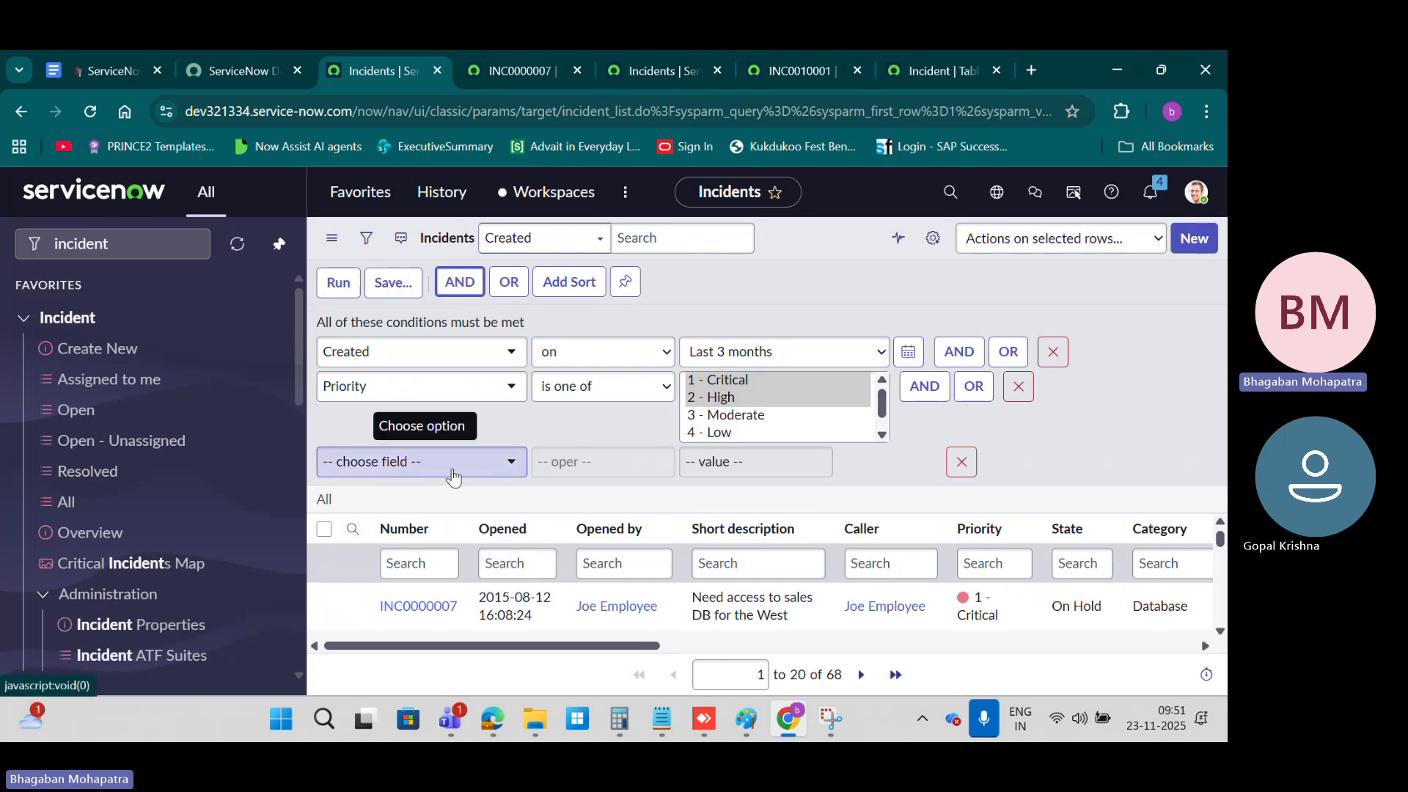
click(960, 460)
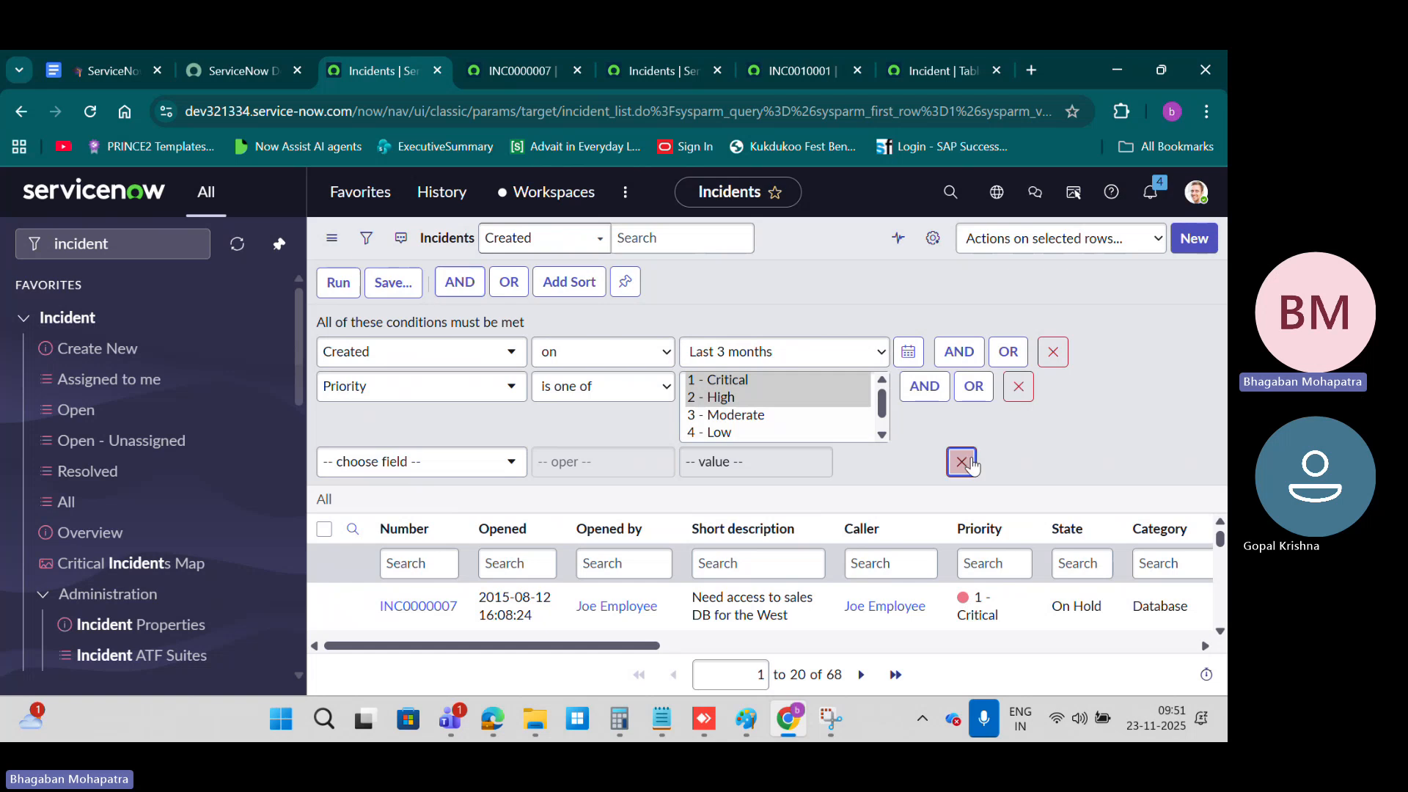
click(338, 283)
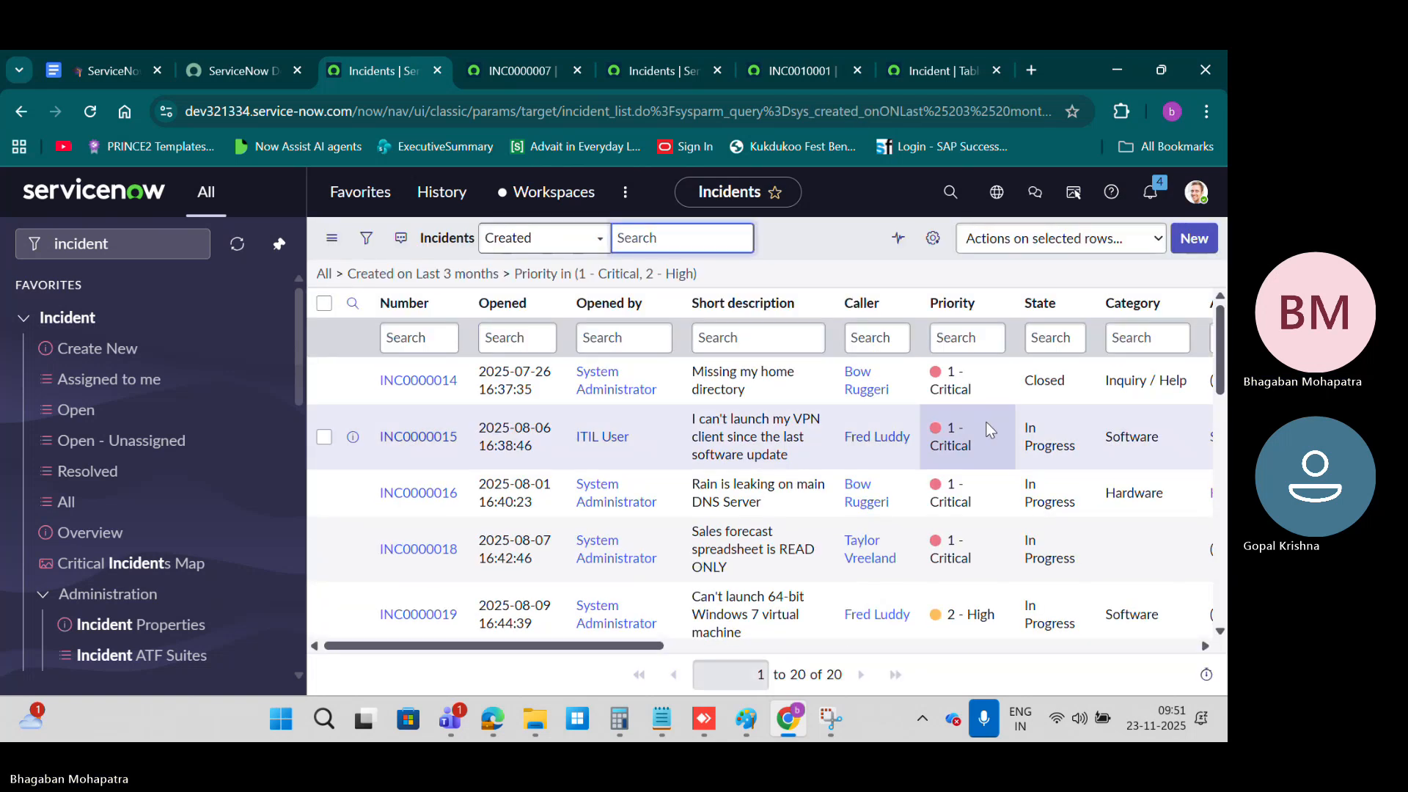
scroll(953, 412, down, 8)
scroll(953, 412, up, 10)
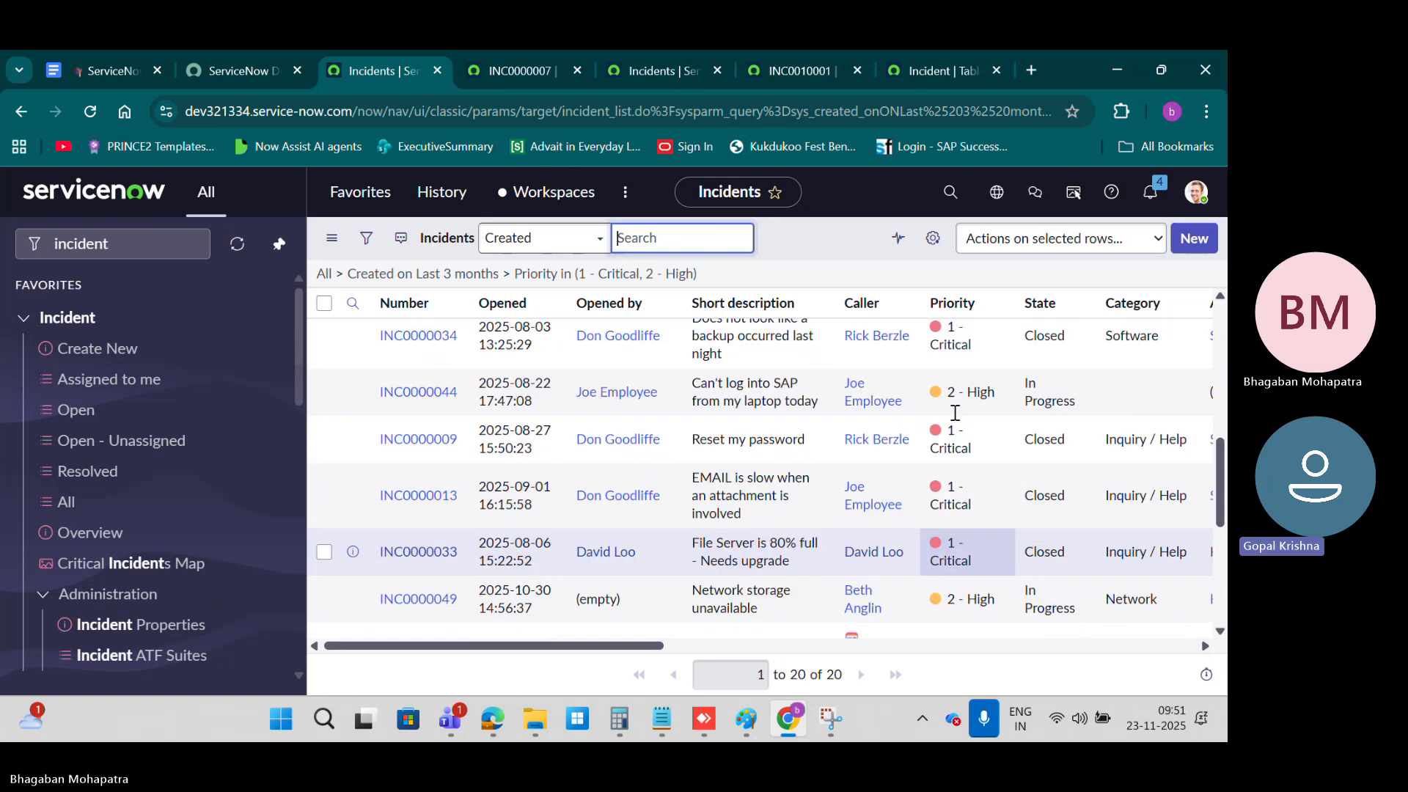
Step: Reopen the filter conditions and view the comparison operators offered for Priority
click(366, 238)
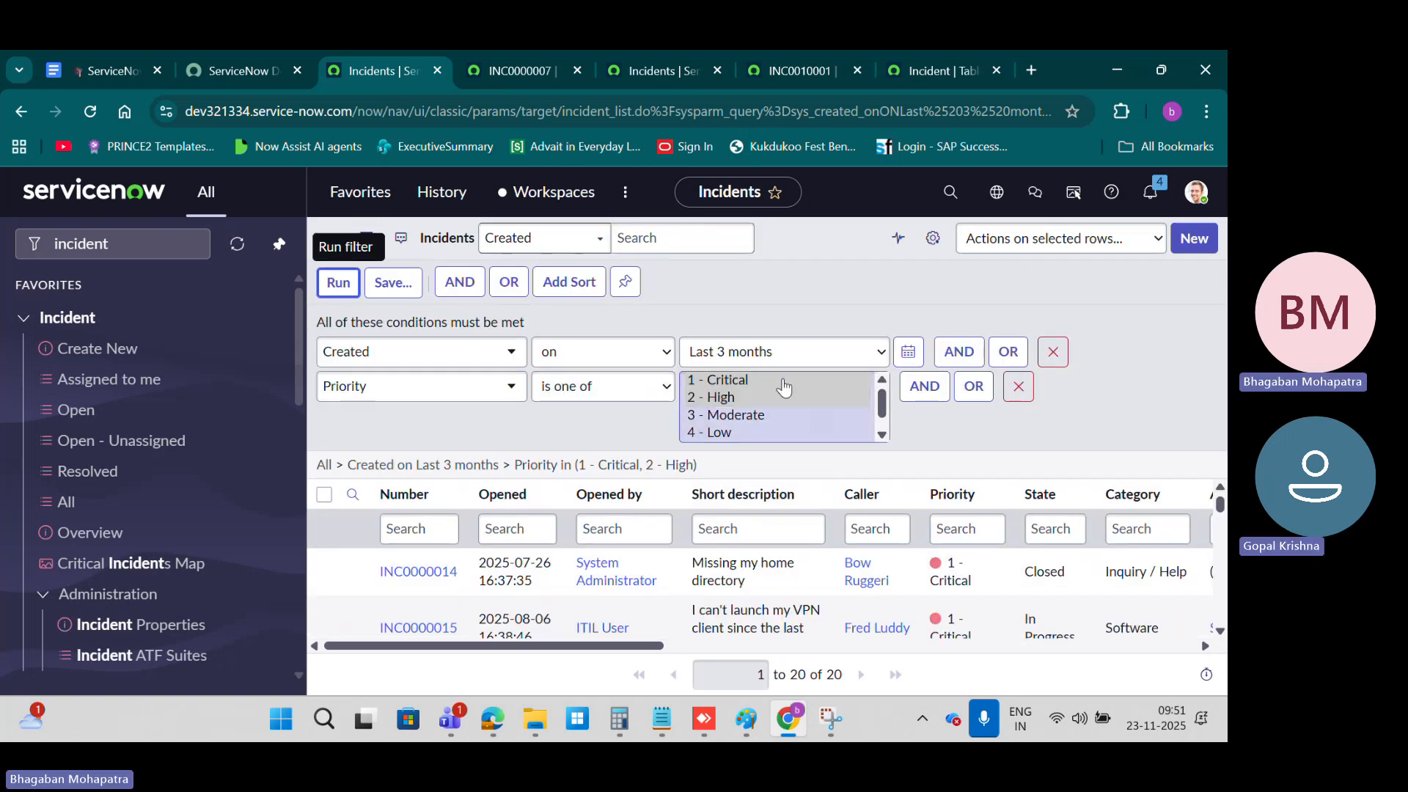
click(651, 399)
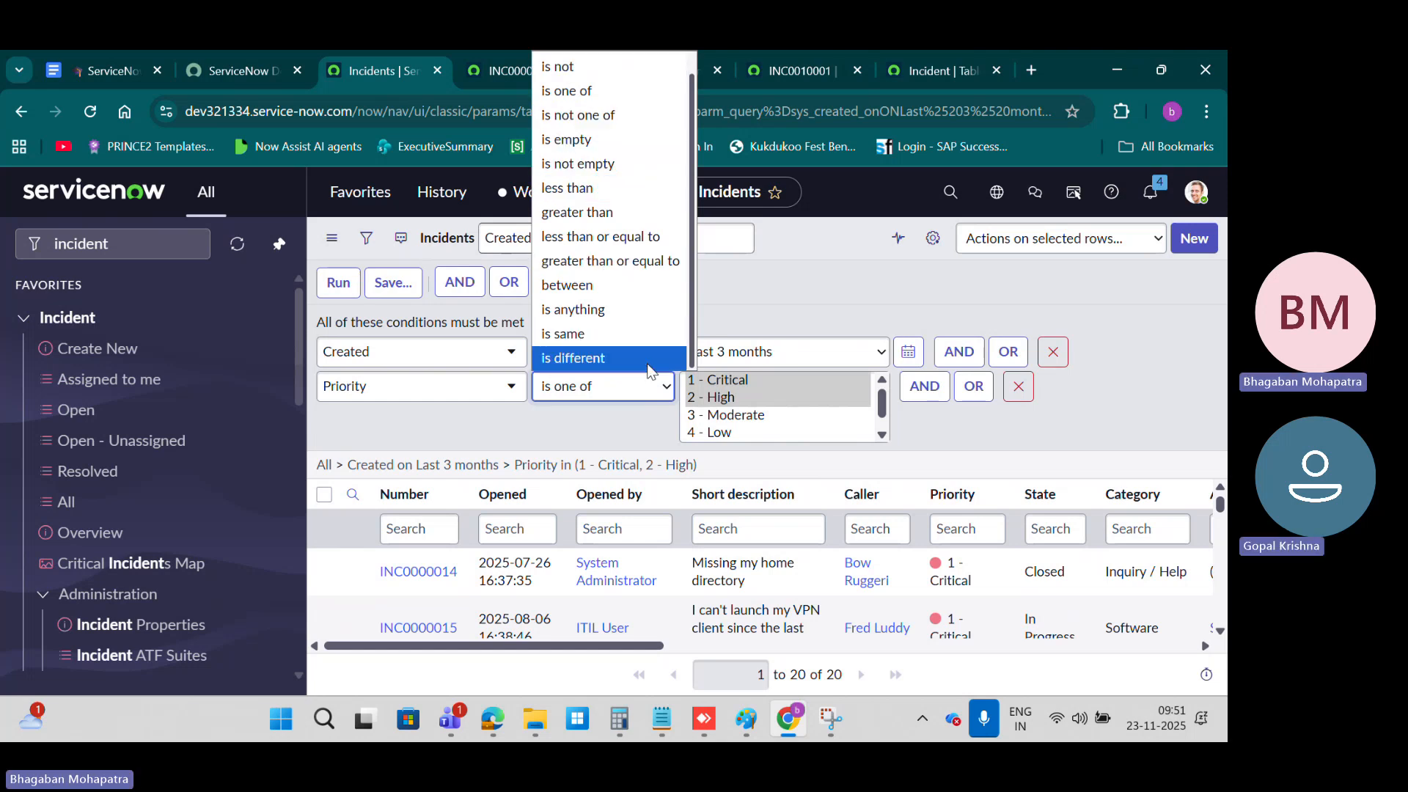
click(860, 294)
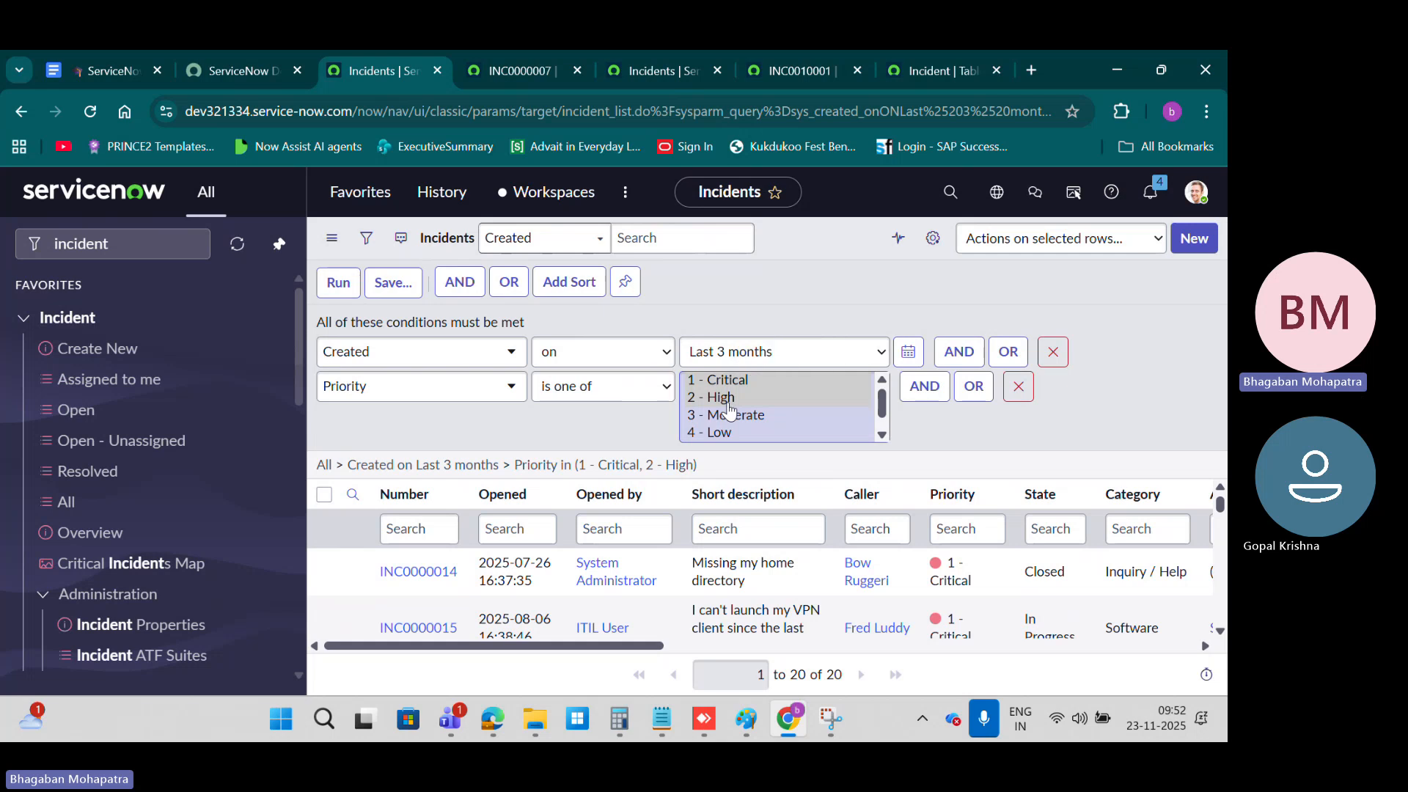
Step: Try the between operator on the Priority condition and remove that condition from the filter
click(591, 387)
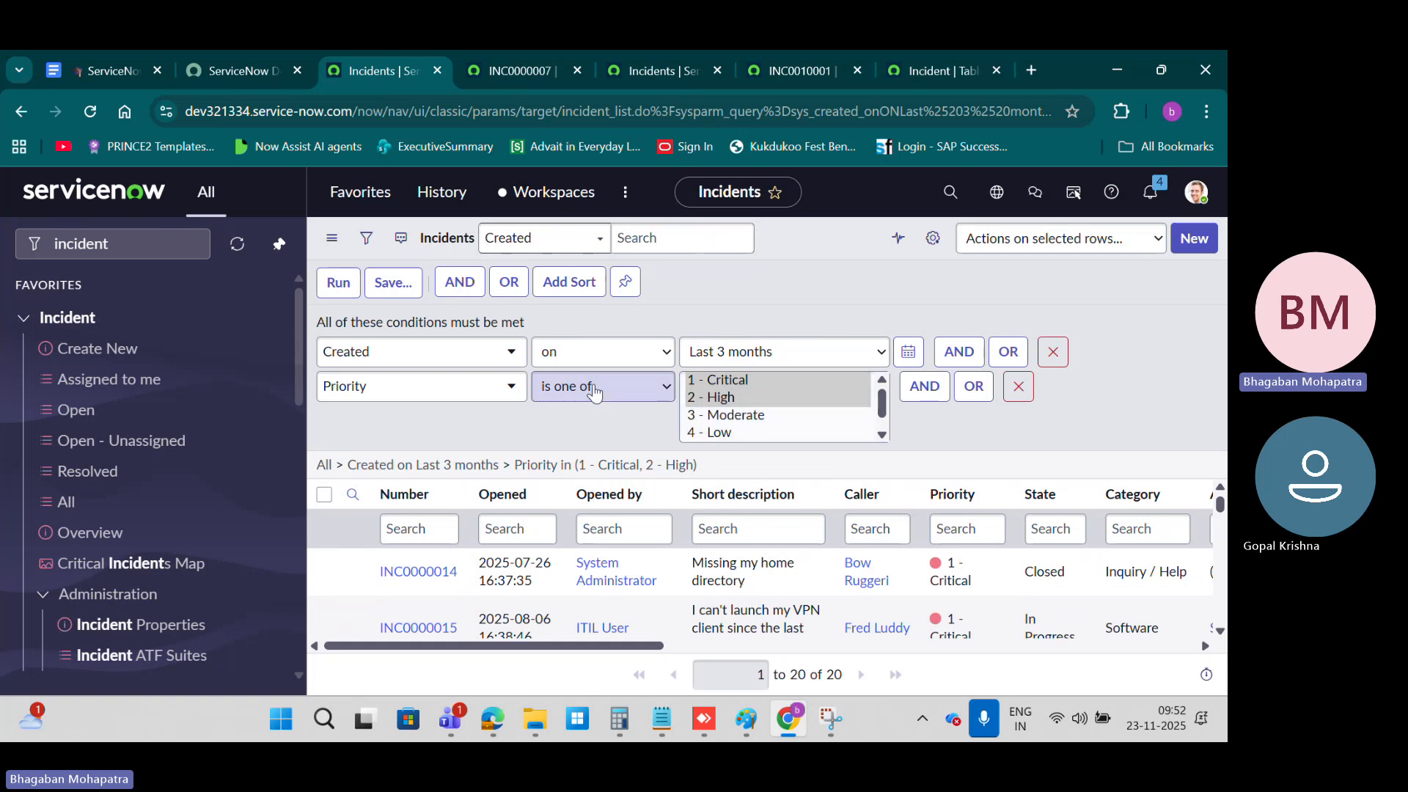
click(591, 285)
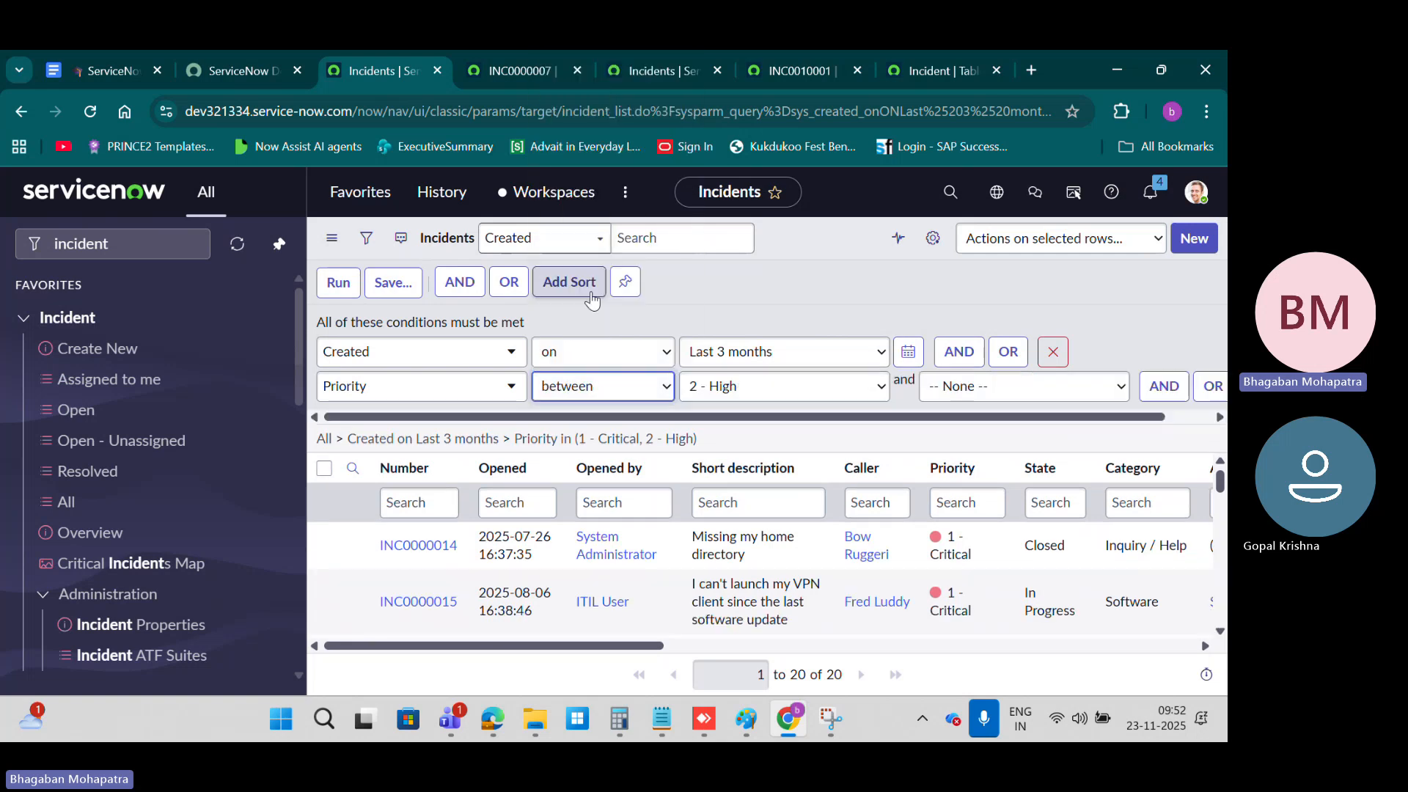
click(475, 385)
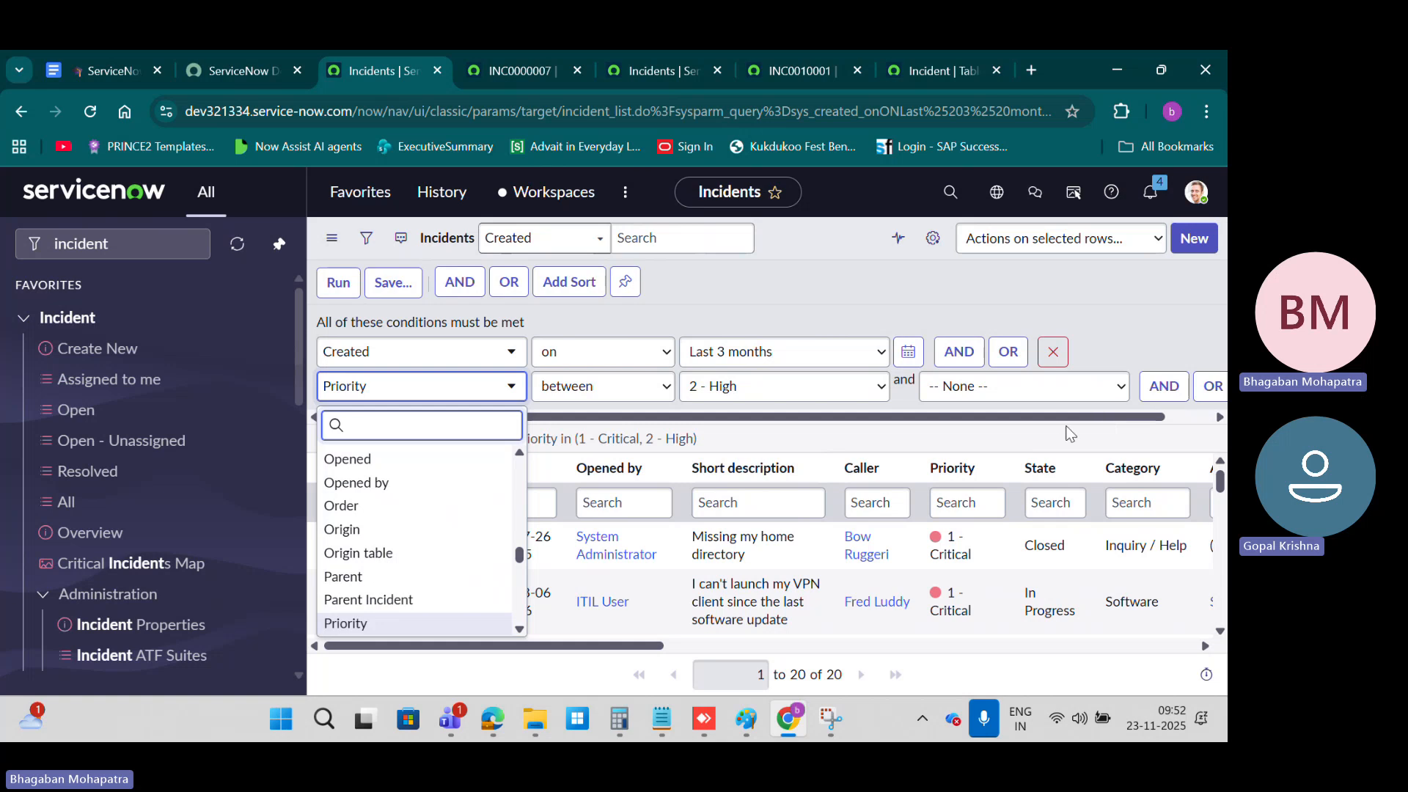
click(1138, 420)
drag(1116, 417, 1216, 417)
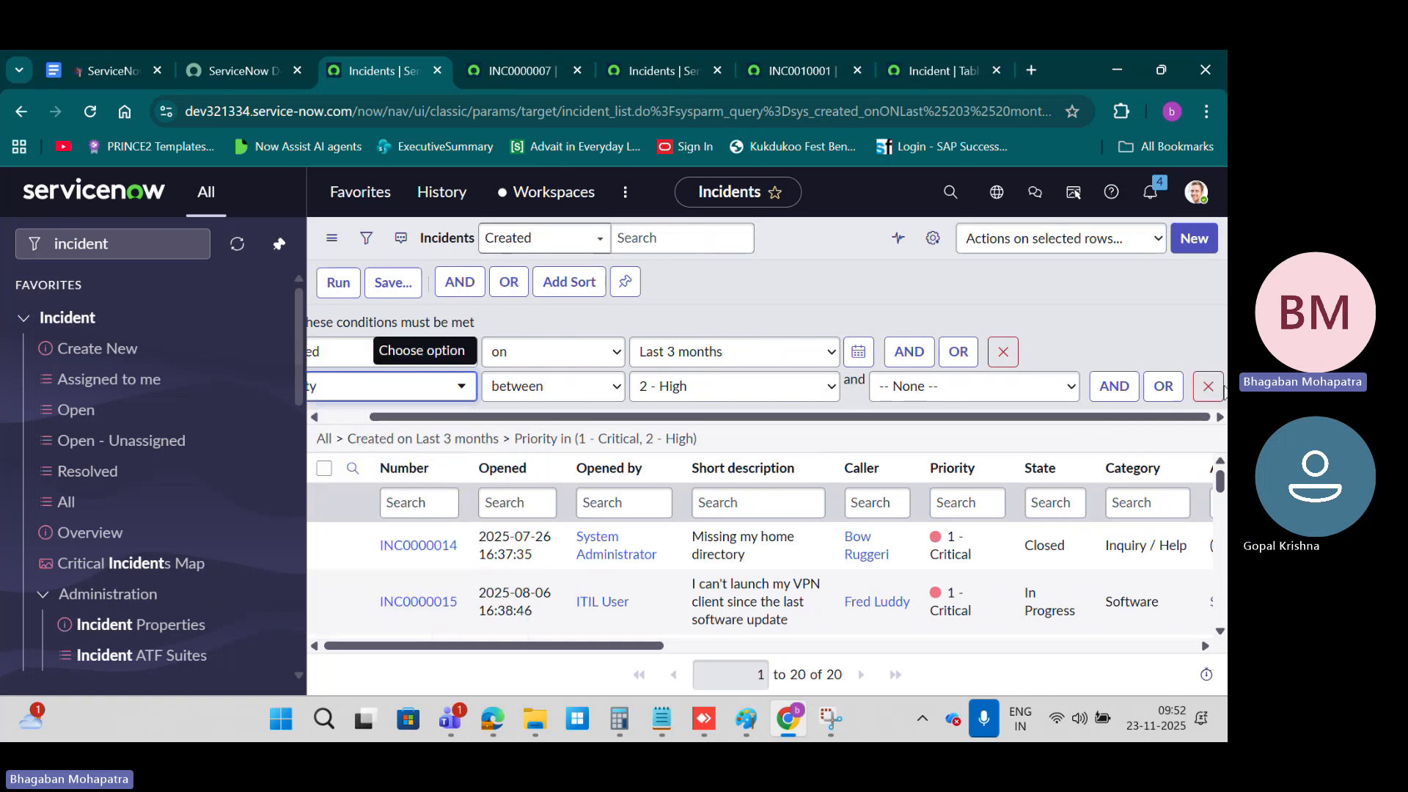
click(1206, 386)
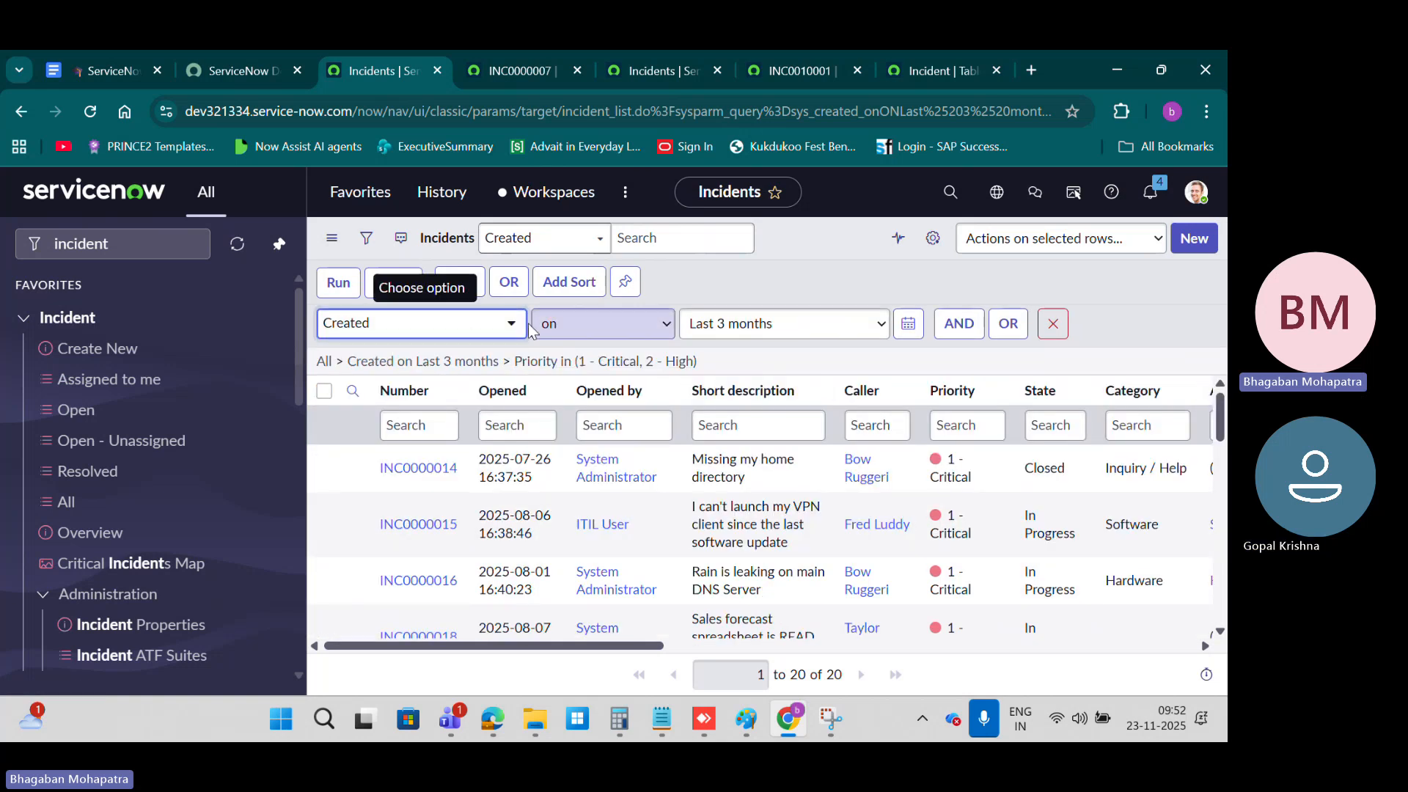
click(645, 324)
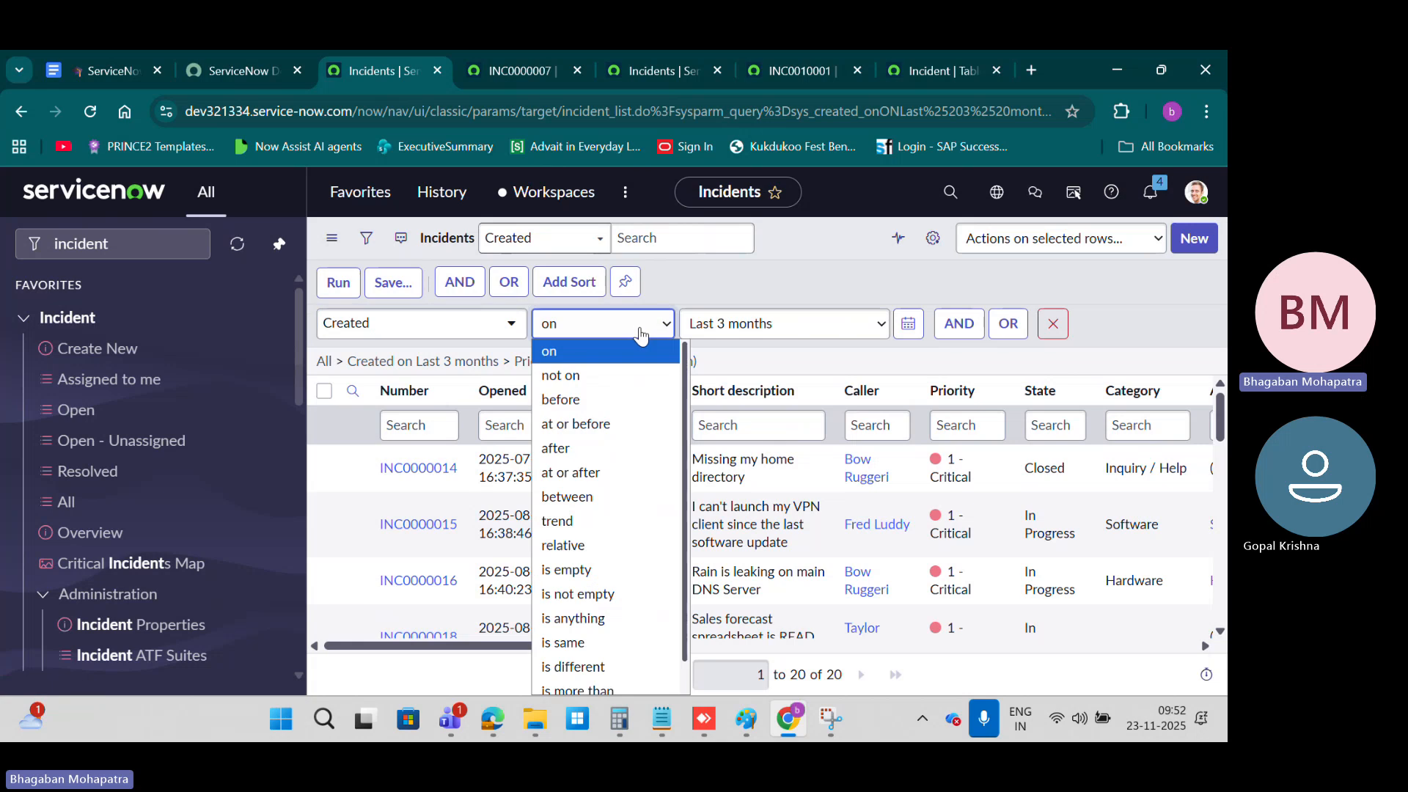
click(601, 499)
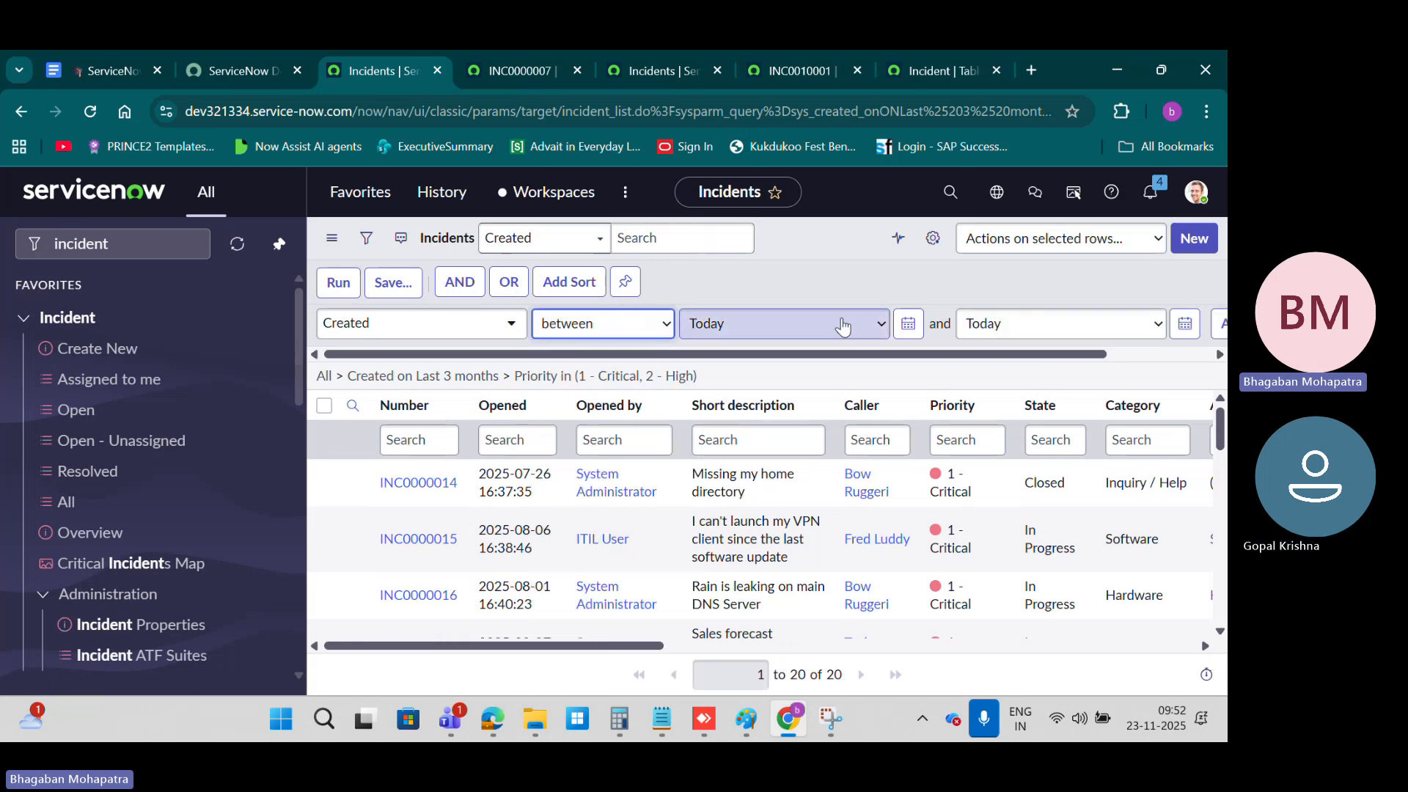
click(908, 330)
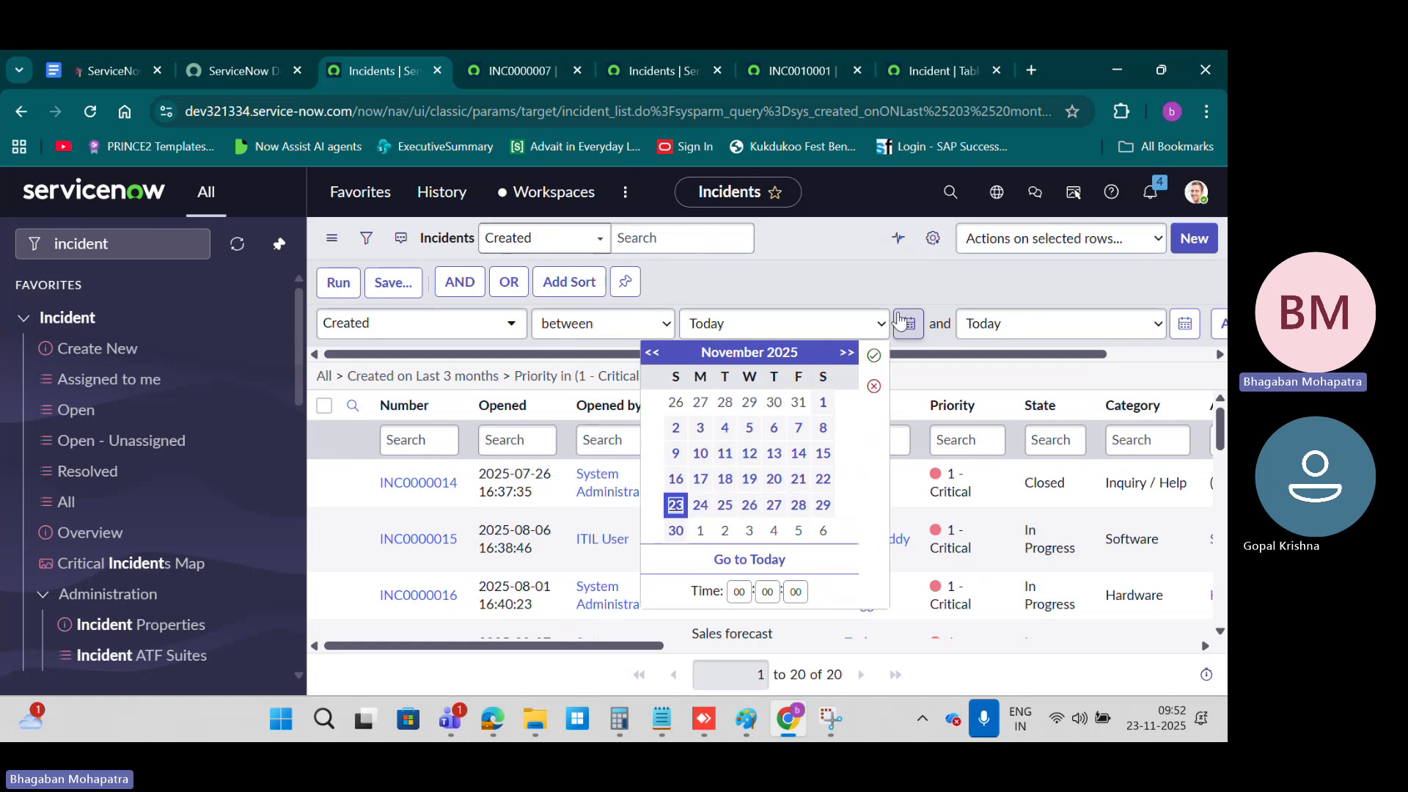
click(822, 412)
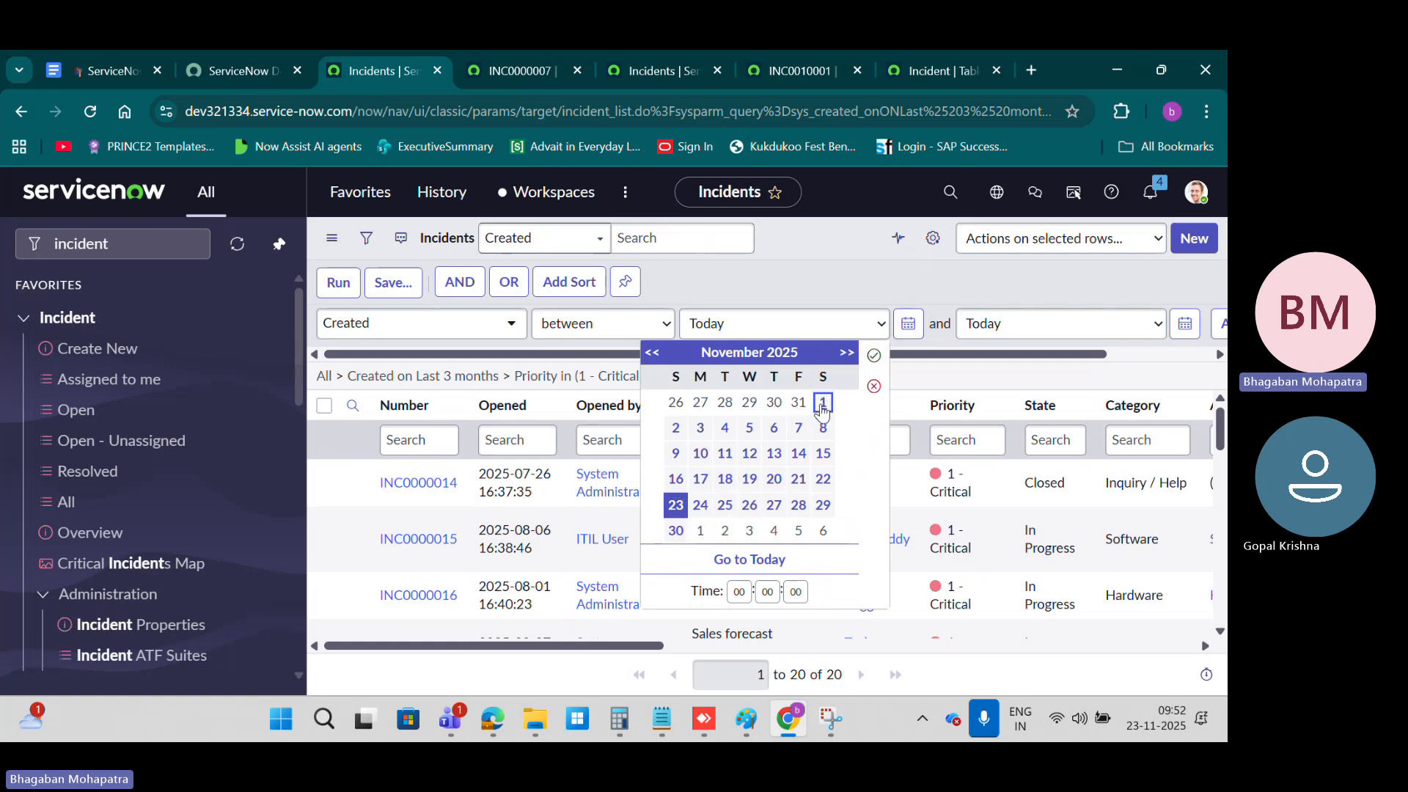
click(875, 358)
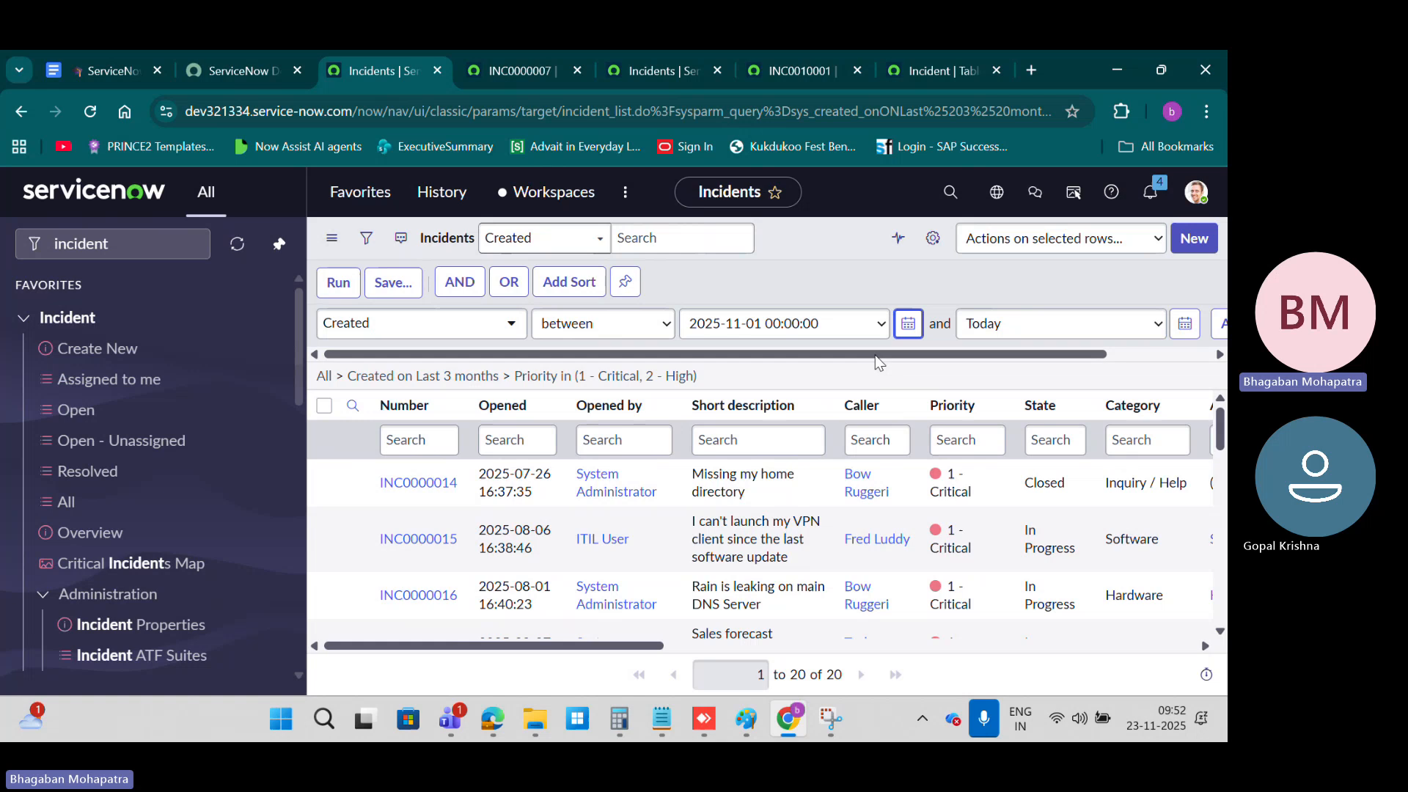
click(1107, 324)
click(988, 352)
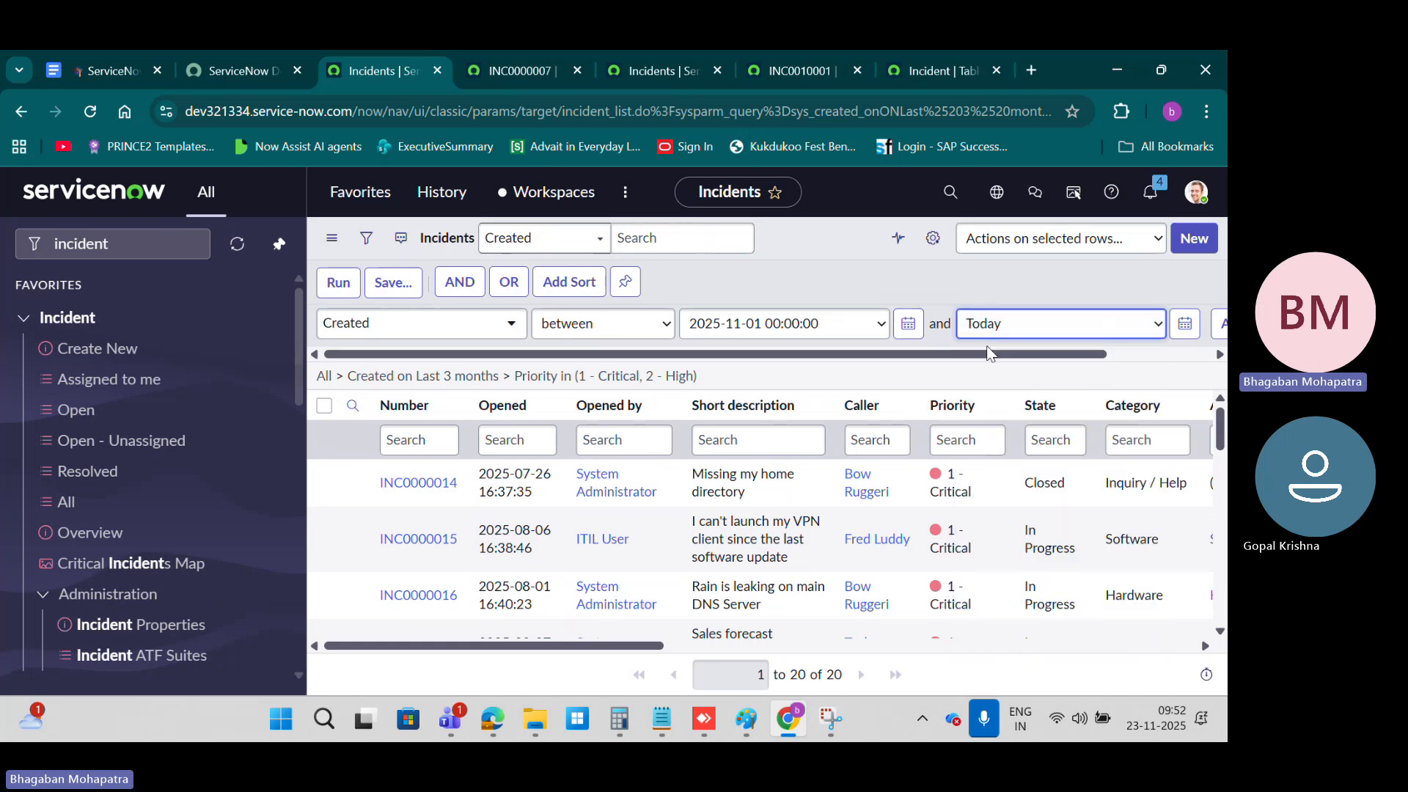
Step: Run the created-date range filter, and reopen its conditions to change the Created operator to is not empty
drag(975, 355, 452, 352)
click(341, 283)
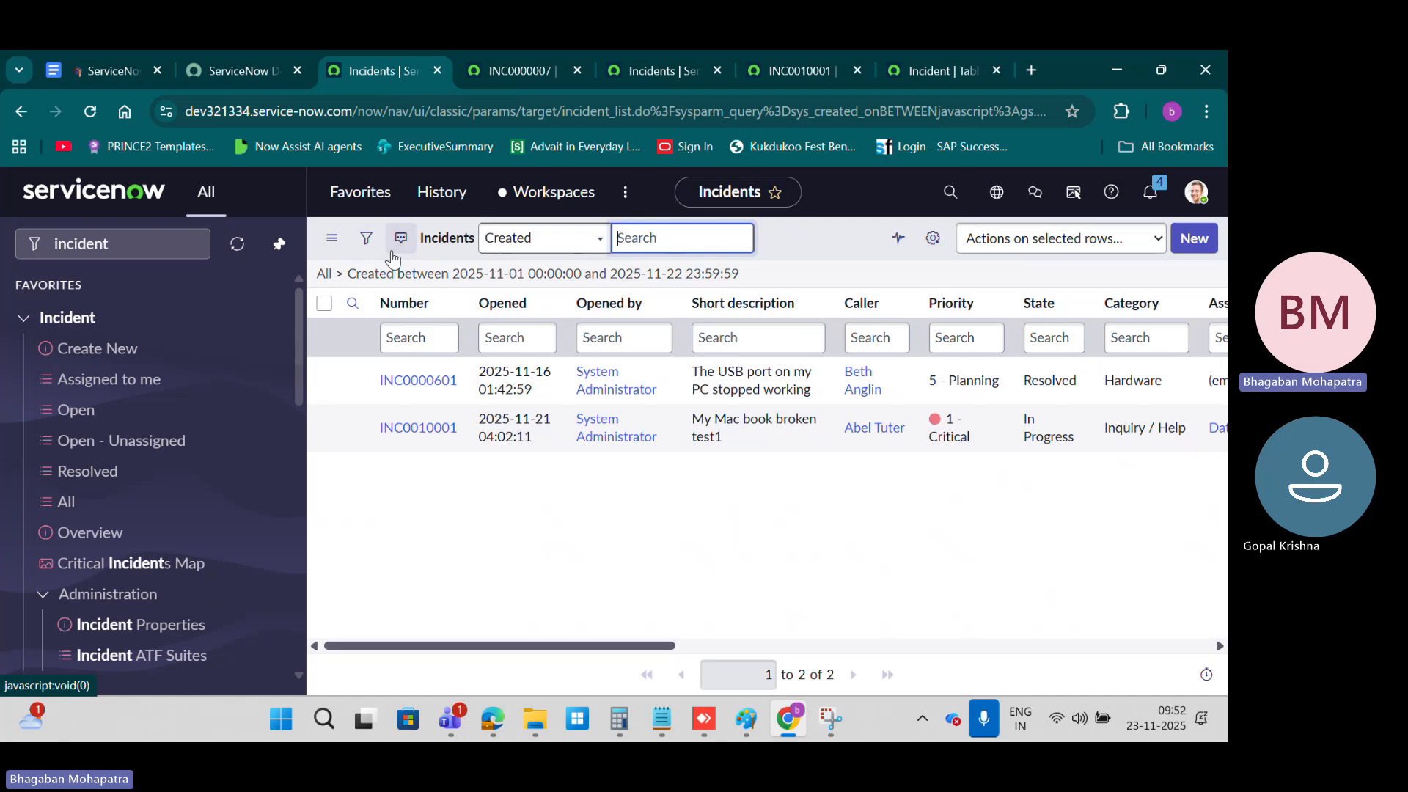
click(366, 238)
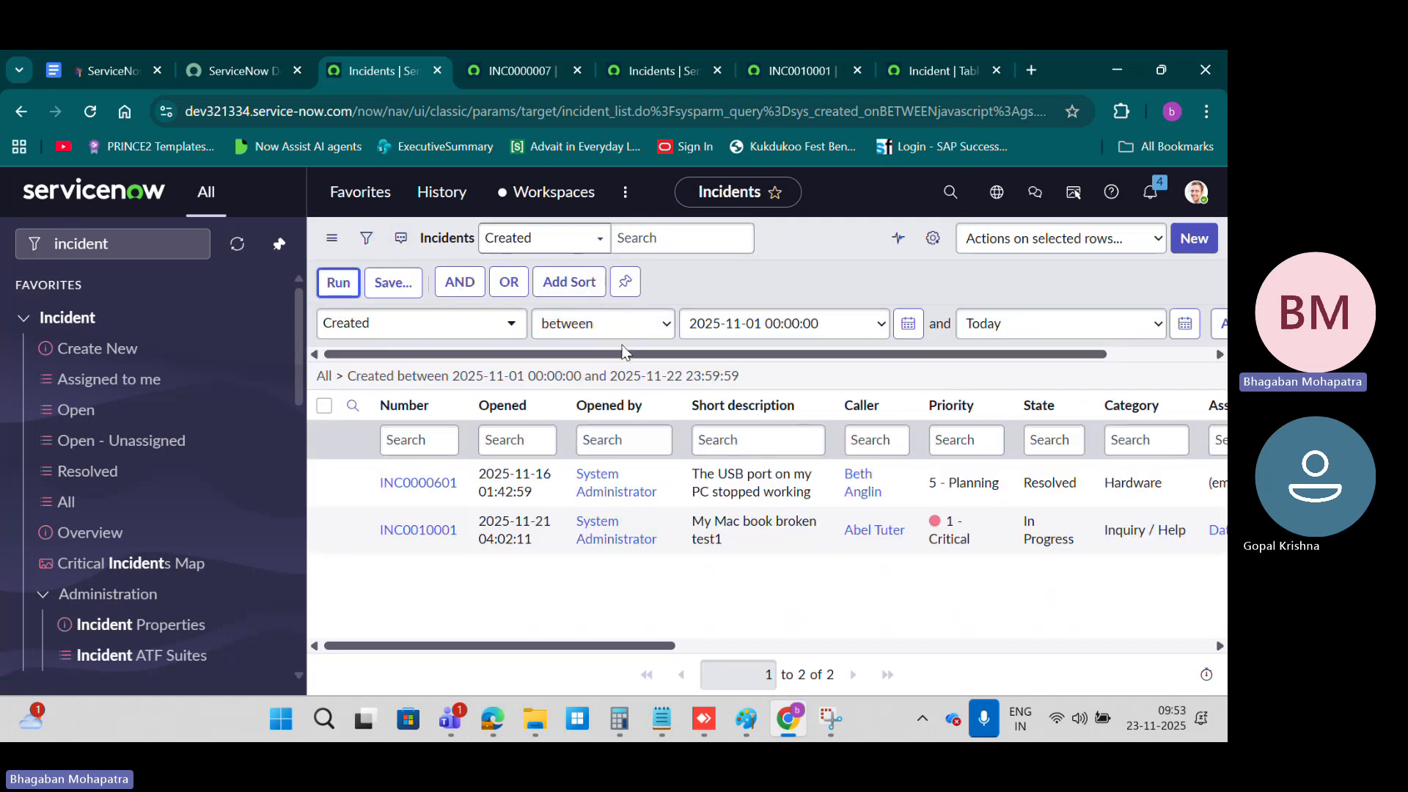
click(606, 323)
scroll(625, 482, down, 1)
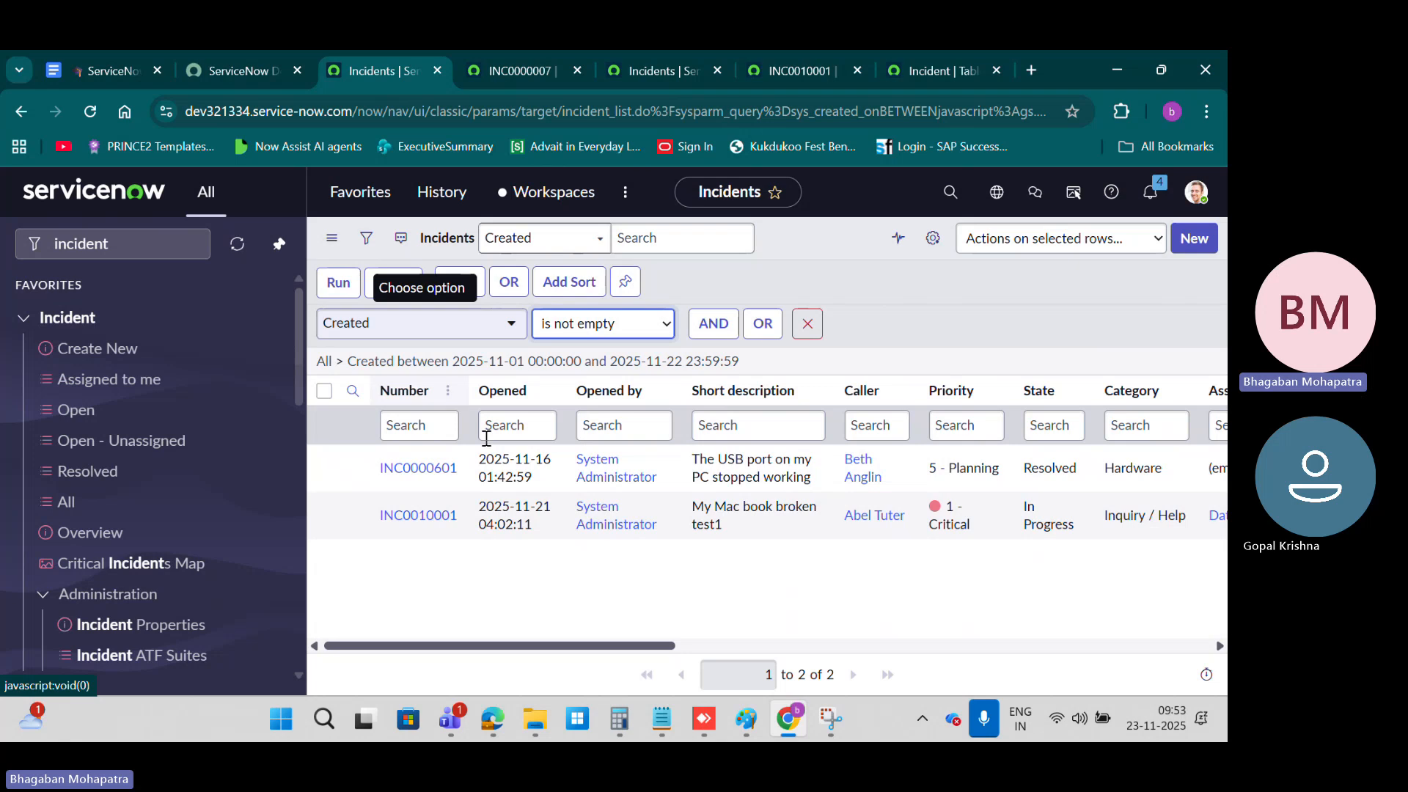
Step: Change the filter condition to Assigned to is empty, run it and look through the filtered incidents
click(496, 324)
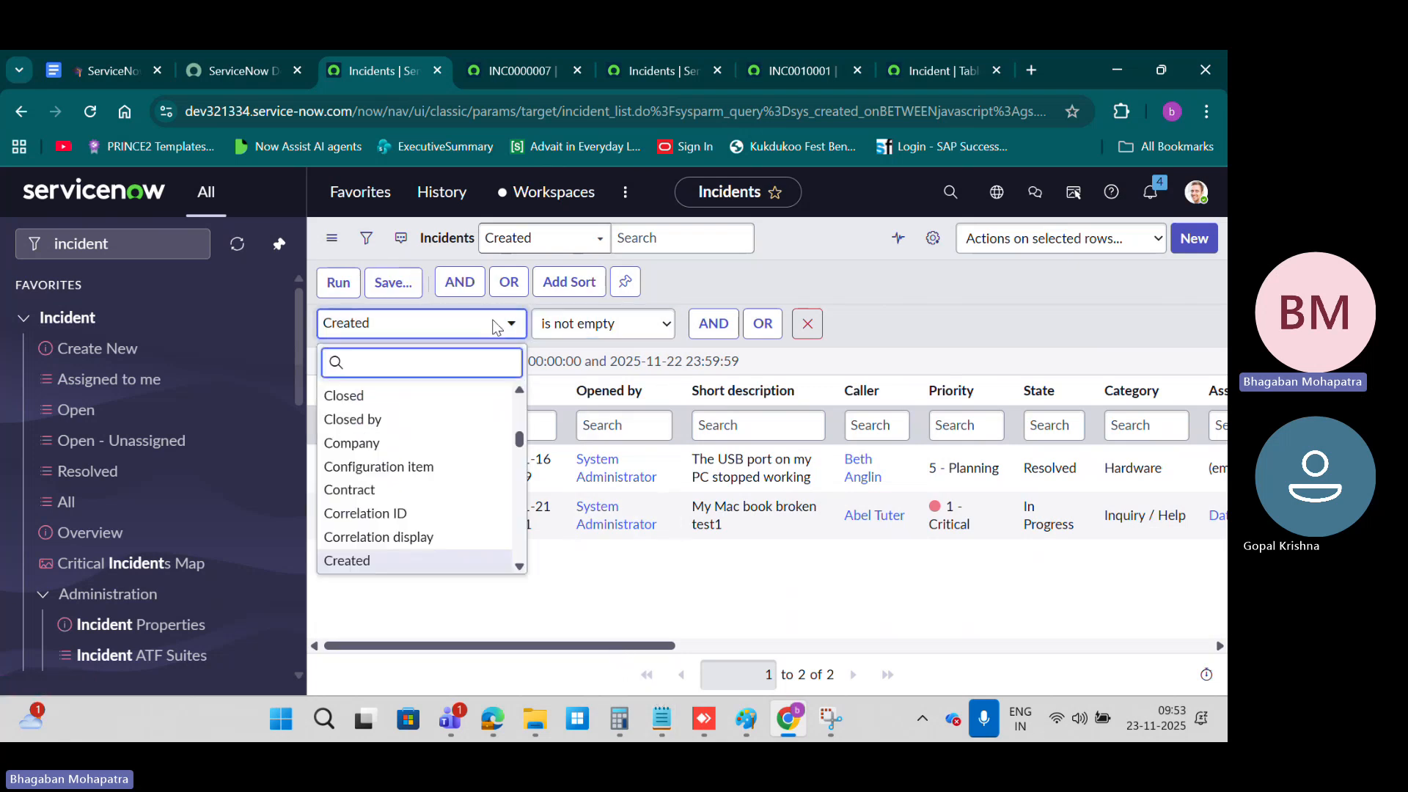
text(ass)
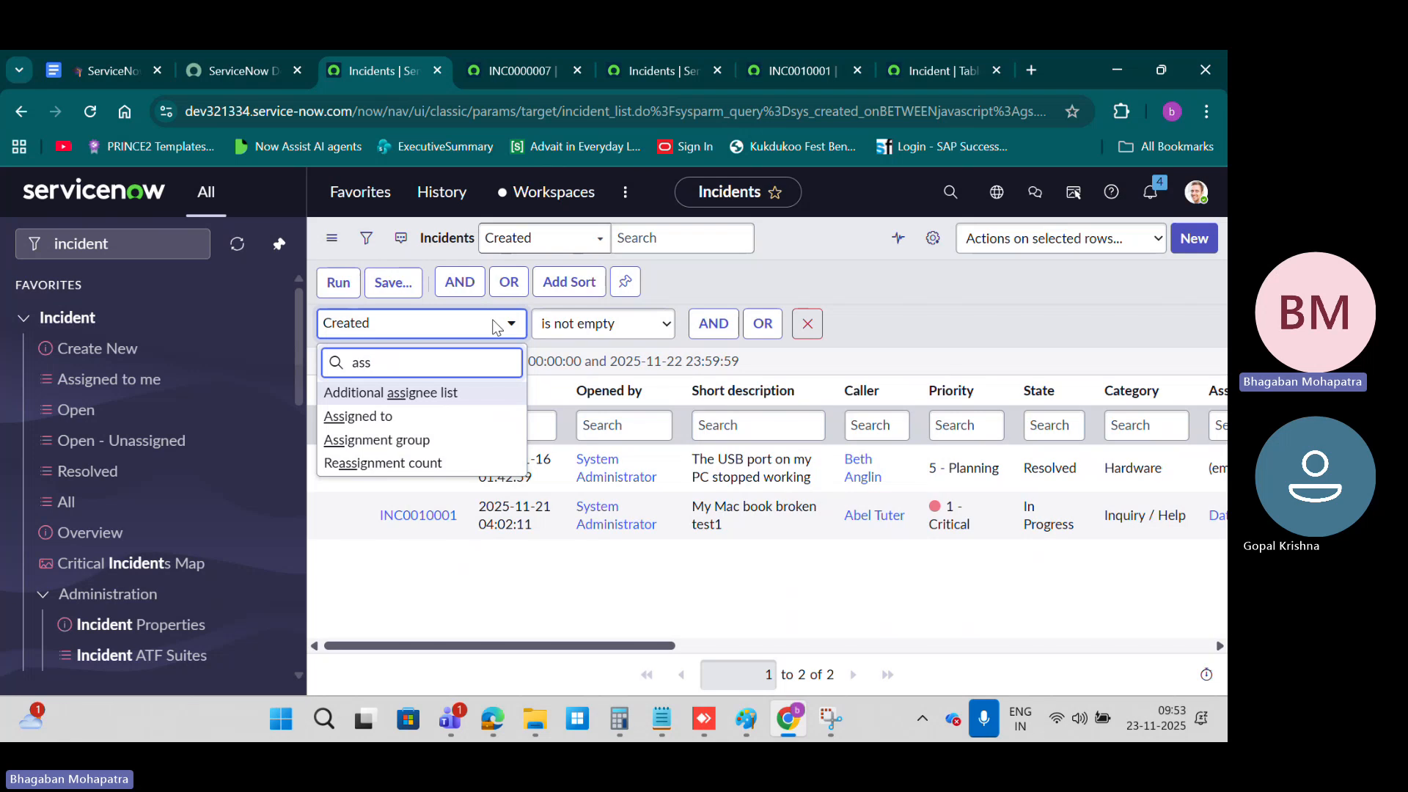
click(427, 419)
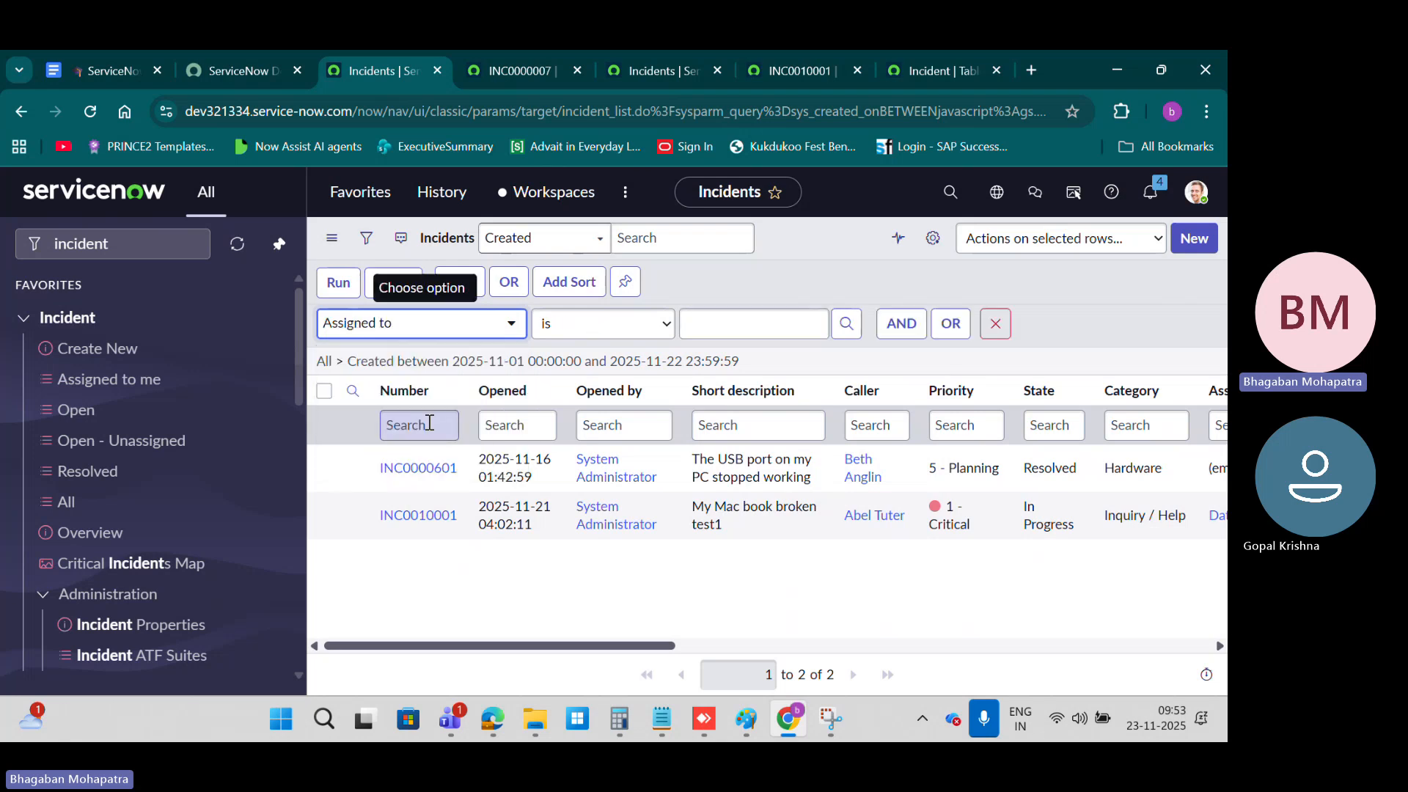
click(644, 323)
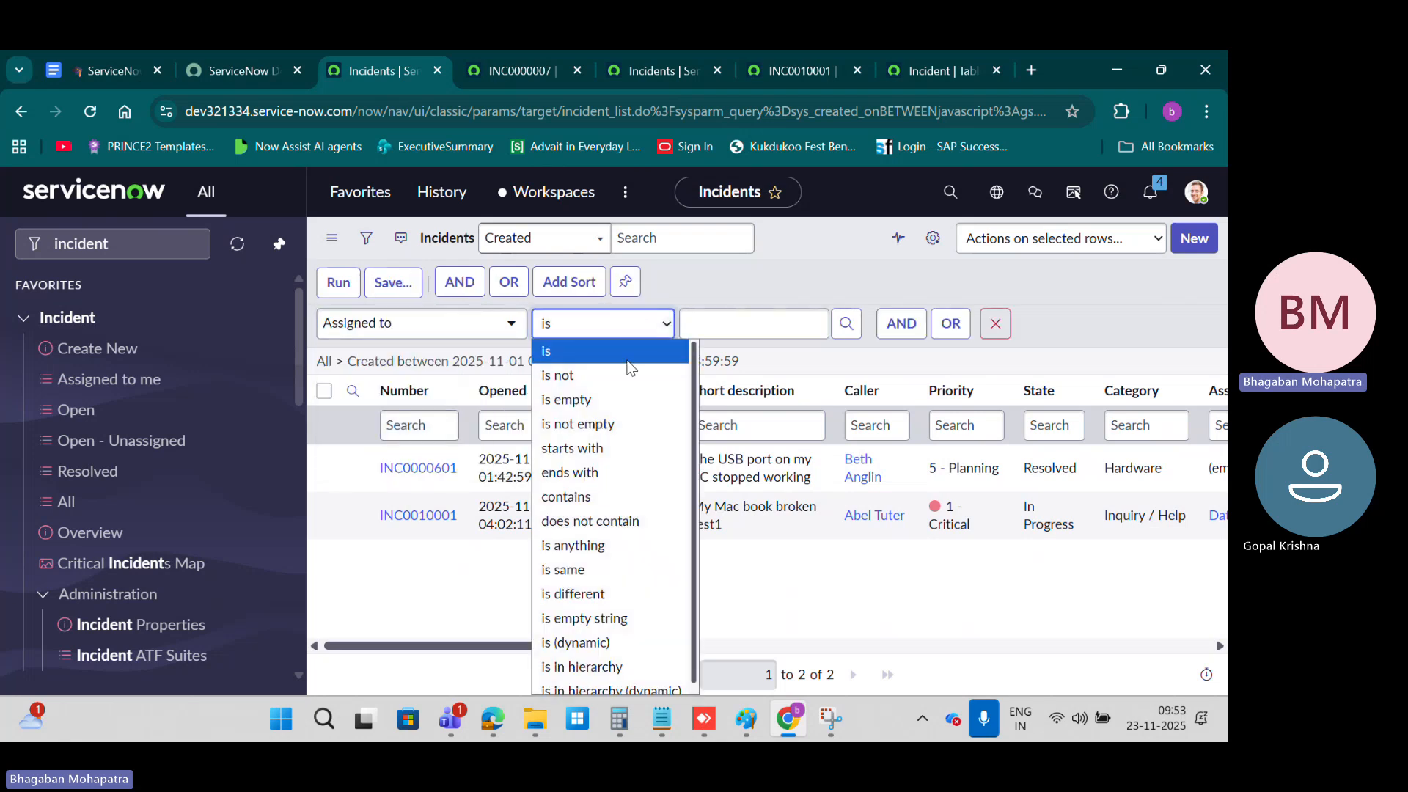
click(591, 401)
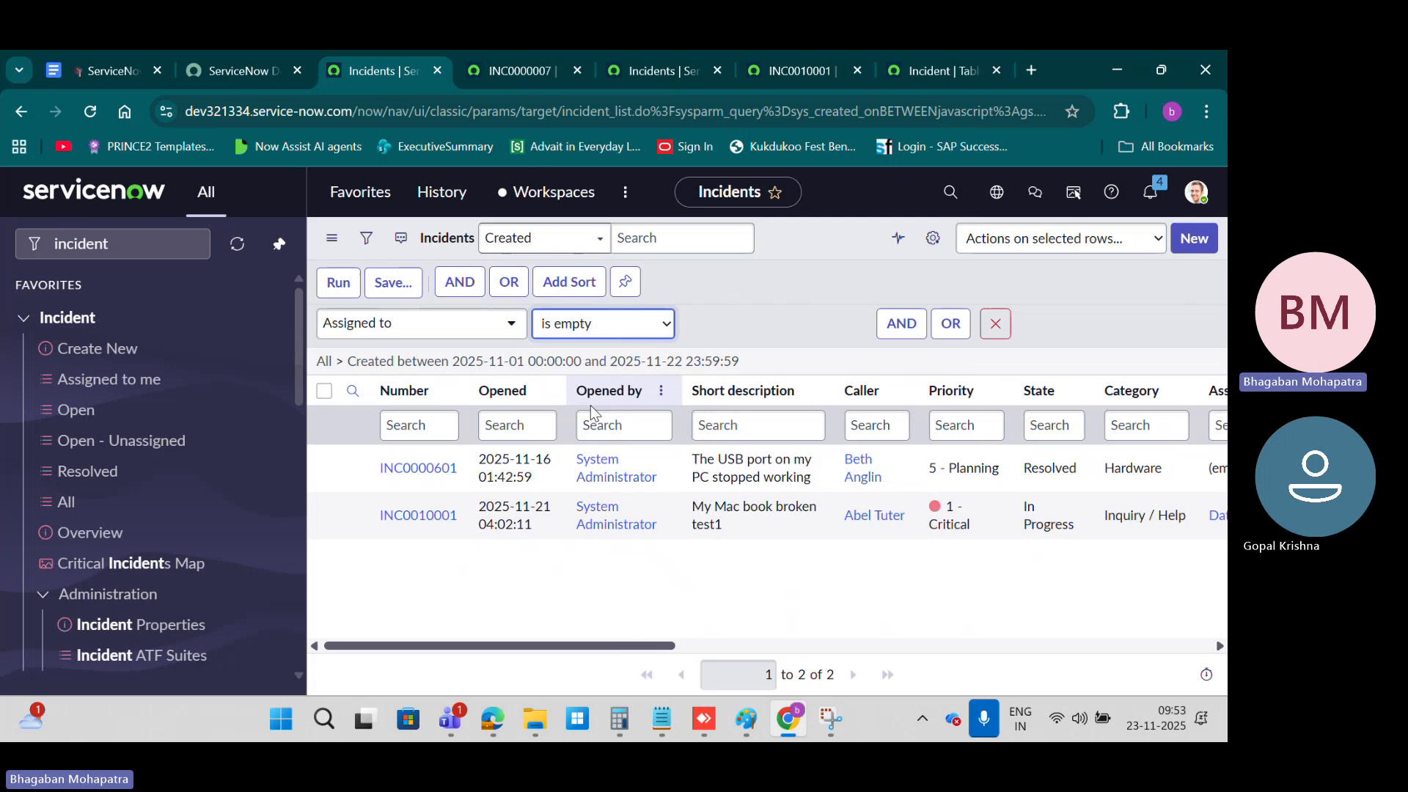
click(333, 283)
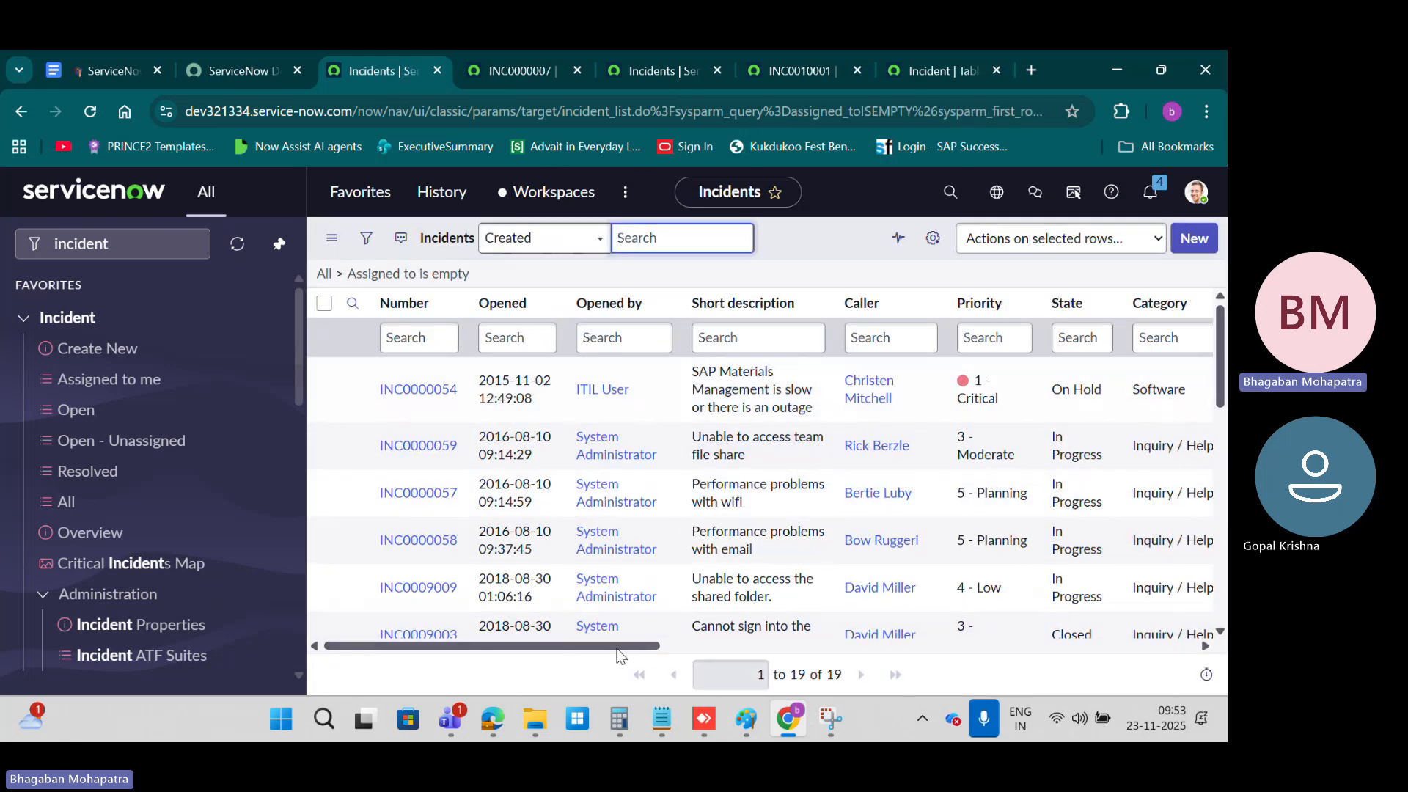
mouse_move(616, 649)
mouse_down()
mouse_move(967, 661)
mouse_move(1190, 650)
mouse_move(618, 627)
mouse_up()
scroll(609, 450, down, 5)
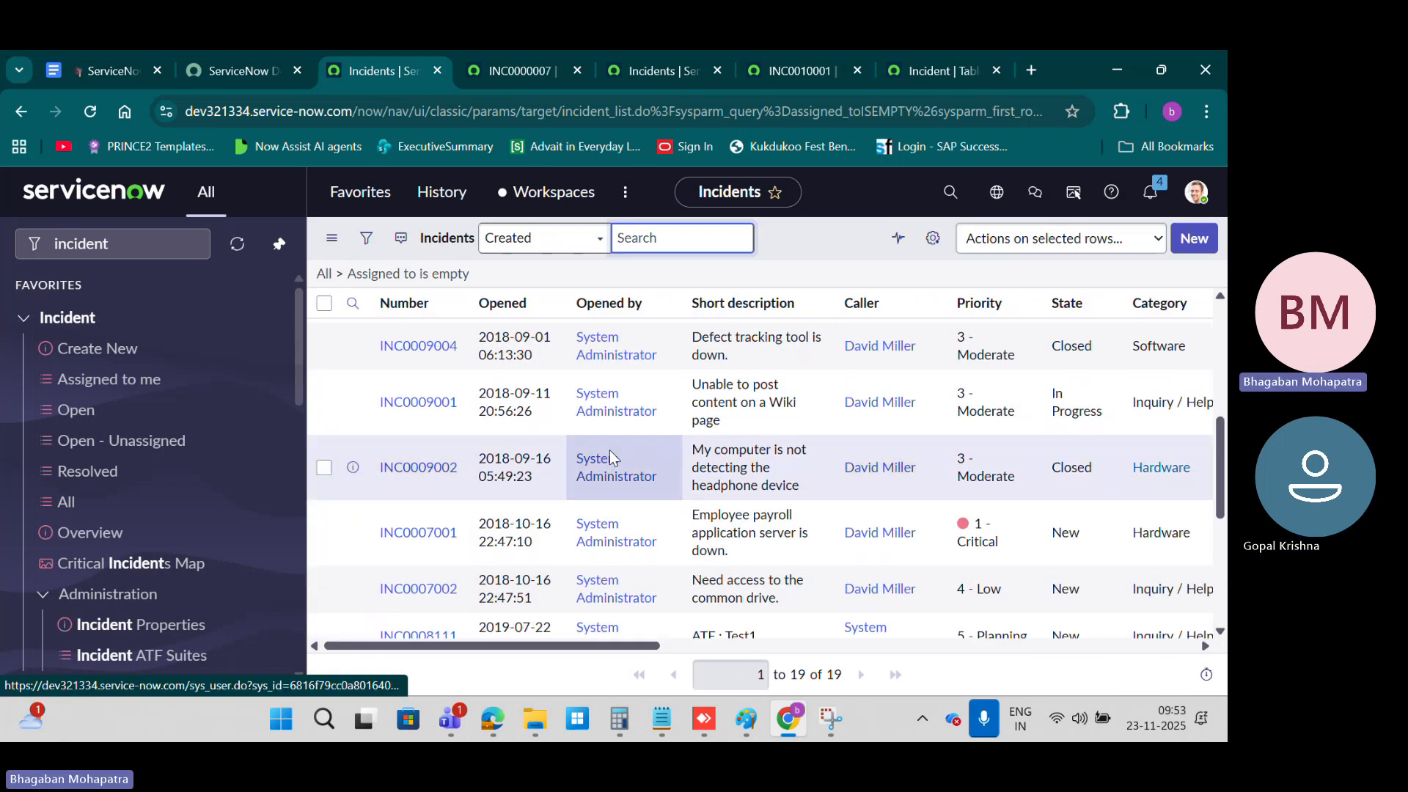
scroll(609, 450, up, 5)
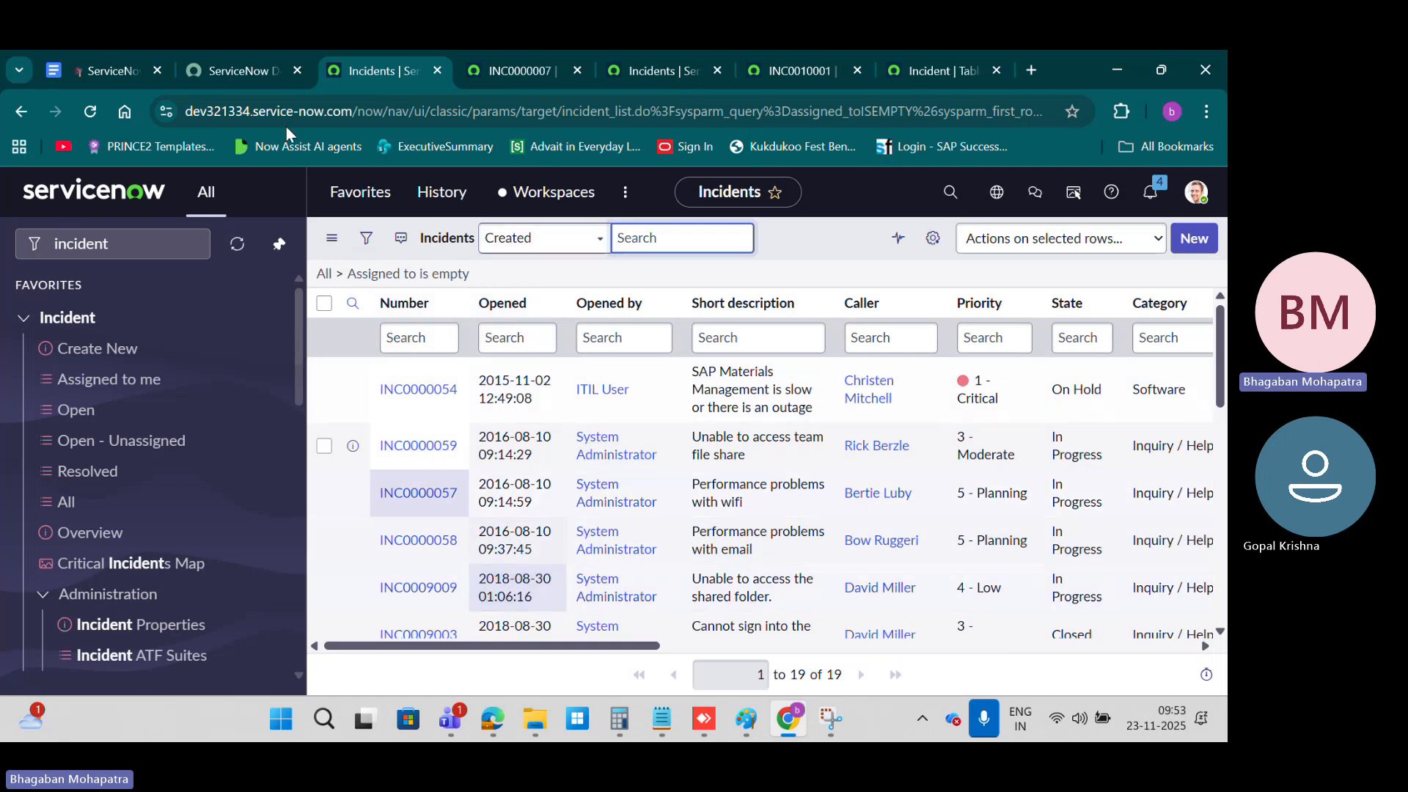
Step: Switch to the Google Docs course notes, review section 14 on real-life list and form examples, and return to the ServiceNow incident list
click(88, 71)
scroll(550, 360, down, 4)
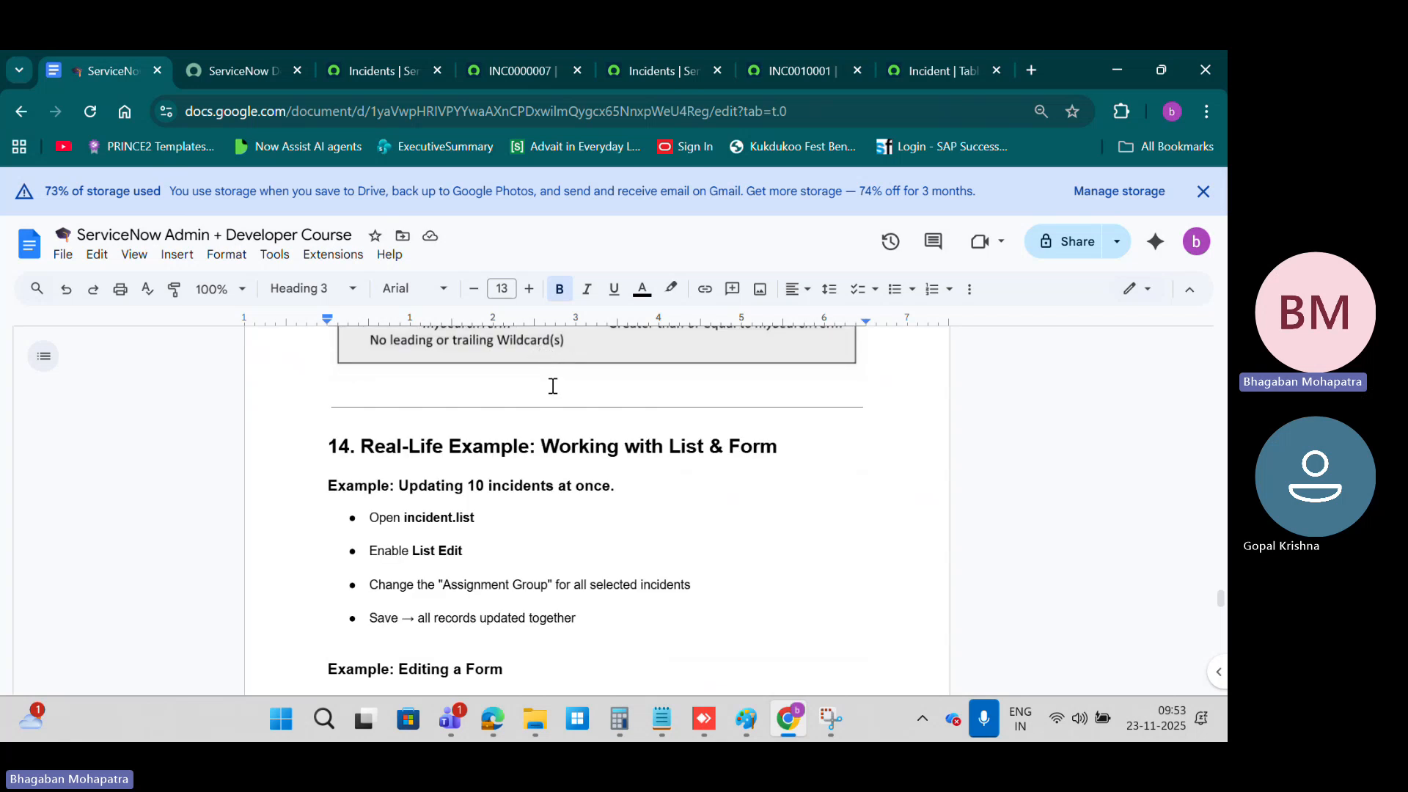
scroll(553, 386, down, 1)
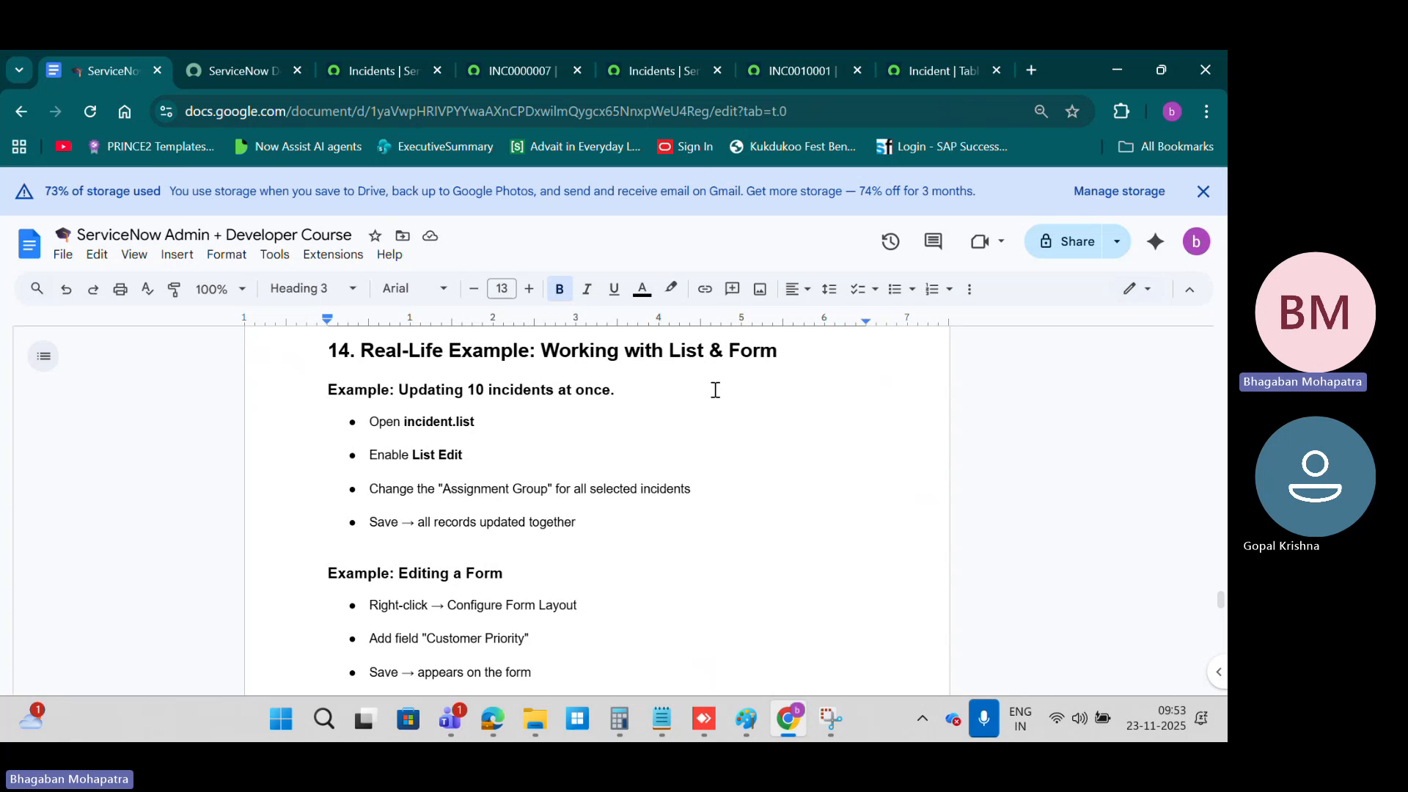
drag(399, 390, 562, 391)
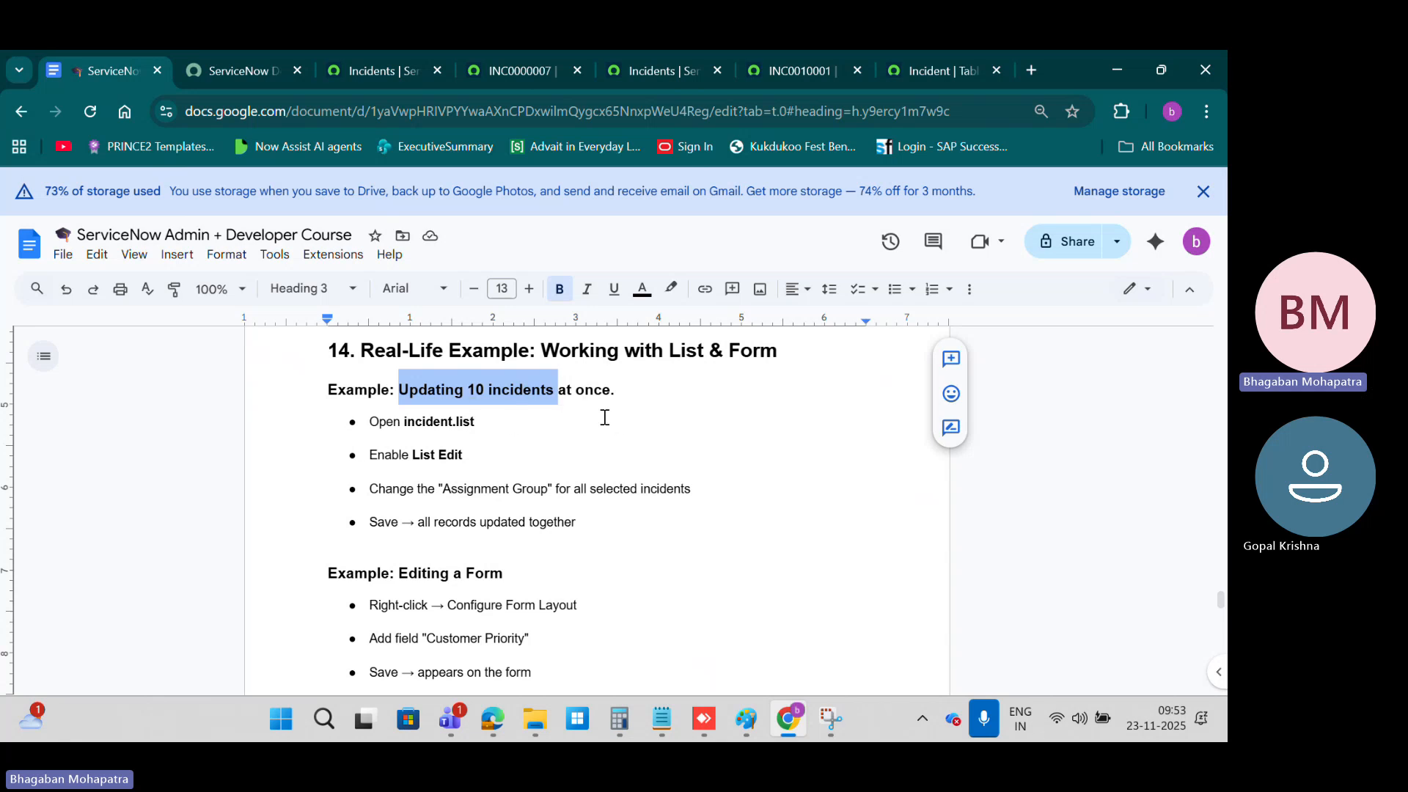
scroll(604, 416, down, 5)
scroll(604, 417, up, 5)
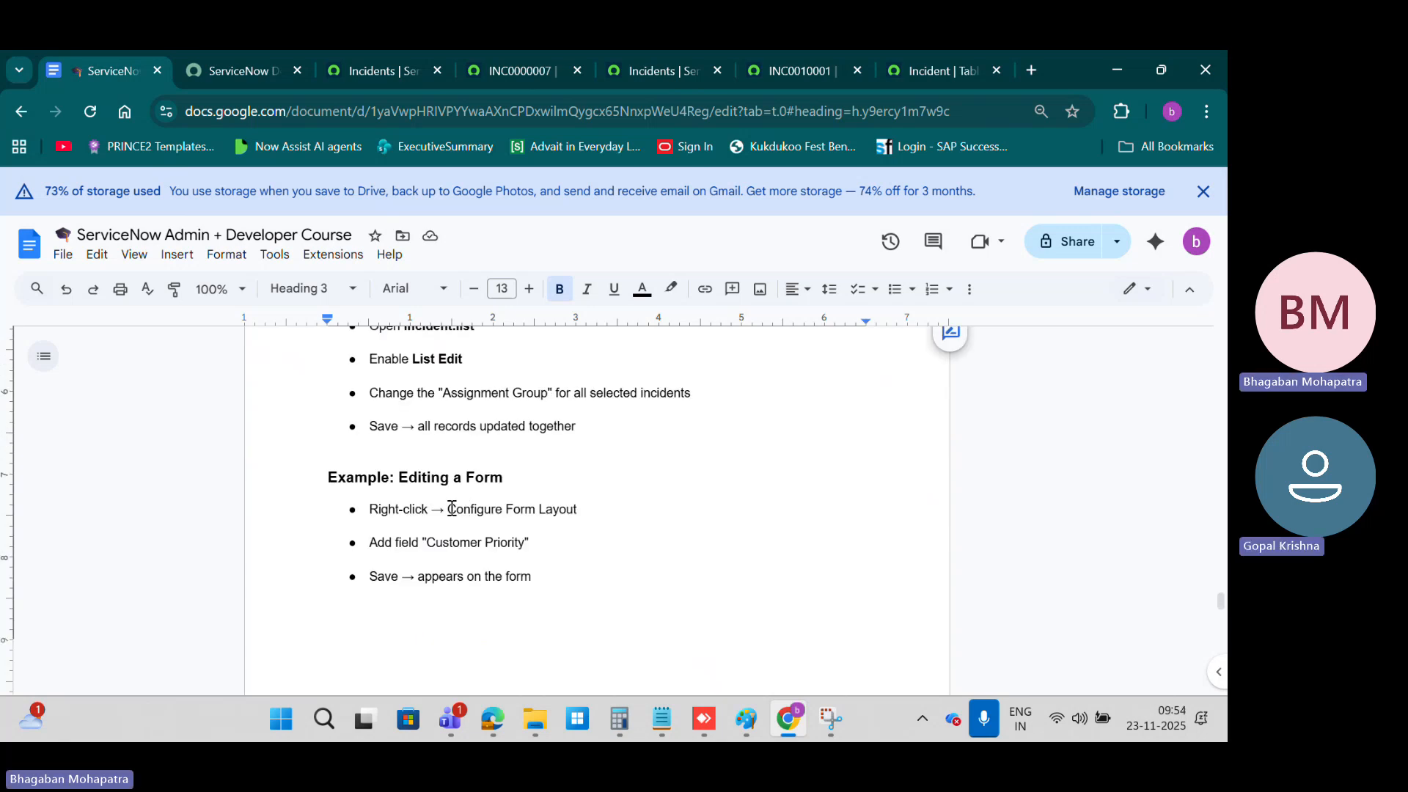
scroll(649, 502, up, 4)
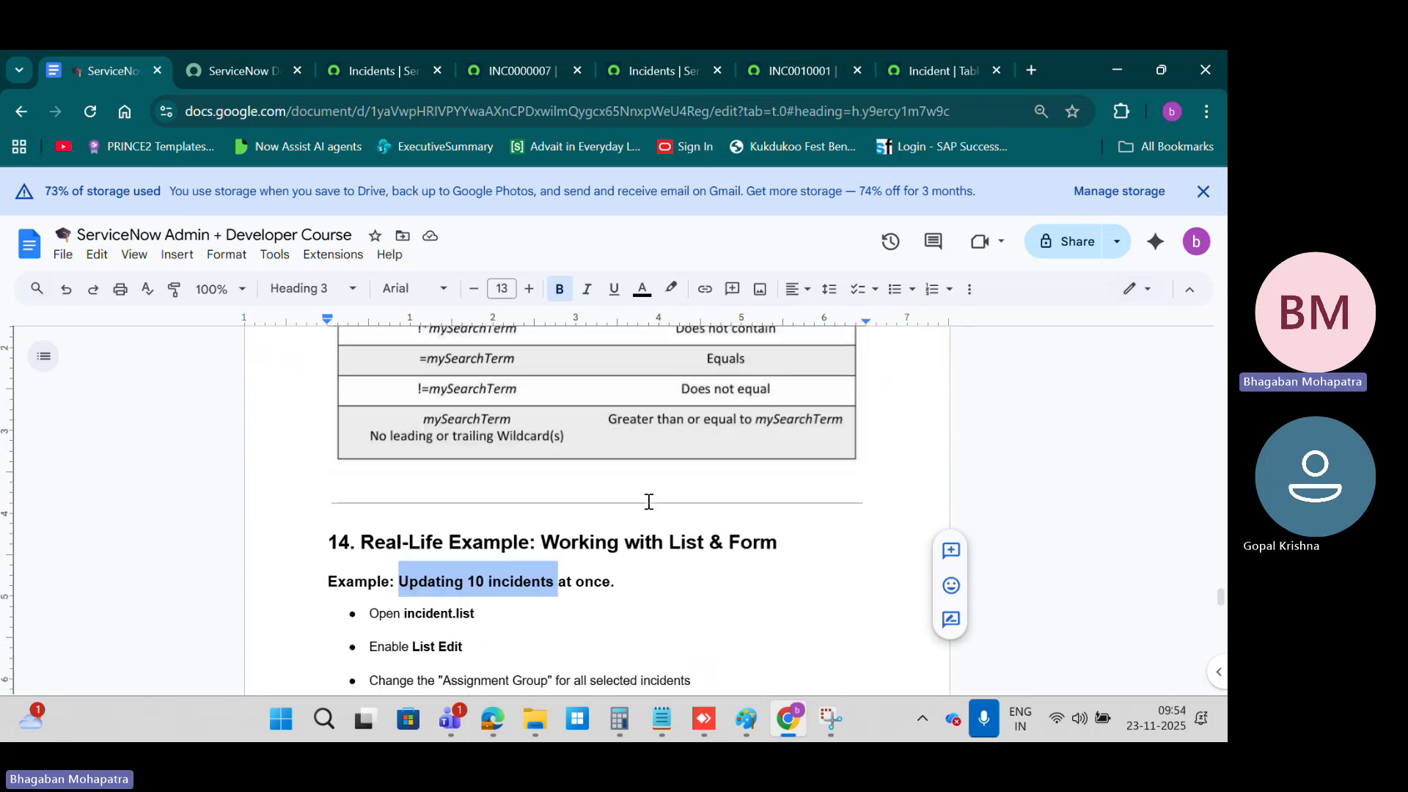
click(376, 70)
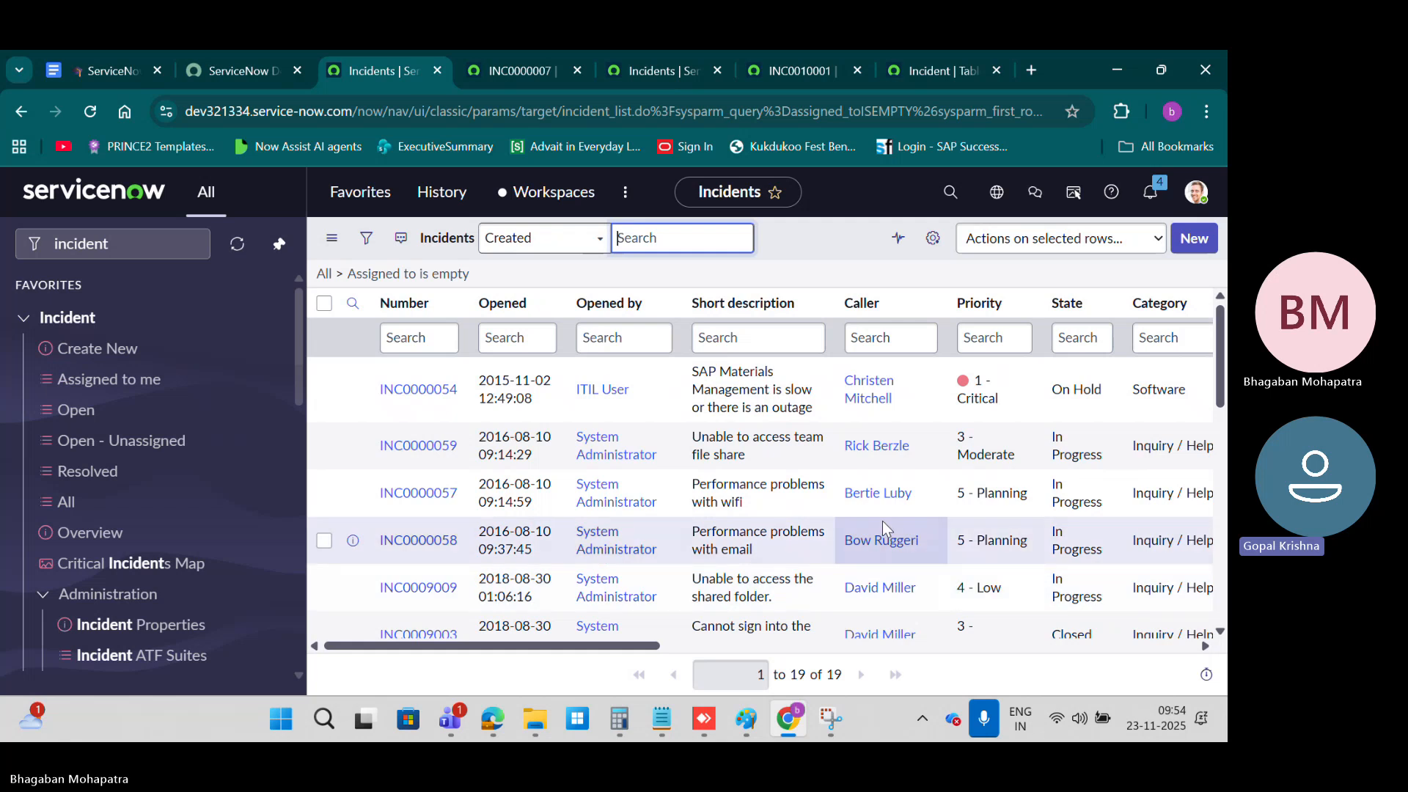
click(700, 143)
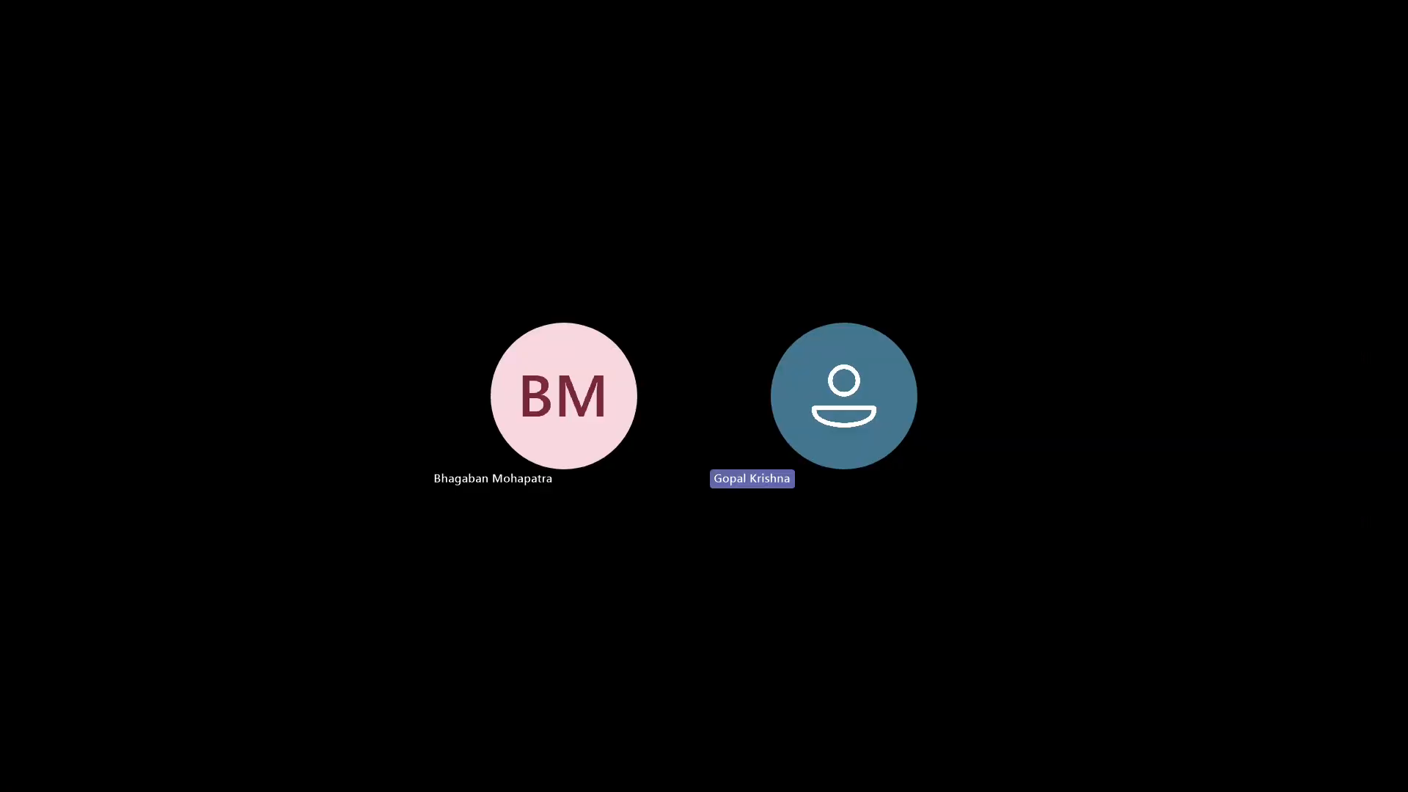